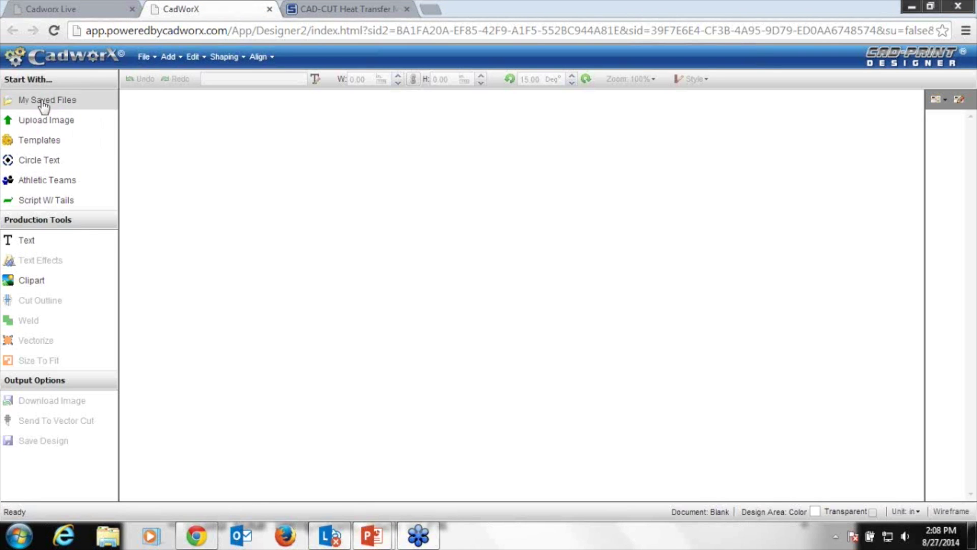
Browse the Business templates and open the Eastern Rentals skier design.
{"action": "left_click", "coordinate": [50, 147]}
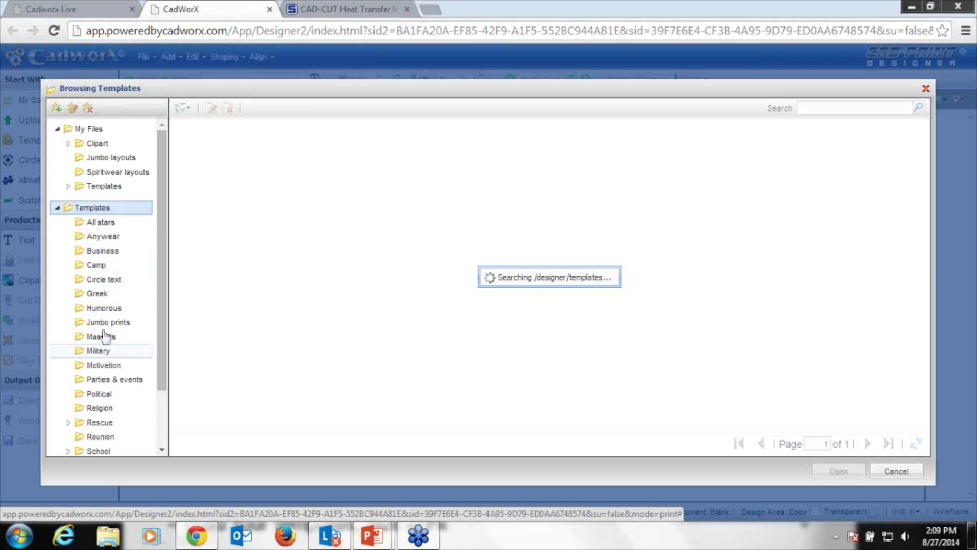
{"action": "left_click", "coordinate": [102, 251]}
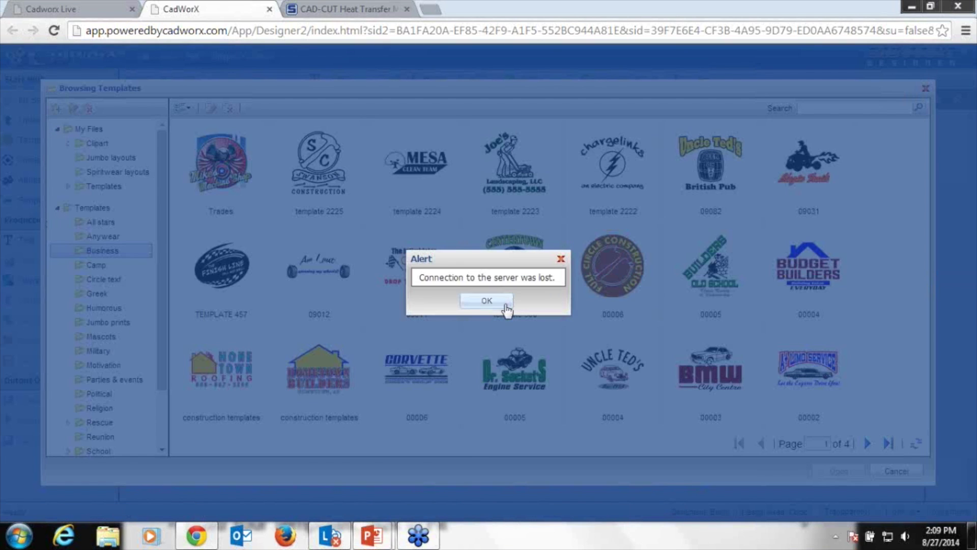
{"action": "left_click", "coordinate": [506, 304]}
{"action": "left_click", "coordinate": [868, 444]}
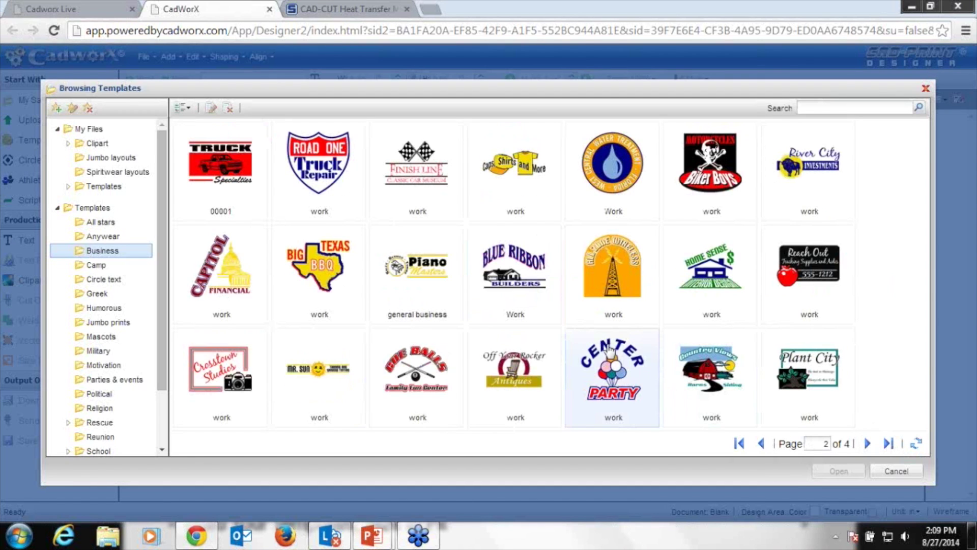
{"action": "left_click", "coordinate": [867, 444]}
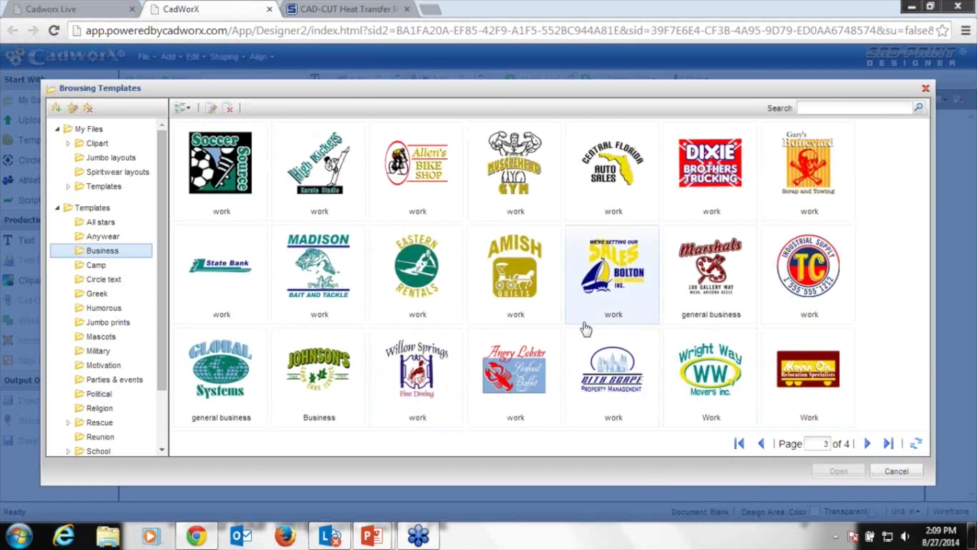
{"action": "left_click", "coordinate": [425, 282]}
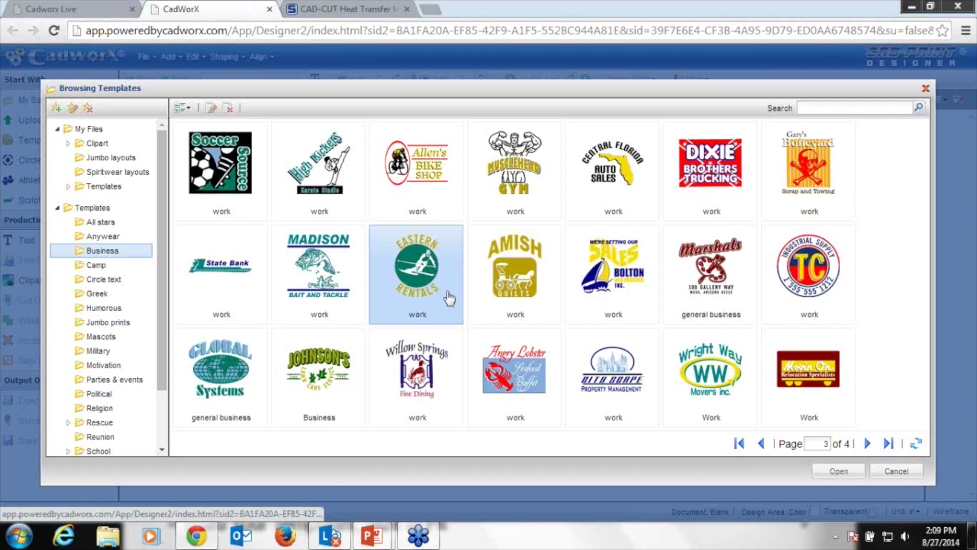
{"action": "left_click", "coordinate": [840, 472]}
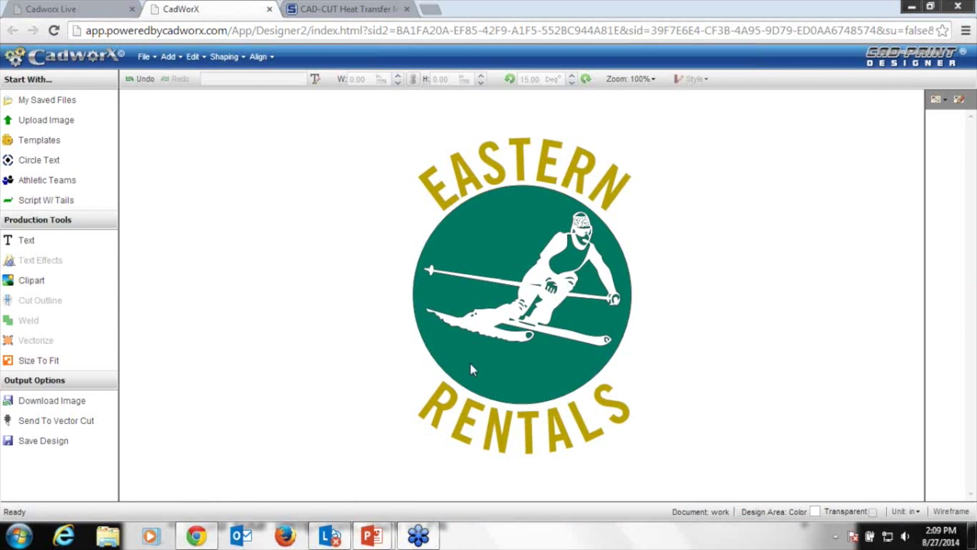
Rotate the arched RENTALS text slightly counterclockwise and nudge it back into place beneath the green circle.
{"action": "left_click", "coordinate": [453, 409]}
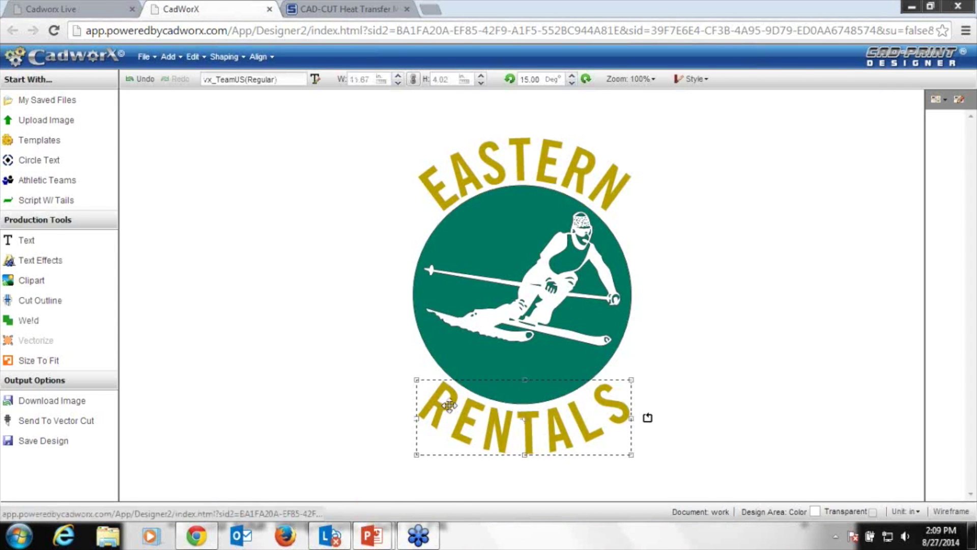
{"action": "left_click_drag", "start_coordinate": [648, 419], "coordinate": [648, 411]}
{"action": "mouse_move", "coordinate": [554, 418]}
{"action": "left_mouse_down"}
{"action": "mouse_move", "coordinate": [590, 407]}
{"action": "mouse_move", "coordinate": [547, 422]}
{"action": "mouse_move", "coordinate": [557, 422]}
{"action": "left_mouse_up"}
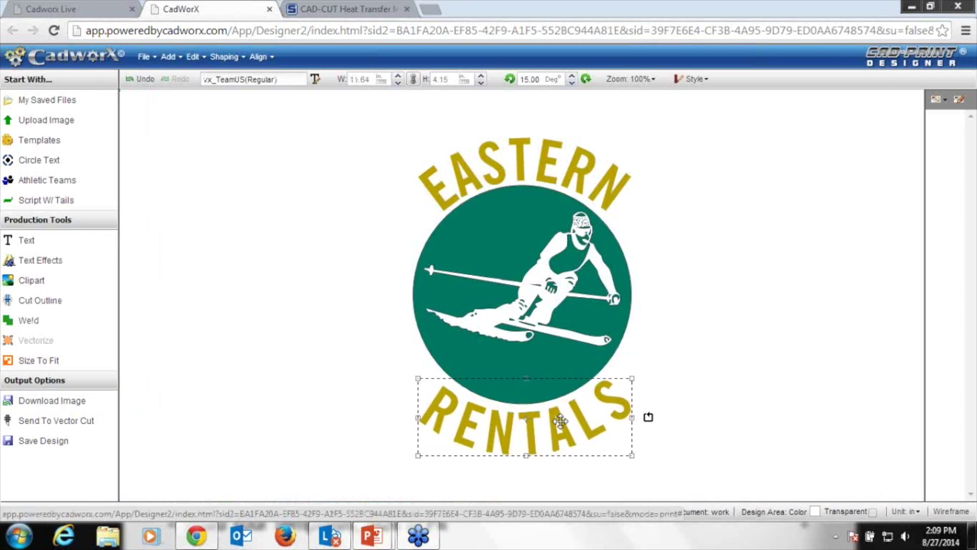
Scale down the white skier graphic and reposition it near the centre of the green circle.
{"action": "left_click", "coordinate": [429, 253]}
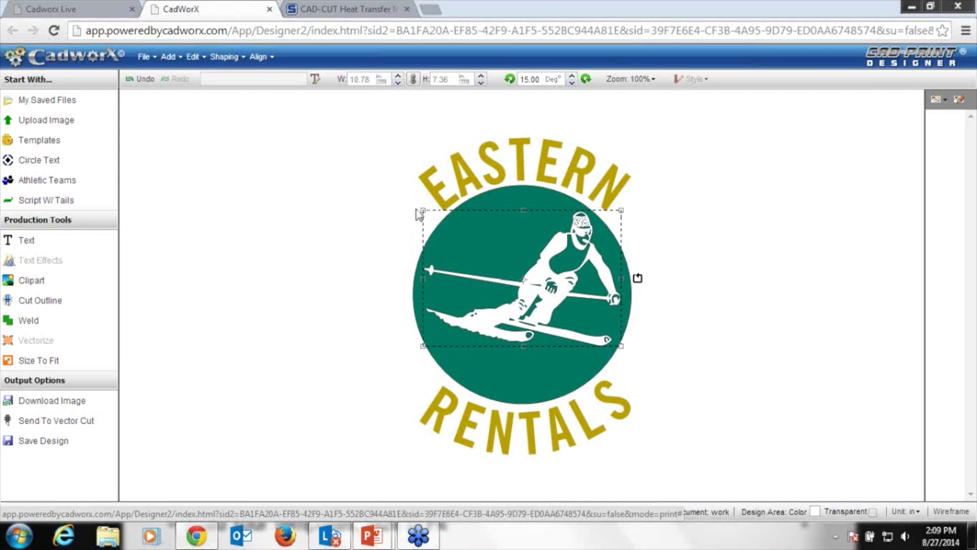
{"action": "left_click_drag", "start_coordinate": [421, 209], "coordinate": [466, 242]}
{"action": "left_click_drag", "start_coordinate": [579, 292], "coordinate": [557, 290]}
{"action": "left_click", "coordinate": [359, 271]}
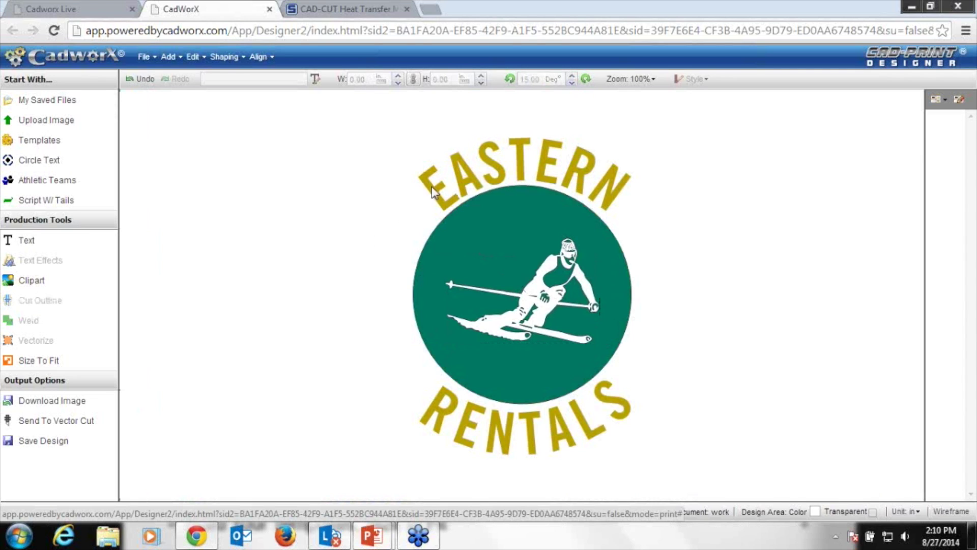
Open the arched EASTERN text for editing and change its wording to UNIVERSITY.
{"action": "double_click", "coordinate": [461, 181]}
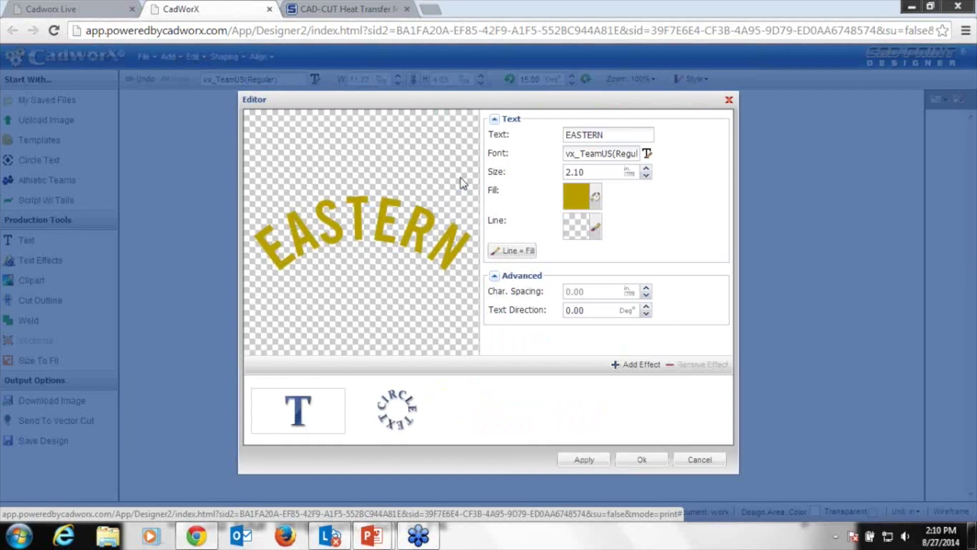
{"action": "double_click", "coordinate": [637, 129]}
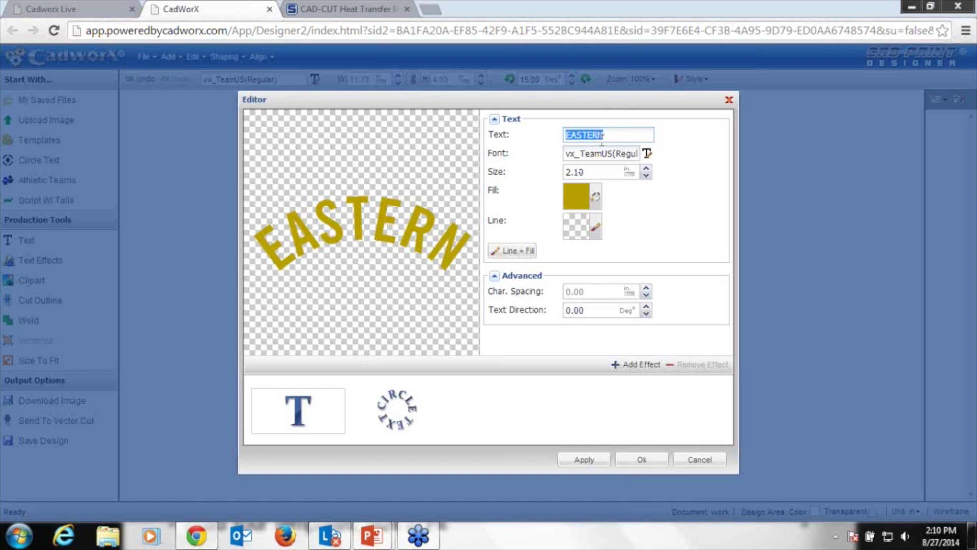
{"action": "type", "text": "cel"}
{"action": "key", "text": "BackSpace"}
{"action": "key", "text": "BackSpace"}
{"action": "key", "text": "BackSpace"}
{"action": "key", "text": "Caps_Lock"}
{"action": "type", "text": "UNIVERSITY"}
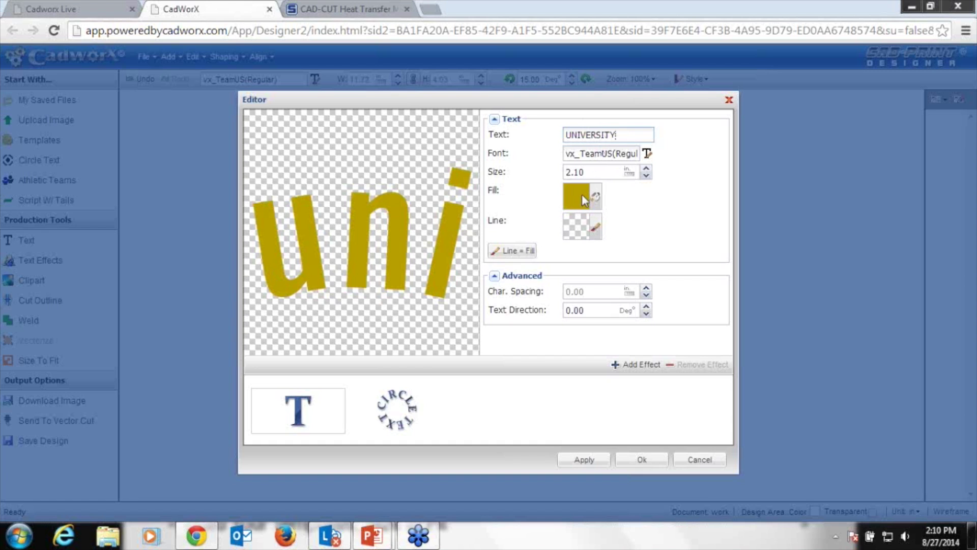
{"action": "left_click", "coordinate": [592, 174]}
{"action": "left_click", "coordinate": [590, 167]}
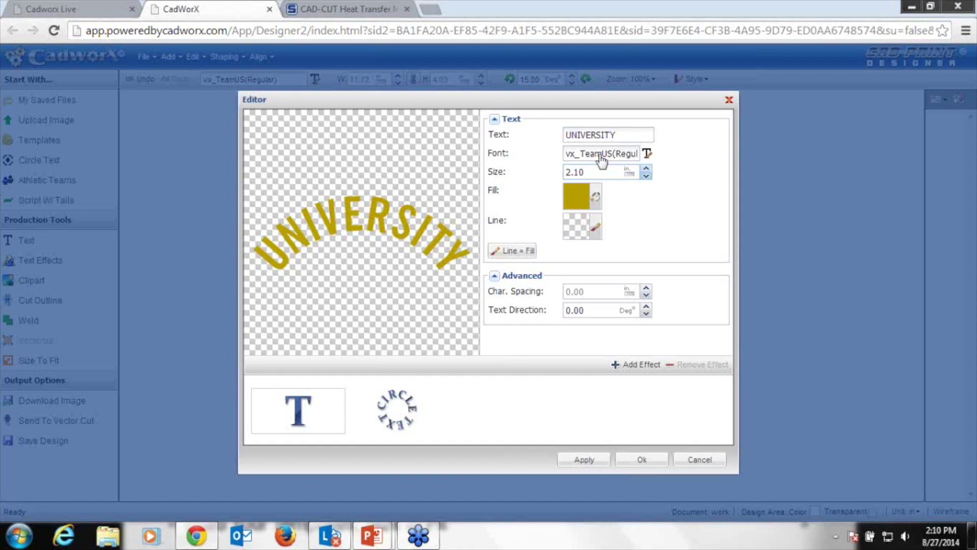
Apply the Stahls Varsity font from the Stahls category to UNIVERSITY and set its character spacing to 0.05.
{"action": "left_click", "coordinate": [602, 161]}
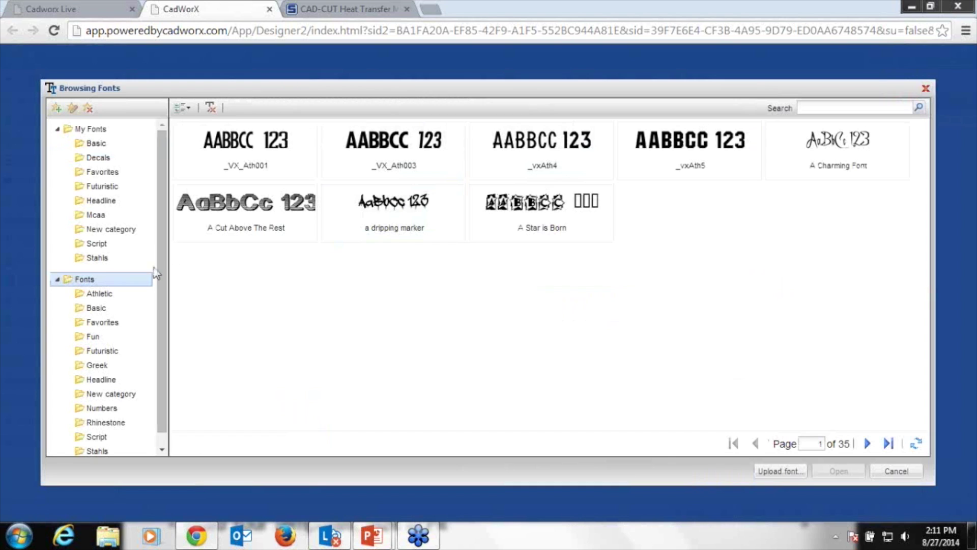
{"action": "scroll", "coordinate": [159, 217], "scroll_direction": "down", "scroll_amount": 1}
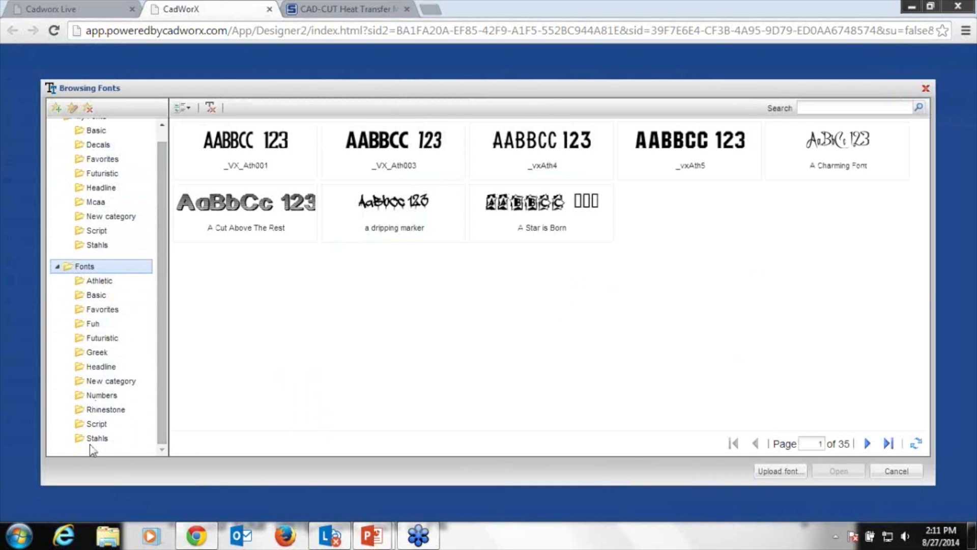
{"action": "left_click", "coordinate": [98, 281]}
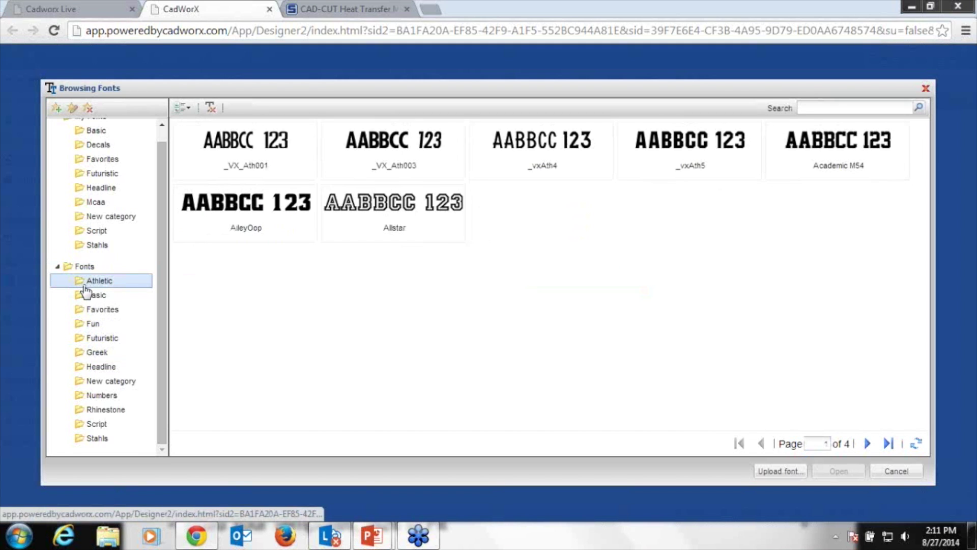
{"action": "left_click", "coordinate": [868, 444]}
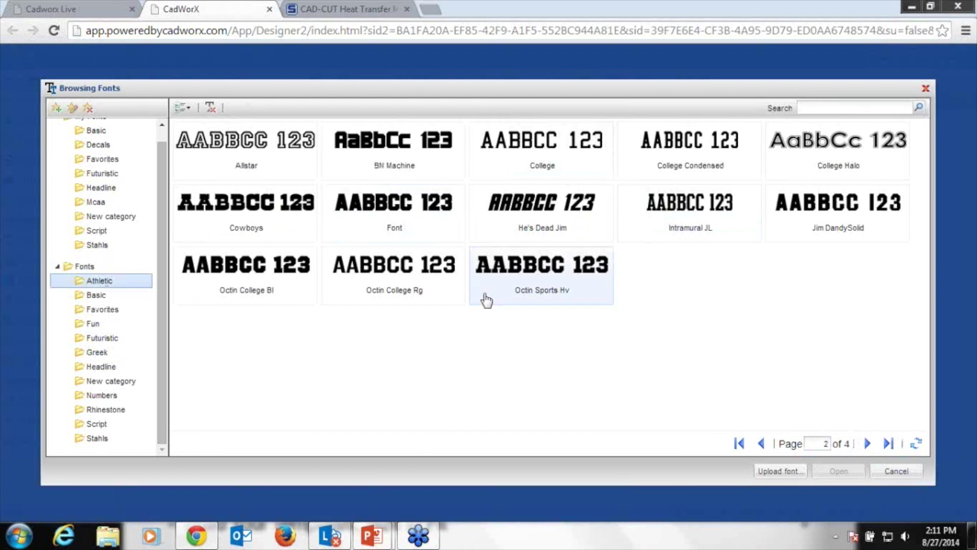
{"action": "left_click", "coordinate": [96, 438]}
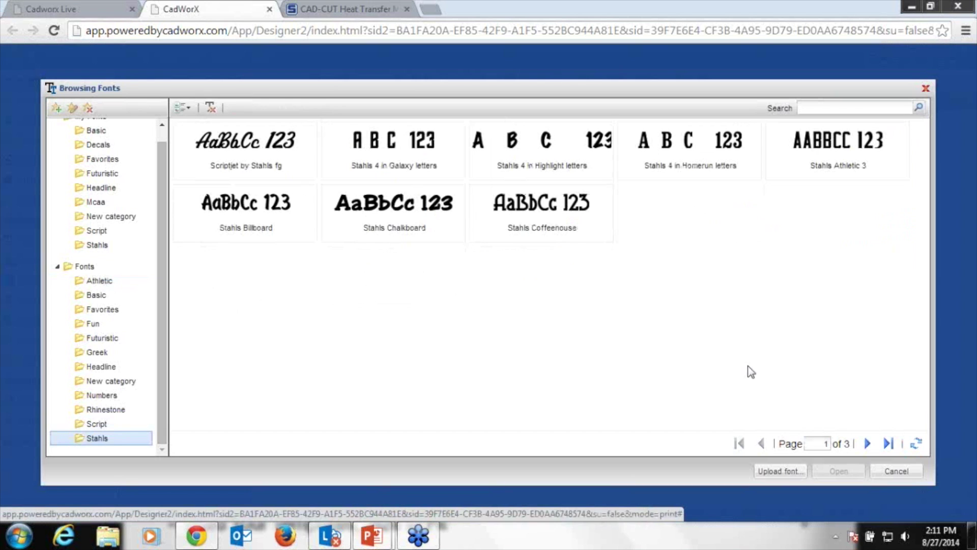
{"action": "left_click", "coordinate": [868, 444]}
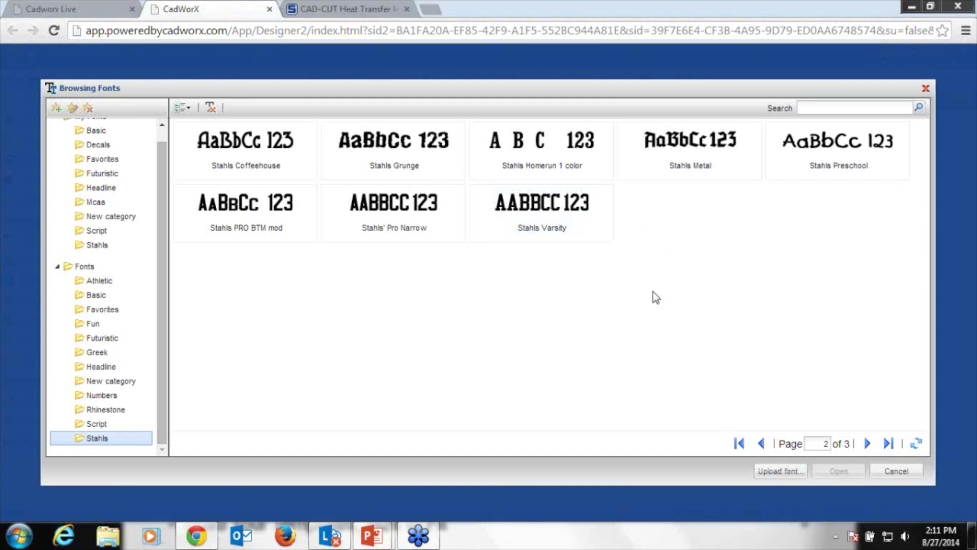
{"action": "scroll", "coordinate": [149, 158], "scroll_direction": "up", "scroll_amount": 1}
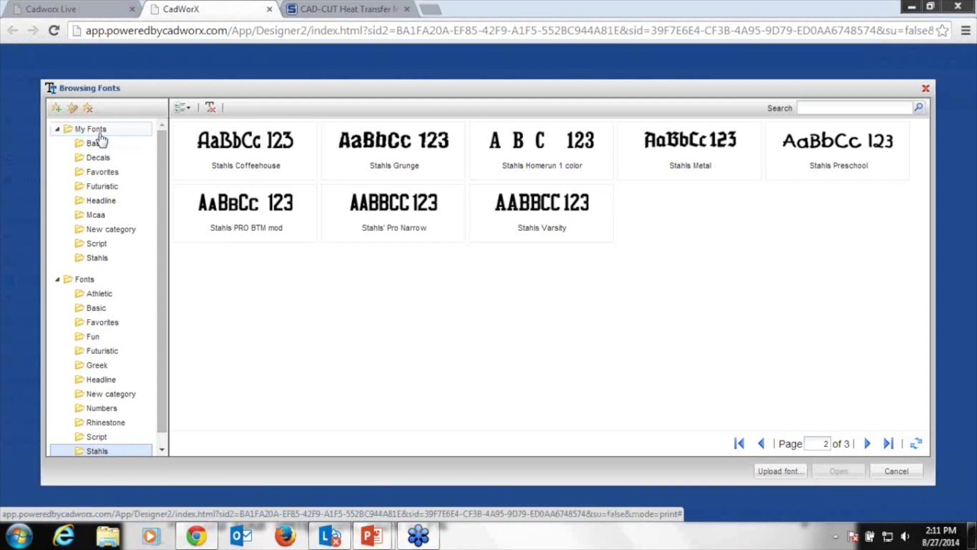
{"action": "left_click", "coordinate": [522, 231]}
{"action": "left_click", "coordinate": [838, 471]}
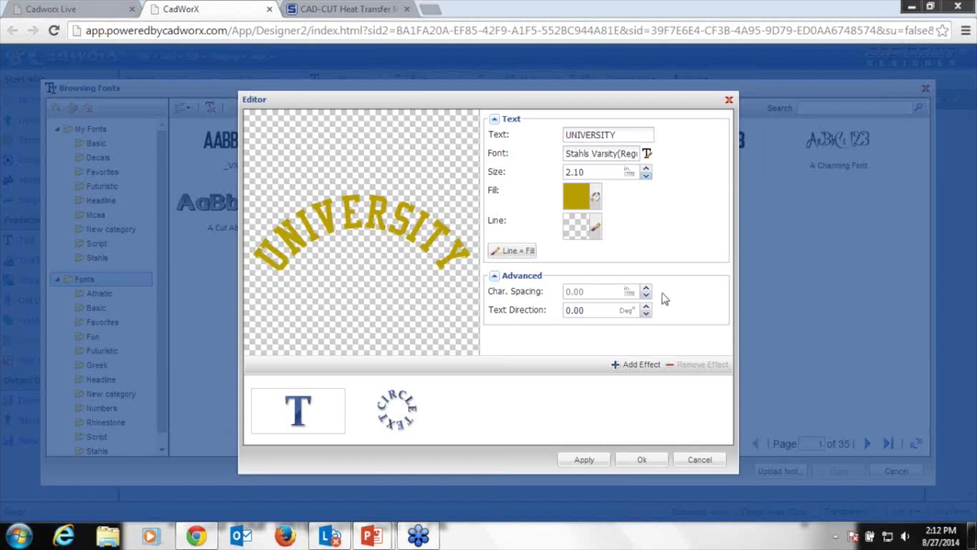
{"action": "left_click", "coordinate": [647, 290]}
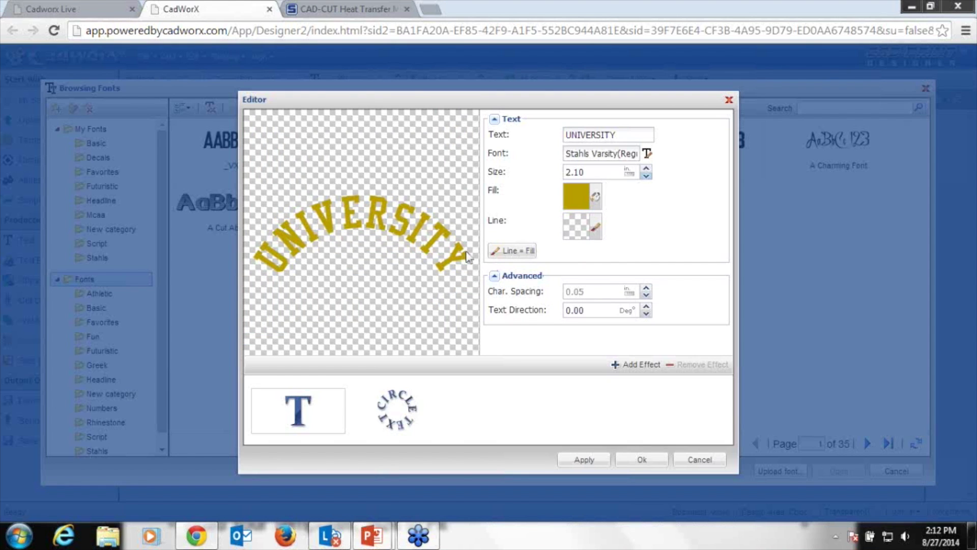
Try the Reverse option of the Circle Text effect on UNIVERSITY, turn it off, and remove the effect.
{"action": "left_click", "coordinate": [405, 423]}
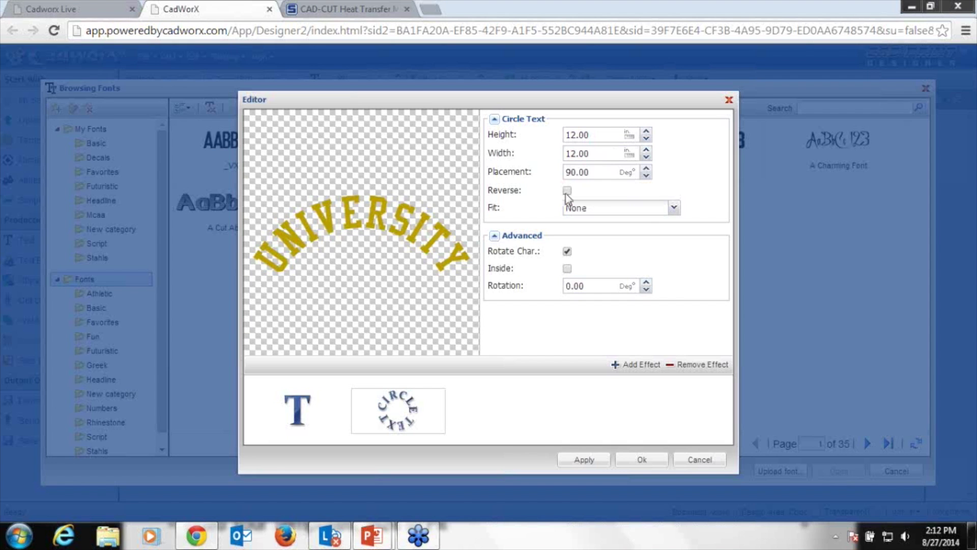
{"action": "left_click", "coordinate": [567, 191]}
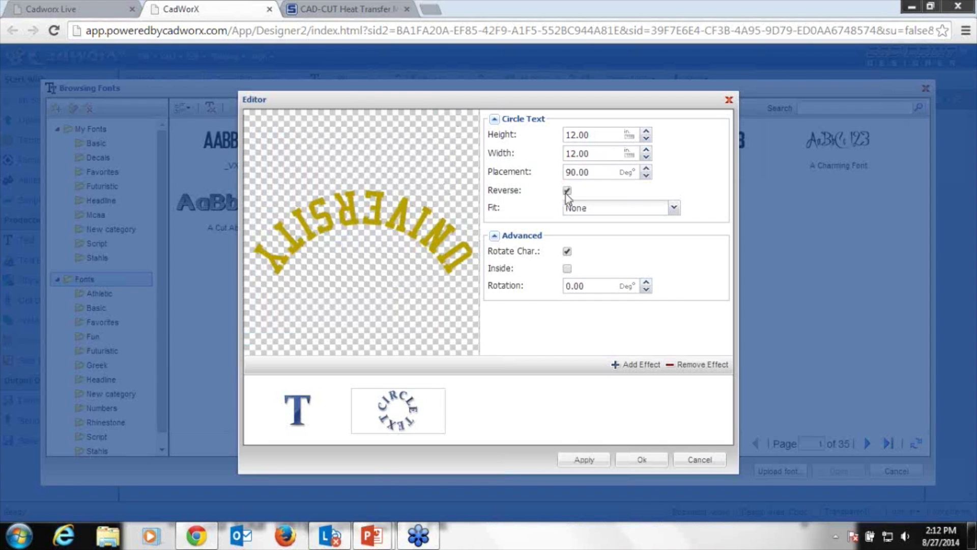
{"action": "left_click", "coordinate": [567, 191]}
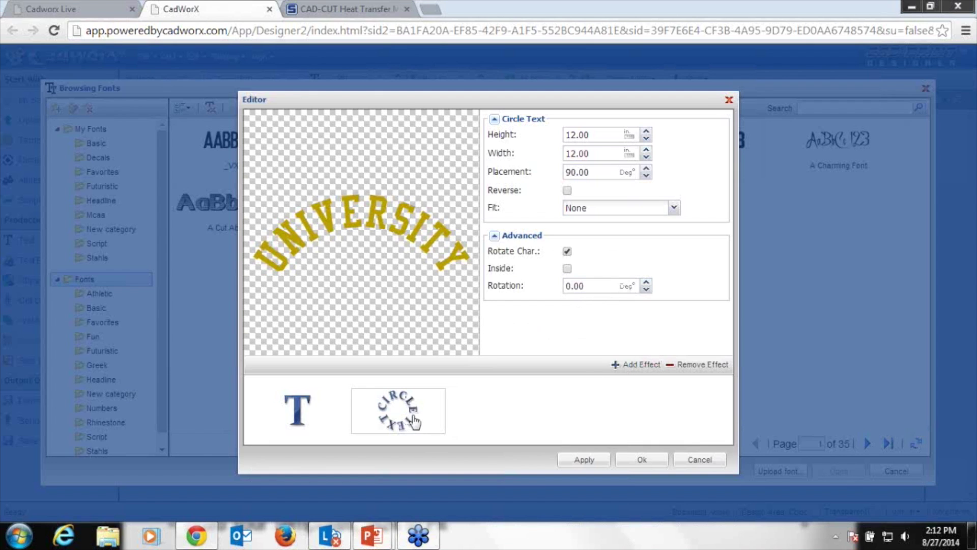
{"action": "left_click", "coordinate": [703, 365]}
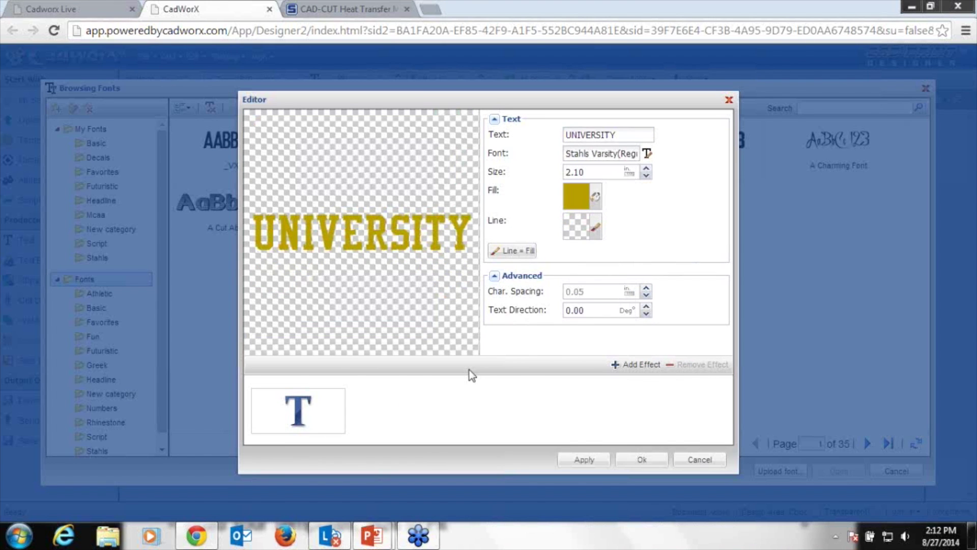
Add the Shadow 1 effect to the UNIVERSITY text.
{"action": "left_click", "coordinate": [637, 365]}
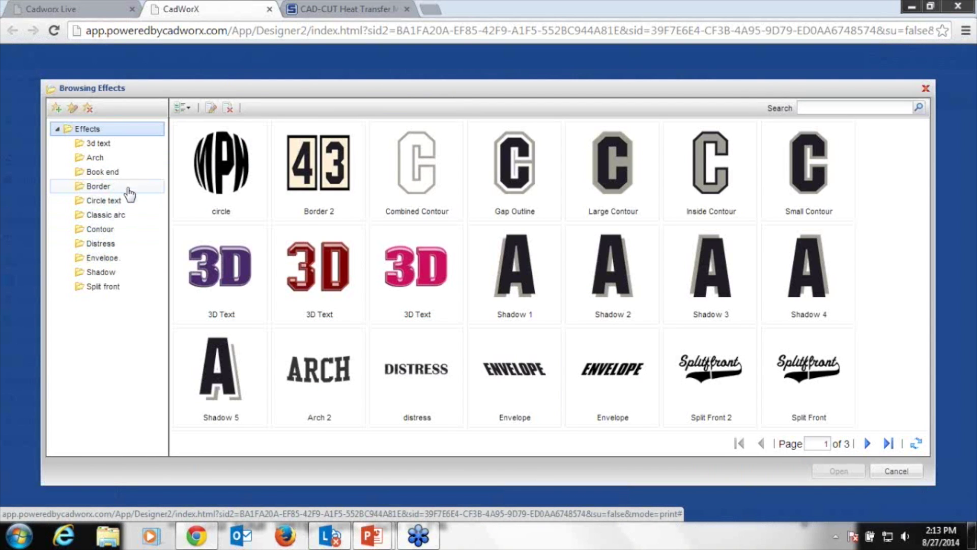
{"action": "left_click", "coordinate": [537, 289]}
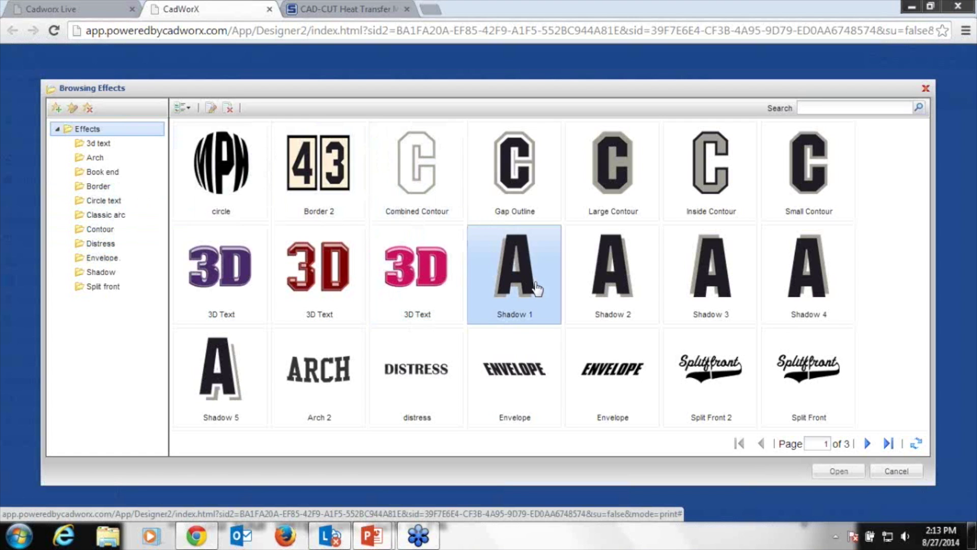
{"action": "left_click", "coordinate": [839, 471]}
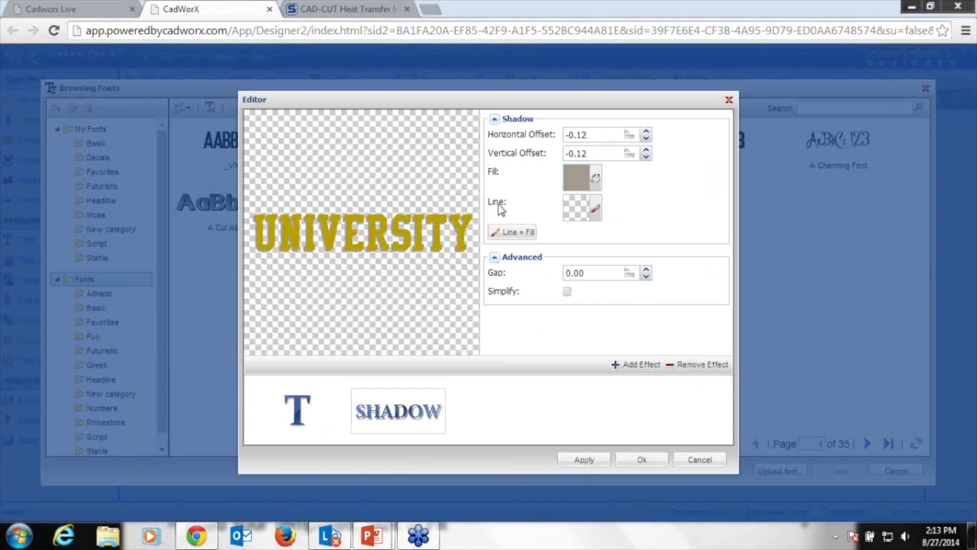
Set the shadow's fill to bright green from the Stahls' Digital palette, accept the text edits, and return to the design.
{"action": "left_click", "coordinate": [596, 179]}
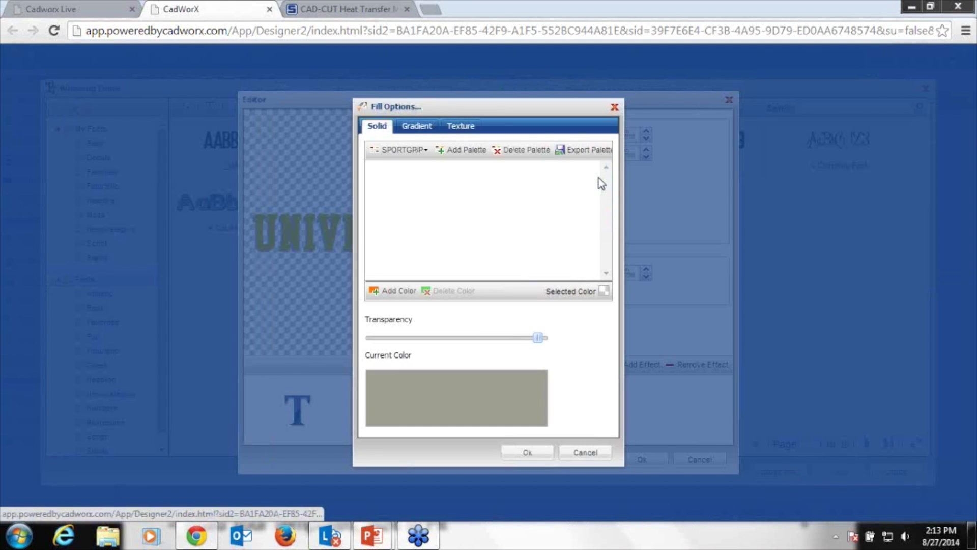
{"action": "left_click", "coordinate": [422, 152]}
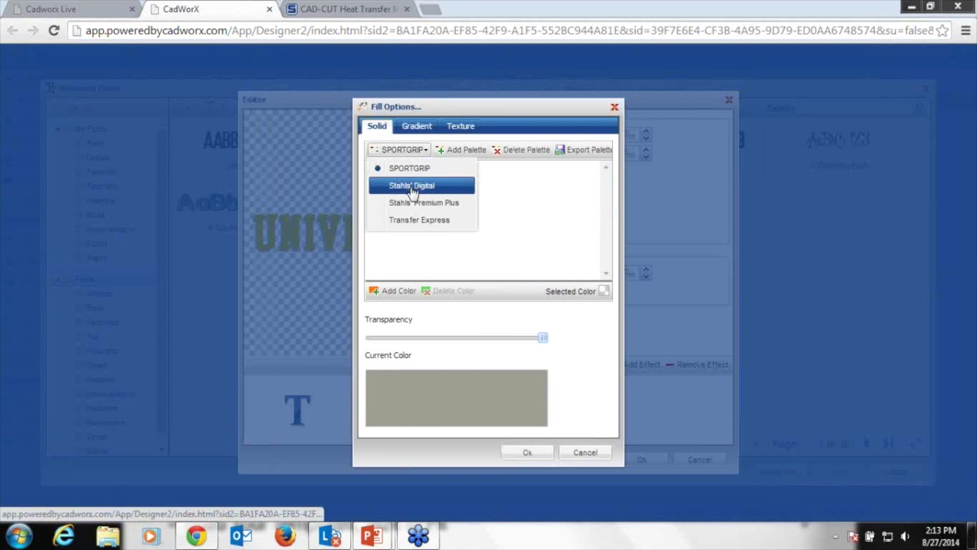
{"action": "left_click", "coordinate": [413, 187]}
{"action": "left_click", "coordinate": [424, 170]}
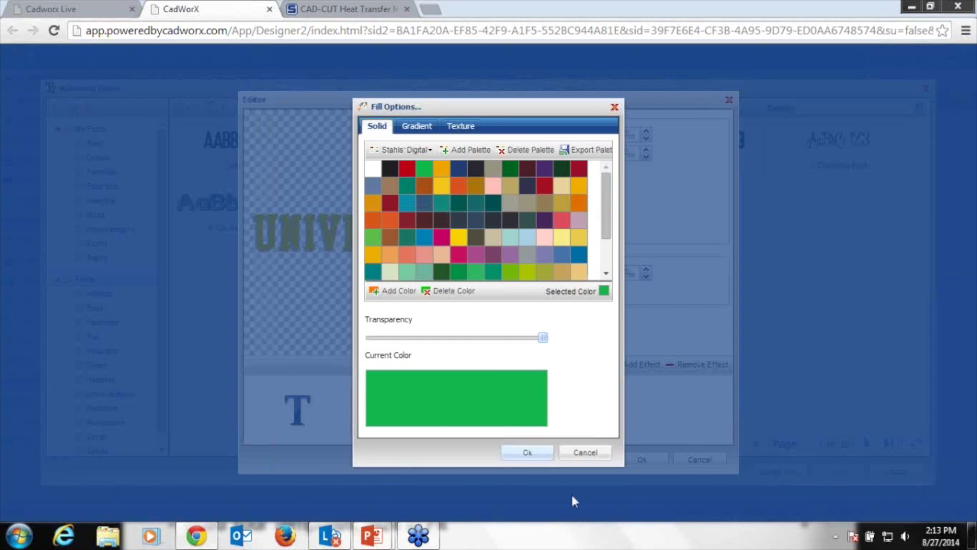
{"action": "left_click", "coordinate": [536, 455]}
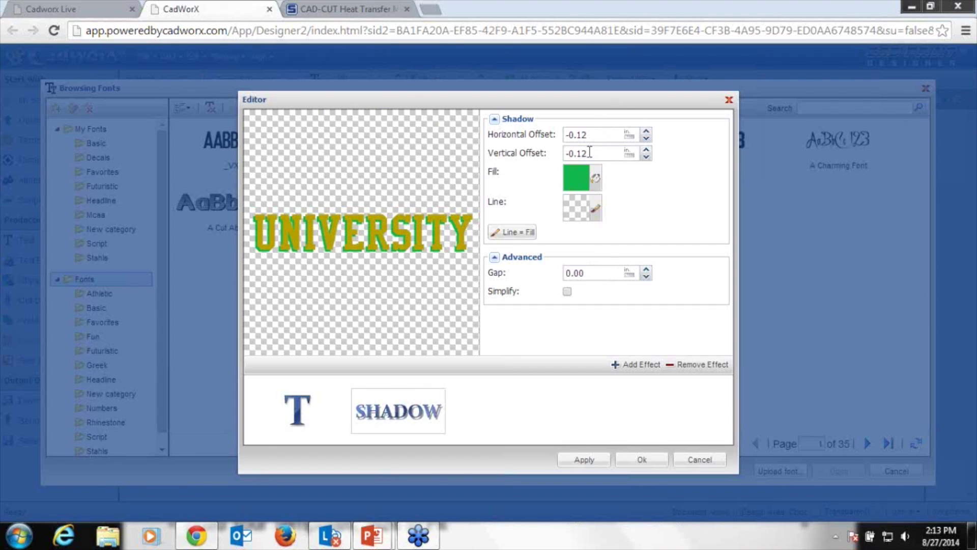
{"action": "left_click", "coordinate": [589, 152]}
{"action": "left_click", "coordinate": [640, 460]}
{"action": "left_click", "coordinate": [895, 471]}
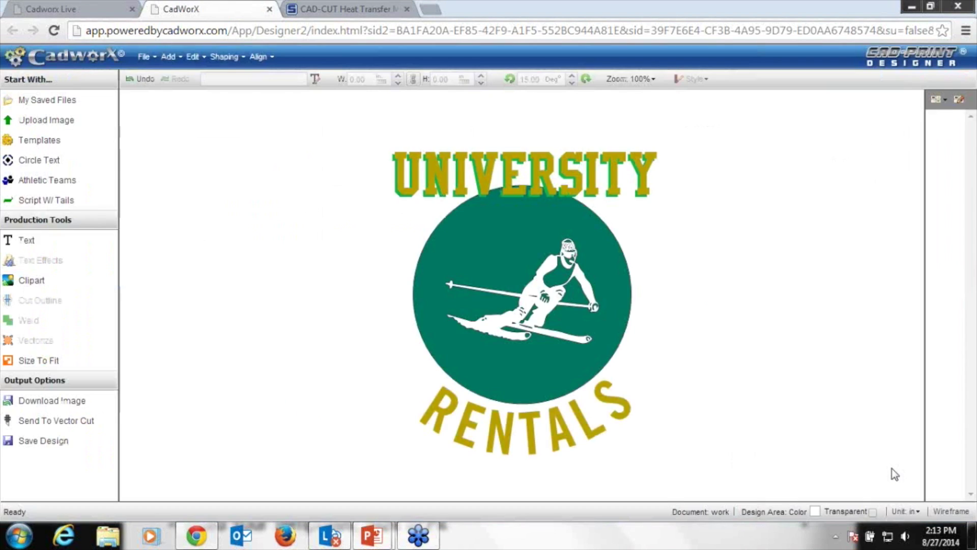
Move the UNIVERSITY text above the green circle and rotate it counter-clockwise to an upward slant.
{"action": "left_click_drag", "start_coordinate": [512, 181], "coordinate": [511, 164]}
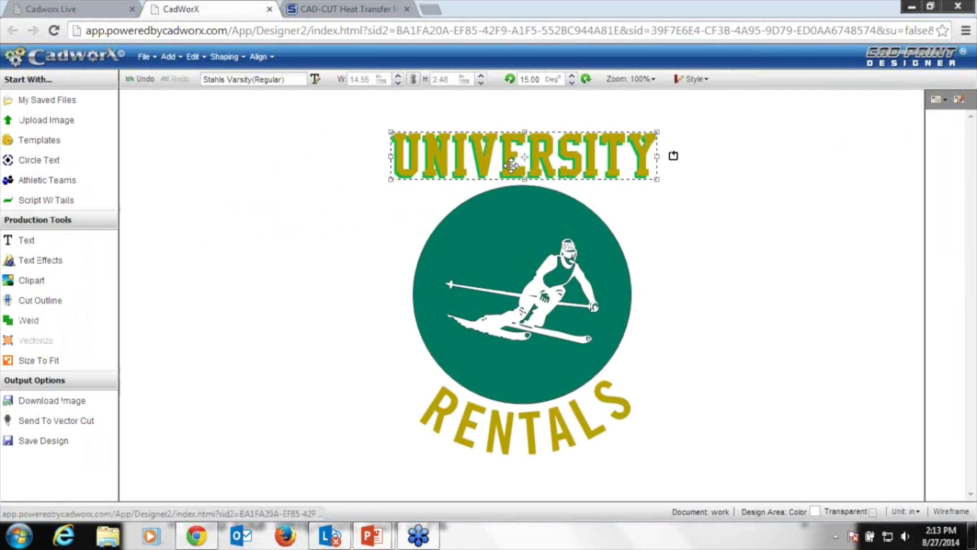
{"action": "left_click", "coordinate": [365, 246]}
{"action": "left_click", "coordinate": [467, 169]}
{"action": "left_click_drag", "start_coordinate": [672, 157], "coordinate": [661, 136]}
{"action": "mouse_move", "coordinate": [548, 162]}
{"action": "left_mouse_down"}
{"action": "mouse_move", "coordinate": [494, 183]}
{"action": "mouse_move", "coordinate": [542, 160]}
{"action": "left_mouse_up"}
{"action": "left_click", "coordinate": [375, 267]}
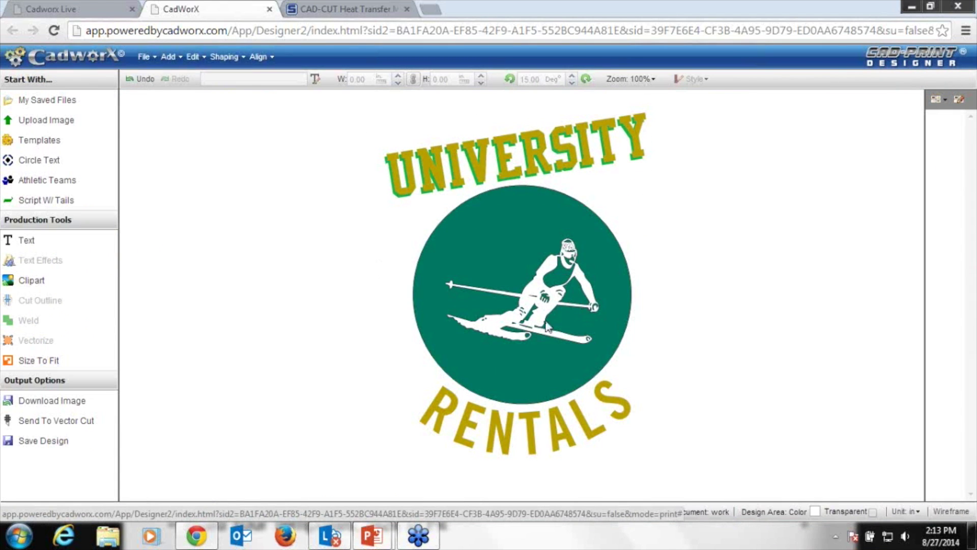
Delete the RENTALS text and the skier artwork from the design.
{"action": "left_click", "coordinate": [456, 430]}
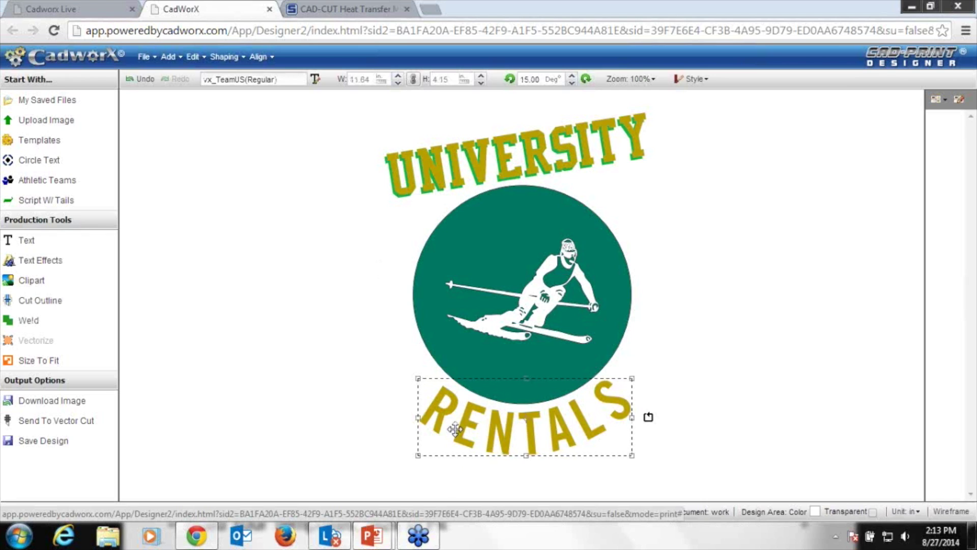
{"action": "key", "text": "Delete"}
{"action": "left_click", "coordinate": [537, 282]}
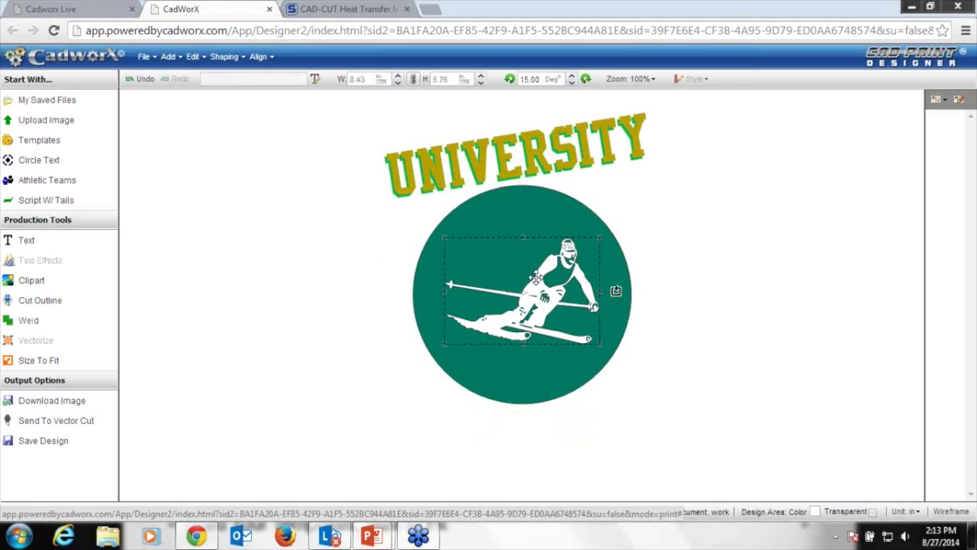
{"action": "key", "text": "Delete"}
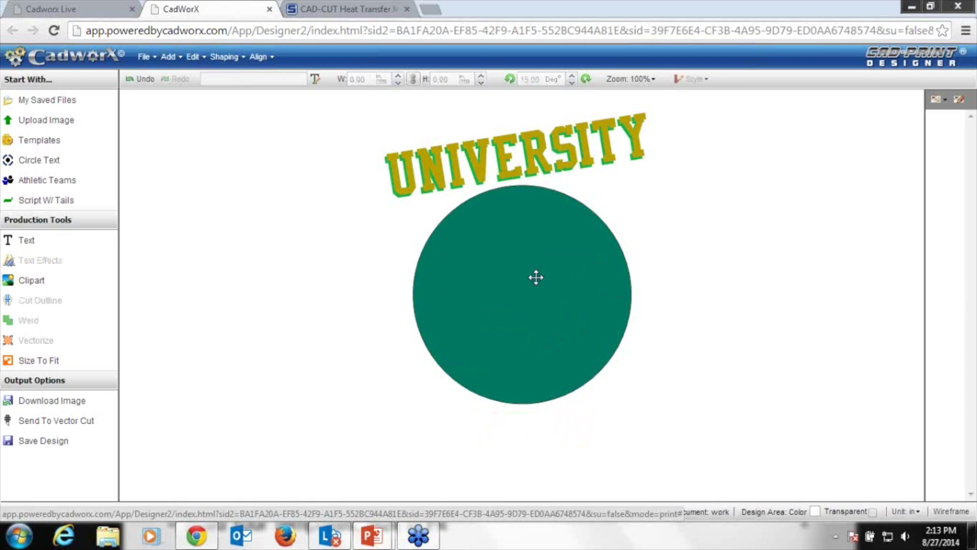
Open the clipart library and search it for BASEBALL.
{"action": "left_click", "coordinate": [44, 281]}
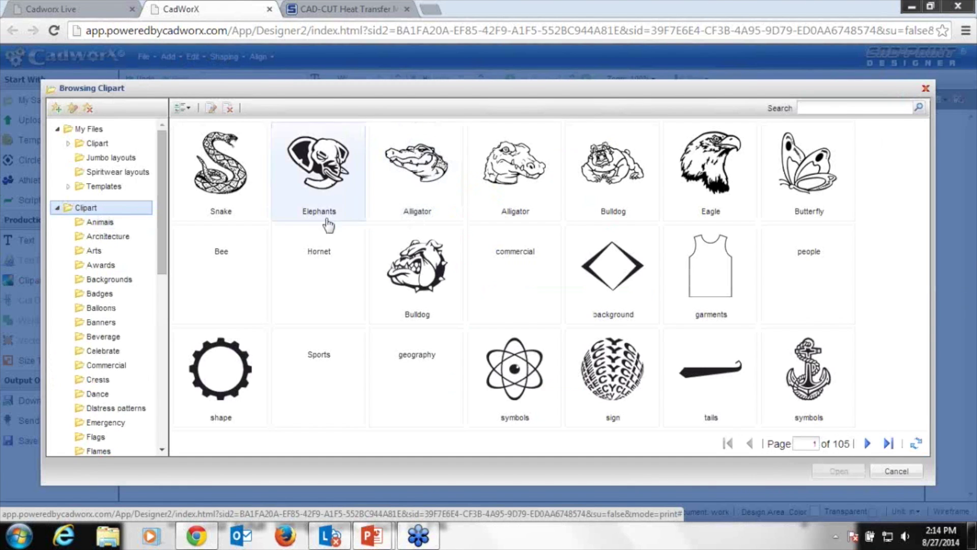
{"action": "left_click_drag", "start_coordinate": [159, 197], "coordinate": [160, 272]}
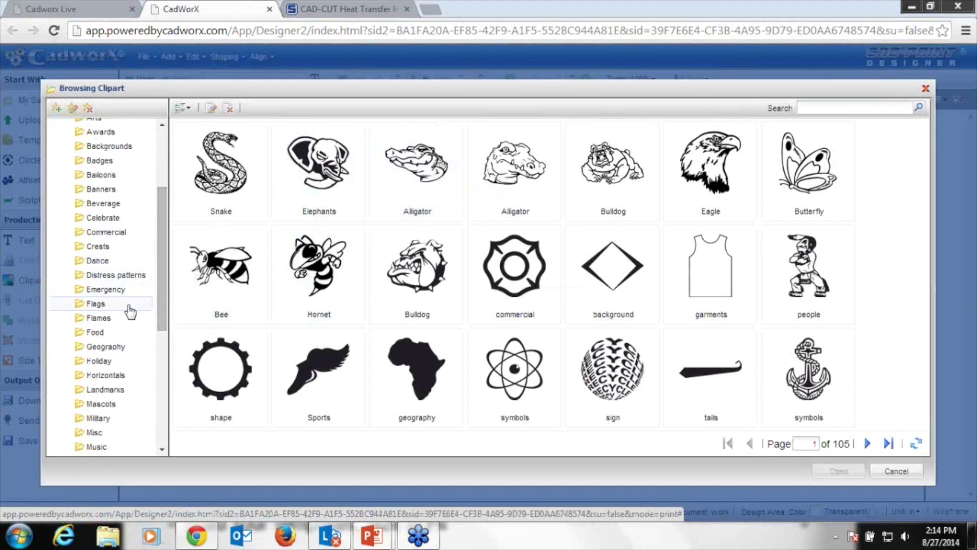
{"action": "left_click_drag", "start_coordinate": [160, 246], "coordinate": [161, 189]}
{"action": "left_click", "coordinate": [809, 107]}
{"action": "type", "text": "BASBE"}
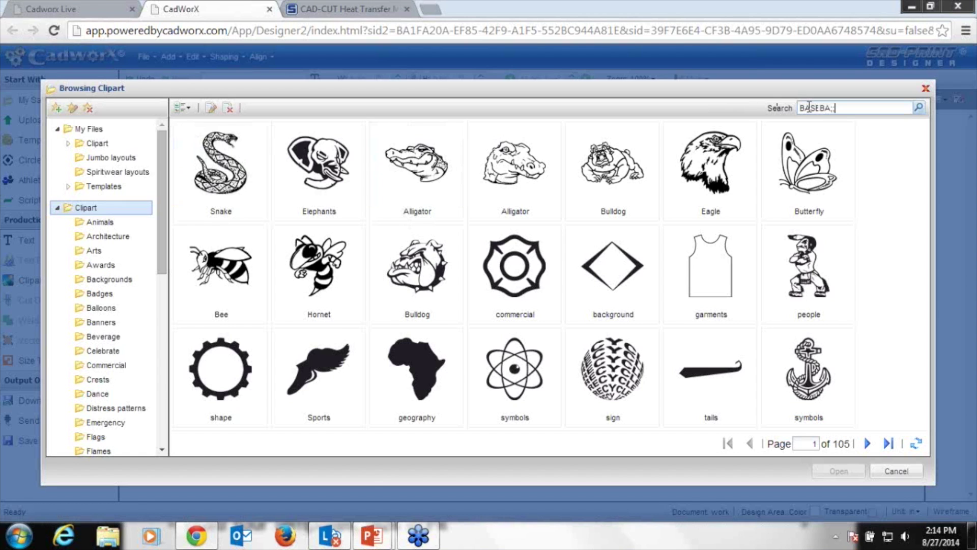
{"action": "key", "text": "Return"}
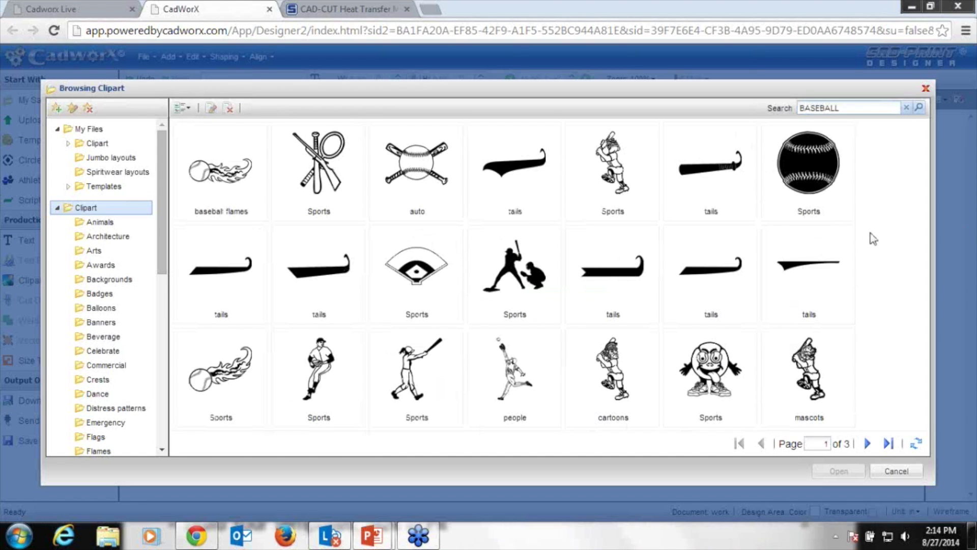
Insert the outlined baseball with stitching from page 2 of the clipart results into the design.
{"action": "left_click", "coordinate": [869, 447]}
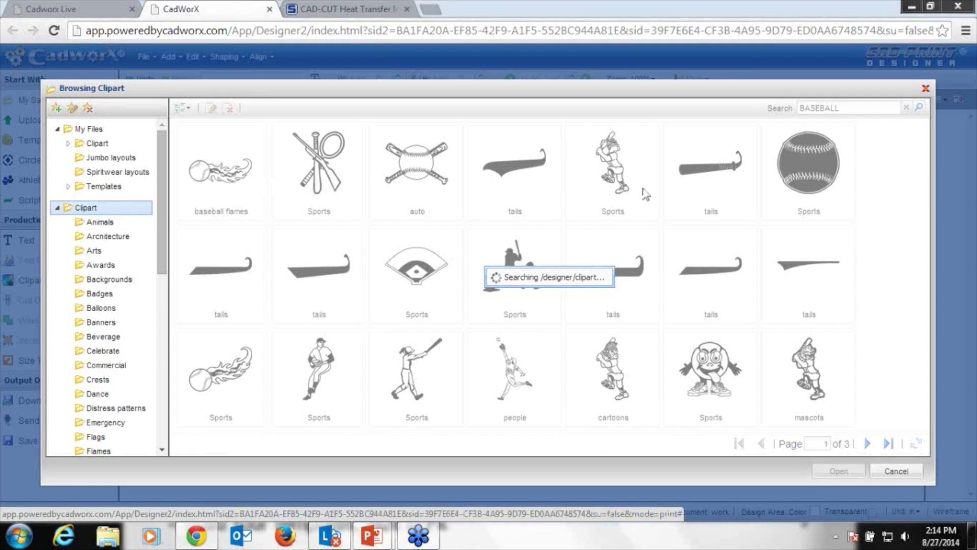
{"action": "scroll", "coordinate": [160, 212], "scroll_direction": "down", "scroll_amount": 2}
{"action": "scroll", "coordinate": [160, 209], "scroll_direction": "down", "scroll_amount": 6}
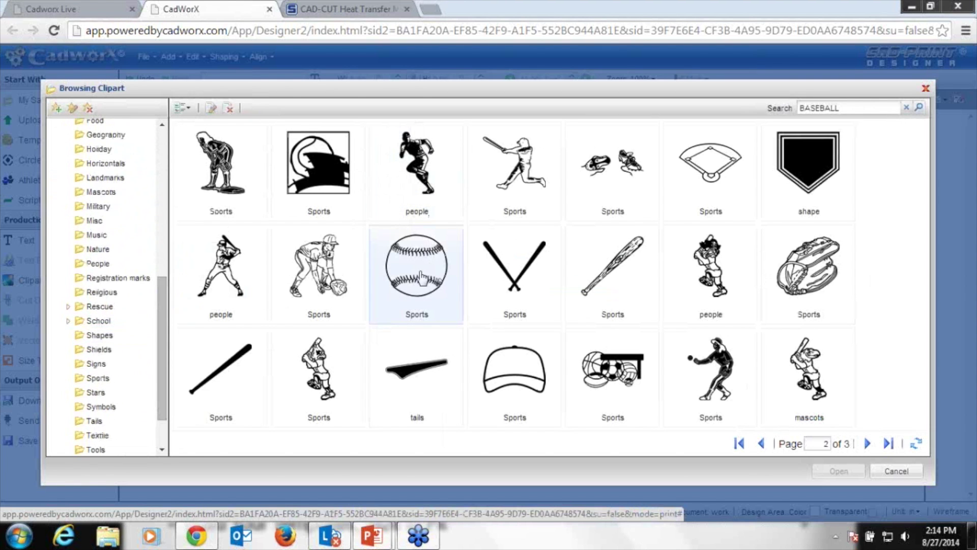
{"action": "left_click", "coordinate": [430, 287]}
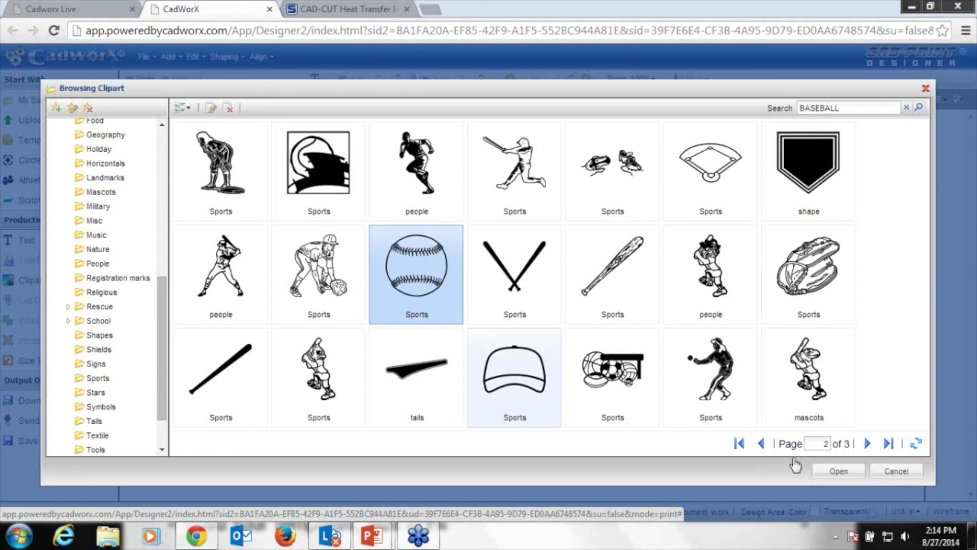
{"action": "left_click", "coordinate": [840, 471]}
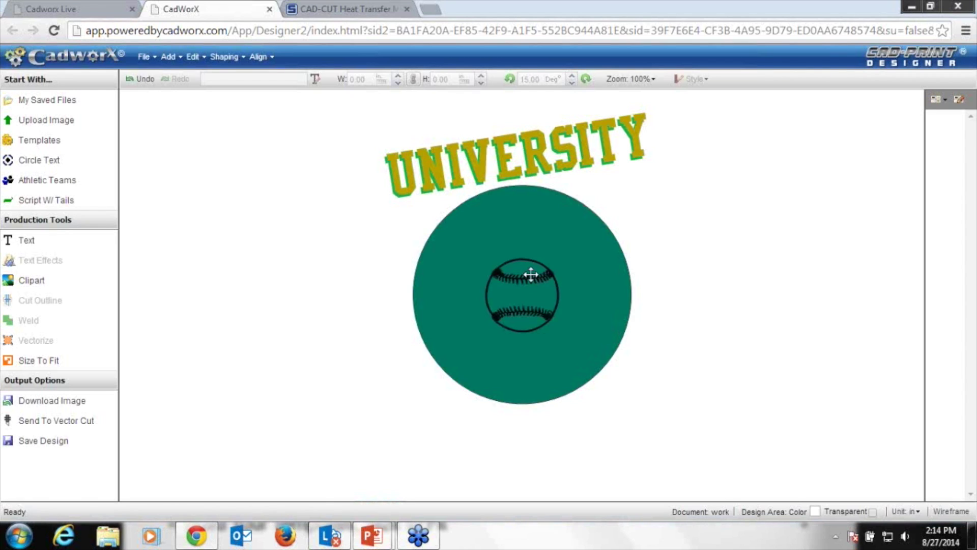
Enlarge the baseball proportionally to about 8.5 by 8.6 in and position it just below the UNIVERSITY text.
{"action": "left_click", "coordinate": [531, 274]}
{"action": "left_click_drag", "start_coordinate": [558, 257], "coordinate": [610, 208]}
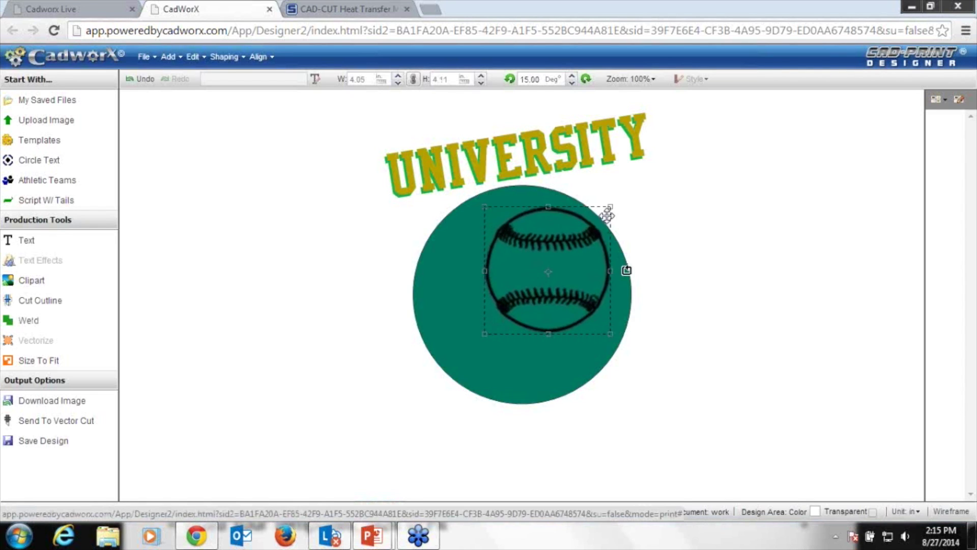
{"action": "left_click_drag", "start_coordinate": [568, 246], "coordinate": [548, 260]}
{"action": "left_click_drag", "start_coordinate": [468, 349], "coordinate": [439, 377]}
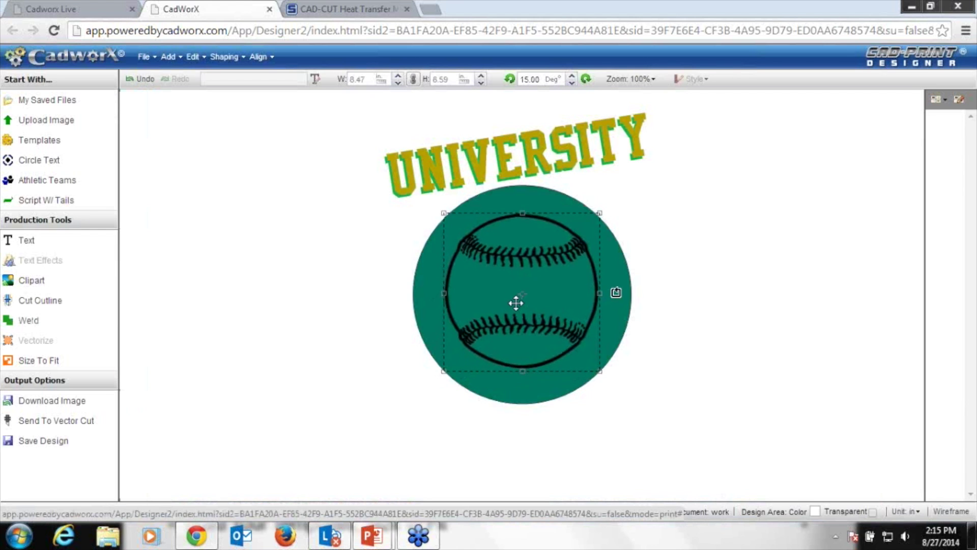
{"action": "left_click_drag", "start_coordinate": [495, 290], "coordinate": [524, 278]}
Delete the green circle behind the baseball.
{"action": "left_click", "coordinate": [563, 305]}
{"action": "key", "text": "Delete"}
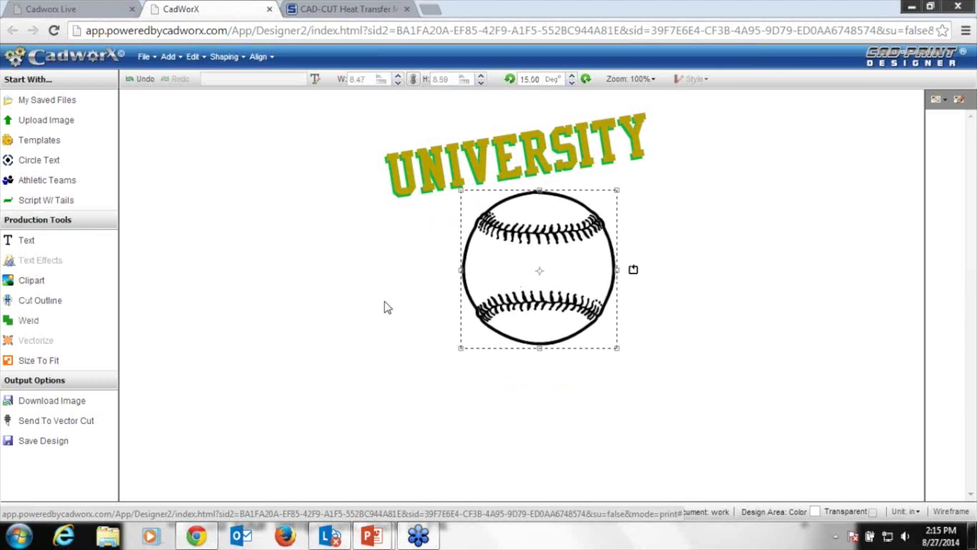
{"action": "left_click", "coordinate": [388, 307]}
{"action": "left_click", "coordinate": [469, 225]}
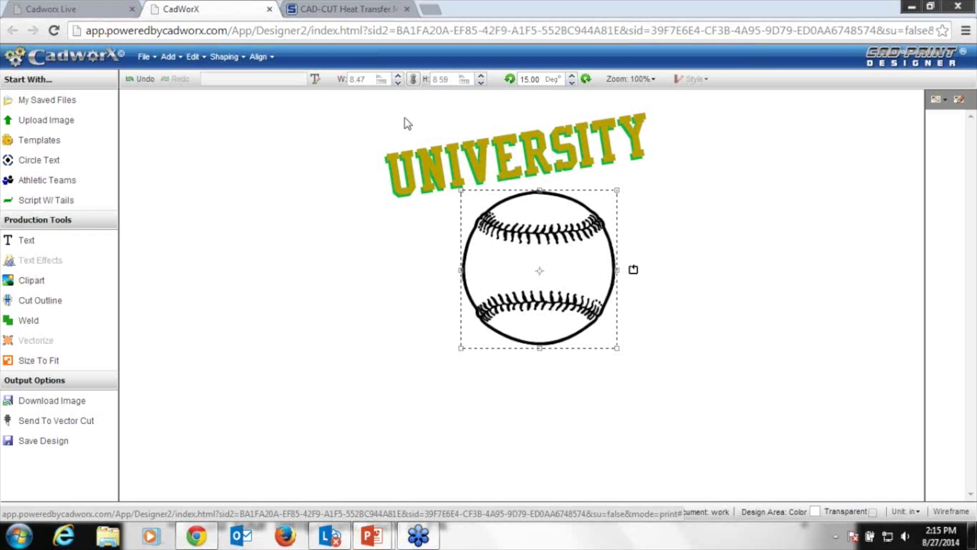
{"action": "left_click", "coordinate": [342, 314]}
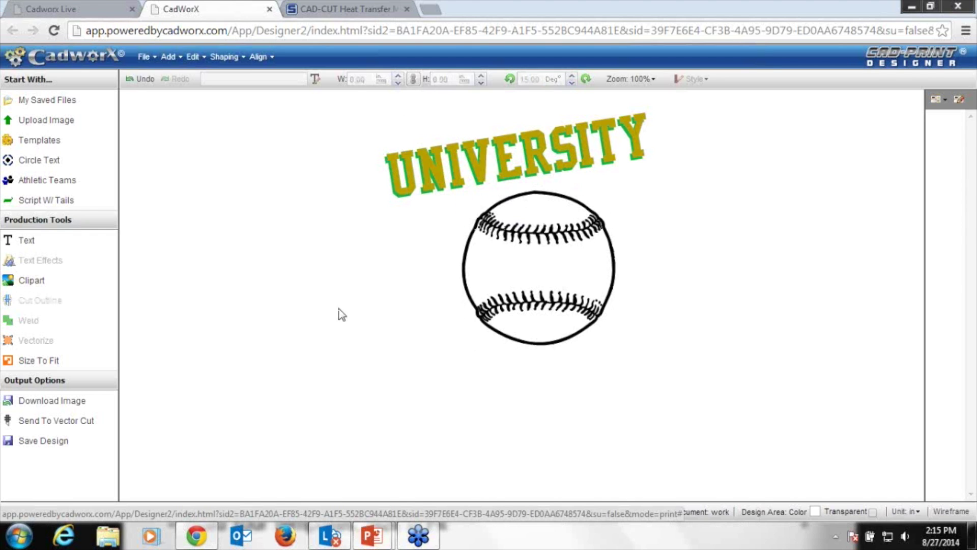
Set the baseball's width to 6 in with its proportions kept.
{"action": "left_click", "coordinate": [502, 248]}
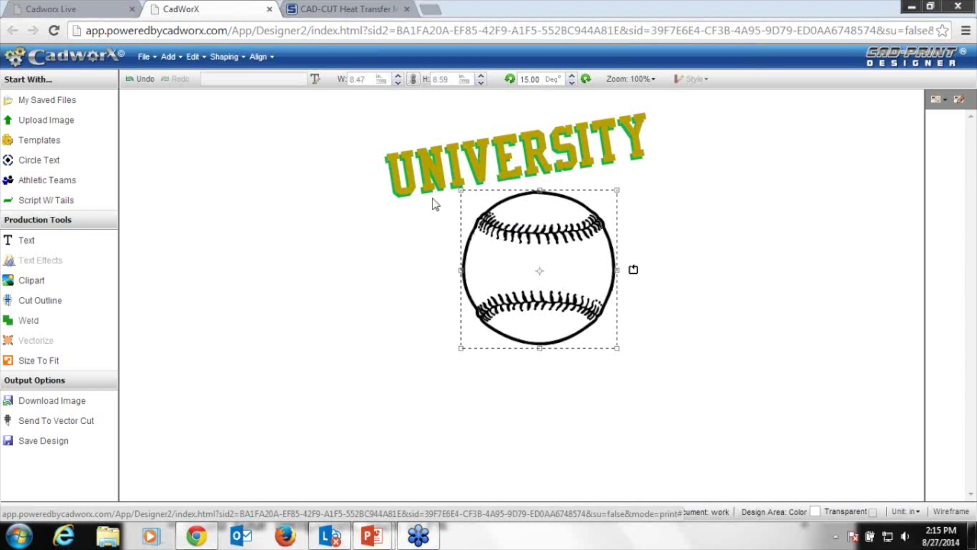
{"action": "double_click", "coordinate": [371, 80]}
{"action": "type", "text": "6"}
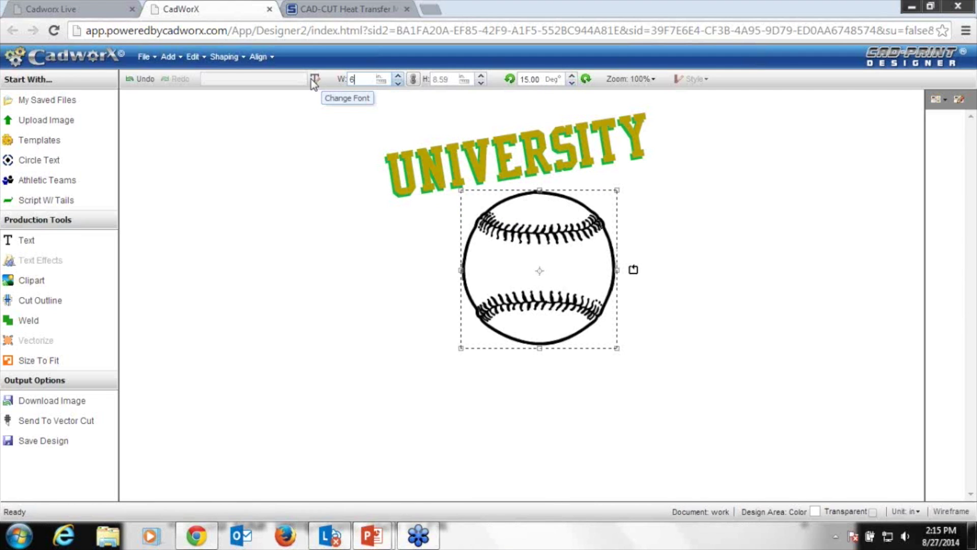
{"action": "key", "text": "Return"}
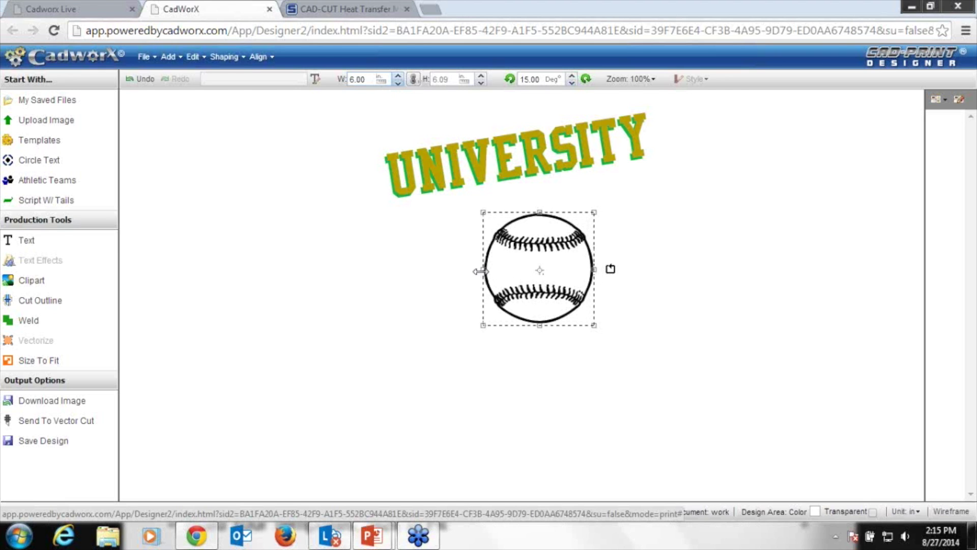
Try squeezing the baseball horizontally to about 4.5 in wide, and undo the distortion.
{"action": "left_click_drag", "start_coordinate": [481, 271], "coordinate": [511, 277]}
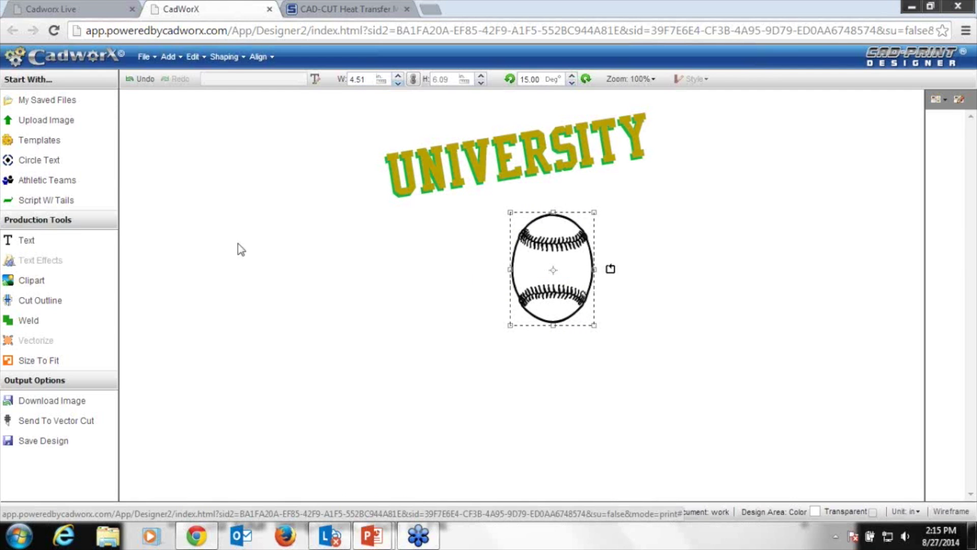
{"action": "left_click", "coordinate": [134, 80]}
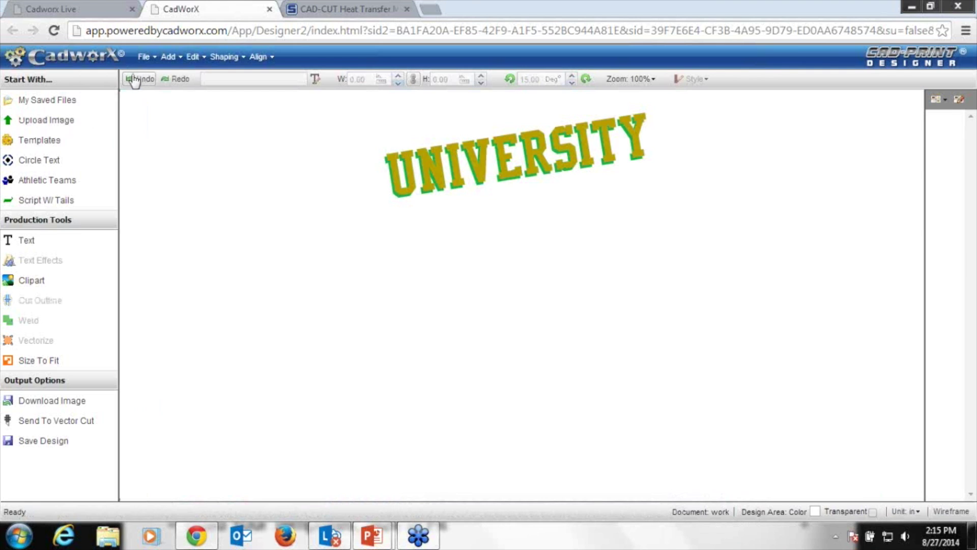
Enlarge the baseball to about 7 in wide, tilt it counter-clockwise, and arrange it and UNIVERSITY closely together with the ball underneath.
{"action": "left_click", "coordinate": [520, 299]}
{"action": "left_click_drag", "start_coordinate": [480, 324], "coordinate": [464, 348]}
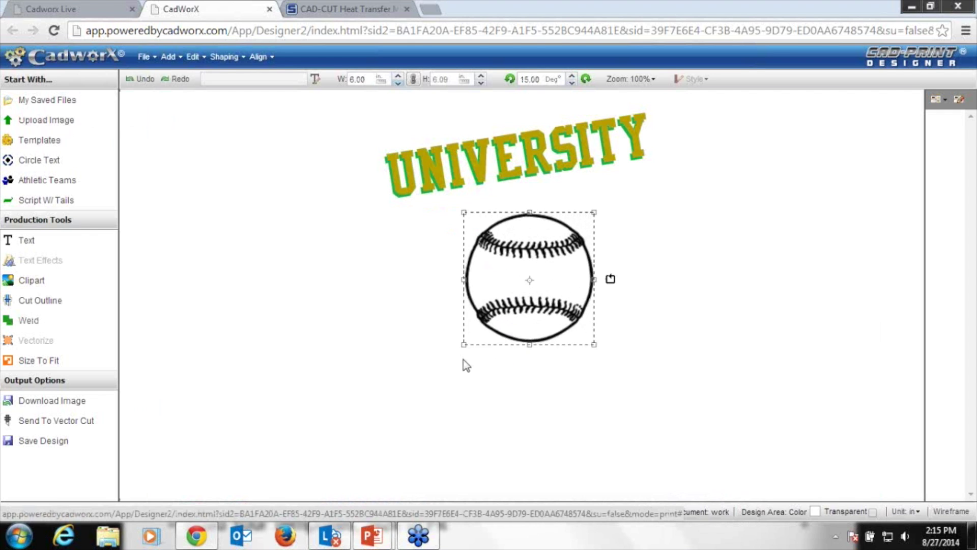
{"action": "left_click_drag", "start_coordinate": [611, 278], "coordinate": [609, 256]}
{"action": "left_click_drag", "start_coordinate": [522, 285], "coordinate": [543, 254]}
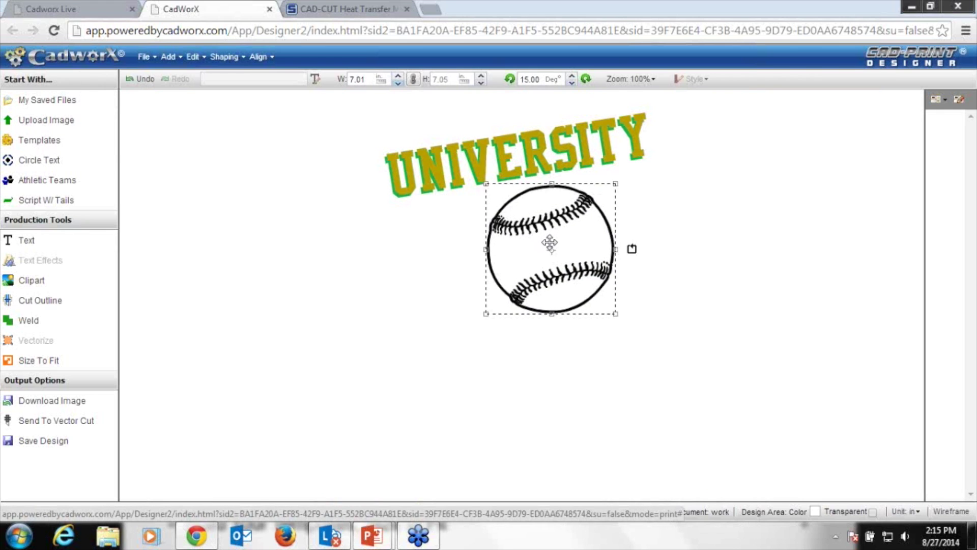
{"action": "left_click", "coordinate": [378, 290]}
{"action": "left_click_drag", "start_coordinate": [422, 191], "coordinate": [439, 194]}
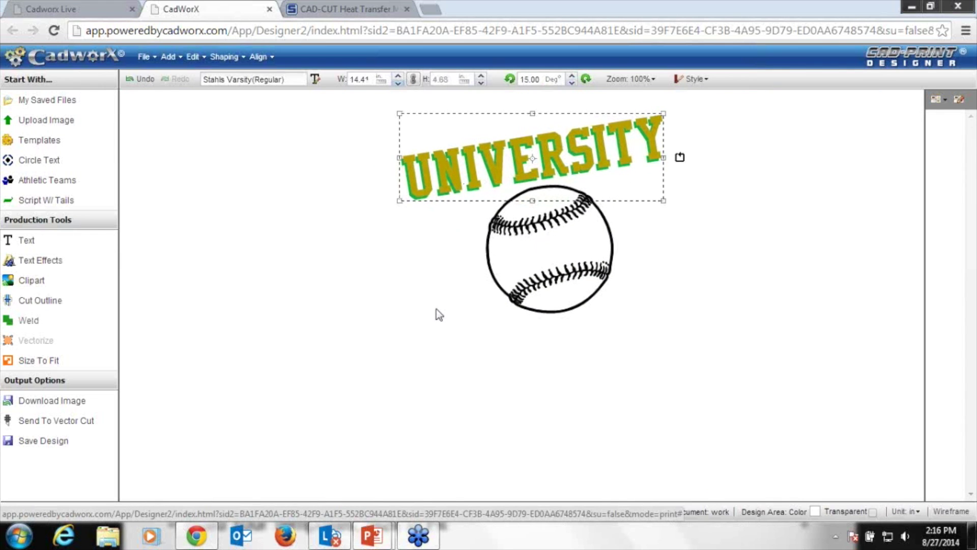
{"action": "left_click", "coordinate": [436, 309]}
Recolor the baseball bright green from the Stahls' Digital palette.
{"action": "left_click", "coordinate": [559, 222]}
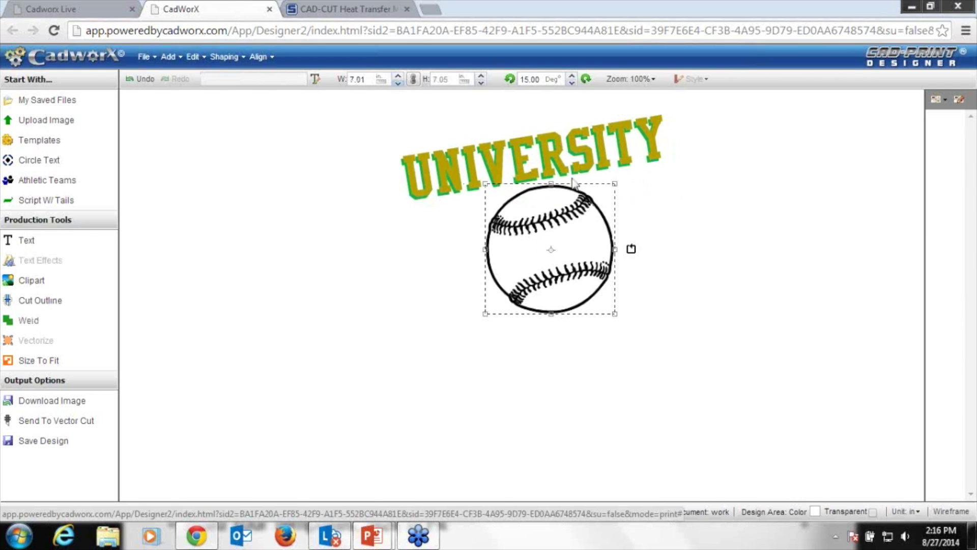
{"action": "left_click", "coordinate": [942, 99]}
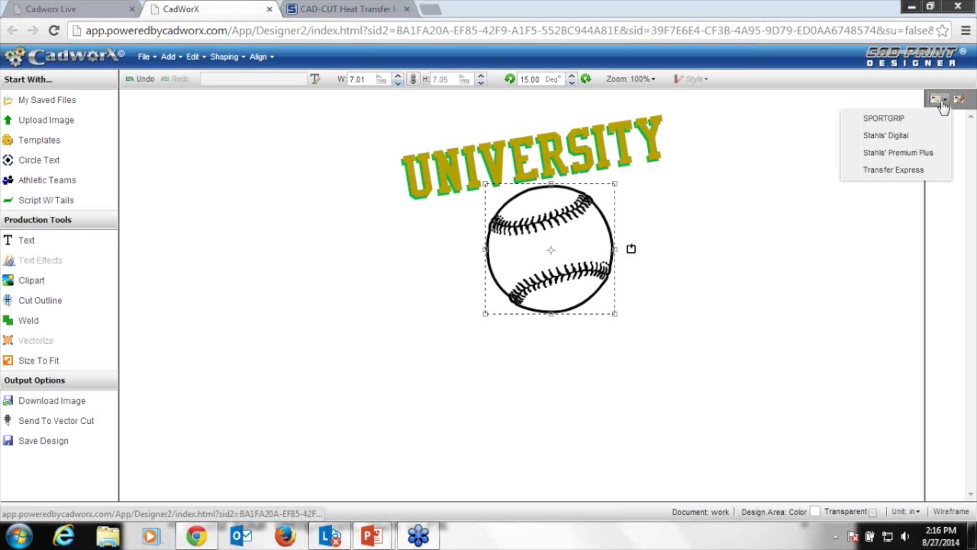
{"action": "left_click", "coordinate": [920, 137]}
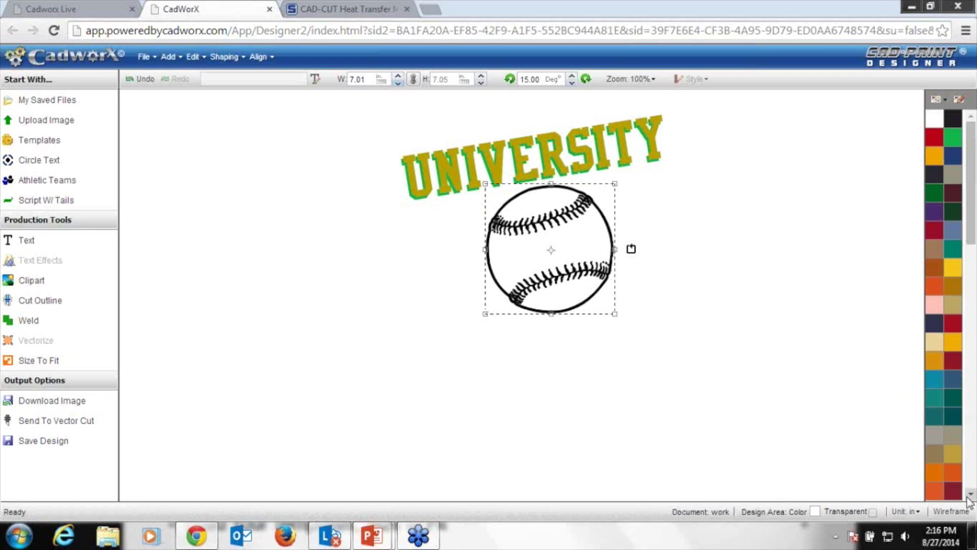
{"action": "left_click", "coordinate": [948, 144]}
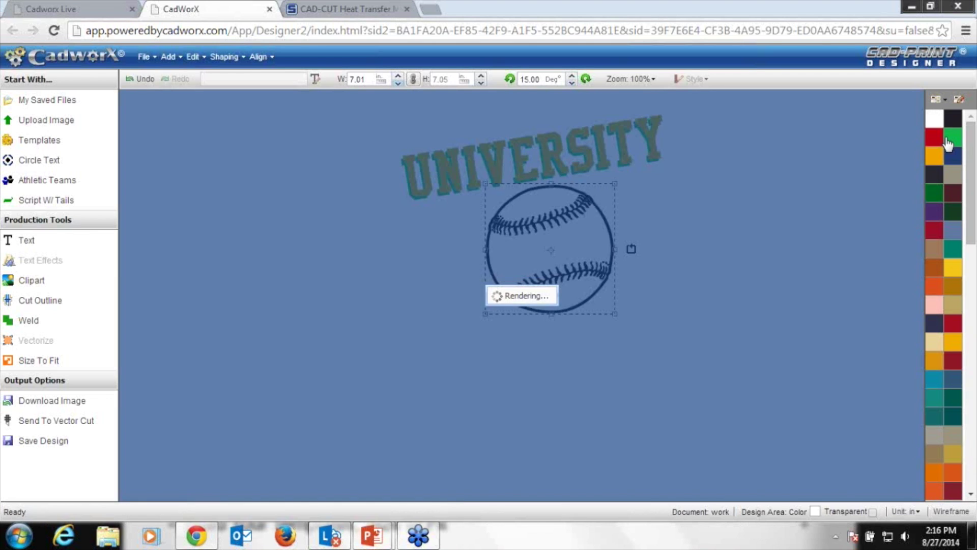
{"action": "left_click", "coordinate": [397, 369]}
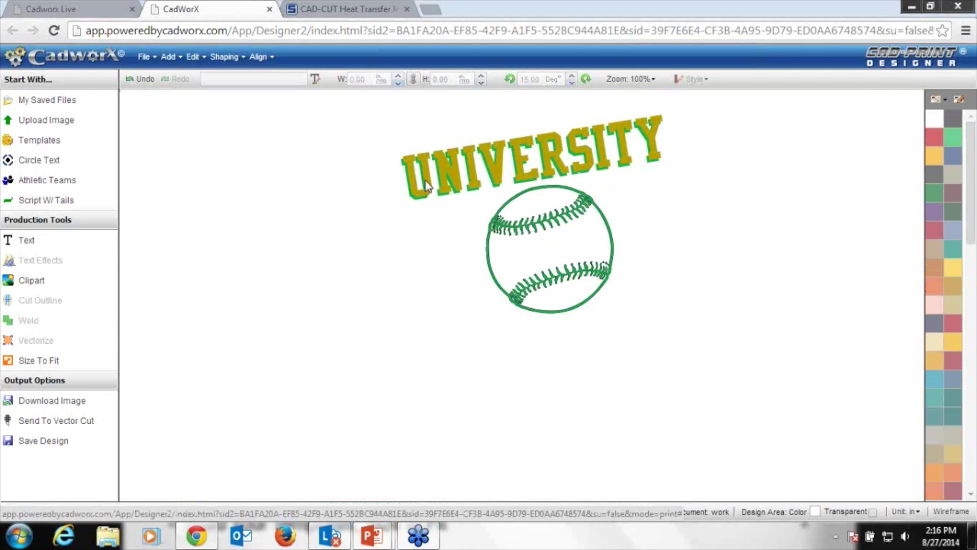
Select the UNIVERSITY text and the baseball together and move them down toward the middle of the design area.
{"action": "left_click_drag", "start_coordinate": [342, 344], "coordinate": [811, 89]}
{"action": "left_click_drag", "start_coordinate": [543, 236], "coordinate": [524, 298]}
{"action": "left_click", "coordinate": [322, 318]}
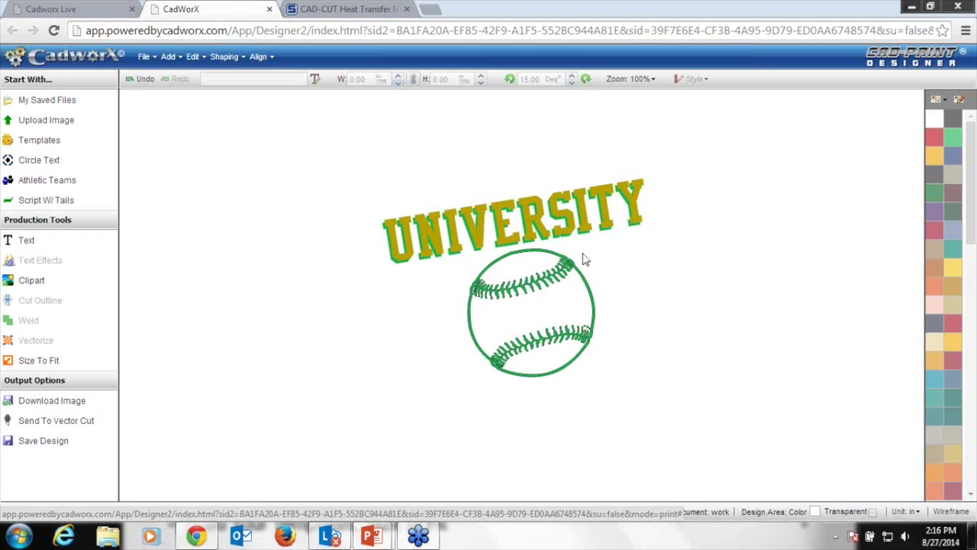
Inspect the design's outlines in Wireframe view and return to the full-color view.
{"action": "left_click", "coordinate": [945, 517]}
{"action": "left_click", "coordinate": [944, 516]}
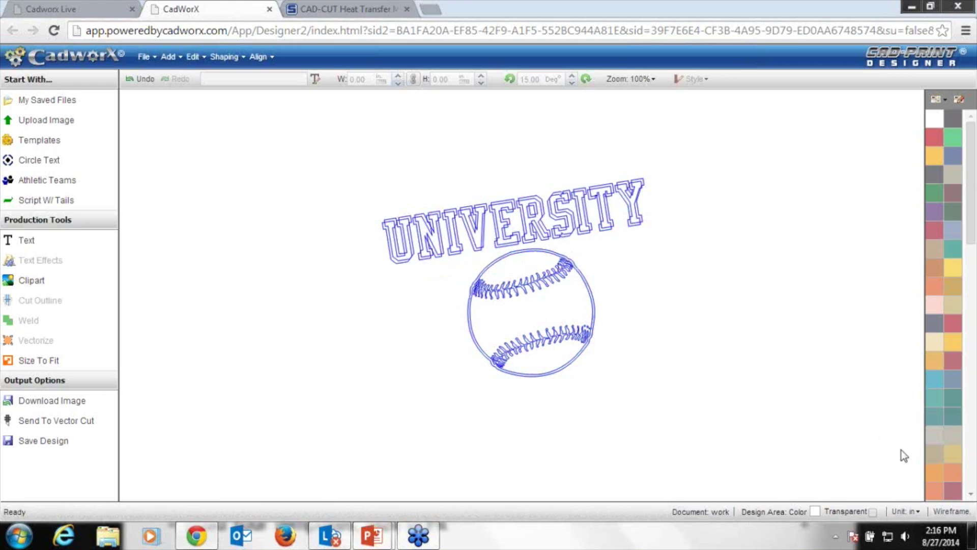
{"action": "left_click", "coordinate": [946, 513]}
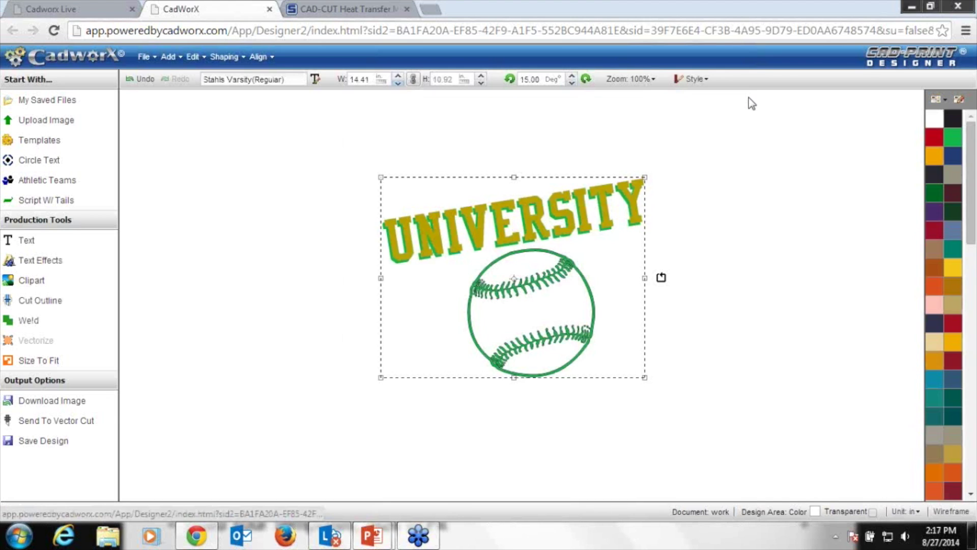
Size the selected UNIVERSITY baseball design to fit the Youth Small (9 in. x 8 in.) preset.
{"action": "left_click", "coordinate": [40, 365]}
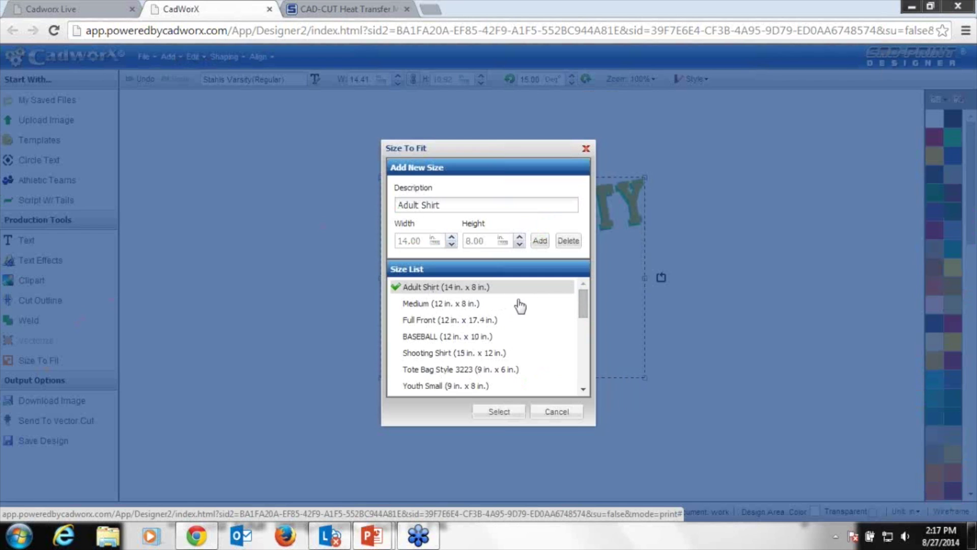
{"action": "left_click", "coordinate": [442, 390]}
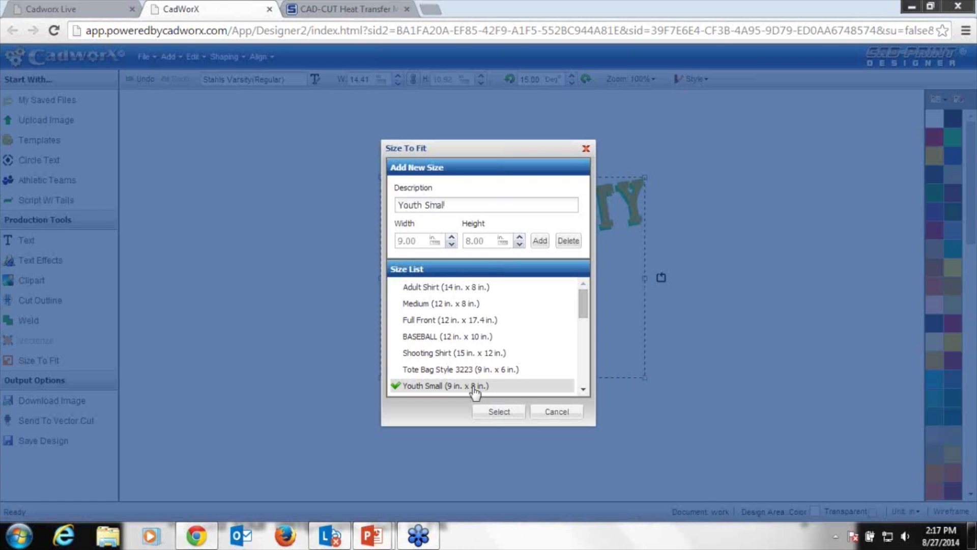
{"action": "left_click", "coordinate": [500, 412]}
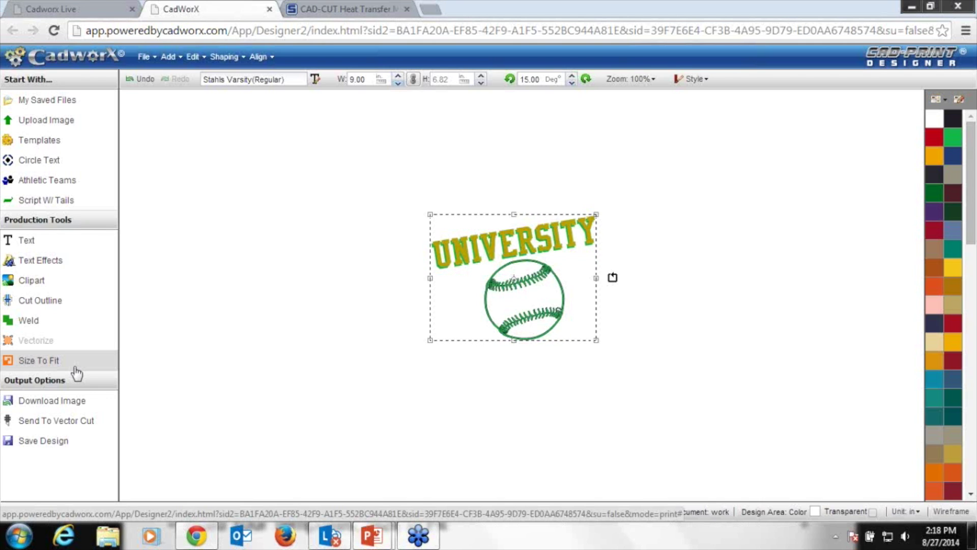
Add a new Size To Fit preset named SANMAR STYLE XYZ, 7 in wide and 5 in high.
{"action": "left_click", "coordinate": [48, 361]}
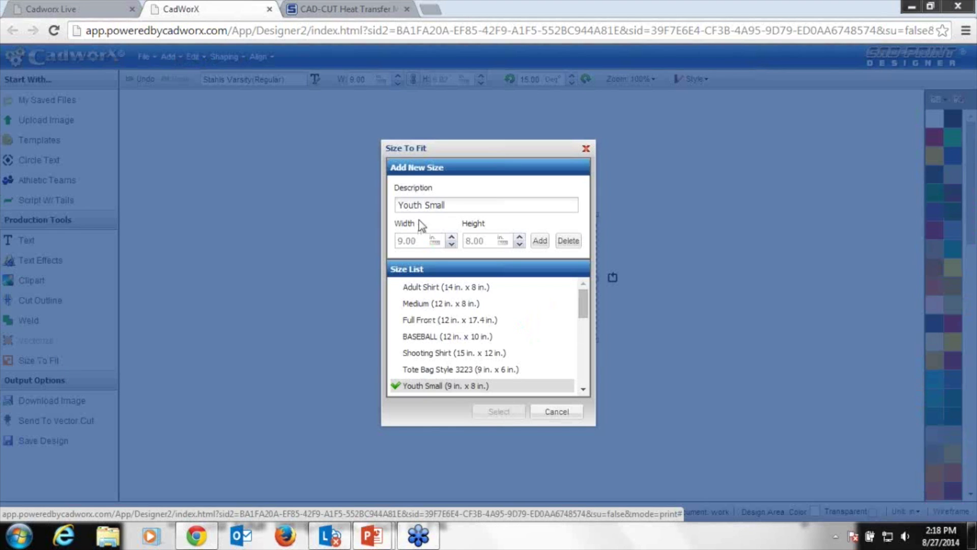
{"action": "left_click_drag", "start_coordinate": [462, 204], "coordinate": [383, 197]}
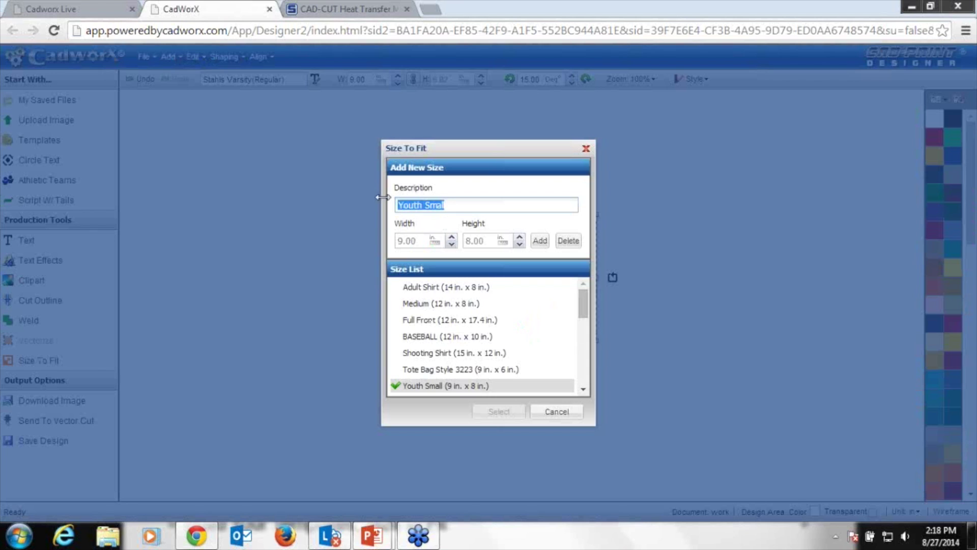
{"action": "type", "text": "sA"}
{"action": "key", "text": "BackSpace"}
{"action": "key", "text": "BackSpace"}
{"action": "type", "text": "SANMAR STYLE XYZ"}
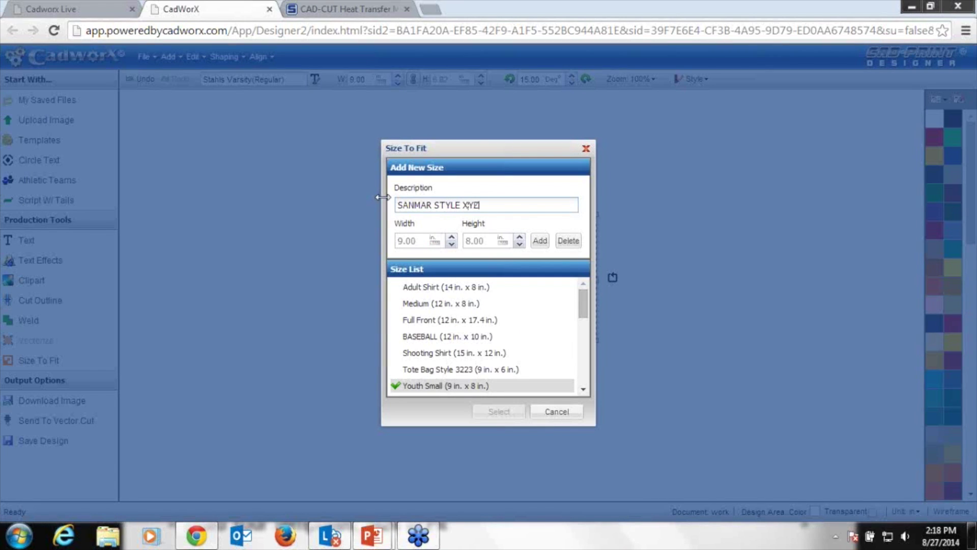
{"action": "key", "text": "Tab"}
{"action": "type", "text": "7"}
{"action": "left_click", "coordinate": [490, 239]}
{"action": "left_click_drag", "start_coordinate": [490, 239], "coordinate": [453, 244]}
{"action": "type", "text": "5"}
{"action": "left_click", "coordinate": [536, 243]}
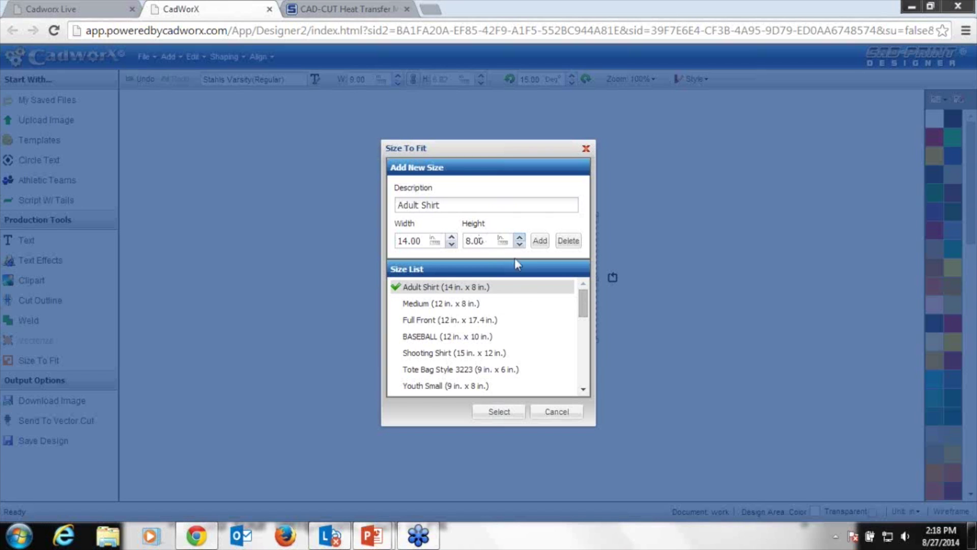
Size the UNIVERSITY baseball design to fit the SANMAR STYLE XYZ (7 in. x 5 in.) preset and deselect it.
{"action": "left_click_drag", "start_coordinate": [579, 292], "coordinate": [581, 376]}
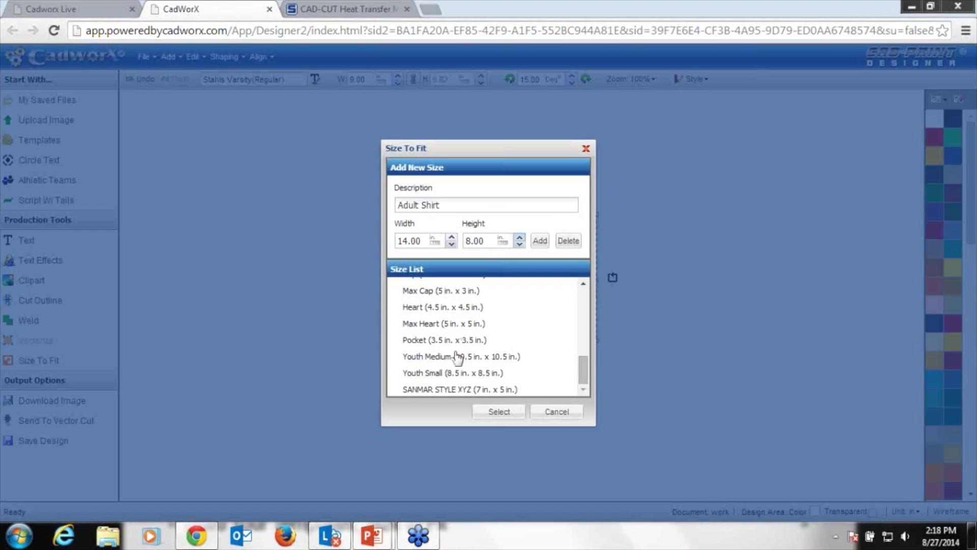
{"action": "left_click", "coordinate": [442, 389]}
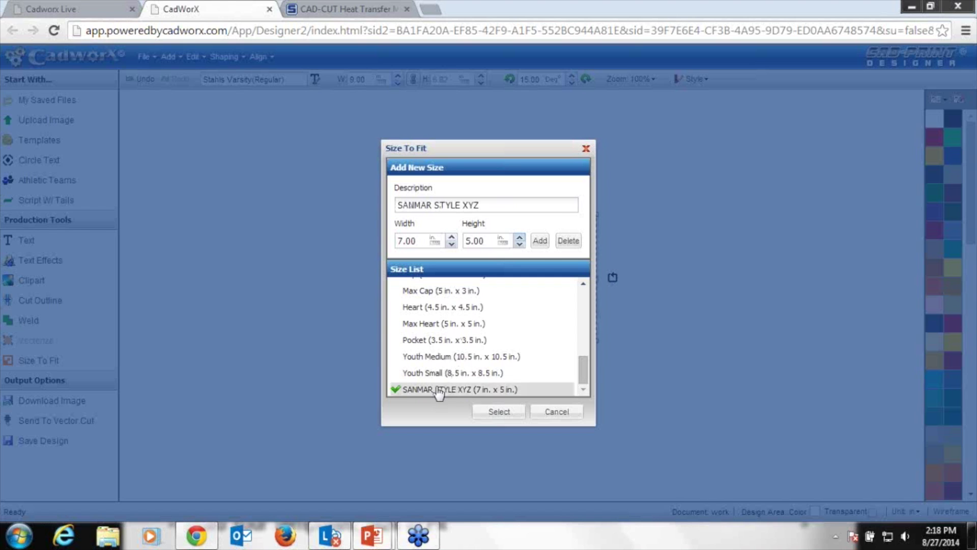
{"action": "left_click", "coordinate": [515, 410]}
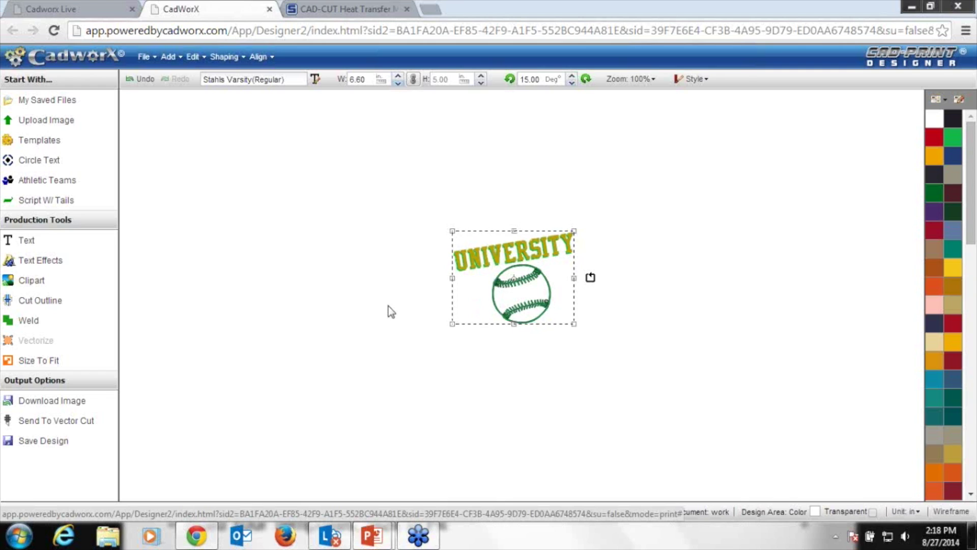
{"action": "left_click", "coordinate": [308, 233]}
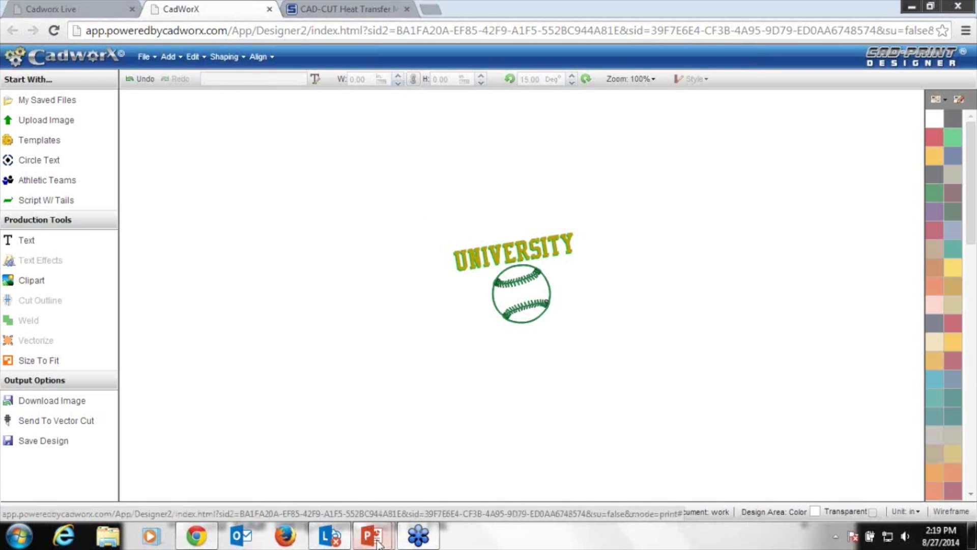
Switch to the PowerPoint slide show to view the "Build Your Templates, Size to Fit" slide, and return to CadworX in Chrome.
{"action": "mouse_move", "coordinate": [378, 543]}
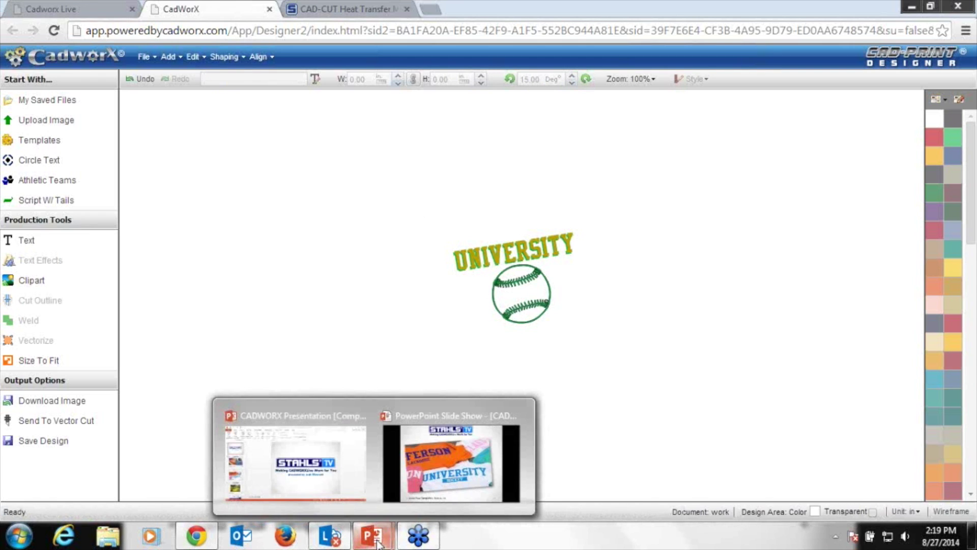
{"action": "left_click", "coordinate": [436, 478]}
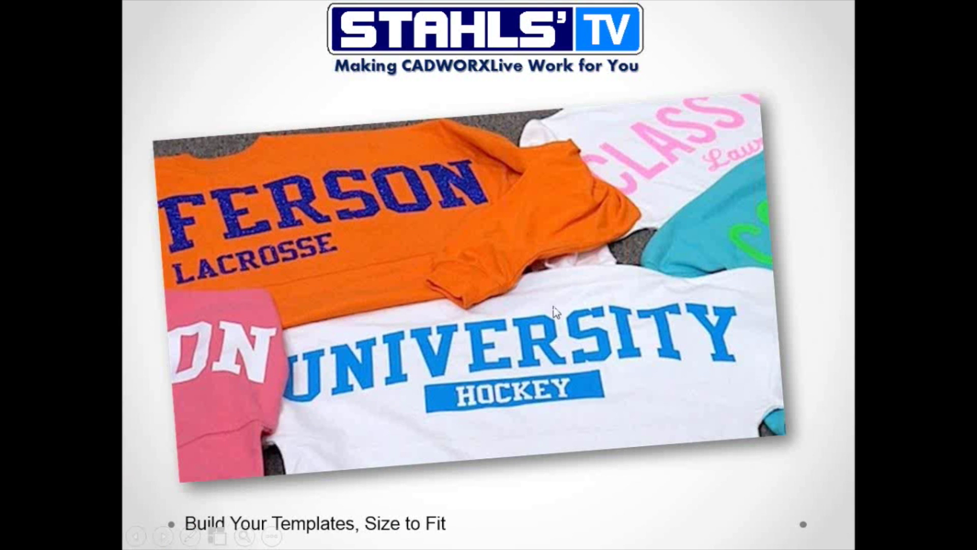
{"action": "key", "text": "super"}
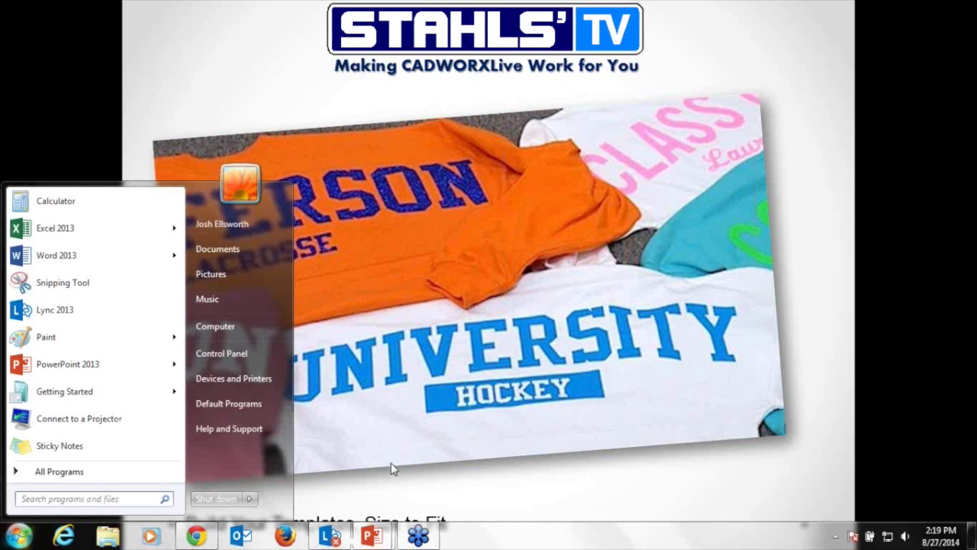
{"action": "left_click", "coordinate": [197, 540]}
Select the UNIVERSITY text and baseball together and delete them to clear the design area.
{"action": "left_click_drag", "start_coordinate": [410, 385], "coordinate": [679, 178]}
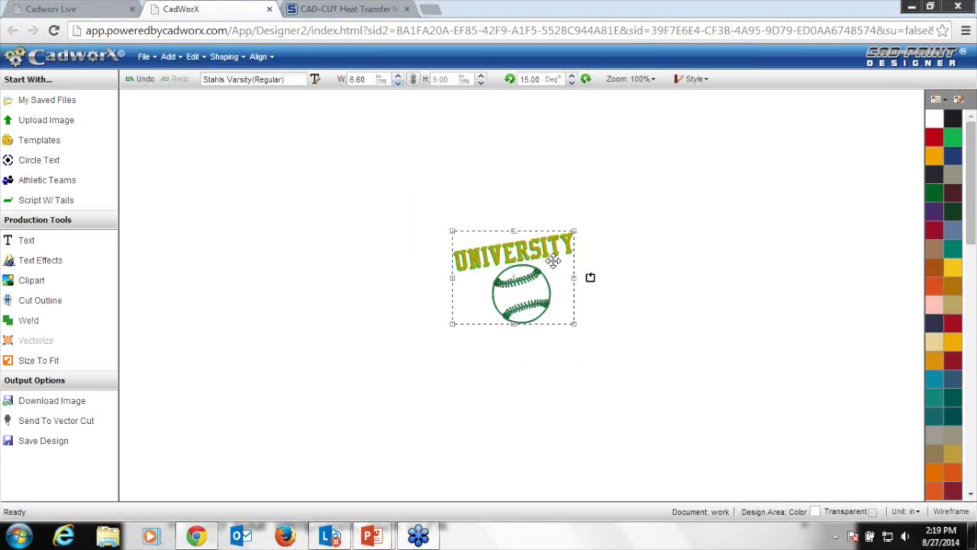
{"action": "left_click", "coordinate": [145, 57]}
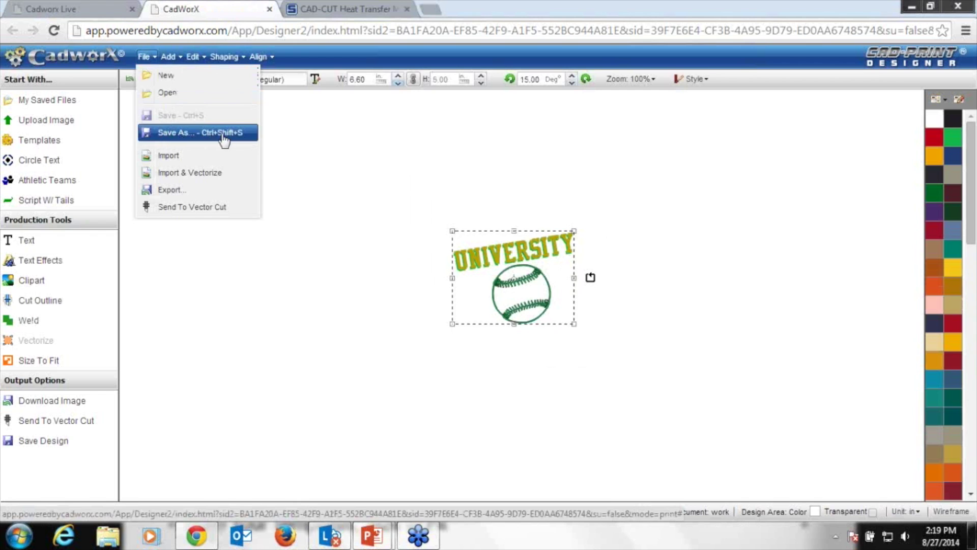
{"action": "left_click", "coordinate": [430, 156]}
{"action": "left_click_drag", "start_coordinate": [394, 202], "coordinate": [728, 388]}
{"action": "key", "text": "Delete"}
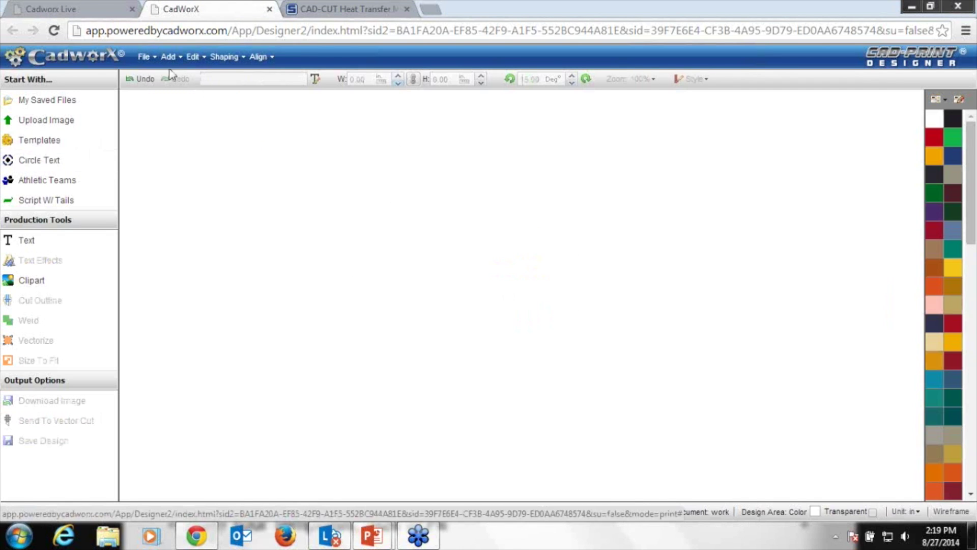
Open the Standard 1 template from the Jumbo prints template folder and select the whole design to check its width.
{"action": "left_click", "coordinate": [47, 146]}
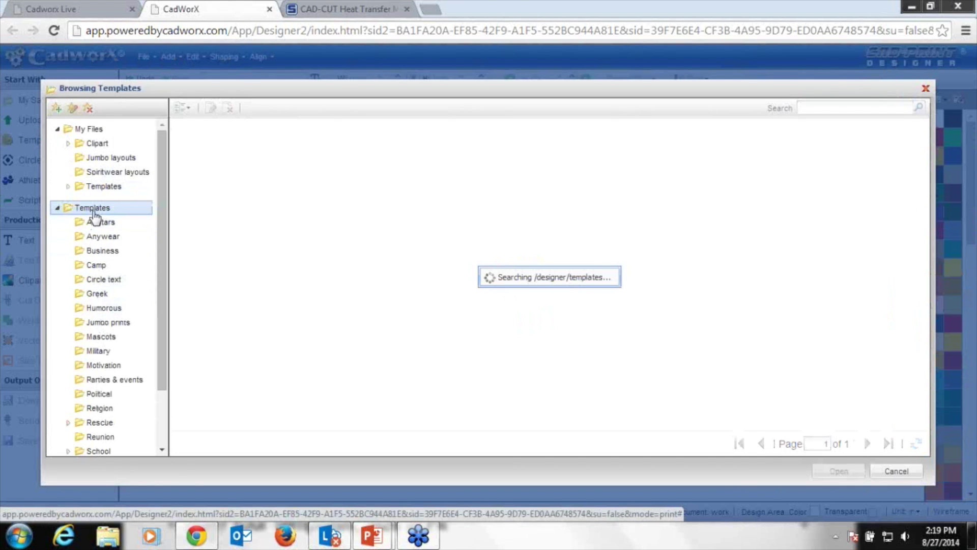
{"action": "left_click", "coordinate": [90, 330]}
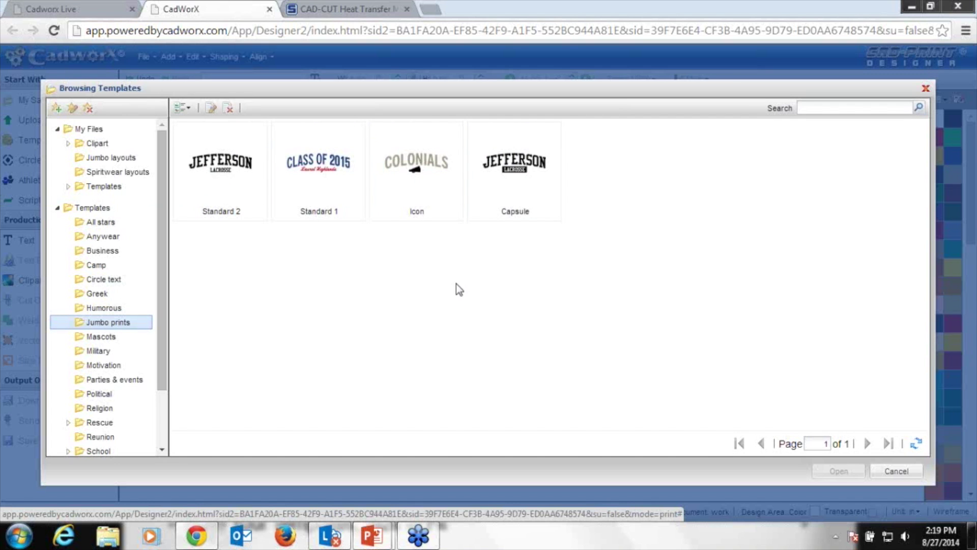
{"action": "left_click", "coordinate": [113, 309]}
{"action": "left_click", "coordinate": [109, 323]}
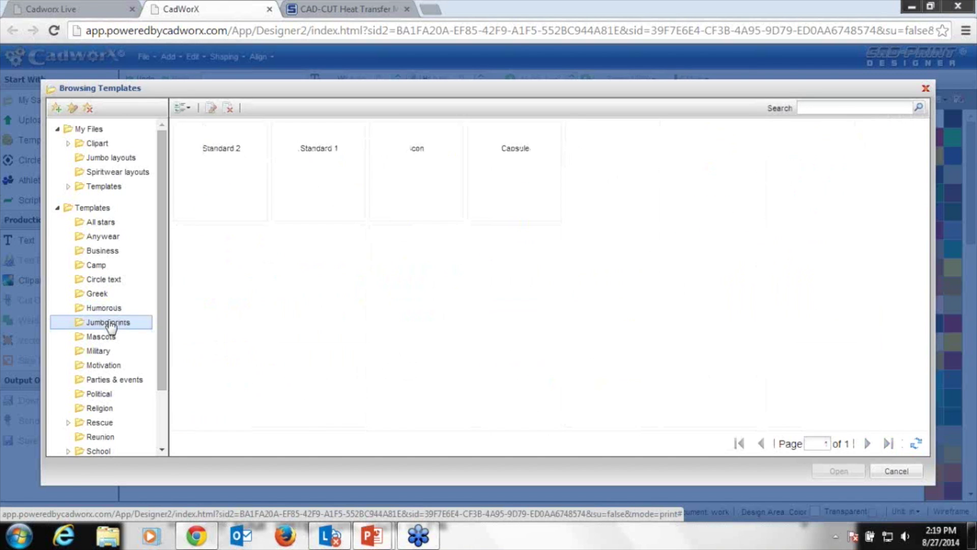
{"action": "left_click", "coordinate": [317, 203]}
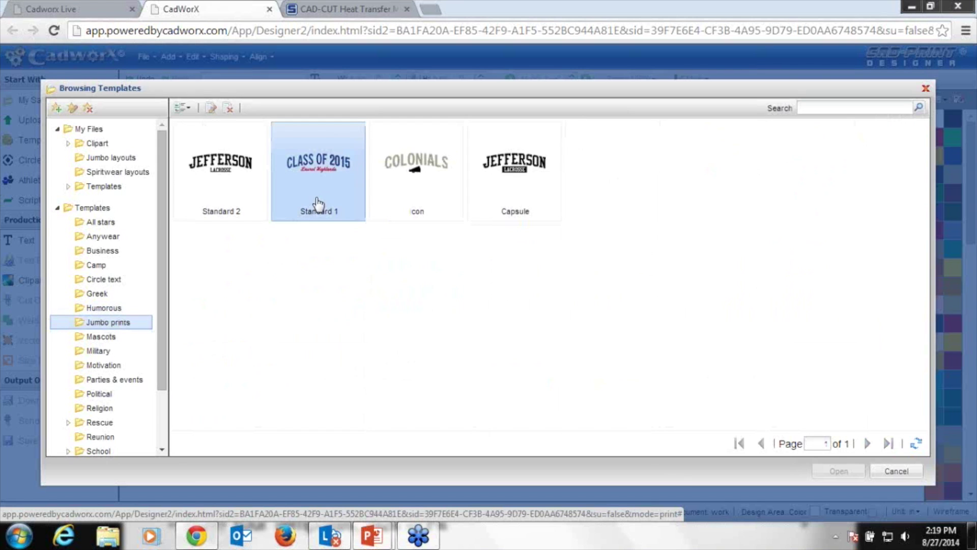
{"action": "left_click", "coordinate": [838, 470]}
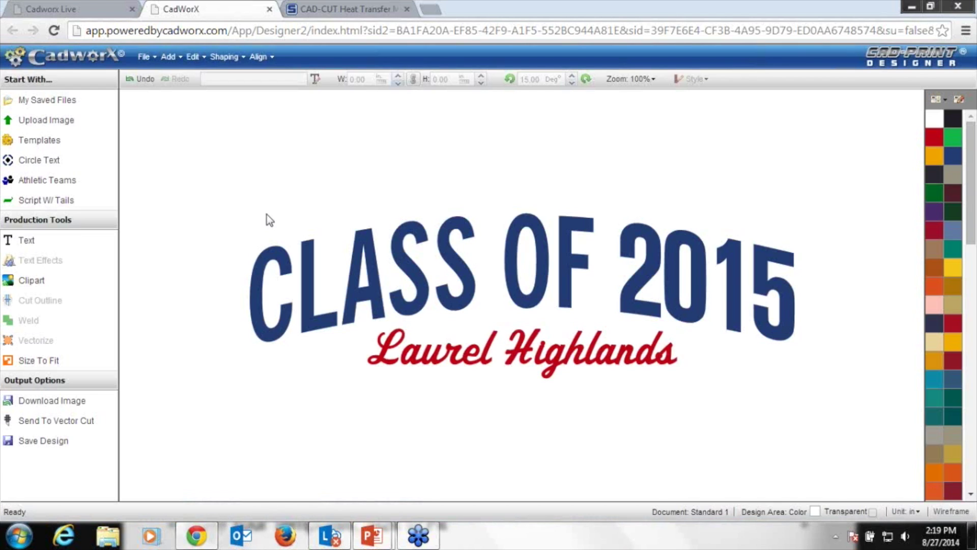
{"action": "left_click_drag", "start_coordinate": [212, 156], "coordinate": [841, 417]}
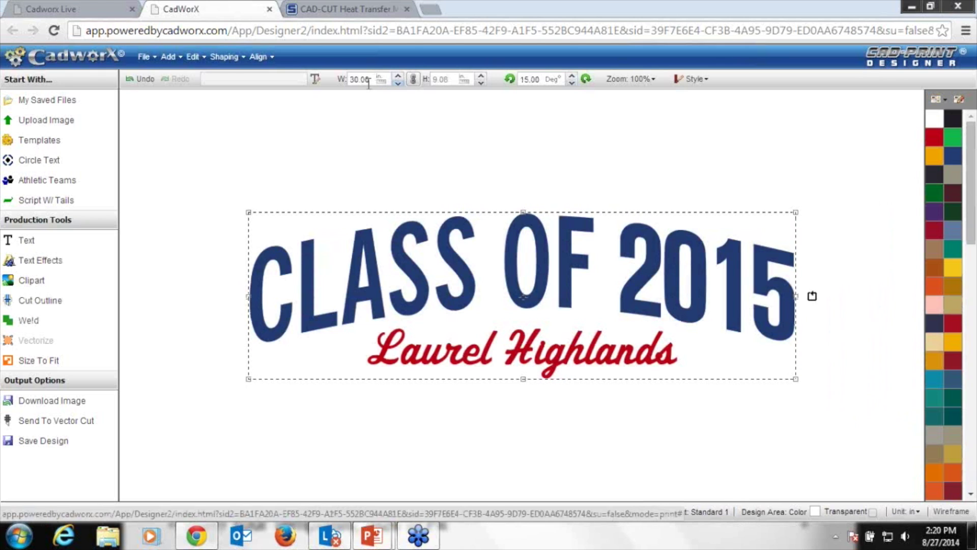
{"action": "left_click", "coordinate": [382, 169]}
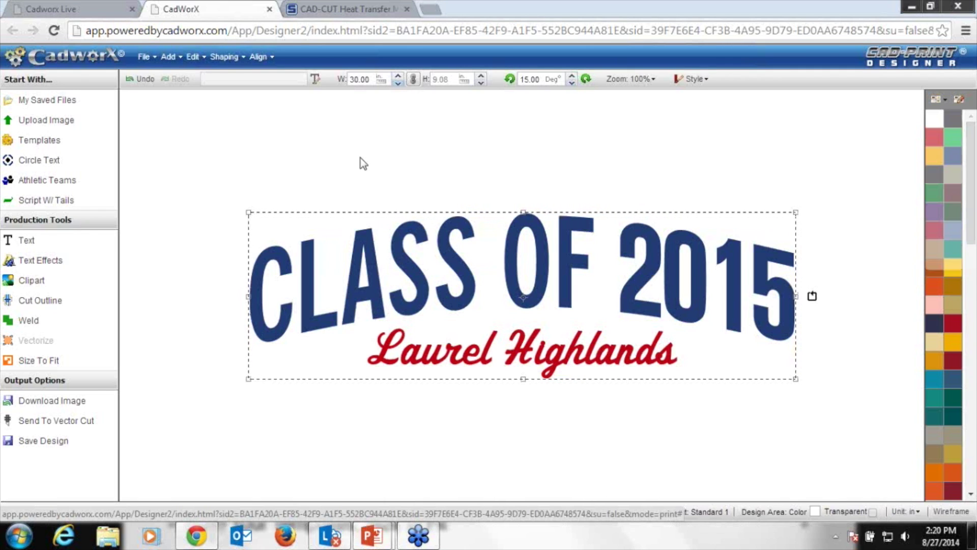
Replace the arched CLASS OF 2015 text with UNIONTOWN.
{"action": "double_click", "coordinate": [398, 252]}
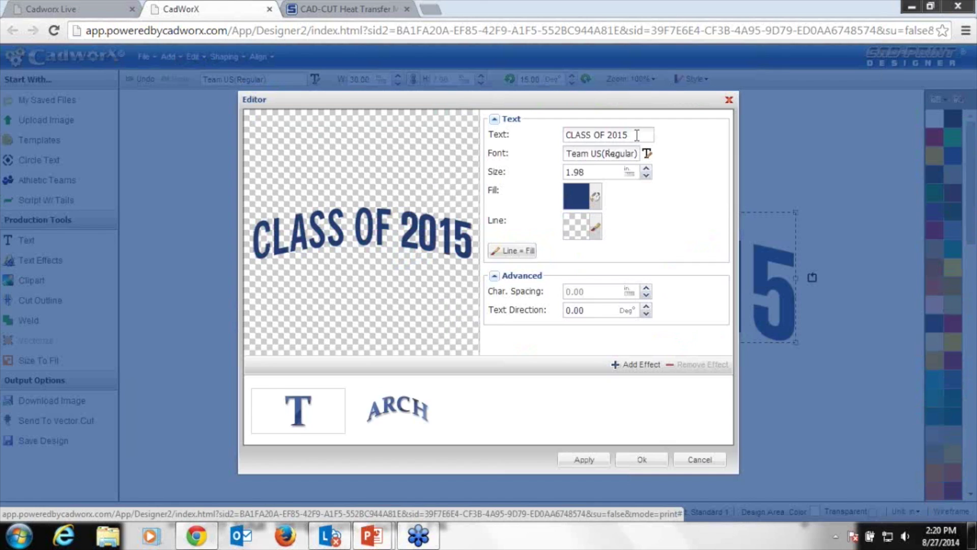
{"action": "triple_click", "coordinate": [636, 134]}
{"action": "type", "text": "U"}
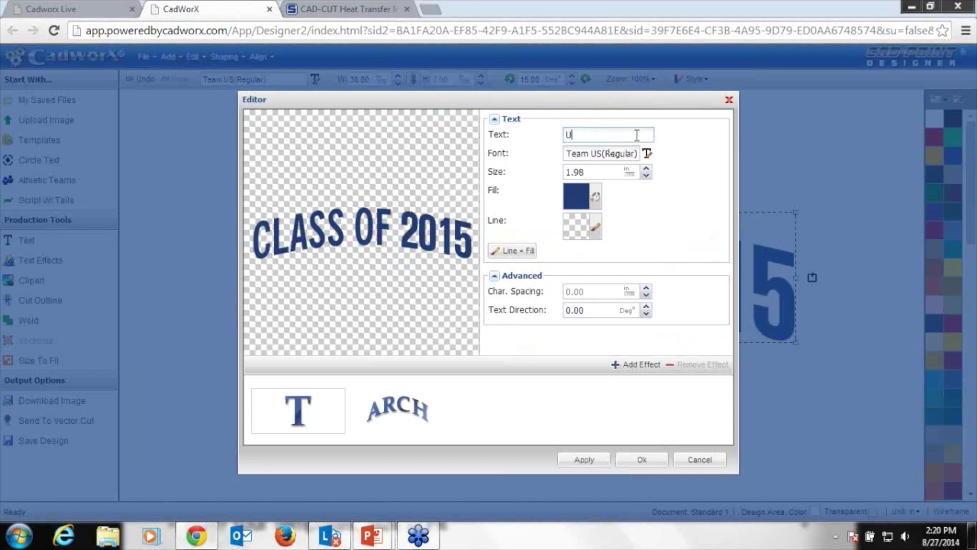
{"action": "type", "text": "UNIONTOWN"}
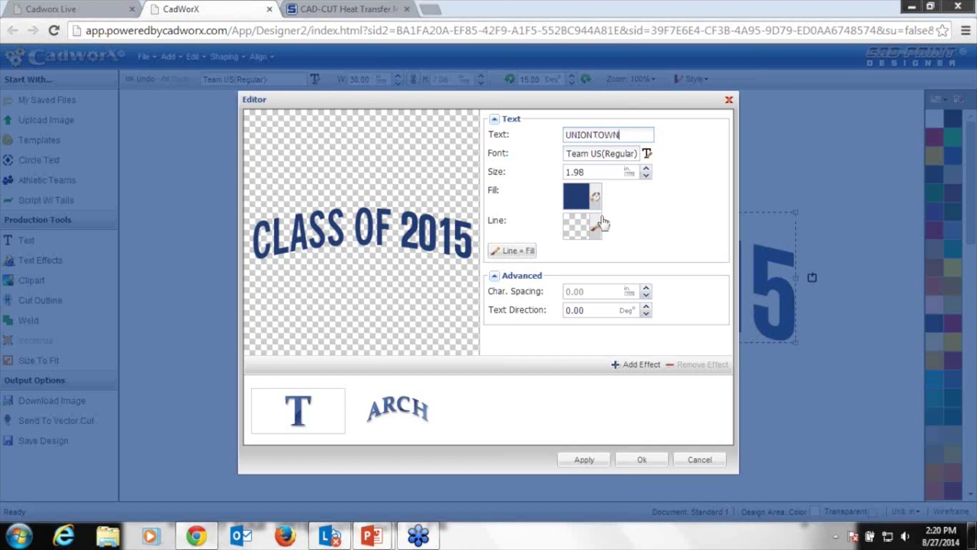
{"action": "left_click", "coordinate": [634, 459]}
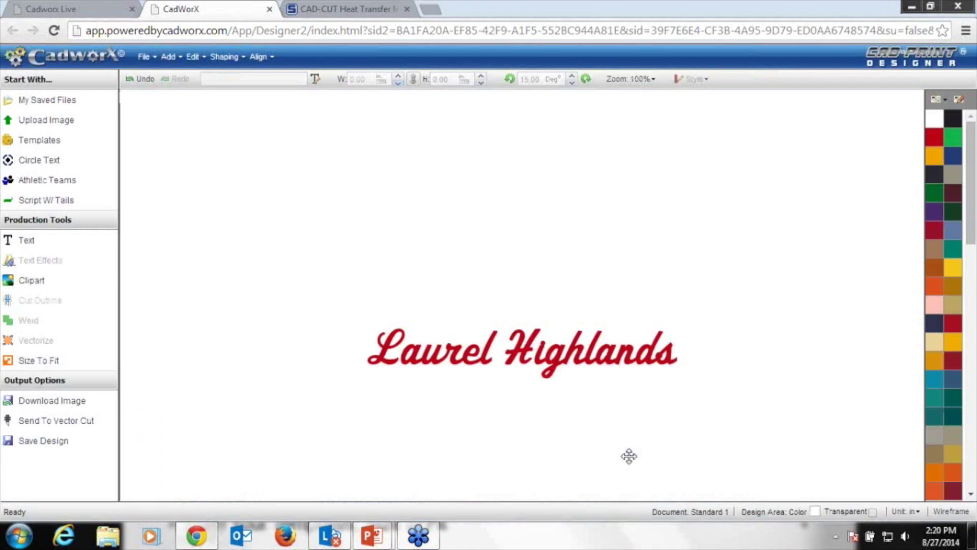
Replace the red script Laurel Highlands text with Marching Band.
{"action": "left_click", "coordinate": [515, 357]}
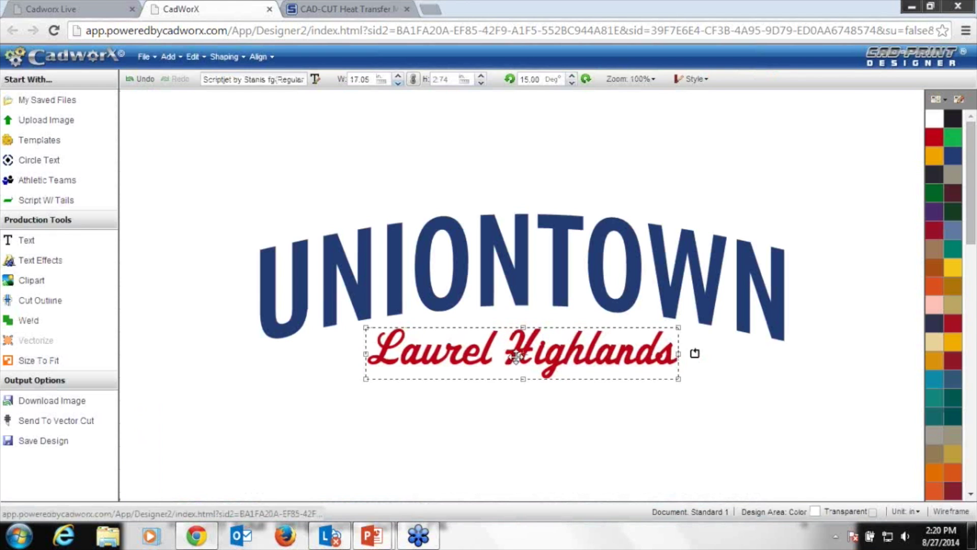
{"action": "double_click", "coordinate": [516, 356]}
{"action": "triple_click", "coordinate": [602, 140]}
{"action": "type", "text": "MAR"}
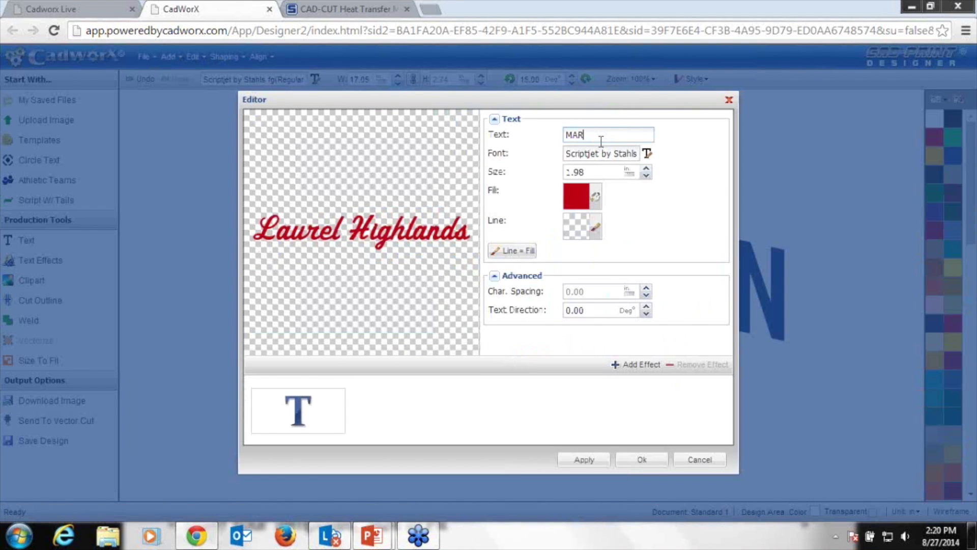
{"action": "key", "text": "BackSpace"}
{"action": "key", "text": "Caps_Lock"}
{"action": "type", "text": "arching B"}
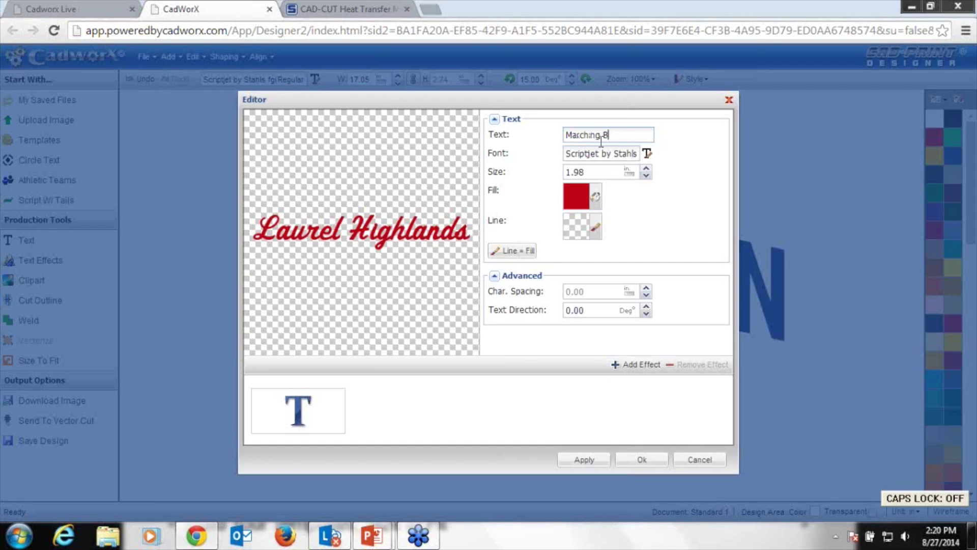
{"action": "type", "text": "and"}
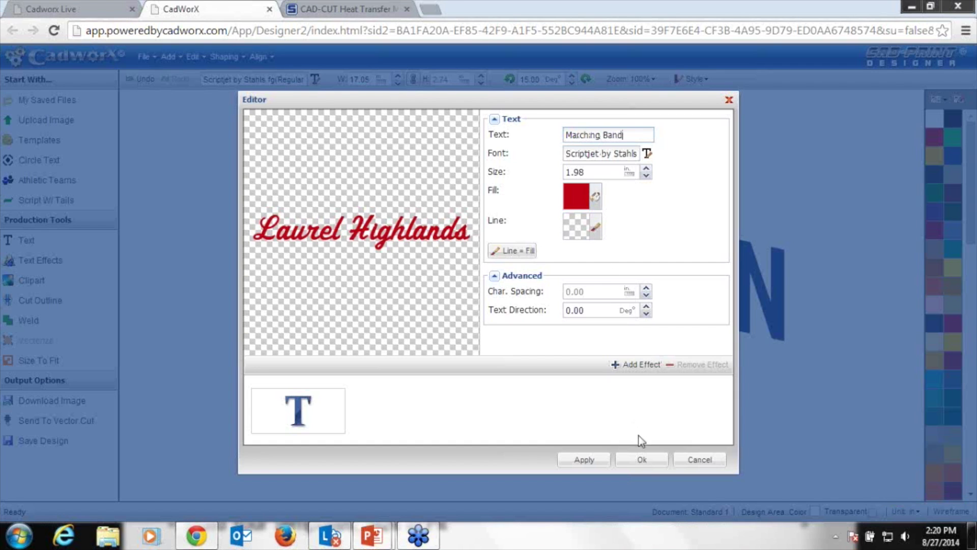
{"action": "left_click", "coordinate": [642, 460]}
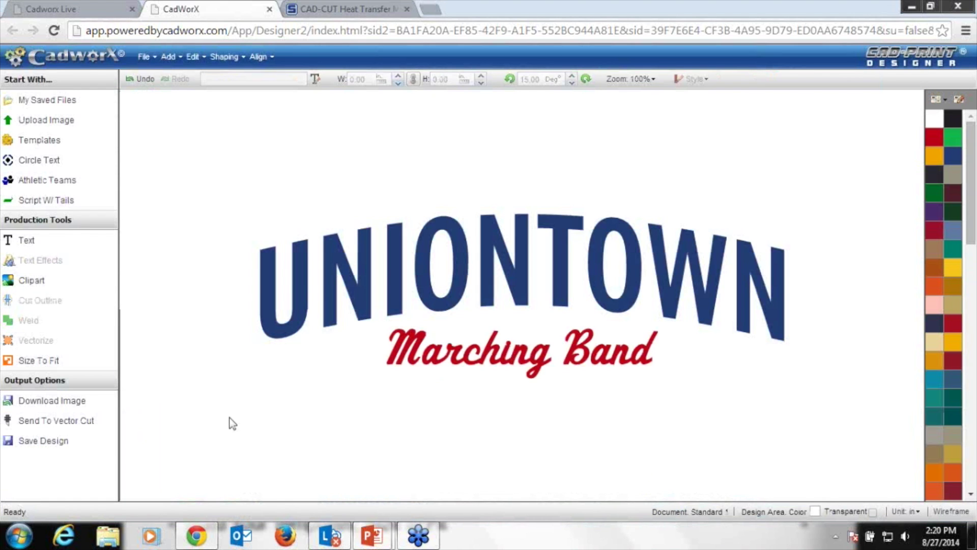
Select the whole UNIONTOWN Marching Band design and resize it with the Small Jumbo Print (22 in. x 7.5 in.) Size To Fit preset.
{"action": "left_click_drag", "start_coordinate": [229, 419], "coordinate": [846, 152]}
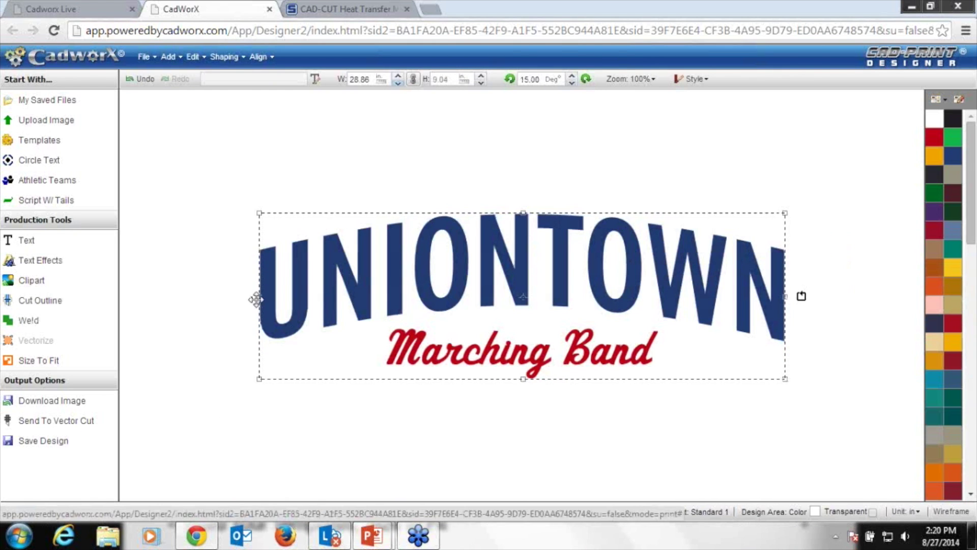
{"action": "left_click", "coordinate": [47, 361]}
{"action": "left_click_drag", "start_coordinate": [584, 370], "coordinate": [582, 344]}
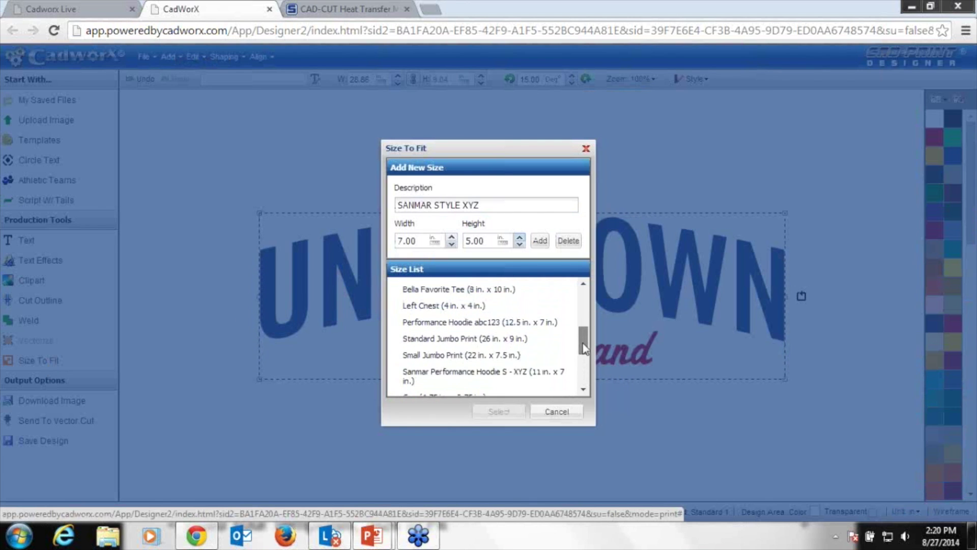
{"action": "left_click", "coordinate": [460, 356]}
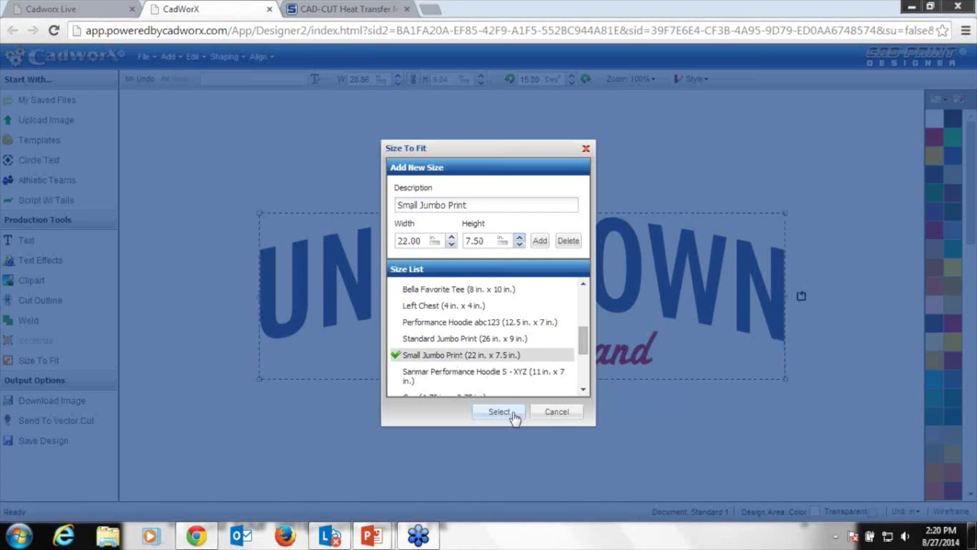
{"action": "left_click", "coordinate": [511, 411]}
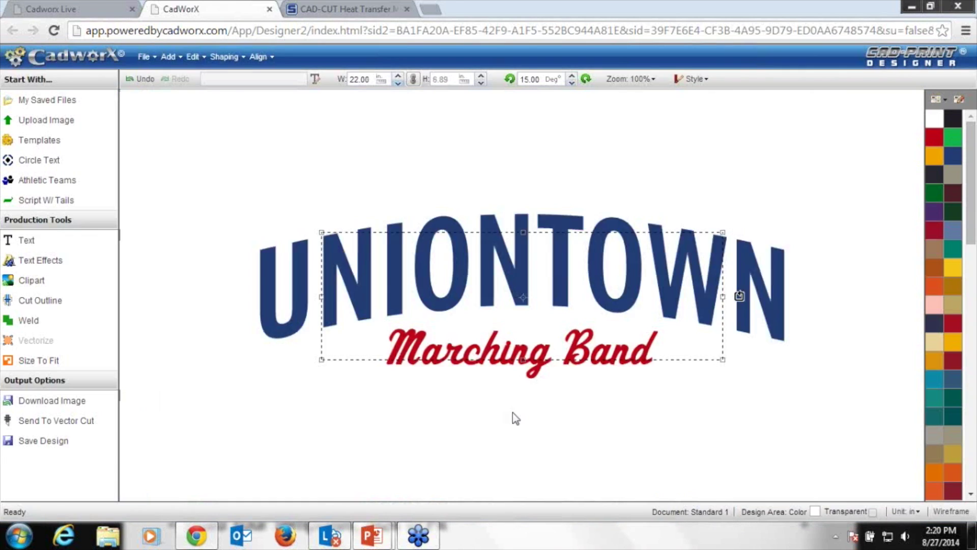
{"action": "left_click", "coordinate": [384, 186]}
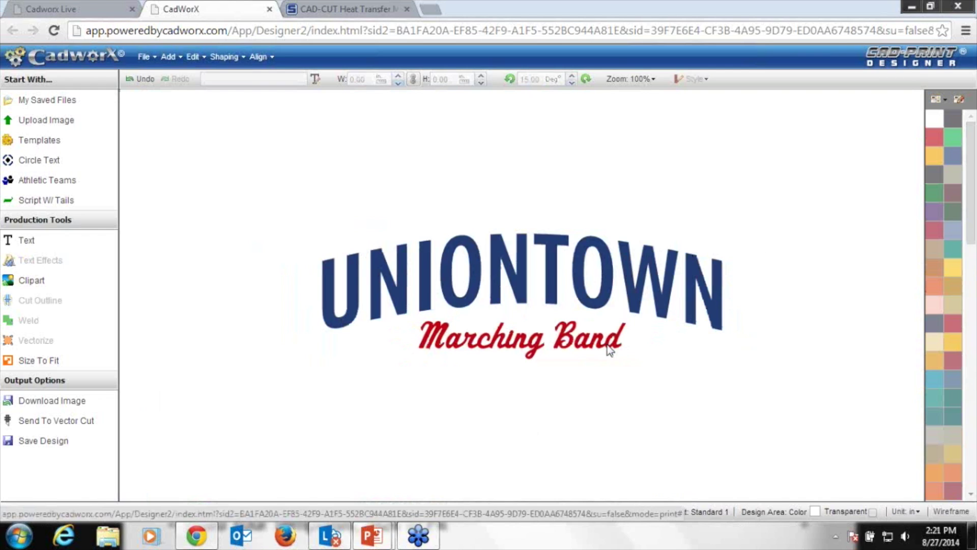
Weld the overlapping letters of the Marching Band script, checking their outlines in wireframe view, and return to the full-color view.
{"action": "left_click", "coordinate": [951, 511]}
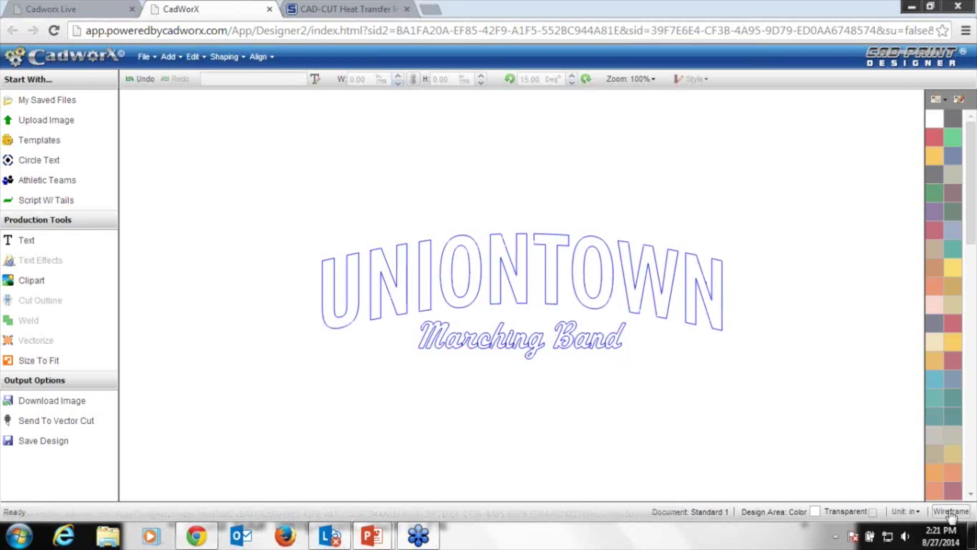
{"action": "left_click", "coordinate": [630, 80]}
{"action": "left_click", "coordinate": [642, 138]}
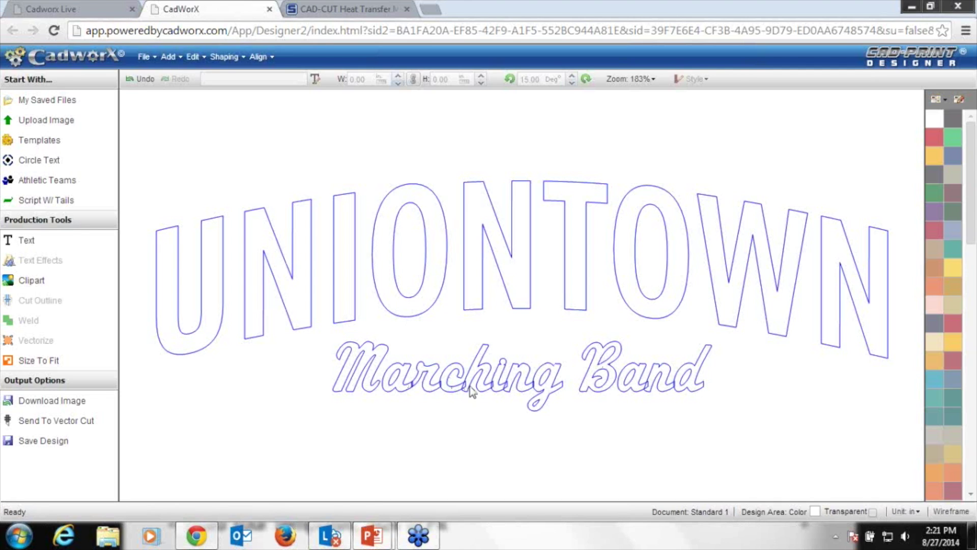
{"action": "left_click_drag", "start_coordinate": [379, 407], "coordinate": [795, 306]}
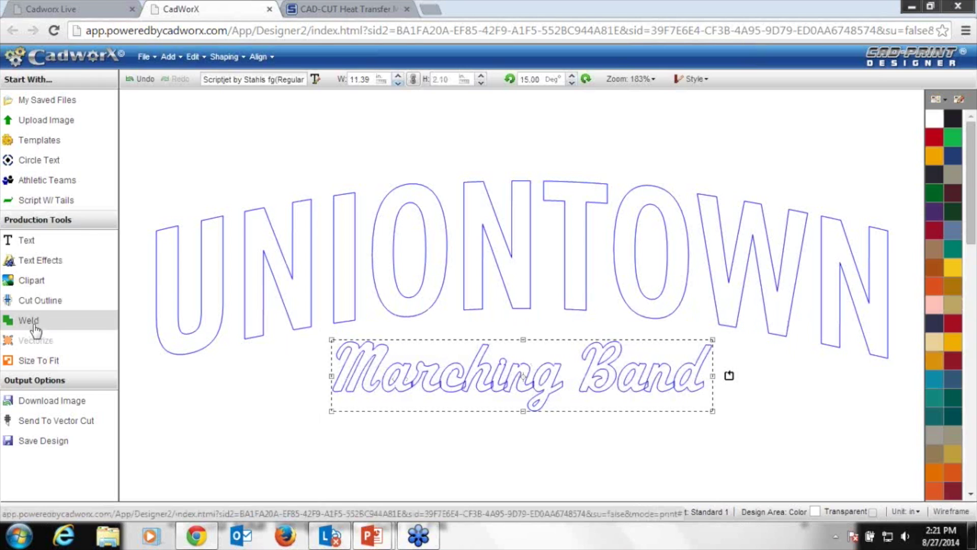
{"action": "left_click", "coordinate": [179, 388]}
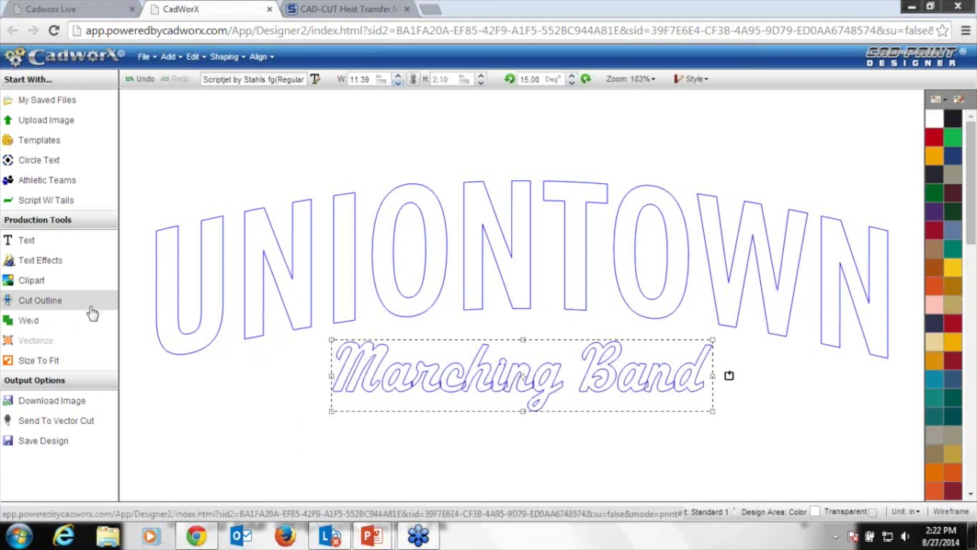
{"action": "left_click", "coordinate": [41, 320]}
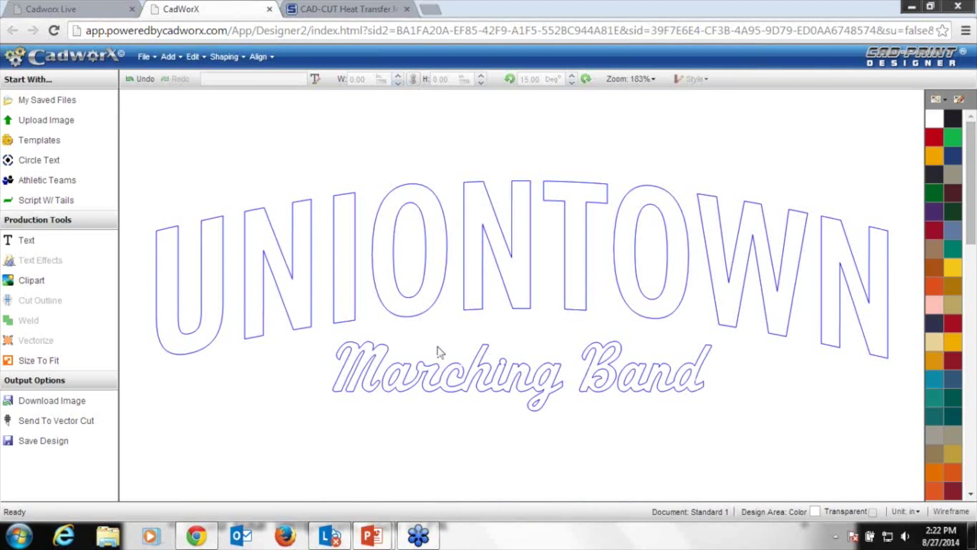
{"action": "left_click", "coordinate": [945, 512]}
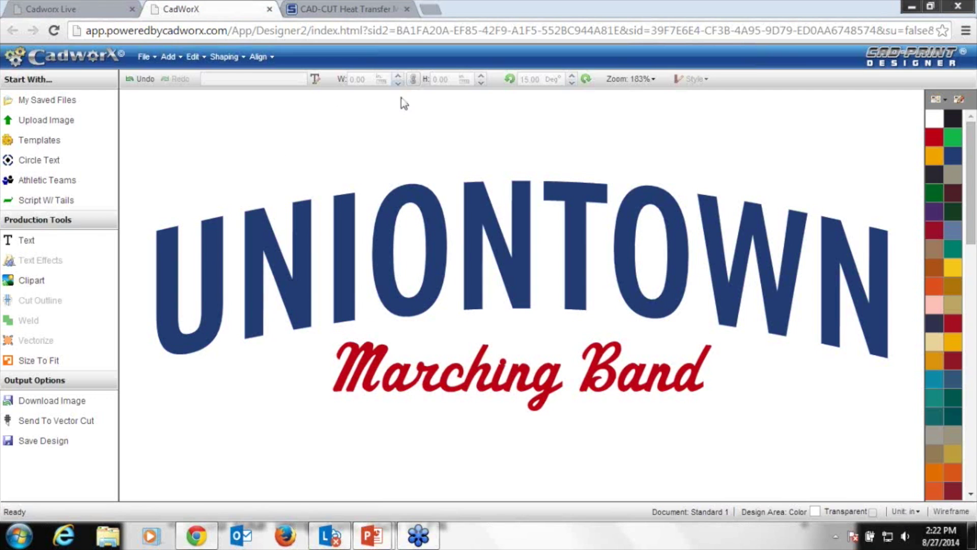
Move the welded Marching Band script off-center to the right and slightly lower beneath UNIONTOWN.
{"action": "left_click", "coordinate": [508, 358]}
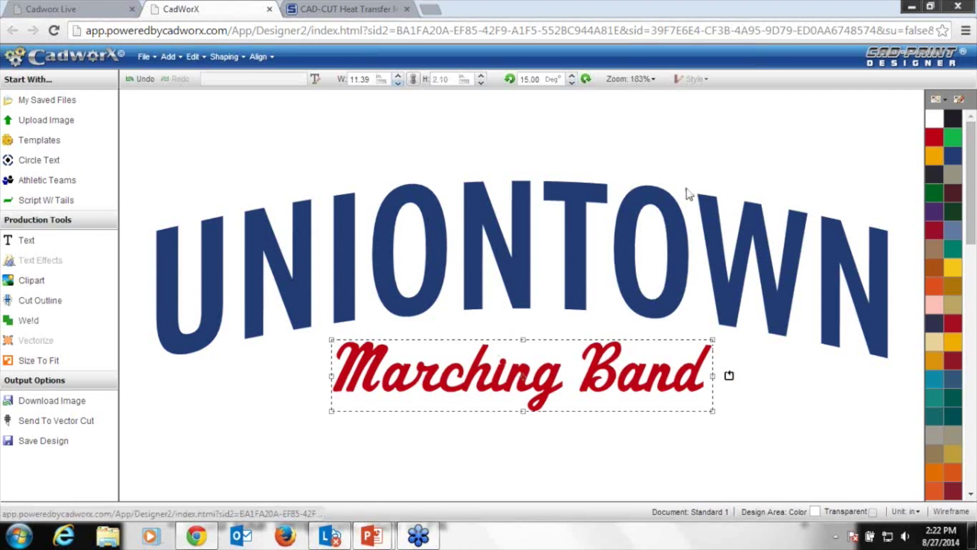
{"action": "left_click", "coordinate": [641, 80]}
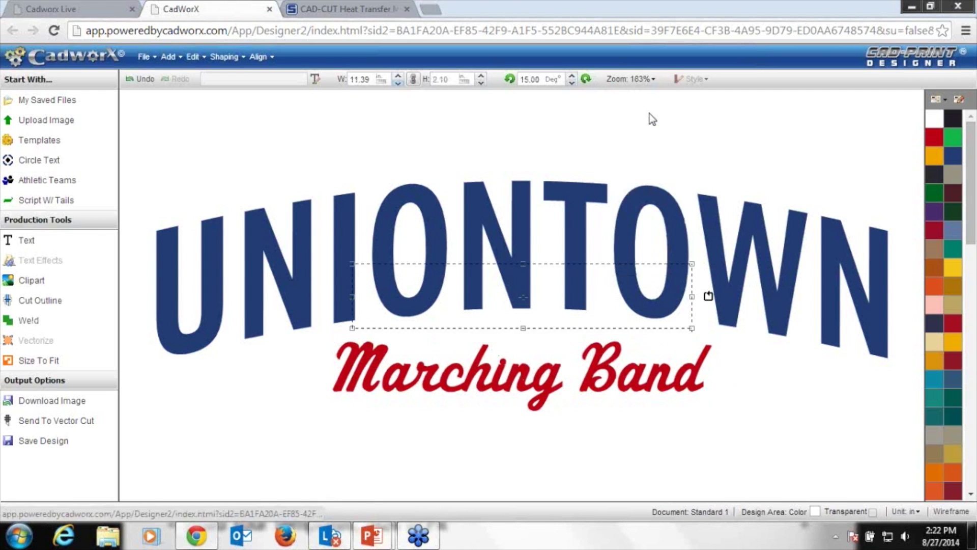
{"action": "left_click", "coordinate": [648, 114]}
{"action": "left_click", "coordinate": [636, 79]}
{"action": "left_click", "coordinate": [643, 116]}
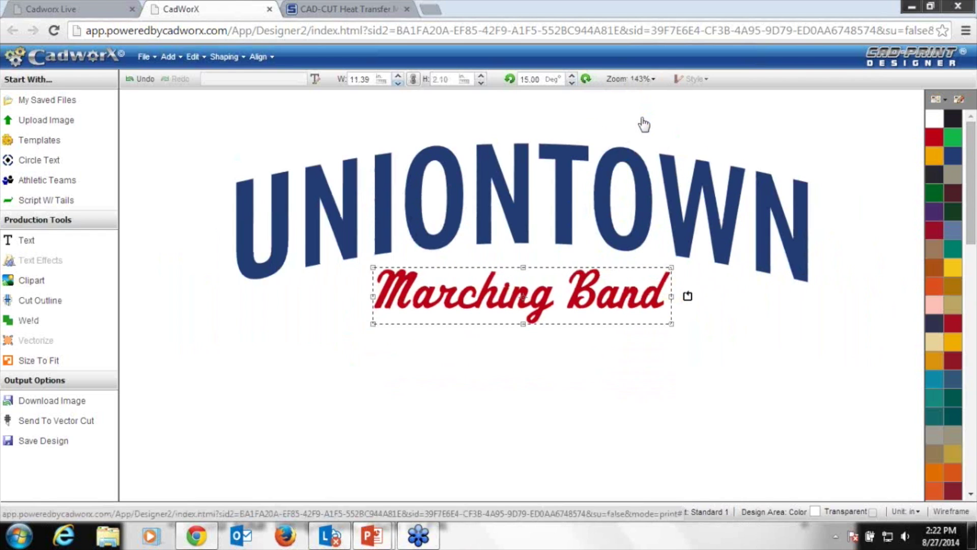
{"action": "left_click", "coordinate": [576, 116]}
{"action": "left_click", "coordinate": [496, 298]}
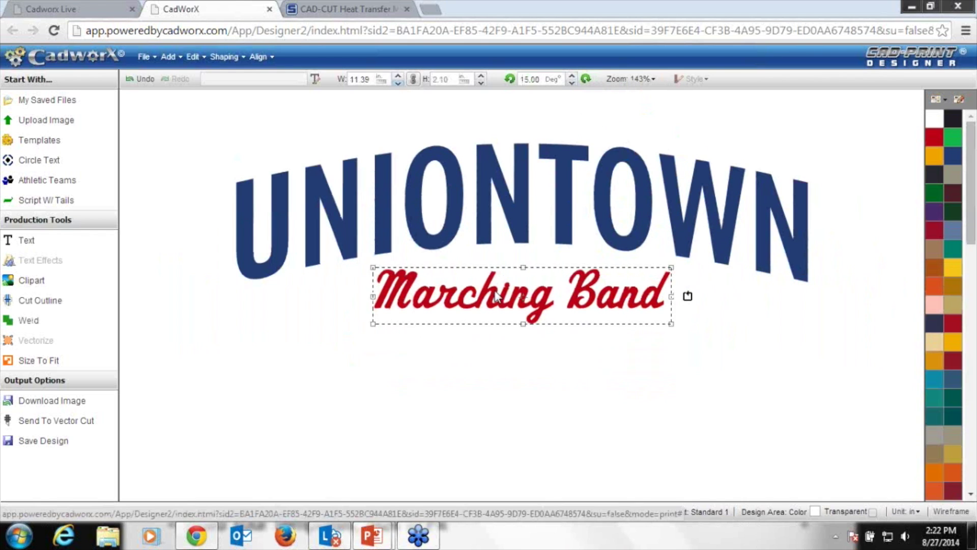
{"action": "left_click_drag", "start_coordinate": [506, 290], "coordinate": [614, 307]}
{"action": "left_click", "coordinate": [375, 330]}
{"action": "left_click", "coordinate": [559, 376]}
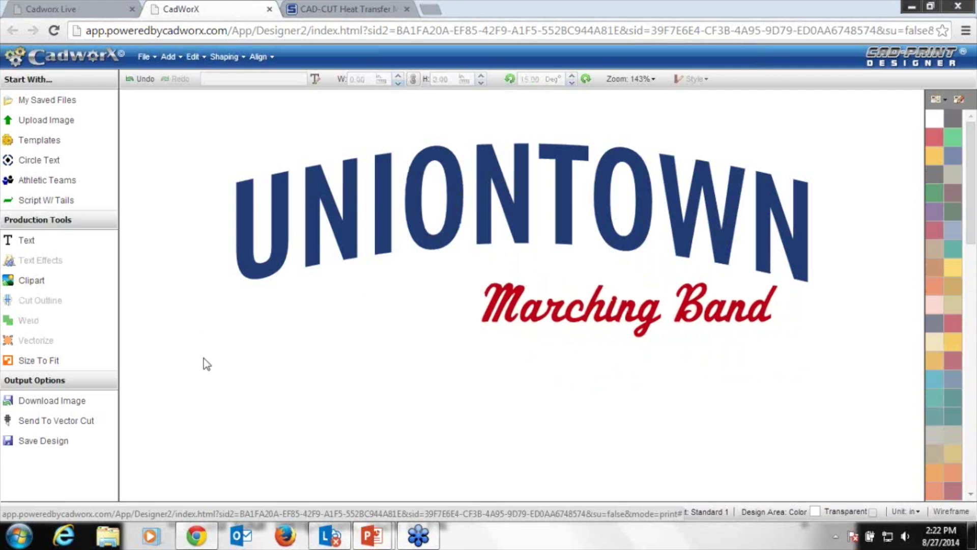
Select UNIONTOWN and Marching Band together and align them with the Center option.
{"action": "left_click_drag", "start_coordinate": [166, 365], "coordinate": [866, 110]}
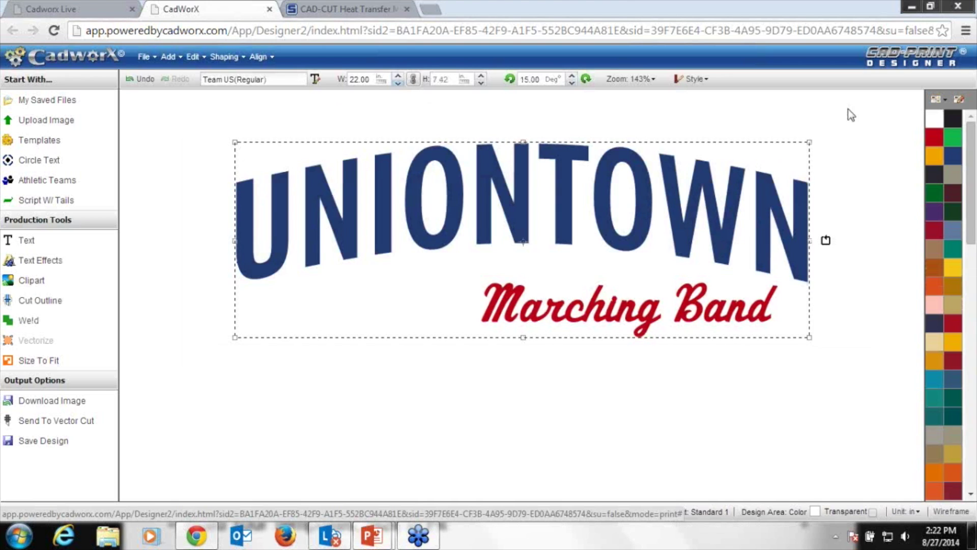
{"action": "left_click", "coordinate": [260, 56]}
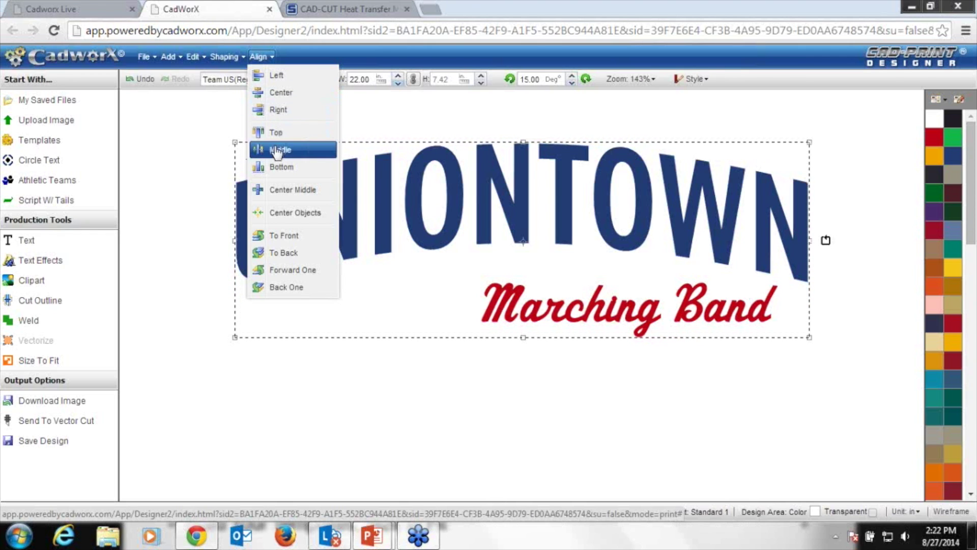
{"action": "left_click", "coordinate": [283, 93]}
{"action": "left_click", "coordinate": [480, 384]}
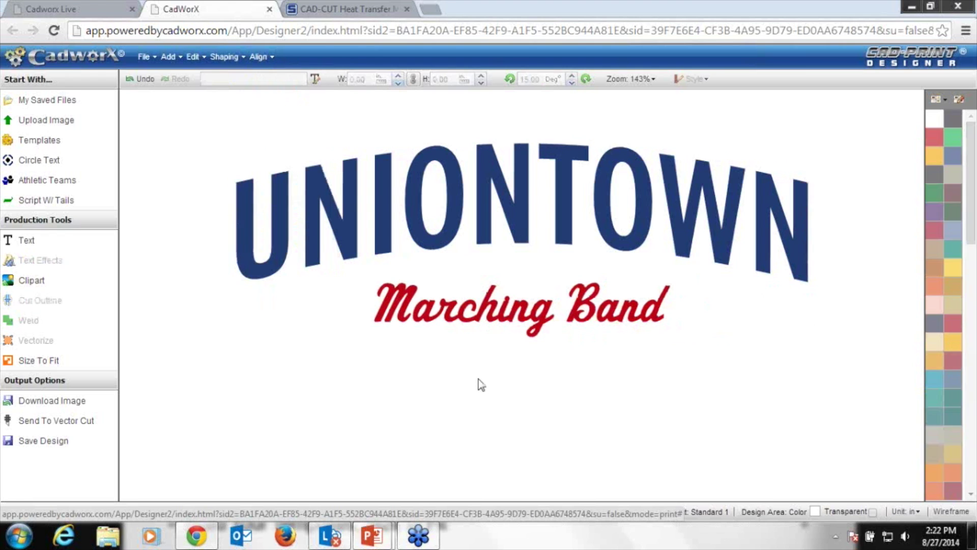
Nudge the Marching Band script up closer to UNIONTOWN and center-align the two texts again.
{"action": "left_click", "coordinate": [486, 310]}
{"action": "left_click_drag", "start_coordinate": [486, 309], "coordinate": [486, 299]}
{"action": "left_click", "coordinate": [336, 397]}
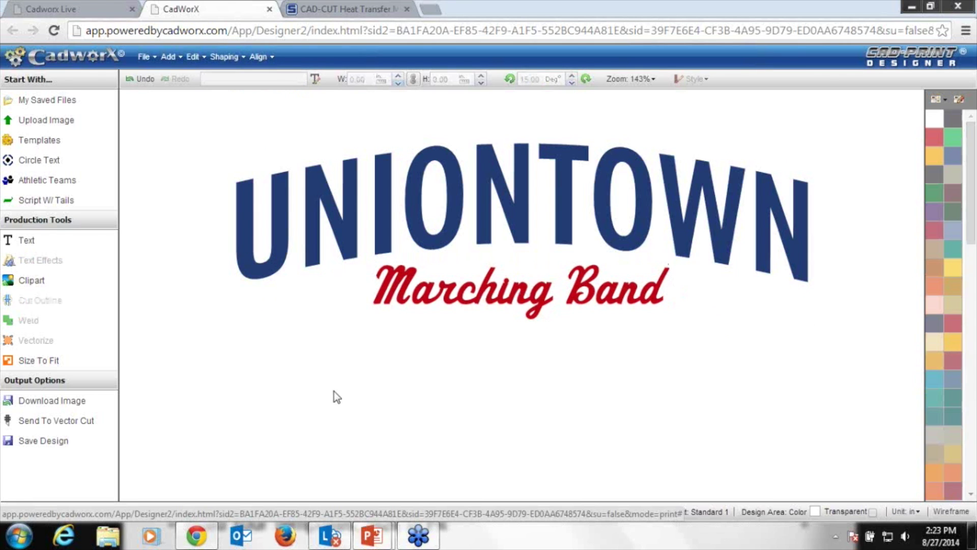
{"action": "left_click_drag", "start_coordinate": [206, 346], "coordinate": [911, 104]}
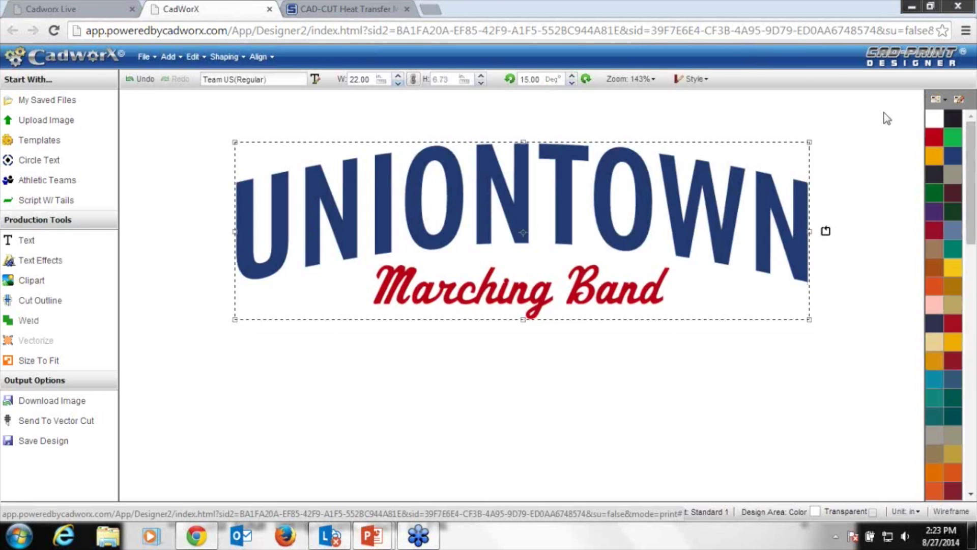
{"action": "left_click", "coordinate": [259, 57]}
{"action": "left_click", "coordinate": [280, 94]}
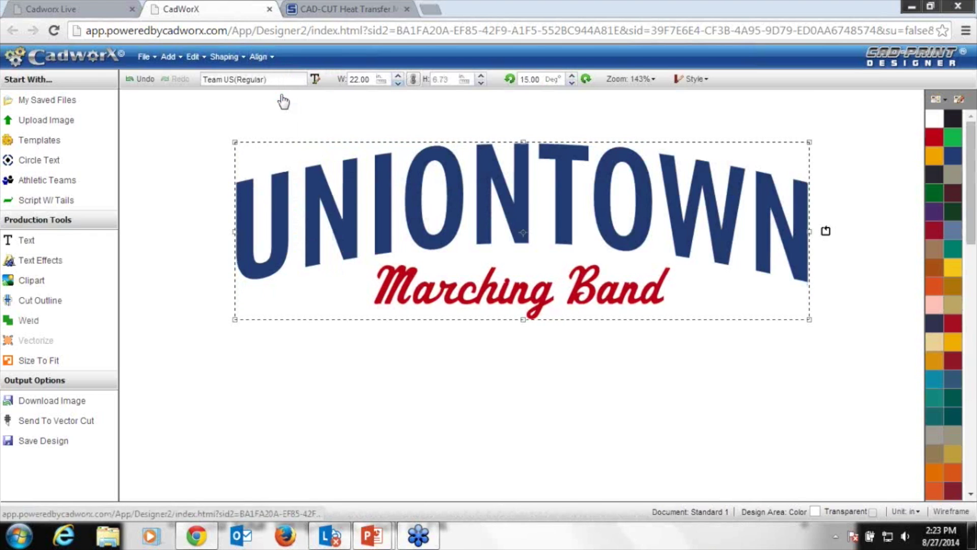
{"action": "left_click", "coordinate": [364, 463]}
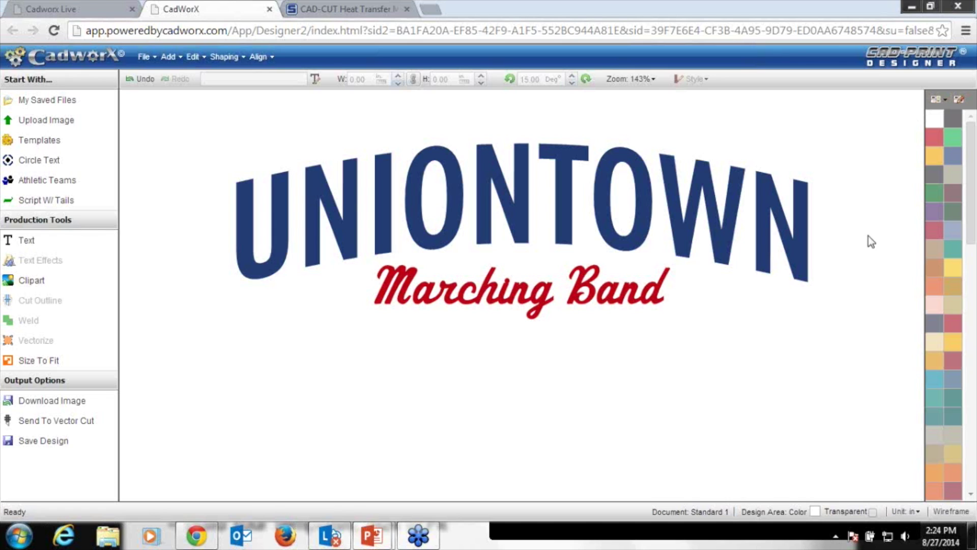
Look through the list of available color palettes without switching palette.
{"action": "left_click", "coordinate": [939, 102]}
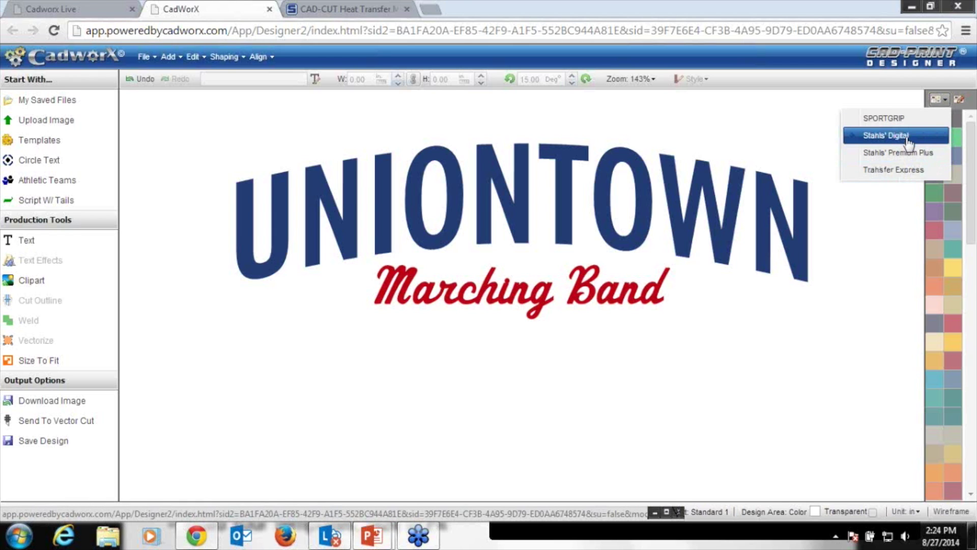
{"action": "left_click", "coordinate": [810, 159]}
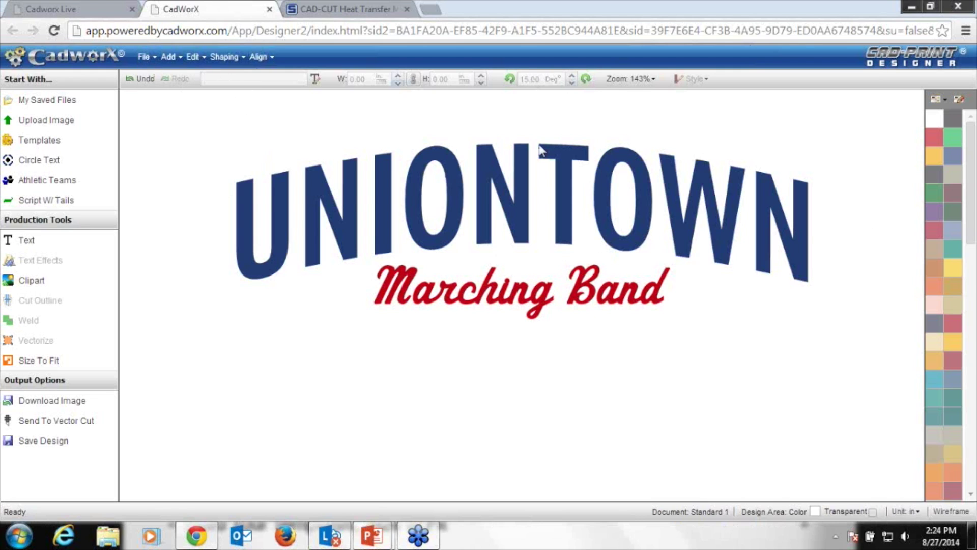
Open the export options for the design and list the available raster, vector and CadWorX file types.
{"action": "left_click", "coordinate": [147, 57]}
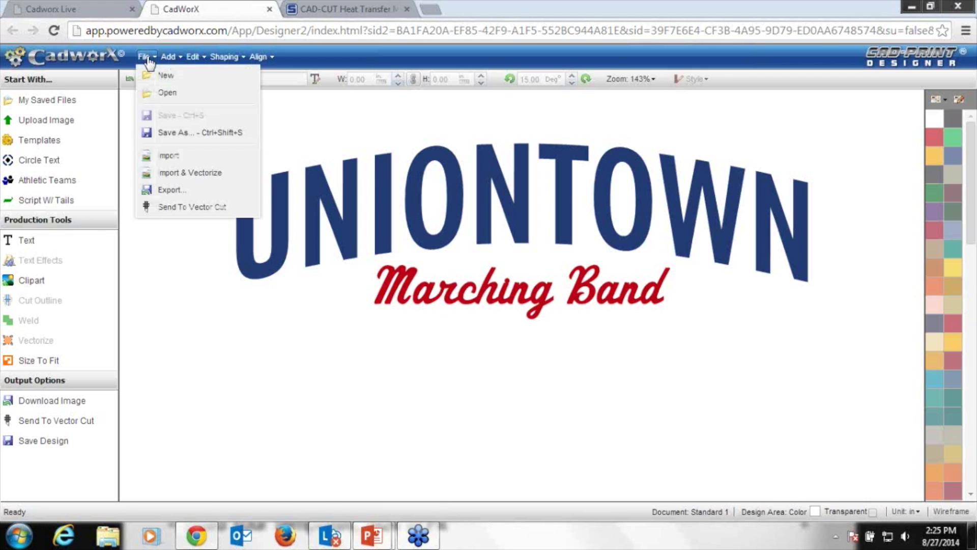
{"action": "left_click", "coordinate": [198, 191]}
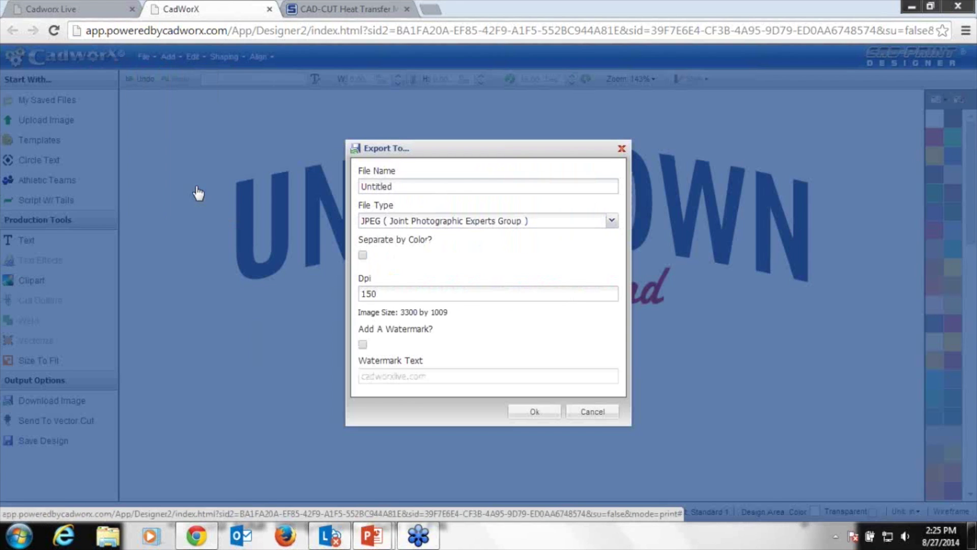
{"action": "left_click", "coordinate": [400, 224]}
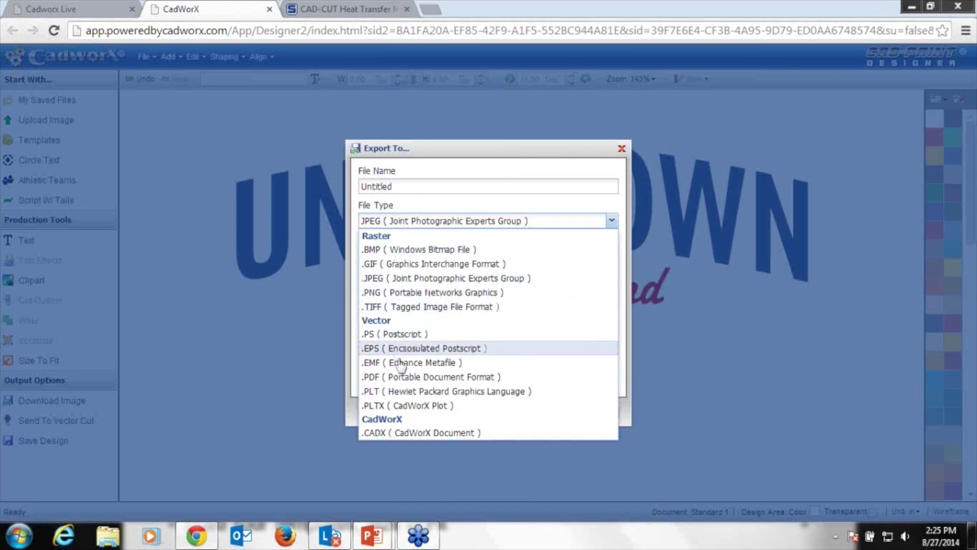
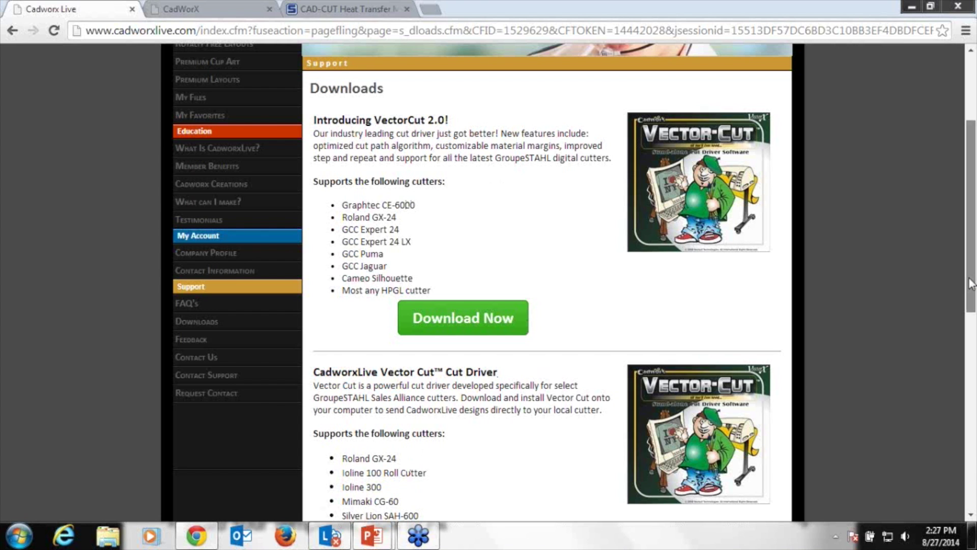
Review the VectorCut 2.0 section of the Downloads page and highlight its list of supported cutters.
{"action": "scroll", "coordinate": [957, 306], "scroll_direction": "down", "scroll_amount": 3}
{"action": "scroll", "coordinate": [952, 307], "scroll_direction": "up", "scroll_amount": 2}
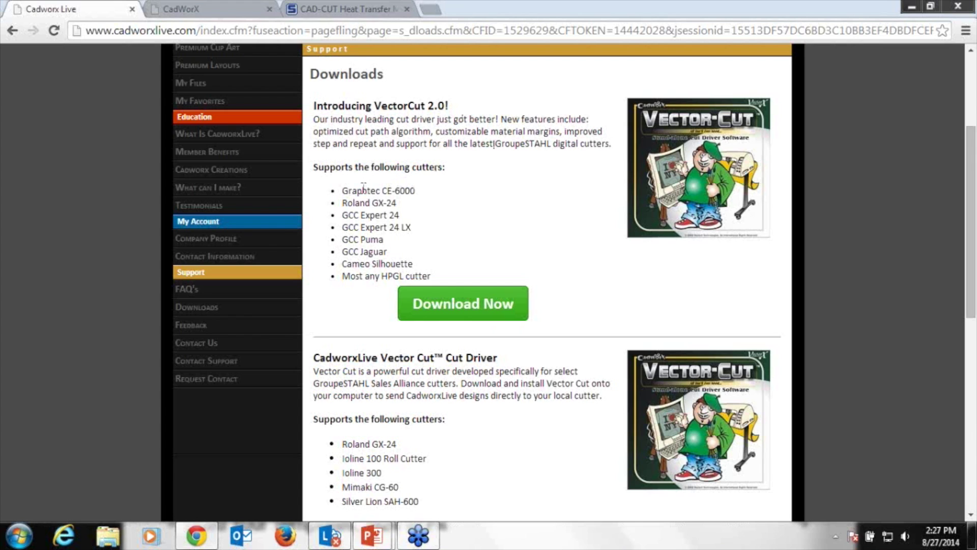
{"action": "left_click_drag", "start_coordinate": [431, 276], "coordinate": [345, 189]}
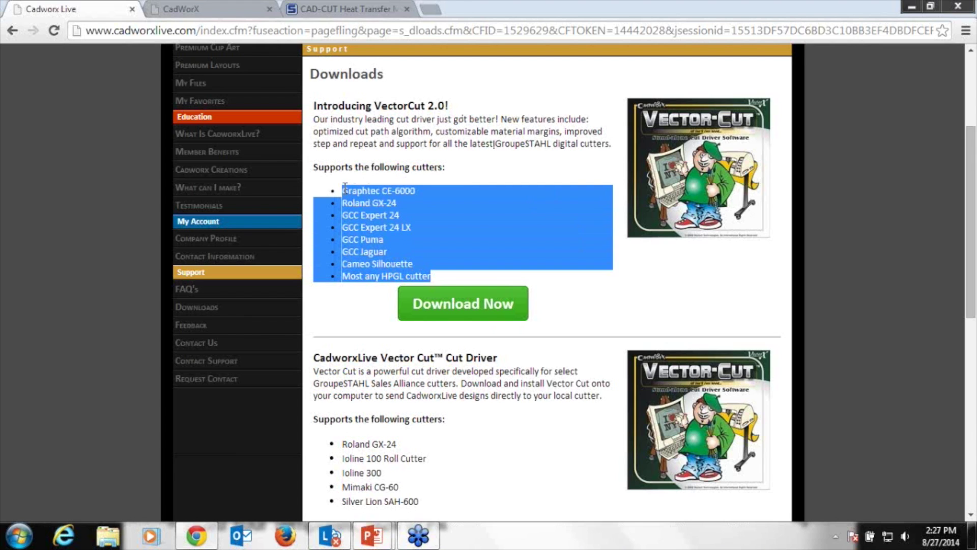
{"action": "left_click", "coordinate": [471, 156]}
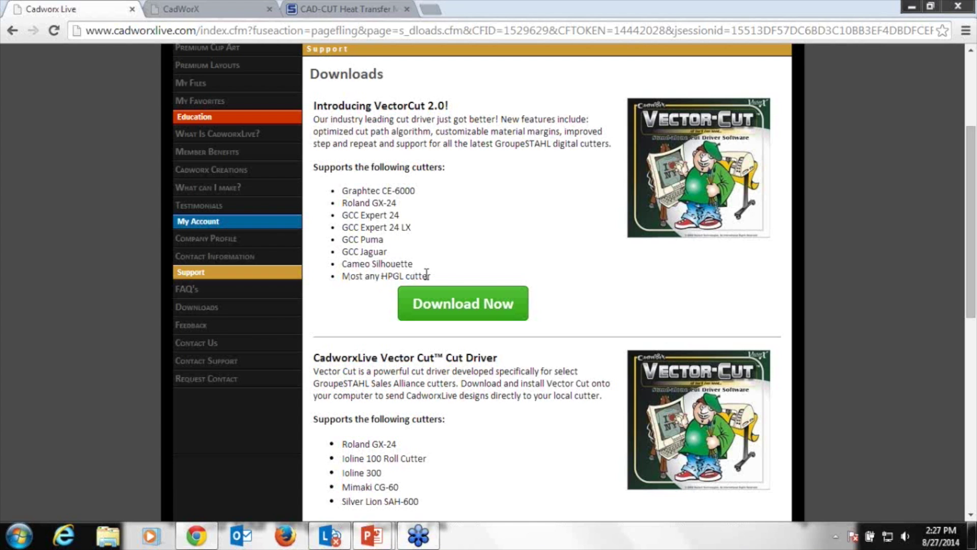
Return to the CadWorX designer and send the design to Vector Cut as a PLTX file named Untitled.
{"action": "left_click", "coordinate": [216, 11]}
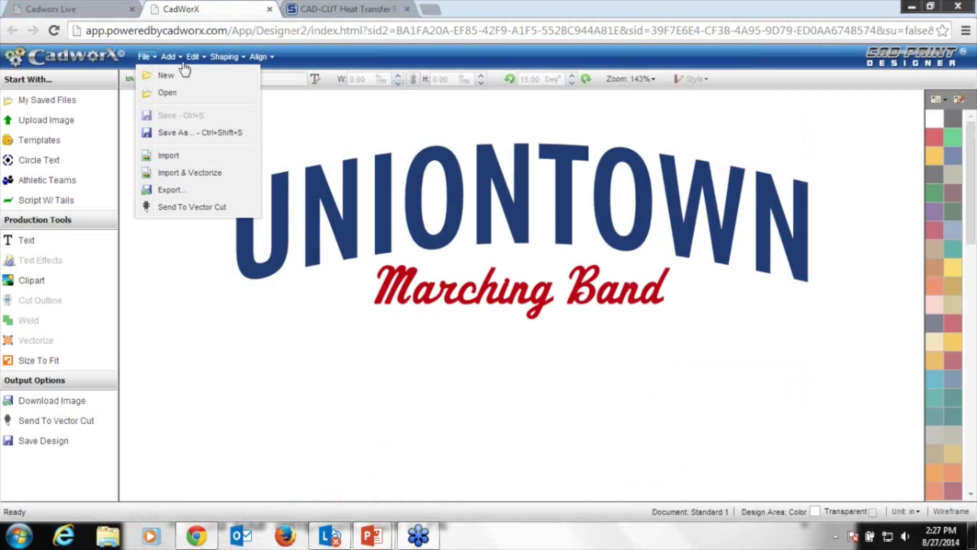
{"action": "left_click", "coordinate": [189, 207]}
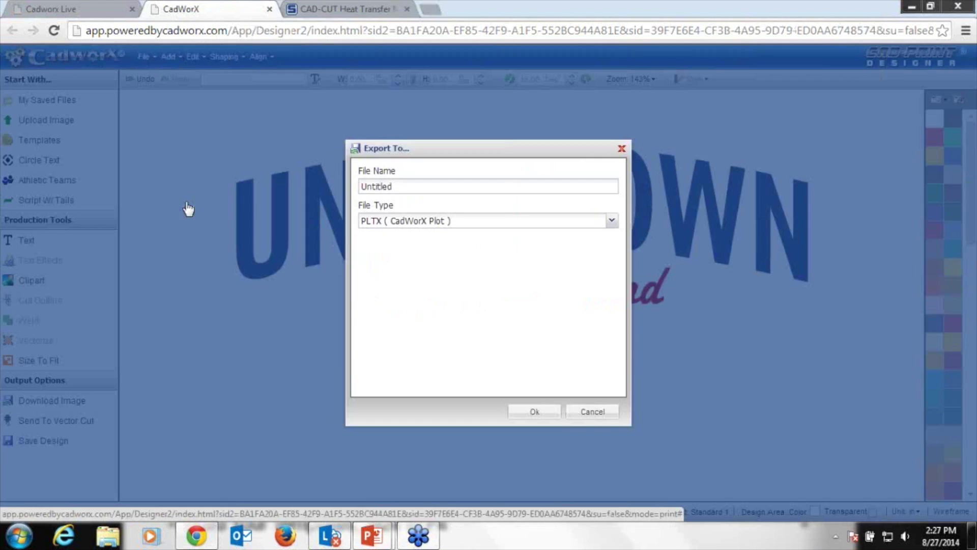
{"action": "left_click", "coordinate": [527, 412]}
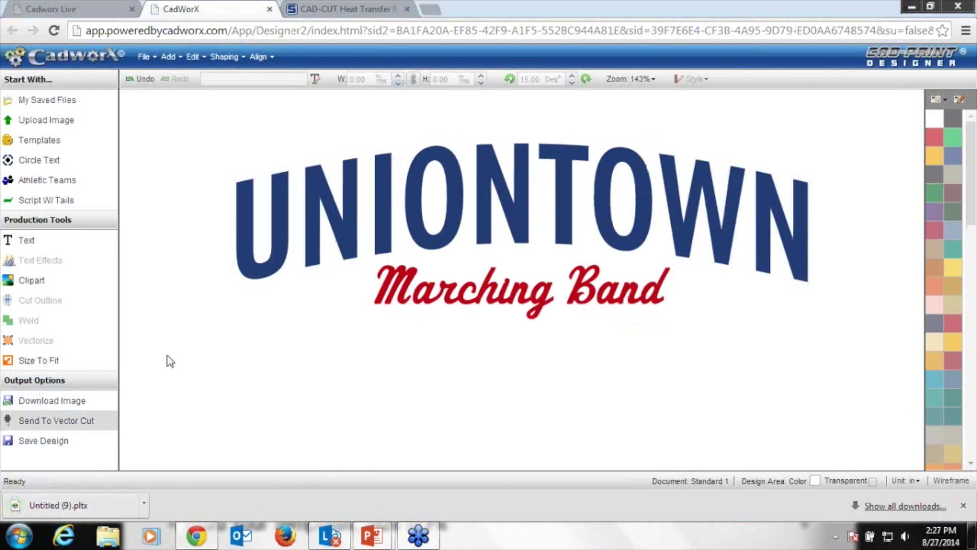
Open the downloaded Untitled (9).pltx file in Vector Cut and maximize its window.
{"action": "left_click", "coordinate": [68, 506]}
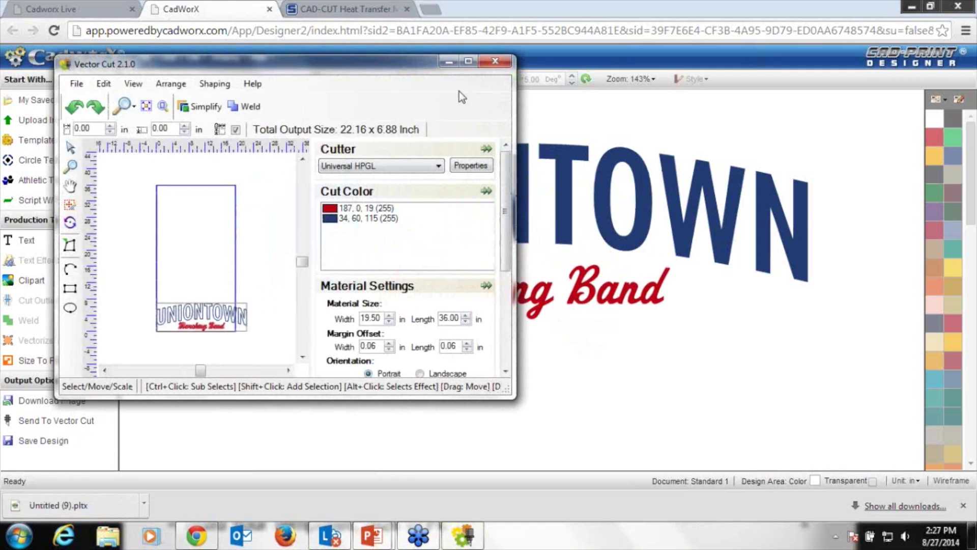
{"action": "left_click", "coordinate": [469, 61]}
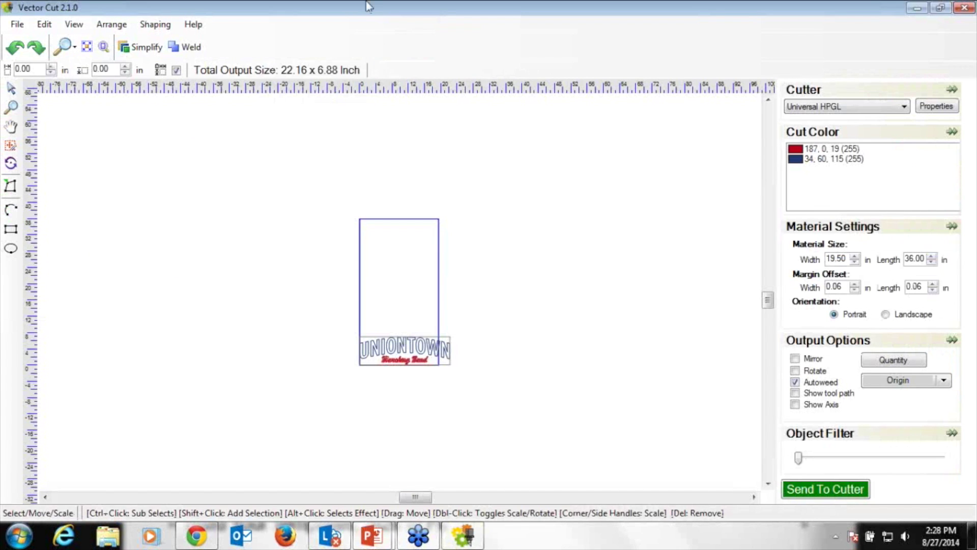
{"action": "left_click", "coordinate": [11, 107]}
{"action": "left_click_drag", "start_coordinate": [316, 411], "coordinate": [490, 200]}
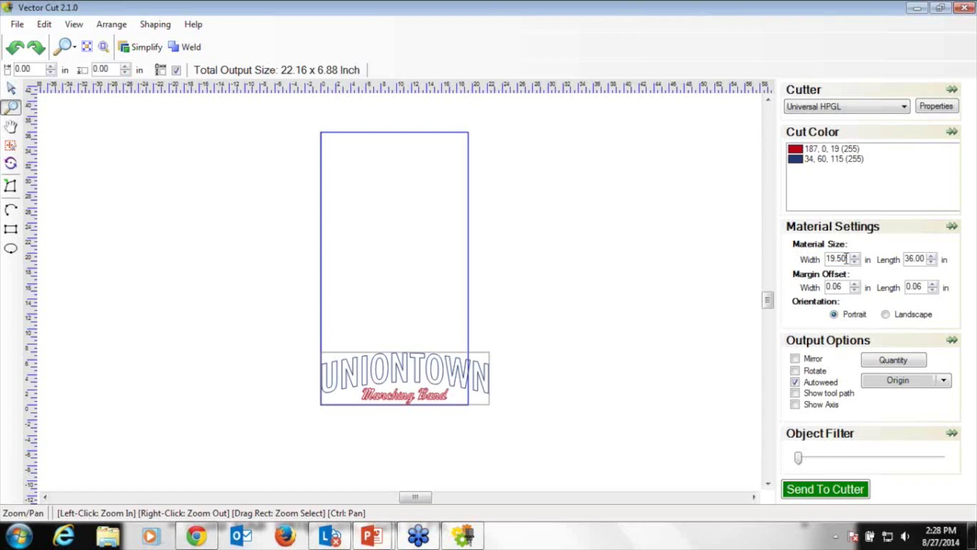
Set the material width to 19.68 in.
{"action": "key", "text": "BackSpace"}
{"action": "key", "text": "BackSpace"}
{"action": "type", "text": "68"}
{"action": "left_click", "coordinate": [913, 257]}
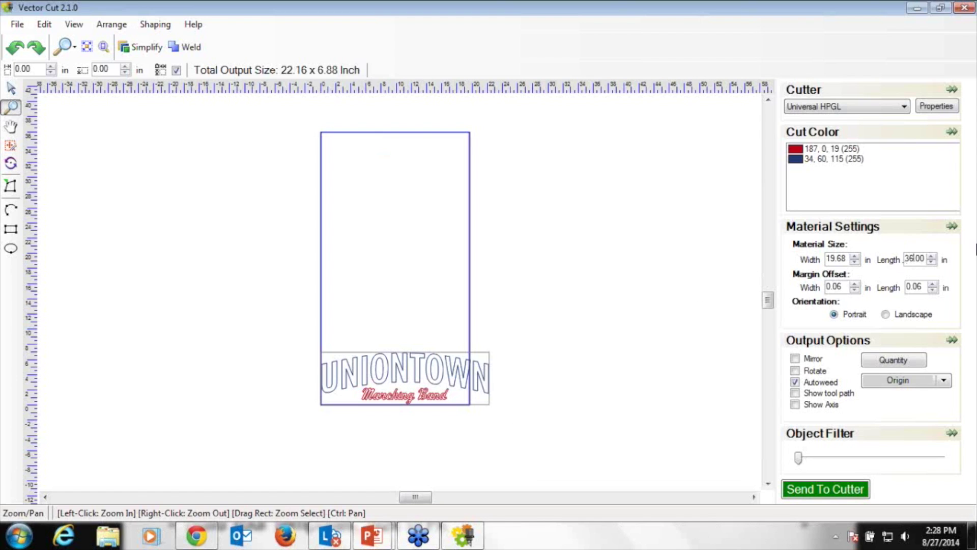
Set the margin offset width to 0.50 in.
{"action": "left_click", "coordinate": [842, 287]}
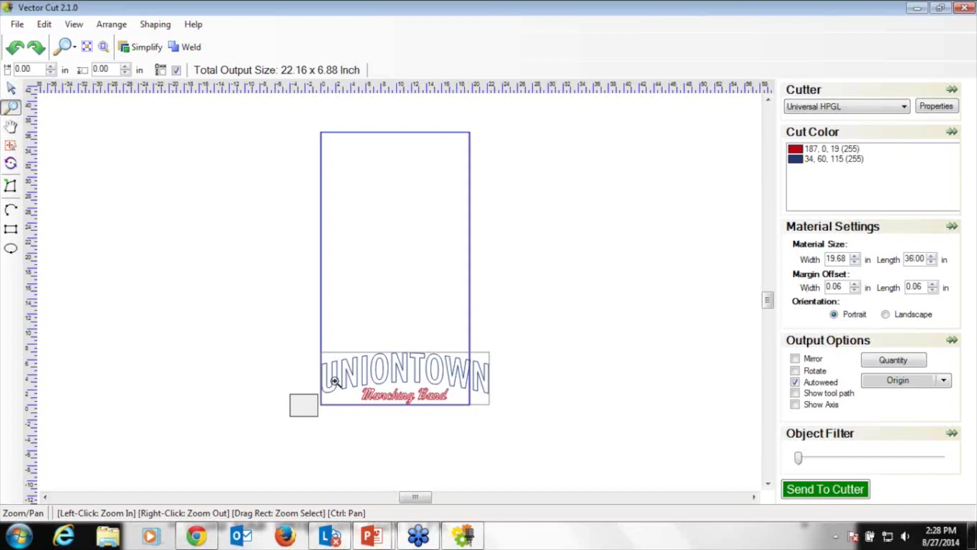
{"action": "left_click", "coordinate": [319, 395]}
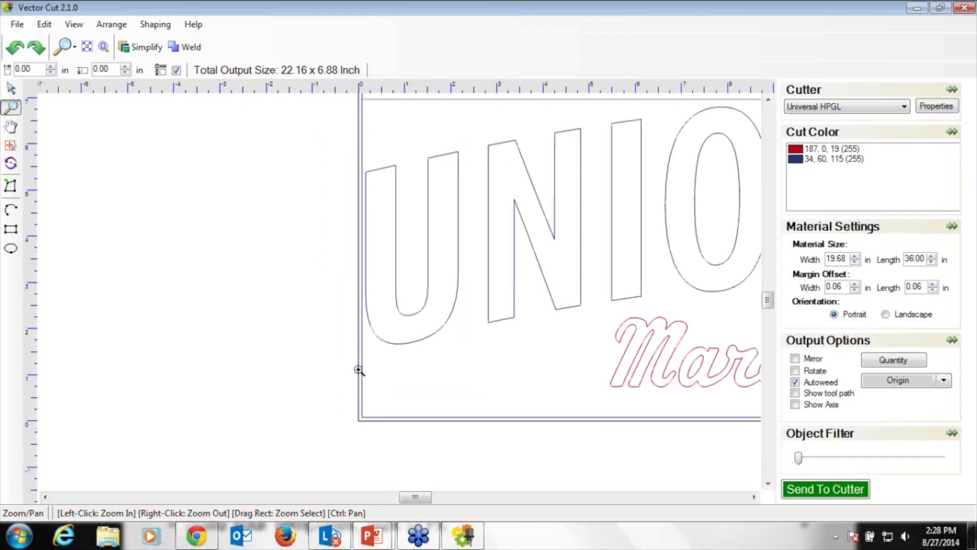
{"action": "right_click", "coordinate": [359, 371]}
{"action": "right_click", "coordinate": [530, 234]}
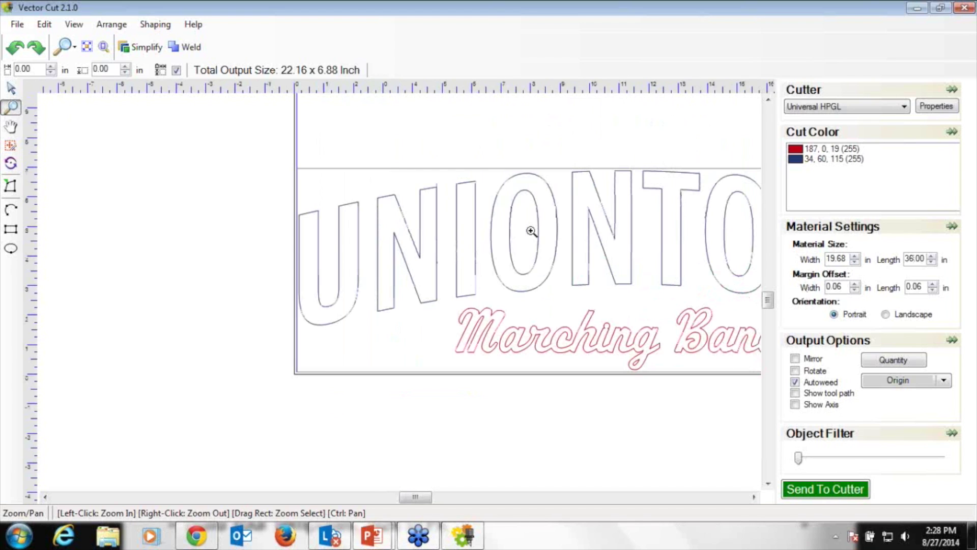
{"action": "right_click", "coordinate": [456, 199]}
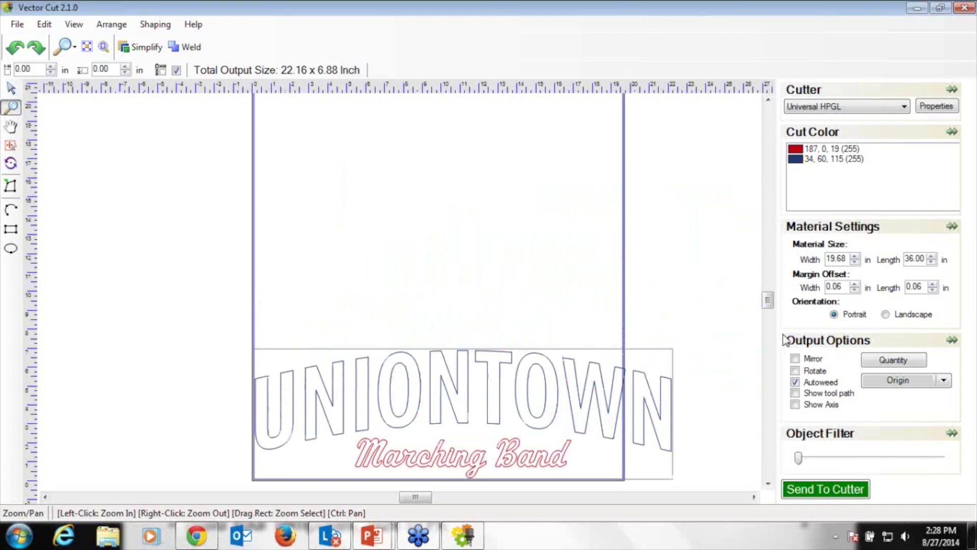
{"action": "left_click", "coordinate": [845, 285]}
{"action": "key", "text": "BackSpace"}
{"action": "key", "text": "BackSpace"}
{"action": "type", "text": ".5"}
{"action": "left_click", "coordinate": [920, 285]}
{"action": "key", "text": "Return"}
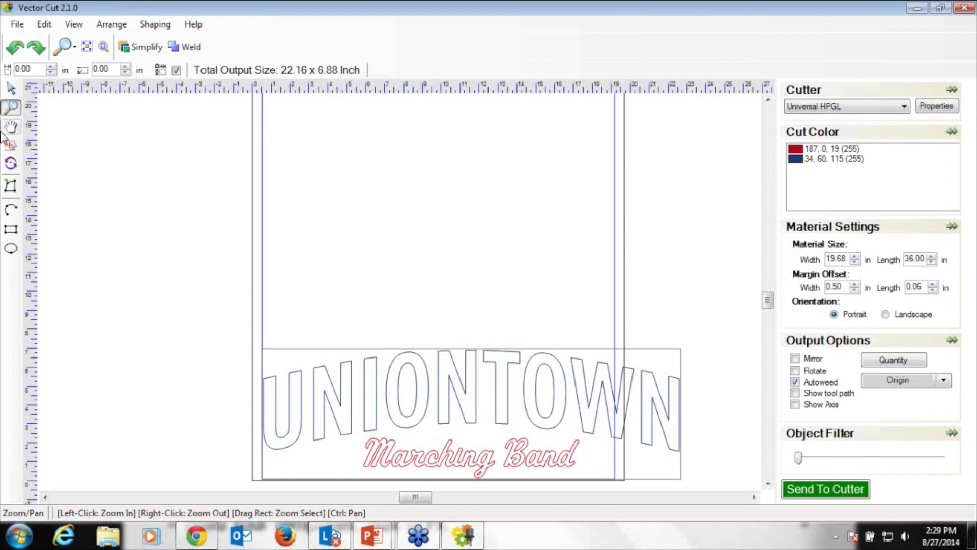
Turn on the Rotate and Mirror output options for the UNIONTOWN Marching Band design.
{"action": "left_click", "coordinate": [10, 88]}
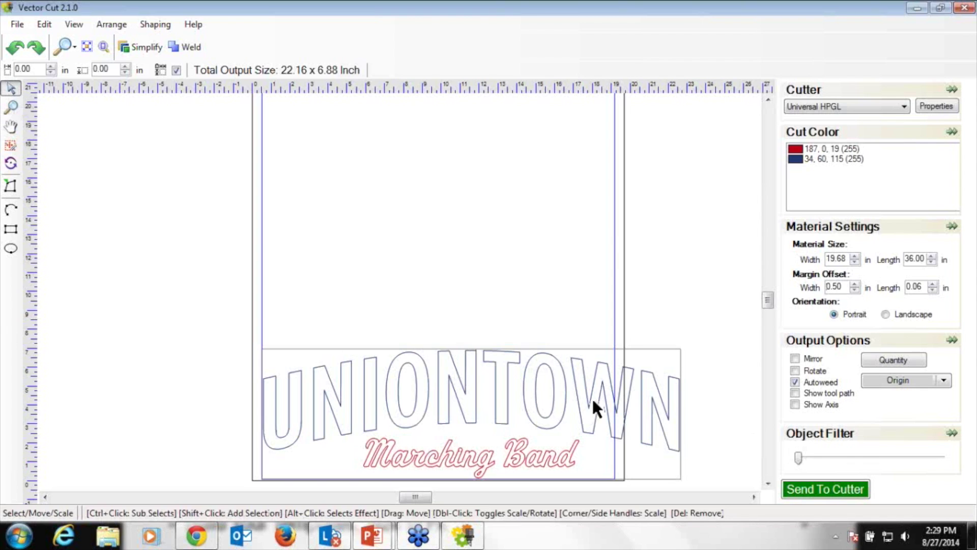
{"action": "left_click", "coordinate": [796, 370]}
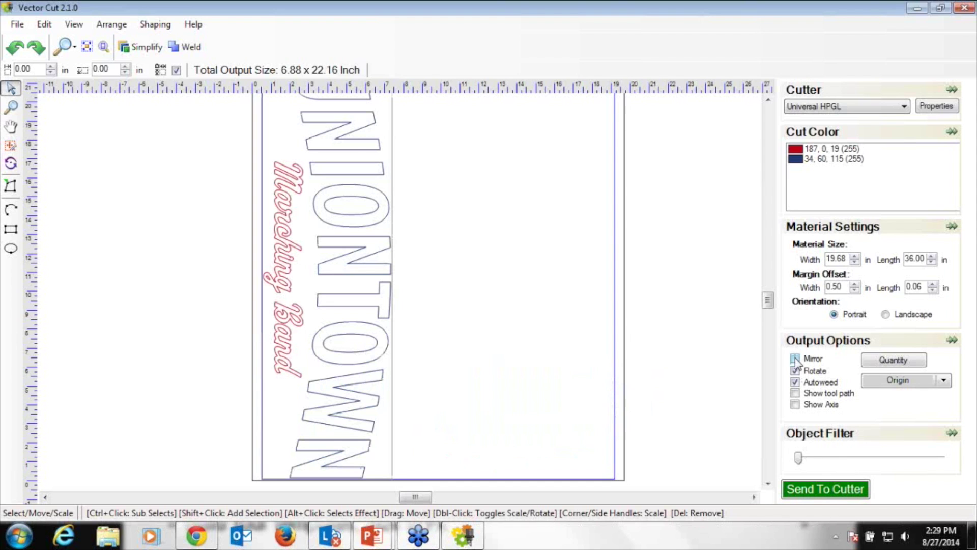
{"action": "left_click", "coordinate": [795, 359]}
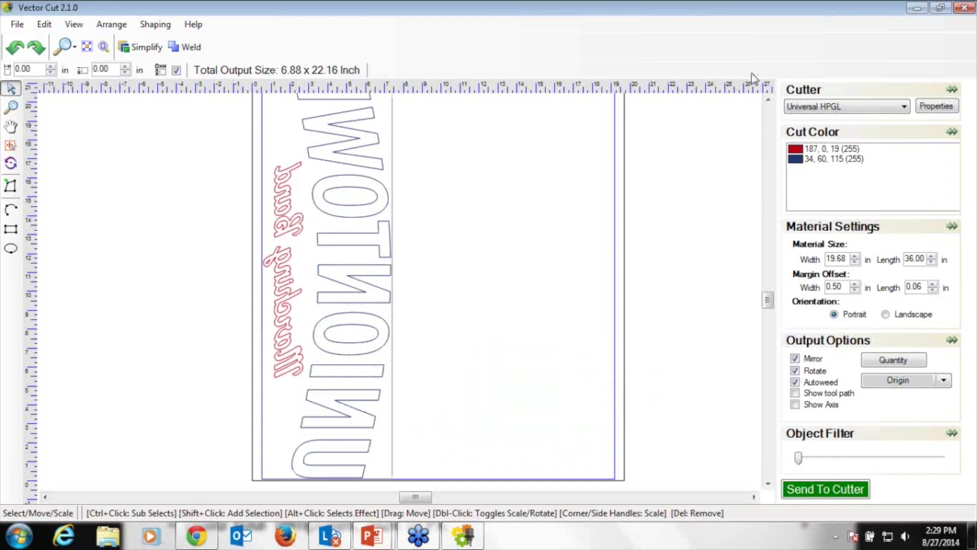
Preview the red and blue cut colors one at a time, and show both colors together again.
{"action": "left_click", "coordinate": [11, 107]}
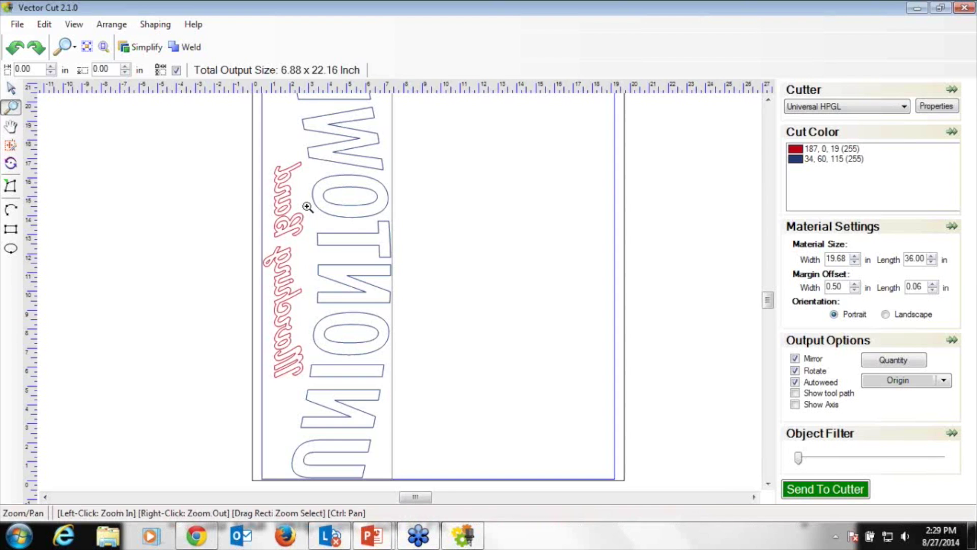
{"action": "left_click", "coordinate": [307, 207]}
{"action": "right_click", "coordinate": [533, 403]}
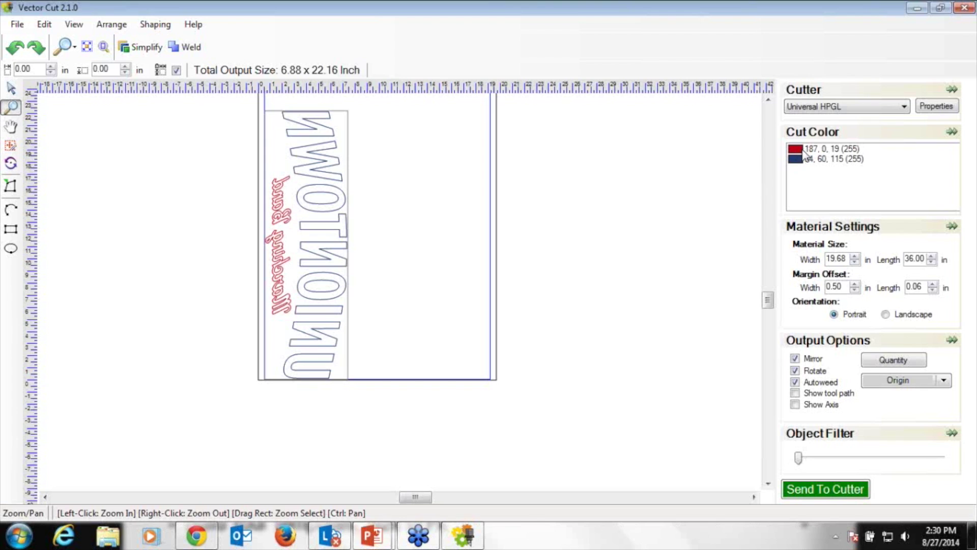
{"action": "left_click", "coordinate": [804, 150]}
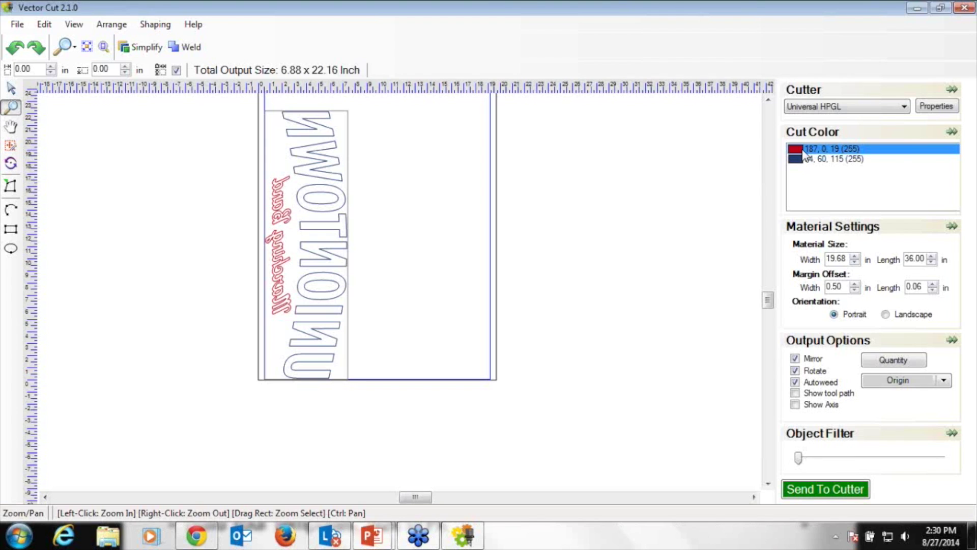
{"action": "left_click", "coordinate": [802, 159]}
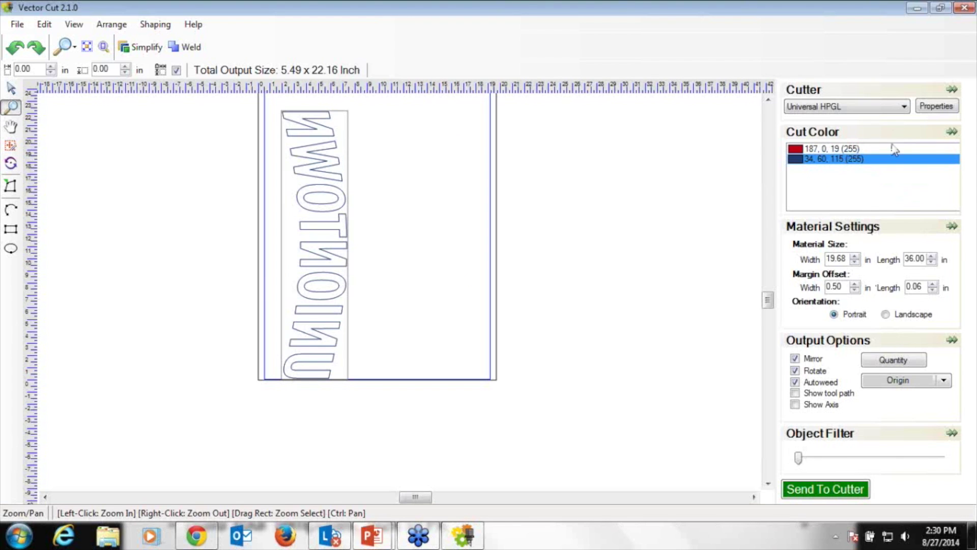
{"action": "left_click", "coordinate": [838, 148], "text": "ctrl"}
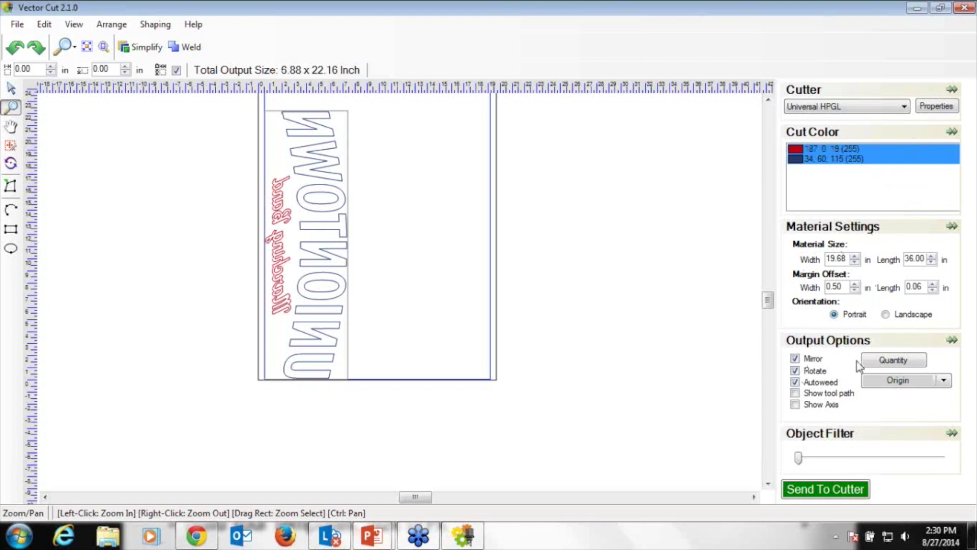
Try duplicating the whole two-color design to a quantity of 2 with 0.21 in spacing, and take the copy away again.
{"action": "left_click", "coordinate": [895, 361]}
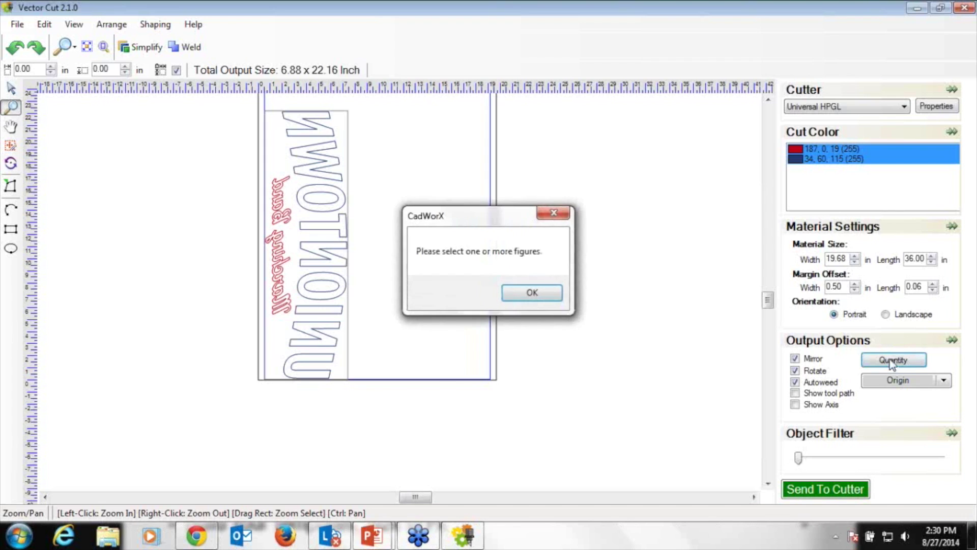
{"action": "left_click", "coordinate": [532, 300]}
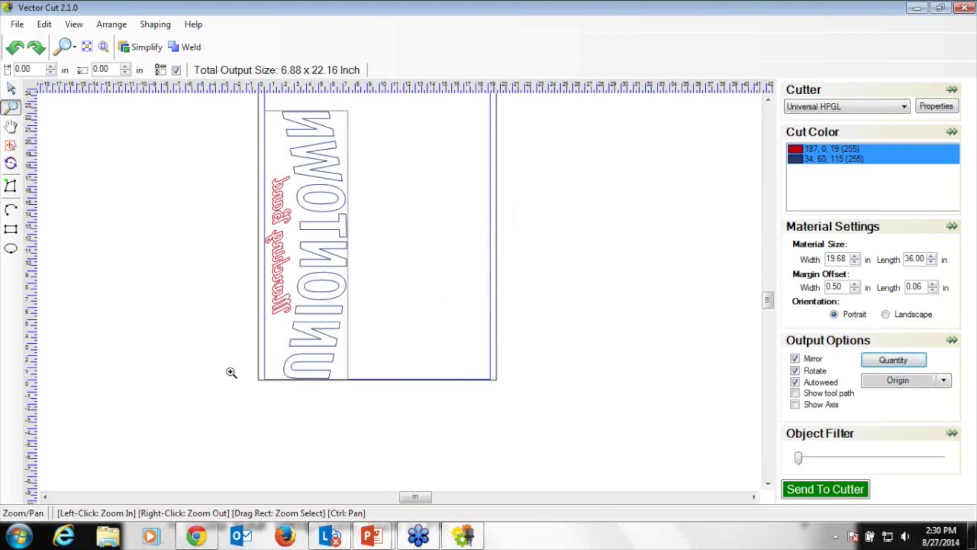
{"action": "left_click", "coordinate": [10, 89]}
{"action": "left_click_drag", "start_coordinate": [230, 398], "coordinate": [417, 102]}
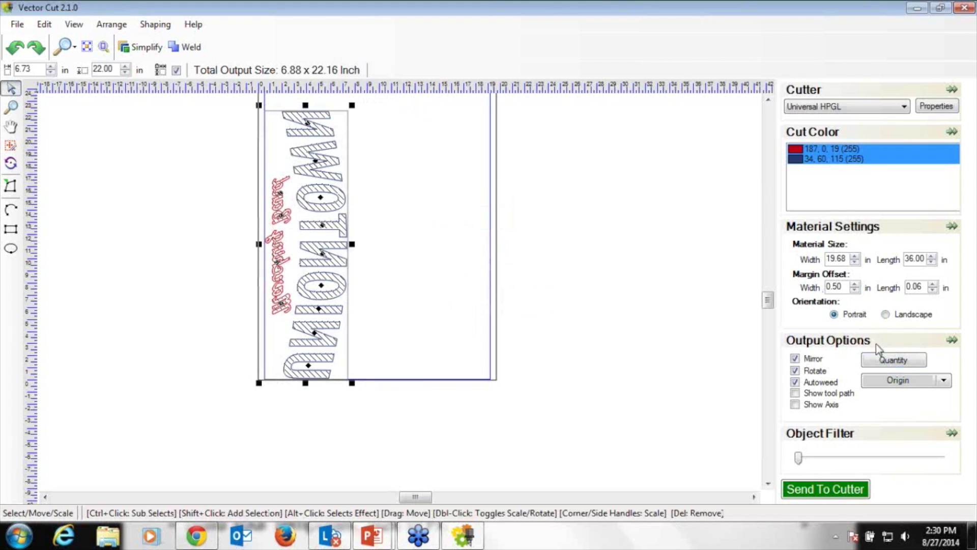
{"action": "left_click", "coordinate": [894, 360]}
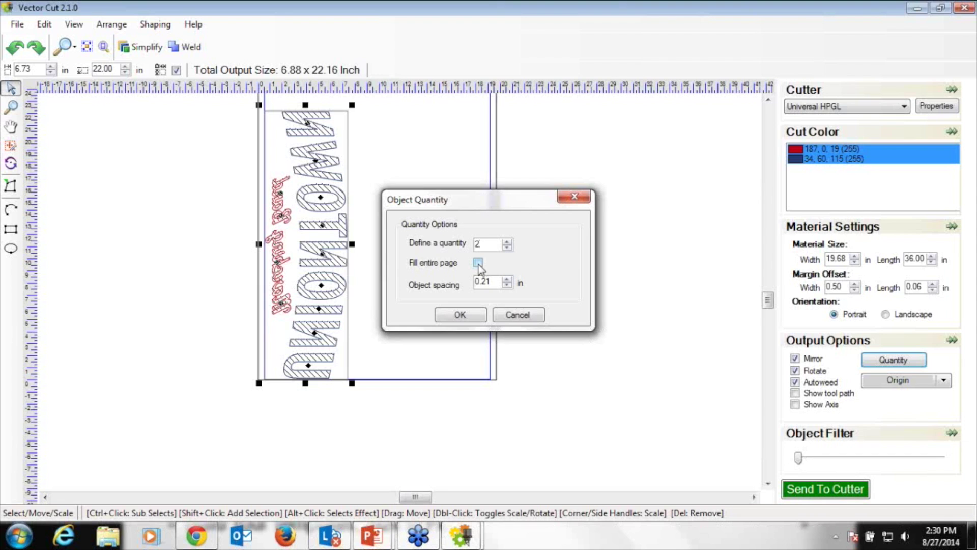
{"action": "left_click", "coordinate": [461, 315]}
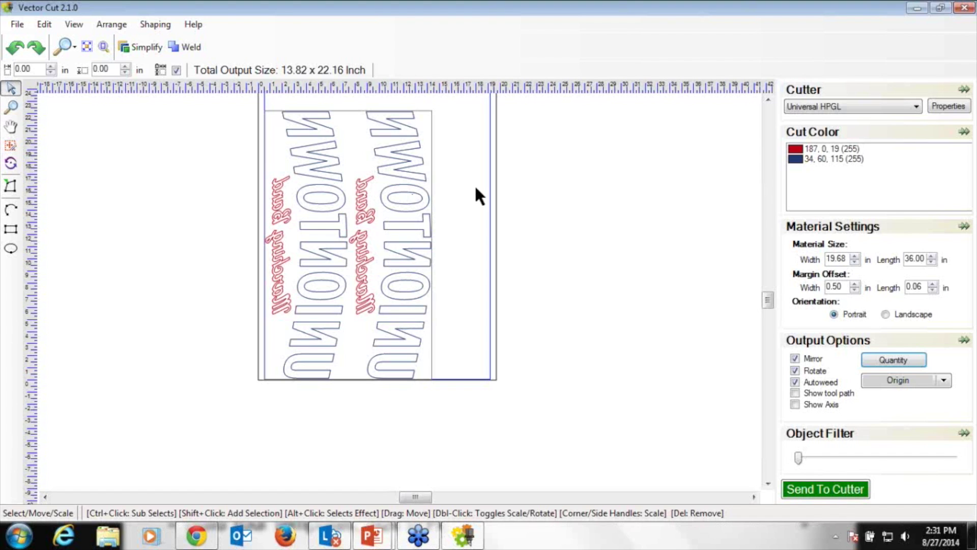
{"action": "key", "text": "Delete"}
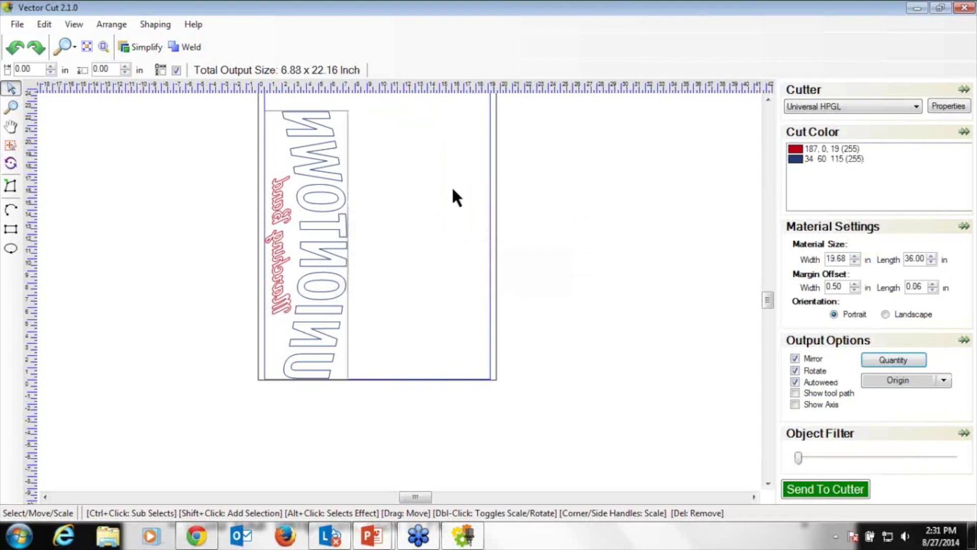
{"action": "left_click", "coordinate": [798, 159]}
{"action": "left_click", "coordinate": [792, 161]}
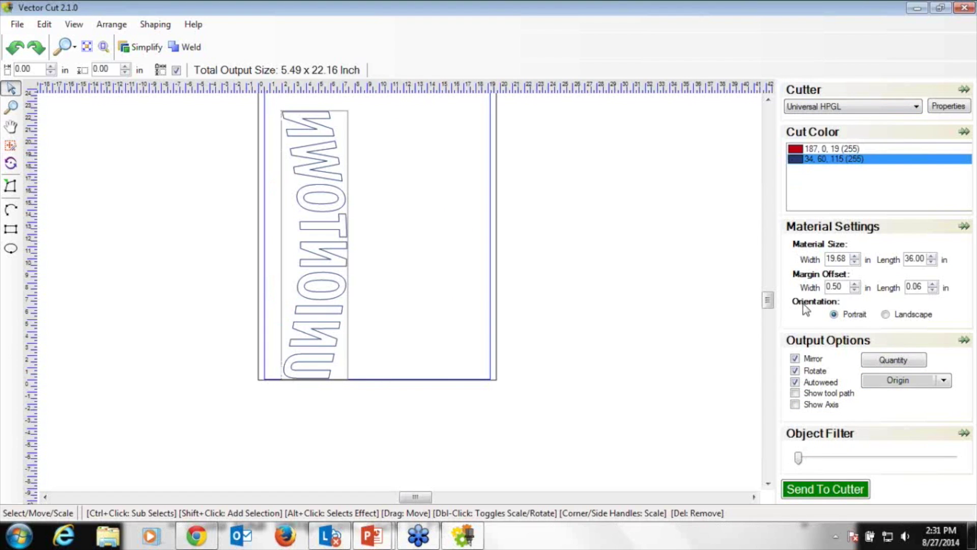
{"action": "left_click_drag", "start_coordinate": [256, 374], "coordinate": [472, 95]}
{"action": "left_click", "coordinate": [878, 362]}
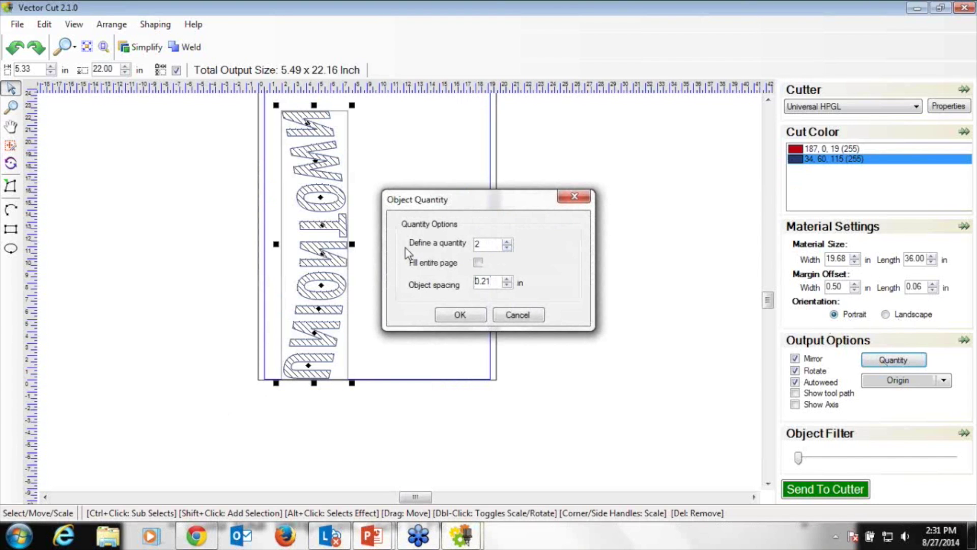
{"action": "key", "text": "BackSpace"}
{"action": "type", "text": "4"}
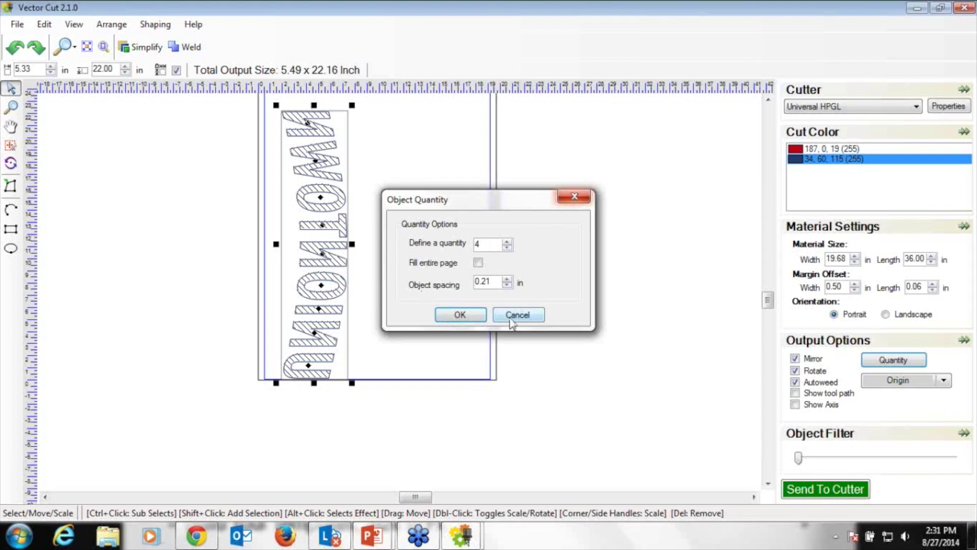
{"action": "left_click", "coordinate": [573, 198]}
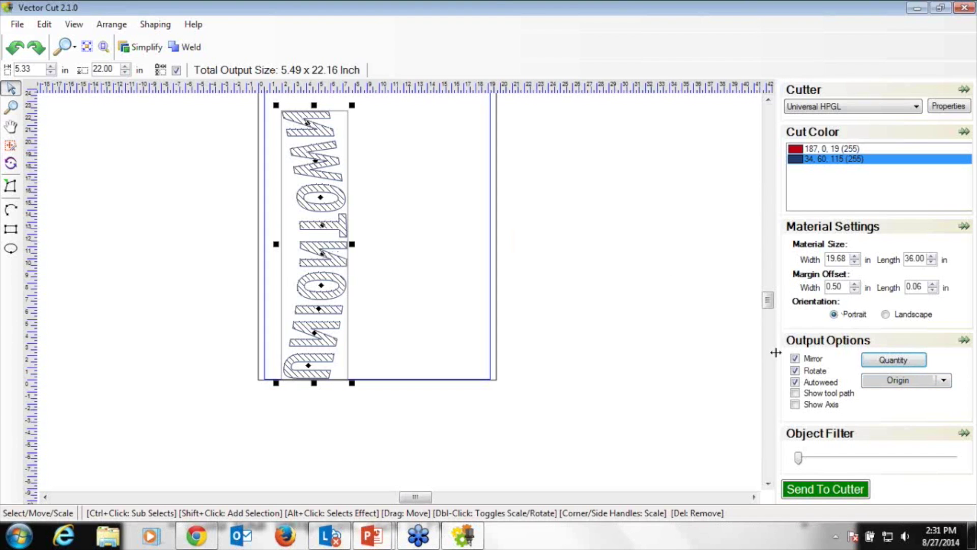
{"action": "left_click", "coordinate": [882, 365]}
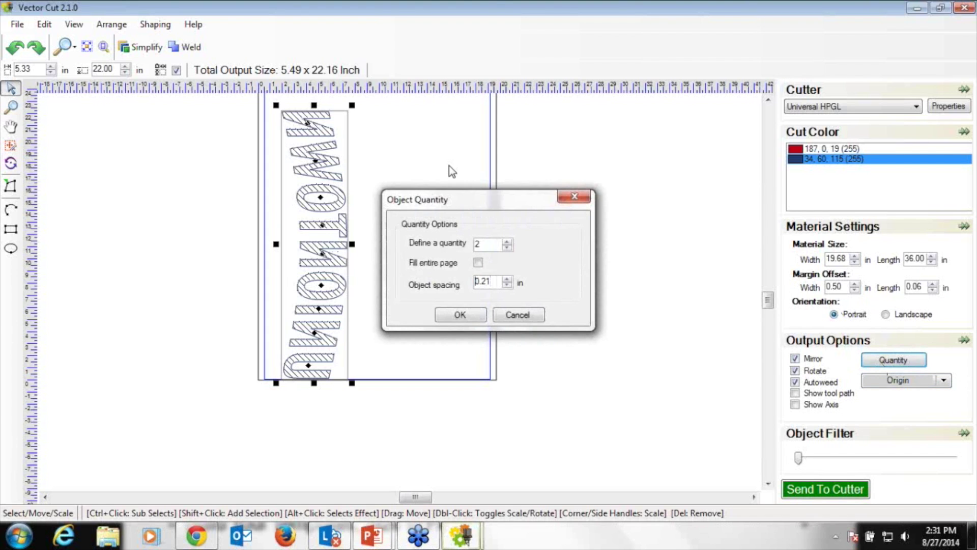
{"action": "key", "text": "BackSpace"}
{"action": "type", "text": "4"}
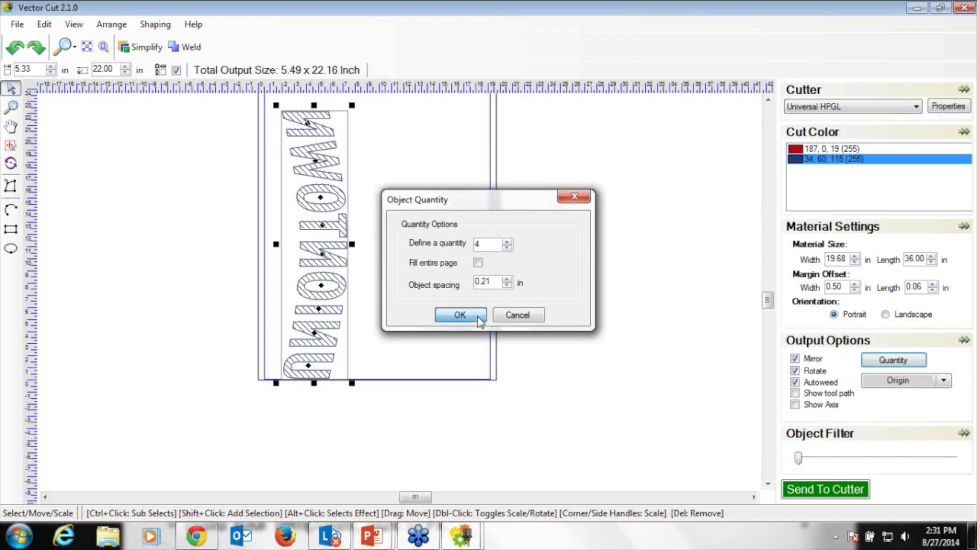
{"action": "left_click", "coordinate": [487, 248]}
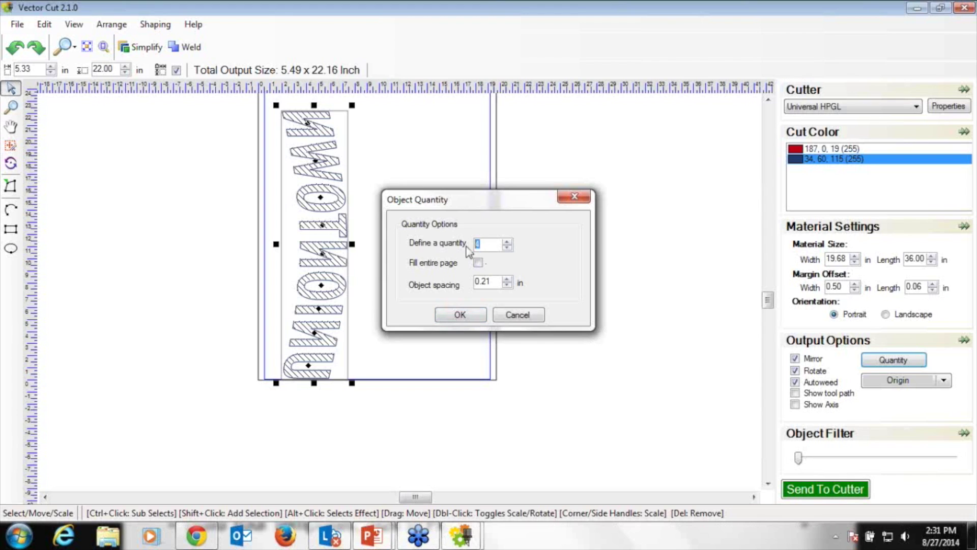
{"action": "left_click", "coordinate": [525, 317]}
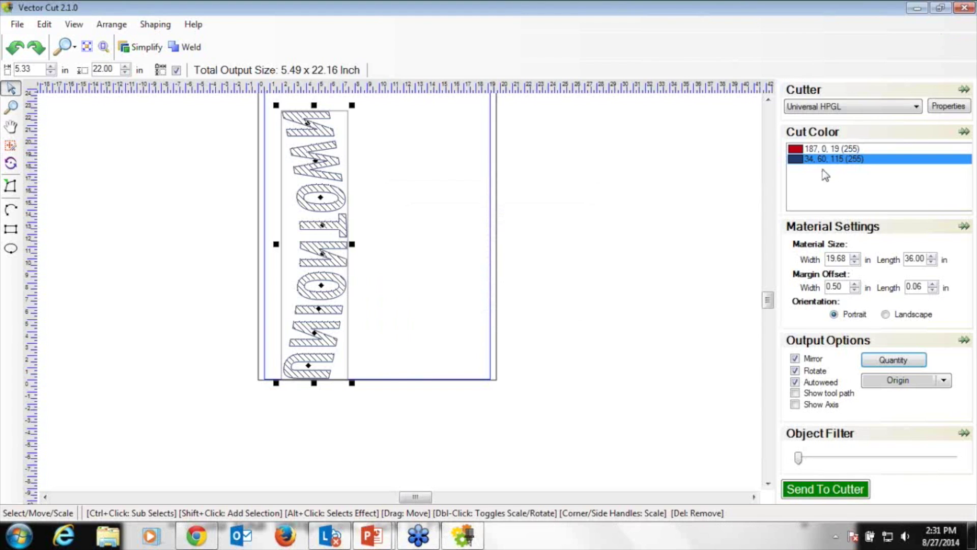
Include both cut colors, select the entire design and set its quantity to 2 with 0.21 in object spacing.
{"action": "left_click", "coordinate": [831, 148]}
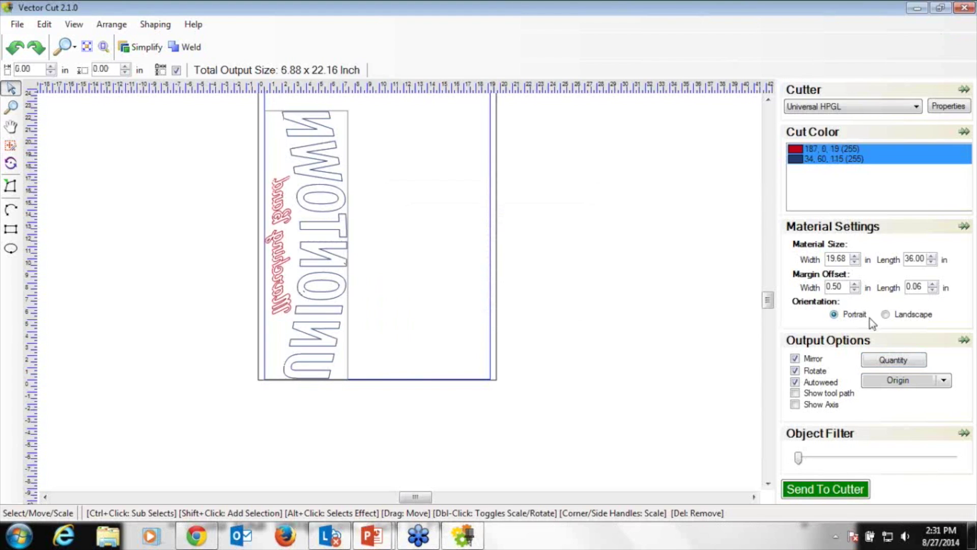
{"action": "left_click", "coordinate": [863, 365]}
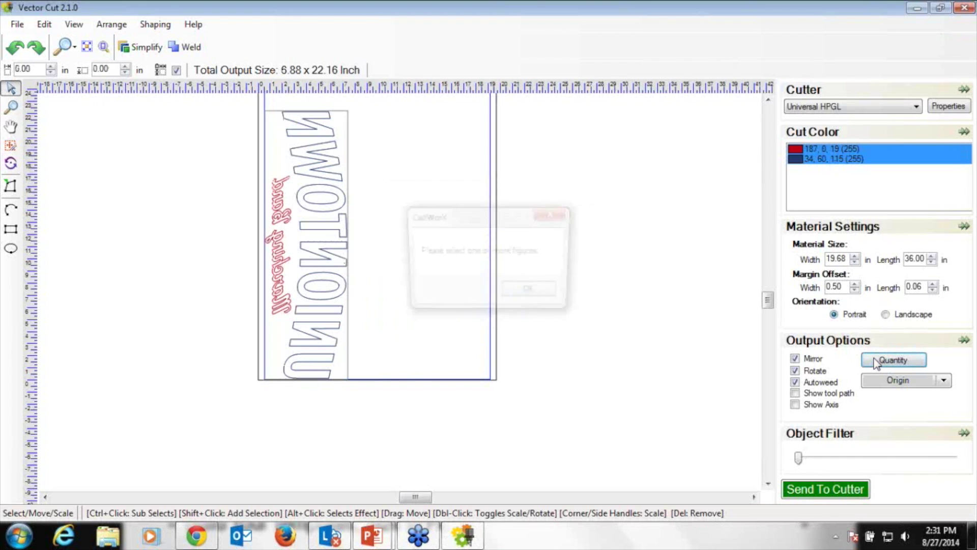
{"action": "left_click", "coordinate": [539, 293]}
{"action": "left_click_drag", "start_coordinate": [228, 397], "coordinate": [392, 97]}
{"action": "left_click", "coordinate": [908, 360]}
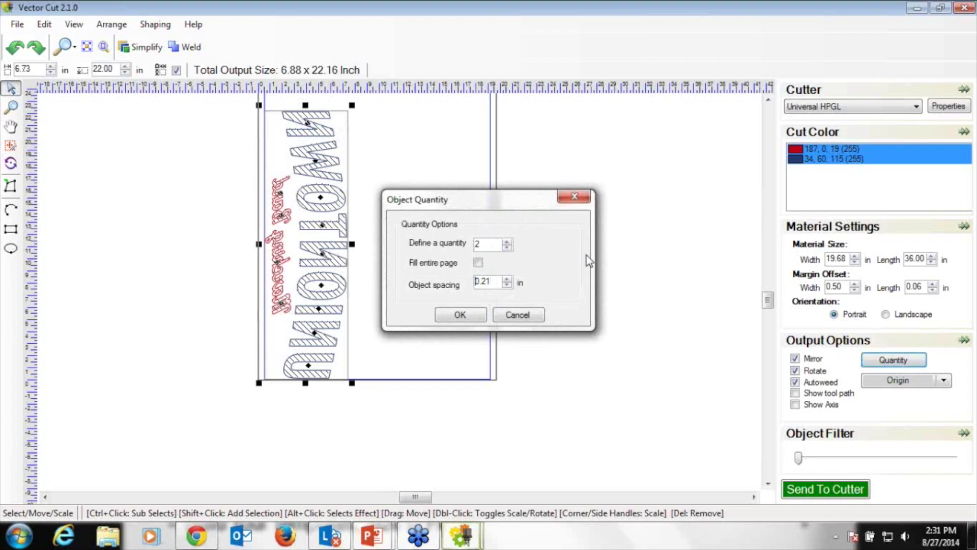
{"action": "left_click", "coordinate": [461, 314]}
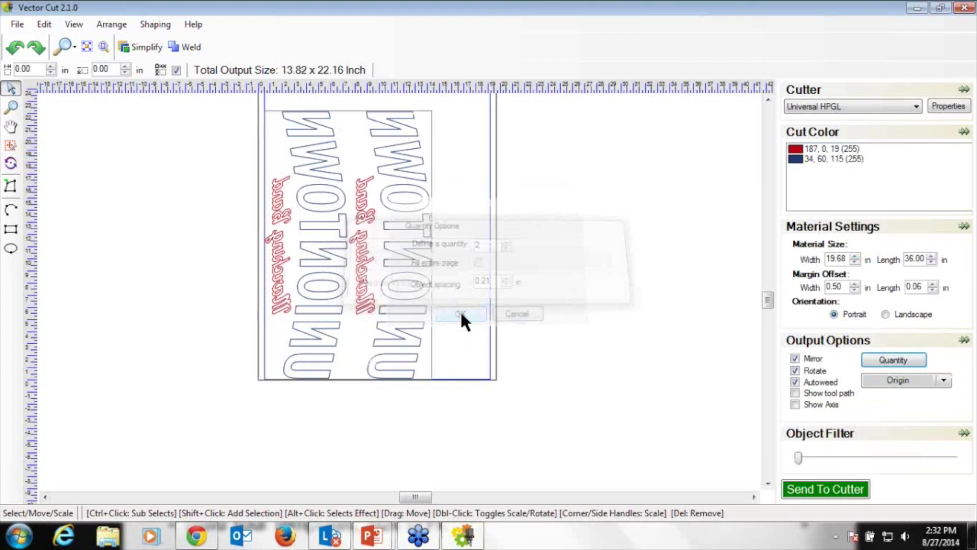
Isolate the blue cut color and move the two UNIONTOWN copies side by side against the material's left margin, spanning about 10 in.
{"action": "left_click", "coordinate": [460, 312]}
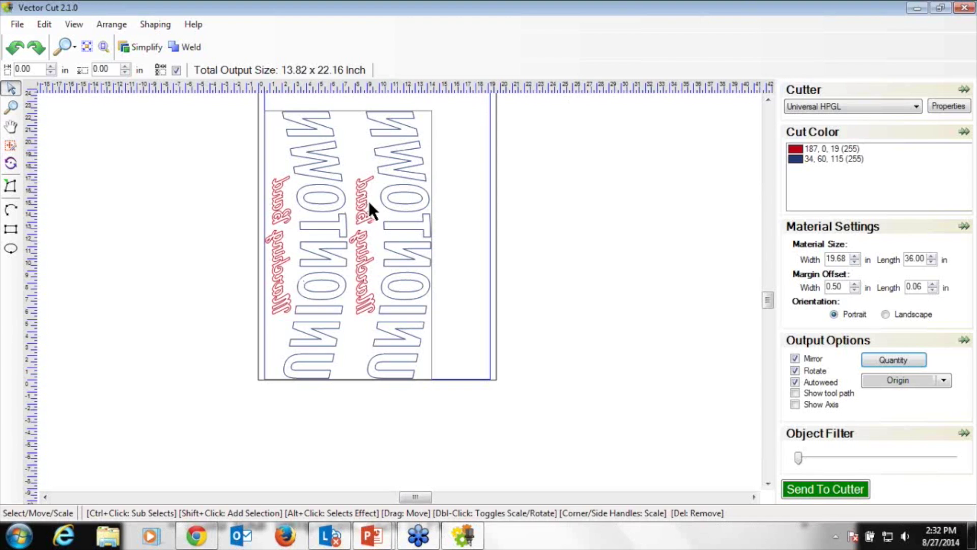
{"action": "left_click", "coordinate": [821, 147]}
{"action": "left_click", "coordinate": [797, 160]}
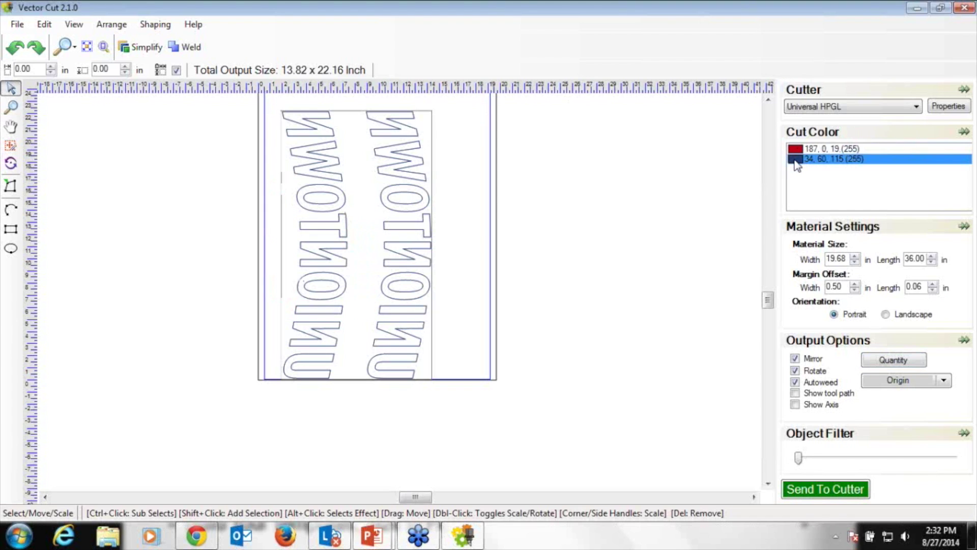
{"action": "left_click", "coordinate": [326, 252]}
{"action": "mouse_move", "coordinate": [326, 250]}
{"action": "left_mouse_down"}
{"action": "mouse_move", "coordinate": [301, 247]}
{"action": "mouse_move", "coordinate": [311, 258]}
{"action": "left_mouse_up"}
{"action": "left_click", "coordinate": [406, 287]}
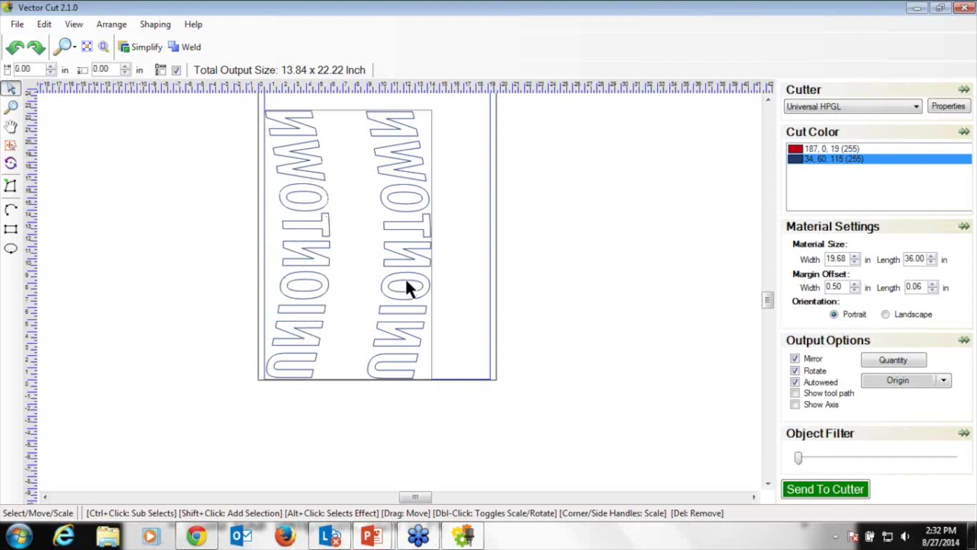
{"action": "mouse_move", "coordinate": [395, 277]}
{"action": "left_mouse_down"}
{"action": "mouse_move", "coordinate": [397, 268]}
{"action": "mouse_move", "coordinate": [356, 261]}
{"action": "left_mouse_up"}
{"action": "left_click", "coordinate": [287, 384]}
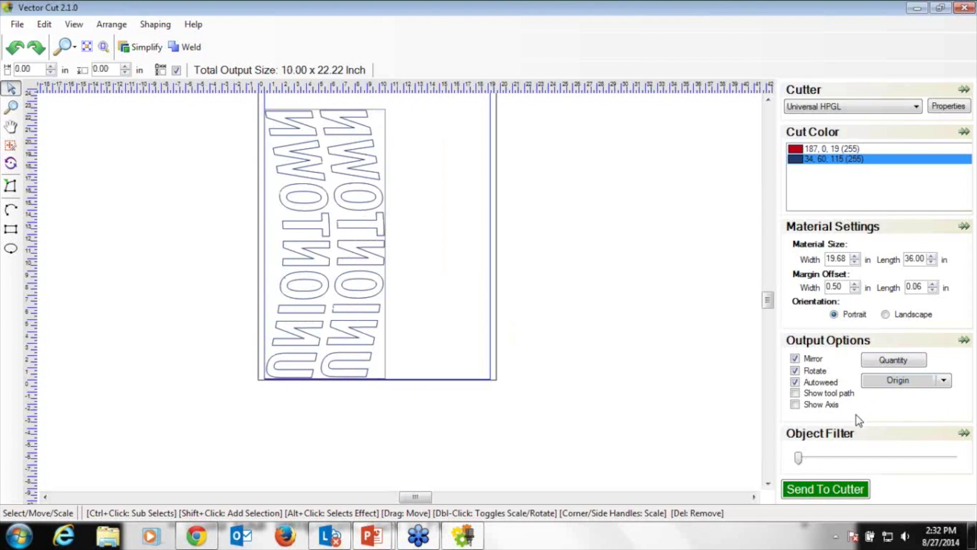
Show the tool path on the blue UNIONTOWN copies and examine its starting point and cutting order up close.
{"action": "left_click", "coordinate": [796, 393]}
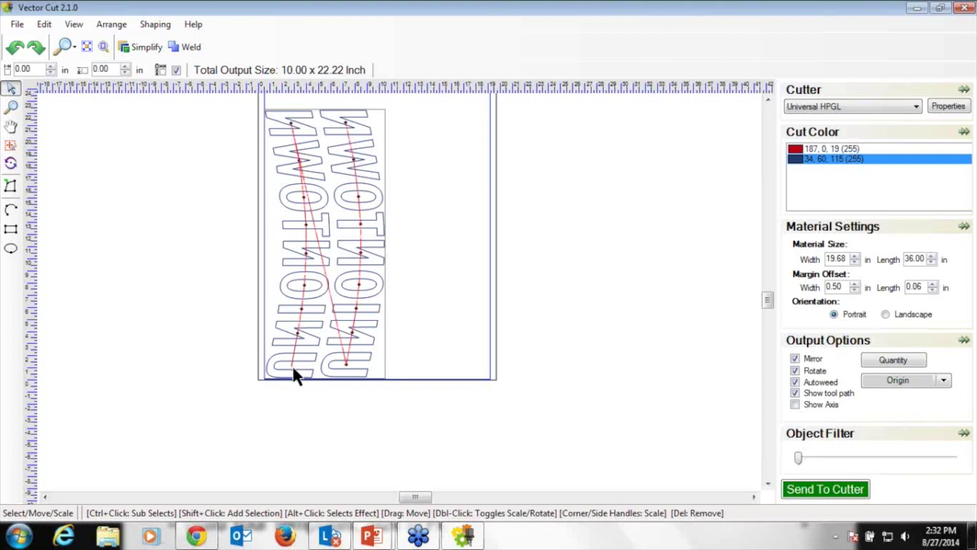
{"action": "left_click", "coordinate": [11, 106]}
{"action": "left_click_drag", "start_coordinate": [224, 408], "coordinate": [379, 283]}
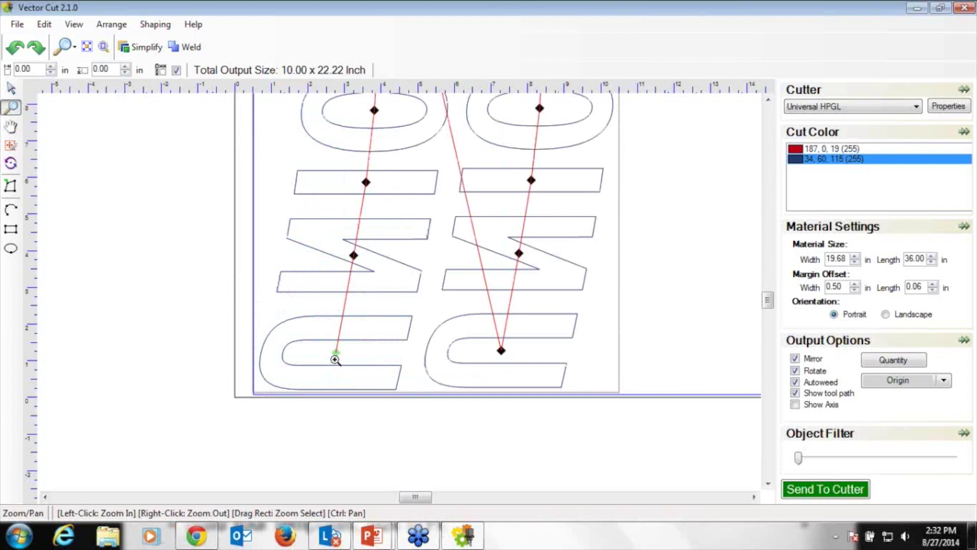
{"action": "right_click", "coordinate": [533, 245]}
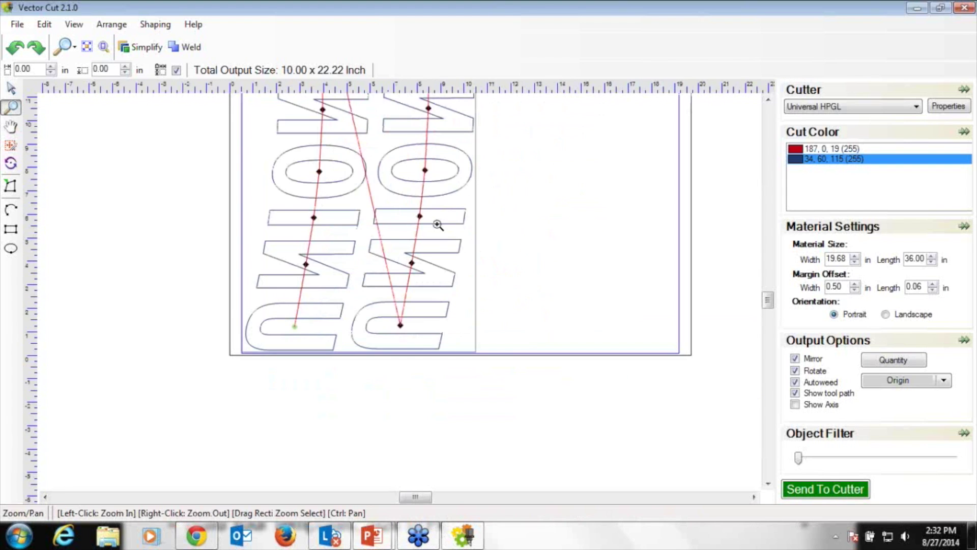
{"action": "right_click", "coordinate": [386, 208]}
{"action": "right_click", "coordinate": [385, 210]}
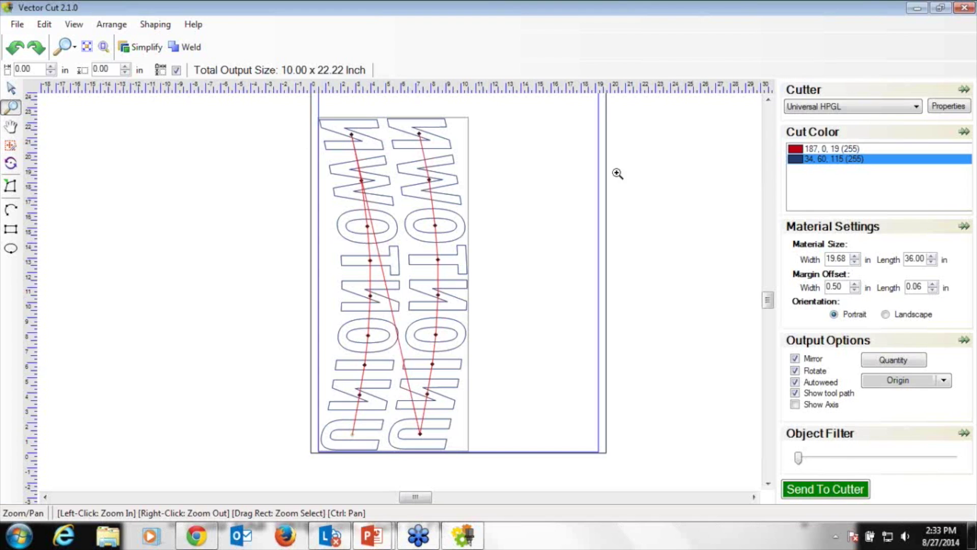
Isolate the red cut color and move both Marching Band copies side by side into the material's lower-left corner, spanning about 4.1 in.
{"action": "left_click", "coordinate": [824, 153]}
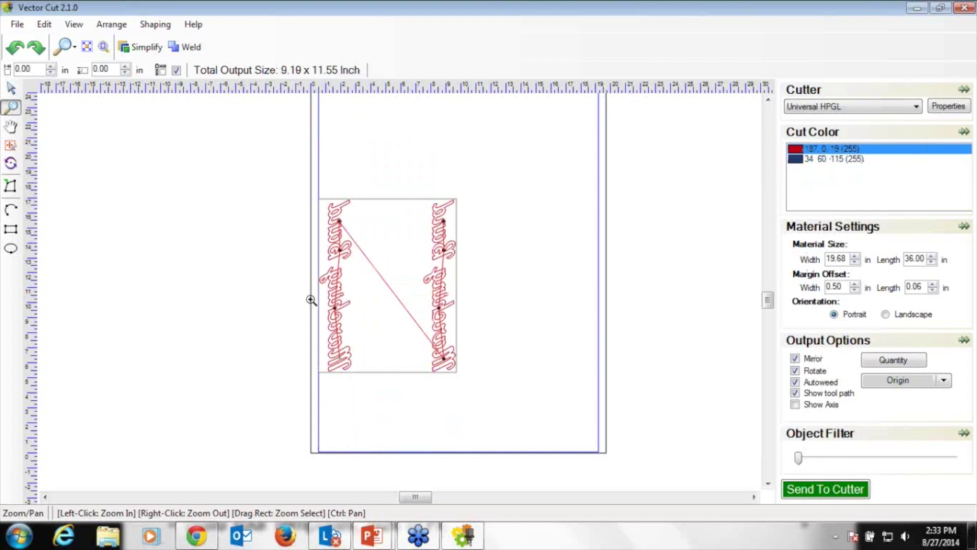
{"action": "left_click", "coordinate": [10, 89]}
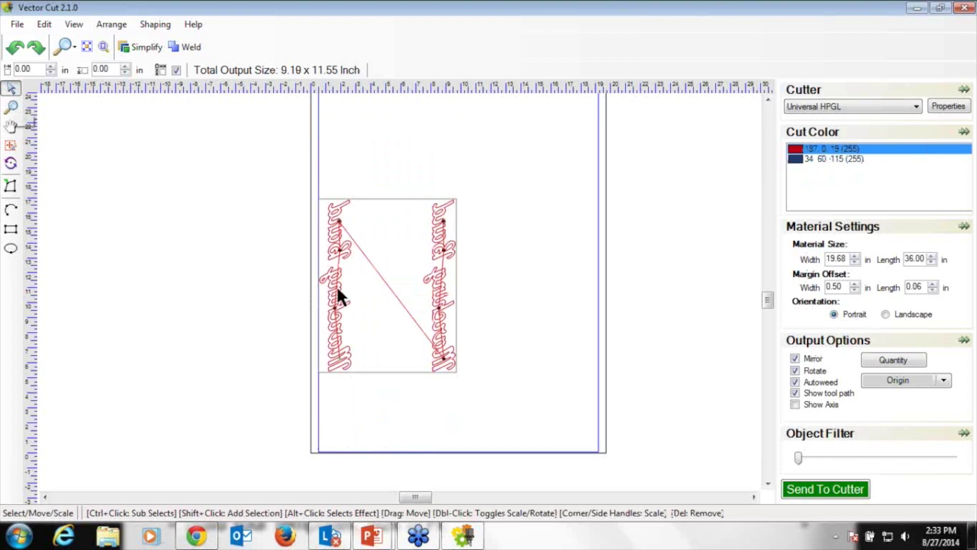
{"action": "left_click", "coordinate": [340, 289]}
{"action": "left_click_drag", "start_coordinate": [341, 289], "coordinate": [332, 367]}
{"action": "left_click_drag", "start_coordinate": [437, 302], "coordinate": [586, 372]}
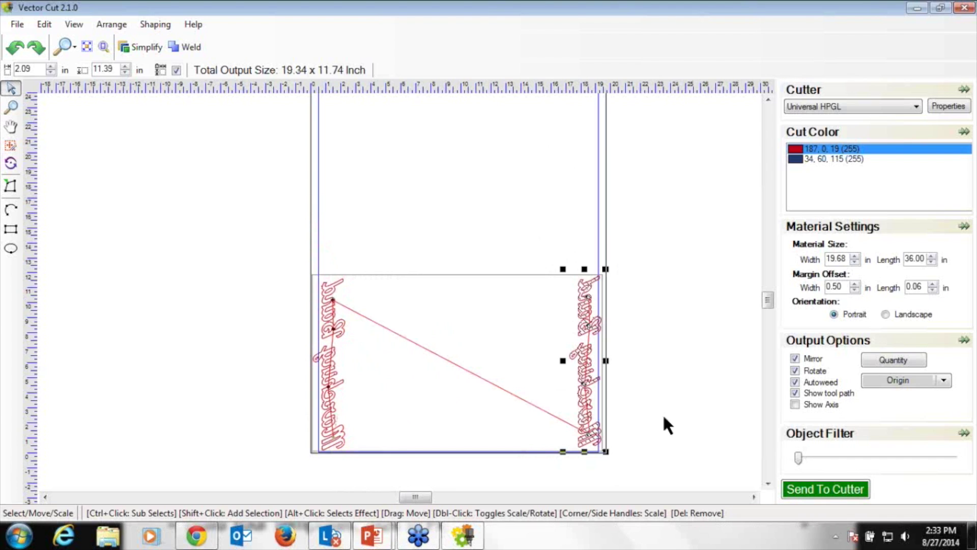
{"action": "left_click_drag", "start_coordinate": [586, 340], "coordinate": [355, 337]}
{"action": "left_click", "coordinate": [249, 379]}
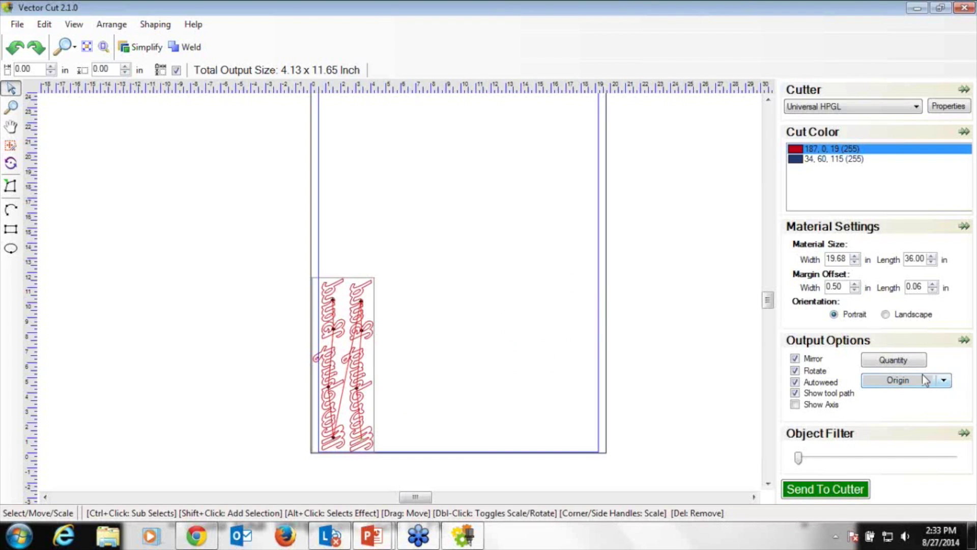
Select the Graphtec CE-6000 as the cutter and check the printer port choices in its properties without changing them.
{"action": "left_click", "coordinate": [861, 110]}
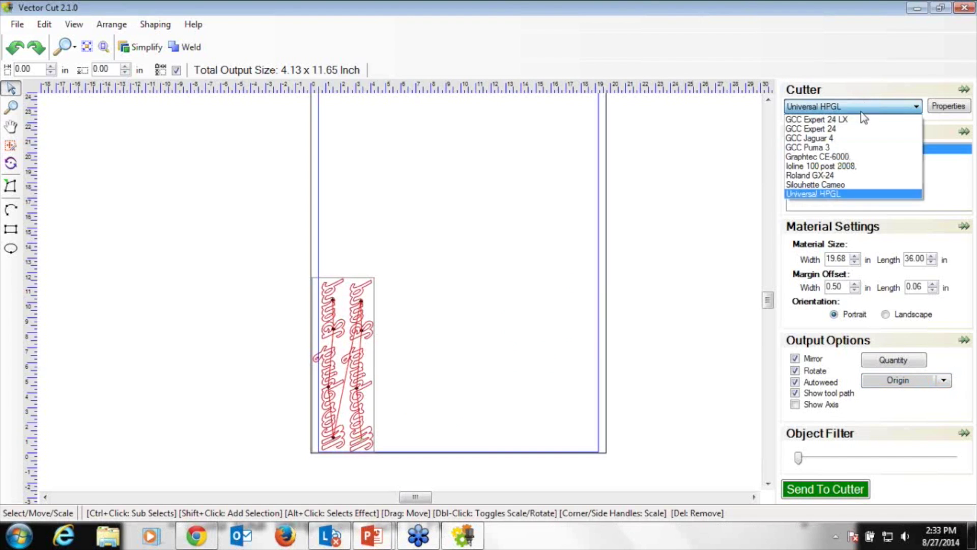
{"action": "left_click", "coordinate": [828, 158]}
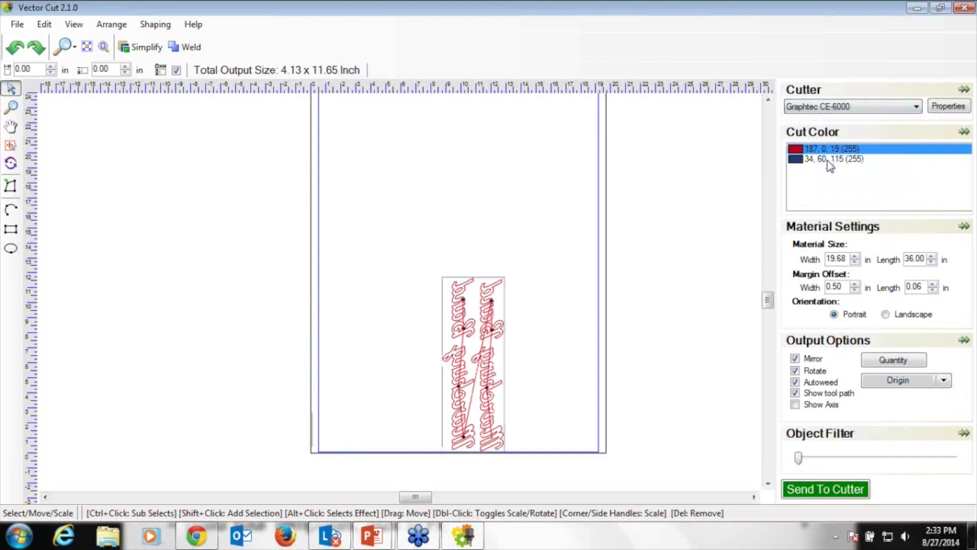
{"action": "left_click", "coordinate": [948, 107]}
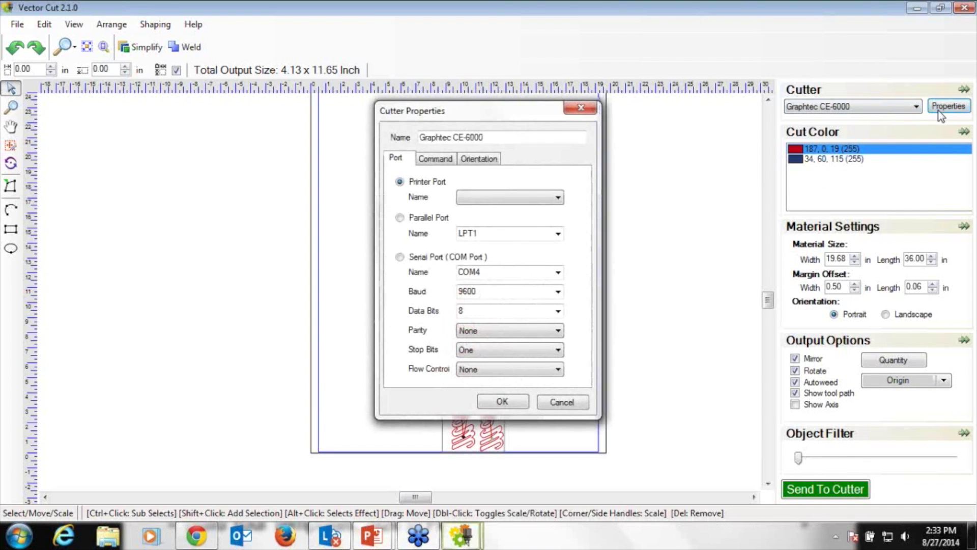
{"action": "left_click", "coordinate": [505, 191]}
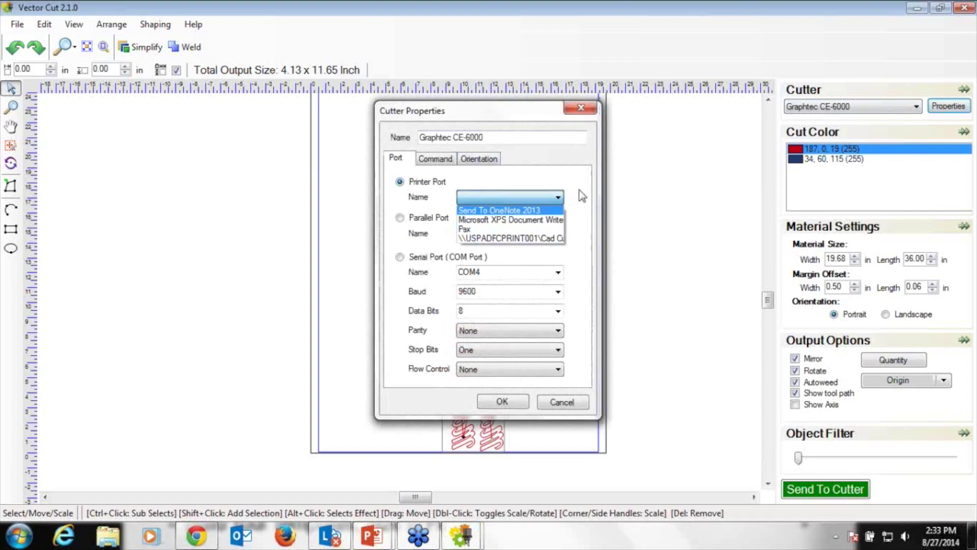
{"action": "left_click", "coordinate": [534, 183]}
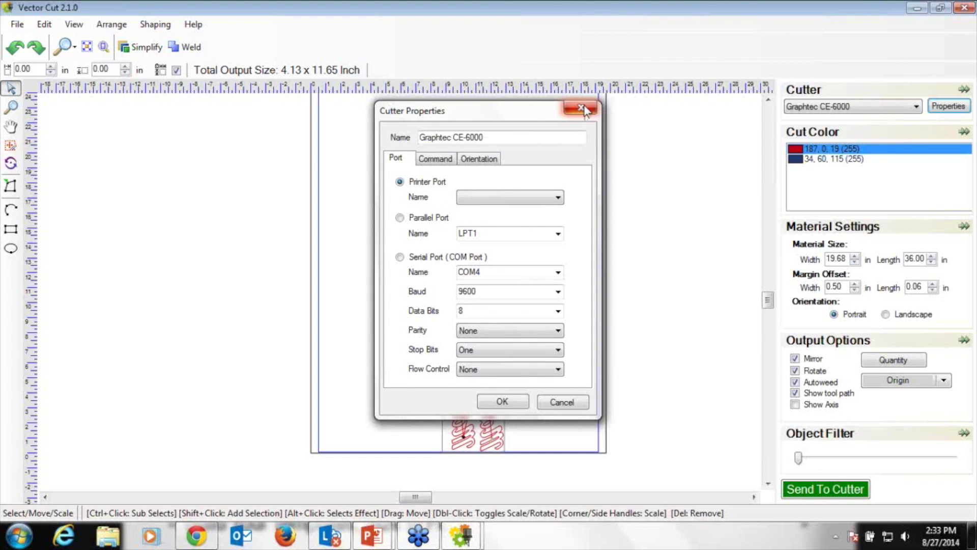
{"action": "left_click", "coordinate": [583, 109]}
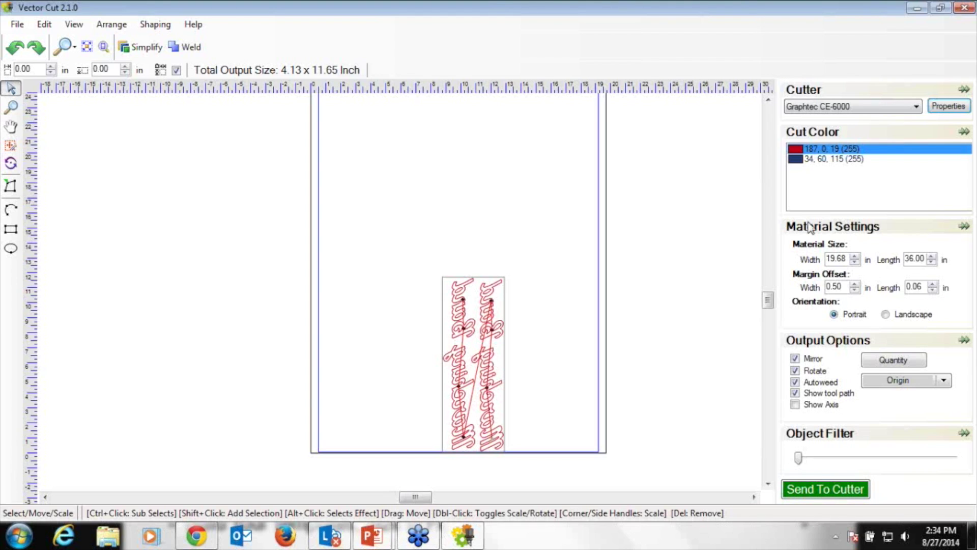
Switch to the CadWorX browser window and then the PowerPoint slideshow, and advance to the Envelopes & Text Effects slide.
{"action": "mouse_move", "coordinate": [461, 534]}
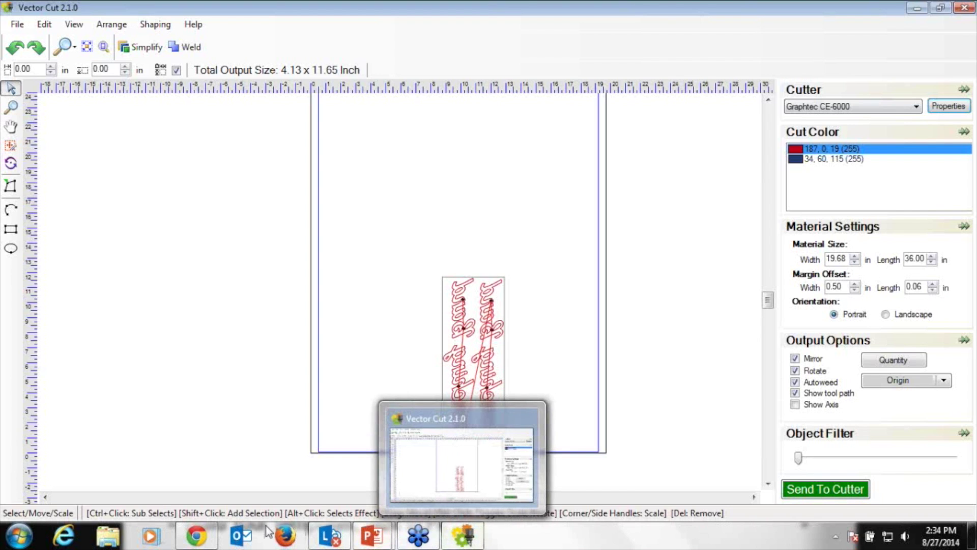
{"action": "mouse_move", "coordinate": [186, 525]}
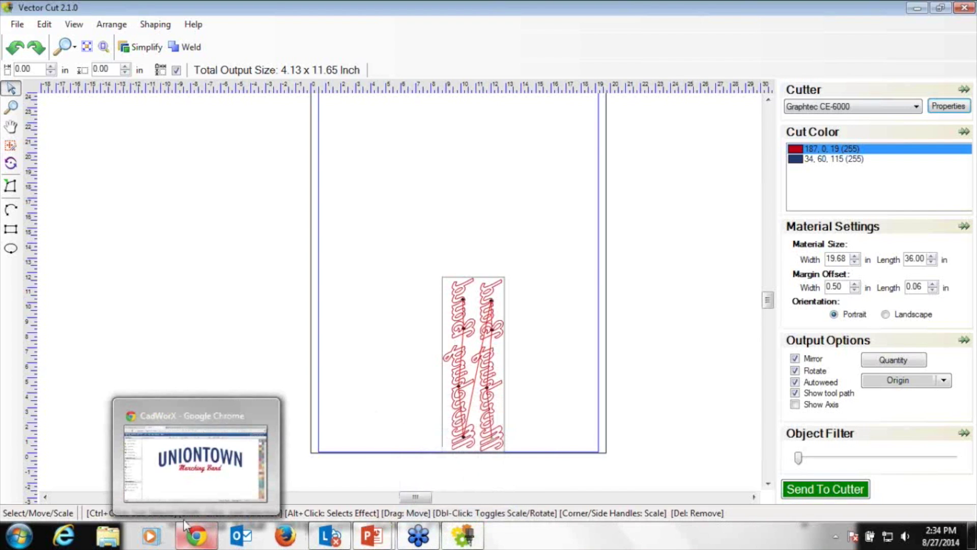
{"action": "left_click", "coordinate": [190, 491]}
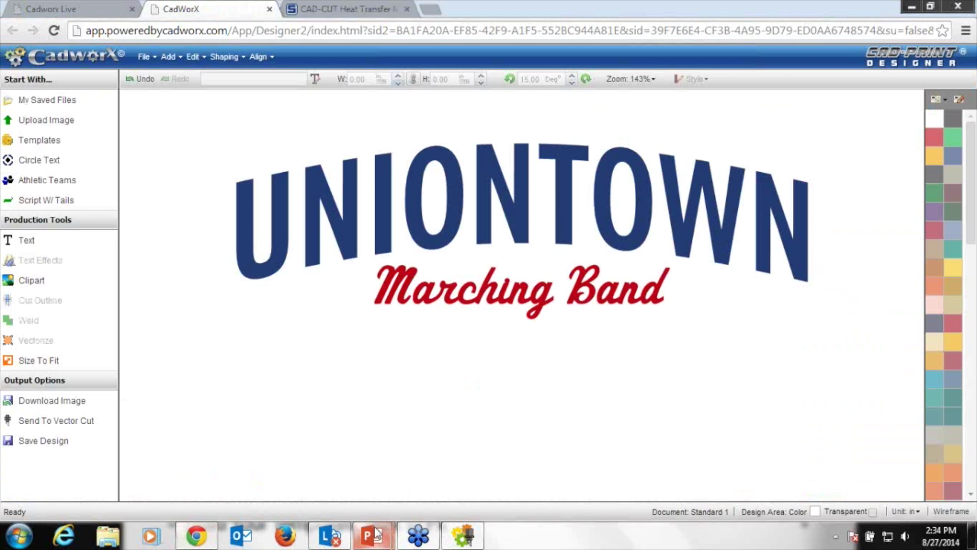
{"action": "mouse_move", "coordinate": [377, 534]}
{"action": "left_click", "coordinate": [433, 474]}
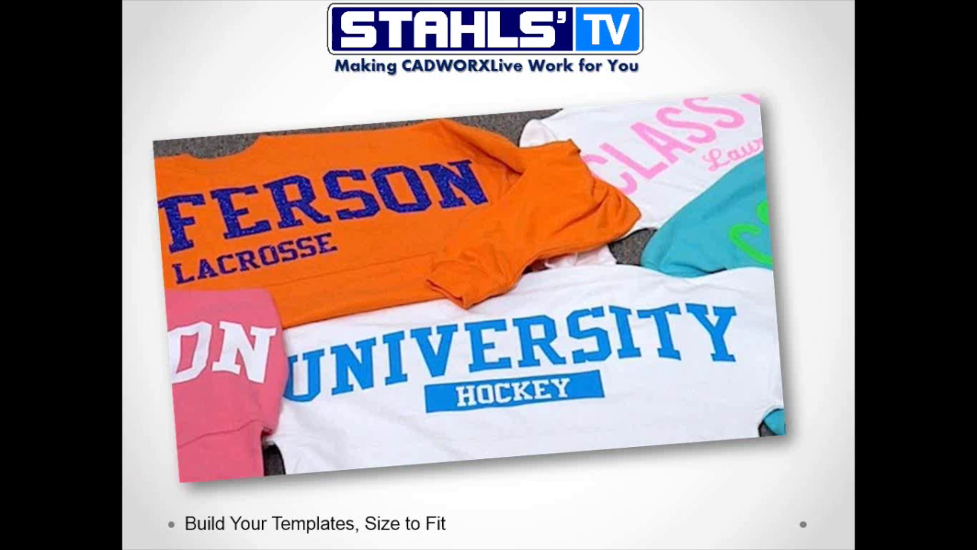
{"action": "left_click", "coordinate": [667, 258]}
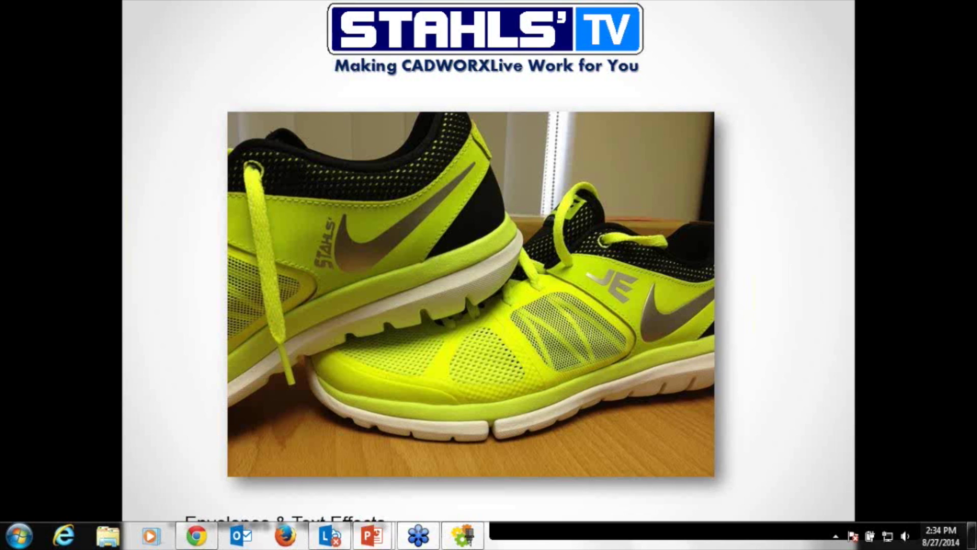
Return to Vector Cut and compare the Marching Band copies with Autoweed off and on, leaving it on.
{"action": "left_click", "coordinate": [463, 535]}
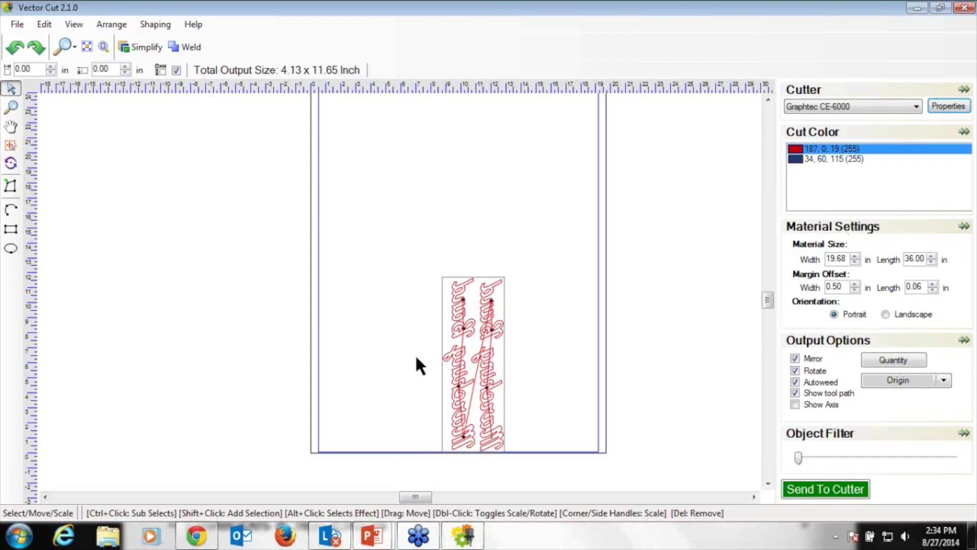
{"action": "left_click", "coordinate": [795, 382]}
{"action": "left_click", "coordinate": [796, 382]}
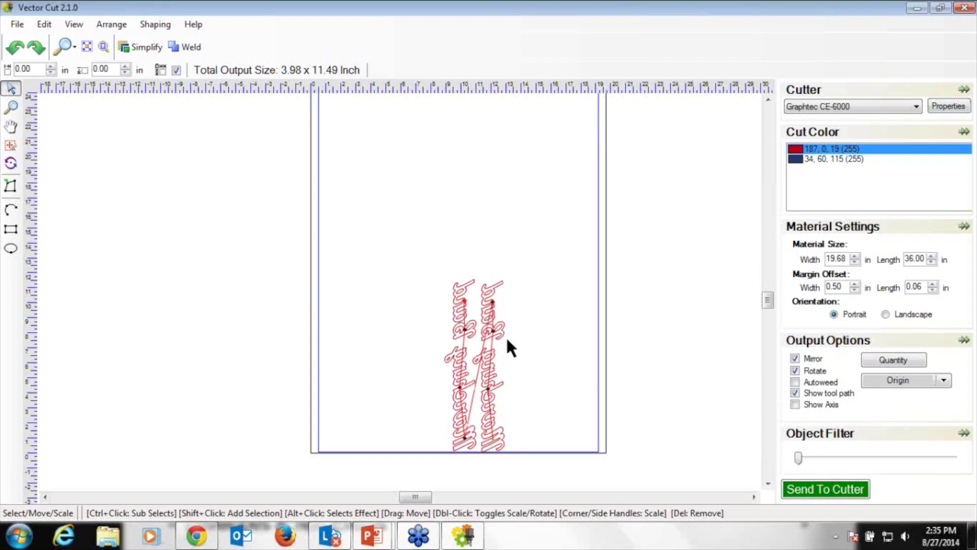
{"action": "left_click", "coordinate": [796, 382]}
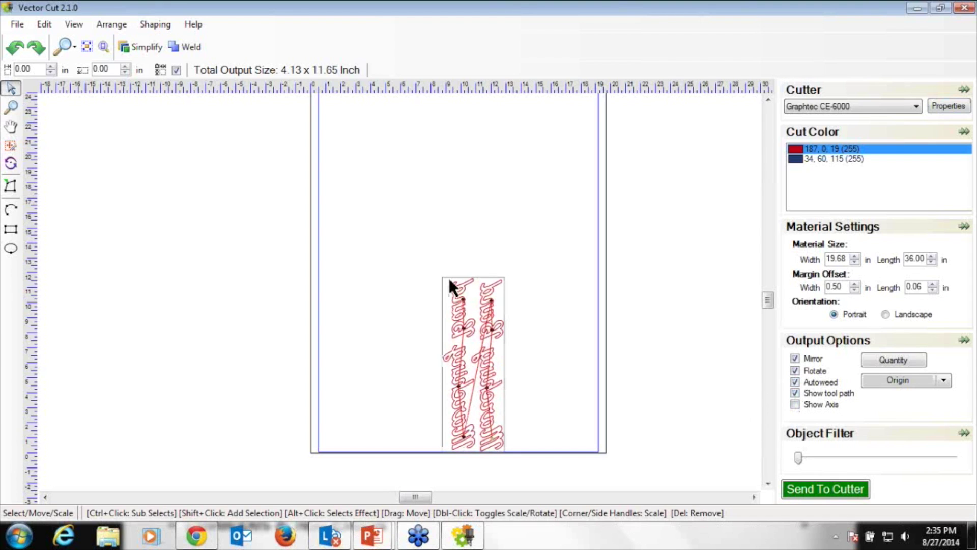
Isolate the blue cut color and add a horizontal weedline between the T and middle N plus a vertical one through the first copy.
{"action": "left_click", "coordinate": [800, 159]}
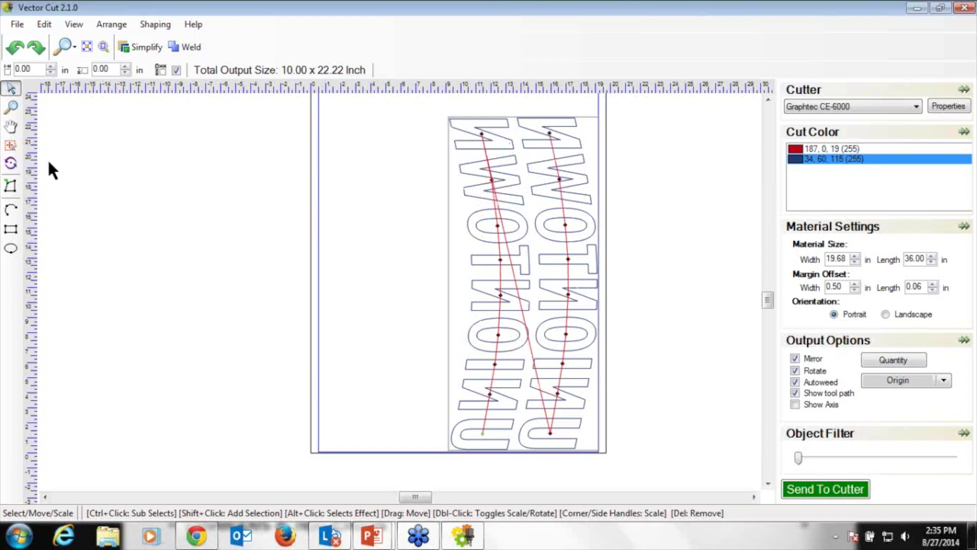
{"action": "left_click", "coordinate": [10, 145]}
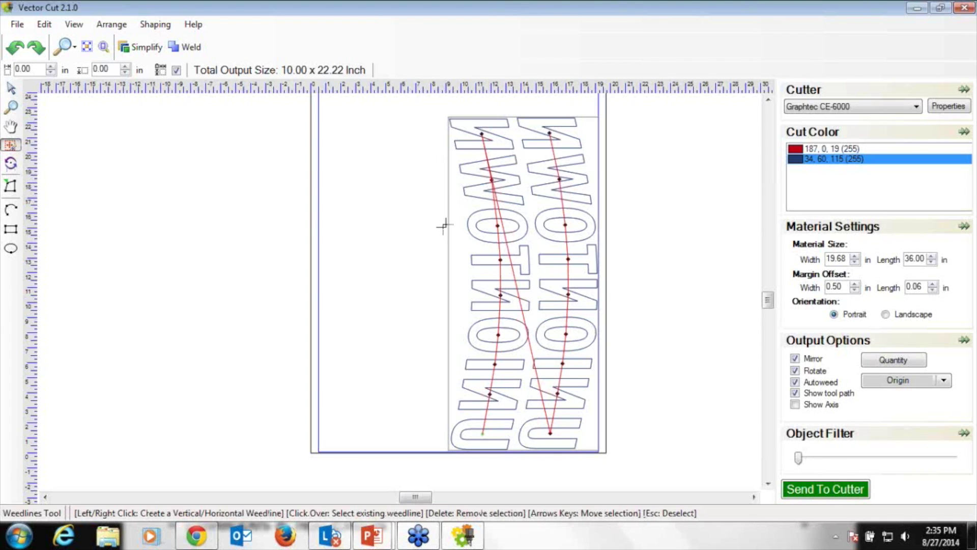
{"action": "right_click", "coordinate": [431, 272]}
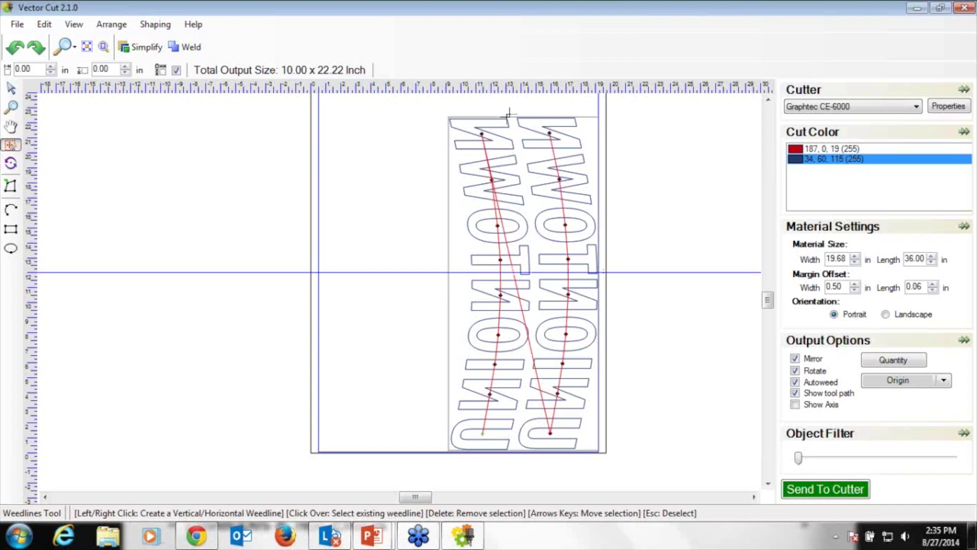
{"action": "left_click", "coordinate": [492, 104]}
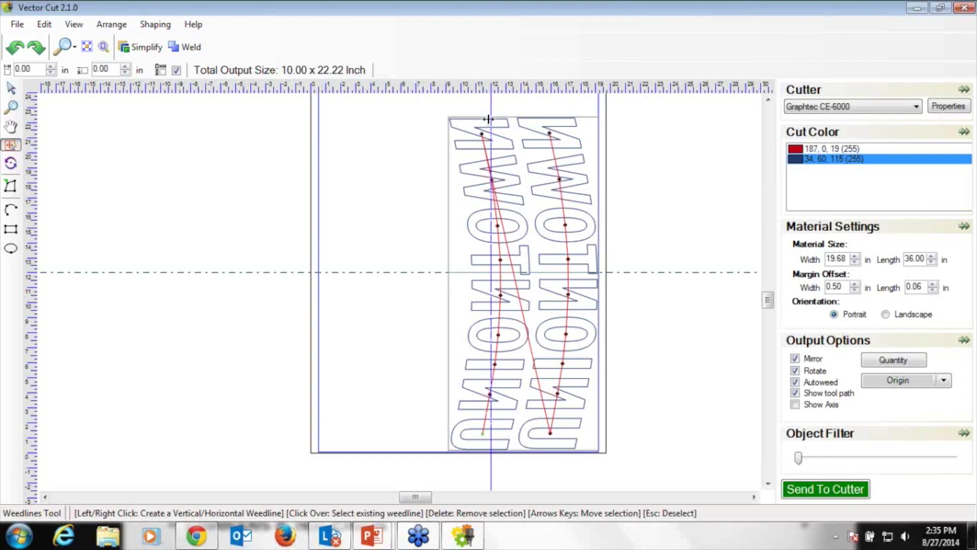
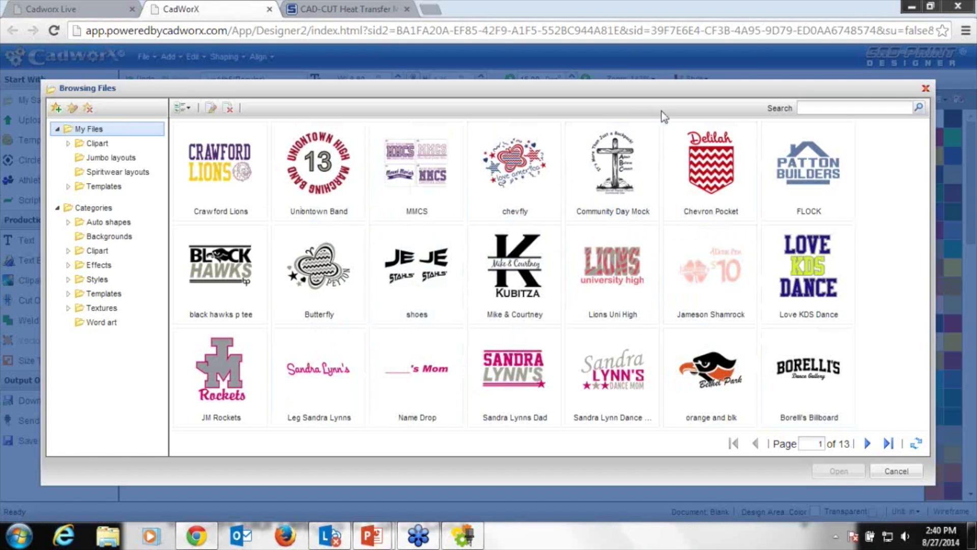
Open the saved Love KDS Dance design in CadWorX.
{"action": "left_click", "coordinate": [797, 276]}
{"action": "left_click", "coordinate": [843, 471]}
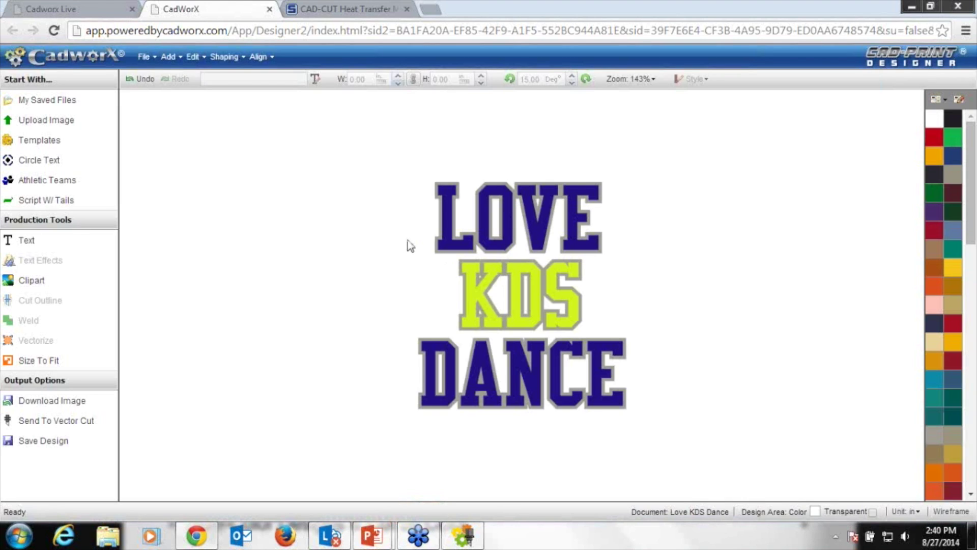
{"action": "left_click", "coordinate": [453, 235]}
{"action": "left_click", "coordinate": [378, 267]}
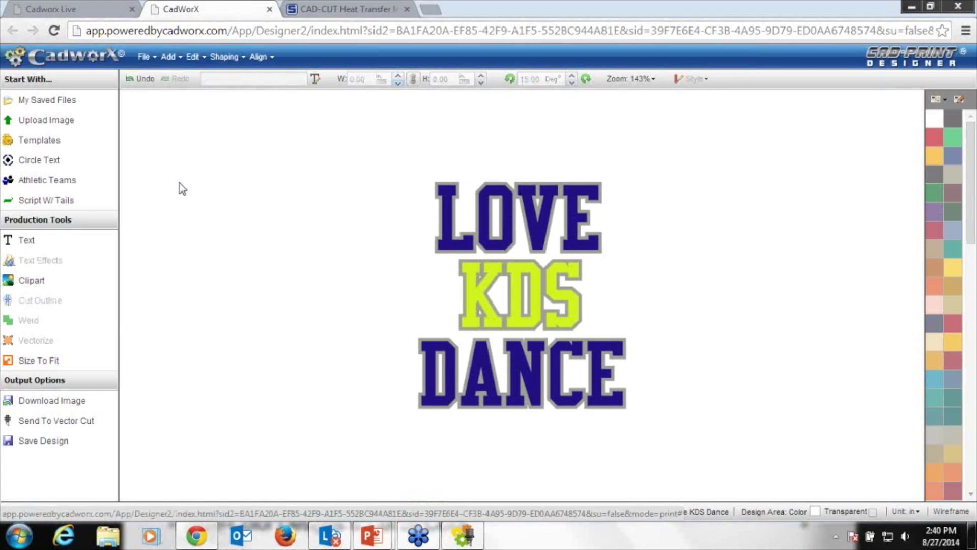
Open the LOVE text in the effects editor, review its text and contour settings, and remove the Contour effect.
{"action": "left_click", "coordinate": [454, 213]}
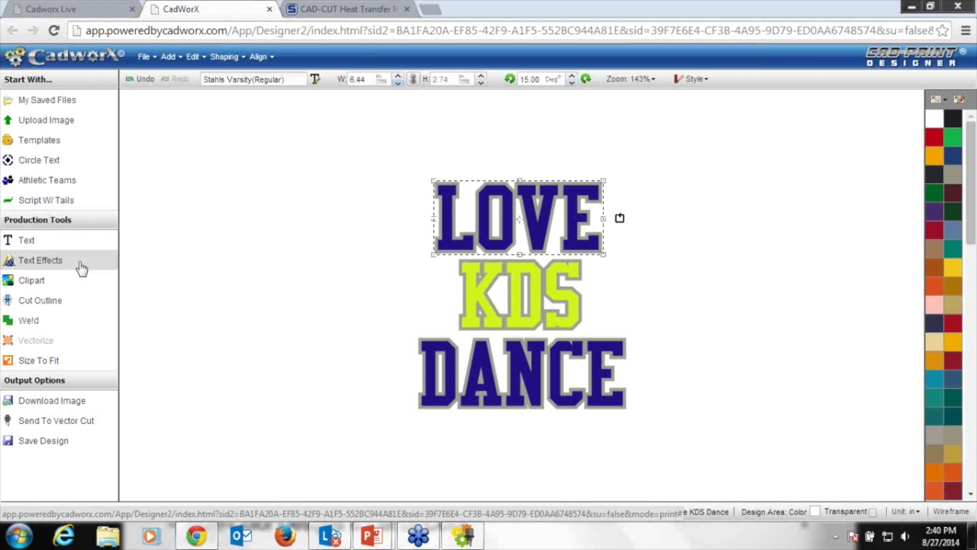
{"action": "left_click", "coordinate": [340, 289]}
{"action": "mouse_move", "coordinate": [451, 245]}
{"action": "left_mouse_down"}
{"action": "mouse_move", "coordinate": [314, 239]}
{"action": "mouse_move", "coordinate": [377, 214]}
{"action": "mouse_move", "coordinate": [465, 242]}
{"action": "mouse_move", "coordinate": [448, 234]}
{"action": "left_mouse_up"}
{"action": "double_click", "coordinate": [447, 234]}
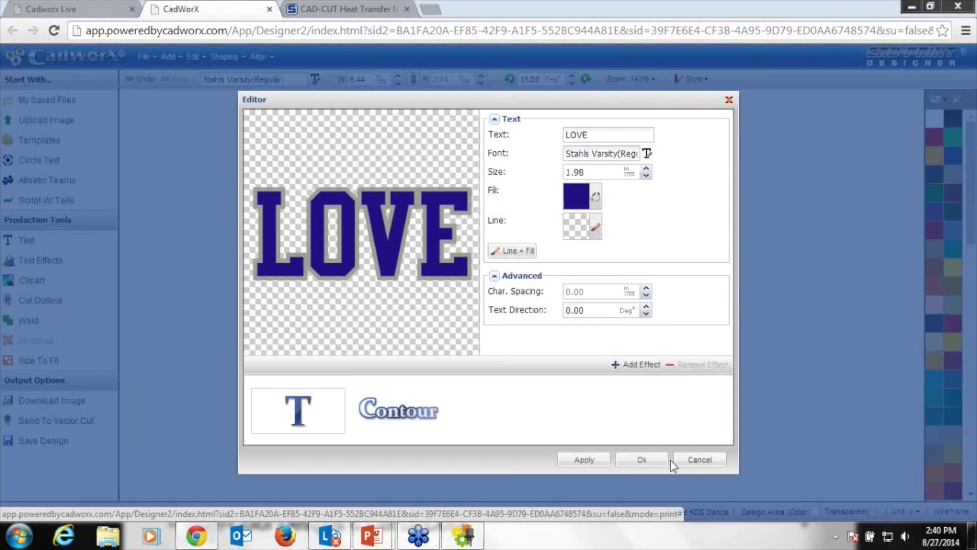
{"action": "left_click", "coordinate": [395, 419]}
{"action": "left_click", "coordinate": [314, 406]}
{"action": "left_click", "coordinate": [401, 419]}
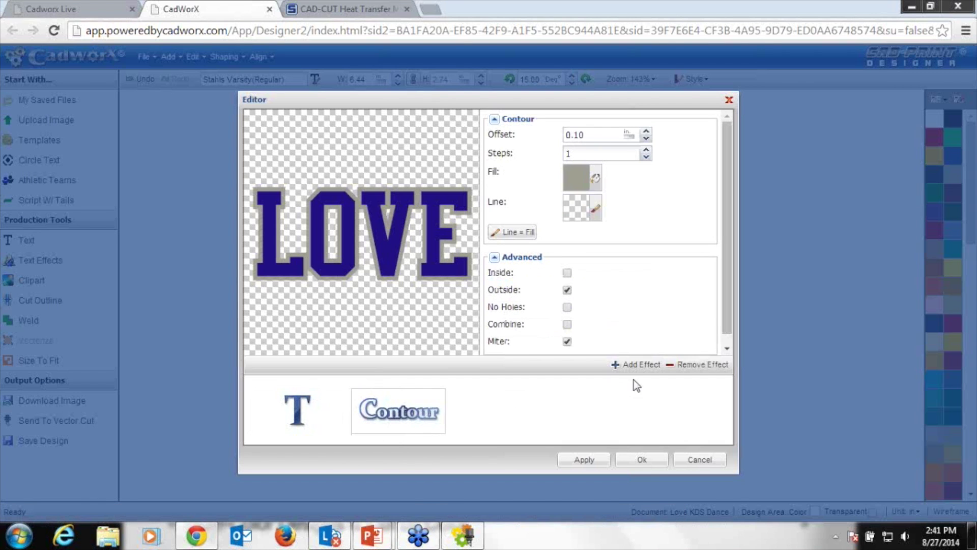
{"action": "left_click", "coordinate": [690, 365]}
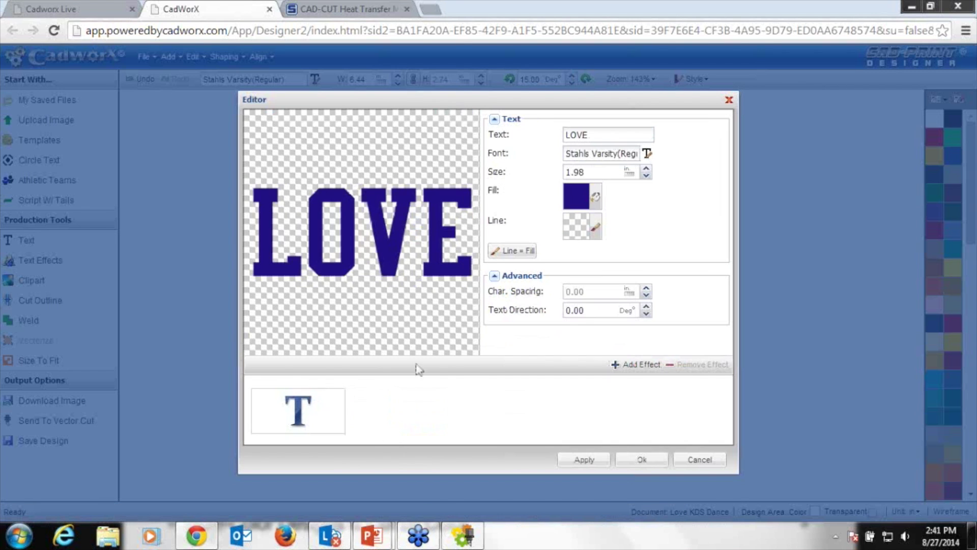
Add the Small Contour effect from the Contour category to the LOVE text.
{"action": "left_click", "coordinate": [648, 365]}
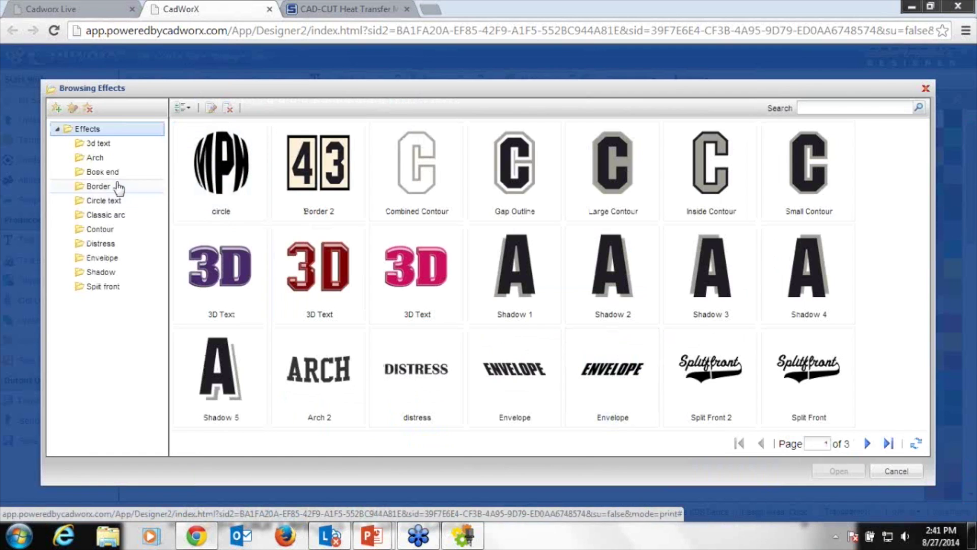
{"action": "left_click", "coordinate": [100, 232]}
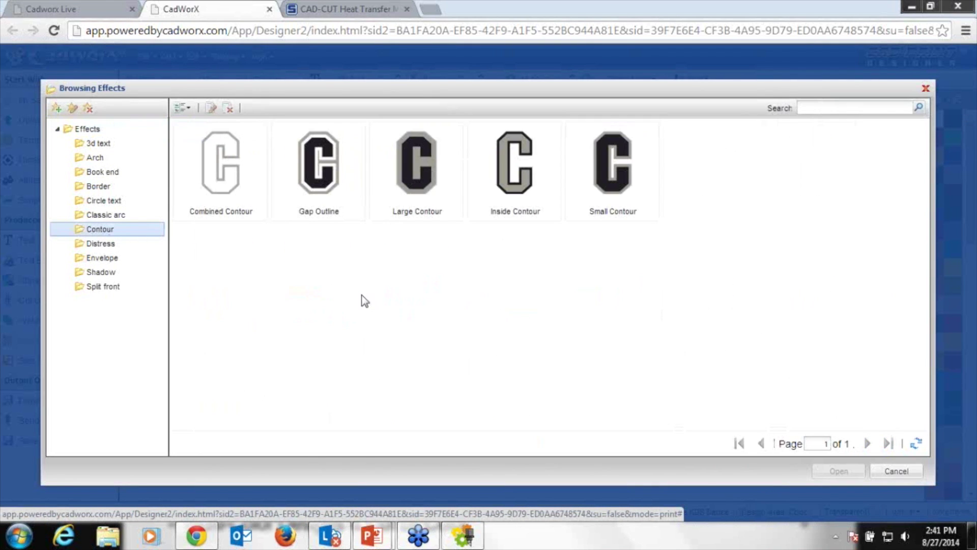
{"action": "left_click", "coordinate": [609, 214]}
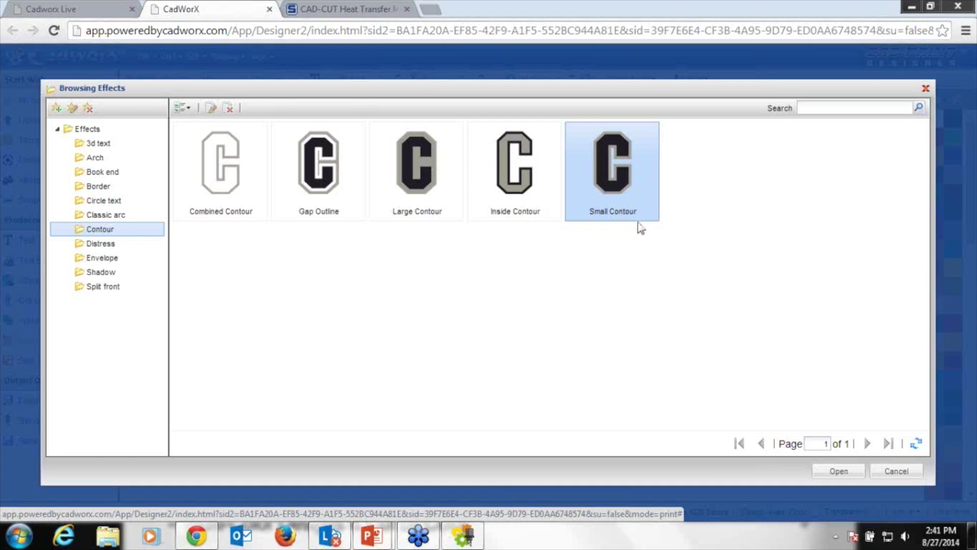
{"action": "left_click", "coordinate": [835, 471]}
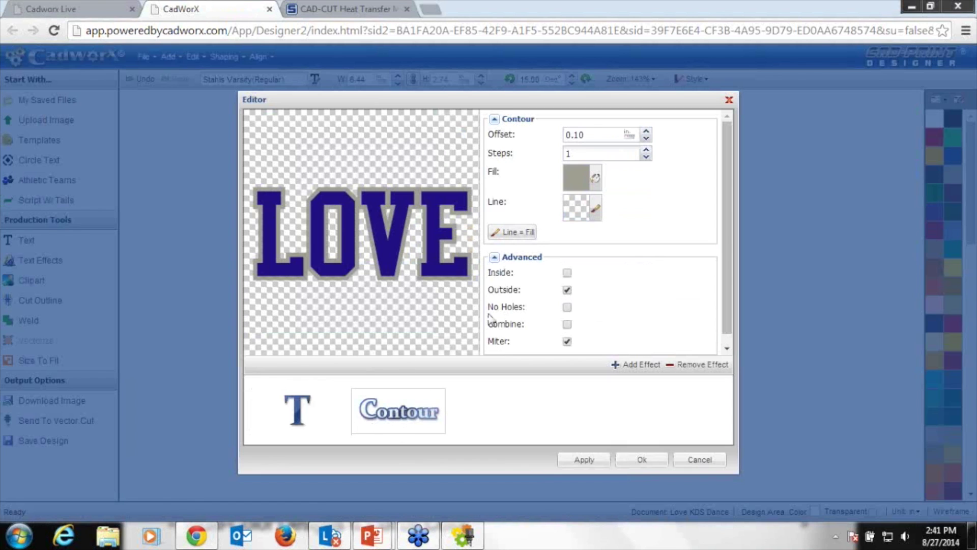
Set the LOVE contour offset to 0.125, try No Holes on and off, and apply the effect with it off.
{"action": "left_click", "coordinate": [593, 135]}
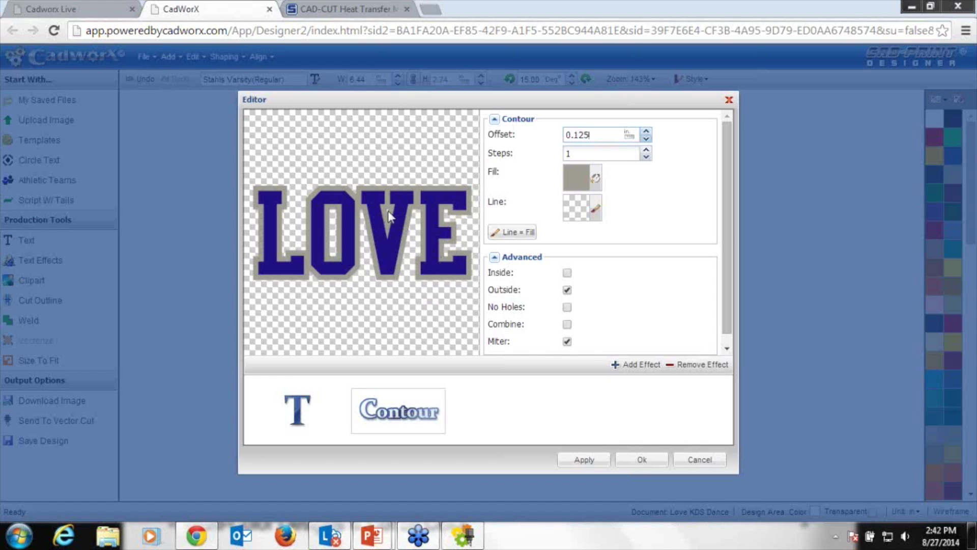
{"action": "left_click", "coordinate": [569, 309]}
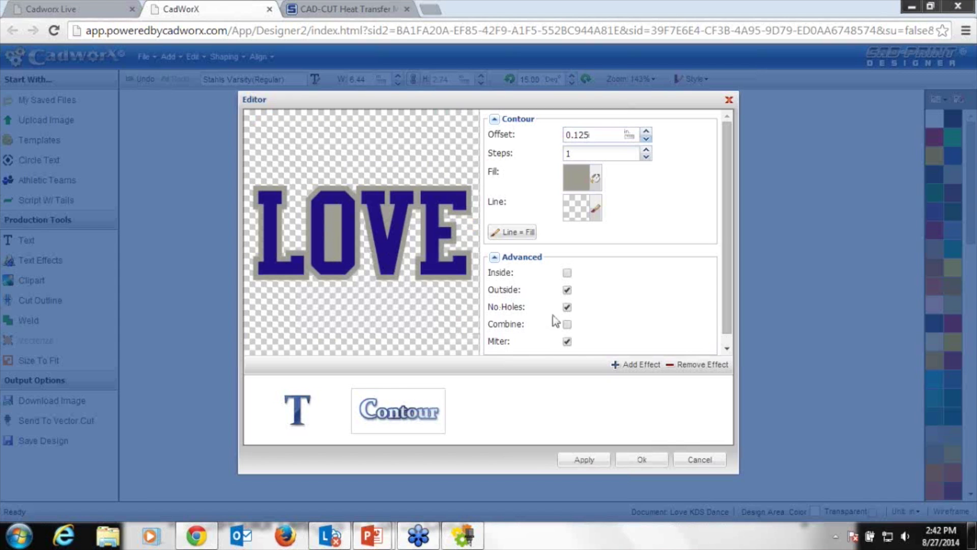
{"action": "left_click", "coordinate": [566, 308]}
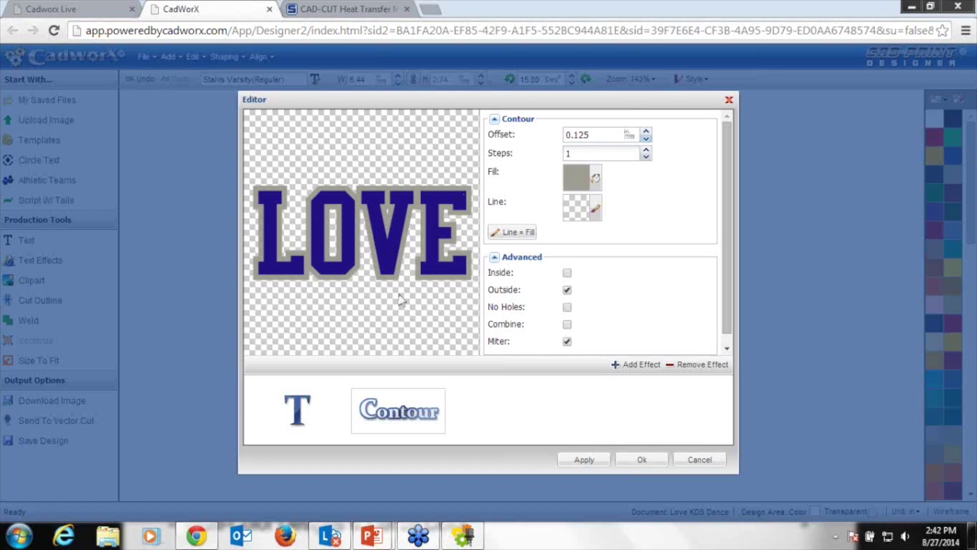
{"action": "left_click", "coordinate": [642, 460]}
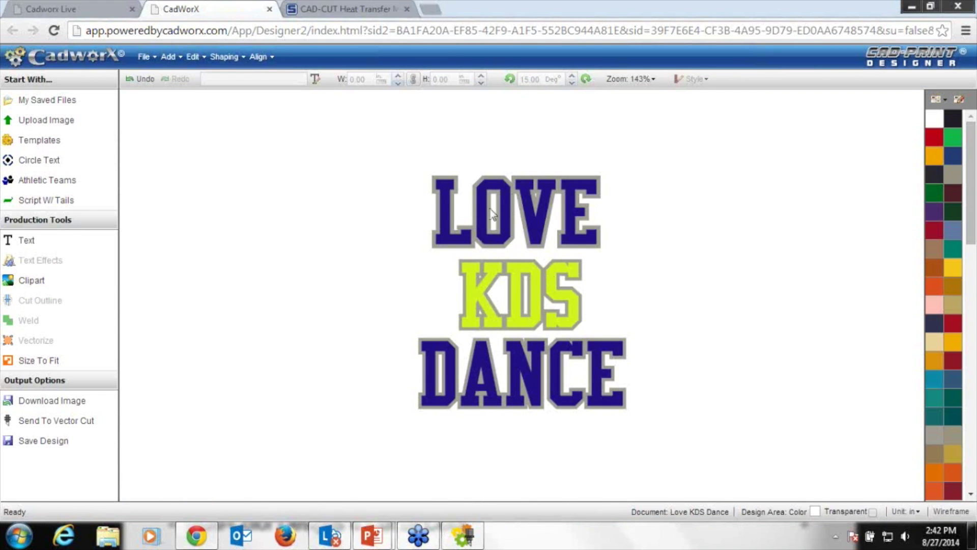
Review the shaping commands for the LOVE text and nudge the text slightly upward, away from KDS.
{"action": "left_click", "coordinate": [442, 214]}
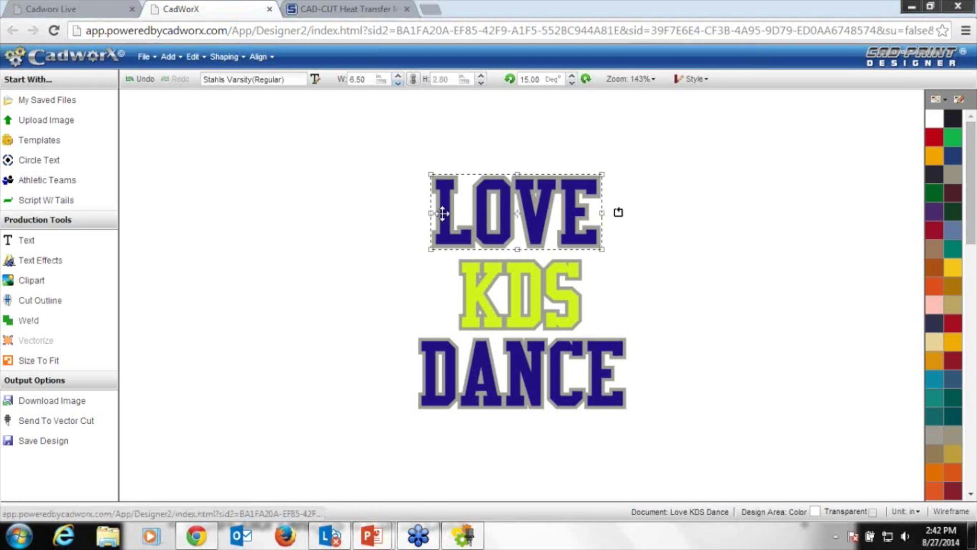
{"action": "left_click", "coordinate": [224, 56]}
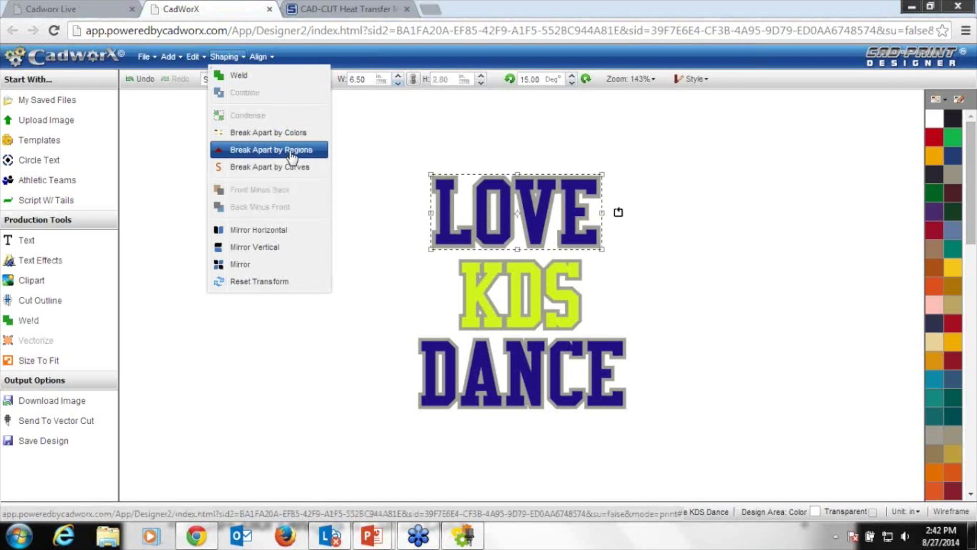
{"action": "left_click", "coordinate": [408, 135]}
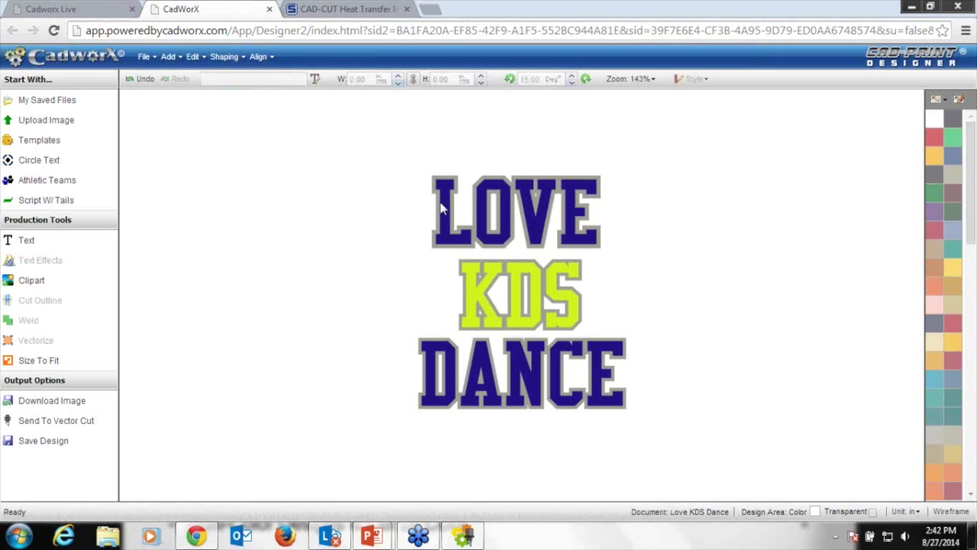
{"action": "left_click", "coordinate": [534, 194]}
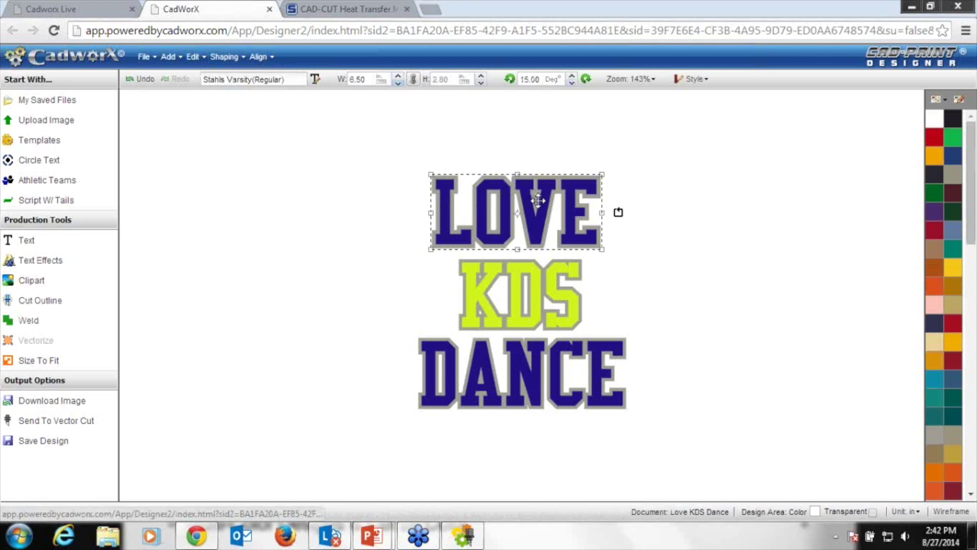
{"action": "left_click_drag", "start_coordinate": [533, 201], "coordinate": [539, 179]}
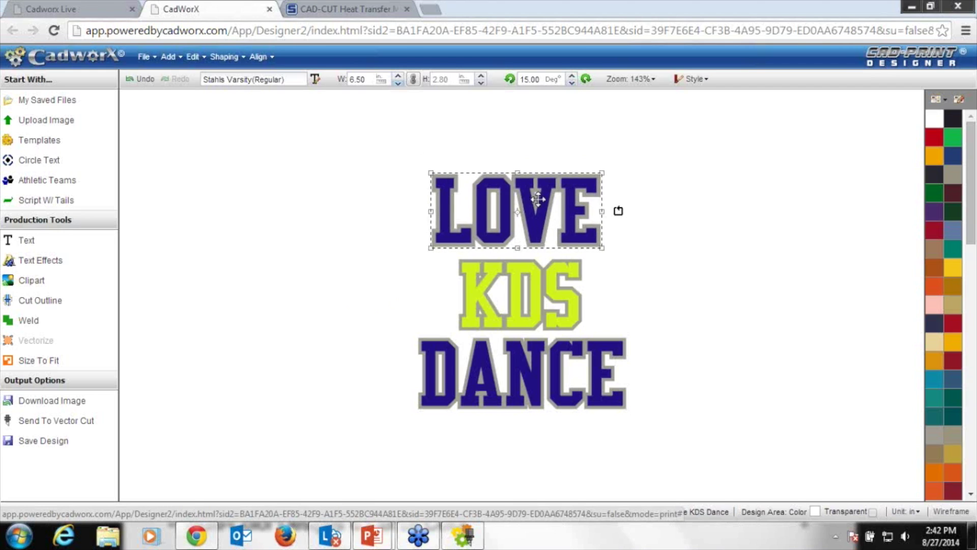
{"action": "left_click", "coordinate": [388, 214]}
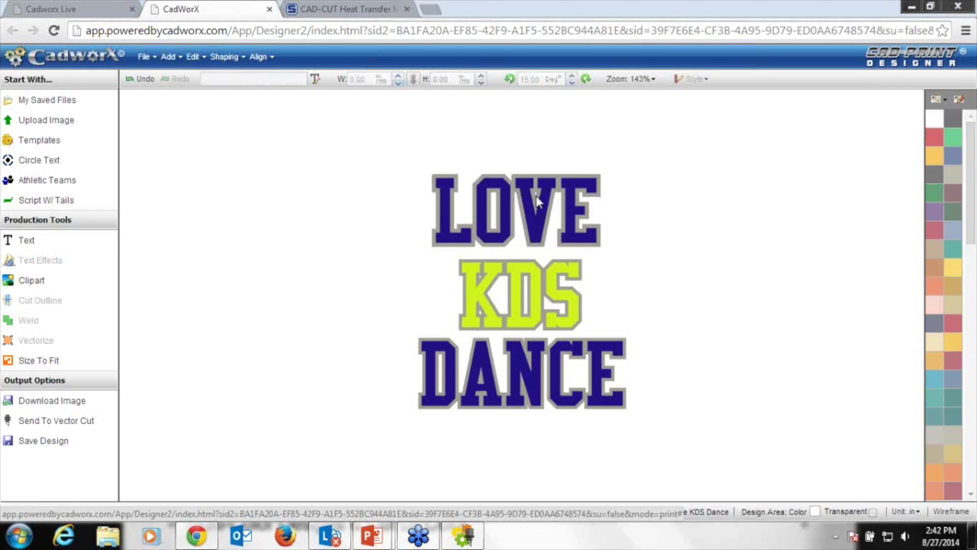
Break the LOVE text apart by colors and move the blue letters off to the left of the gray outline.
{"action": "left_click", "coordinate": [524, 197]}
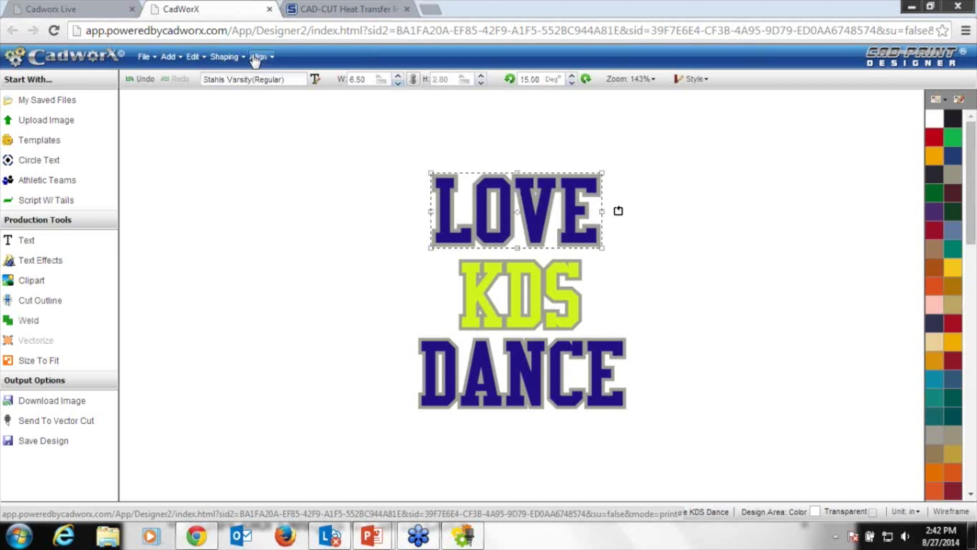
{"action": "left_click", "coordinate": [238, 57]}
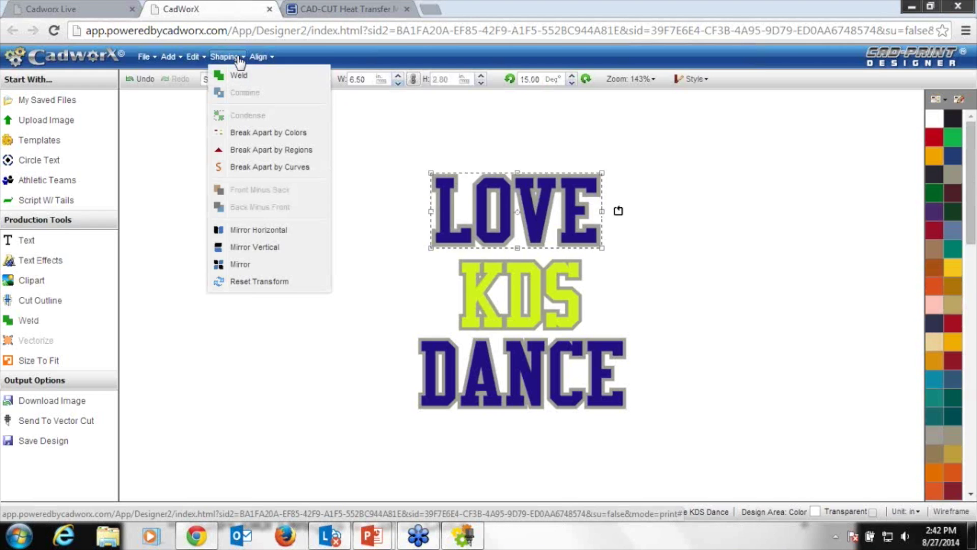
{"action": "left_click", "coordinate": [304, 133]}
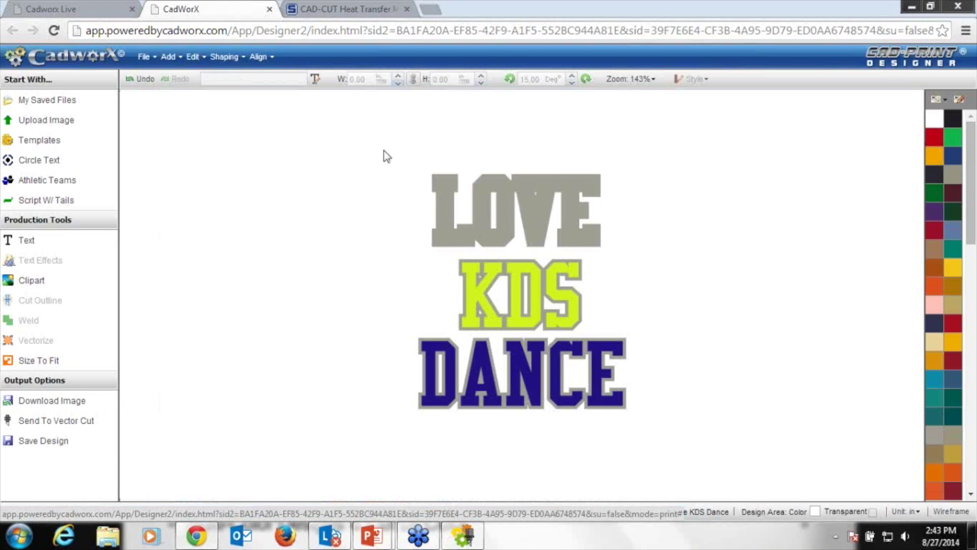
{"action": "left_click_drag", "start_coordinate": [479, 191], "coordinate": [229, 173]}
{"action": "left_click", "coordinate": [400, 151]}
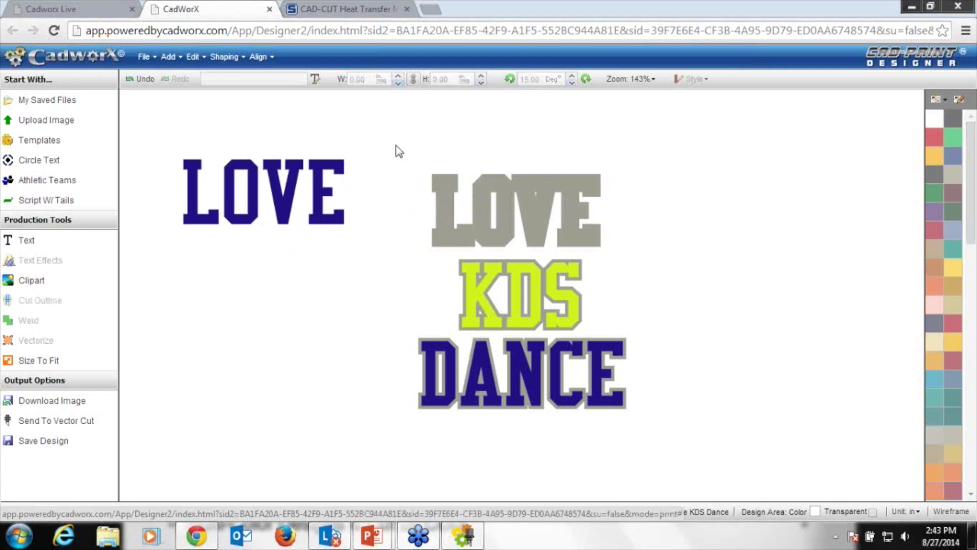
Break the gray LOVE outline apart by curves and delete the tiny leftover shape inside the V.
{"action": "left_click_drag", "start_coordinate": [390, 140], "coordinate": [657, 260]}
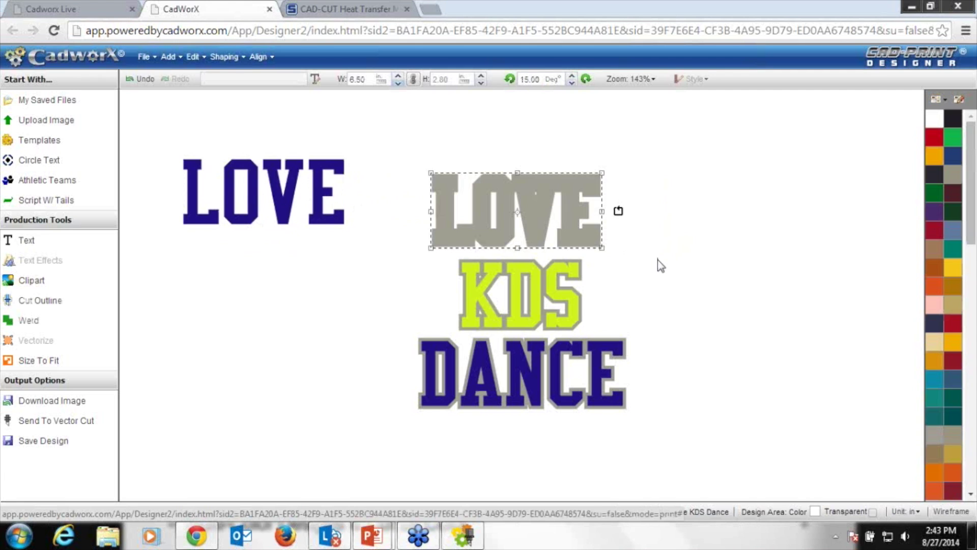
{"action": "left_click", "coordinate": [238, 58]}
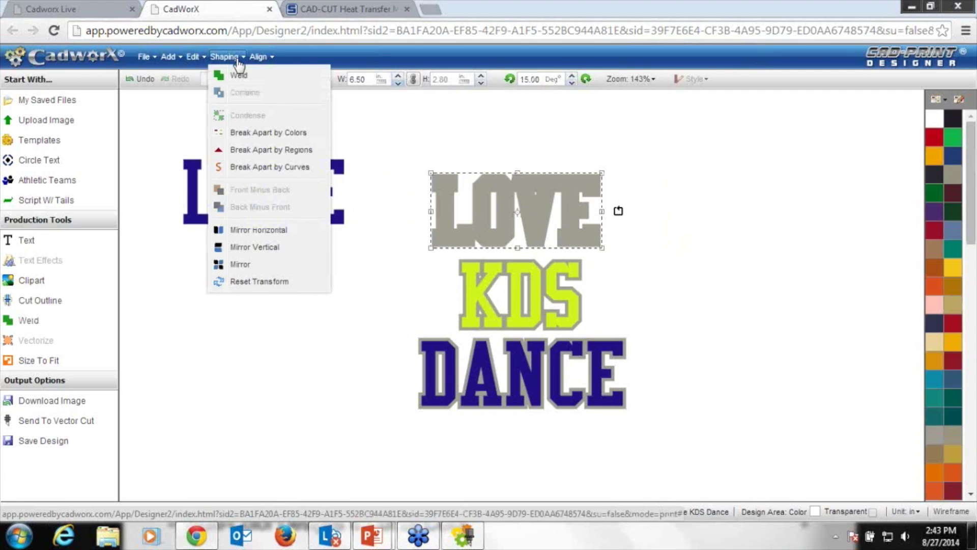
{"action": "left_click", "coordinate": [253, 172]}
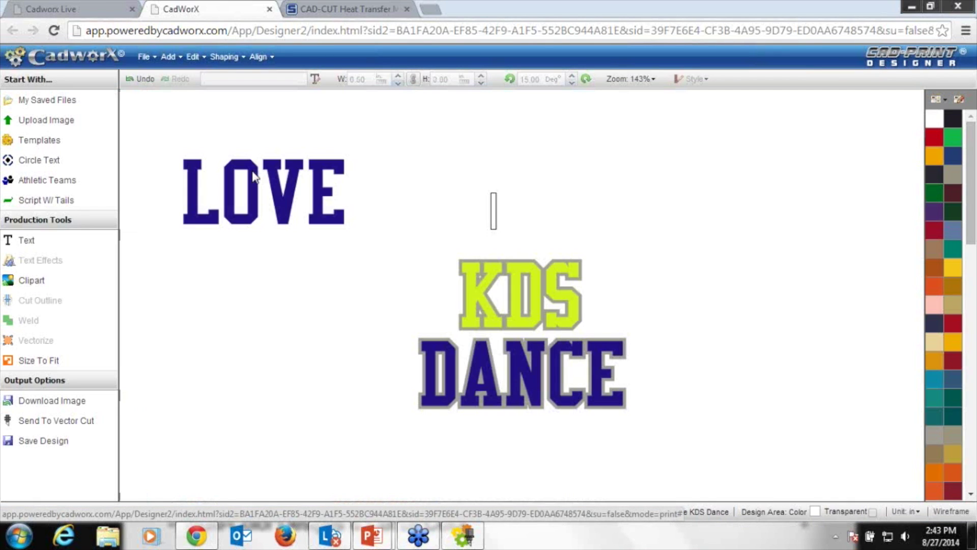
{"action": "left_click", "coordinate": [536, 194]}
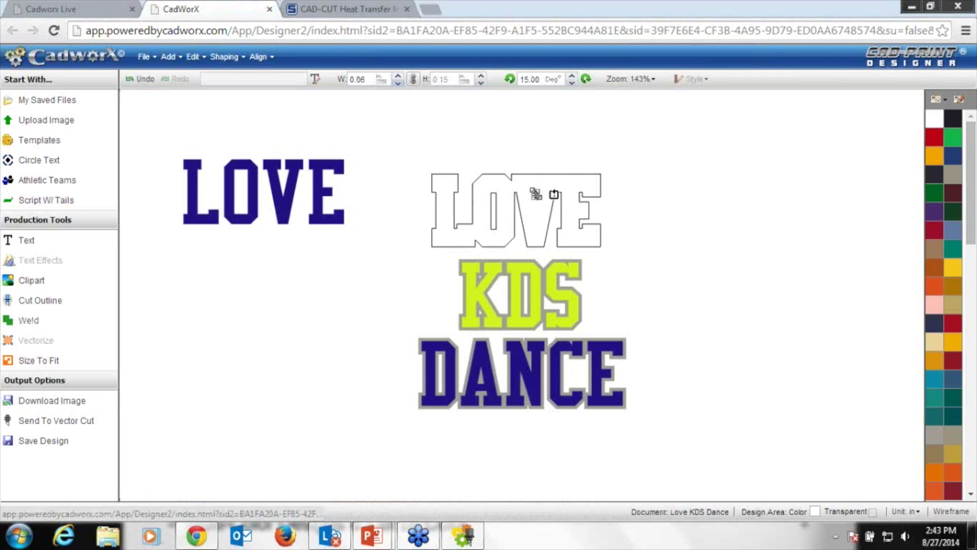
{"action": "left_click", "coordinate": [556, 151]}
Combine the remaining LOVE outline curves into one shape and fill it with gray.
{"action": "left_click_drag", "start_coordinate": [398, 144], "coordinate": [715, 261]}
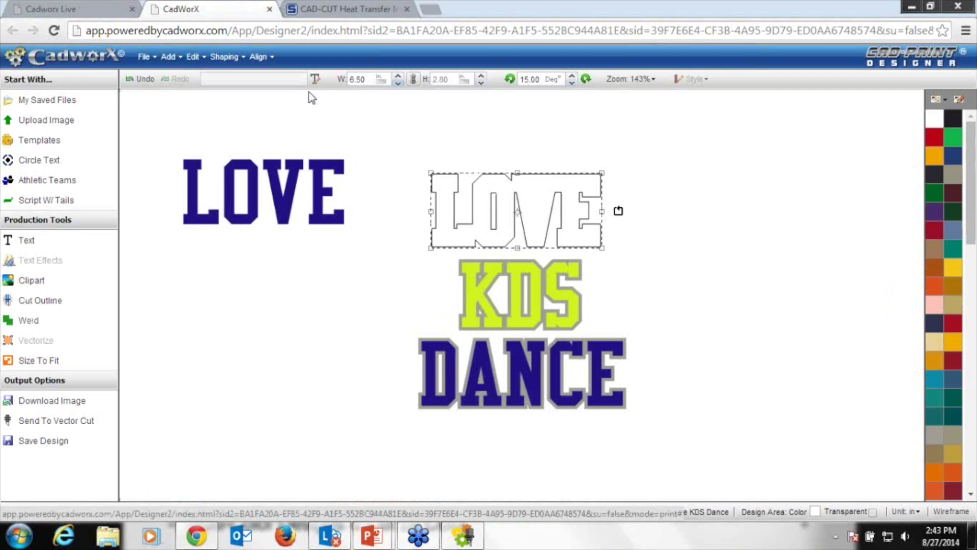
{"action": "left_click", "coordinate": [235, 58]}
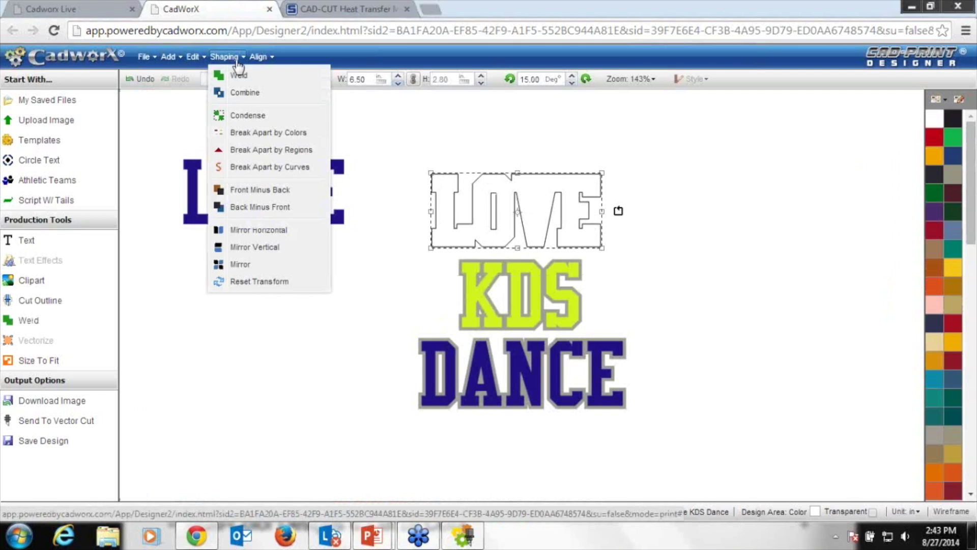
{"action": "left_click", "coordinate": [239, 93]}
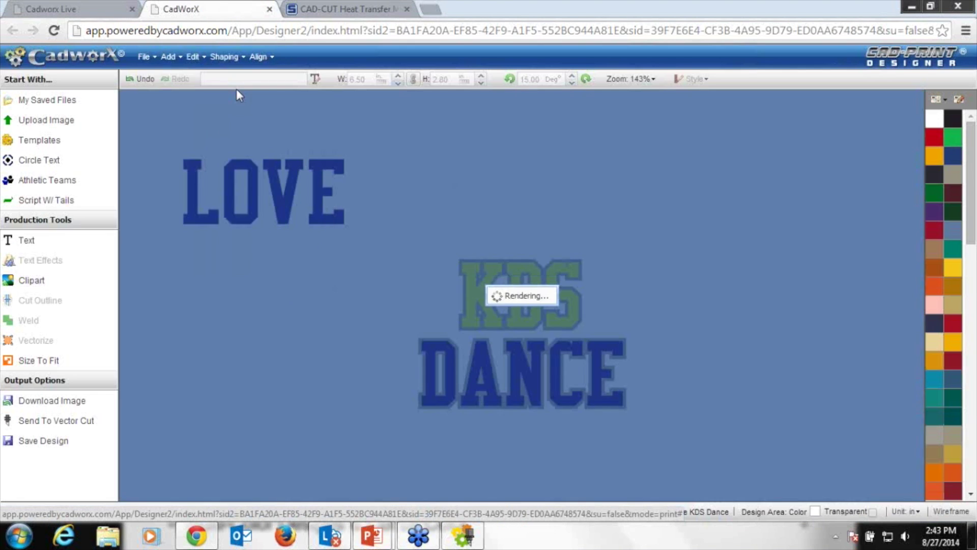
{"action": "left_click", "coordinate": [498, 202]}
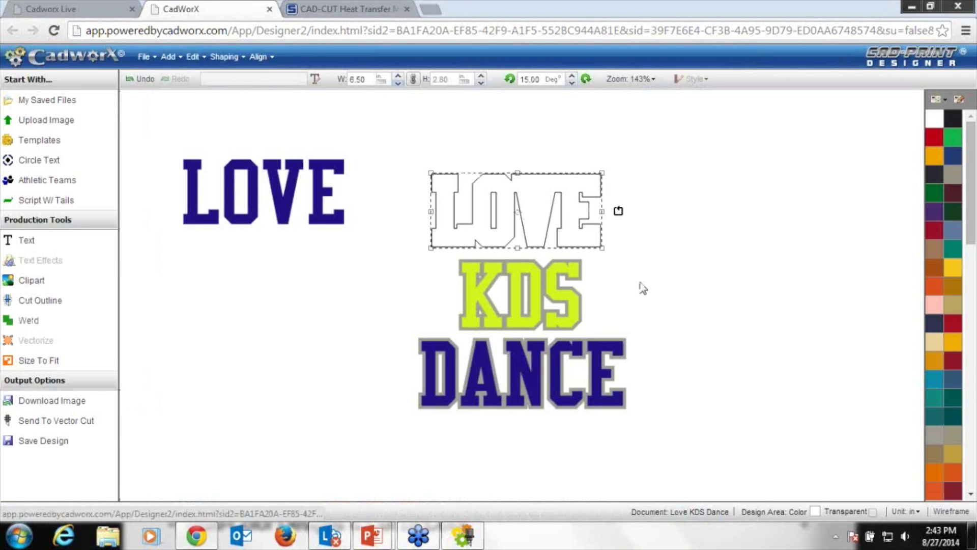
{"action": "left_click", "coordinate": [947, 176]}
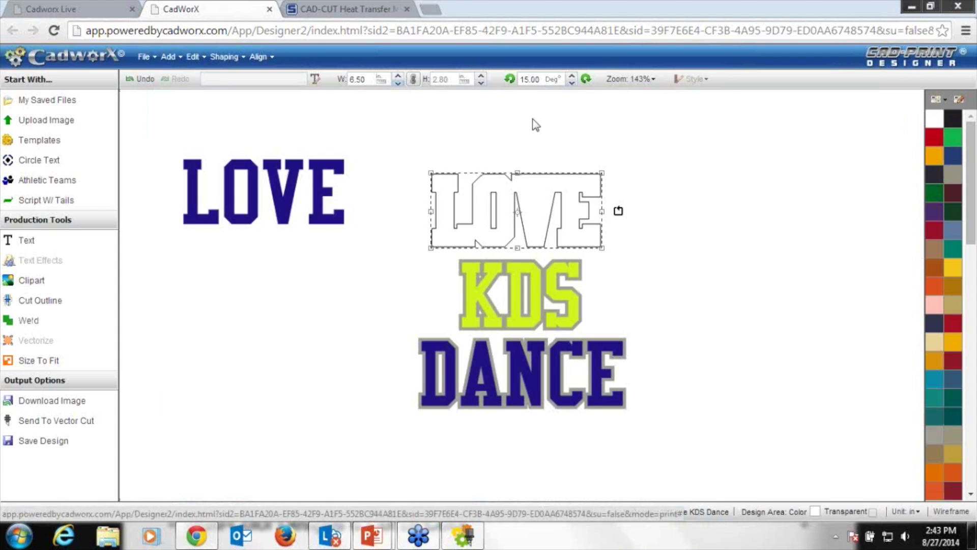
Move the blue LOVE letters back over the gray outline and bring them to the front.
{"action": "left_click", "coordinate": [304, 189]}
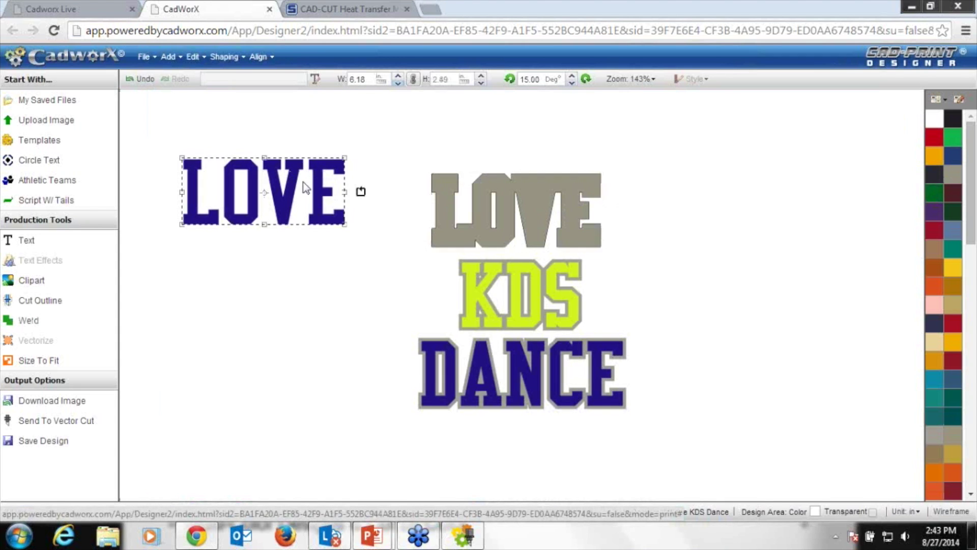
{"action": "left_click_drag", "start_coordinate": [289, 182], "coordinate": [541, 202]}
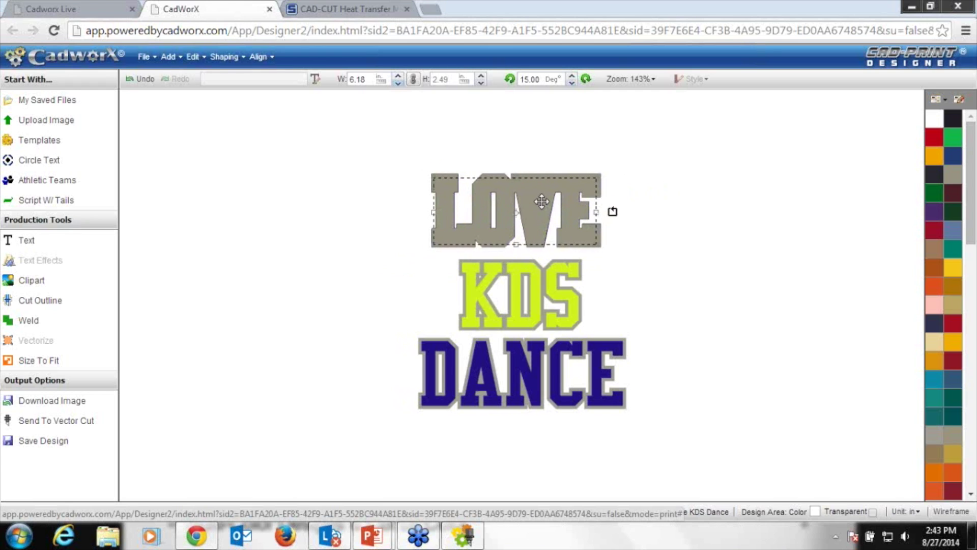
{"action": "left_click", "coordinate": [261, 57]}
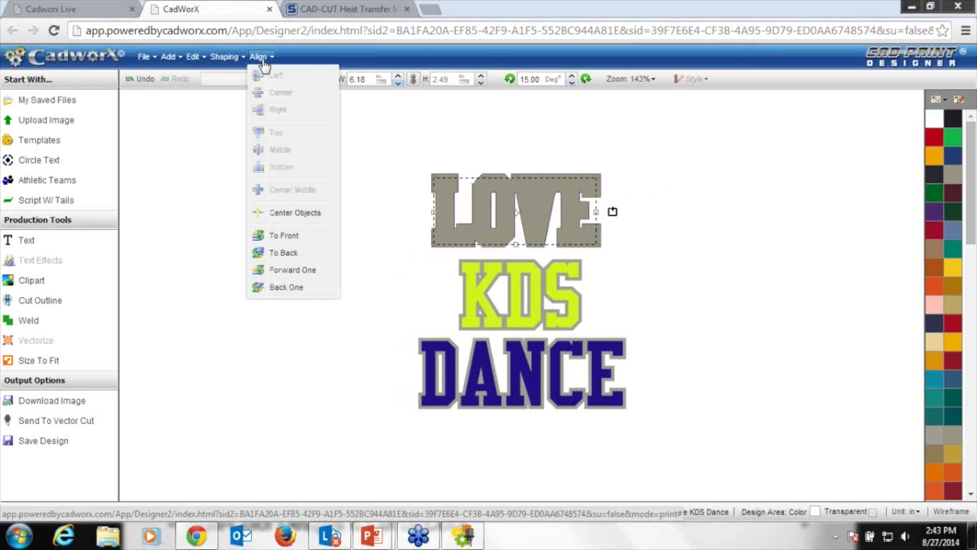
{"action": "left_click", "coordinate": [290, 236]}
{"action": "left_click", "coordinate": [506, 205]}
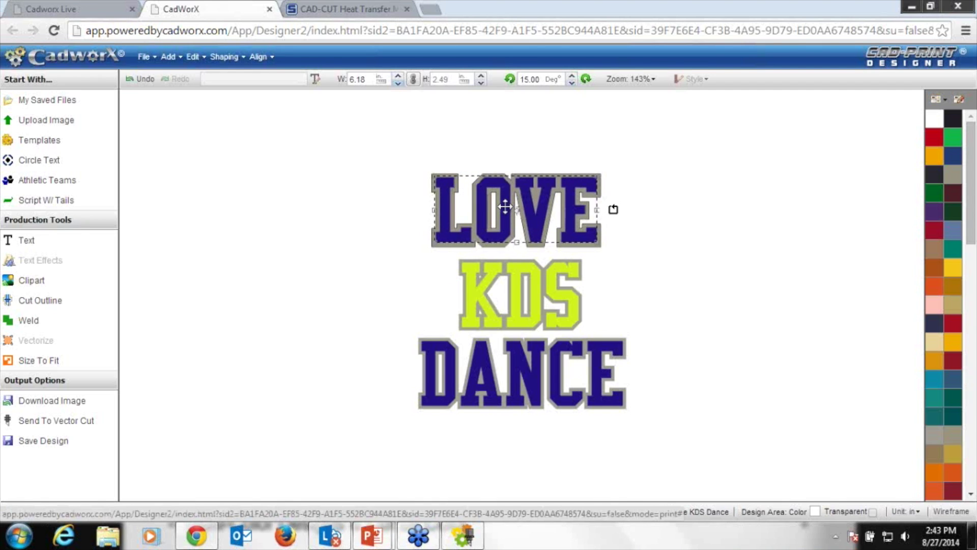
Align the blue LOVE letters and their gray outline with each other using Center and Middle.
{"action": "left_click_drag", "start_coordinate": [386, 123], "coordinate": [683, 260]}
{"action": "left_click", "coordinate": [270, 66]}
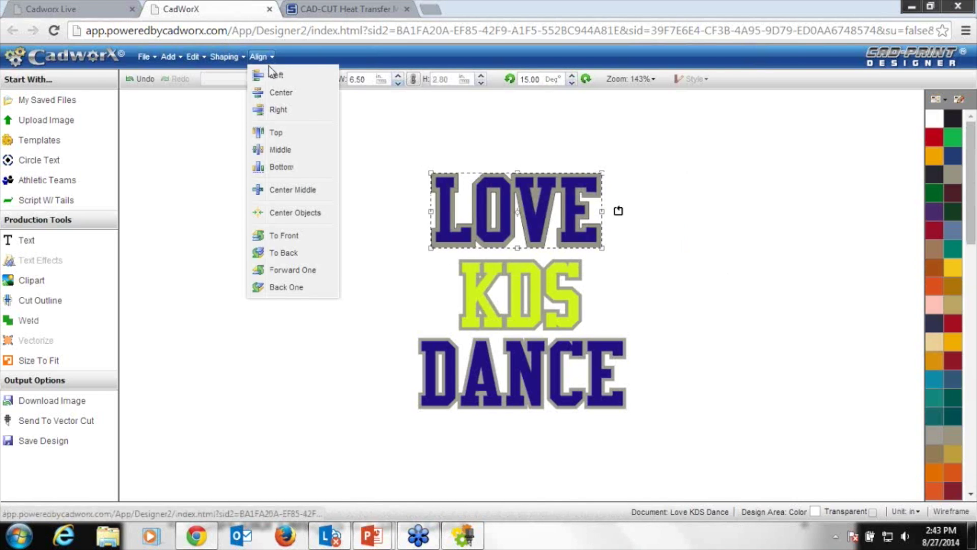
{"action": "left_click", "coordinate": [277, 92]}
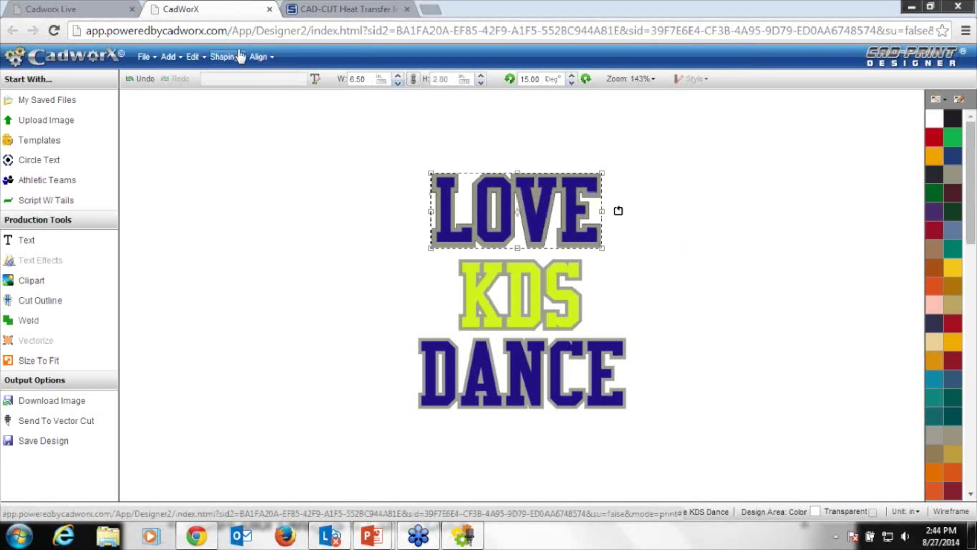
{"action": "left_click", "coordinate": [260, 57]}
{"action": "left_click", "coordinate": [278, 151]}
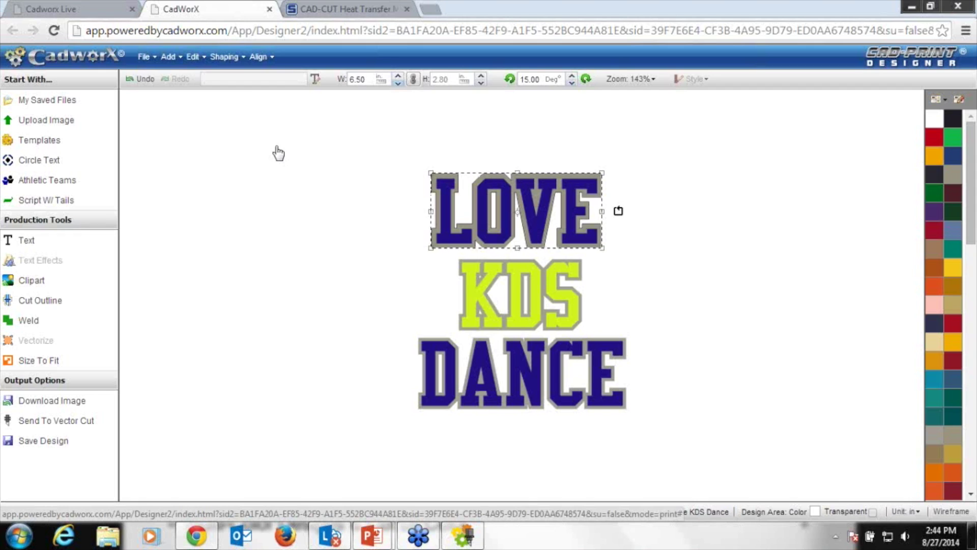
{"action": "left_click", "coordinate": [346, 253]}
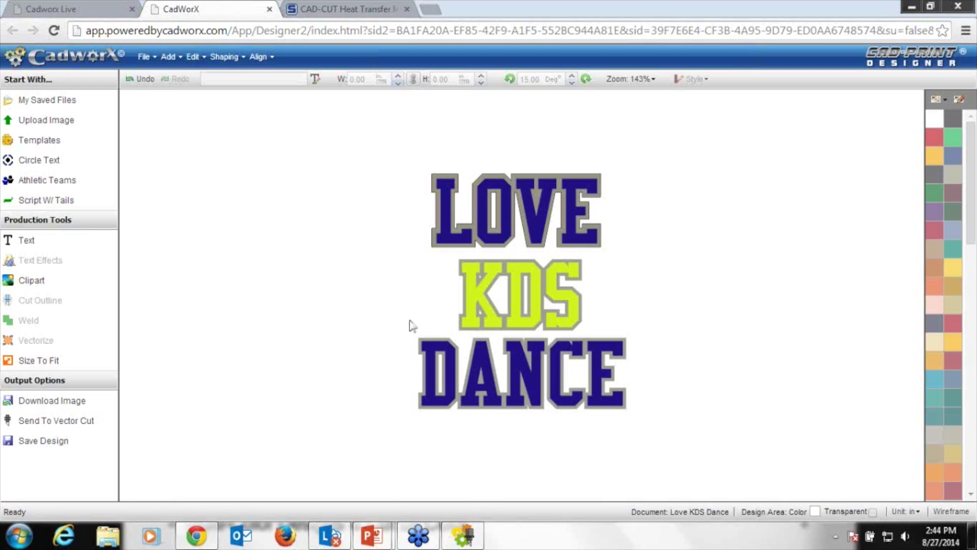
Nudge the blue LOVE letters slightly right and down over the gray outline.
{"action": "left_click_drag", "start_coordinate": [388, 148], "coordinate": [620, 253]}
{"action": "mouse_move", "coordinate": [444, 182]}
{"action": "left_mouse_down"}
{"action": "mouse_move", "coordinate": [551, 193]}
{"action": "mouse_move", "coordinate": [437, 190]}
{"action": "mouse_move", "coordinate": [445, 184]}
{"action": "left_mouse_up"}
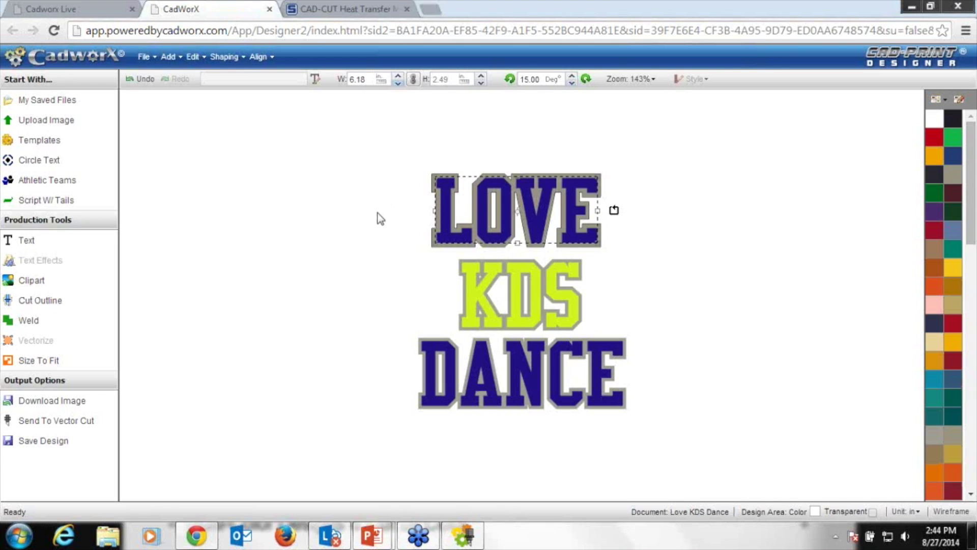
{"action": "left_click", "coordinate": [416, 305]}
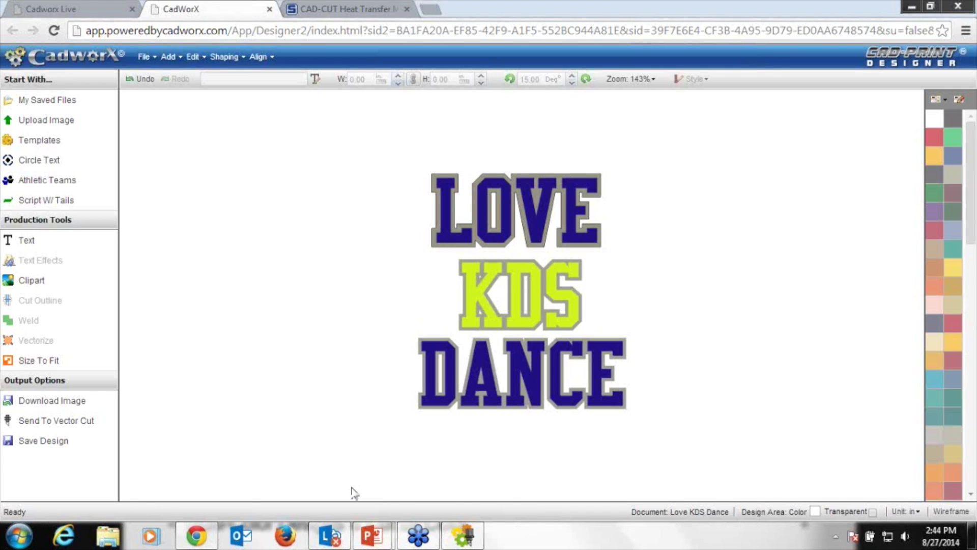
Switch to the PowerPoint slide show to view the Multi-Color Designs & Cut by Color slide, and return to the CadWorX design.
{"action": "mouse_move", "coordinate": [381, 535]}
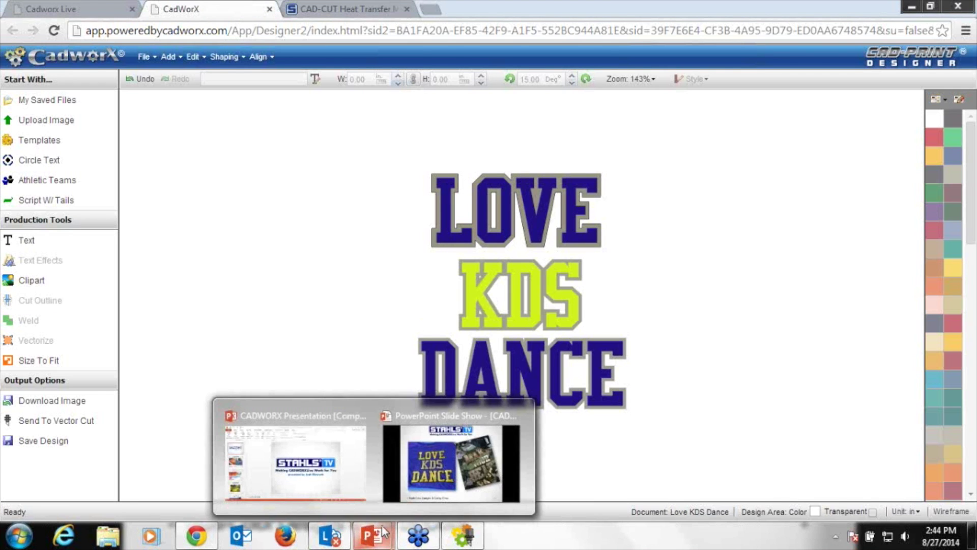
{"action": "left_click", "coordinate": [452, 460]}
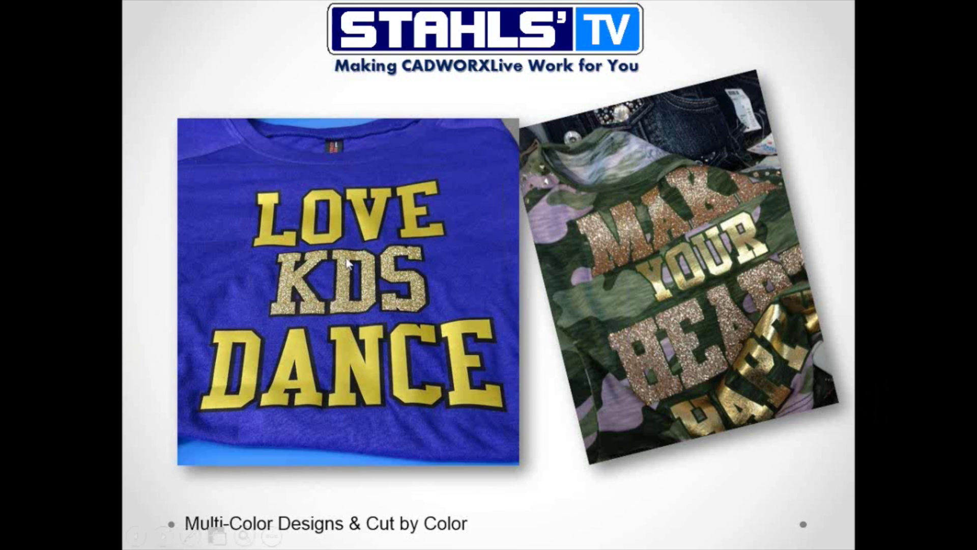
{"action": "key", "text": "super"}
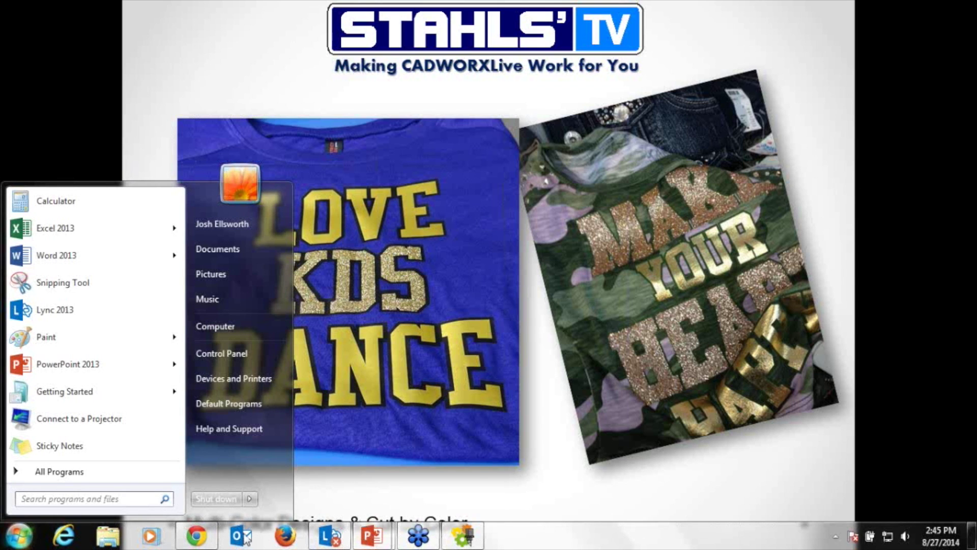
{"action": "left_click", "coordinate": [210, 539]}
Break the KDS text apart by colors to separate the lime-green letters from the gray outline.
{"action": "mouse_move", "coordinate": [477, 294]}
{"action": "left_mouse_down"}
{"action": "mouse_move", "coordinate": [436, 294]}
{"action": "mouse_move", "coordinate": [481, 287]}
{"action": "left_mouse_up"}
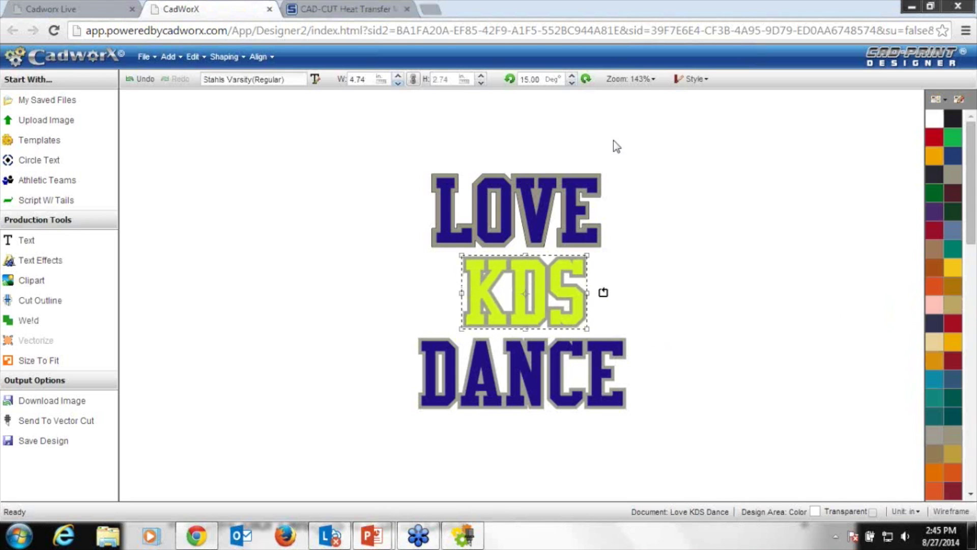
{"action": "left_click", "coordinate": [645, 79]}
{"action": "left_click", "coordinate": [651, 135]}
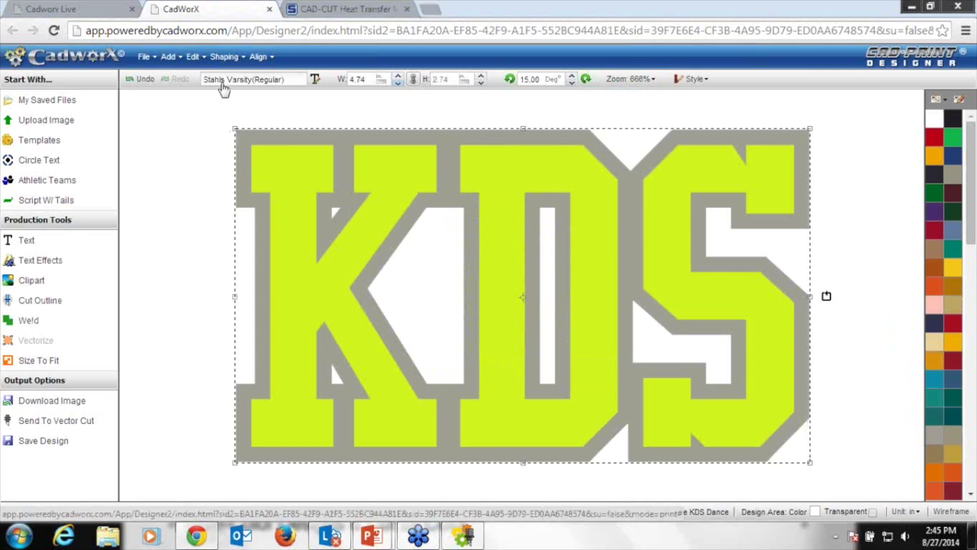
{"action": "left_click", "coordinate": [226, 57]}
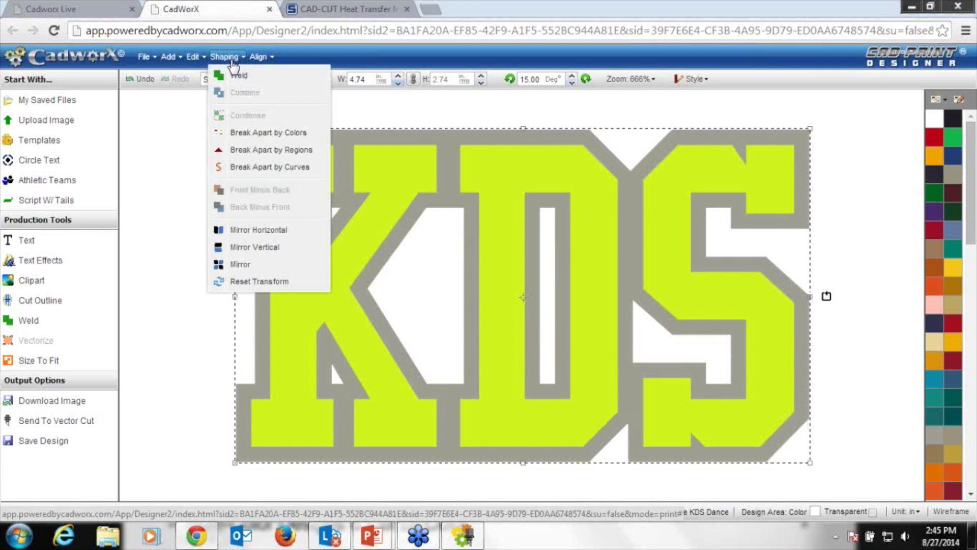
{"action": "left_click", "coordinate": [269, 135]}
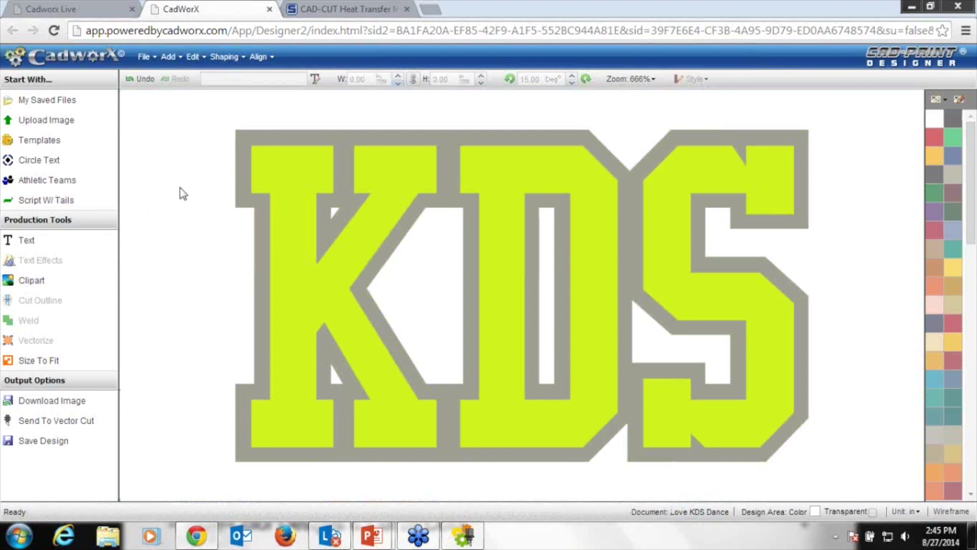
Try moving the lime-green KDS letters to the right off their gray outline, and undo the move.
{"action": "left_click_drag", "start_coordinate": [278, 158], "coordinate": [377, 157]}
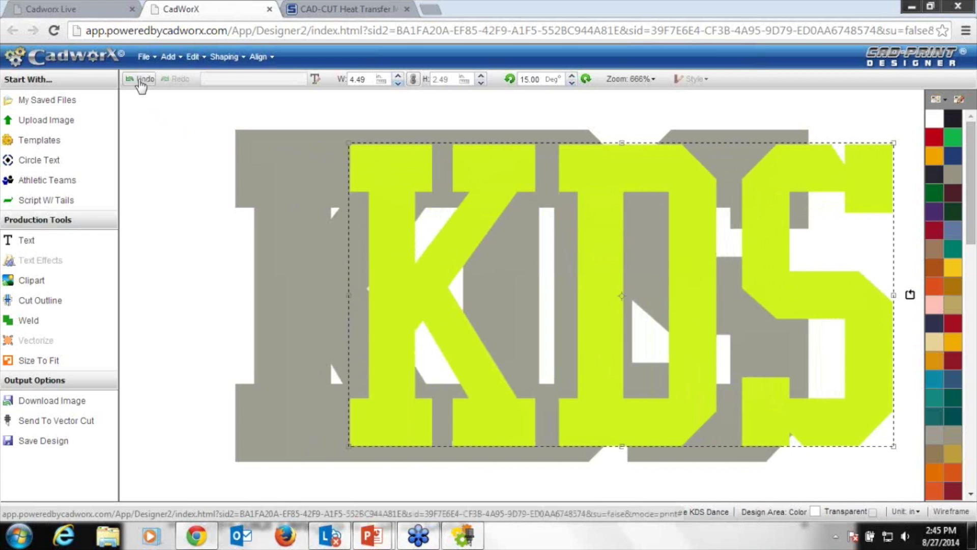
{"action": "left_click", "coordinate": [140, 81]}
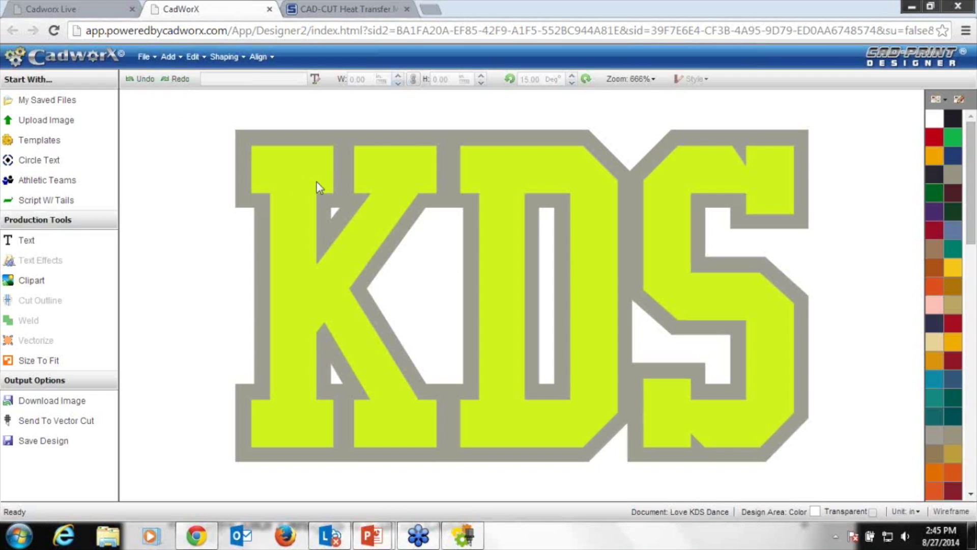
Duplicate the lime-green KDS letters and place the copy below the original KDS.
{"action": "left_click", "coordinate": [266, 181]}
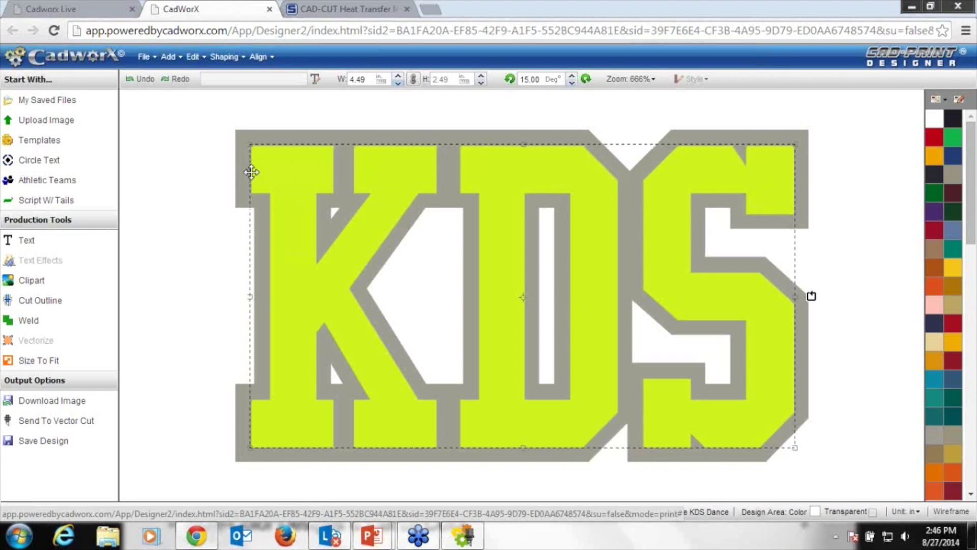
{"action": "left_click", "coordinate": [194, 57]}
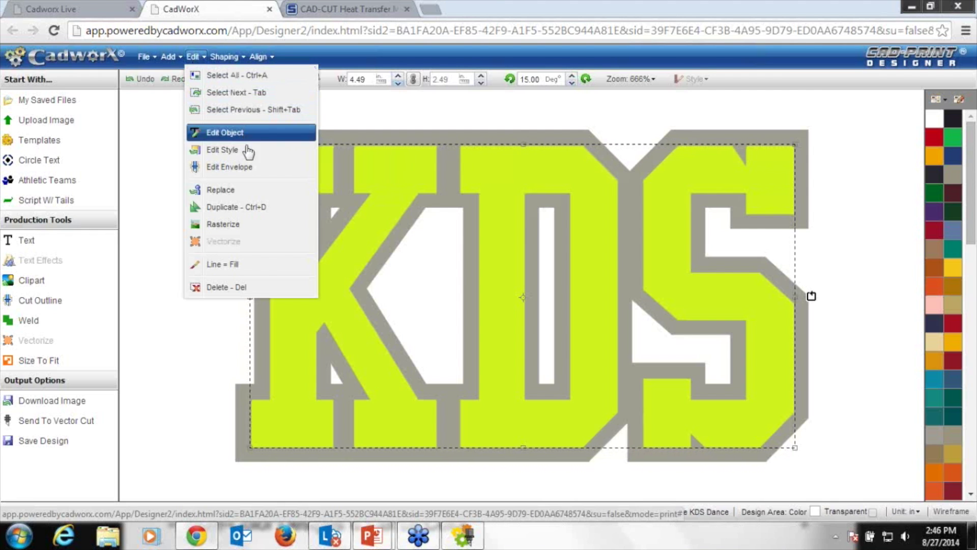
{"action": "left_click", "coordinate": [227, 207]}
{"action": "left_click_drag", "start_coordinate": [496, 253], "coordinate": [409, 495]}
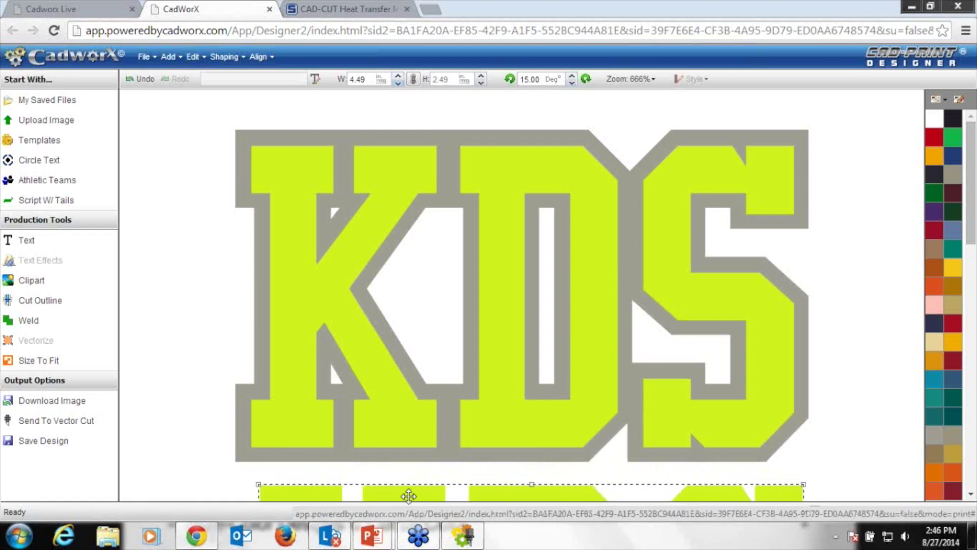
{"action": "left_click", "coordinate": [203, 400]}
Combine the original KDS letters with their gray outline and make the design area transparent.
{"action": "left_click_drag", "start_coordinate": [299, 423], "coordinate": [861, 109]}
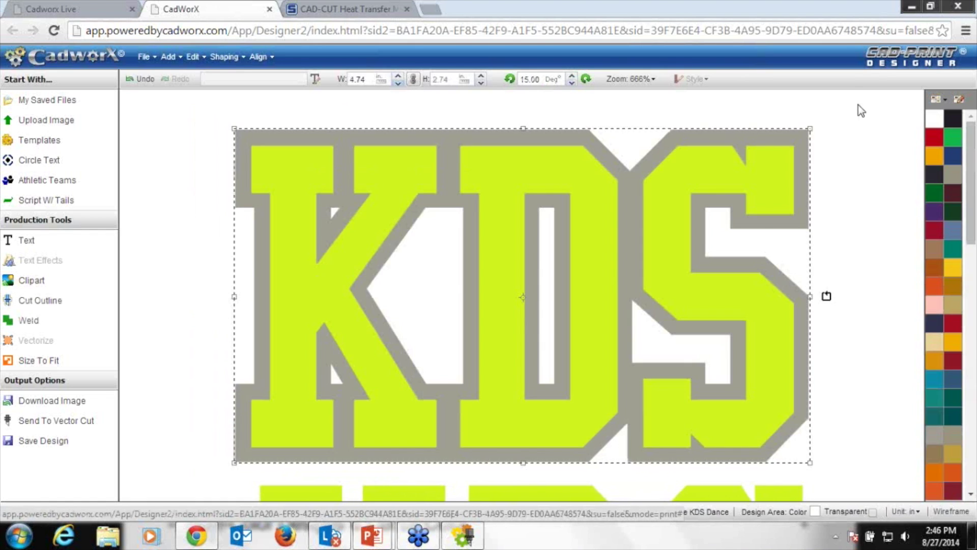
{"action": "left_click", "coordinate": [224, 57]}
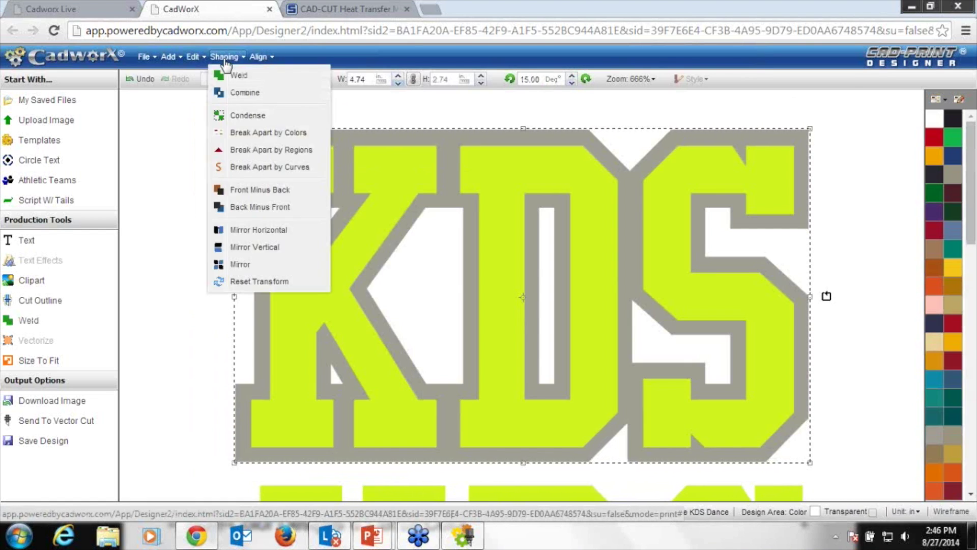
{"action": "left_click", "coordinate": [246, 93]}
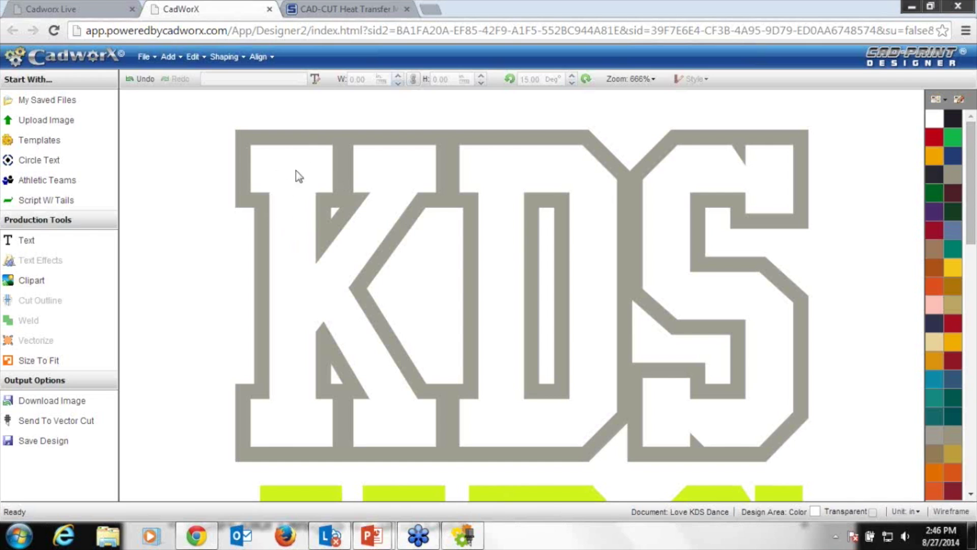
{"action": "left_click", "coordinate": [874, 512]}
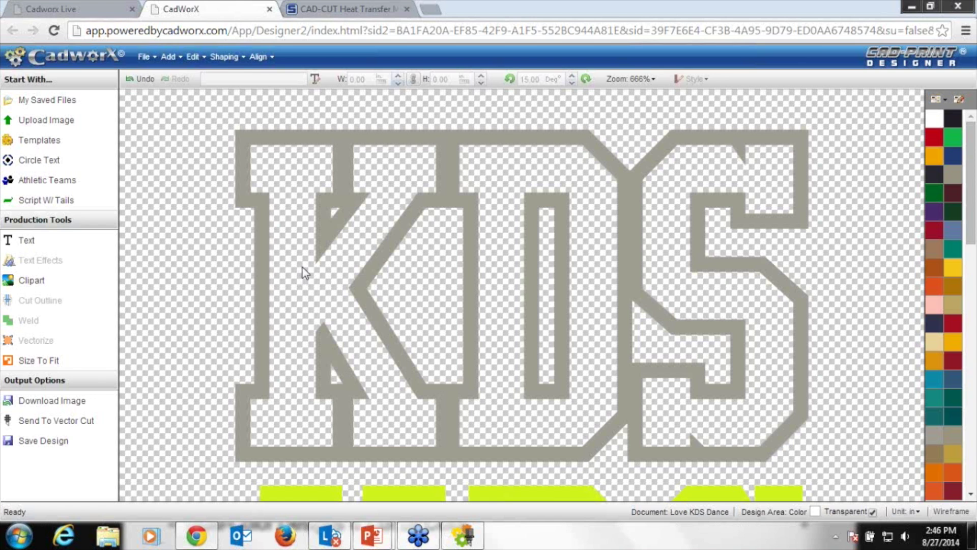
Try placing the duplicate lime-green KDS letters over the combined outline, and undo back to the uncombined letters.
{"action": "left_click_drag", "start_coordinate": [314, 504], "coordinate": [301, 156]}
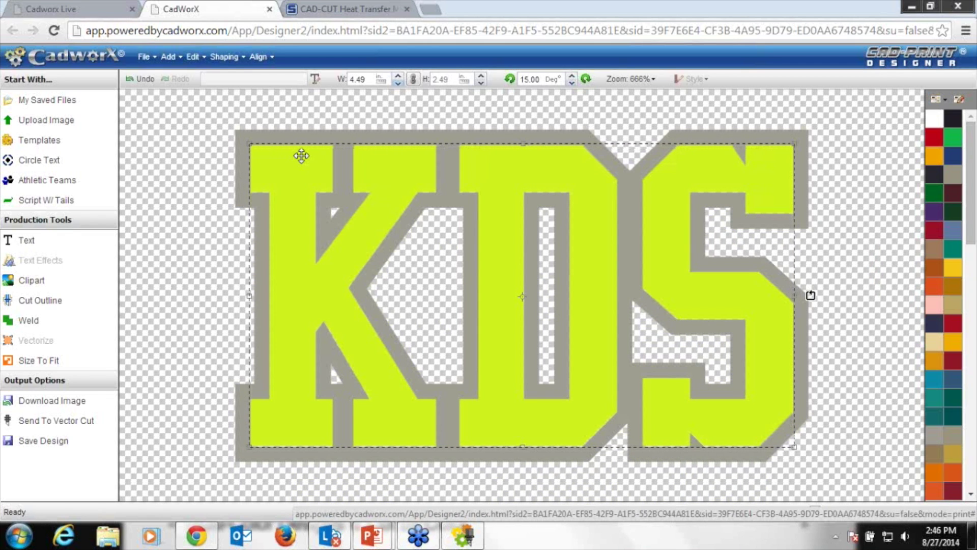
{"action": "left_click_drag", "start_coordinate": [301, 156], "coordinate": [303, 156]}
{"action": "double_click", "coordinate": [302, 157]}
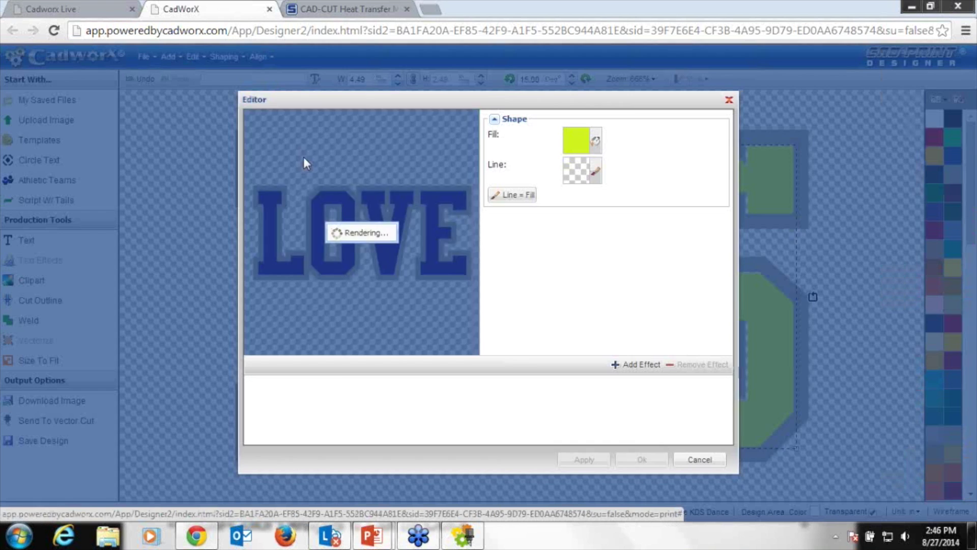
{"action": "left_click", "coordinate": [709, 454]}
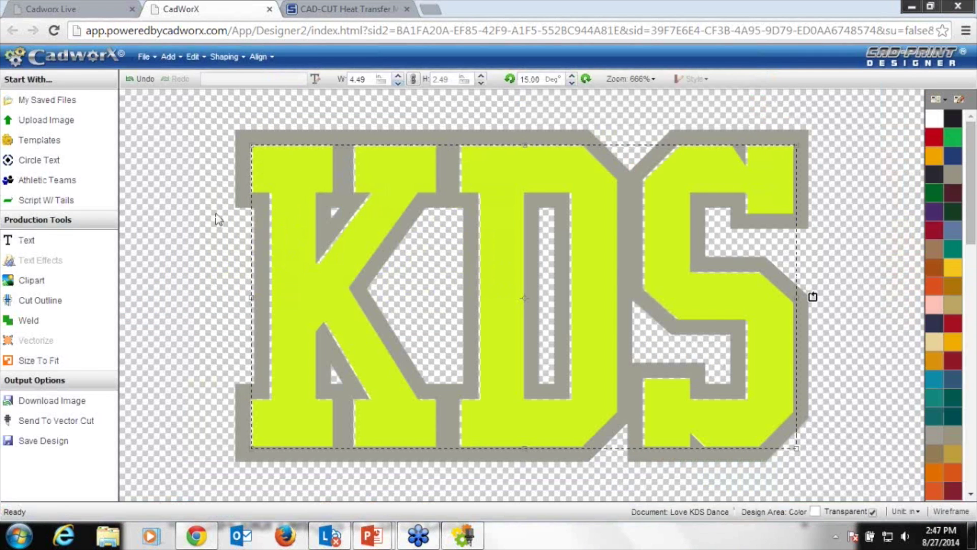
{"action": "left_click", "coordinate": [139, 82]}
{"action": "left_click", "coordinate": [139, 81]}
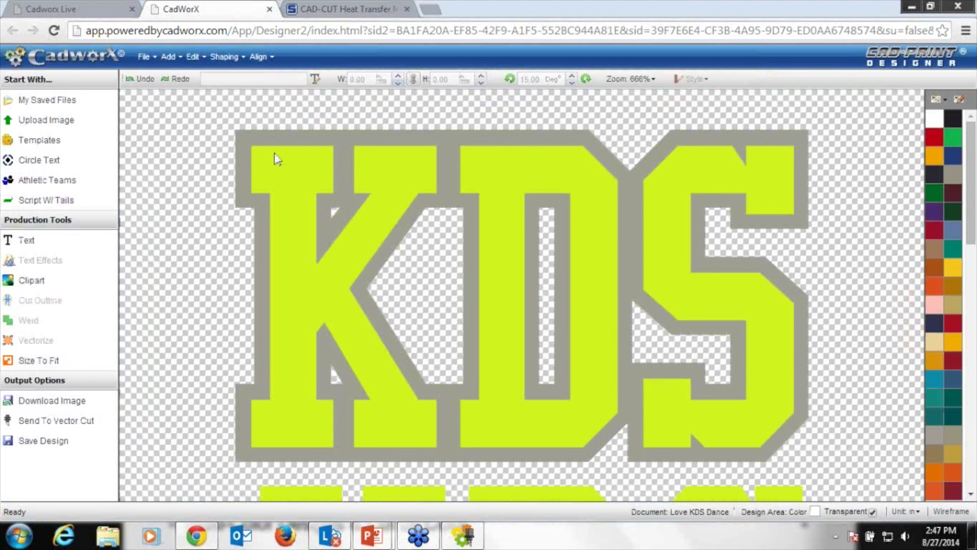
Add the Inside Contour effect to the original lime-green KDS letters.
{"action": "left_click", "coordinate": [274, 153]}
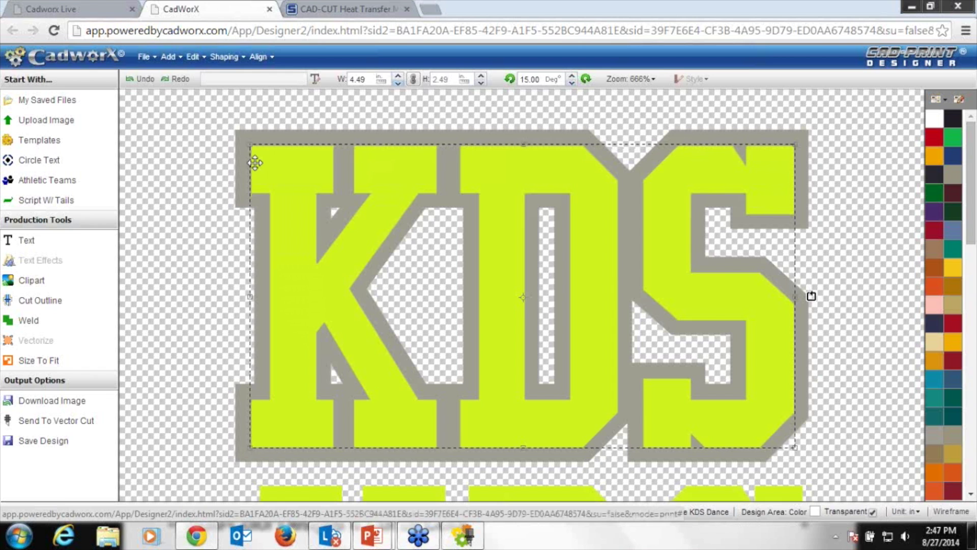
{"action": "double_click", "coordinate": [277, 163]}
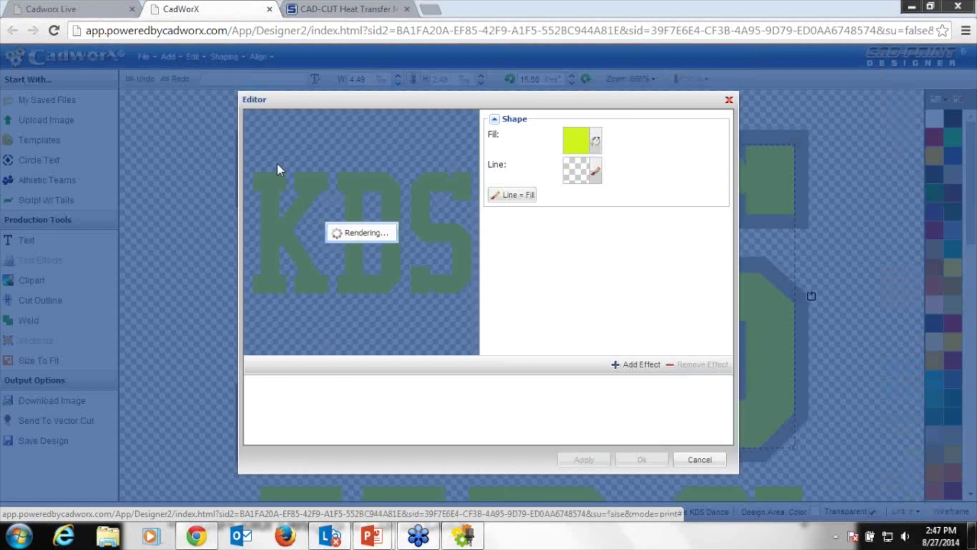
{"action": "left_click", "coordinate": [641, 365]}
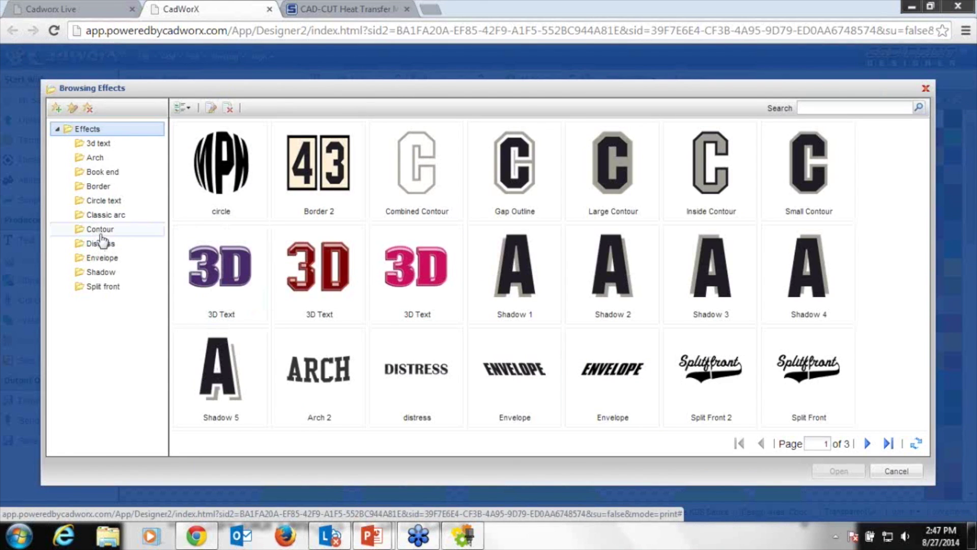
{"action": "left_click", "coordinate": [100, 232]}
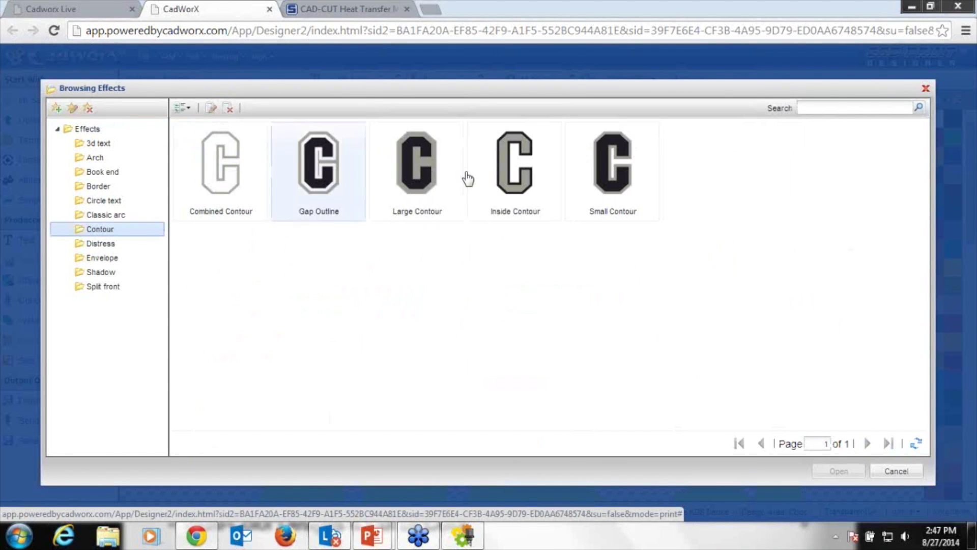
{"action": "left_click", "coordinate": [515, 176]}
{"action": "left_click", "coordinate": [841, 473]}
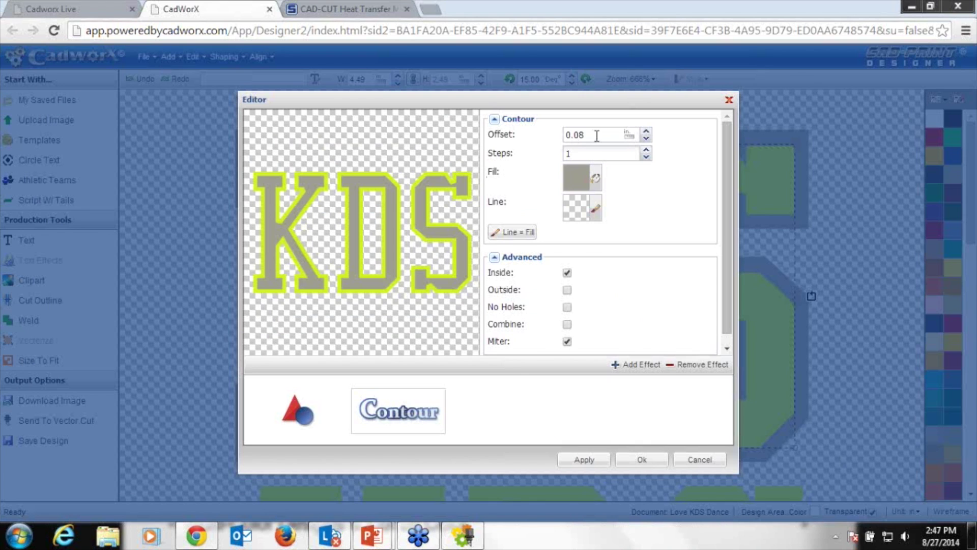
Set the KDS inside contour's offset to 0.03 and apply the effect.
{"action": "key", "text": "BackSpace"}
{"action": "type", "text": "3"}
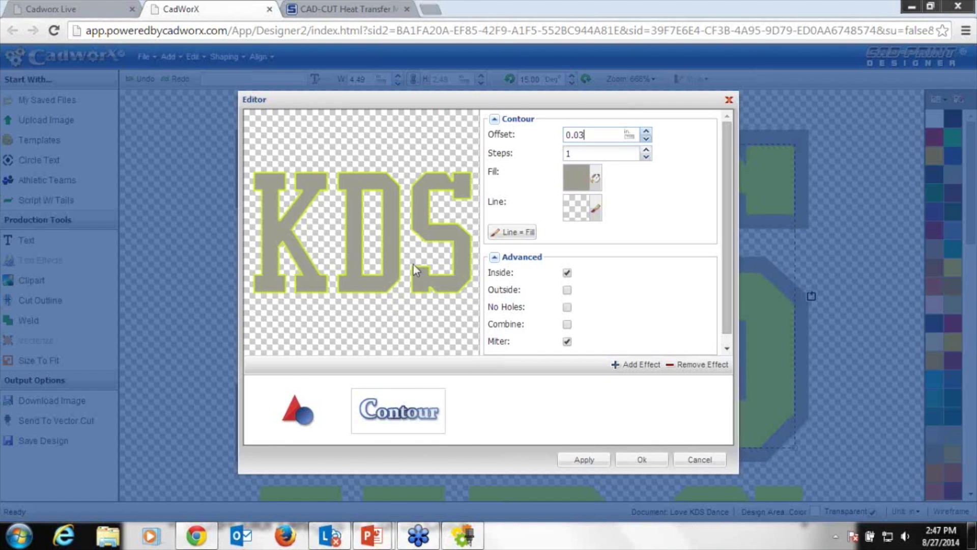
{"action": "left_click", "coordinate": [640, 461]}
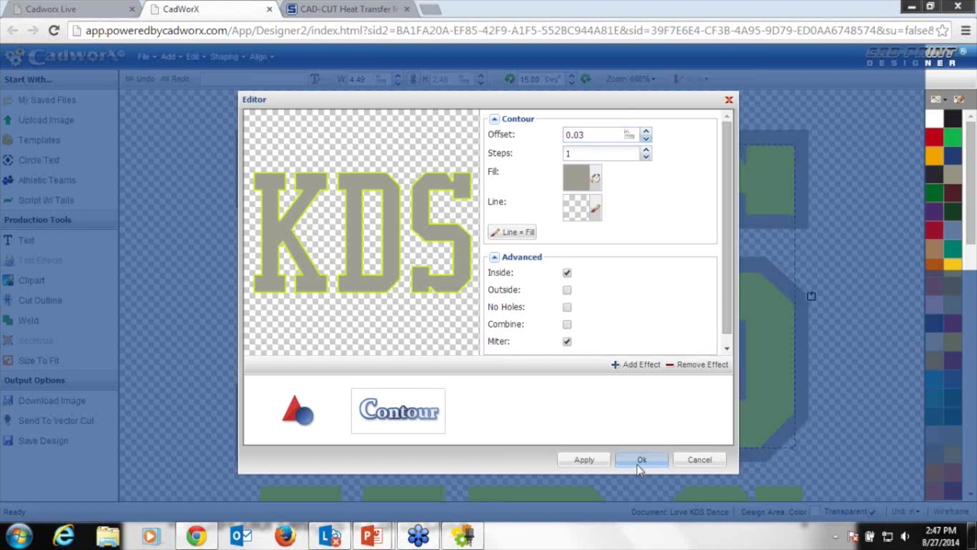
Break the contoured KDS letters apart by colors and move the lime-green layer down below the gray outline.
{"action": "left_click", "coordinate": [298, 260]}
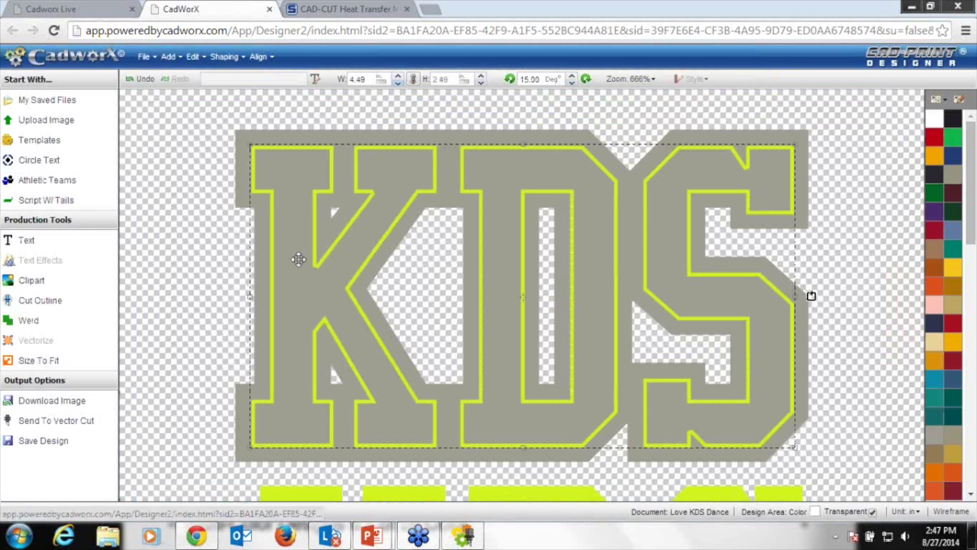
{"action": "left_click", "coordinate": [224, 57]}
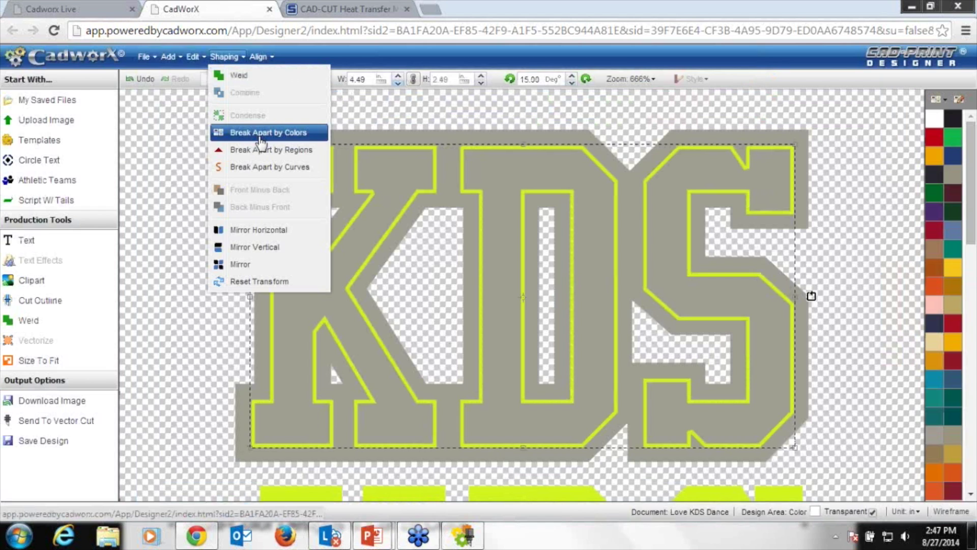
{"action": "left_click", "coordinate": [257, 133]}
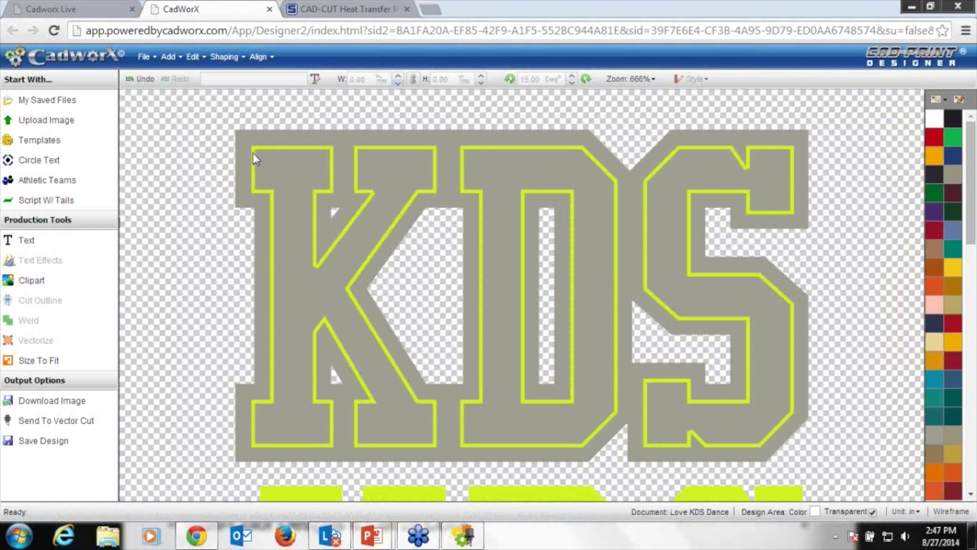
{"action": "left_click", "coordinate": [254, 159]}
{"action": "left_click_drag", "start_coordinate": [254, 159], "coordinate": [169, 484]}
{"action": "left_click", "coordinate": [175, 412]}
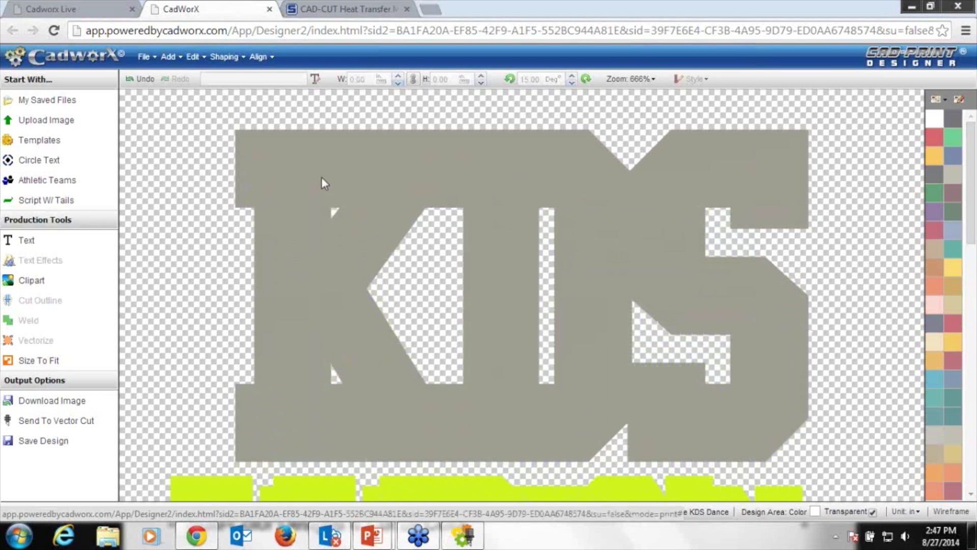
Fill the inner contour copy of the KDS letters with orange to distinguish it from the gray outline.
{"action": "left_click", "coordinate": [329, 194]}
{"action": "left_click", "coordinate": [934, 156]}
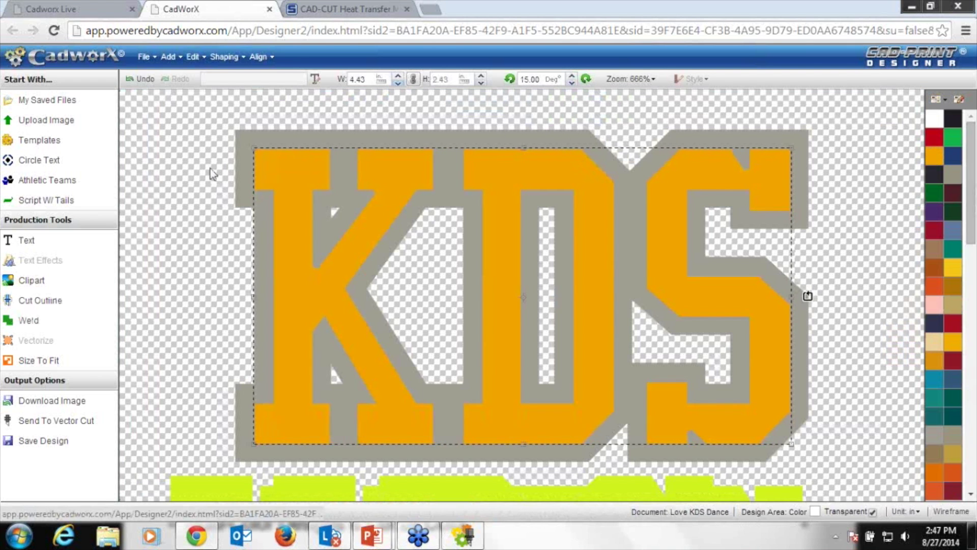
{"action": "left_click", "coordinate": [210, 169]}
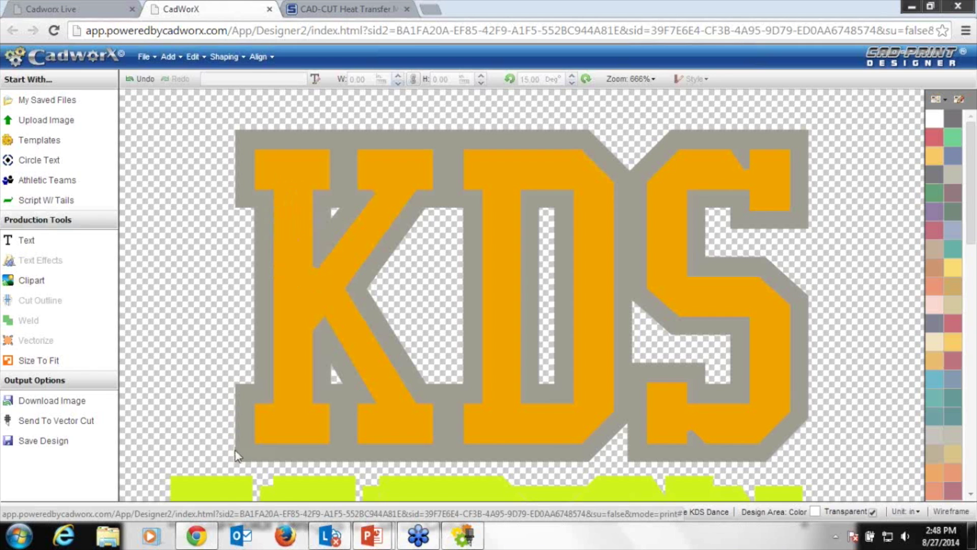
Combine the orange KDS letters with the gray outline behind them to knock out the letter shapes.
{"action": "left_click_drag", "start_coordinate": [209, 466], "coordinate": [865, 108]}
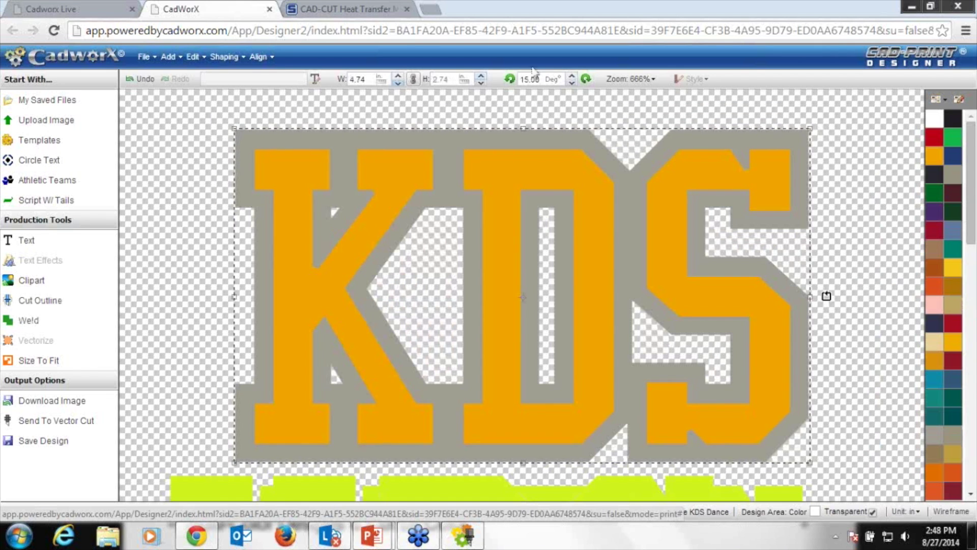
{"action": "left_click", "coordinate": [232, 58]}
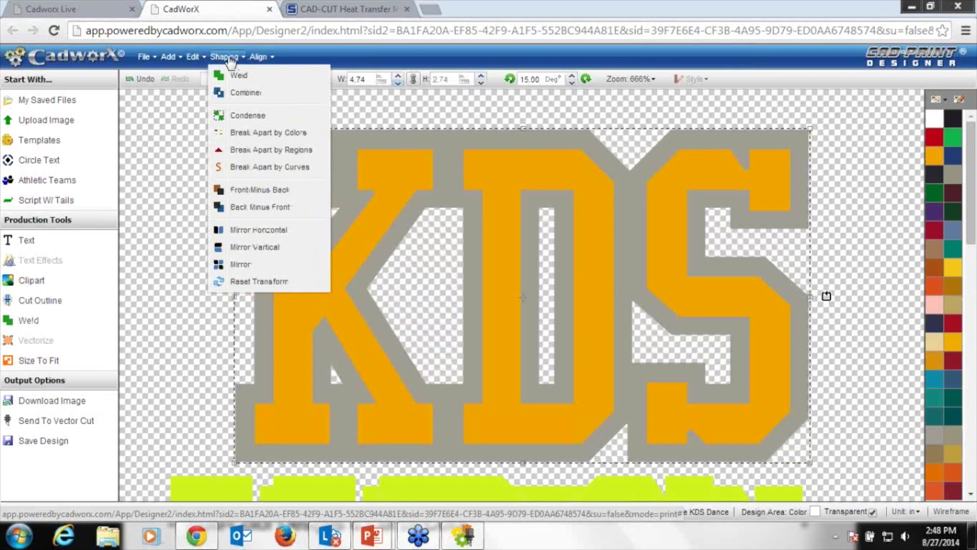
{"action": "left_click", "coordinate": [244, 94]}
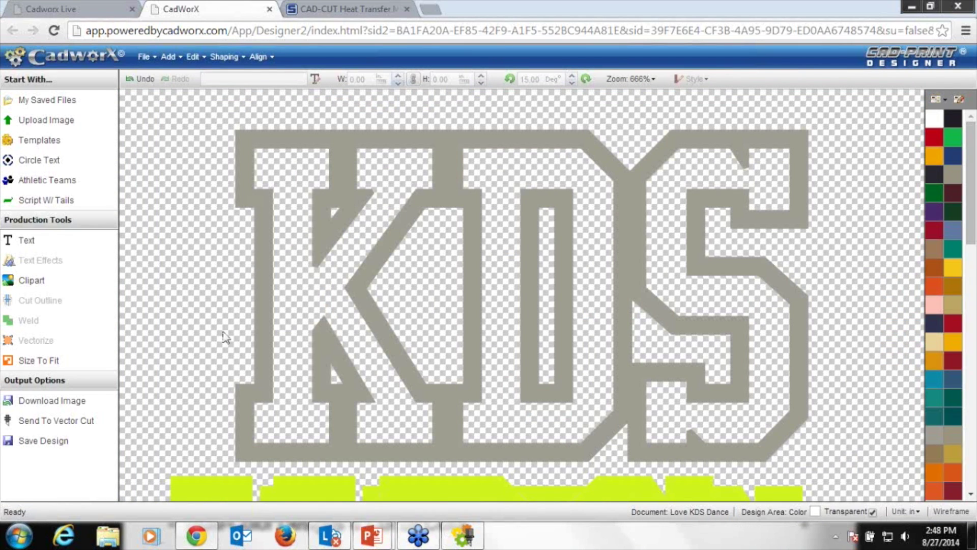
Move the lime-green KDS letters over the knocked-out gray outline, bring them to the front and align them within it.
{"action": "left_click_drag", "start_coordinate": [218, 489], "coordinate": [246, 192]}
{"action": "double_click", "coordinate": [247, 192]}
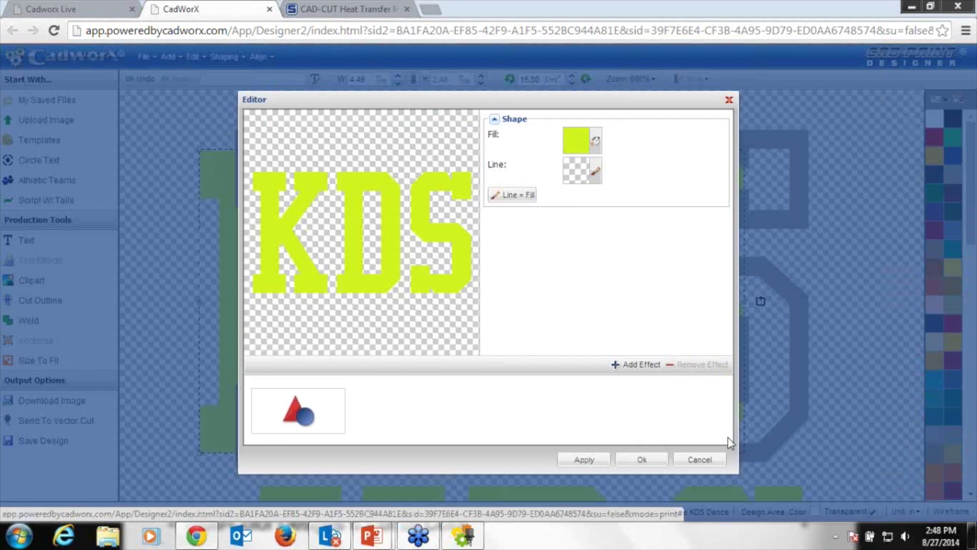
{"action": "left_click", "coordinate": [711, 457]}
{"action": "left_click", "coordinate": [260, 57]}
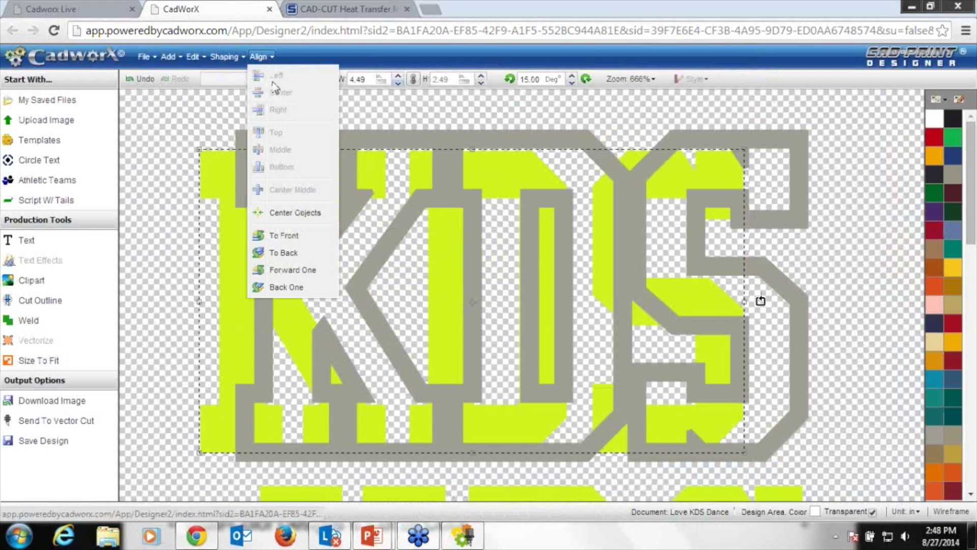
{"action": "left_click", "coordinate": [284, 236]}
{"action": "left_click_drag", "start_coordinate": [267, 233], "coordinate": [289, 235]}
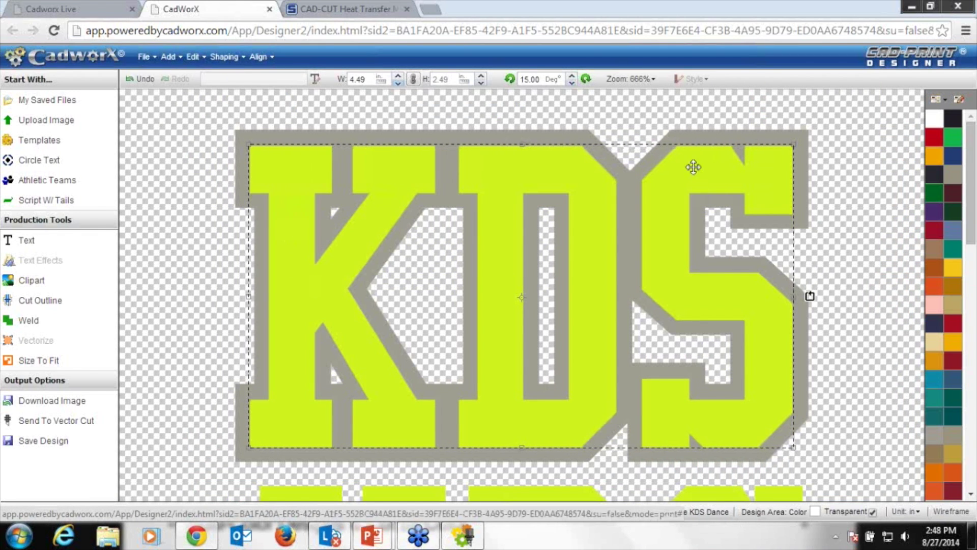
Switch to the PowerPoint presentation to view the Multi-Color Designs & Cut by Color slide.
{"action": "left_click", "coordinate": [949, 518]}
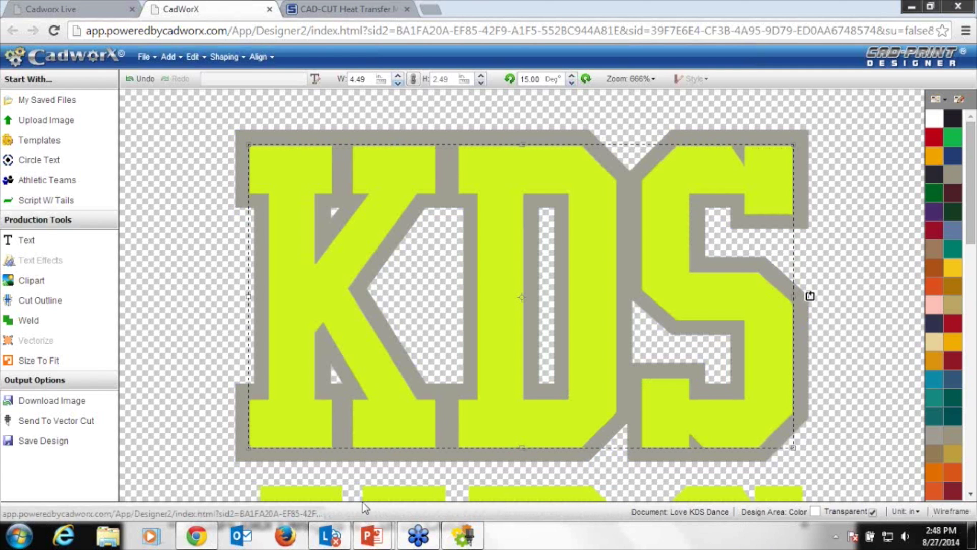
{"action": "mouse_move", "coordinate": [372, 535]}
{"action": "left_click", "coordinate": [458, 453]}
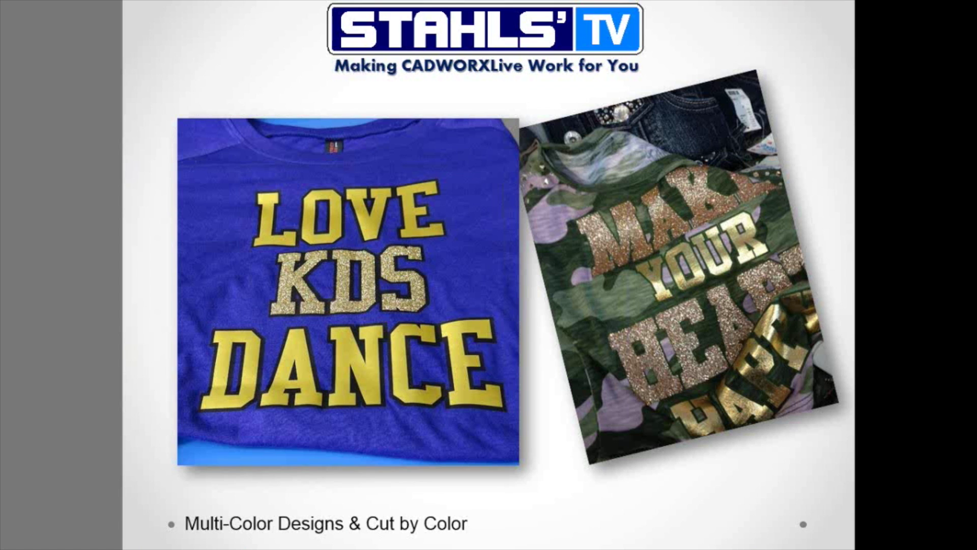
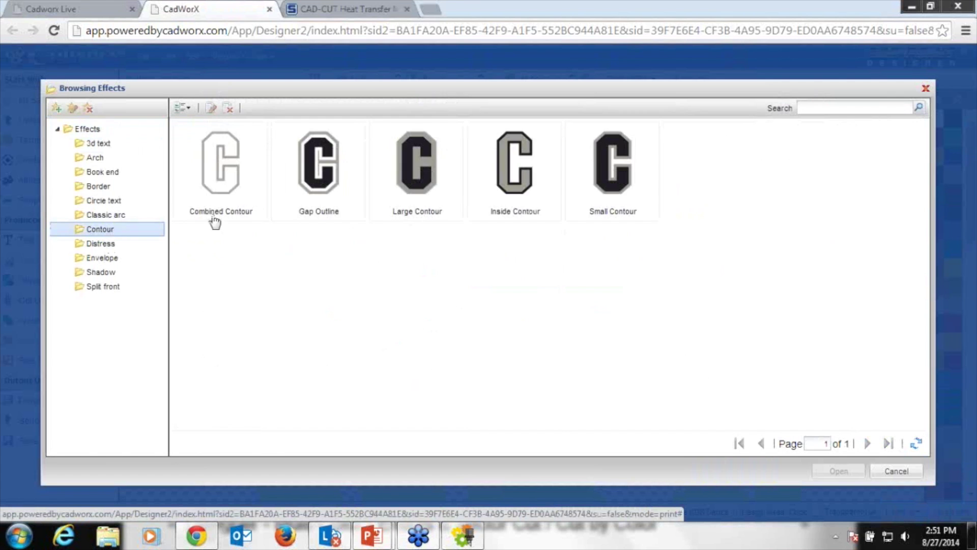
Try the Gap Outline contour effect on the lime-green KDS letters with a 0.05 offset, and cancel it.
{"action": "left_click", "coordinate": [322, 212]}
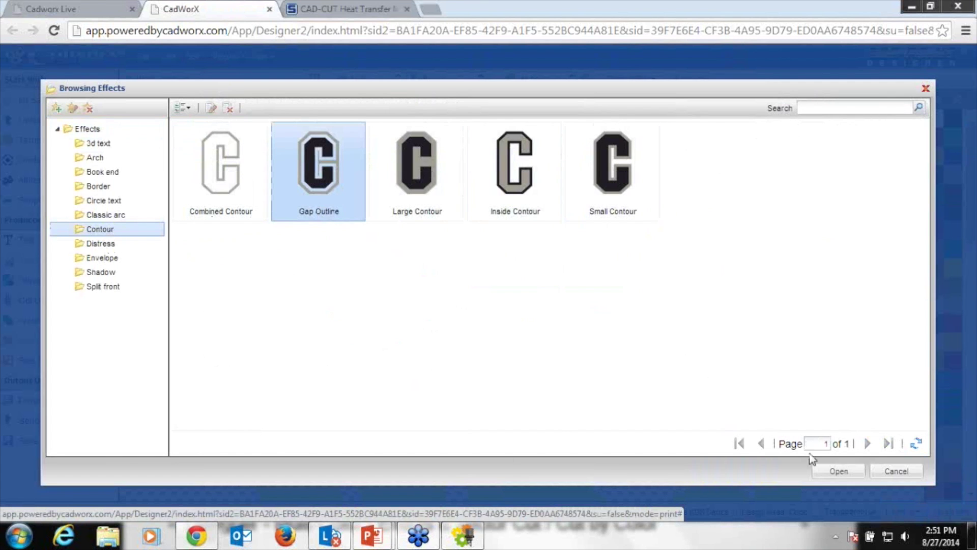
{"action": "left_click", "coordinate": [835, 471]}
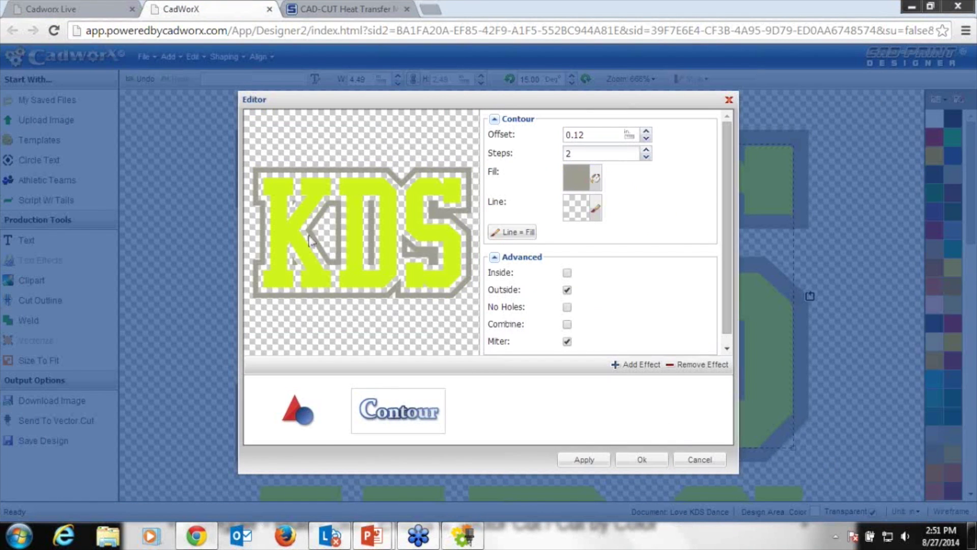
{"action": "key", "text": "BackSpace"}
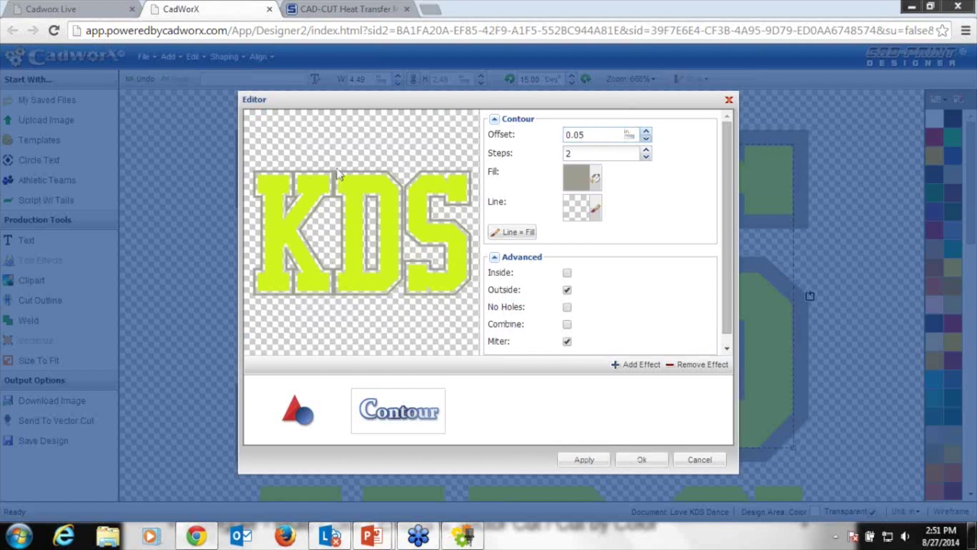
{"action": "left_click", "coordinate": [698, 460]}
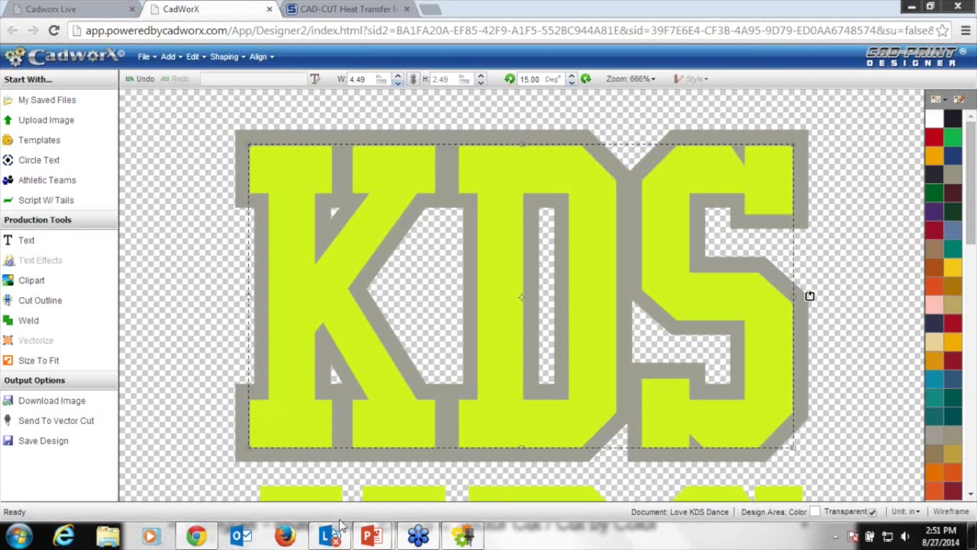
Switch to the running PowerPoint slide show and advance to the Trapping & Welding slide.
{"action": "mouse_move", "coordinate": [372, 536]}
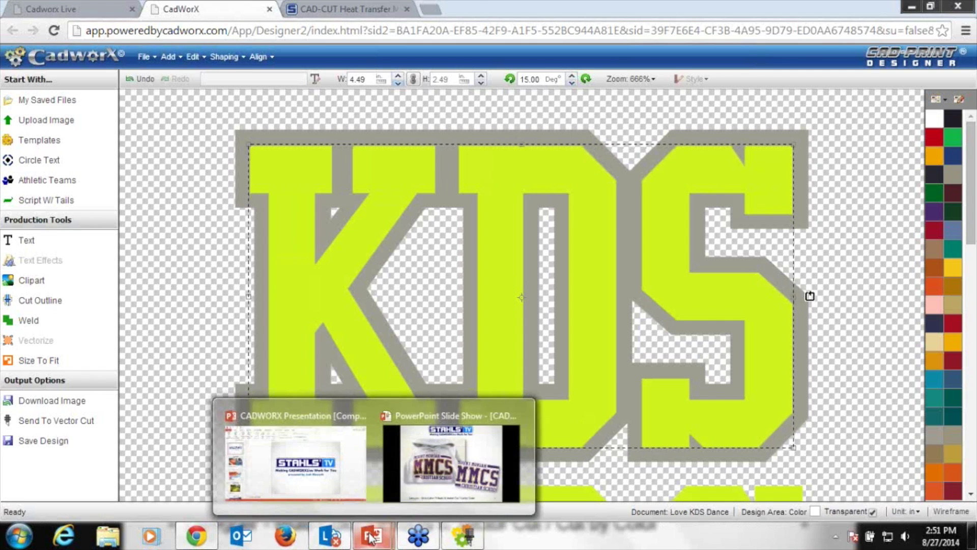
{"action": "left_click", "coordinate": [425, 462]}
{"action": "left_click", "coordinate": [360, 393]}
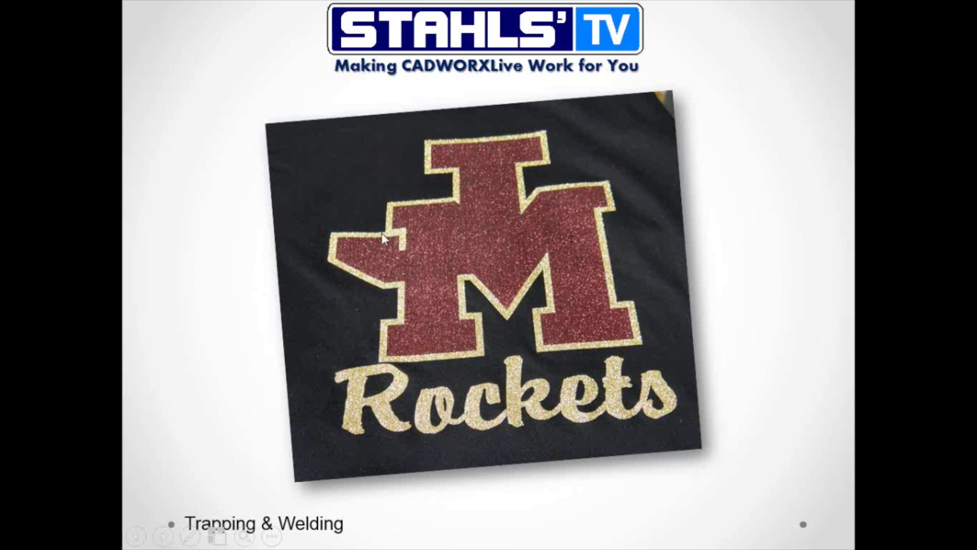
Return to the CadWorX designer in Chrome, deselect the lettering and fit the whole LOVE KDS DANCE design in view.
{"action": "key", "text": "super"}
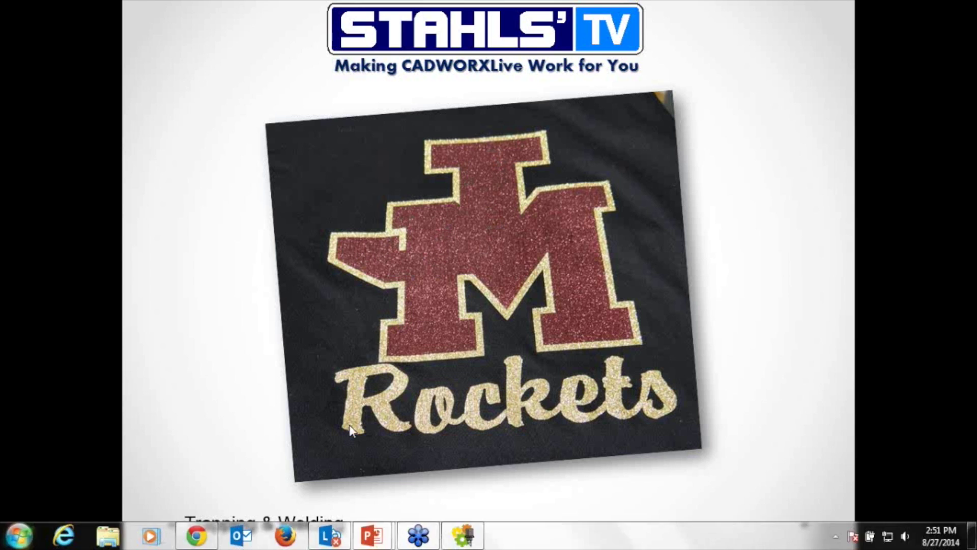
{"action": "left_click", "coordinate": [196, 535]}
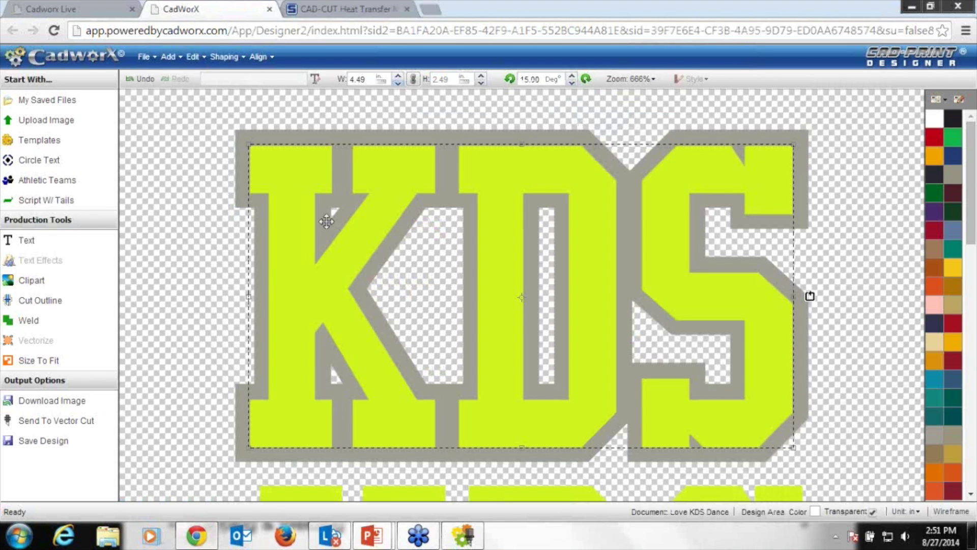
{"action": "left_click", "coordinate": [606, 80]}
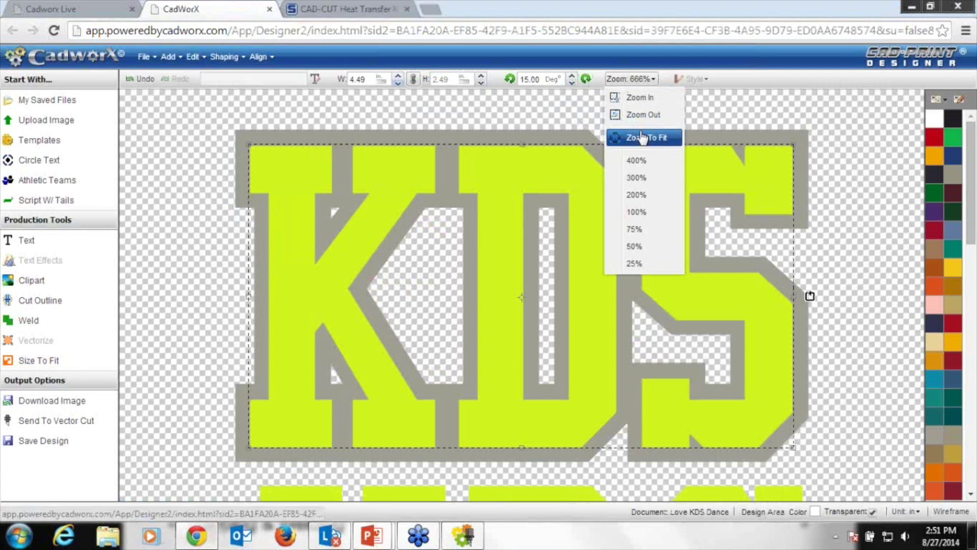
{"action": "left_click", "coordinate": [797, 122]}
{"action": "left_click", "coordinate": [630, 78]}
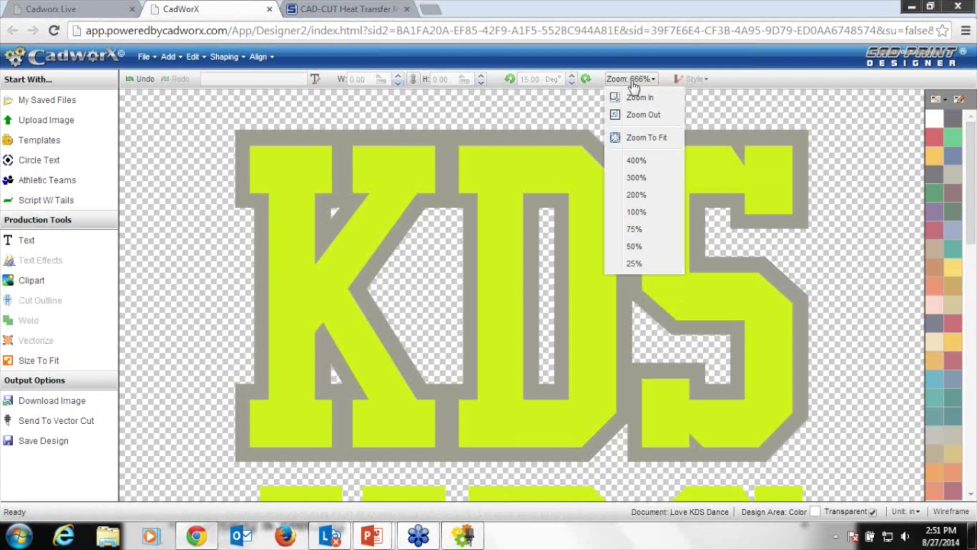
{"action": "left_click", "coordinate": [642, 138]}
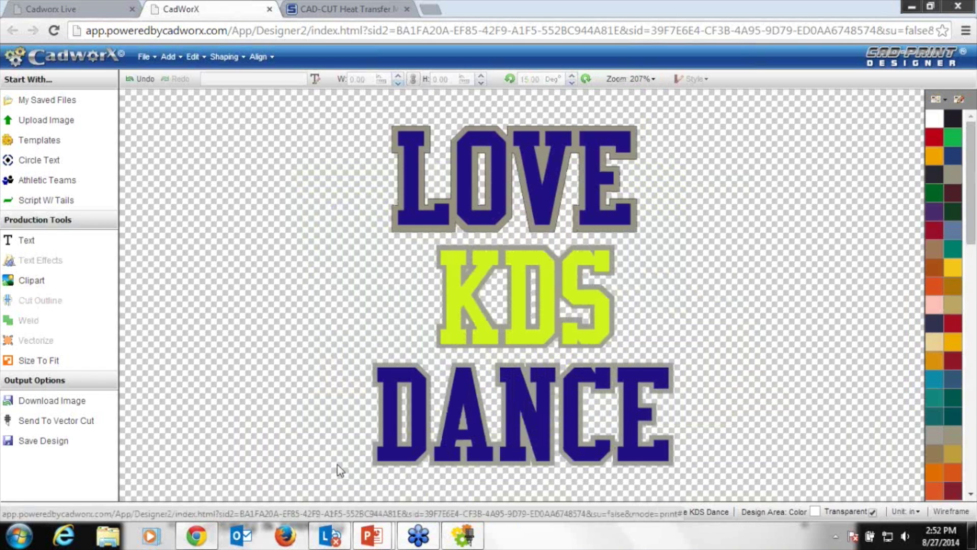
Move the DANCE text up and to the right until its outline meets the KDS outline, then deselect it.
{"action": "left_click_drag", "start_coordinate": [344, 469], "coordinate": [771, 341]}
{"action": "left_click_drag", "start_coordinate": [530, 413], "coordinate": [585, 398]}
{"action": "left_click", "coordinate": [388, 328]}
Move the blue LOVE lettering off to the right, then tilt its grey outline counterclockwise and overlap it with the KDS outline.
{"action": "left_click", "coordinate": [430, 181]}
{"action": "left_click_drag", "start_coordinate": [430, 181], "coordinate": [657, 206]}
{"action": "left_click", "coordinate": [634, 209]}
{"action": "left_click_drag", "start_coordinate": [652, 173], "coordinate": [659, 163]}
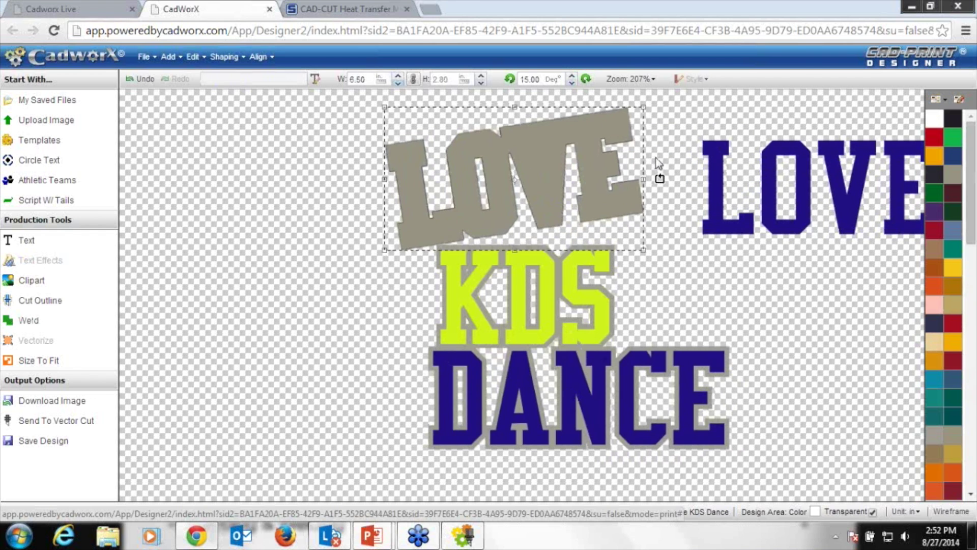
{"action": "left_click_drag", "start_coordinate": [550, 175], "coordinate": [523, 202]}
Move the green KDS lettering off its grey outline to the space beneath the blue LOVE lettering.
{"action": "left_click", "coordinate": [518, 317]}
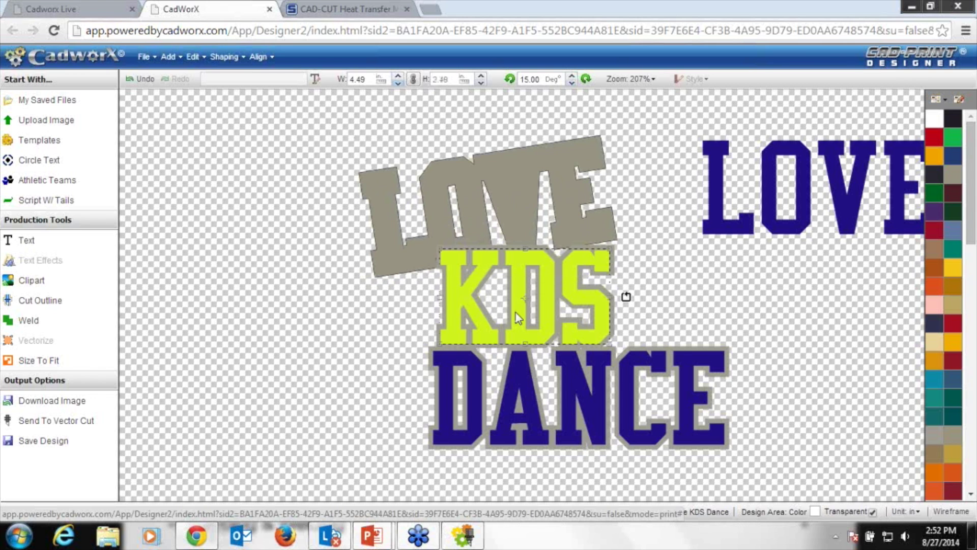
{"action": "left_click_drag", "start_coordinate": [518, 317], "coordinate": [779, 314]}
{"action": "double_click", "coordinate": [779, 314]}
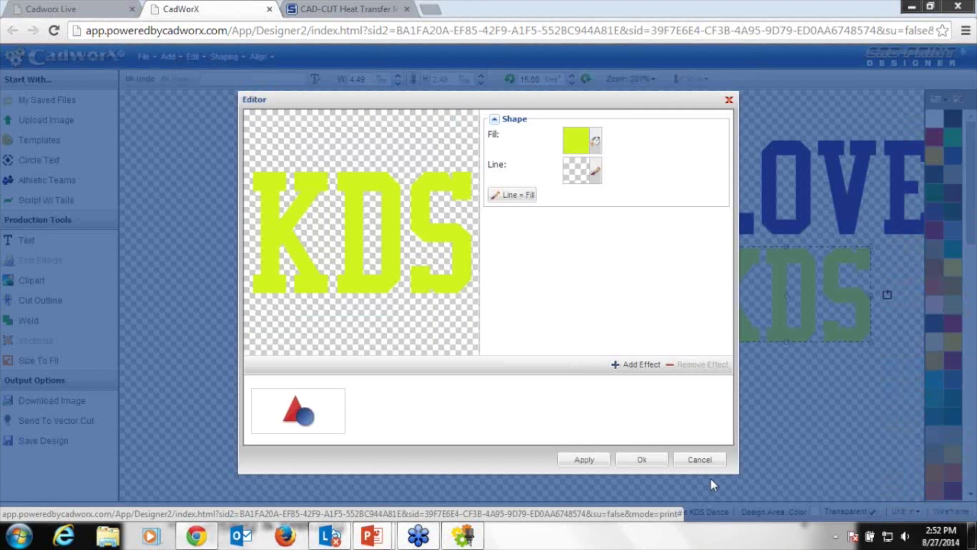
{"action": "left_click", "coordinate": [700, 460]}
{"action": "left_click", "coordinate": [592, 389]}
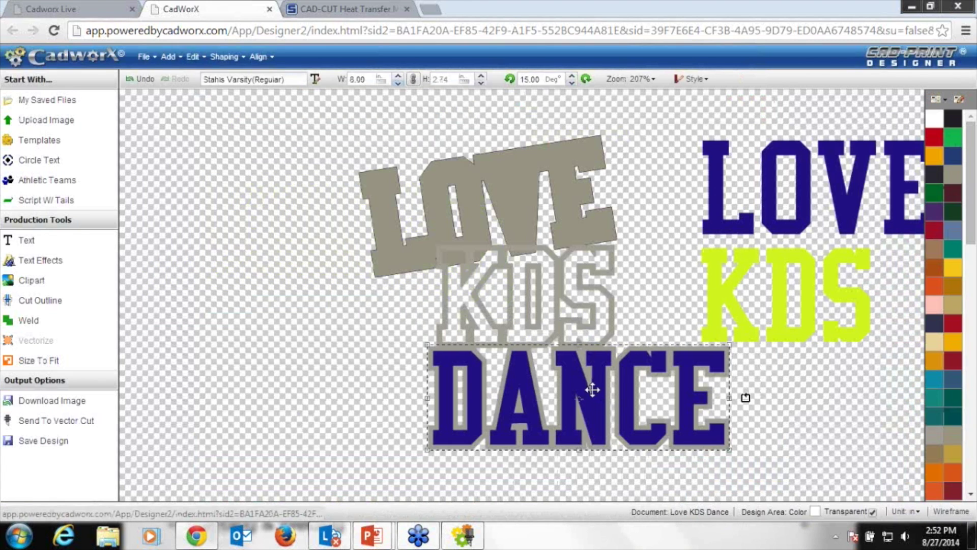
{"action": "left_click", "coordinate": [457, 271]}
{"action": "left_click", "coordinate": [369, 325]}
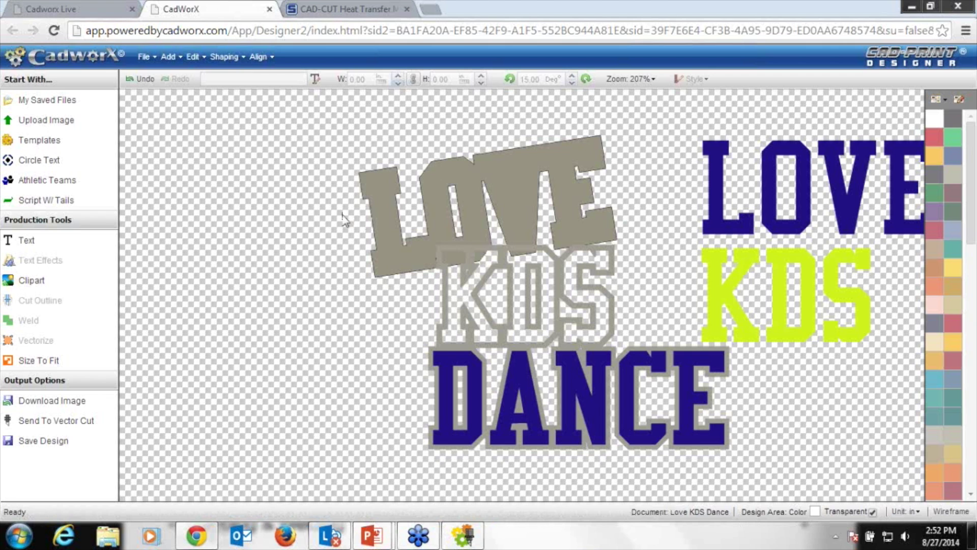
Weld the overlapping grey LOVE and KDS outlines into one shape, checking the cut lines in wireframe before and after.
{"action": "left_click_drag", "start_coordinate": [306, 126], "coordinate": [476, 229]}
{"action": "left_click", "coordinate": [952, 511]}
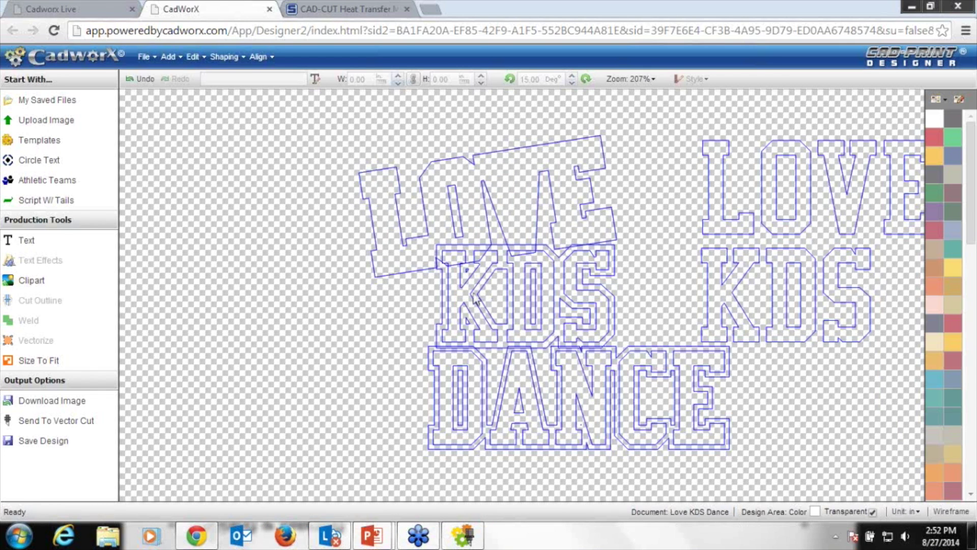
{"action": "left_click", "coordinate": [523, 300]}
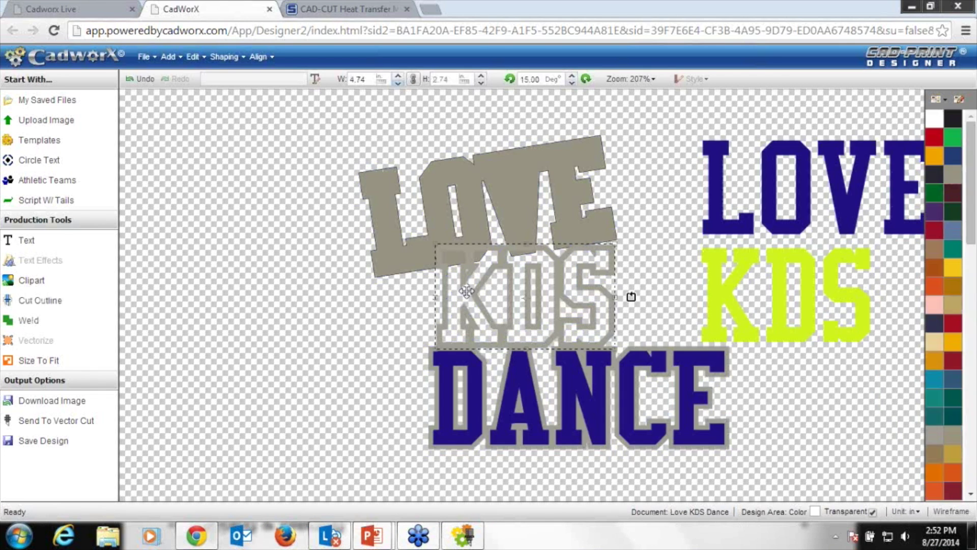
{"action": "left_click", "coordinate": [431, 212], "text": "shift"}
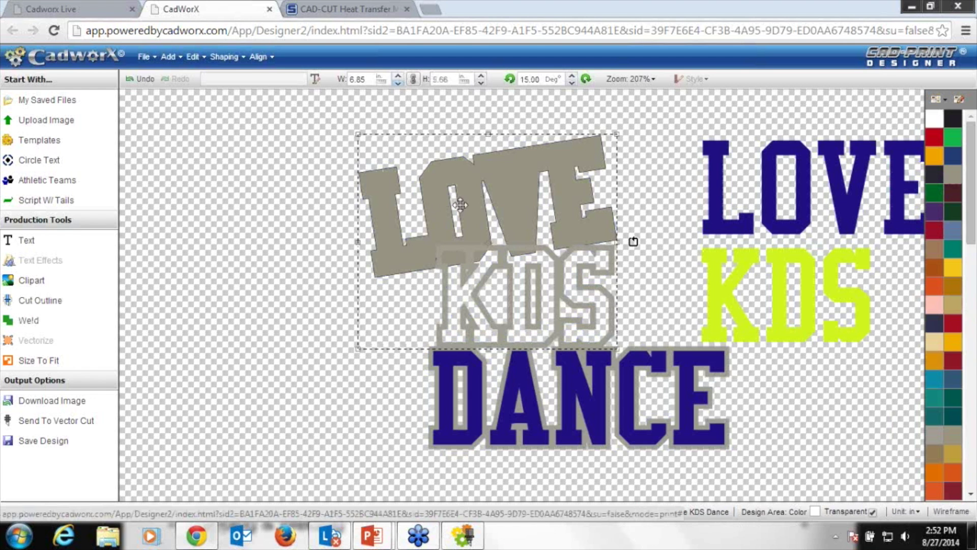
{"action": "left_click", "coordinate": [227, 56]}
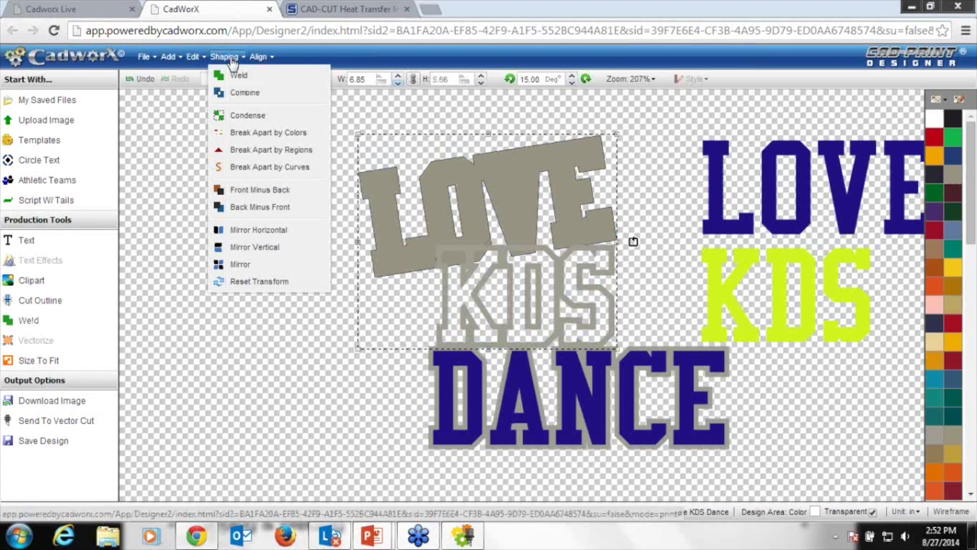
{"action": "left_click", "coordinate": [239, 76]}
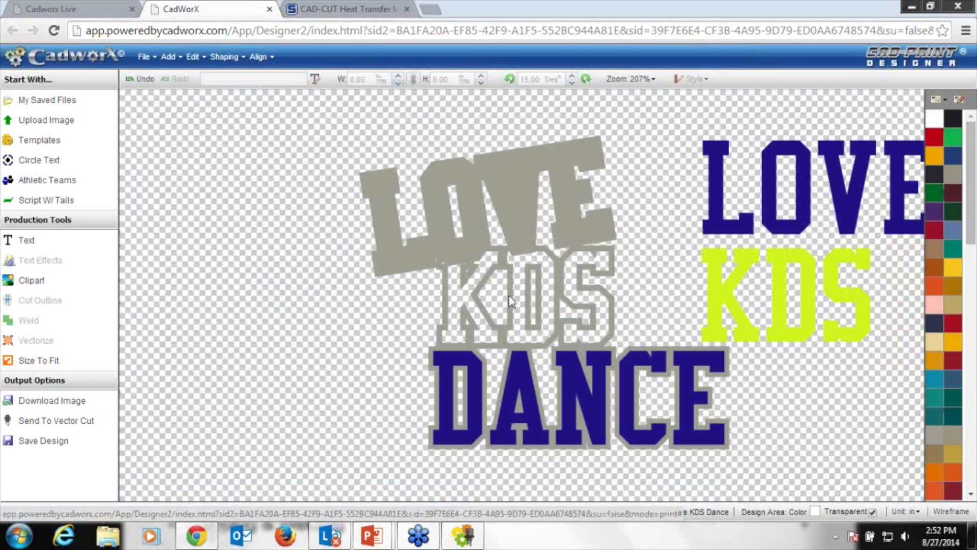
{"action": "left_click", "coordinate": [950, 511]}
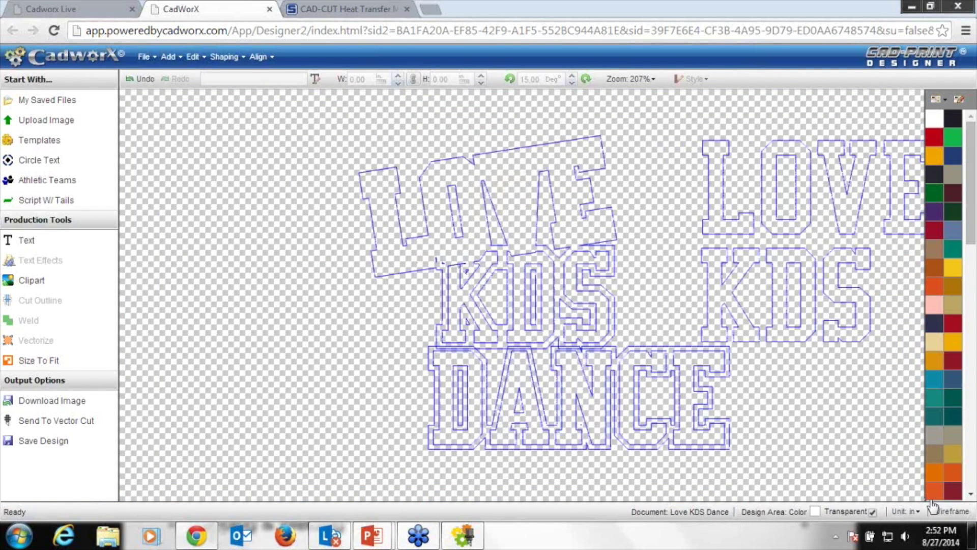
{"action": "left_click", "coordinate": [950, 511]}
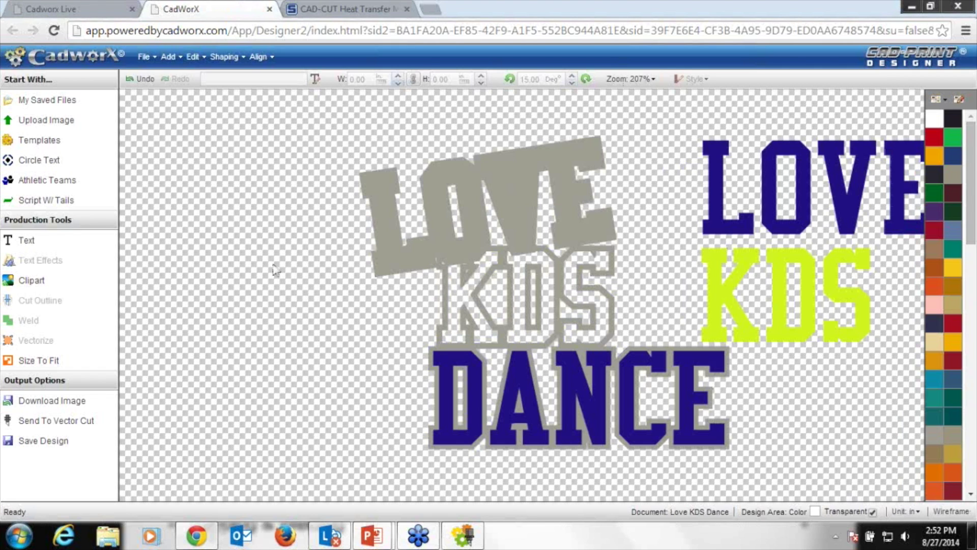
Switch to the PowerPoint slide show and advance to the Designer - Garment Gap & Front-Back slide.
{"action": "mouse_move", "coordinate": [375, 535]}
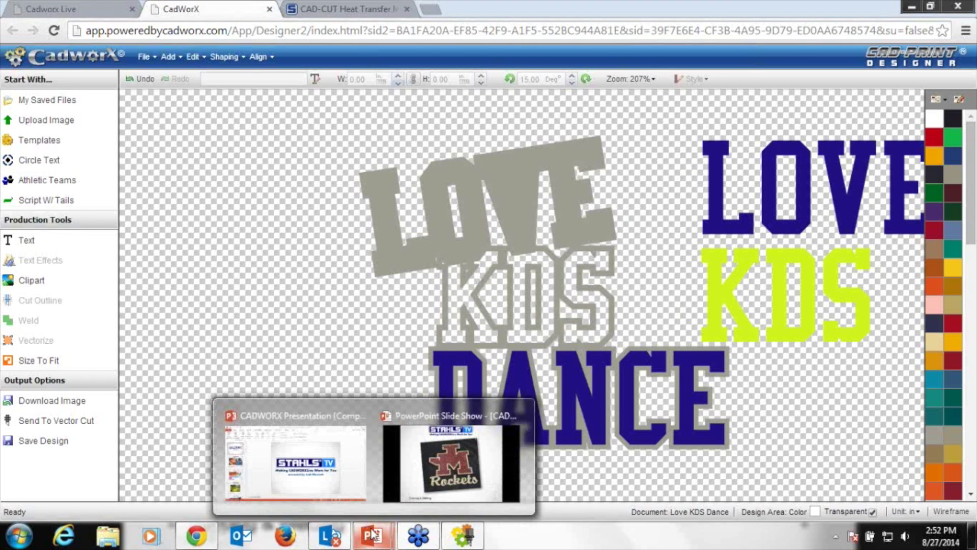
{"action": "left_click", "coordinate": [404, 468]}
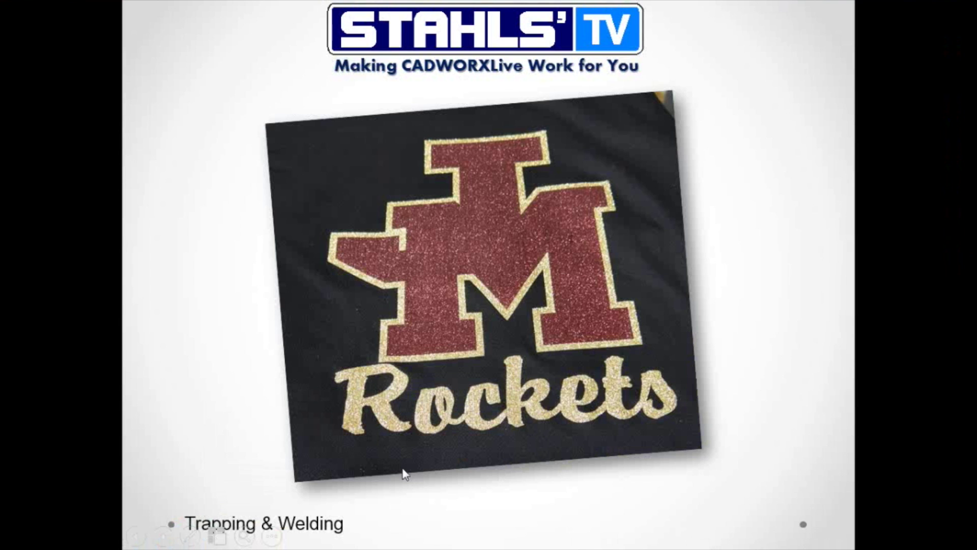
{"action": "key", "text": "Right"}
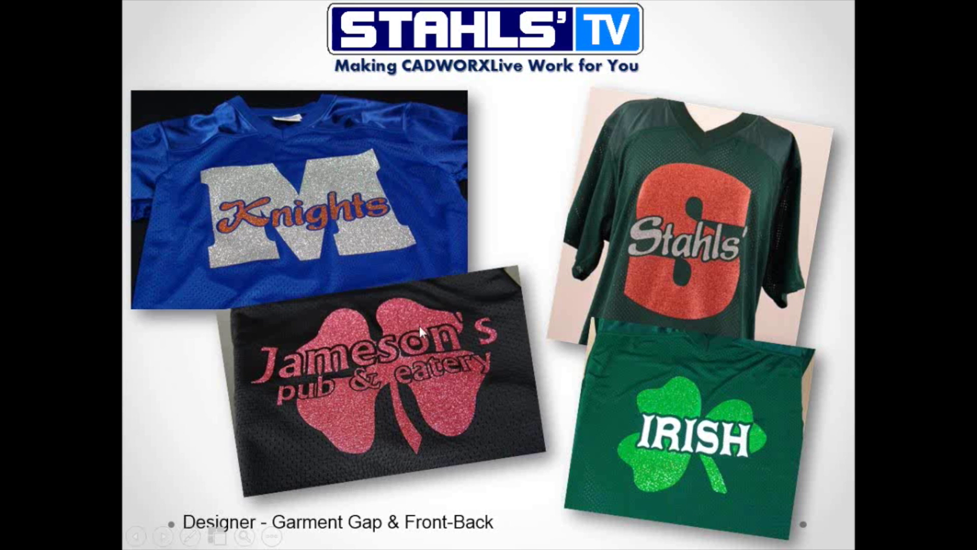
Return to the CadWorX designer in Chrome, start a new blank document and turn off its transparent background.
{"action": "key", "text": "super"}
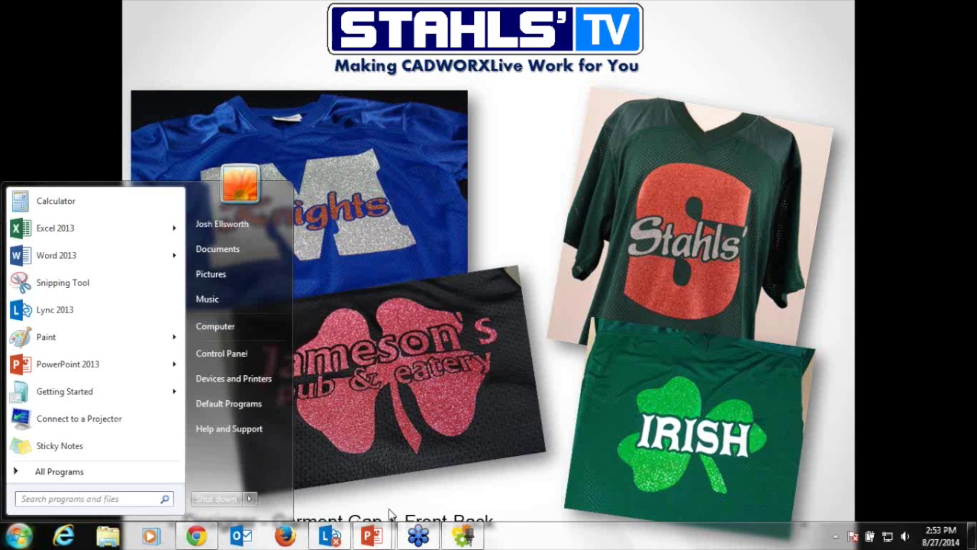
{"action": "left_click", "coordinate": [194, 536]}
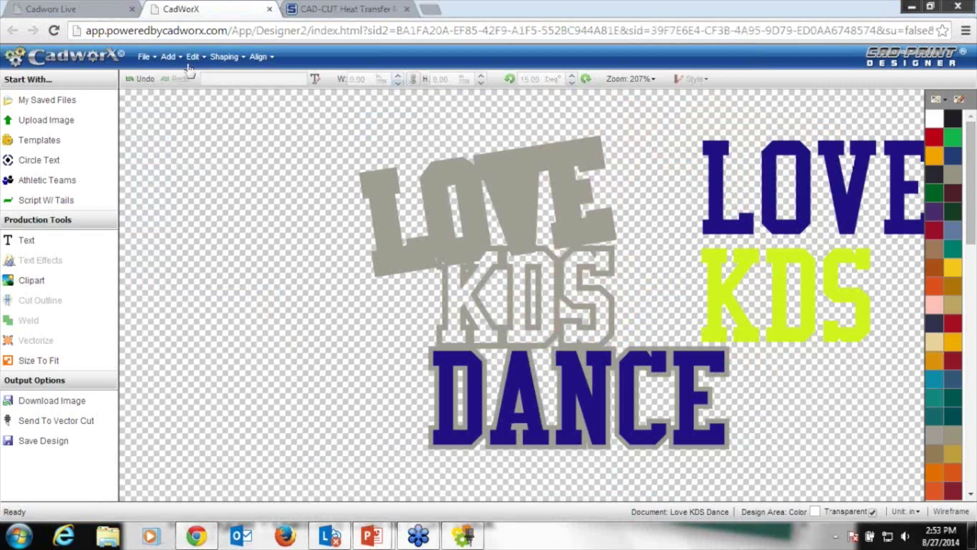
{"action": "left_click", "coordinate": [146, 57]}
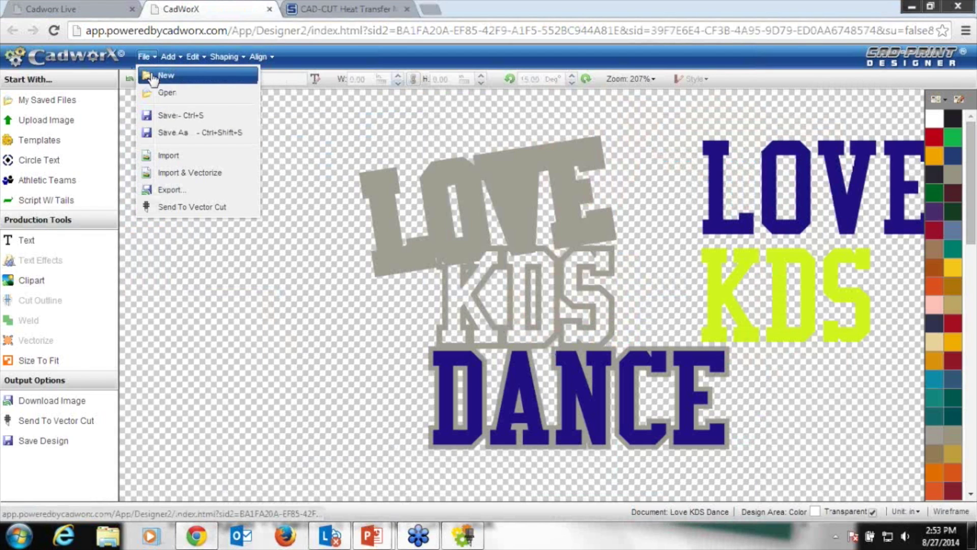
{"action": "left_click", "coordinate": [153, 77]}
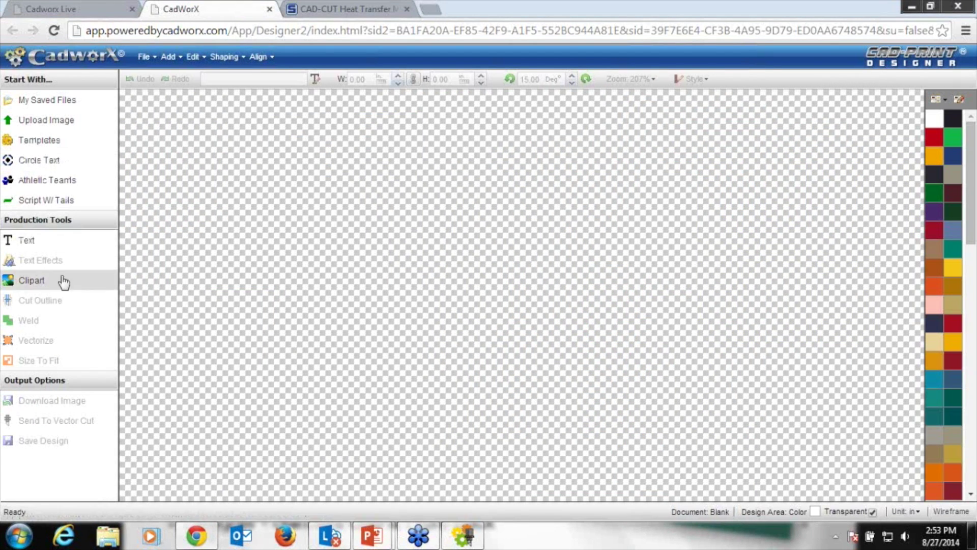
{"action": "left_click", "coordinate": [872, 512]}
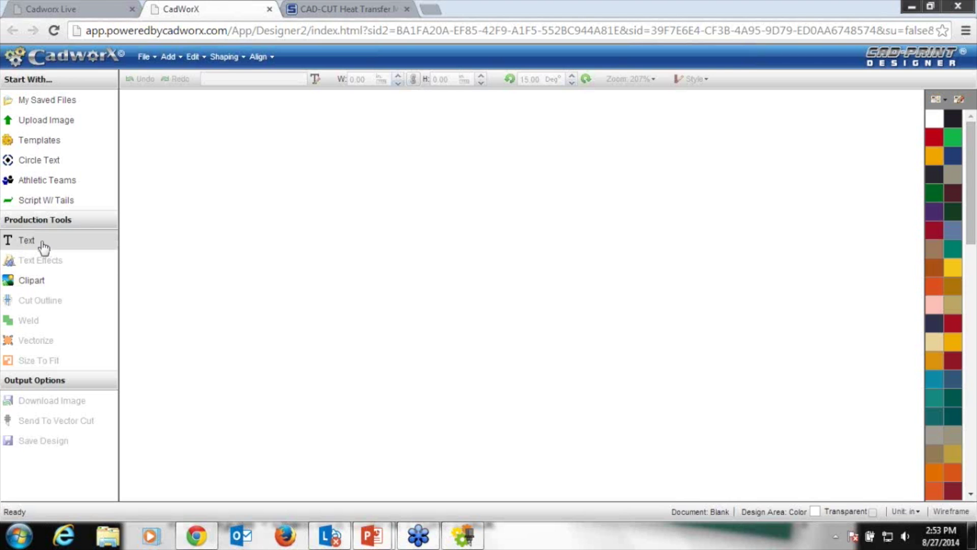
Set the design area color to dark red A33131.
{"action": "left_click", "coordinate": [815, 511]}
{"action": "left_click", "coordinate": [465, 260]}
{"action": "left_click", "coordinate": [518, 364]}
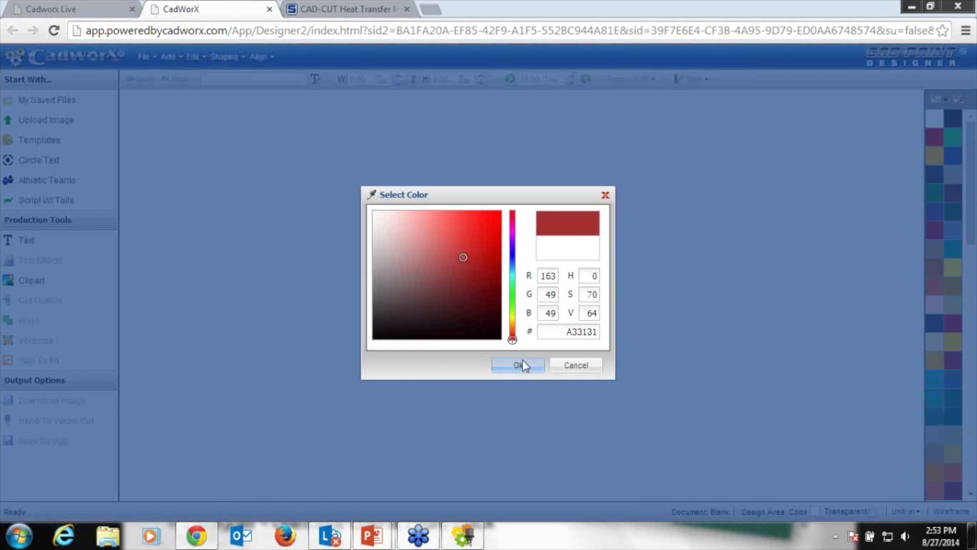
Set the design area color to white FFFFFF.
{"action": "left_click", "coordinate": [815, 513]}
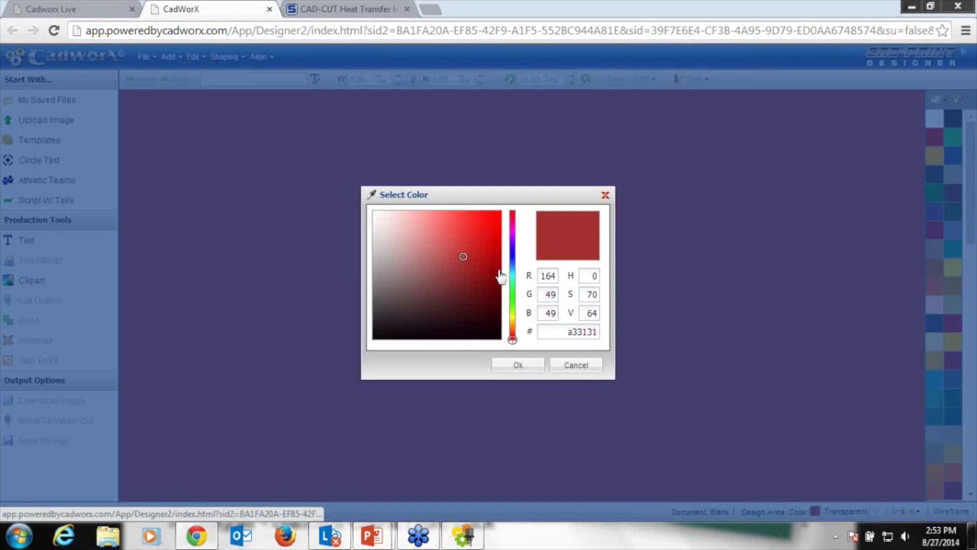
{"action": "left_click", "coordinate": [411, 243]}
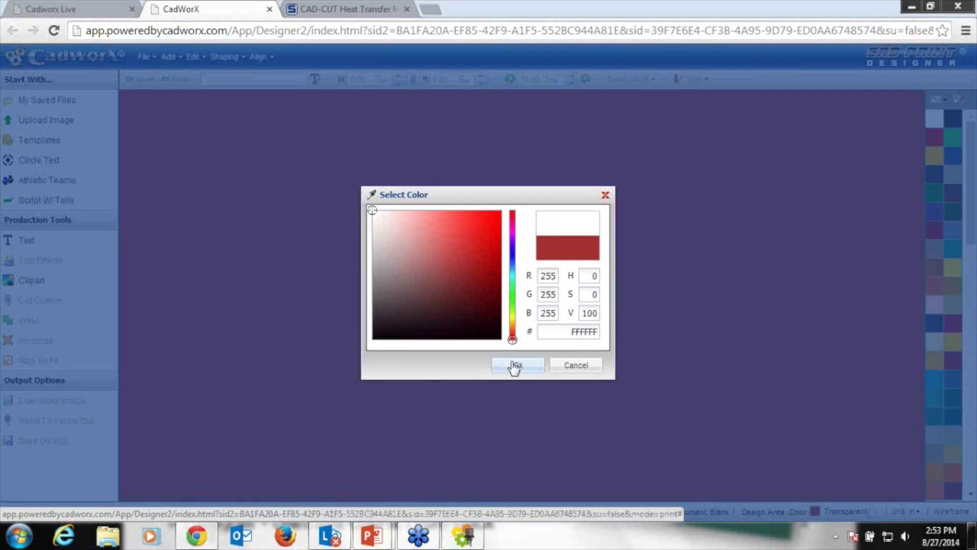
{"action": "left_click", "coordinate": [514, 365]}
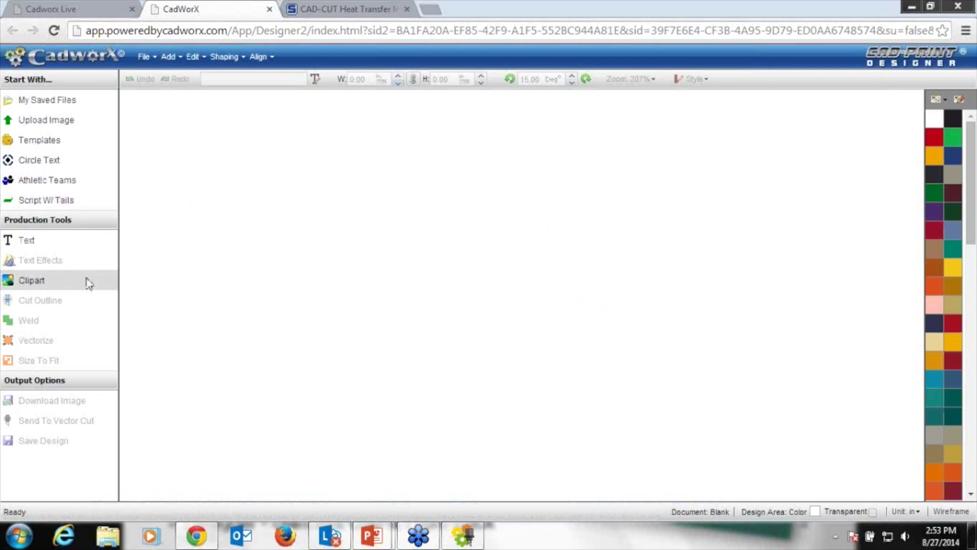
Search the clipart library for HEART and insert the solid black heart shape without an outline.
{"action": "left_click", "coordinate": [31, 281]}
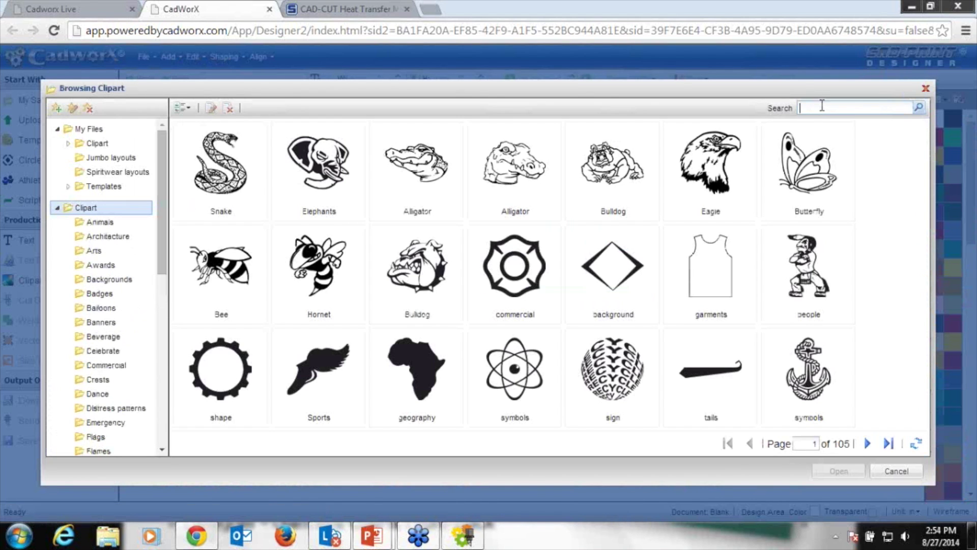
{"action": "key", "text": "Return"}
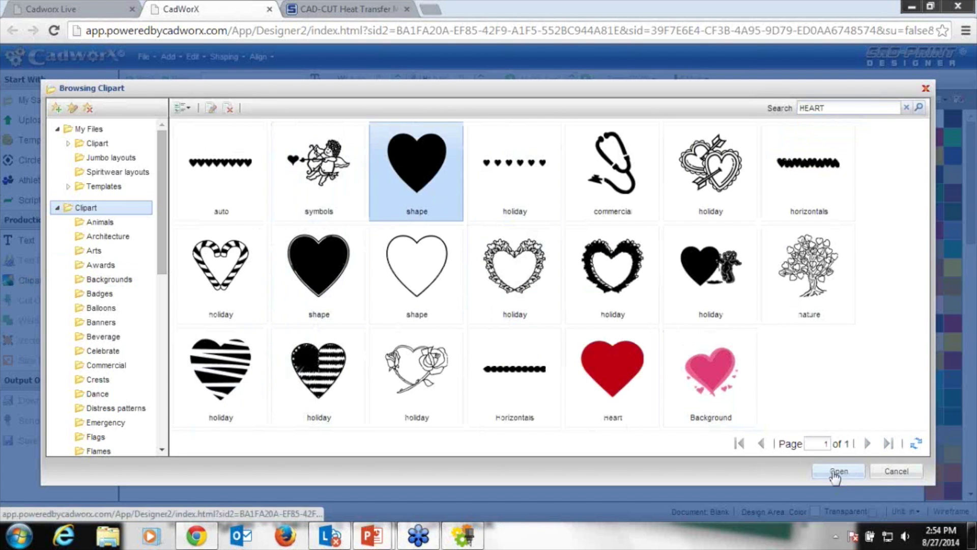
{"action": "left_click", "coordinate": [837, 473]}
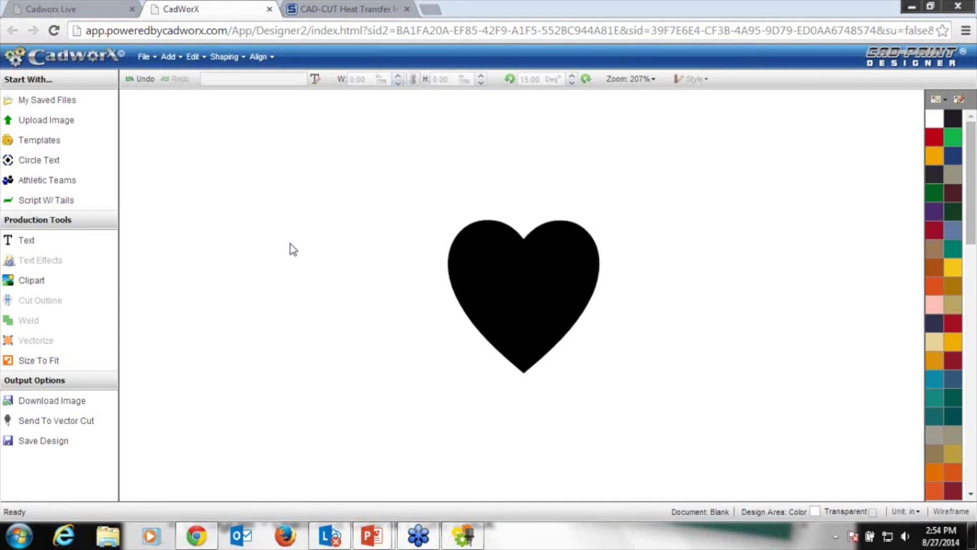
Create a new text object reading LOVE.
{"action": "left_click", "coordinate": [40, 241]}
{"action": "triple_click", "coordinate": [632, 134]}
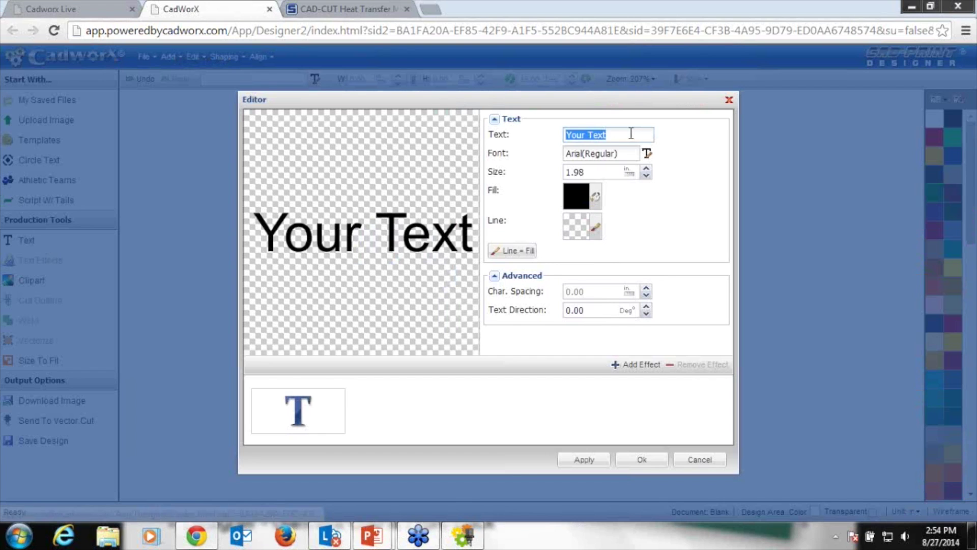
{"action": "type", "text": "o"}
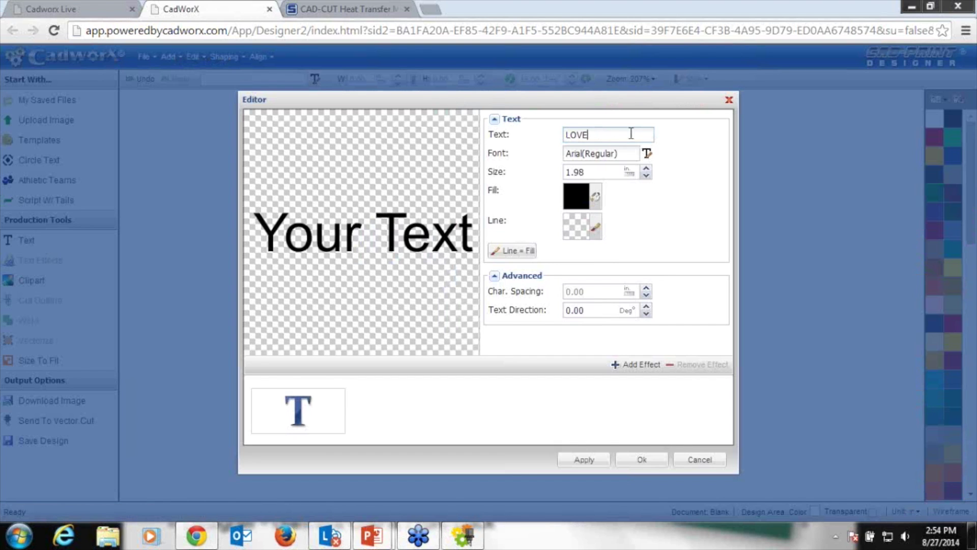
{"action": "key", "text": "Return"}
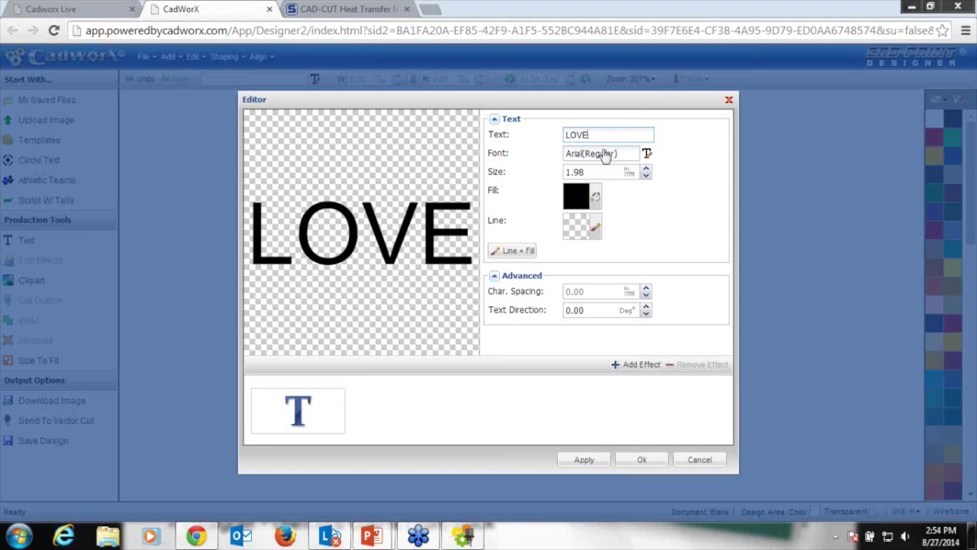
Set the LOVE text's font to Aardvark from the Fun font category.
{"action": "left_click", "coordinate": [605, 154]}
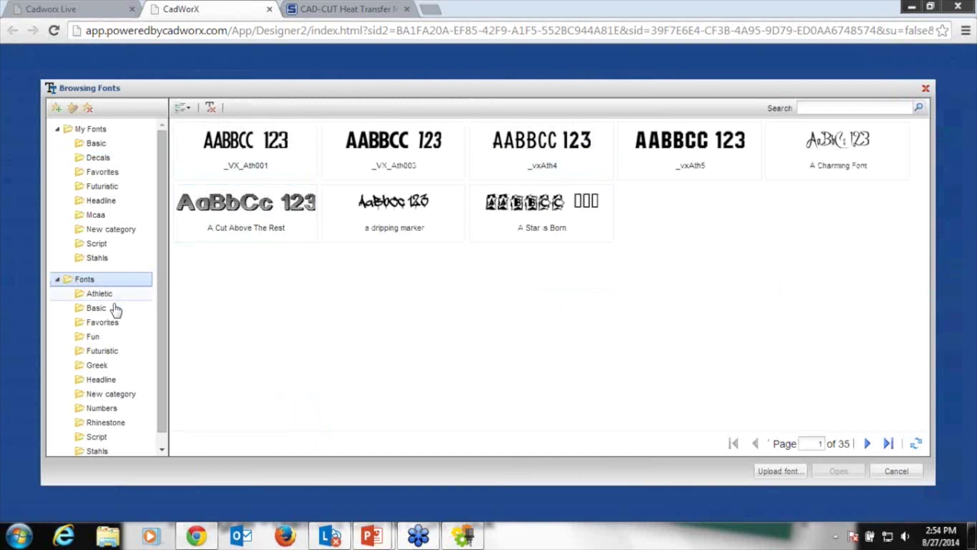
{"action": "left_click", "coordinate": [101, 338]}
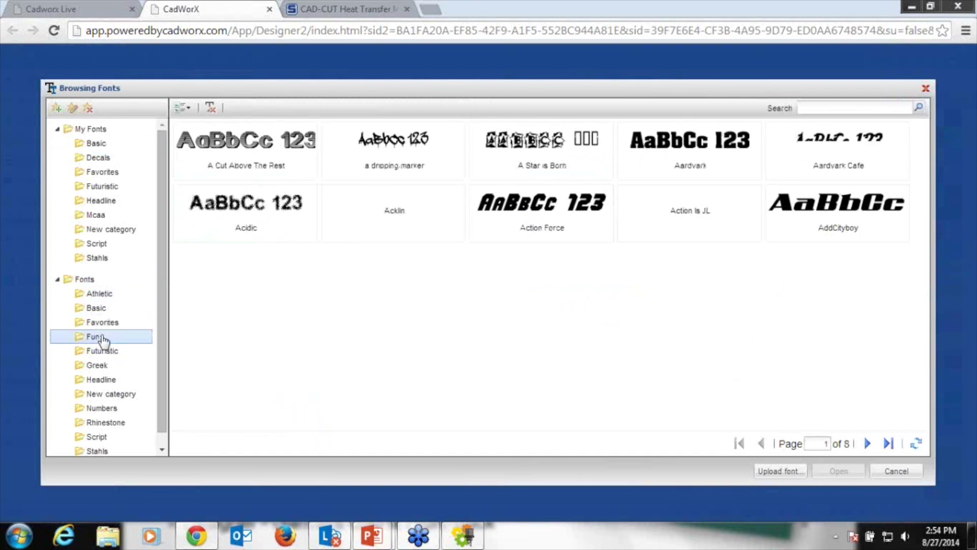
{"action": "left_click", "coordinate": [442, 229]}
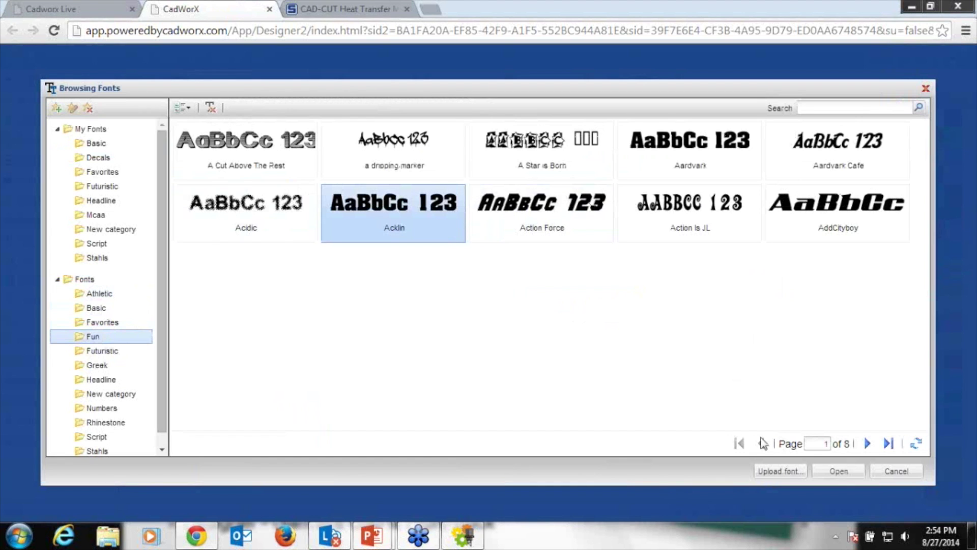
{"action": "left_click", "coordinate": [721, 161]}
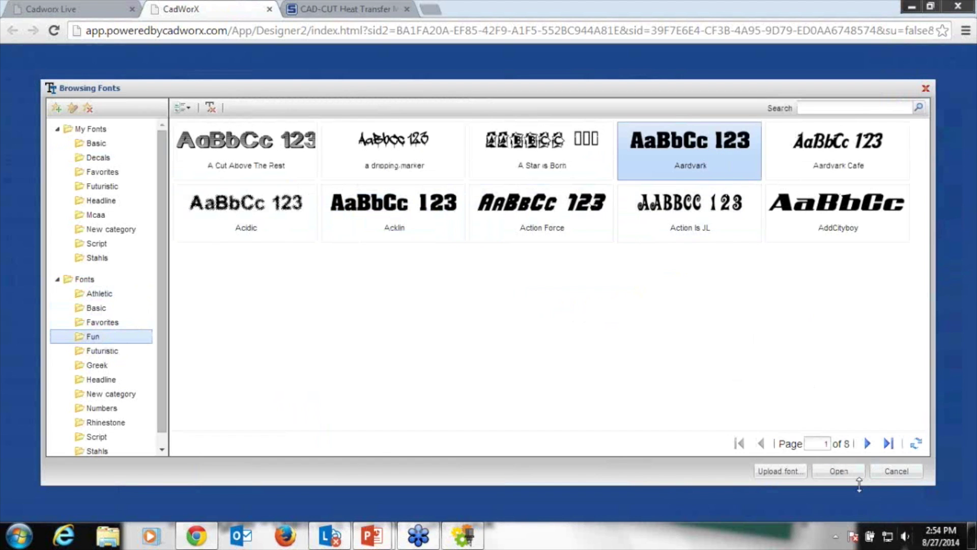
{"action": "left_click", "coordinate": [839, 471]}
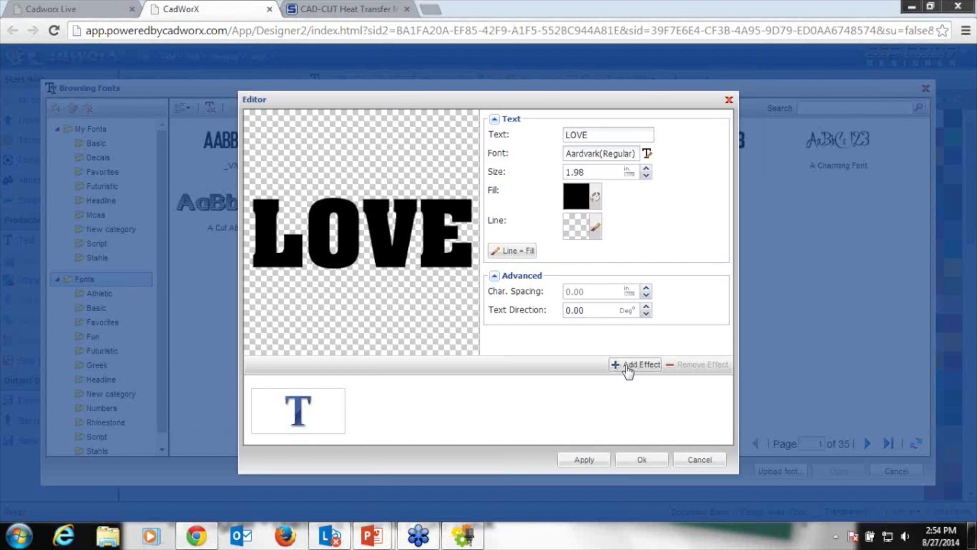
Add the Small Contour effect to the LOVE text with a 0.05 offset and place the text in the design.
{"action": "left_click", "coordinate": [627, 366]}
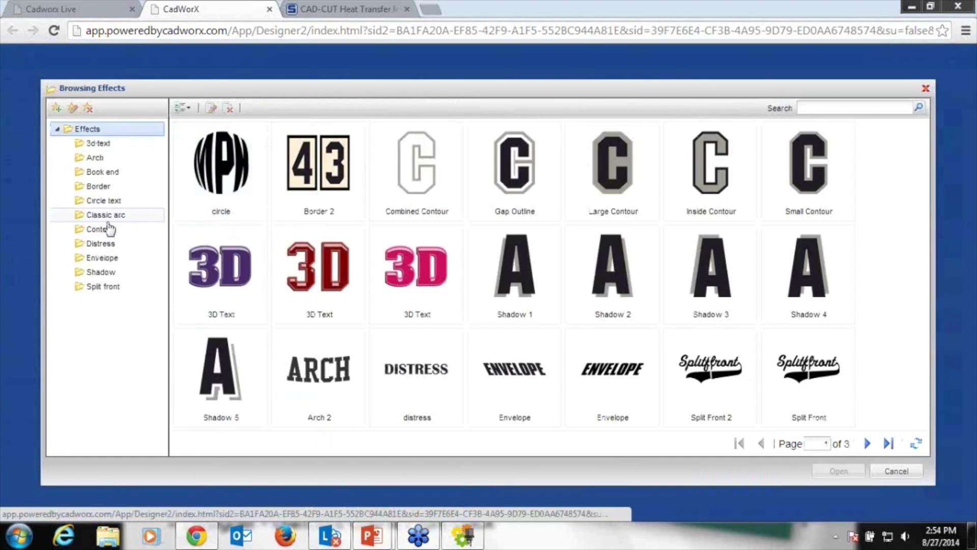
{"action": "left_click", "coordinate": [108, 229]}
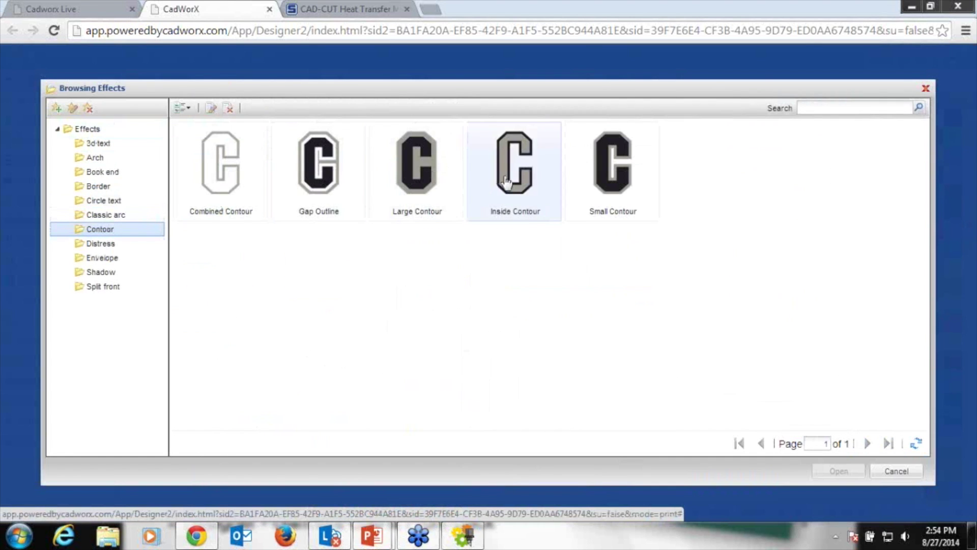
{"action": "left_click", "coordinate": [633, 174]}
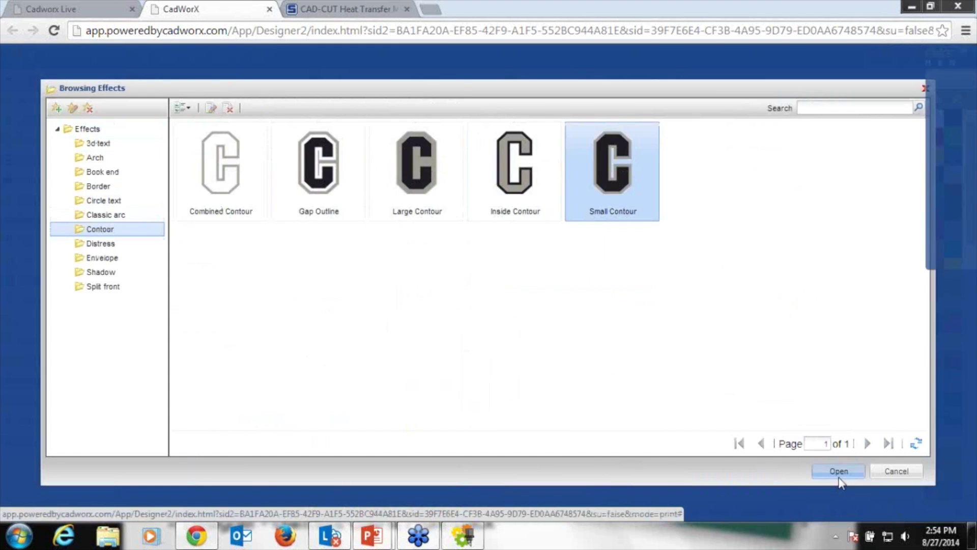
{"action": "left_click", "coordinate": [839, 471]}
{"action": "left_click", "coordinate": [607, 135]}
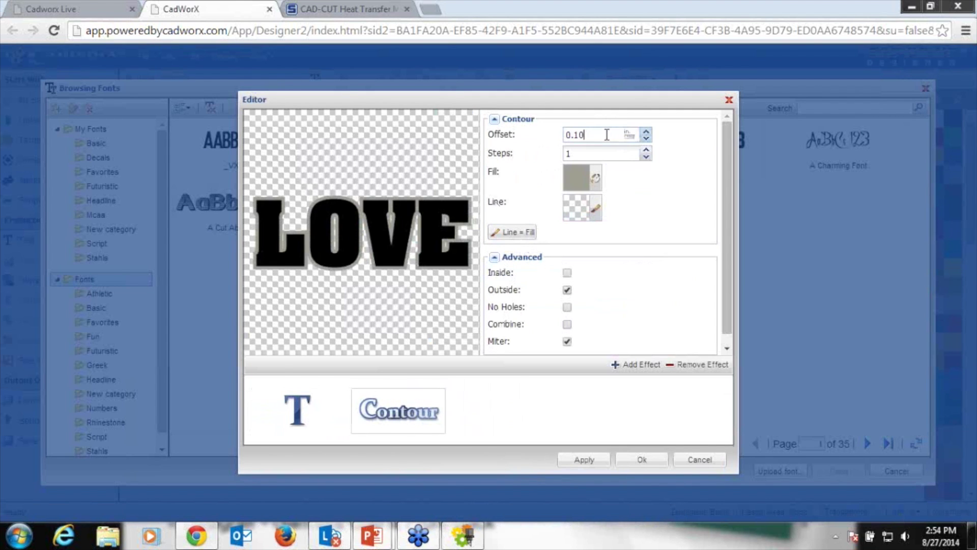
{"action": "type", "text": "05"}
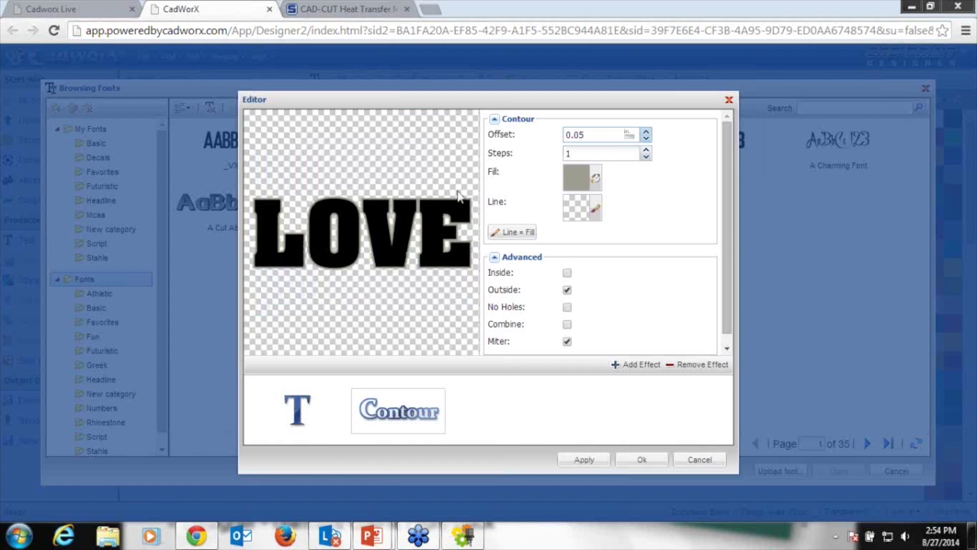
{"action": "left_click", "coordinate": [644, 462]}
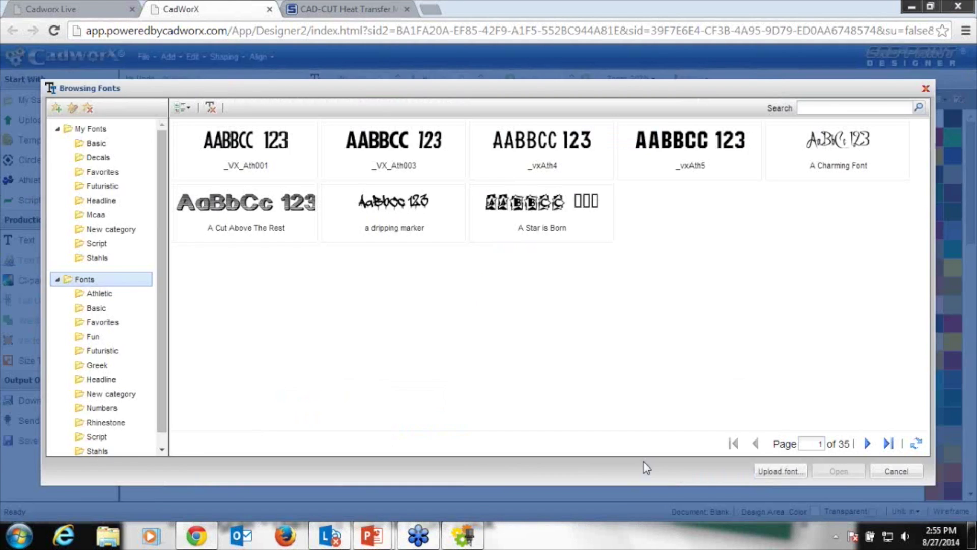
{"action": "left_click", "coordinate": [909, 472]}
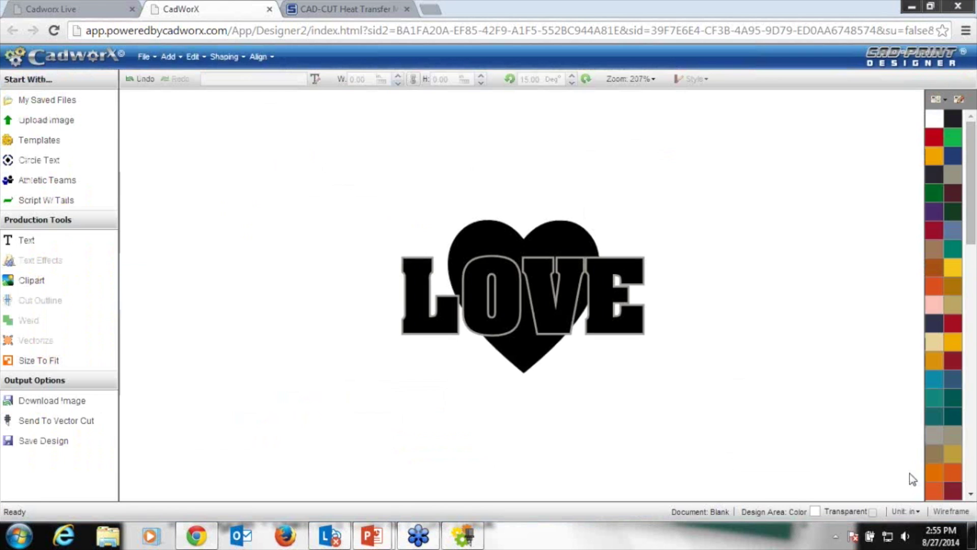
Shrink the LOVE text to about 4.60 in wide, tilt it slightly counterclockwise and position it across the heart.
{"action": "left_click", "coordinate": [506, 279]}
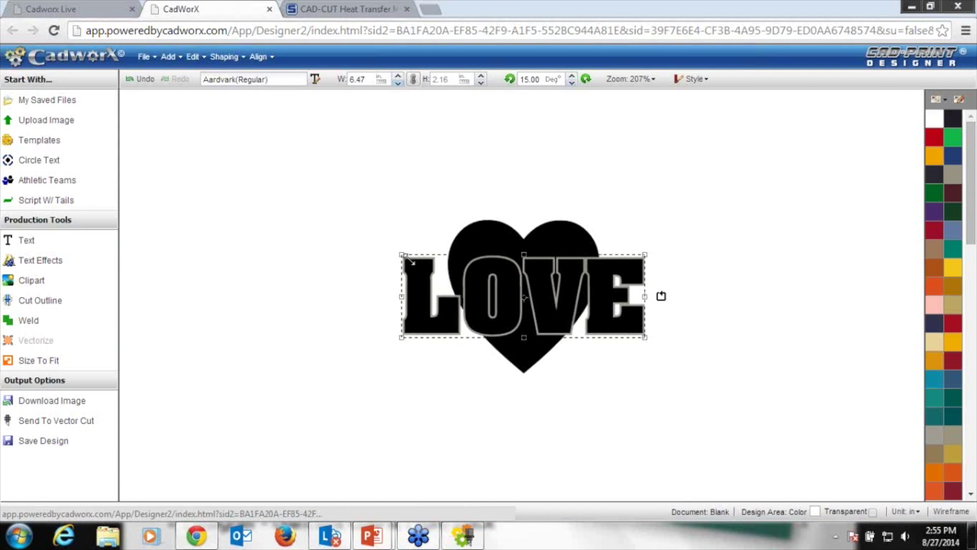
{"action": "left_click_drag", "start_coordinate": [402, 256], "coordinate": [477, 279]}
{"action": "left_click_drag", "start_coordinate": [661, 310], "coordinate": [659, 303]}
{"action": "left_click_drag", "start_coordinate": [571, 295], "coordinate": [542, 283]}
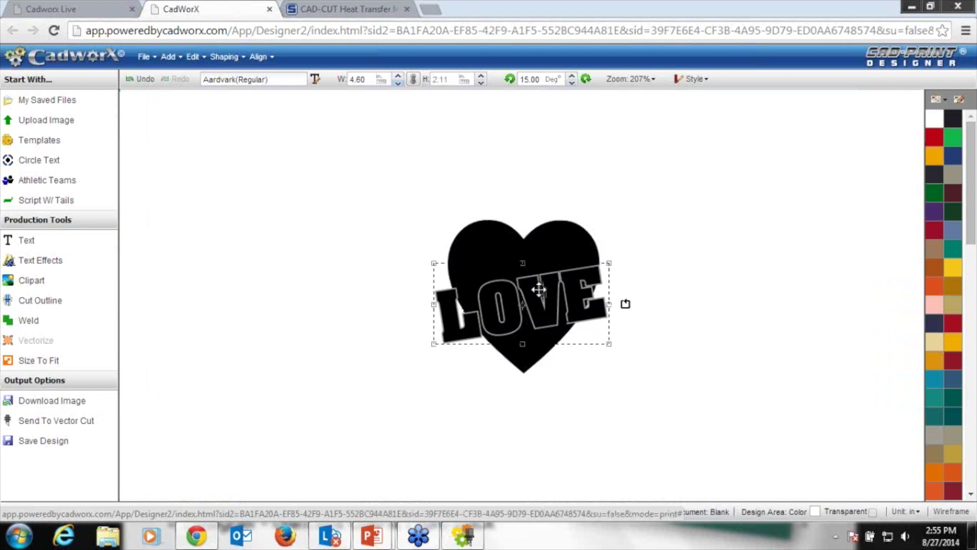
Recolor the heart behind the LOVE text dark red.
{"action": "left_click", "coordinate": [545, 252]}
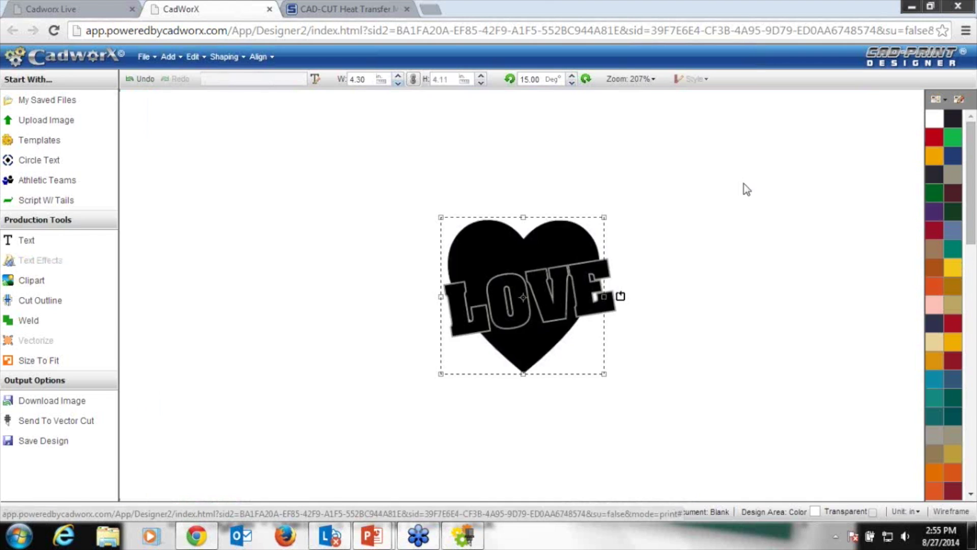
{"action": "left_click", "coordinate": [505, 295]}
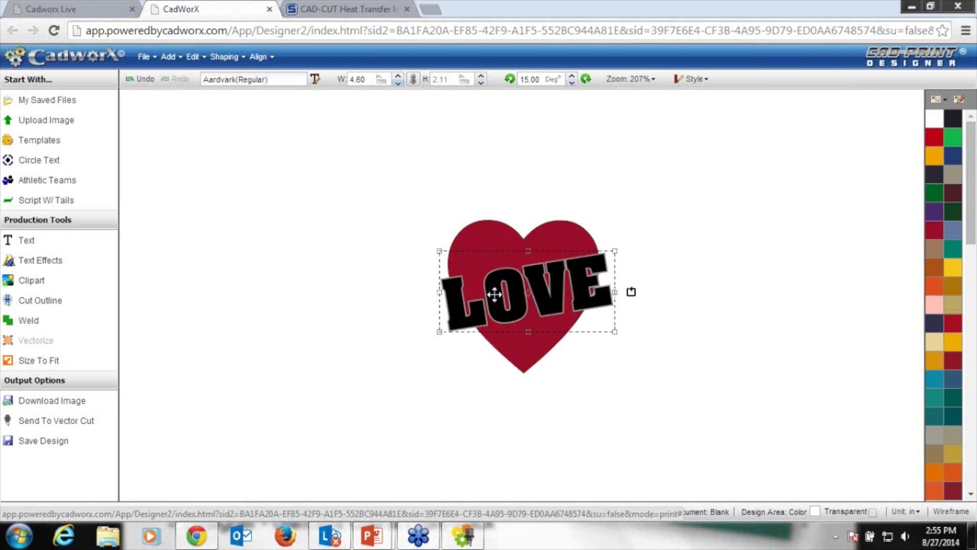
{"action": "double_click", "coordinate": [495, 295]}
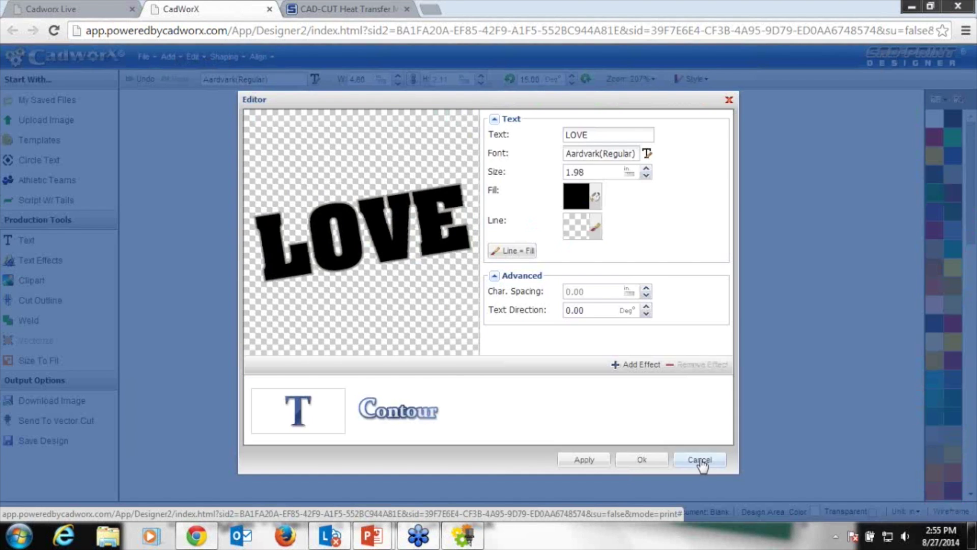
{"action": "left_click", "coordinate": [697, 460]}
Break the LOVE text apart by colors and move the black lettering off the heart to its upper right.
{"action": "left_click", "coordinate": [230, 60]}
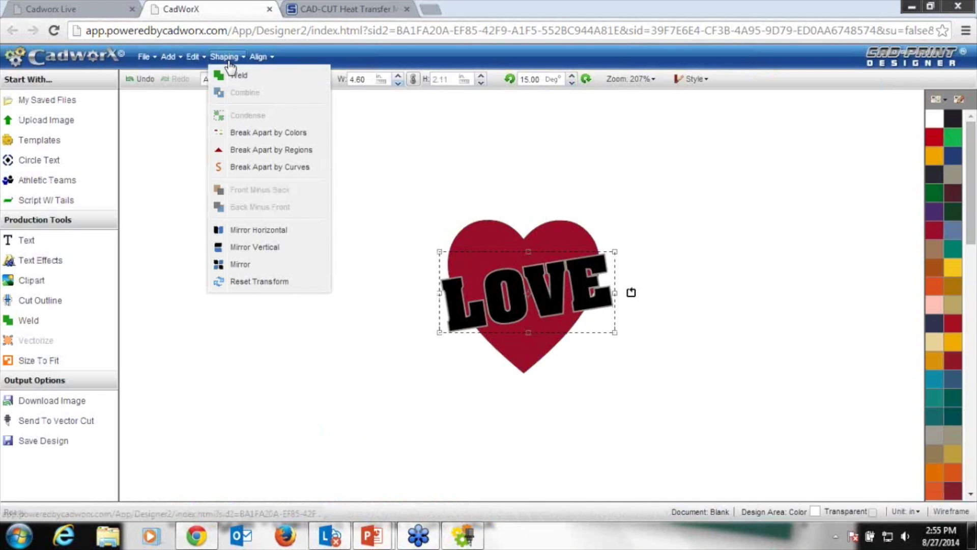
{"action": "left_click", "coordinate": [257, 135]}
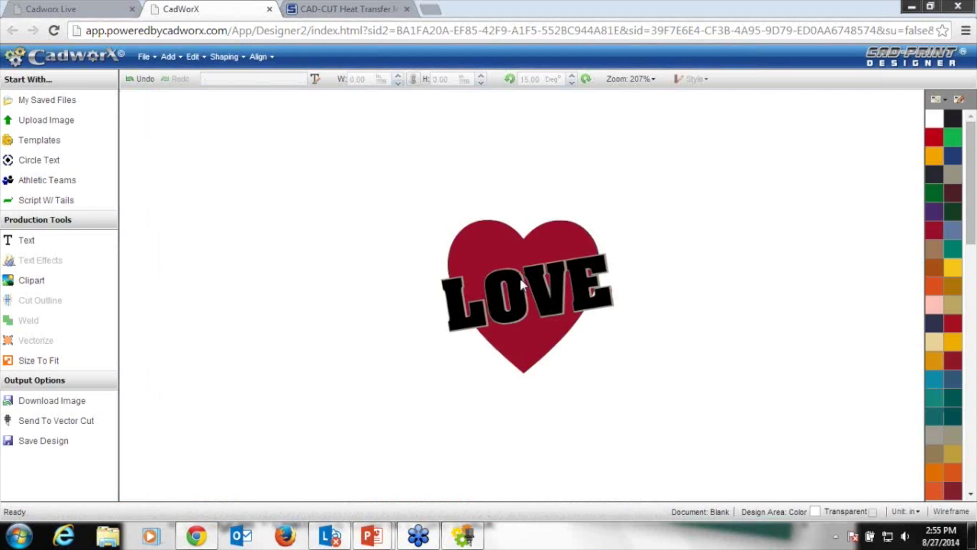
{"action": "left_click", "coordinate": [415, 203]}
{"action": "left_click", "coordinate": [450, 326]}
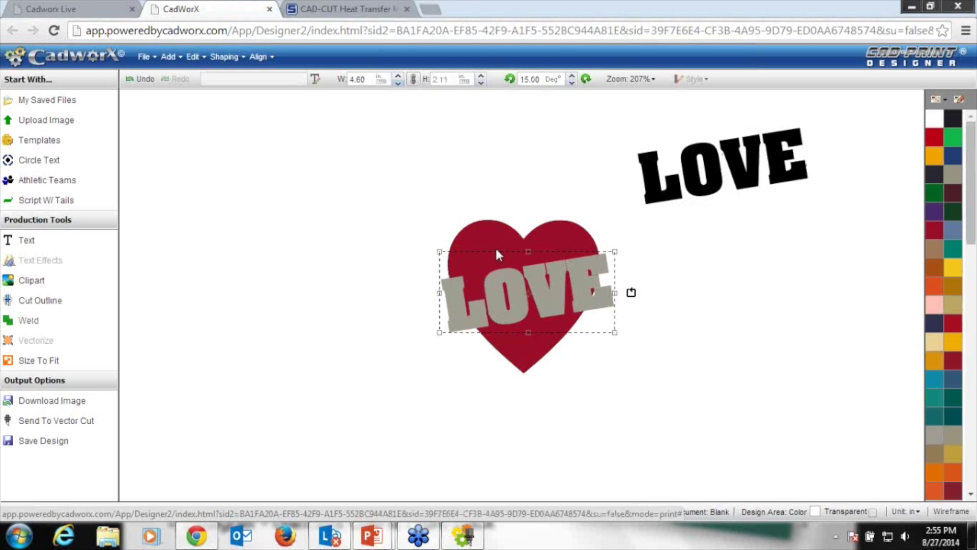
Shift the gray LOVE contour slightly to the right on the heart.
{"action": "left_click", "coordinate": [369, 403]}
{"action": "left_click_drag", "start_coordinate": [368, 404], "coordinate": [638, 169]}
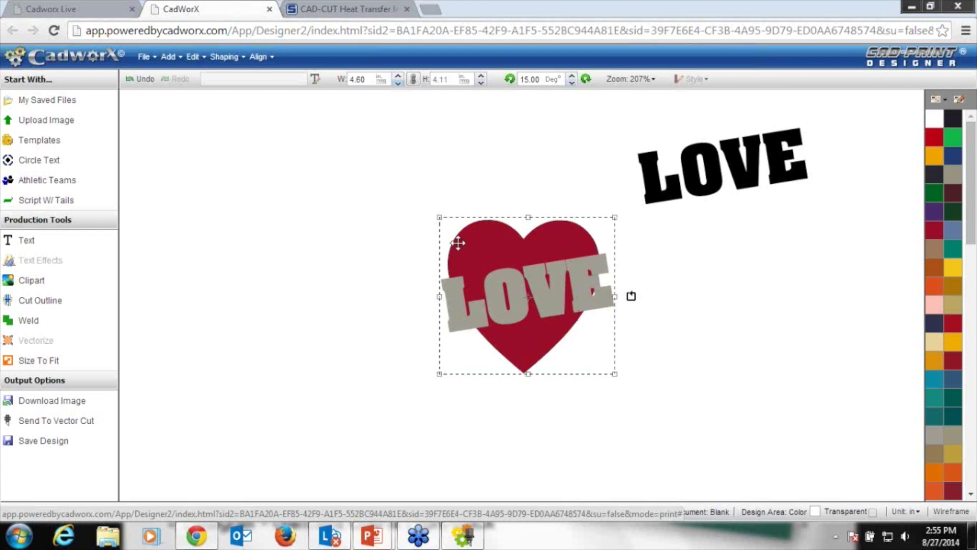
{"action": "left_click", "coordinate": [326, 259]}
{"action": "left_click", "coordinate": [447, 288]}
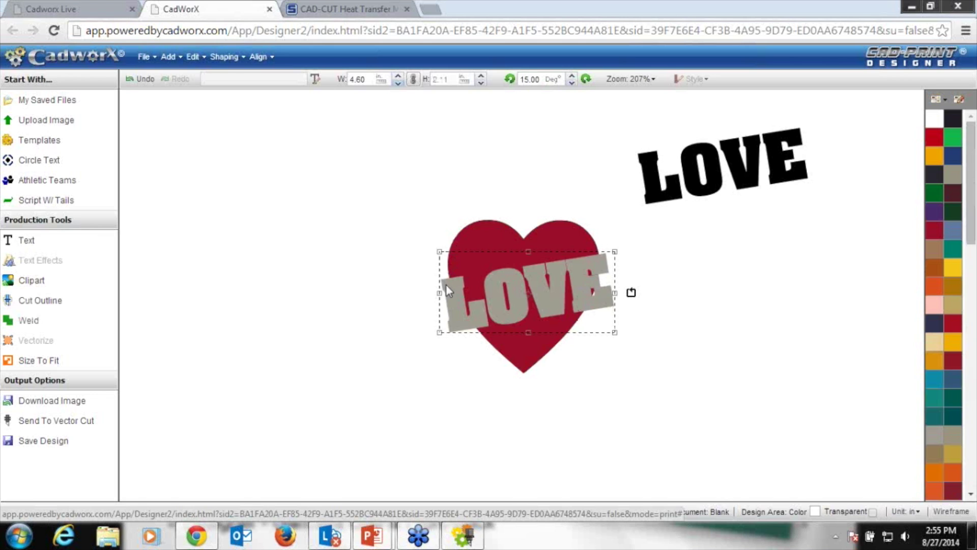
{"action": "left_click_drag", "start_coordinate": [446, 286], "coordinate": [450, 287]}
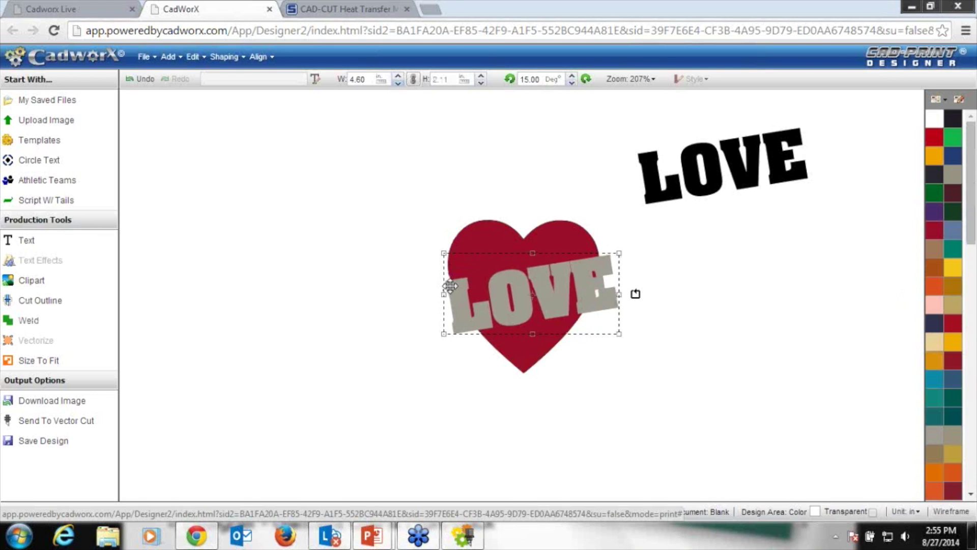
Cut the gray LOVE contour out of the red heart with Back Minus Front.
{"action": "left_click_drag", "start_coordinate": [402, 414], "coordinate": [655, 182]}
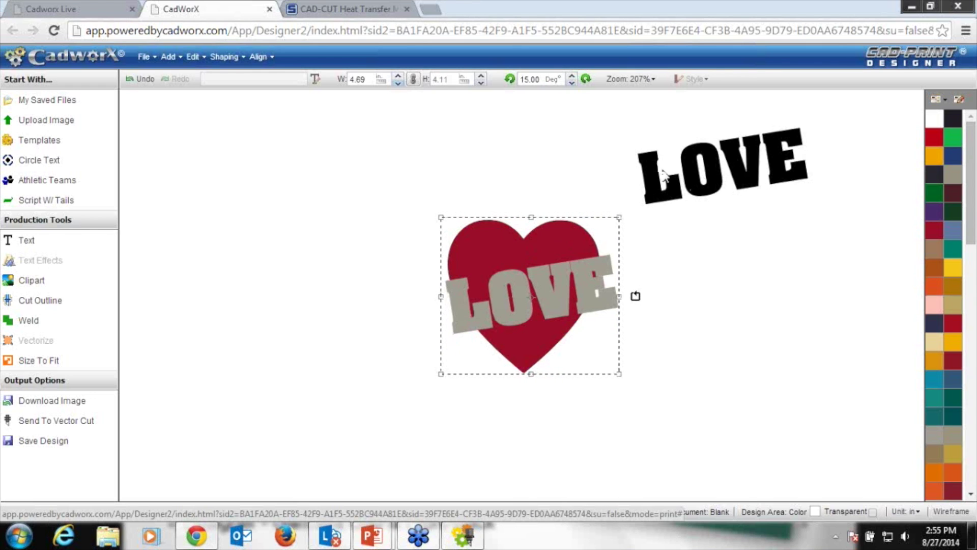
{"action": "left_click", "coordinate": [222, 57]}
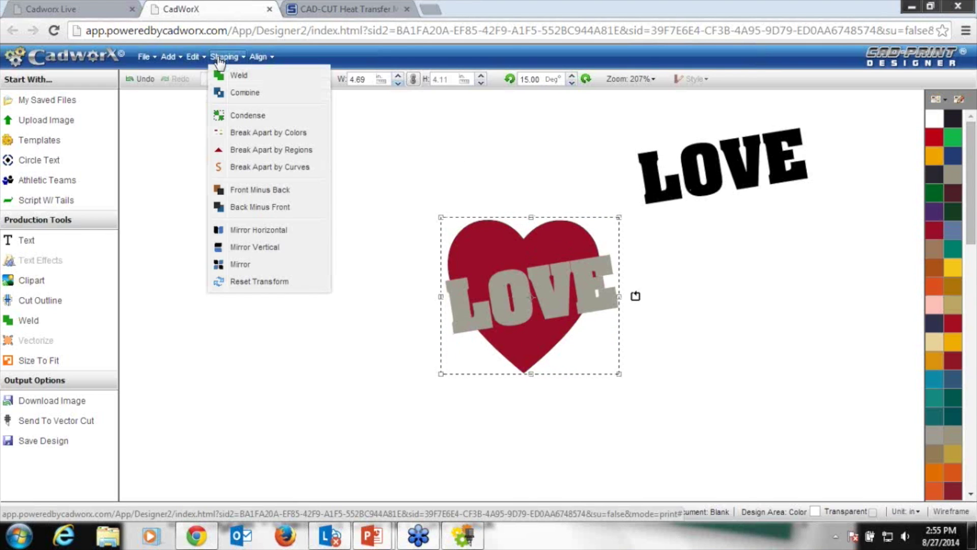
{"action": "left_click", "coordinate": [266, 208]}
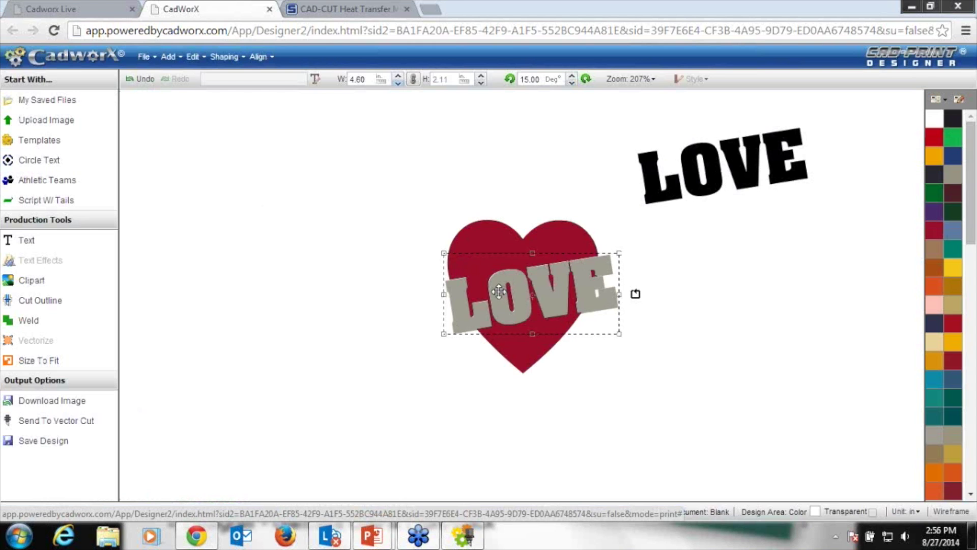
Move the gray contour lettering aside and delete it, and place the black LOVE lettering in the heart's cutout.
{"action": "left_click_drag", "start_coordinate": [499, 291], "coordinate": [751, 308]}
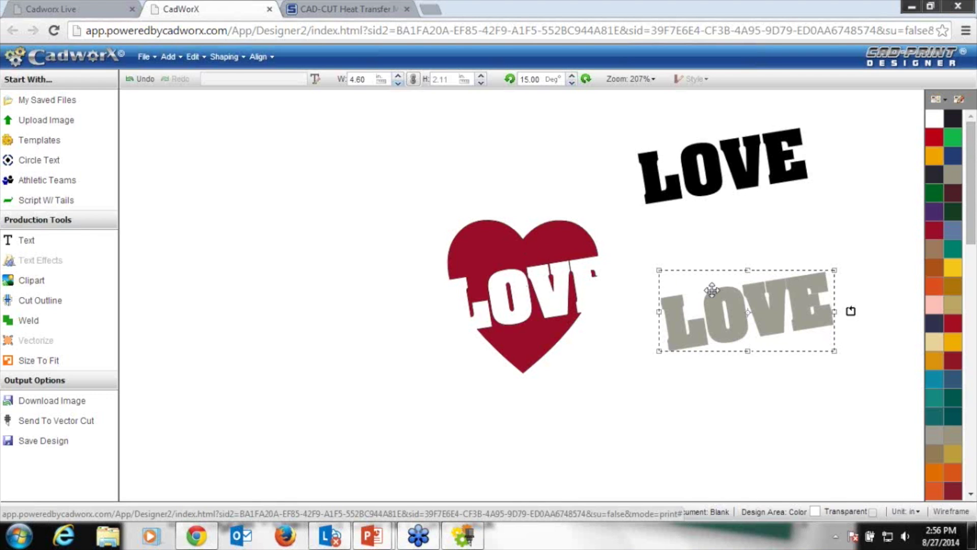
{"action": "left_click_drag", "start_coordinate": [711, 290], "coordinate": [739, 320]}
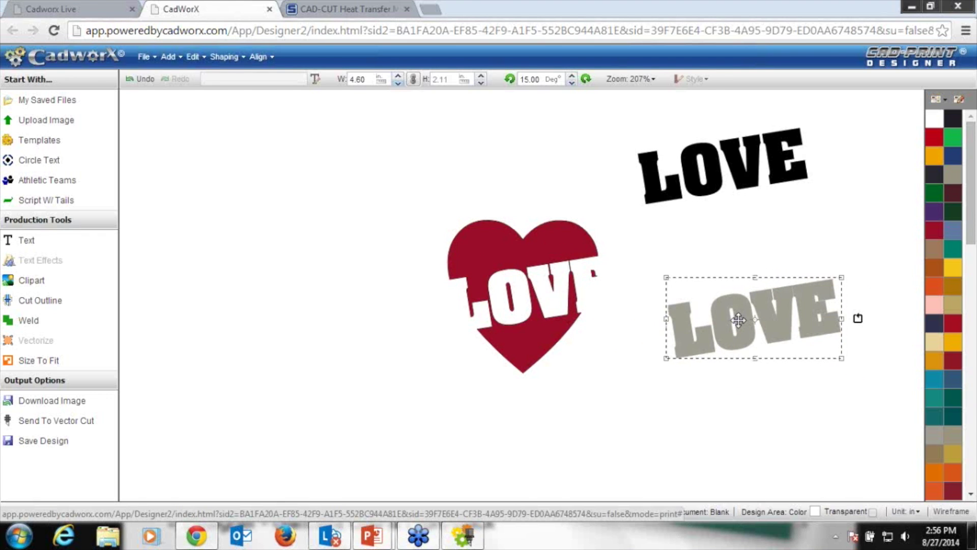
{"action": "key", "text": "Delete"}
{"action": "left_click_drag", "start_coordinate": [691, 184], "coordinate": [512, 304]}
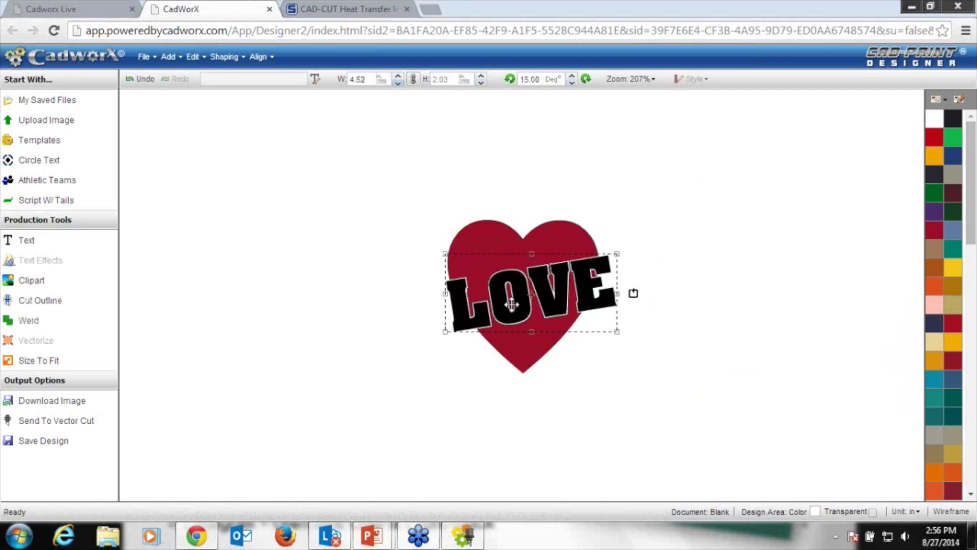
{"action": "left_click", "coordinate": [388, 357]}
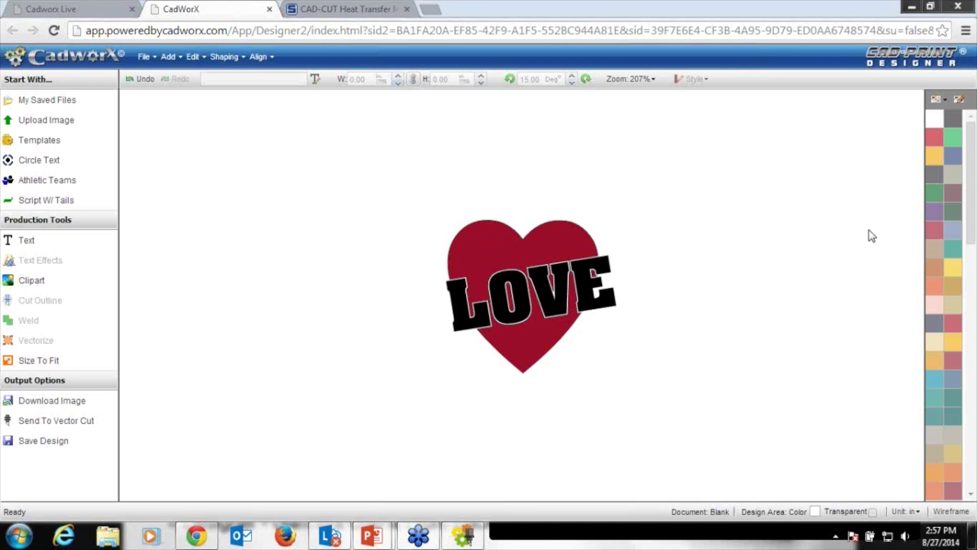
Examine the raster and vector file types offered for exporting the design, and close the export settings without exporting.
{"action": "left_click", "coordinate": [145, 57]}
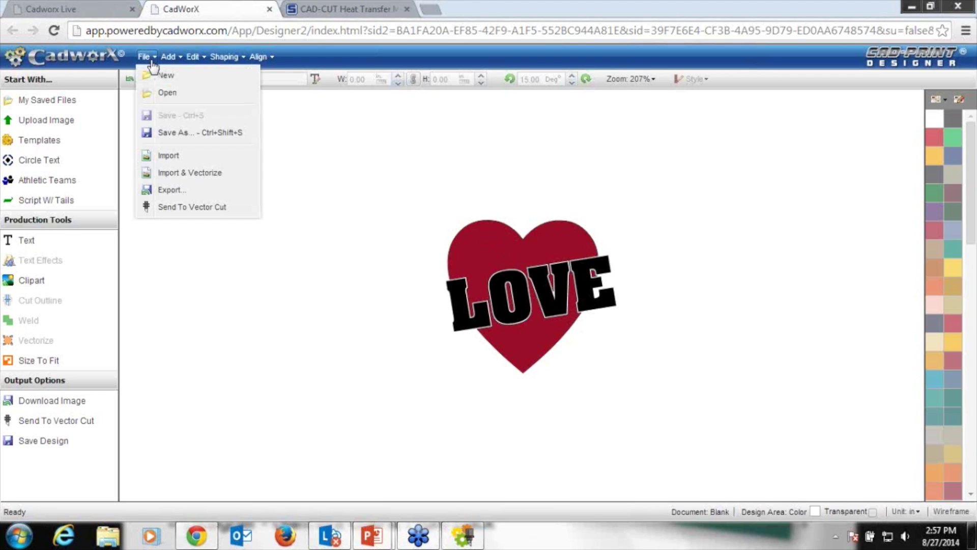
{"action": "left_click", "coordinate": [173, 190]}
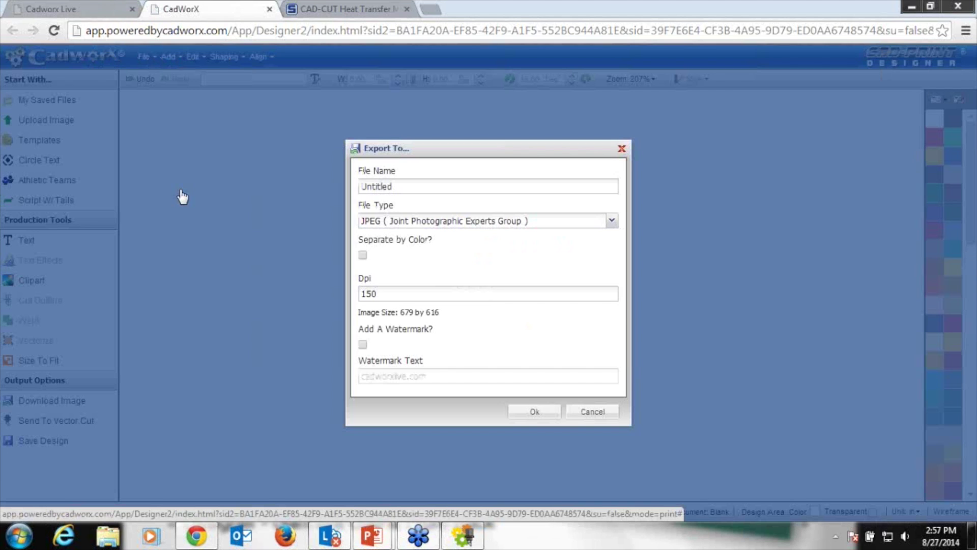
{"action": "left_click", "coordinate": [441, 221]}
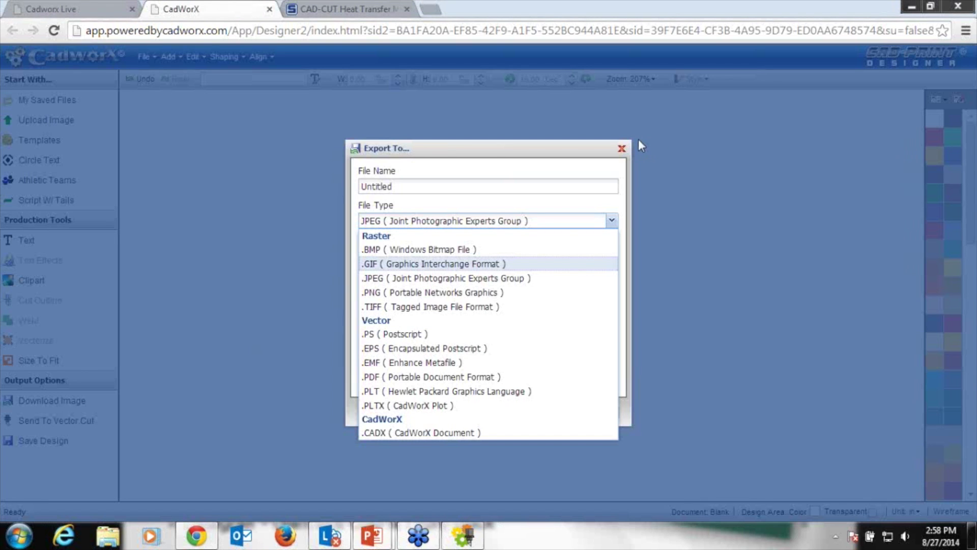
{"action": "left_click", "coordinate": [623, 150]}
{"action": "left_click", "coordinate": [623, 149]}
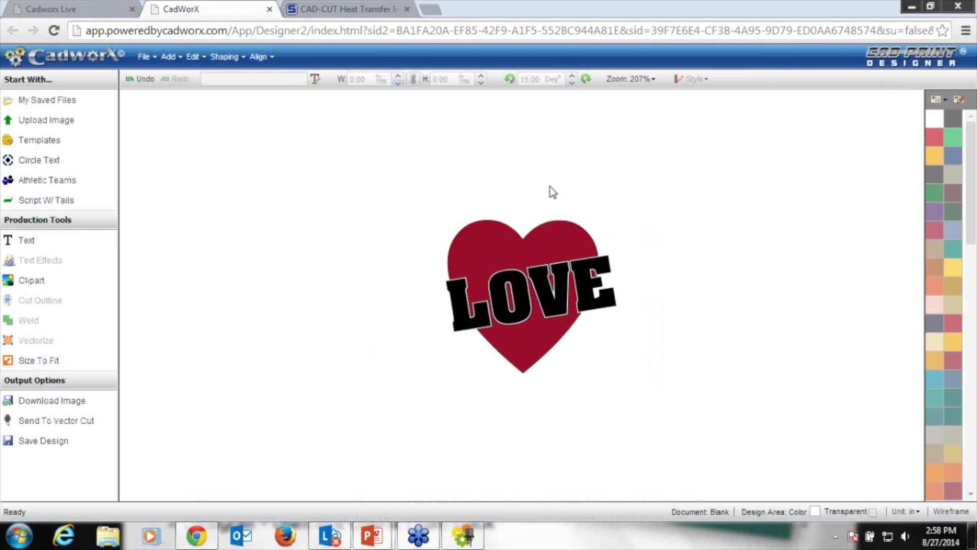
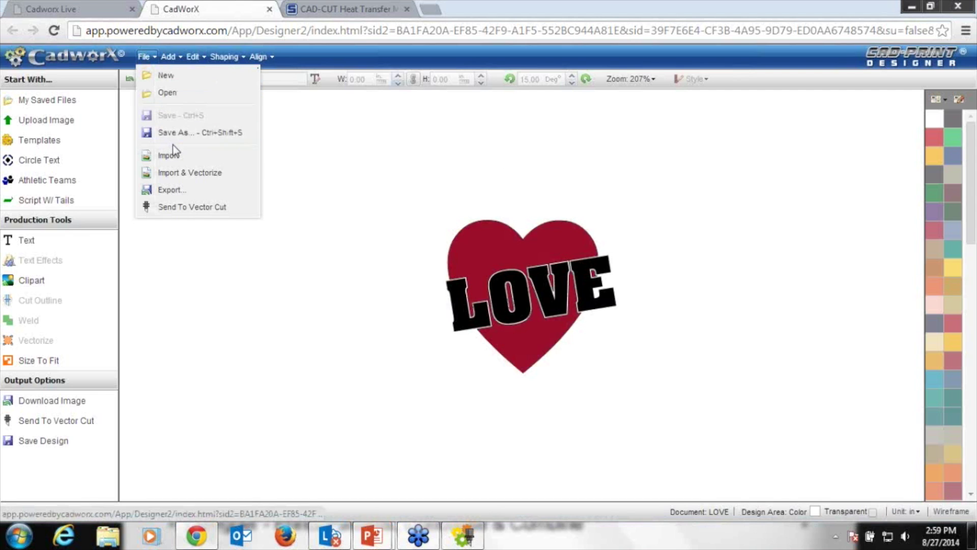
Start a new design and insert the zebra-stripe pattern found by searching the clipart for ZEBRA.
{"action": "left_click", "coordinate": [177, 81]}
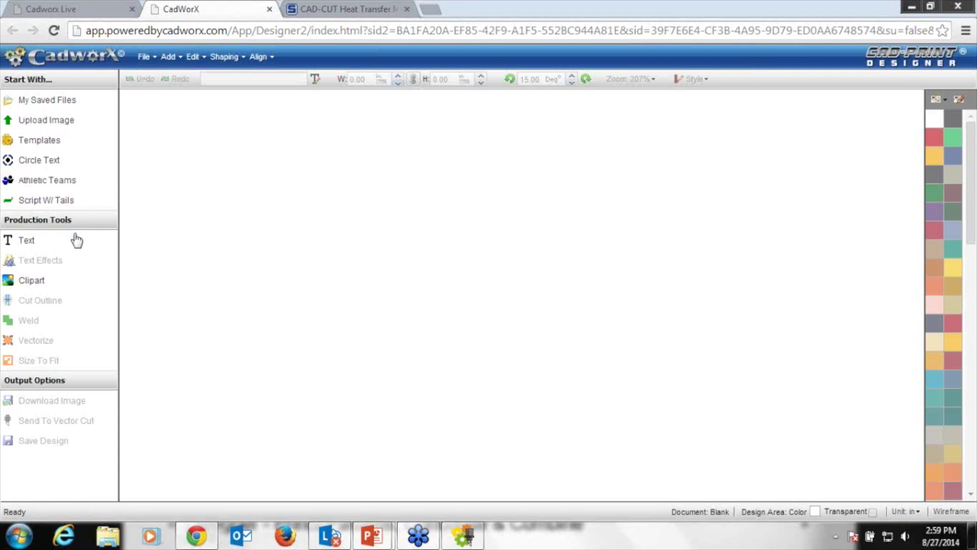
{"action": "left_click", "coordinate": [48, 282]}
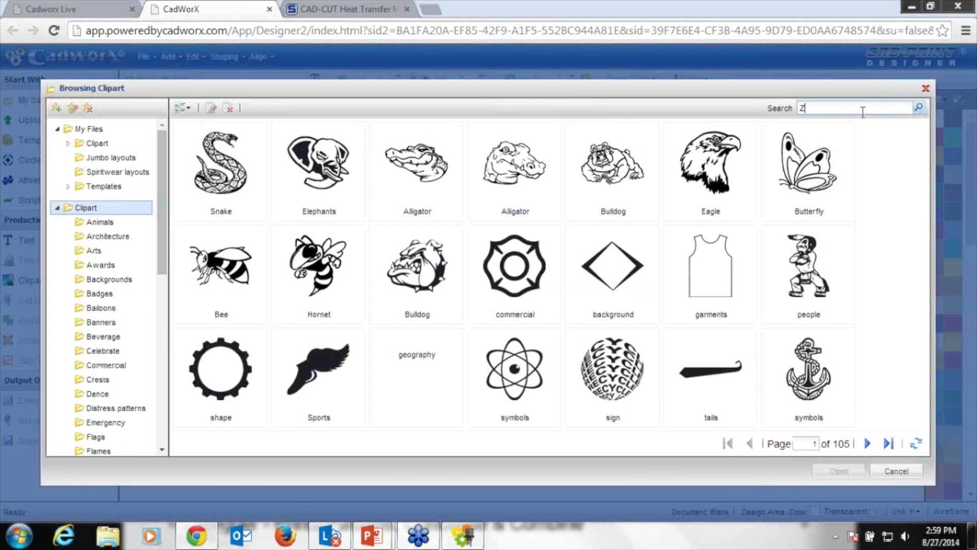
{"action": "key", "text": "Return"}
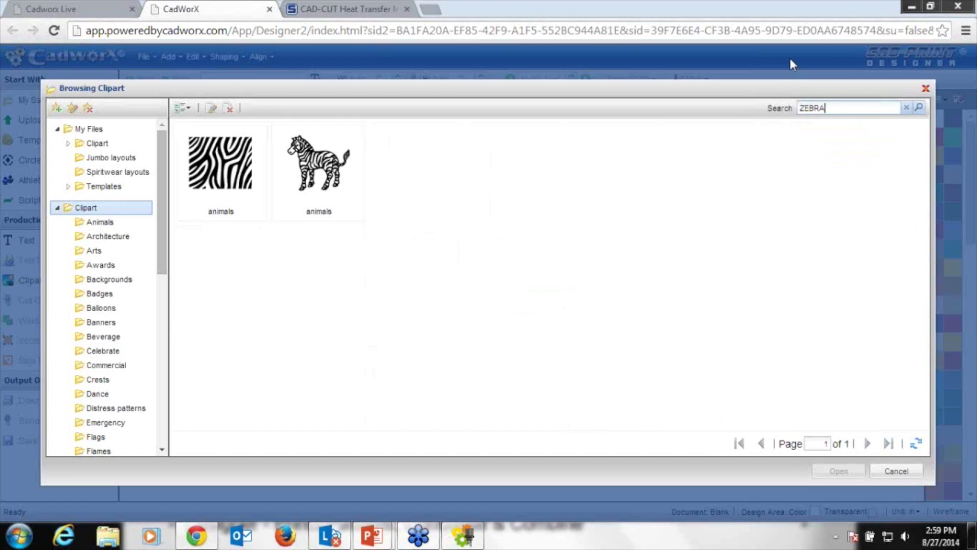
{"action": "left_click", "coordinate": [221, 164]}
{"action": "left_click", "coordinate": [839, 471]}
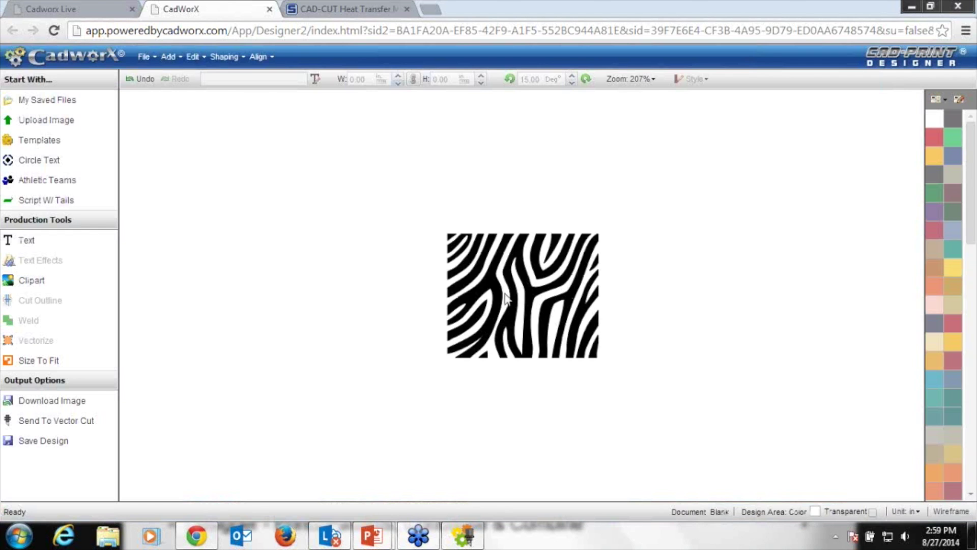
Move the zebra pattern to the upper-left area of the canvas and check it in wireframe view.
{"action": "left_click_drag", "start_coordinate": [613, 294], "coordinate": [396, 217]}
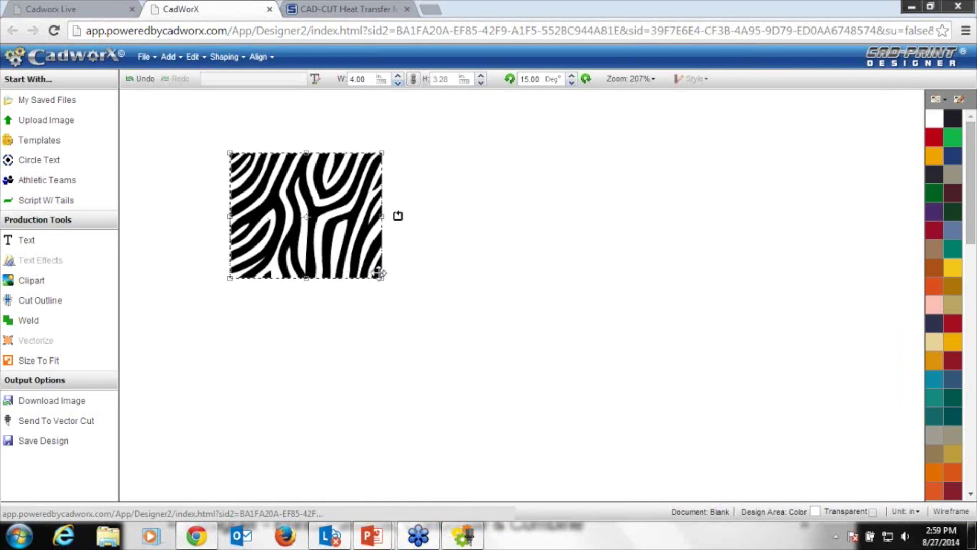
{"action": "left_click", "coordinate": [482, 246]}
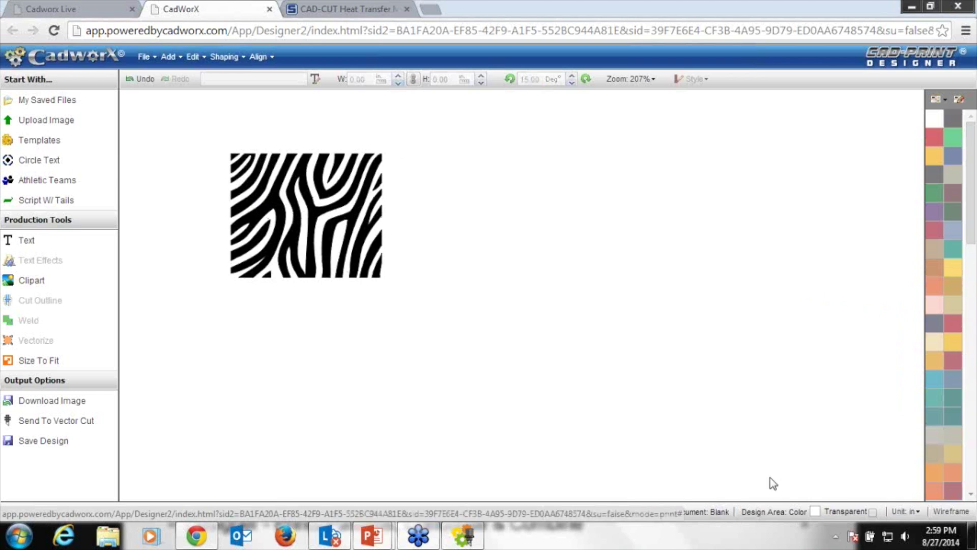
{"action": "left_click", "coordinate": [950, 512]}
{"action": "left_click", "coordinate": [950, 515]}
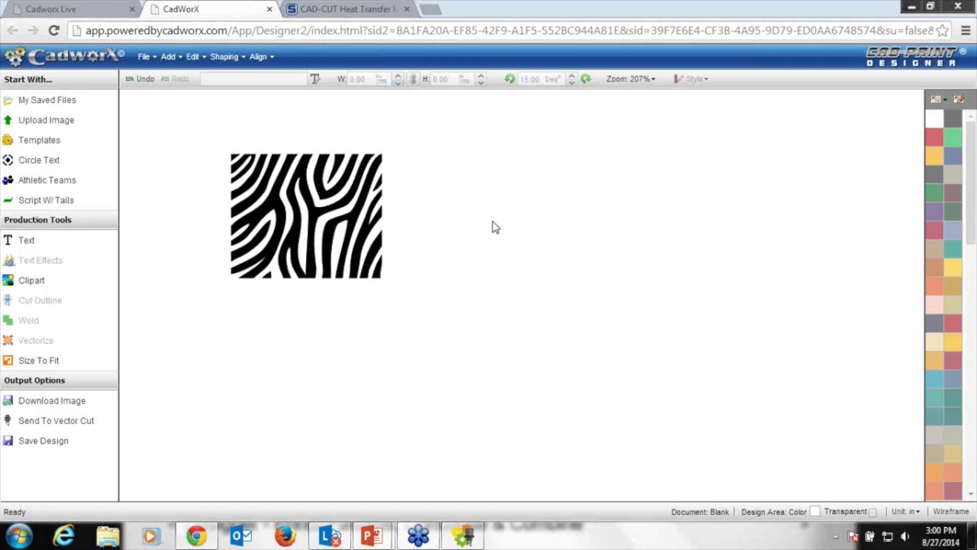
{"action": "left_click", "coordinate": [318, 199]}
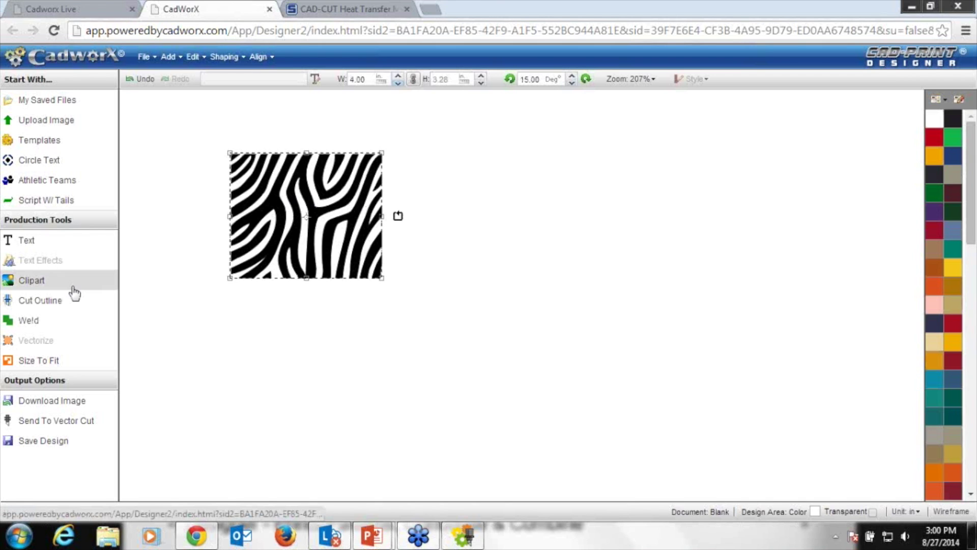
Add the text Z in the athletic font AlleyOop.
{"action": "left_click", "coordinate": [48, 248]}
{"action": "triple_click", "coordinate": [588, 130]}
{"action": "type", "text": "z"}
{"action": "type", "text": "Z"}
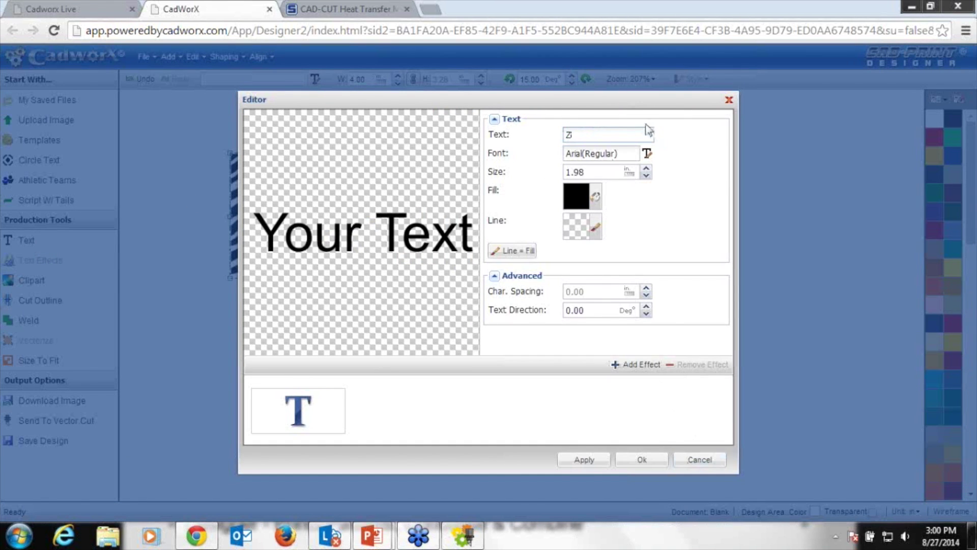
{"action": "left_click", "coordinate": [624, 155]}
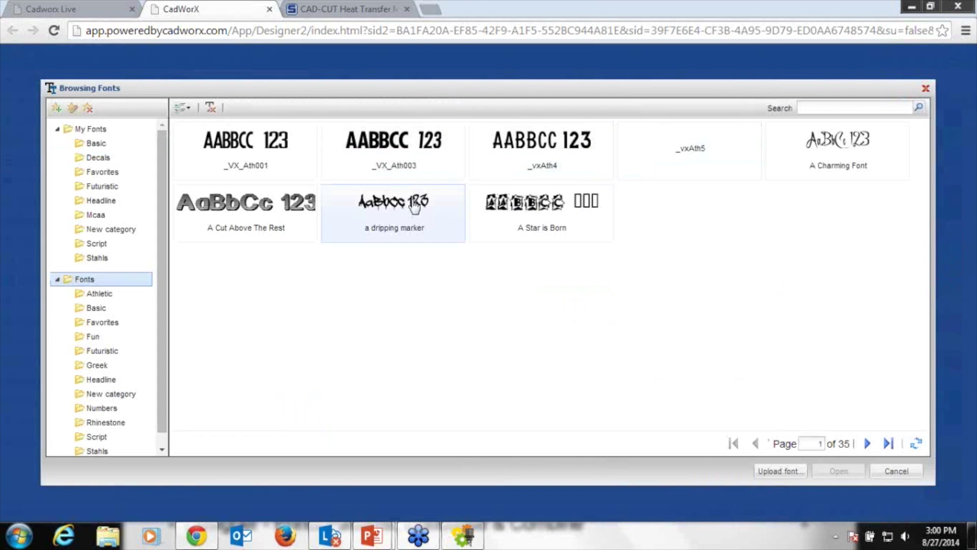
{"action": "scroll", "coordinate": [161, 372], "scroll_direction": "down", "scroll_amount": 1}
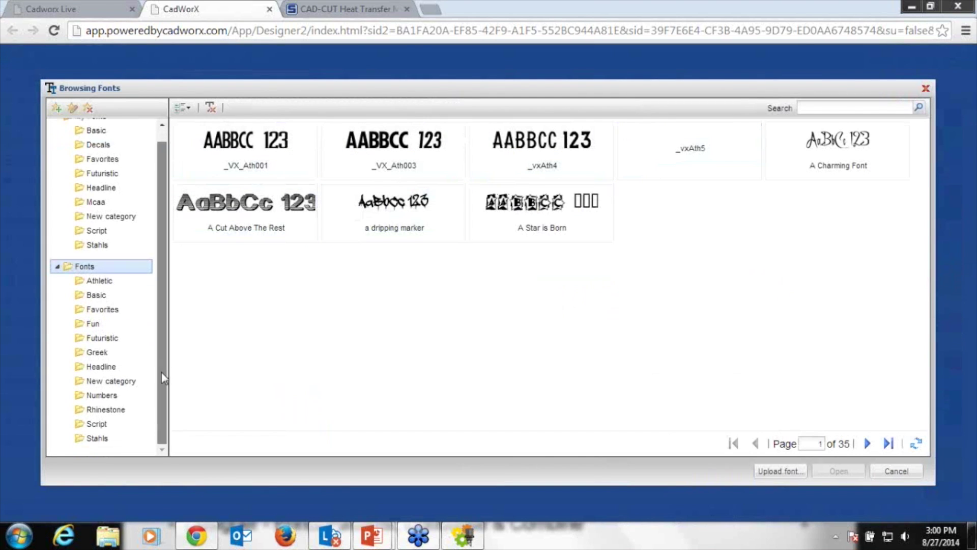
{"action": "left_click", "coordinate": [105, 282]}
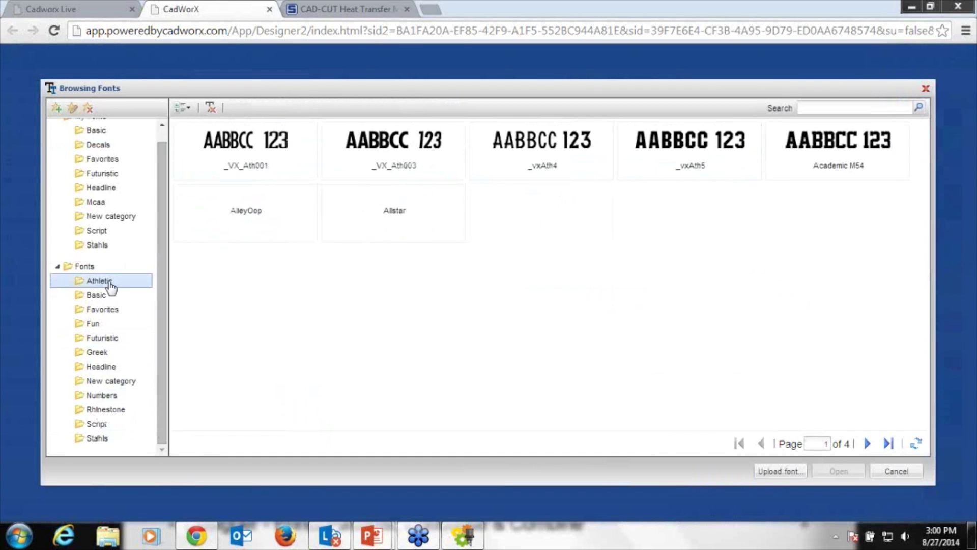
{"action": "left_click", "coordinate": [283, 235]}
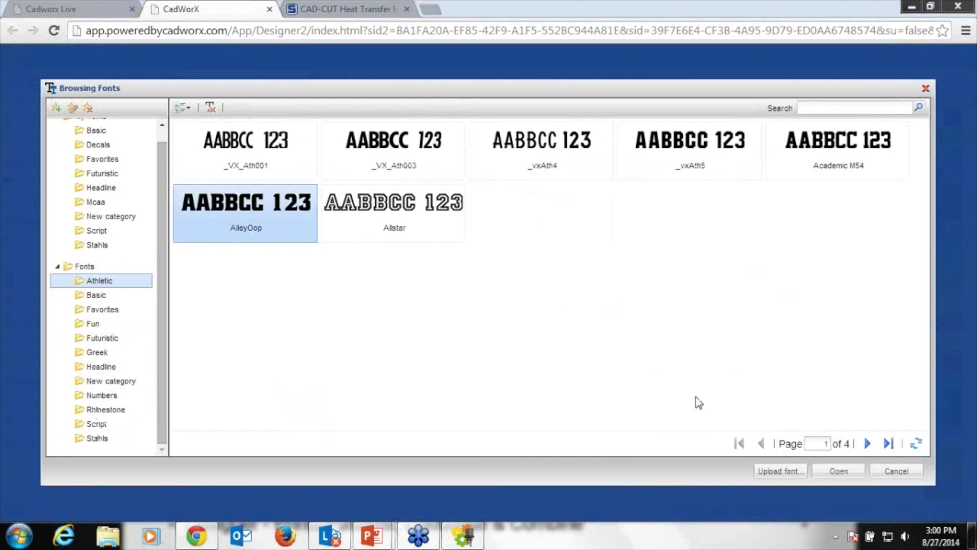
{"action": "left_click", "coordinate": [839, 471]}
{"action": "left_click", "coordinate": [643, 459]}
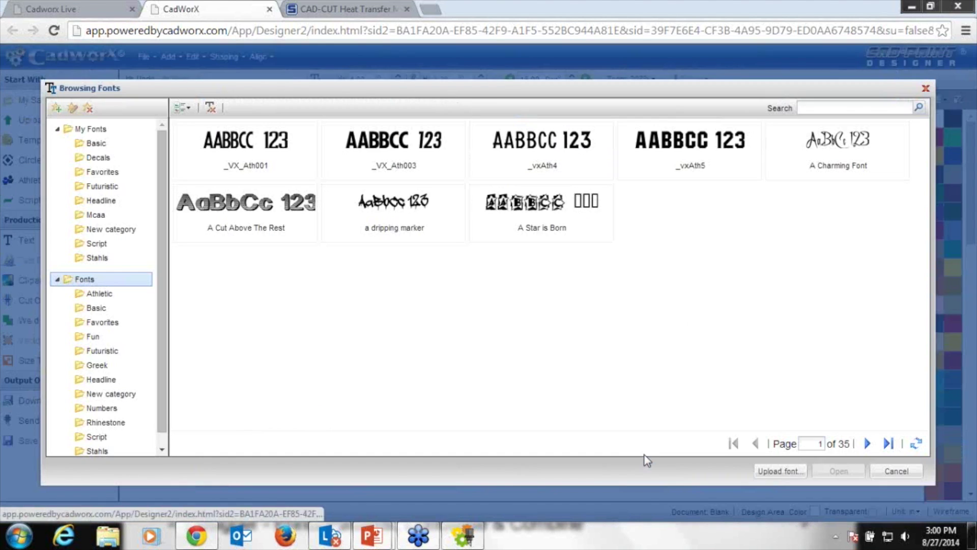
{"action": "left_click", "coordinate": [906, 476]}
Enlarge the Z to about 2.44 by 3.51 inches and place it just right of the zebra pattern.
{"action": "left_click", "coordinate": [530, 279]}
{"action": "left_click_drag", "start_coordinate": [548, 258], "coordinate": [589, 201]}
{"action": "left_click_drag", "start_coordinate": [558, 248], "coordinate": [503, 212]}
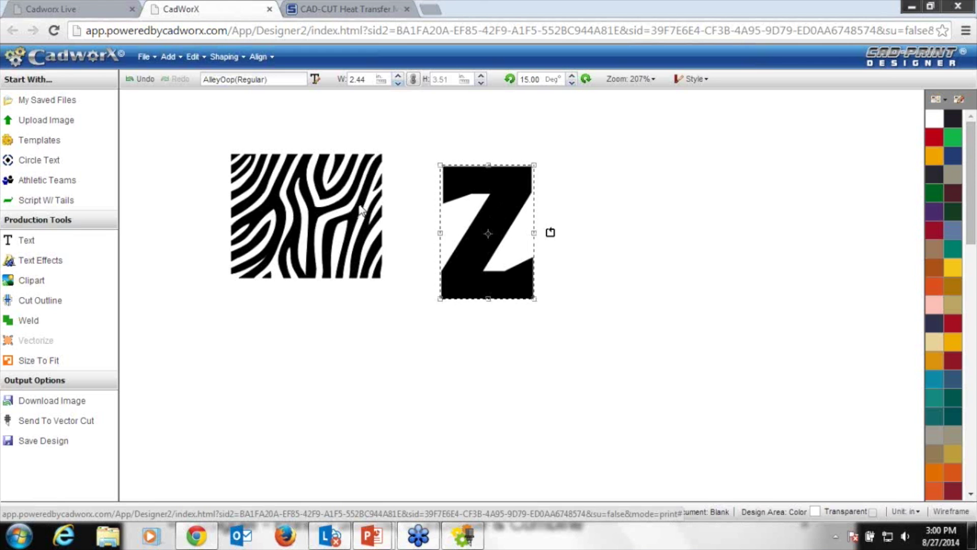
Switch to the PowerPoint slide show to examine the animal-print lettering samples, and return to the CadWorX design in Chrome.
{"action": "mouse_move", "coordinate": [372, 536]}
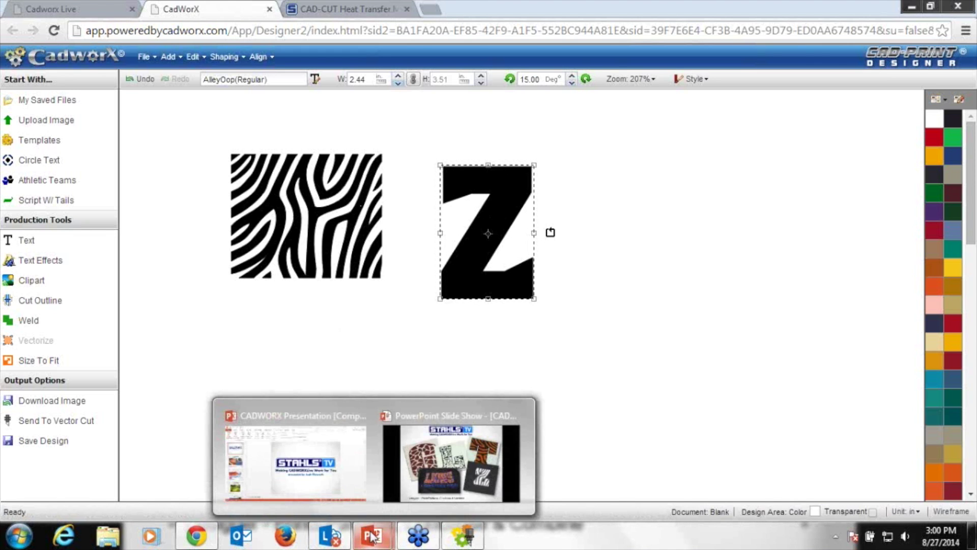
{"action": "left_click", "coordinate": [461, 456]}
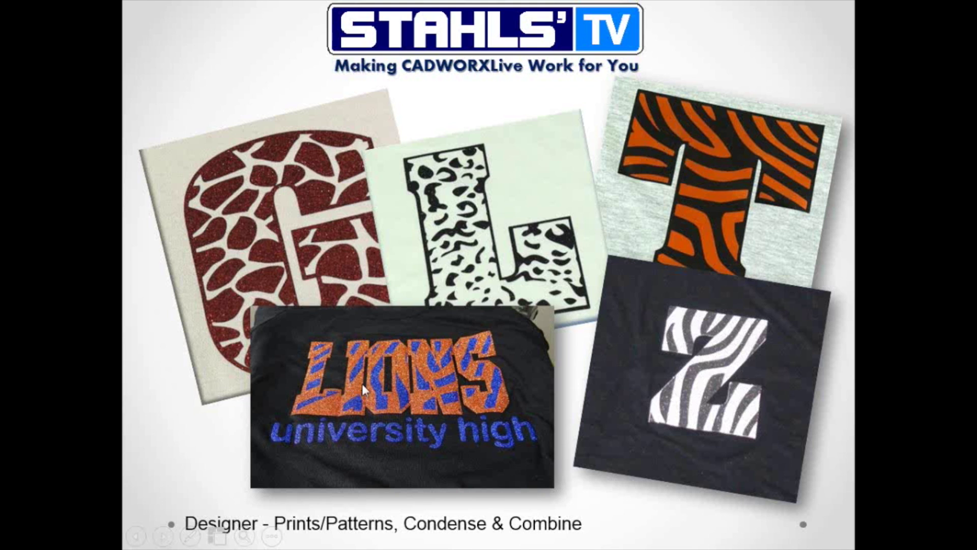
{"action": "key", "text": "super"}
{"action": "left_click", "coordinate": [378, 543]}
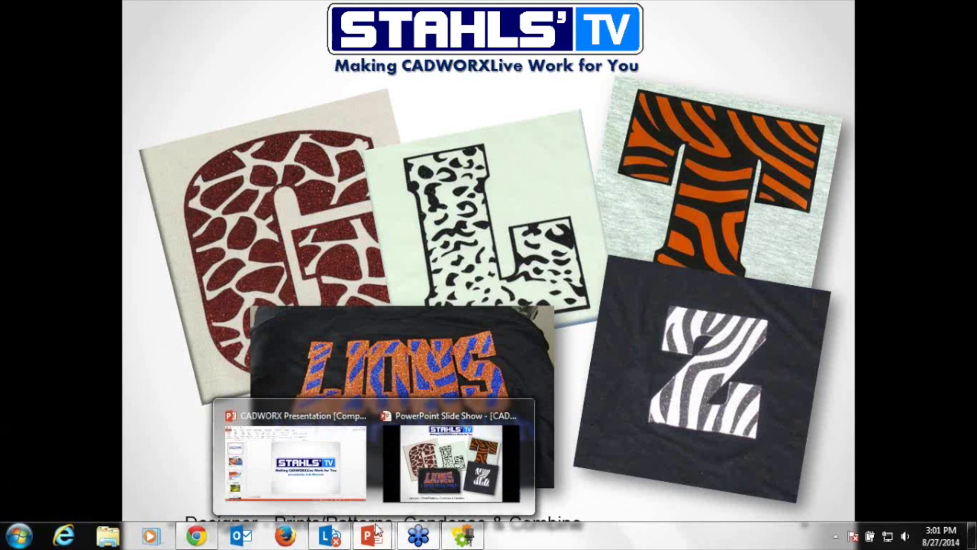
{"action": "left_click", "coordinate": [196, 535]}
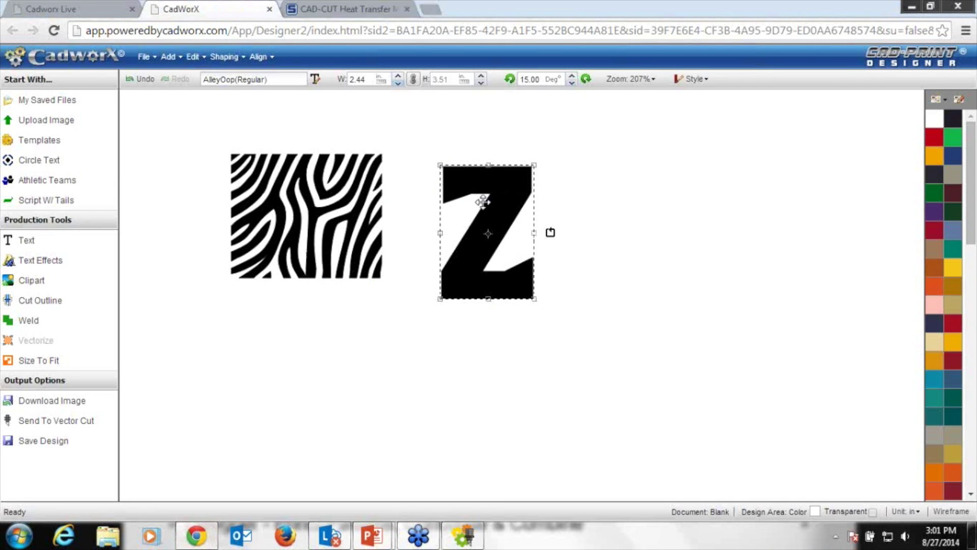
Add the Small Contour effect to the letter Z with an offset of 0.05.
{"action": "double_click", "coordinate": [466, 176]}
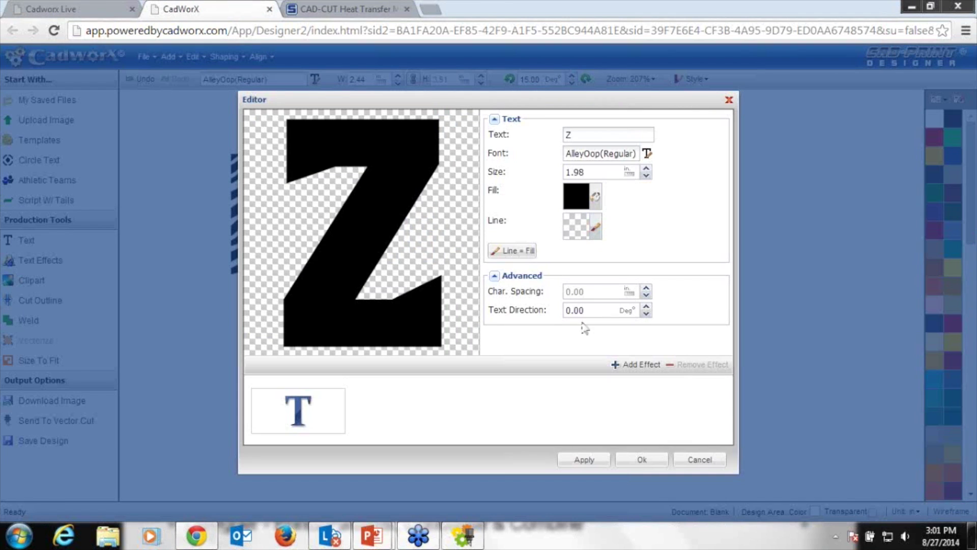
{"action": "left_click", "coordinate": [632, 372]}
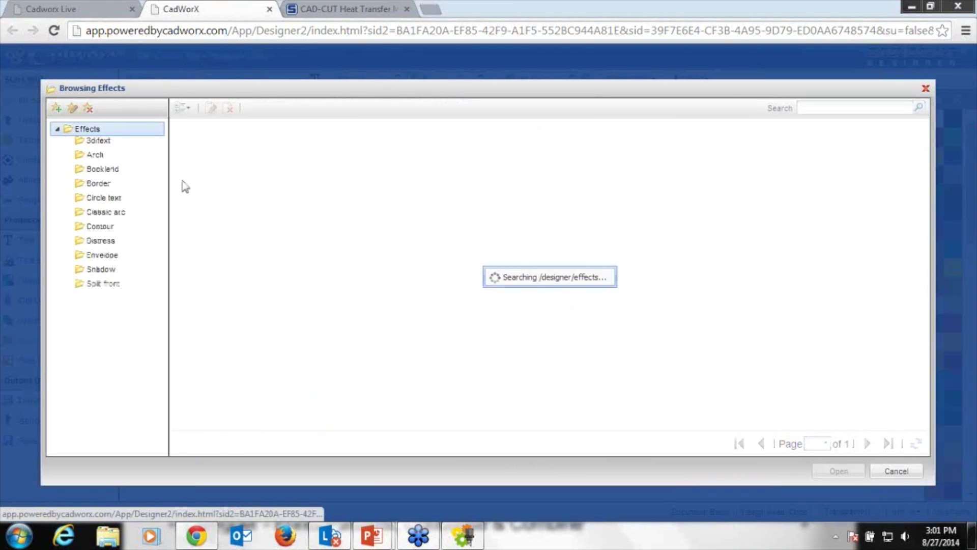
{"action": "left_click", "coordinate": [102, 231]}
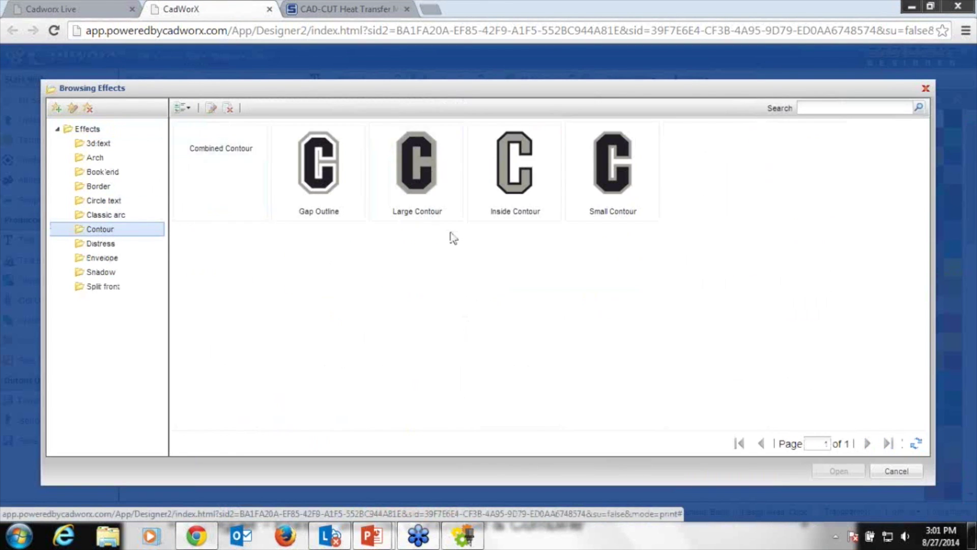
{"action": "left_click", "coordinate": [601, 198]}
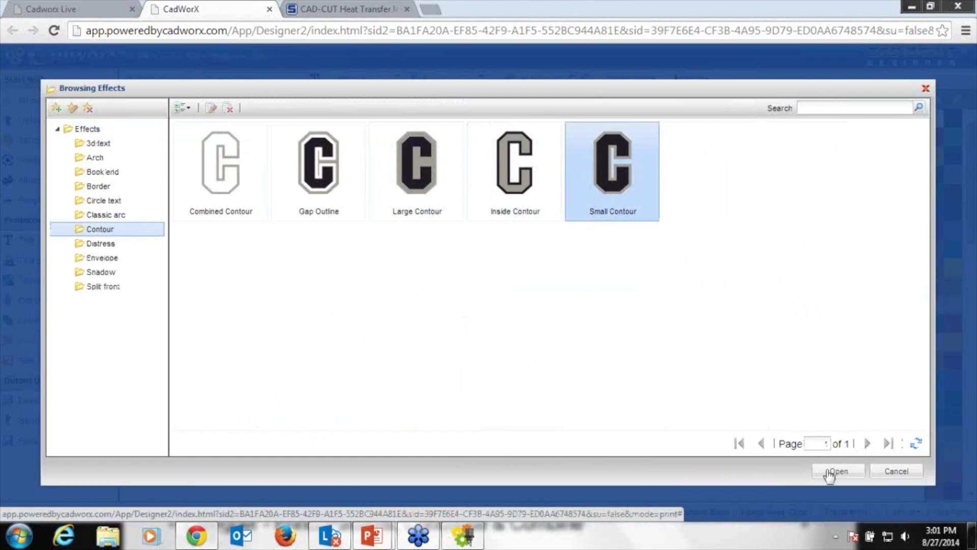
{"action": "left_click", "coordinate": [837, 471]}
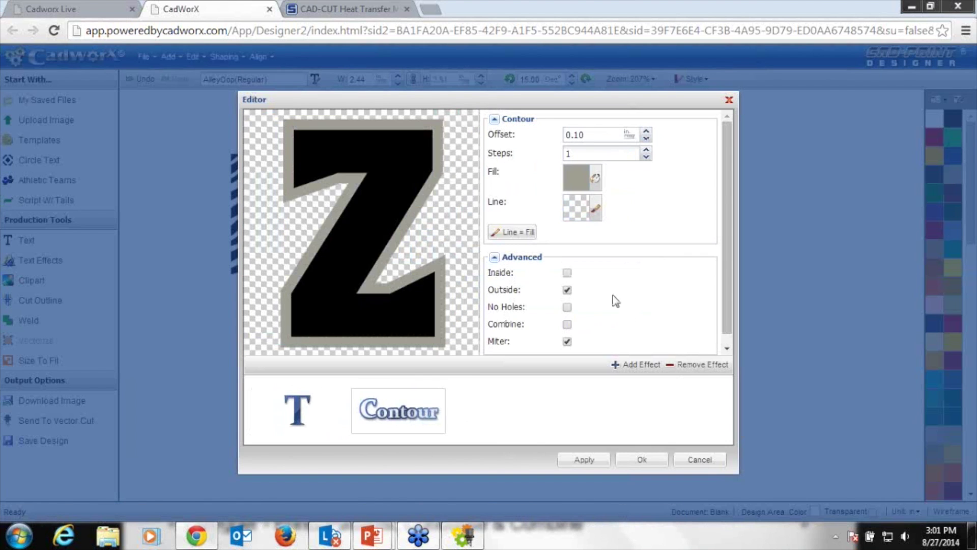
{"action": "left_click", "coordinate": [602, 131]}
{"action": "type", "text": "0.05"}
{"action": "left_click", "coordinate": [643, 461]}
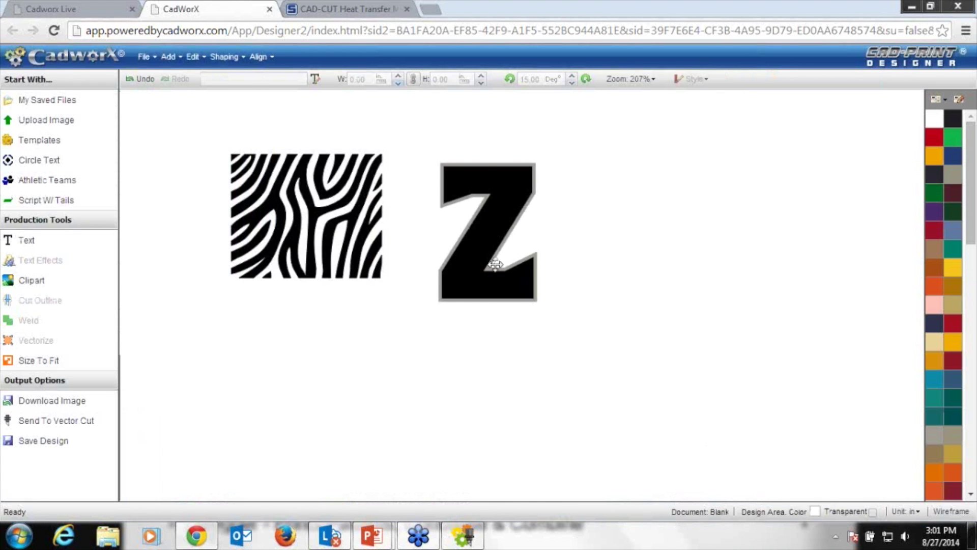
Break the contoured Z apart by colors and move the gray contour well to the right of the black letter.
{"action": "left_click", "coordinate": [495, 265]}
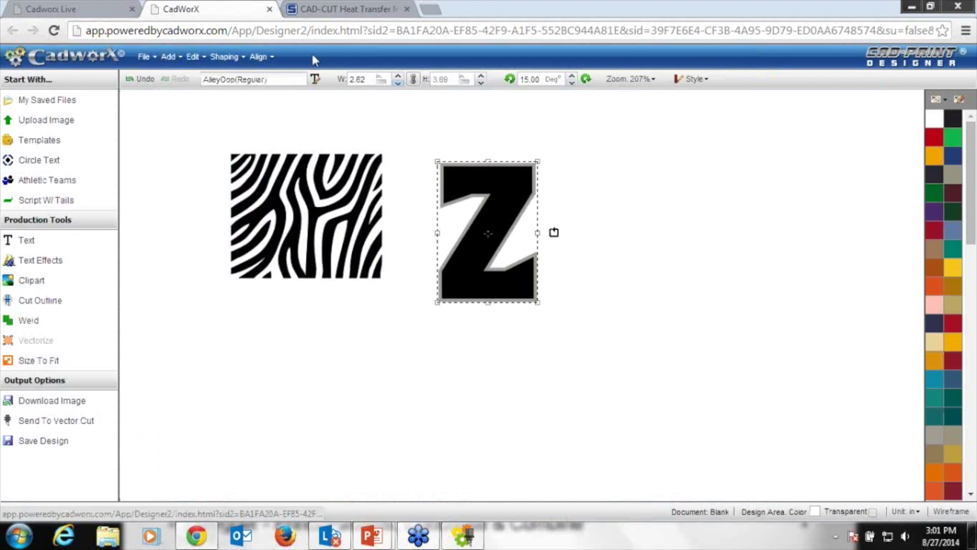
{"action": "left_click", "coordinate": [233, 58]}
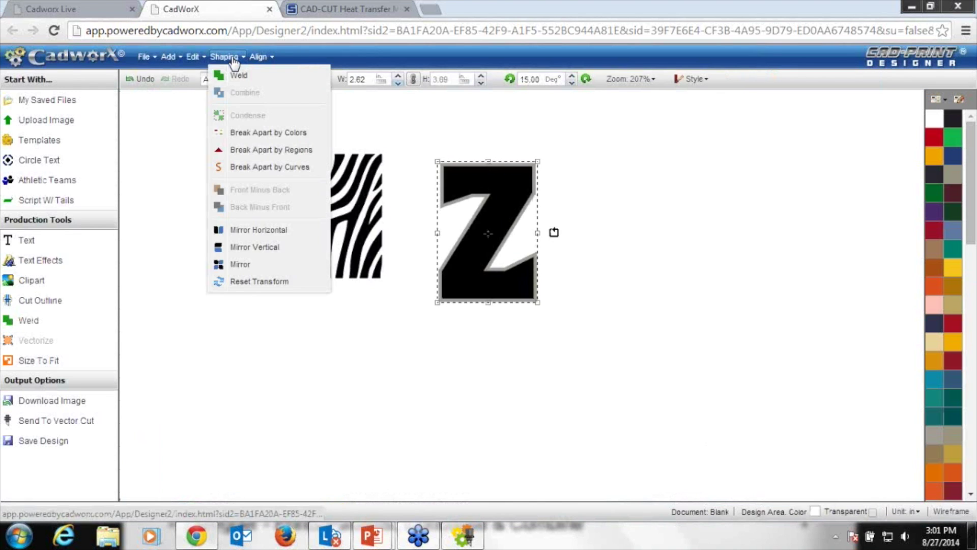
{"action": "left_click", "coordinate": [264, 132]}
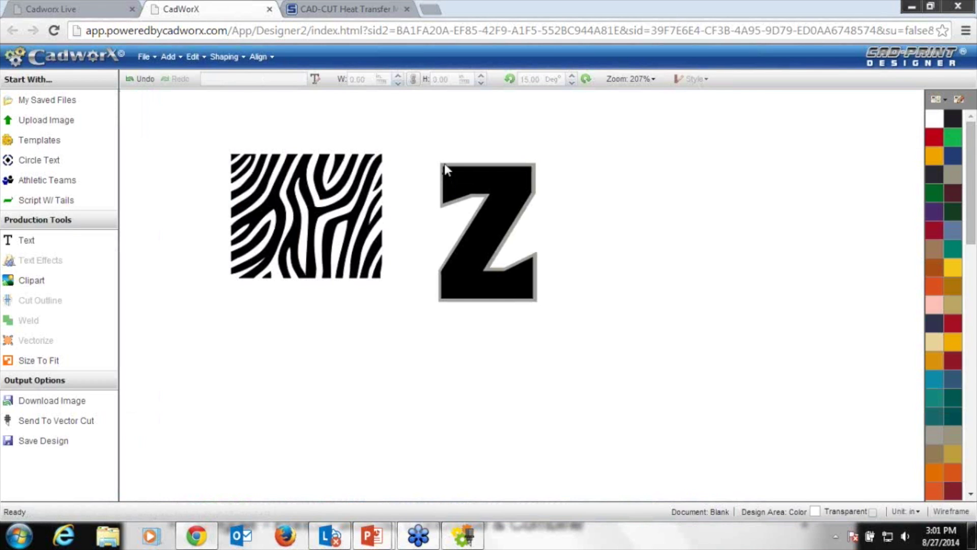
{"action": "left_click", "coordinate": [444, 164]}
{"action": "left_click_drag", "start_coordinate": [444, 164], "coordinate": [721, 179]}
{"action": "double_click", "coordinate": [724, 183]}
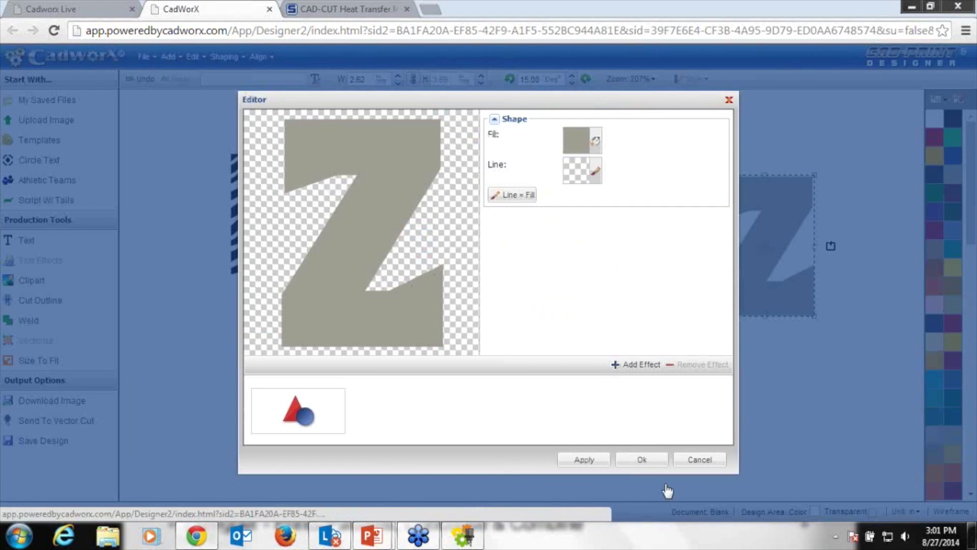
{"action": "left_click", "coordinate": [699, 460]}
{"action": "left_click", "coordinate": [585, 142]}
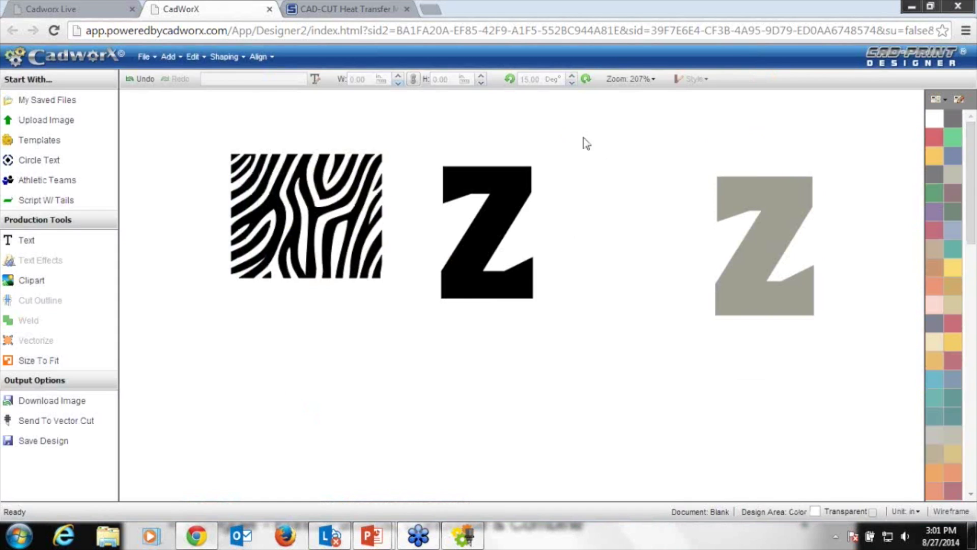
Rotate the zebra pattern about a quarter turn counterclockwise over the black Z and move it back to the left of the letter.
{"action": "left_click", "coordinate": [316, 165]}
{"action": "left_click_drag", "start_coordinate": [316, 165], "coordinate": [484, 177]}
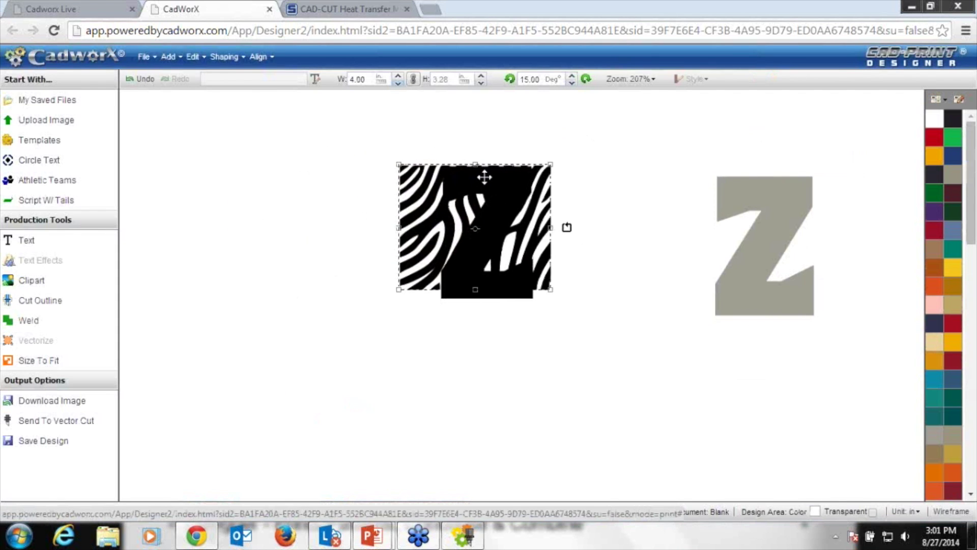
{"action": "left_click_drag", "start_coordinate": [567, 227], "coordinate": [447, 159]}
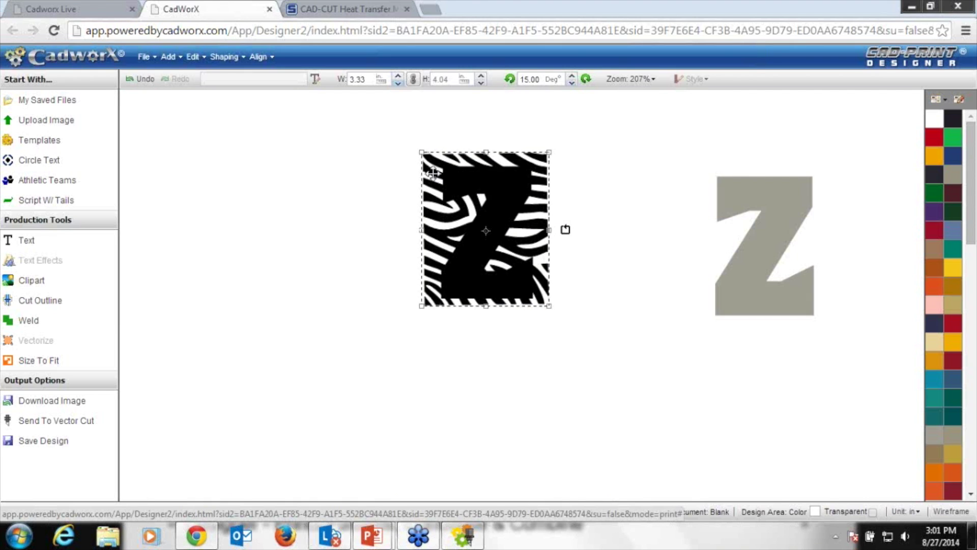
{"action": "left_click_drag", "start_coordinate": [537, 172], "coordinate": [325, 174]}
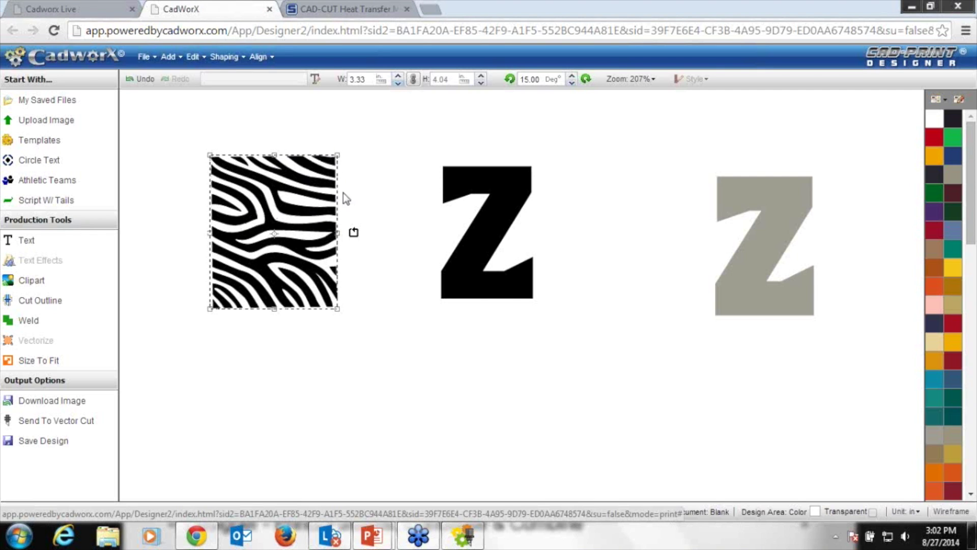
Duplicate the zebra pattern, mirror the copy horizontally and align it against the original's right edge with a slight overlap.
{"action": "left_click", "coordinate": [199, 60]}
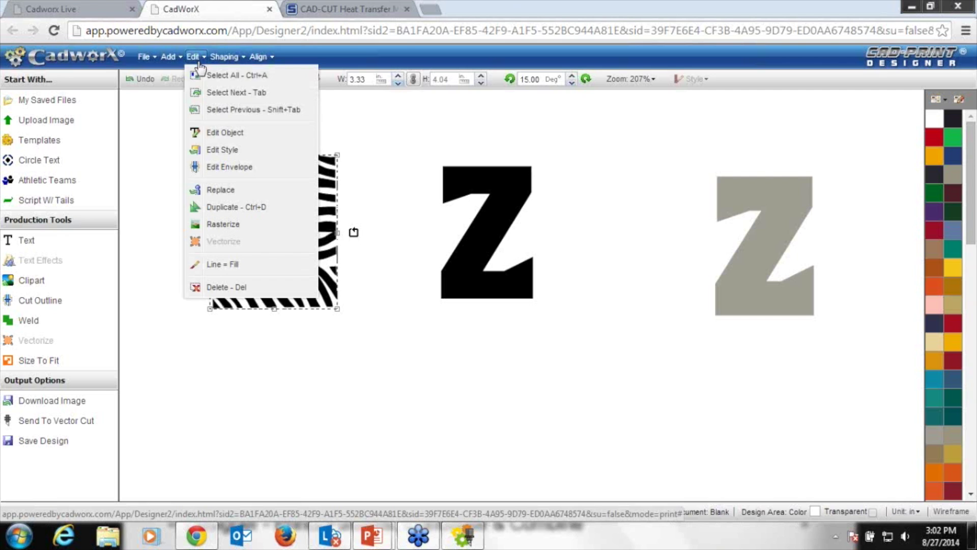
{"action": "left_click", "coordinate": [244, 207]}
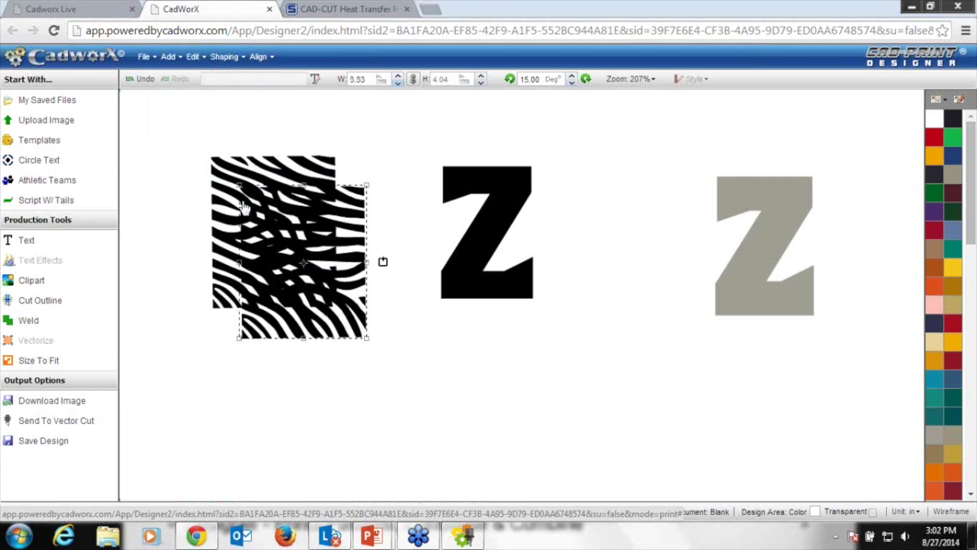
{"action": "left_click_drag", "start_coordinate": [288, 218], "coordinate": [376, 190]}
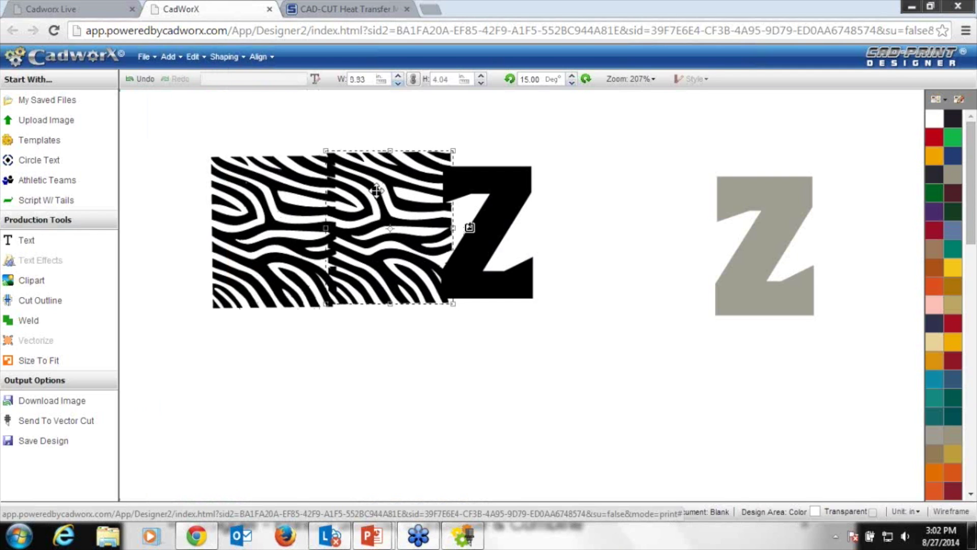
{"action": "left_click", "coordinate": [225, 57]}
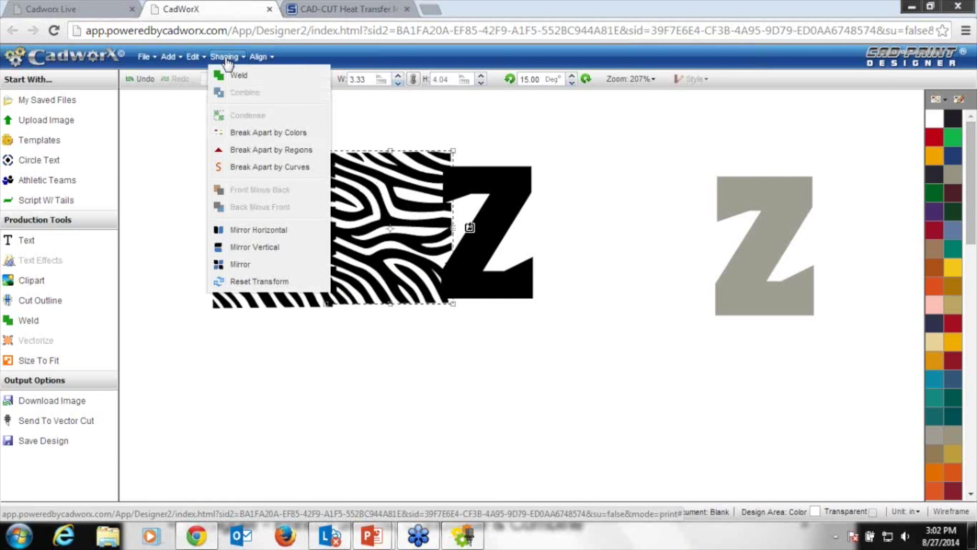
{"action": "left_click", "coordinate": [257, 229]}
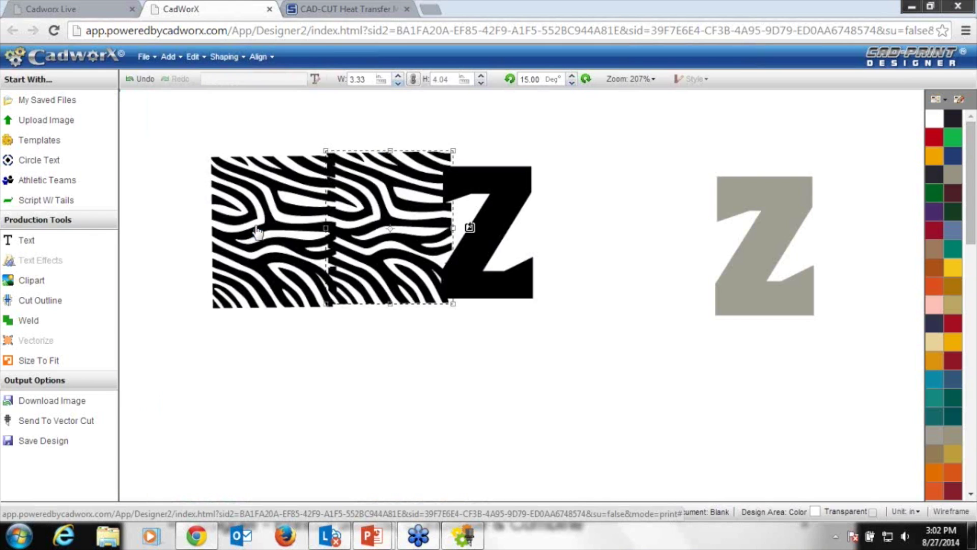
{"action": "left_click_drag", "start_coordinate": [372, 208], "coordinate": [377, 213]}
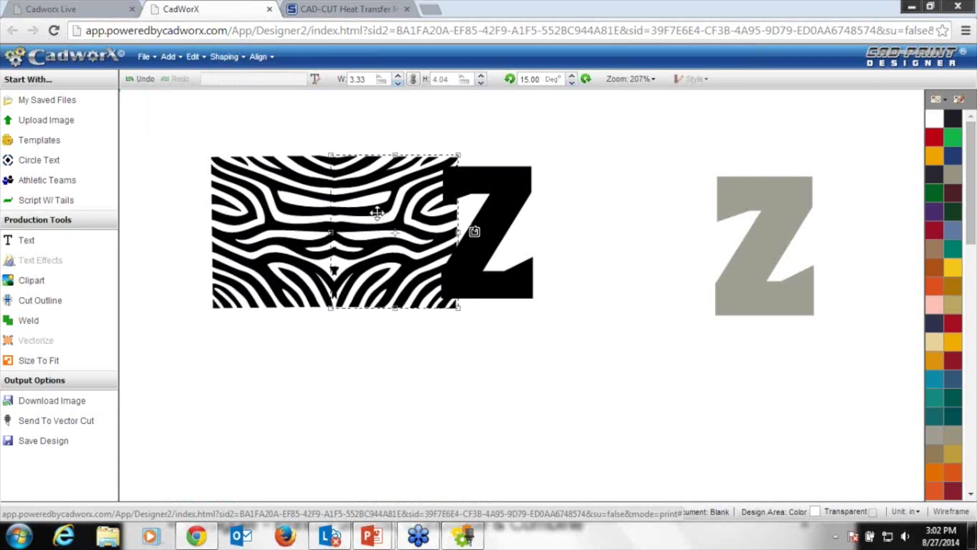
Weld the two mirrored zebra halves together, checking the seam in wireframe view, and move the welded pattern over the black Z.
{"action": "left_click", "coordinate": [297, 335]}
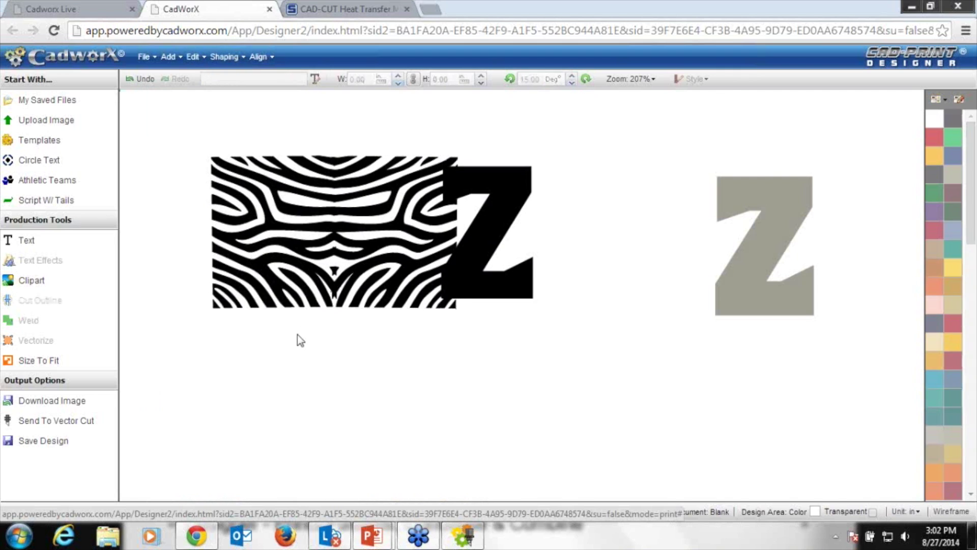
{"action": "left_click_drag", "start_coordinate": [175, 327], "coordinate": [329, 333]}
{"action": "left_click", "coordinate": [950, 511]}
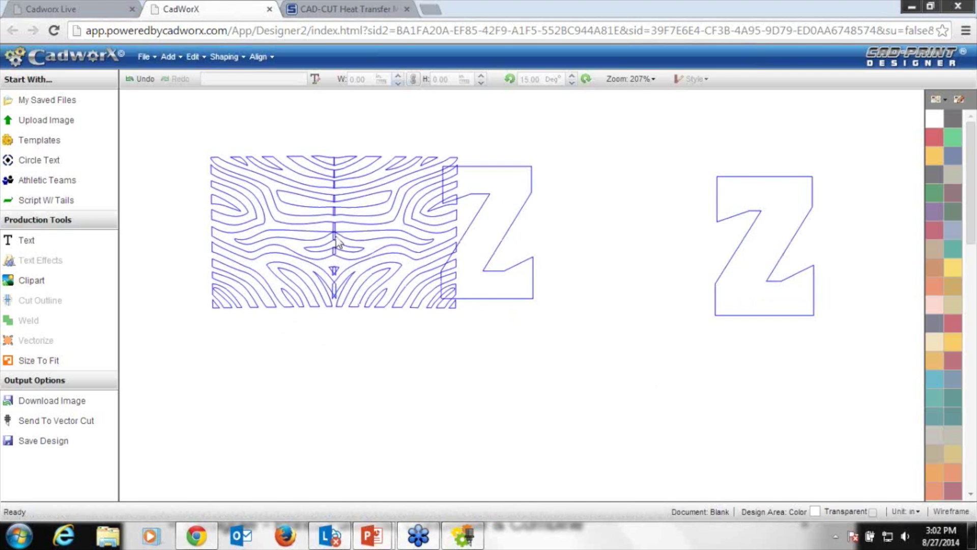
{"action": "left_click_drag", "start_coordinate": [187, 328], "coordinate": [466, 135]}
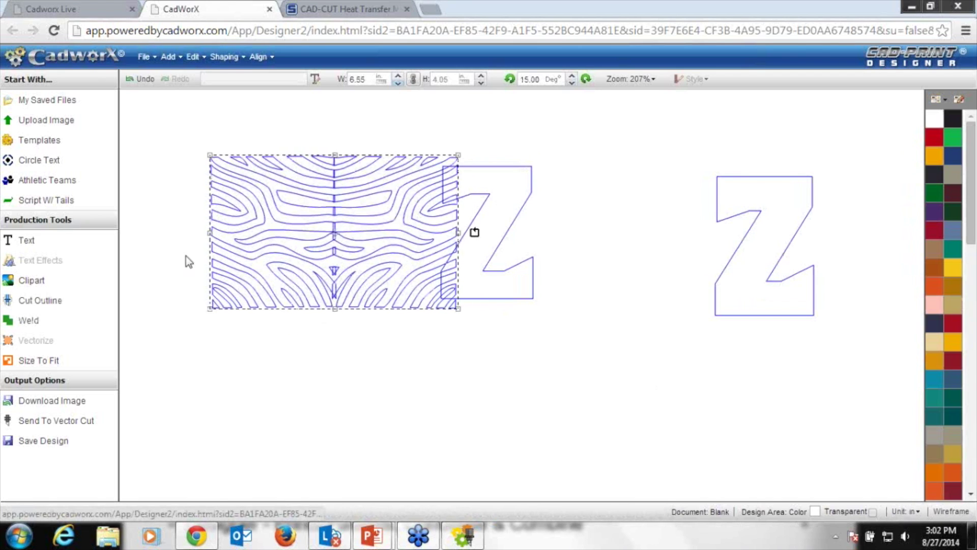
{"action": "left_click", "coordinate": [36, 321]}
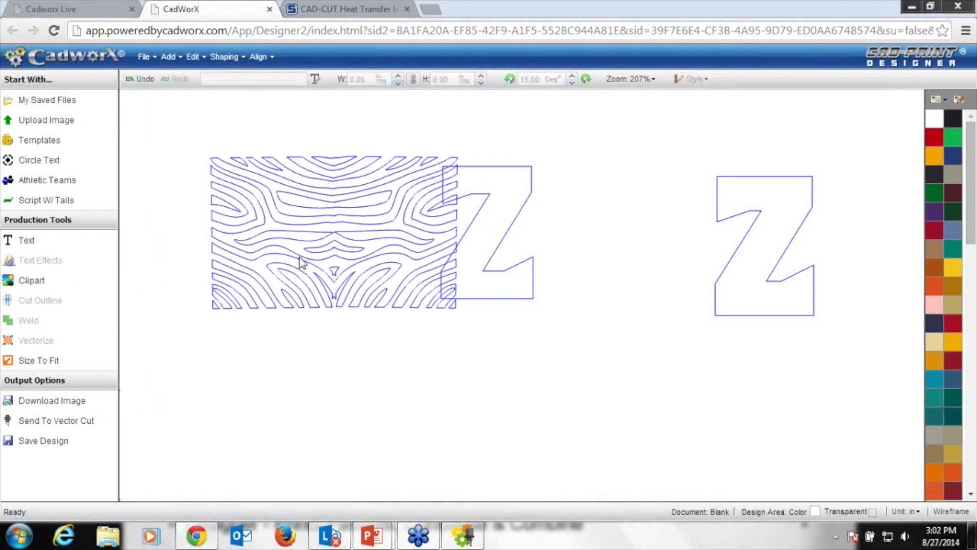
{"action": "left_click", "coordinate": [951, 511]}
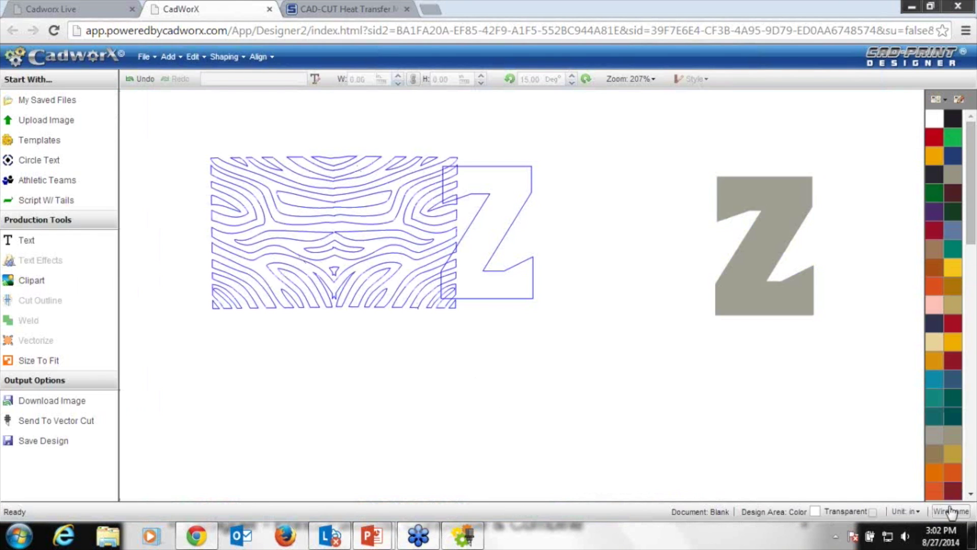
{"action": "left_click_drag", "start_coordinate": [366, 218], "coordinate": [570, 211]}
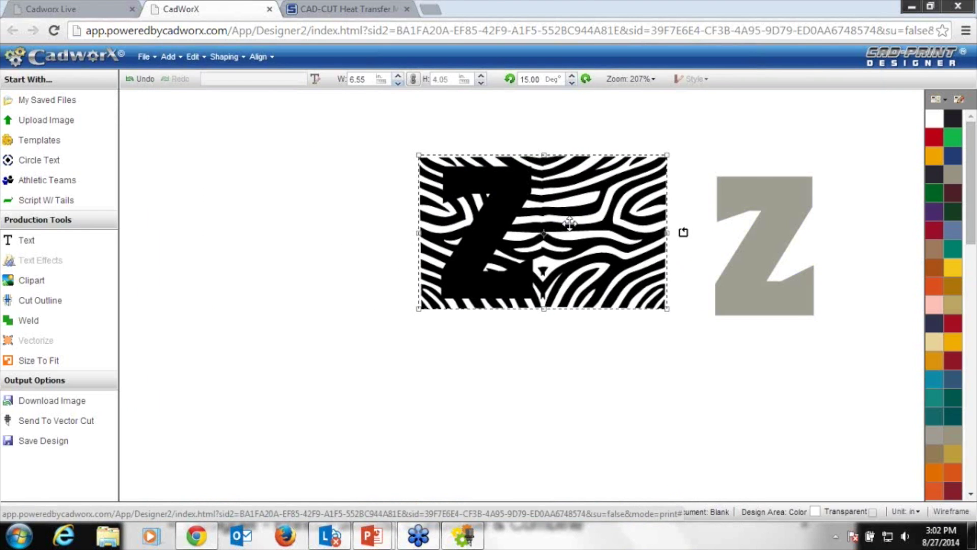
Try Front Minus Back on the zebra pattern and the black Z, and undo it.
{"action": "left_click", "coordinate": [368, 332]}
{"action": "left_click_drag", "start_coordinate": [340, 347], "coordinate": [685, 124]}
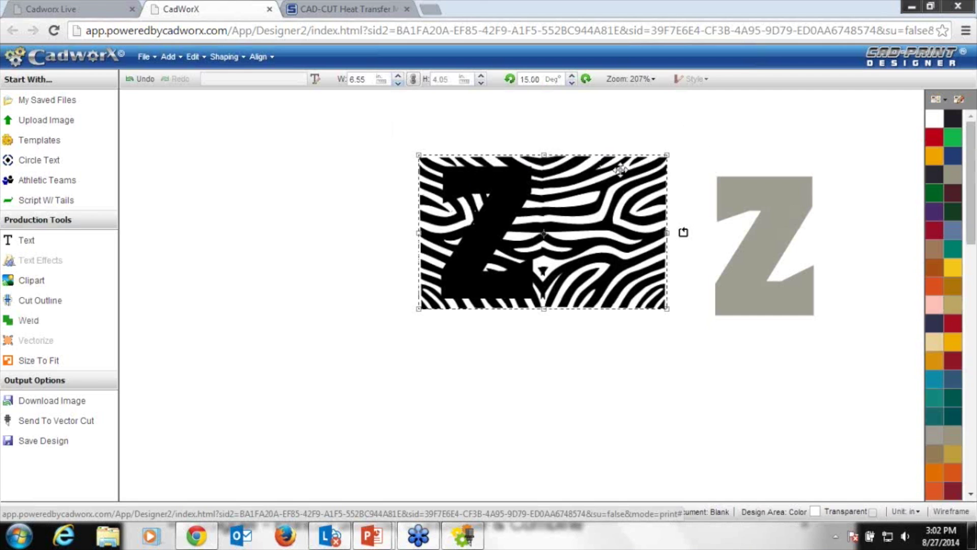
{"action": "left_click", "coordinate": [240, 64]}
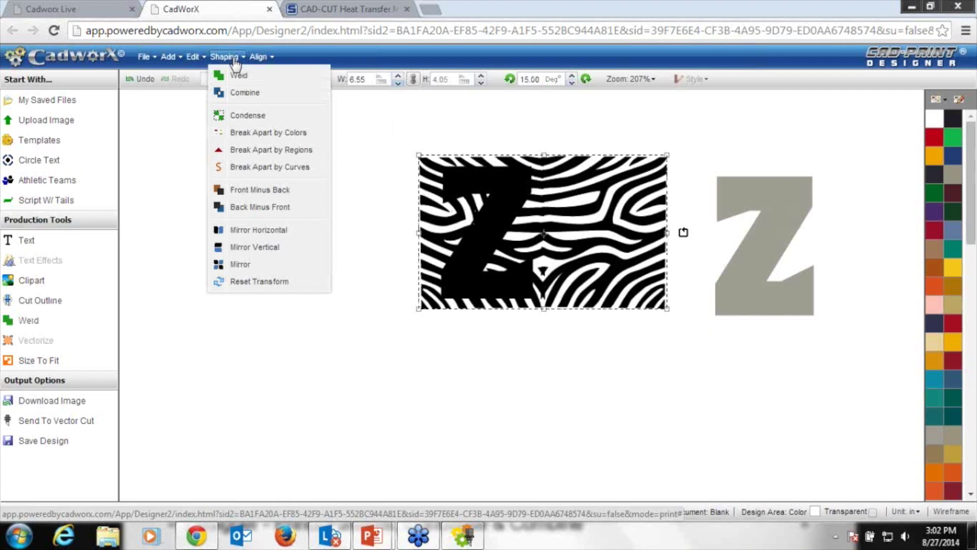
{"action": "left_click", "coordinate": [264, 194]}
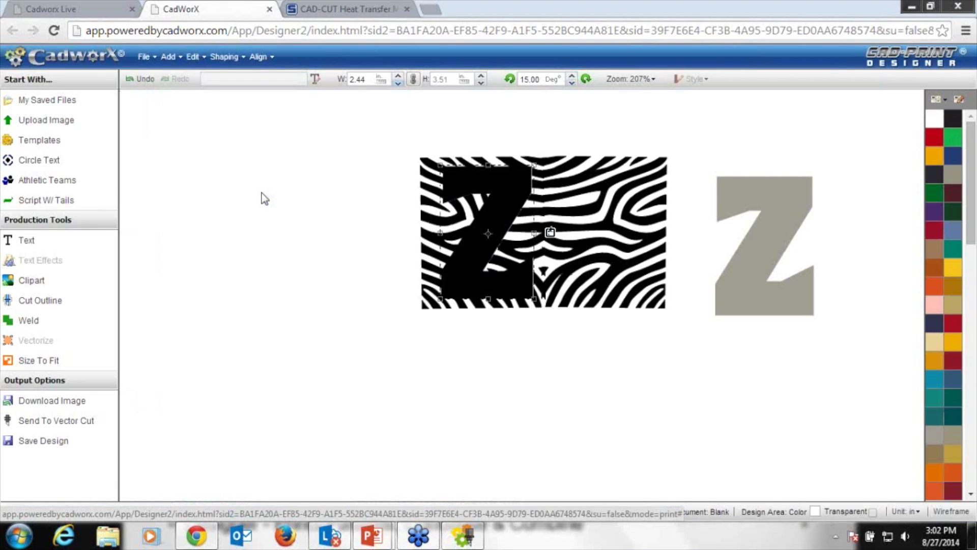
{"action": "left_click", "coordinate": [147, 88]}
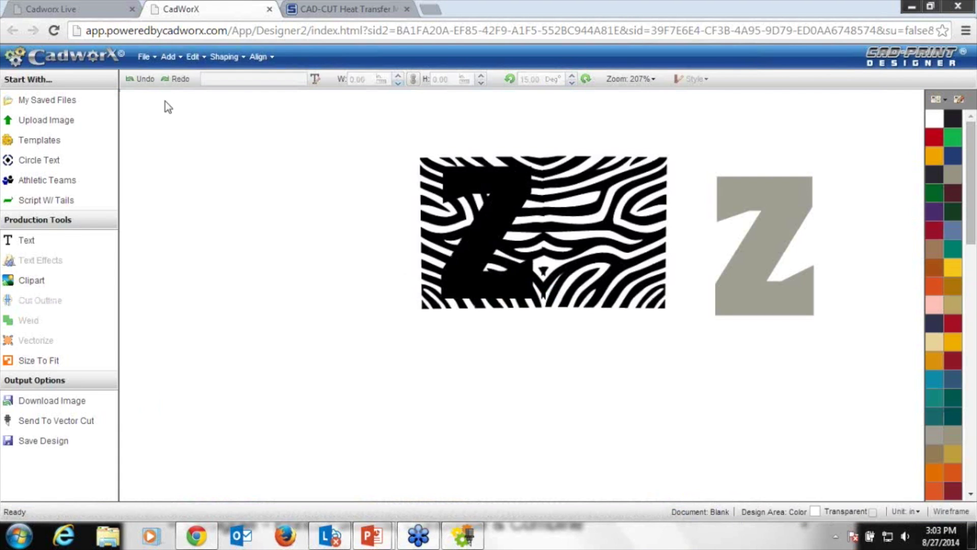
Cut the zebra stripes out of the black Z with Back Minus Front and move the pattern away below and left of it.
{"action": "left_click_drag", "start_coordinate": [361, 331], "coordinate": [683, 110]}
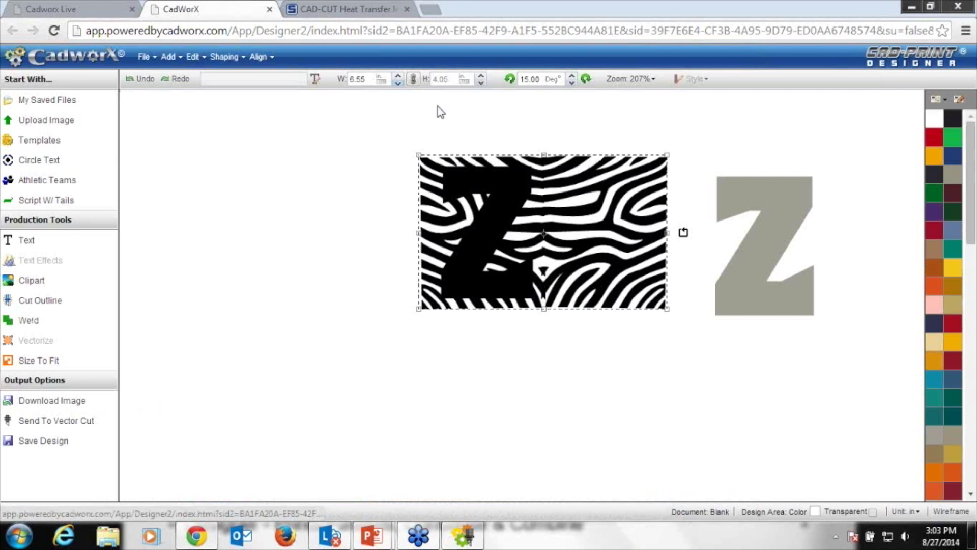
{"action": "left_click", "coordinate": [225, 57]}
{"action": "left_click", "coordinate": [273, 206]}
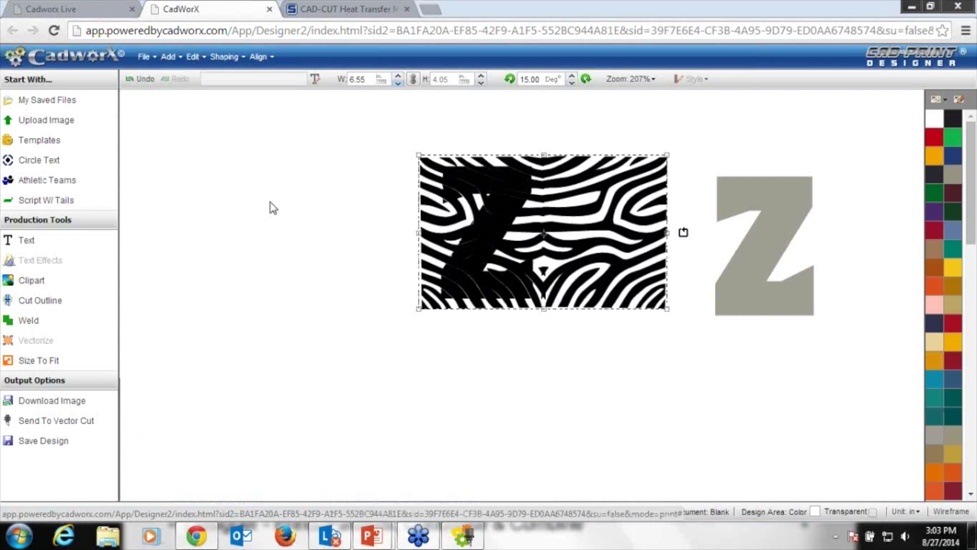
{"action": "left_click_drag", "start_coordinate": [484, 209], "coordinate": [195, 360]}
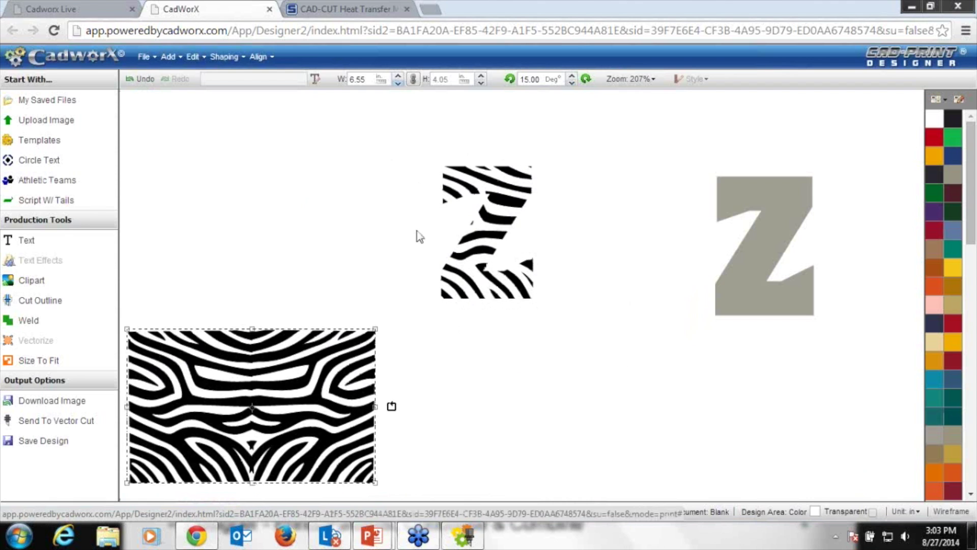
Place the striped black Z centered on top of the gray contour Z.
{"action": "left_click", "coordinate": [499, 220]}
{"action": "left_click_drag", "start_coordinate": [494, 213], "coordinate": [768, 227]}
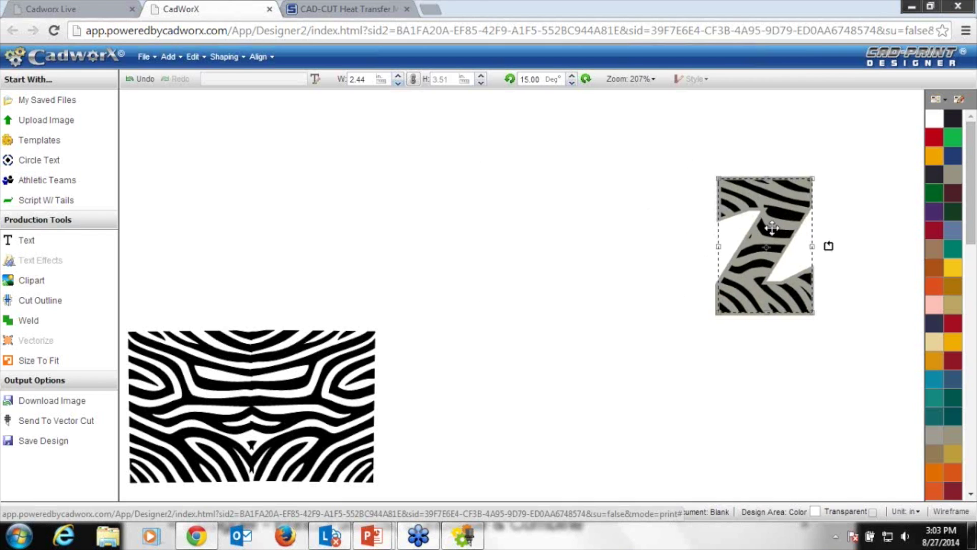
{"action": "left_click", "coordinate": [713, 337]}
Delete the leftover zebra pattern and move the layered Z left toward the middle of the design area.
{"action": "left_click", "coordinate": [325, 409]}
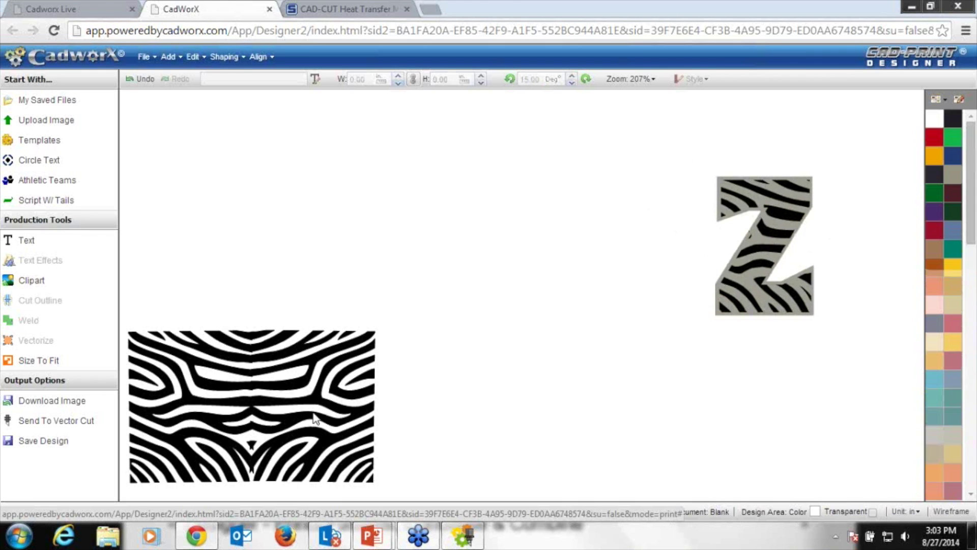
{"action": "key", "text": "Delete"}
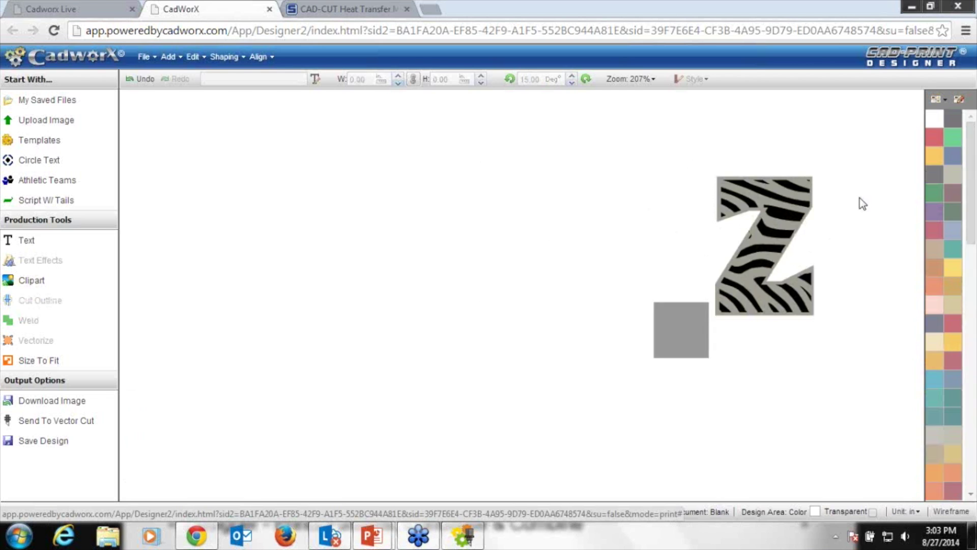
{"action": "left_click_drag", "start_coordinate": [734, 262], "coordinate": [416, 276]}
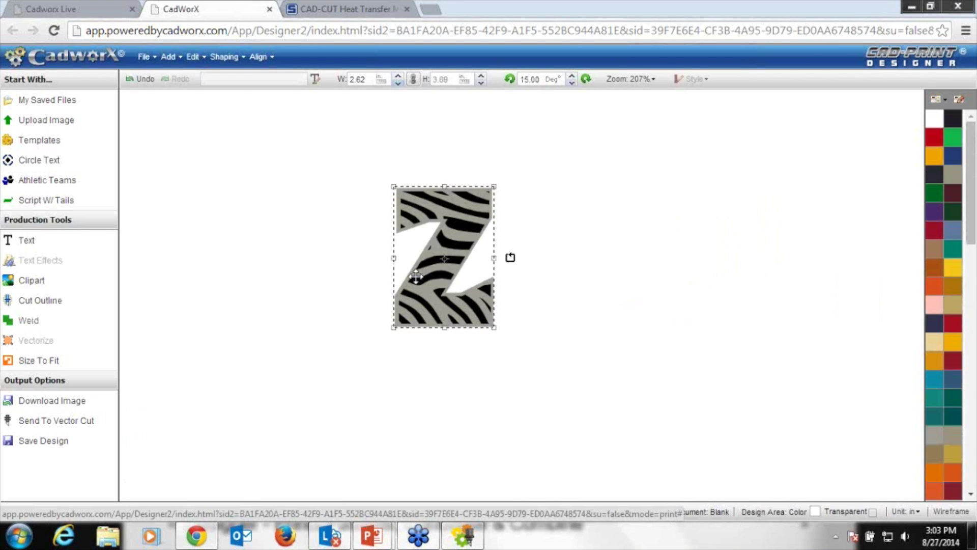
{"action": "left_click", "coordinate": [231, 203]}
Send the zebra Z design to Vector Cut and open the downloaded cut file there.
{"action": "left_click", "coordinate": [144, 57]}
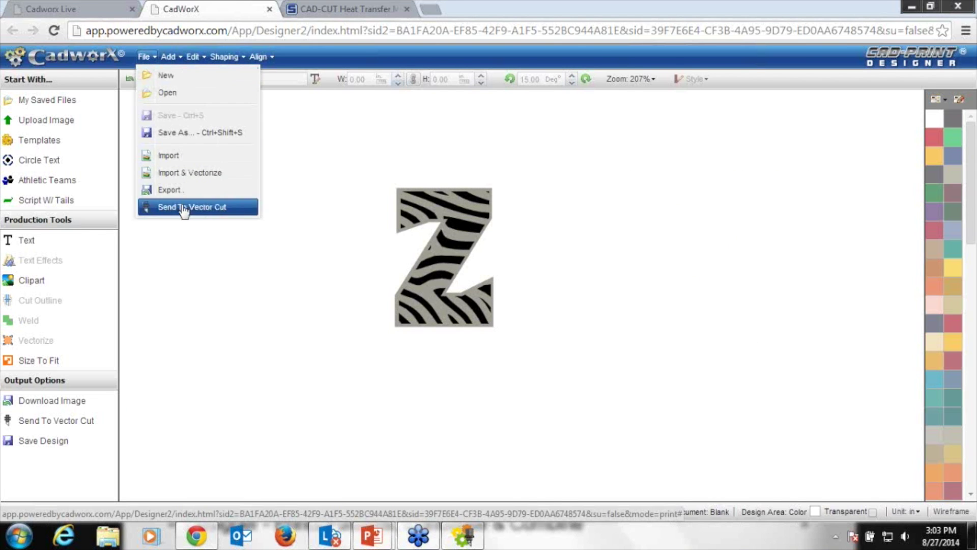
{"action": "left_click", "coordinate": [184, 209]}
{"action": "left_click", "coordinate": [536, 411]}
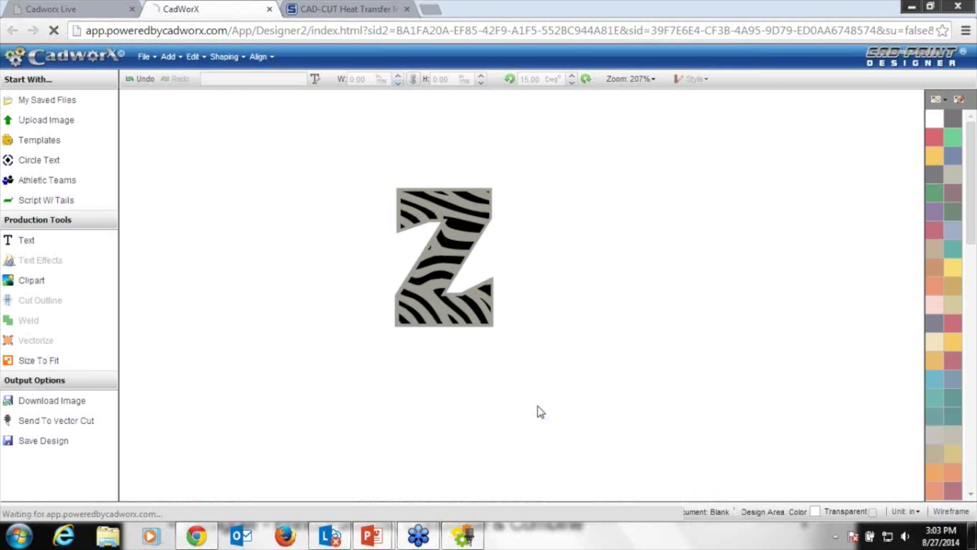
{"action": "left_click", "coordinate": [109, 515]}
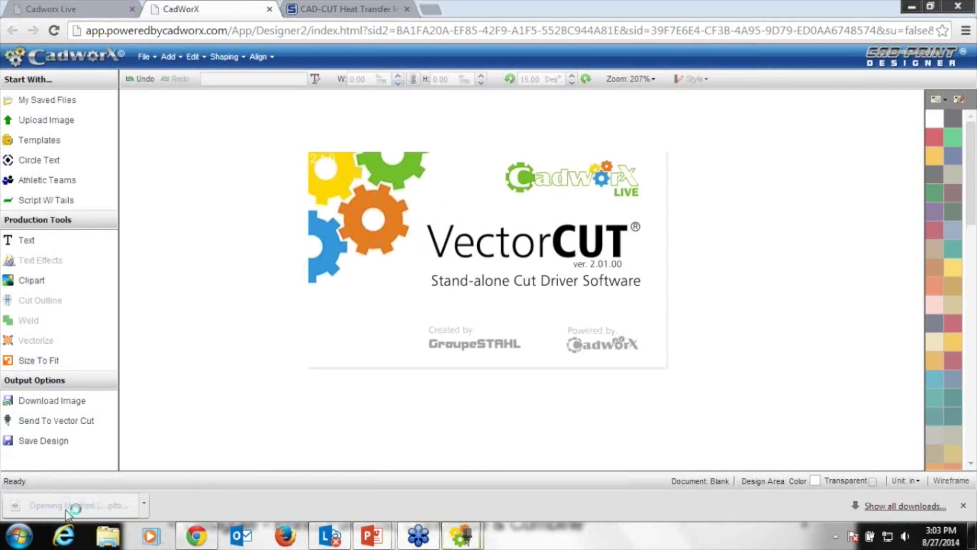
{"action": "left_click", "coordinate": [449, 45]}
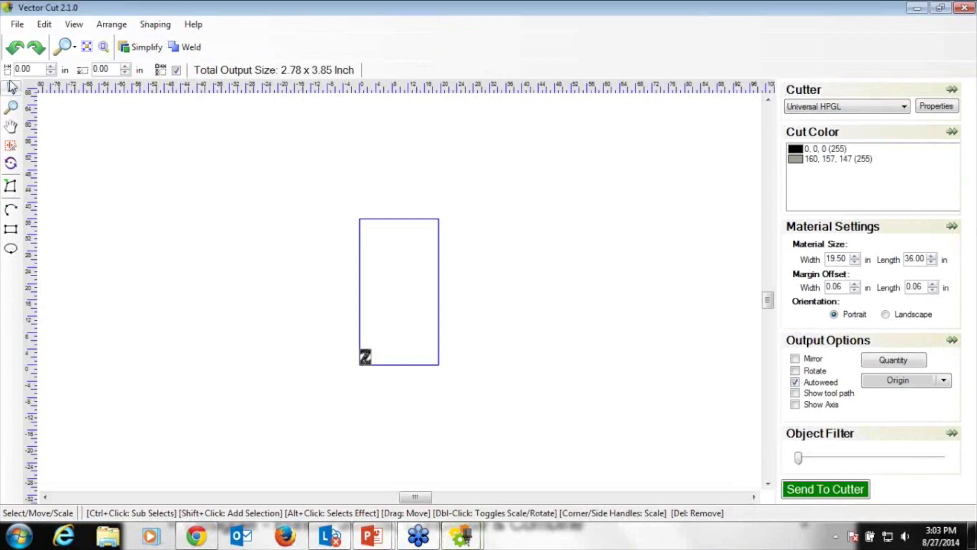
Zoom in on the Z and examine its cut lines for the black color and for the gray color separately.
{"action": "left_click", "coordinate": [10, 107]}
{"action": "left_click_drag", "start_coordinate": [329, 378], "coordinate": [455, 313]}
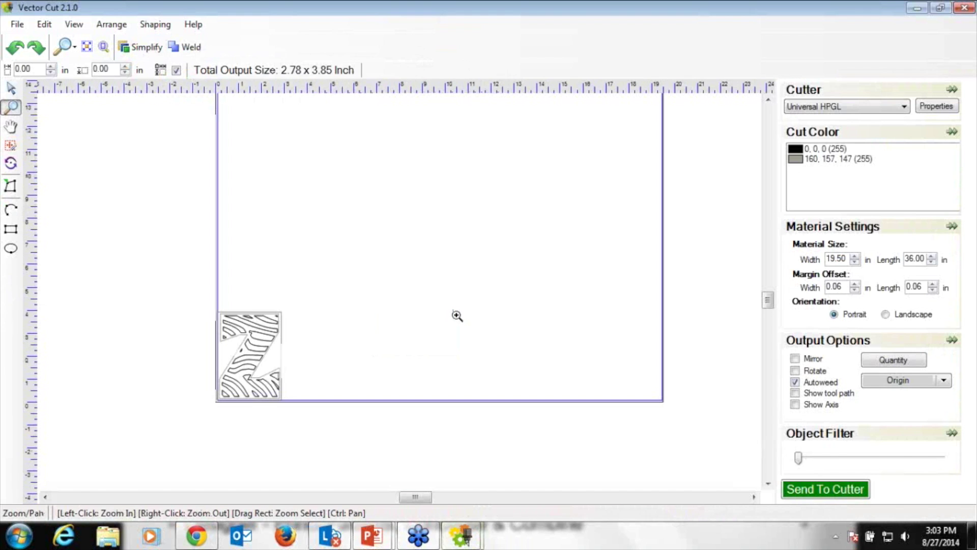
{"action": "left_click", "coordinate": [820, 149]}
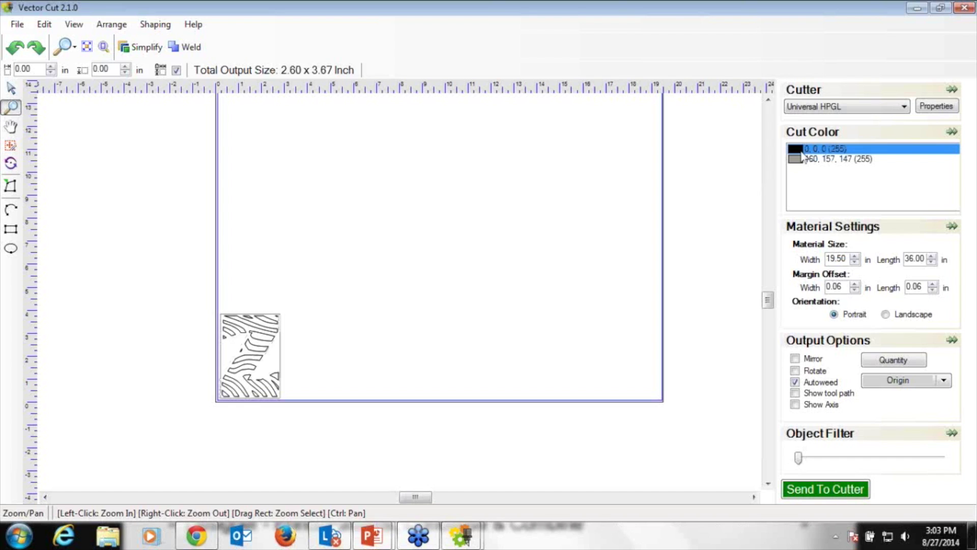
{"action": "left_click", "coordinate": [799, 163]}
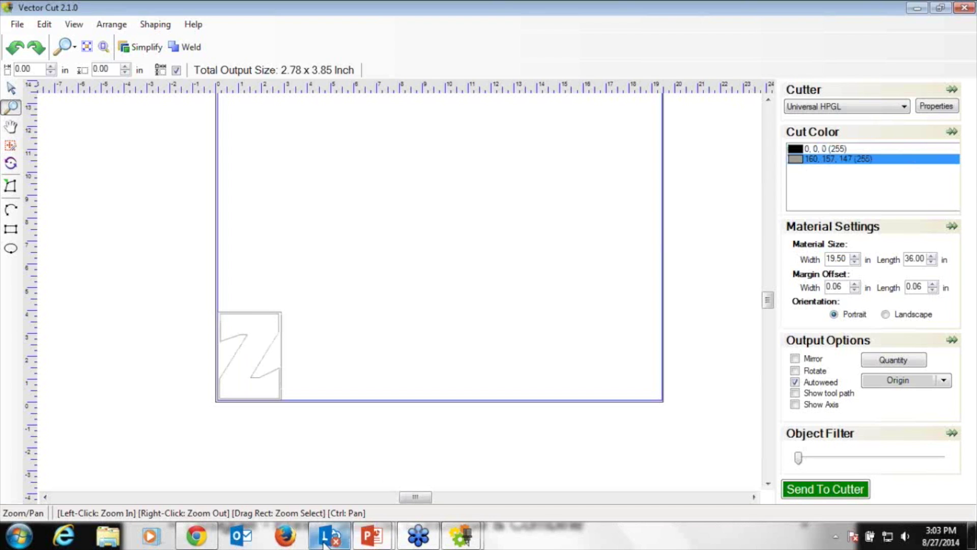
Switch to the PowerPoint slide show with the animal-print lettering samples.
{"action": "mouse_move", "coordinate": [368, 537]}
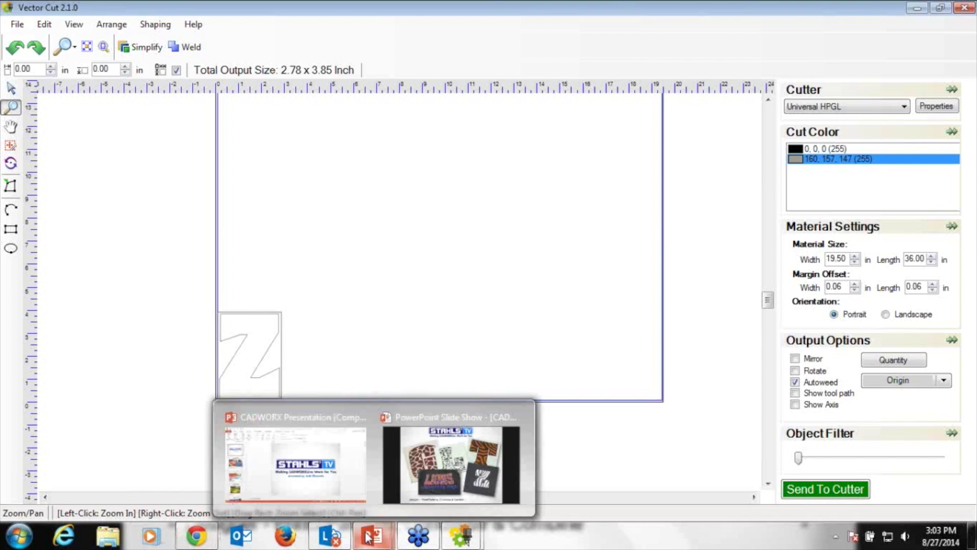
{"action": "left_click", "coordinate": [427, 460]}
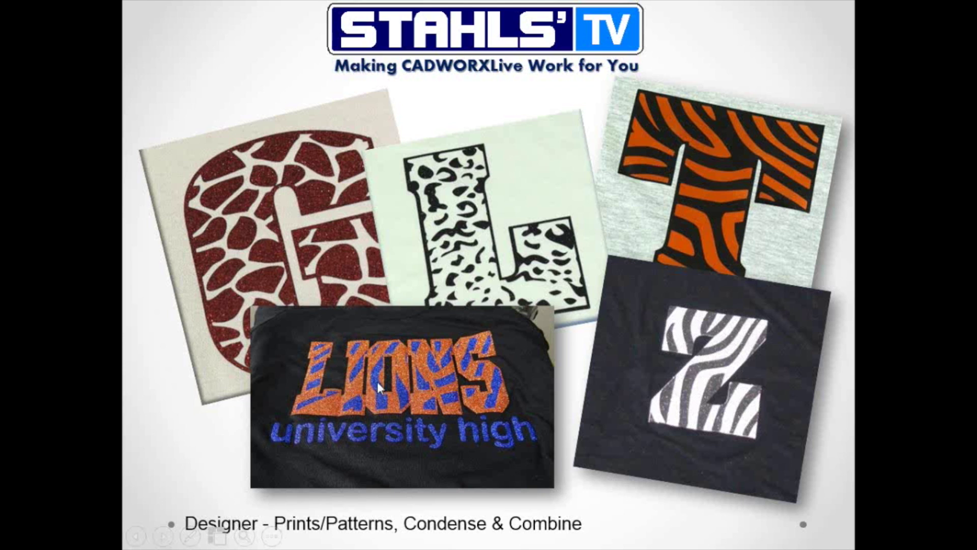
Switch back to the CadWorX designer in Chrome and move the black zebra stripes off the gray Z to its right.
{"action": "key", "text": "super"}
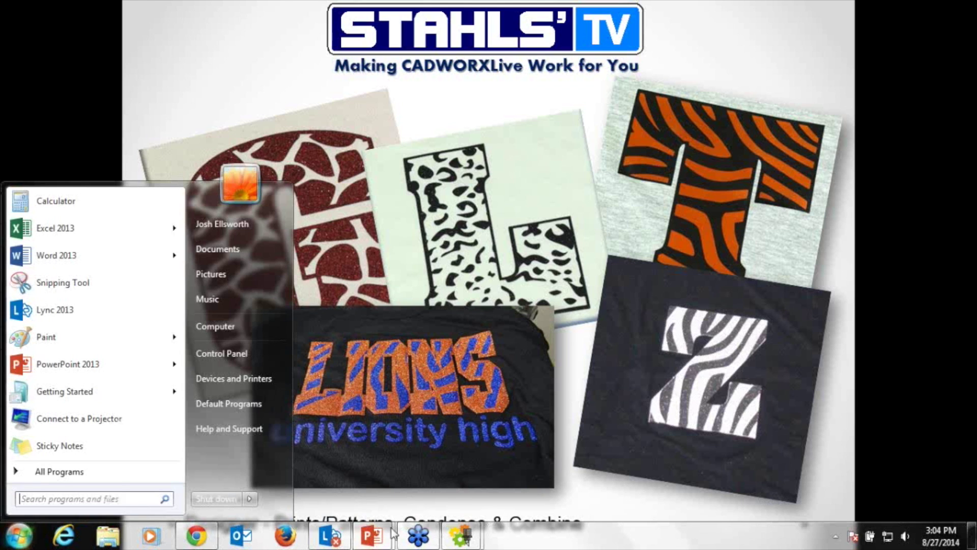
{"action": "left_click", "coordinate": [191, 535]}
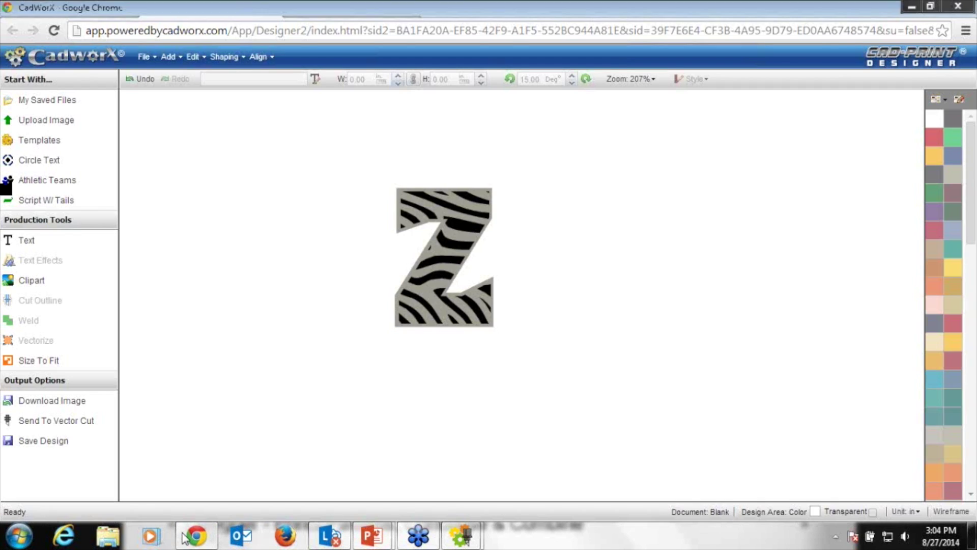
{"action": "left_click", "coordinate": [454, 244]}
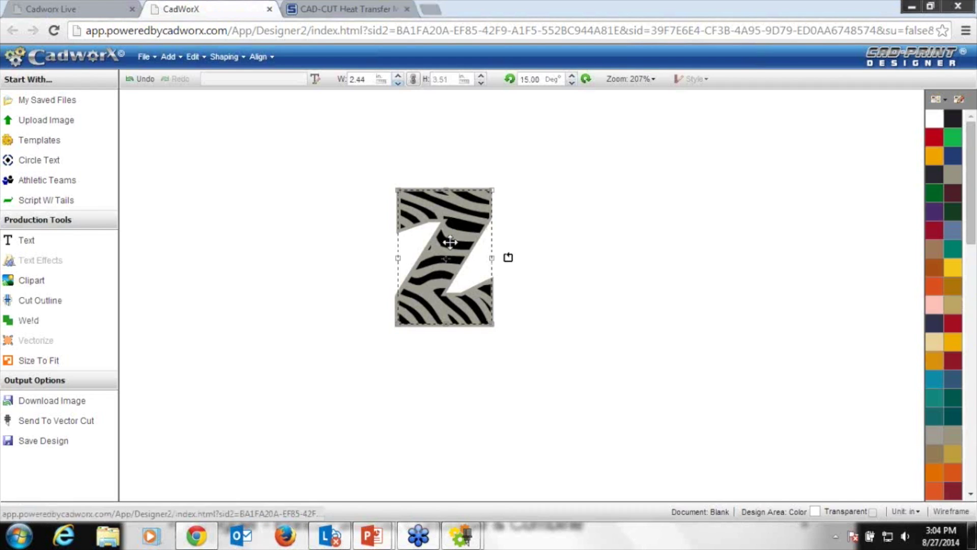
{"action": "left_click_drag", "start_coordinate": [450, 242], "coordinate": [601, 234]}
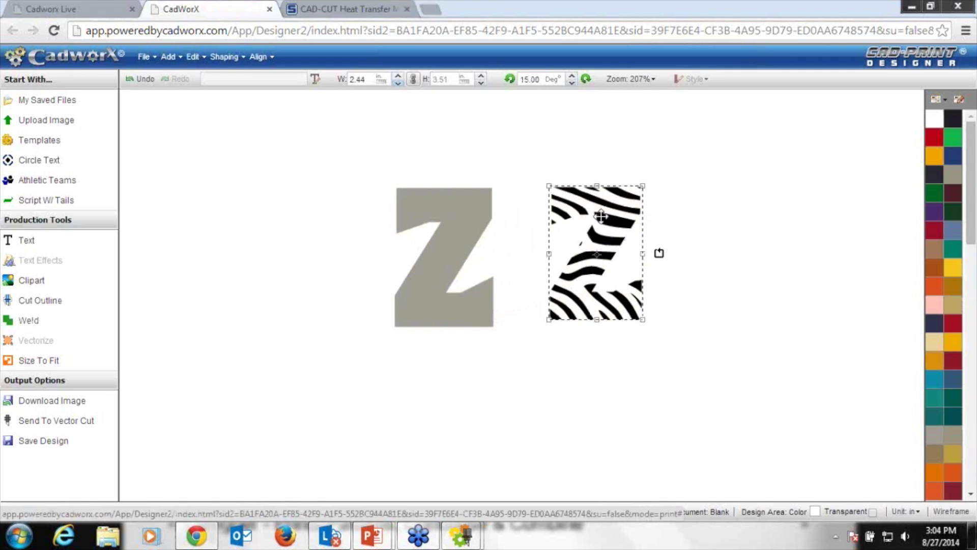
Add an Inside Contour effect with a 0.02 in offset to the black zebra stripes.
{"action": "double_click", "coordinate": [601, 218]}
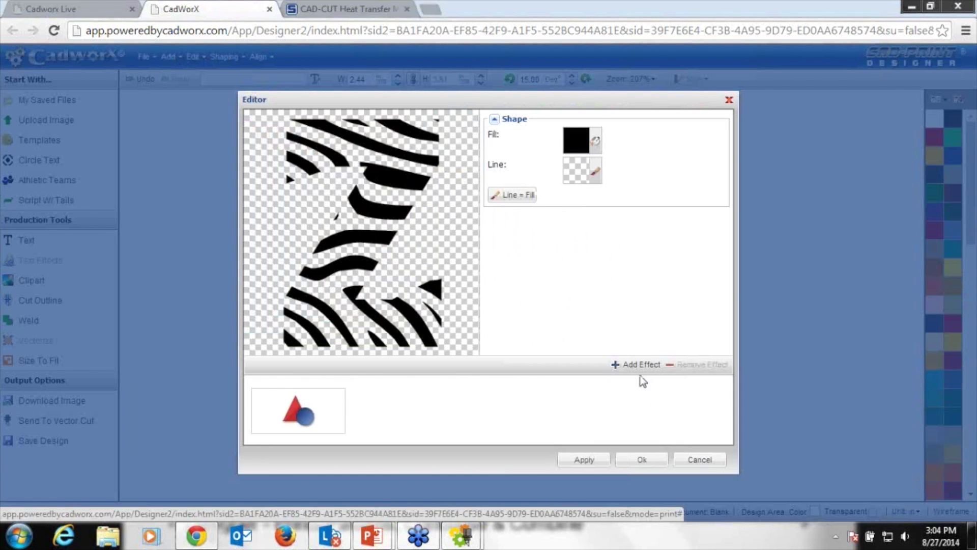
{"action": "left_click", "coordinate": [637, 366]}
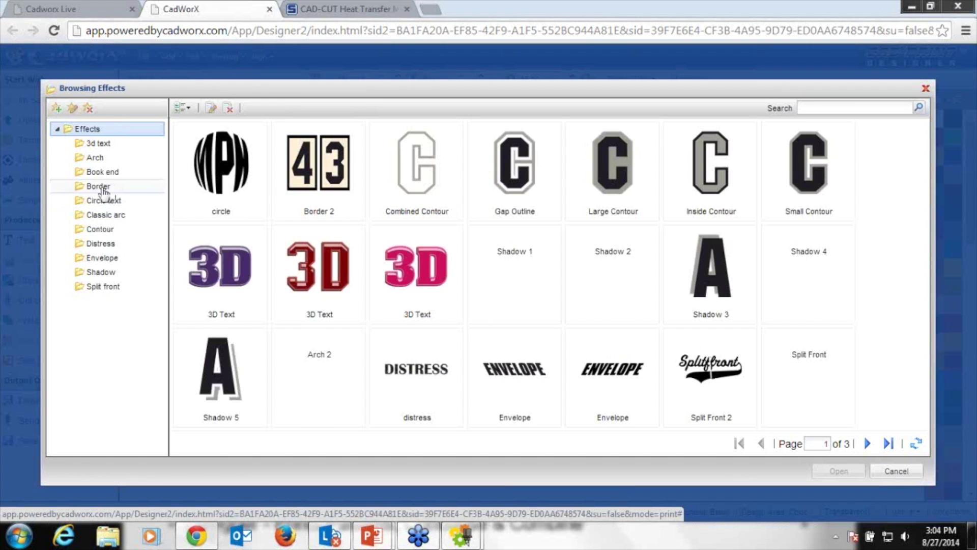
{"action": "left_click", "coordinate": [102, 230]}
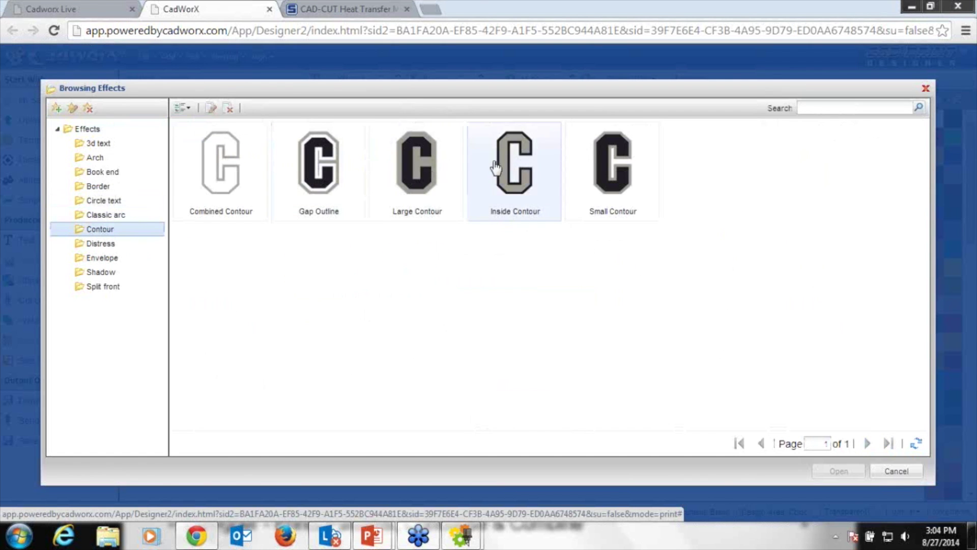
{"action": "left_click", "coordinate": [547, 169]}
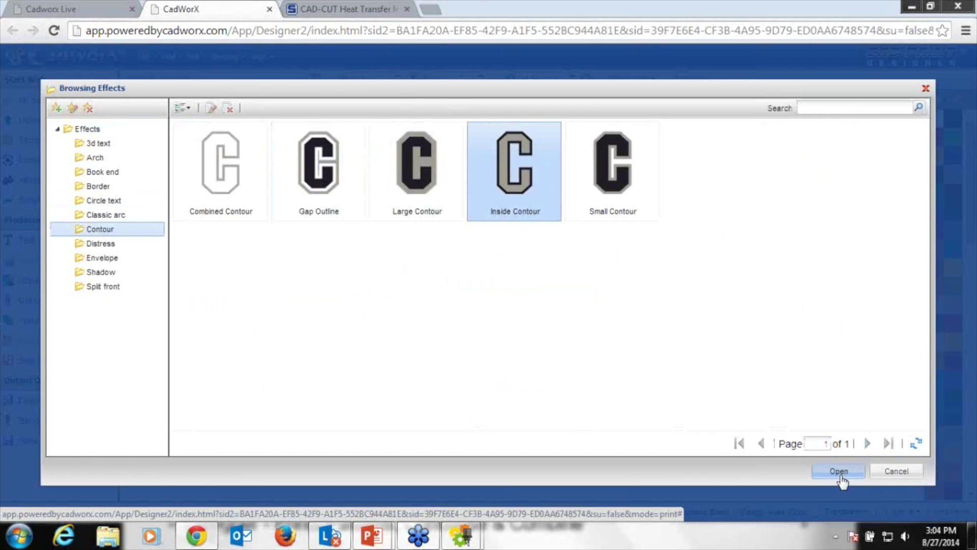
{"action": "left_click", "coordinate": [840, 472]}
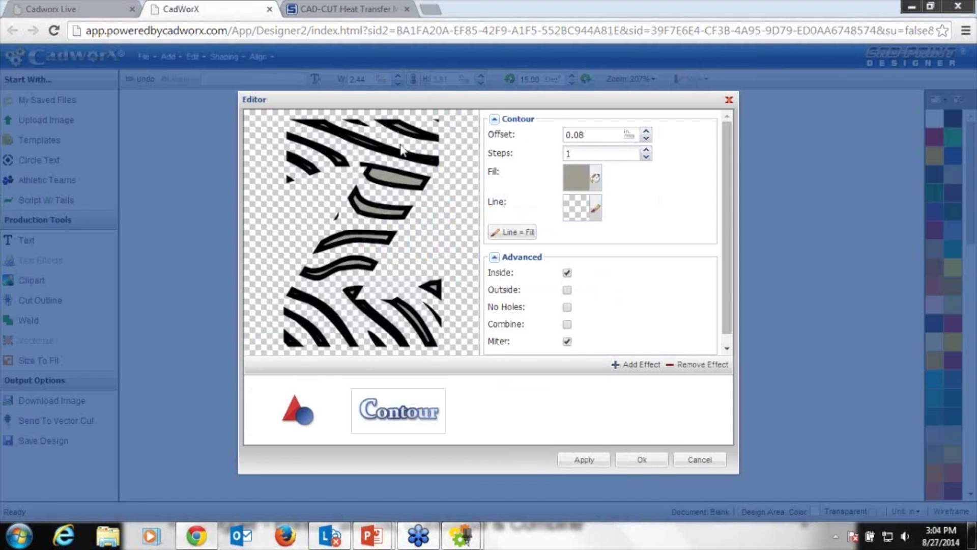
{"action": "type", "text": "2"}
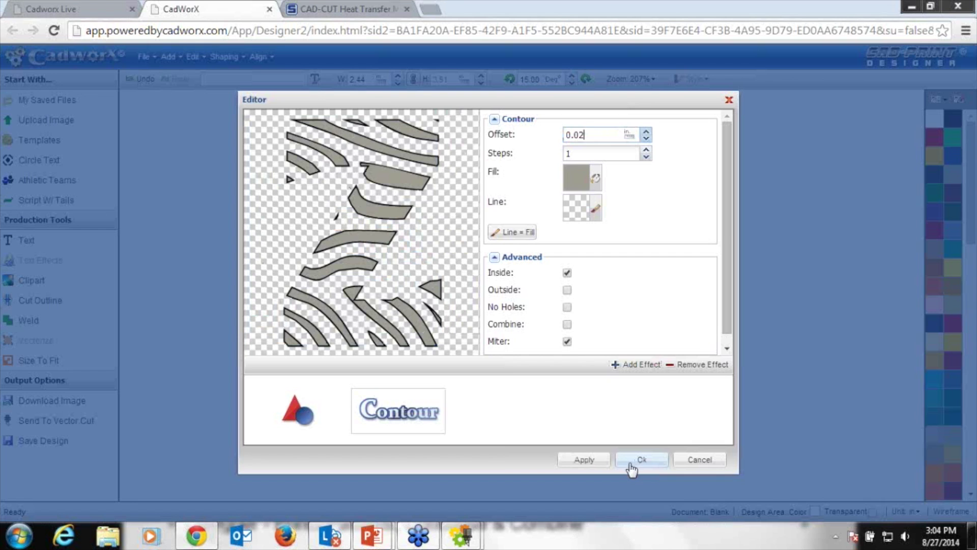
{"action": "left_click", "coordinate": [635, 460]}
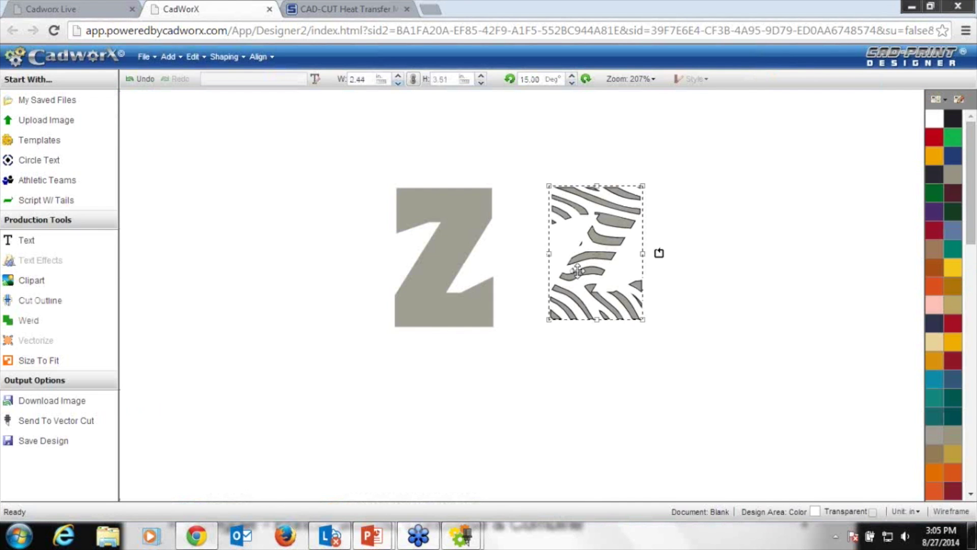
Break the contoured stripes apart by colors, pull the gray inner stripes below the black ones and recolor them orange.
{"action": "left_click", "coordinate": [239, 58]}
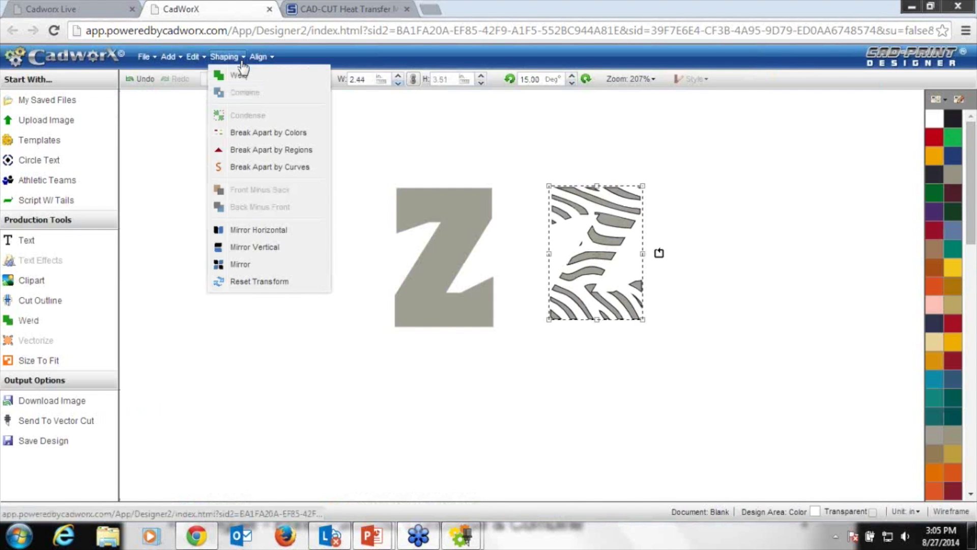
{"action": "left_click", "coordinate": [273, 144]}
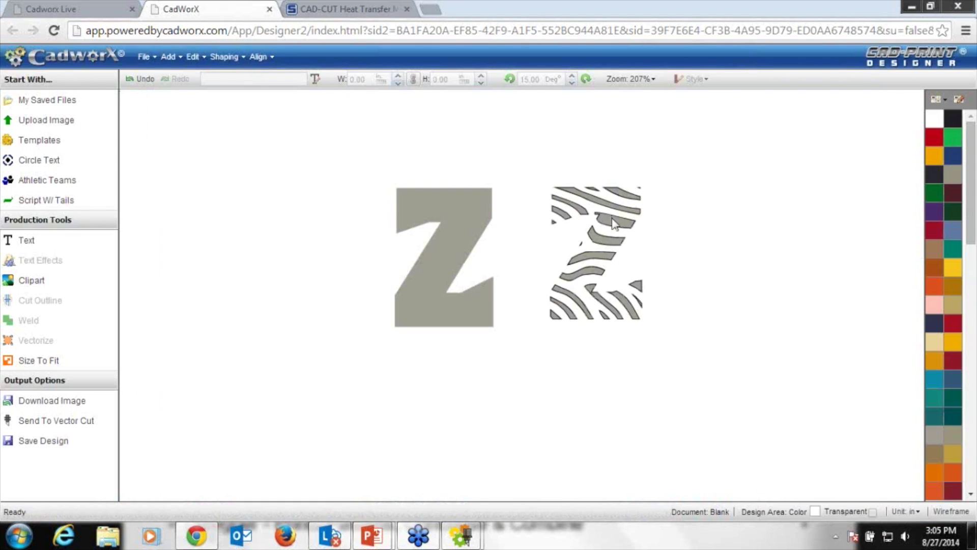
{"action": "left_click_drag", "start_coordinate": [611, 218], "coordinate": [549, 362]}
{"action": "left_click", "coordinate": [936, 291]}
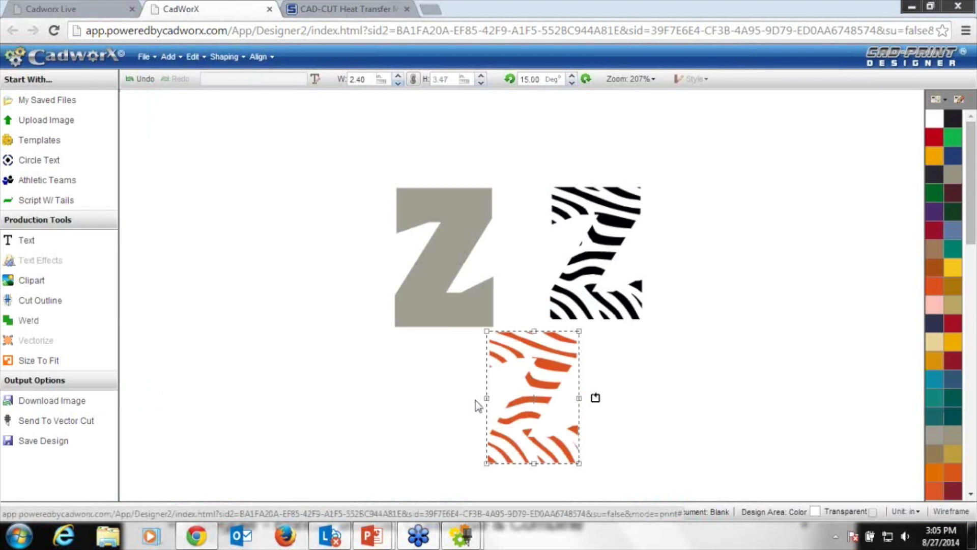
Place the orange stripes over the gray Z and combine the two shapes to cut the stripes out of it.
{"action": "left_click_drag", "start_coordinate": [527, 395], "coordinate": [437, 256]}
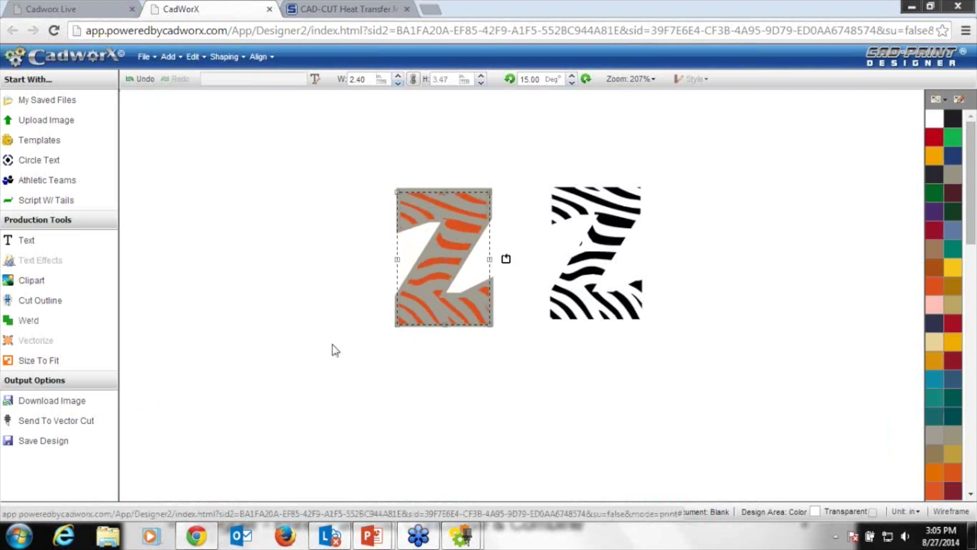
{"action": "left_click", "coordinate": [334, 351]}
{"action": "left_click_drag", "start_coordinate": [324, 385], "coordinate": [551, 145]}
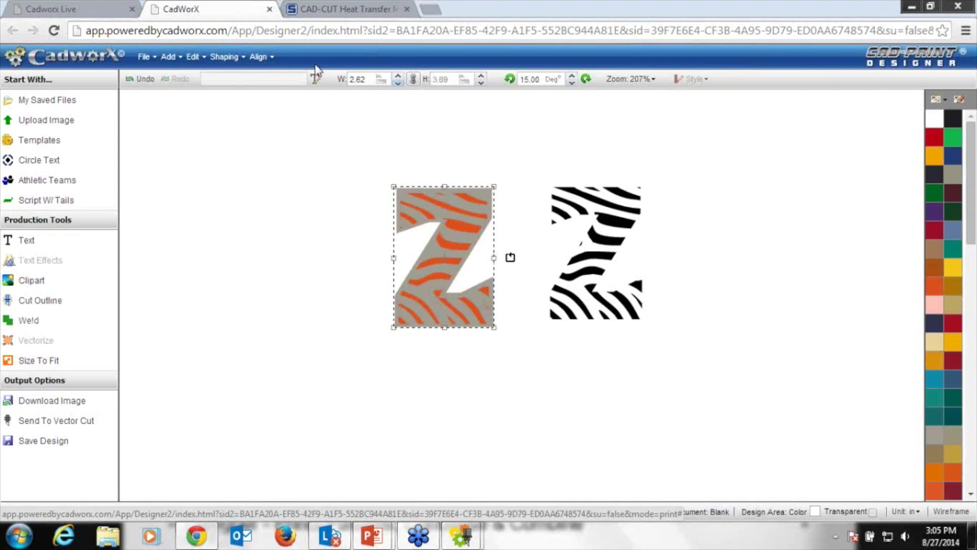
{"action": "left_click", "coordinate": [224, 56]}
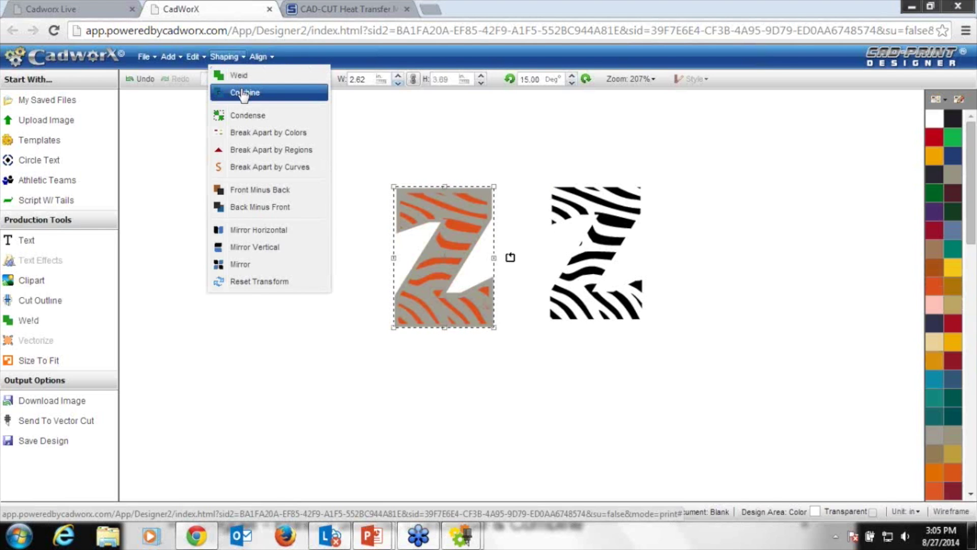
{"action": "left_click", "coordinate": [244, 92]}
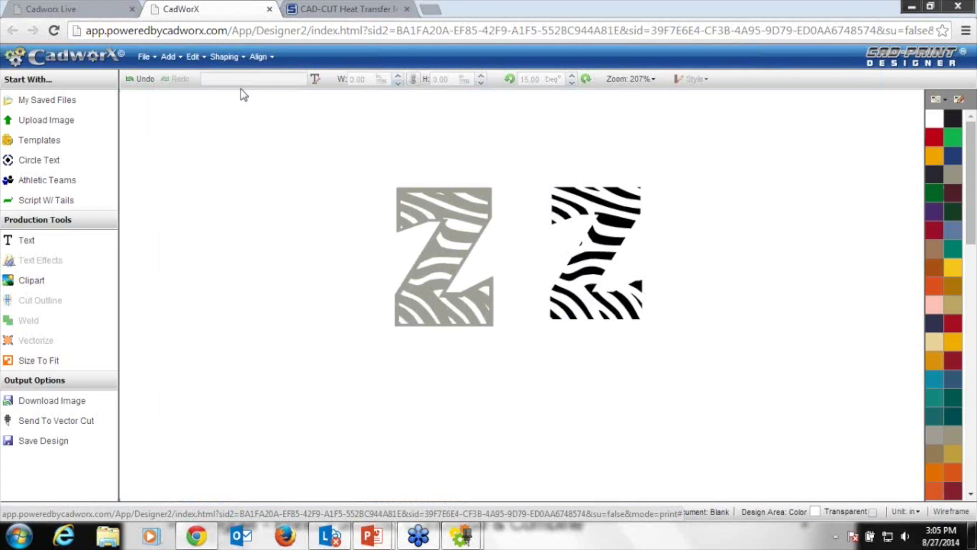
Turn on the transparent design area, bring the black stripes to the front and fit them over the cut-out gray Z.
{"action": "left_click", "coordinate": [873, 512]}
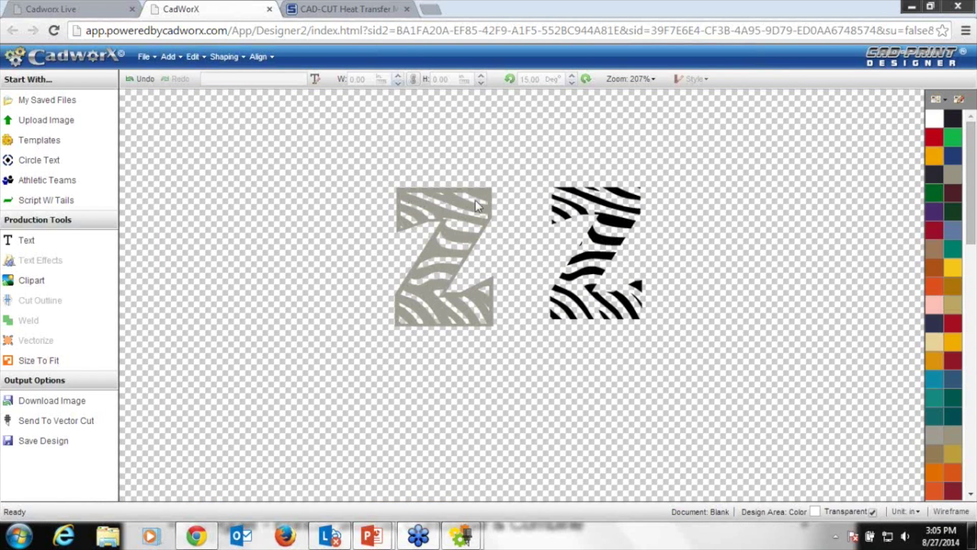
{"action": "left_click_drag", "start_coordinate": [578, 236], "coordinate": [528, 205]}
{"action": "left_click", "coordinate": [260, 57]}
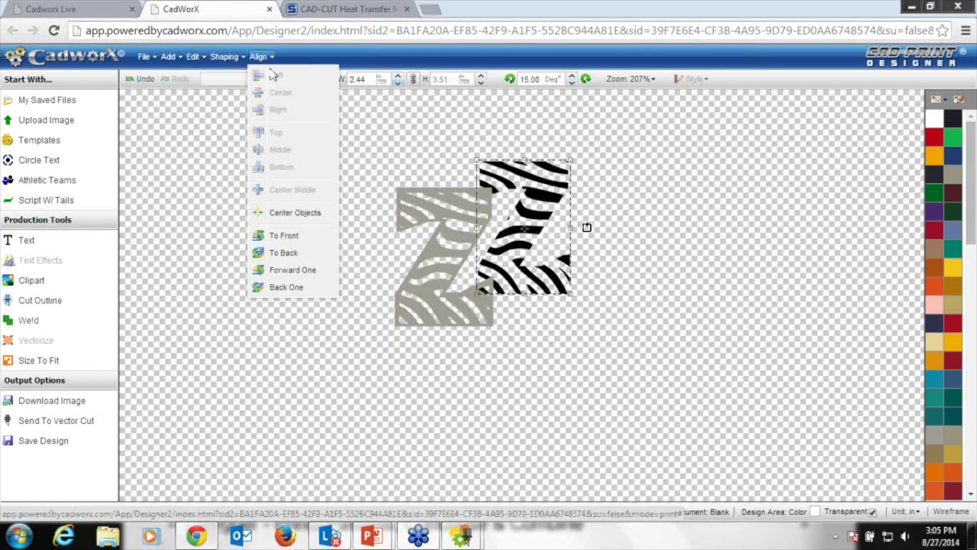
{"action": "left_click", "coordinate": [300, 236]}
{"action": "left_click_drag", "start_coordinate": [520, 217], "coordinate": [441, 248]}
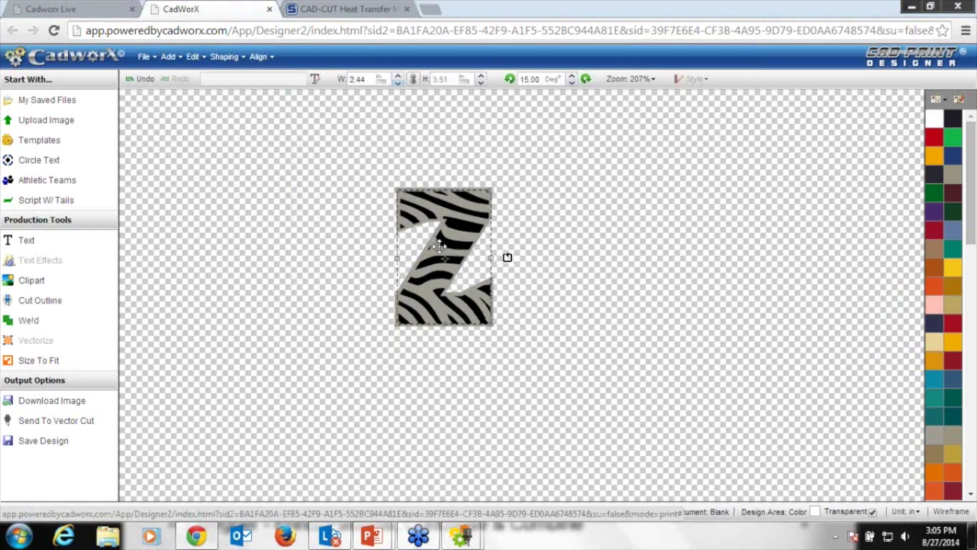
{"action": "left_click", "coordinate": [585, 236]}
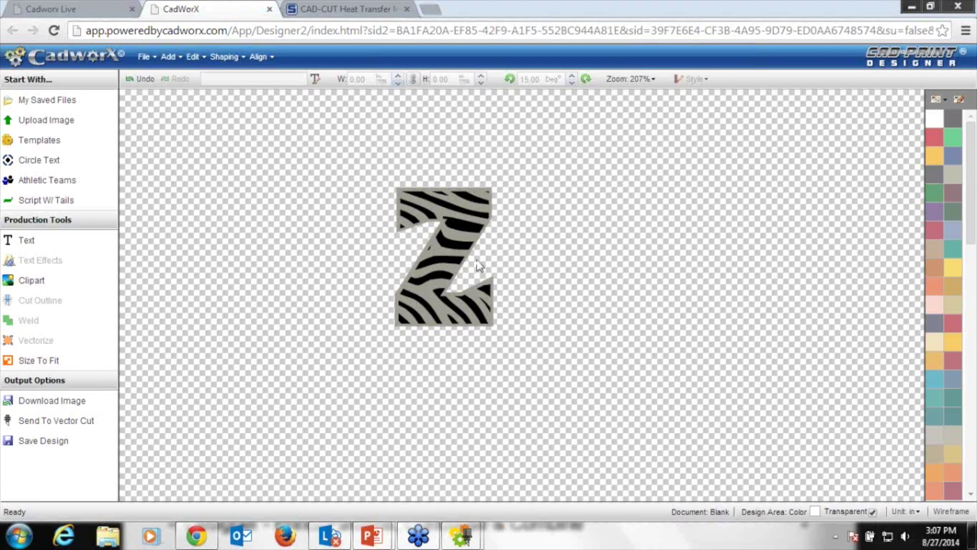
Move the black stripes to the right of the gray Z and switch to the PowerPoint slide show.
{"action": "left_click", "coordinate": [459, 246]}
{"action": "left_click_drag", "start_coordinate": [459, 247], "coordinate": [655, 246]}
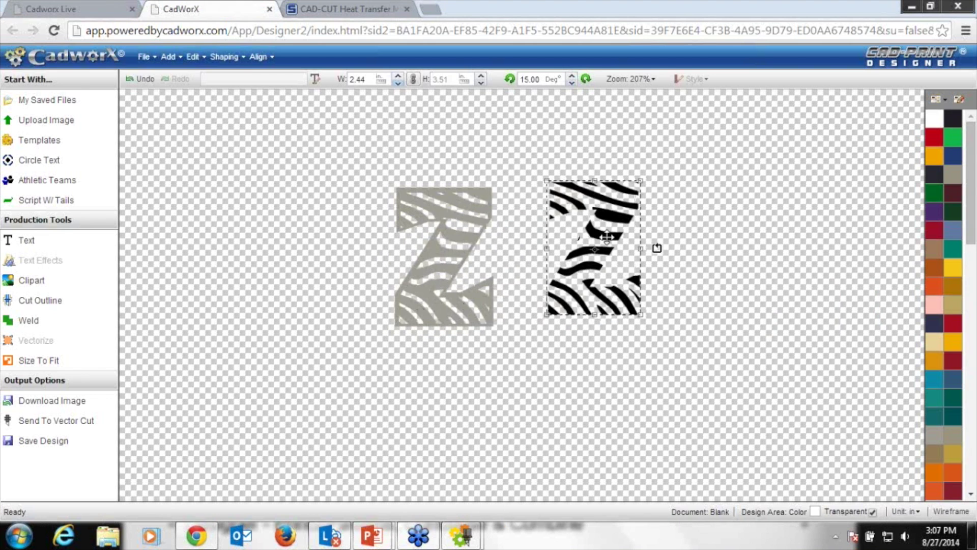
{"action": "left_click", "coordinate": [655, 246]}
{"action": "left_click", "coordinate": [687, 465]}
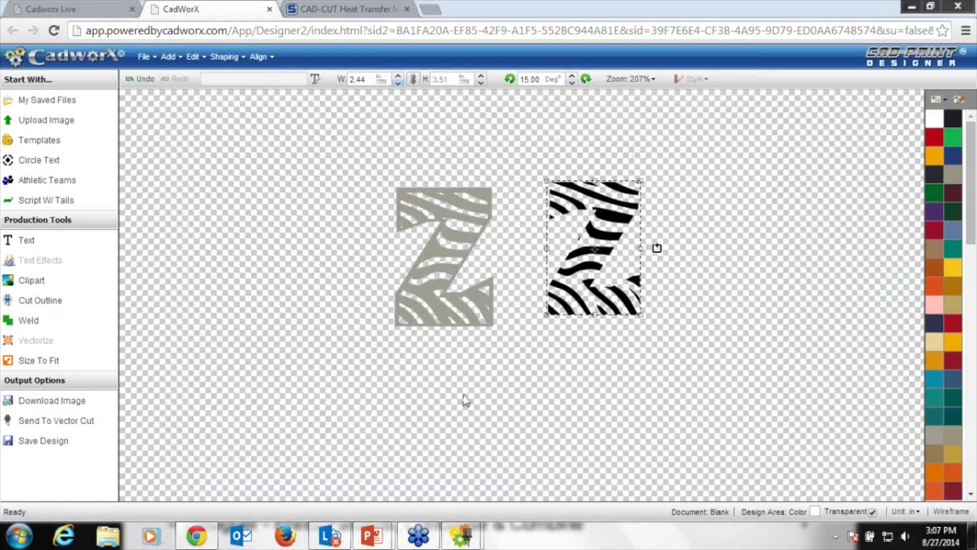
{"action": "mouse_move", "coordinate": [372, 535]}
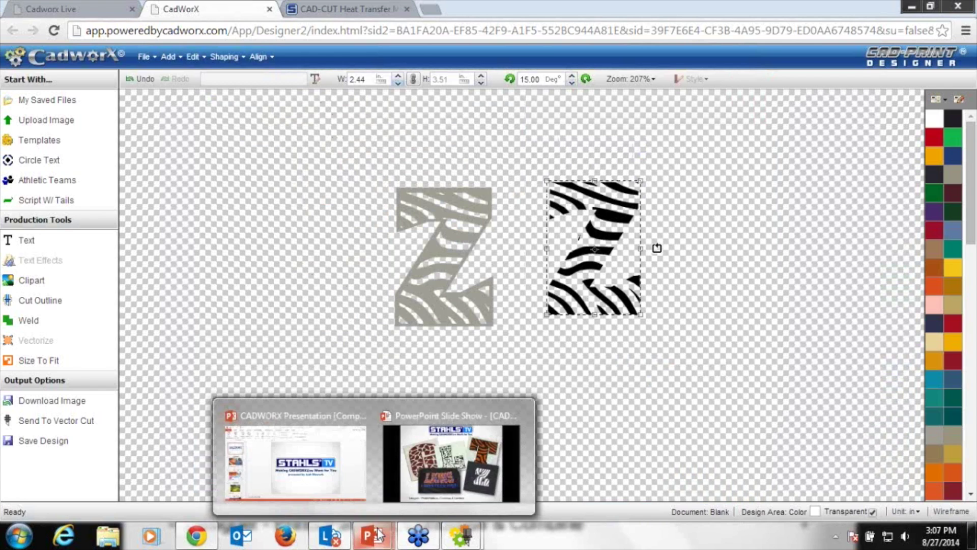
{"action": "left_click", "coordinate": [458, 458]}
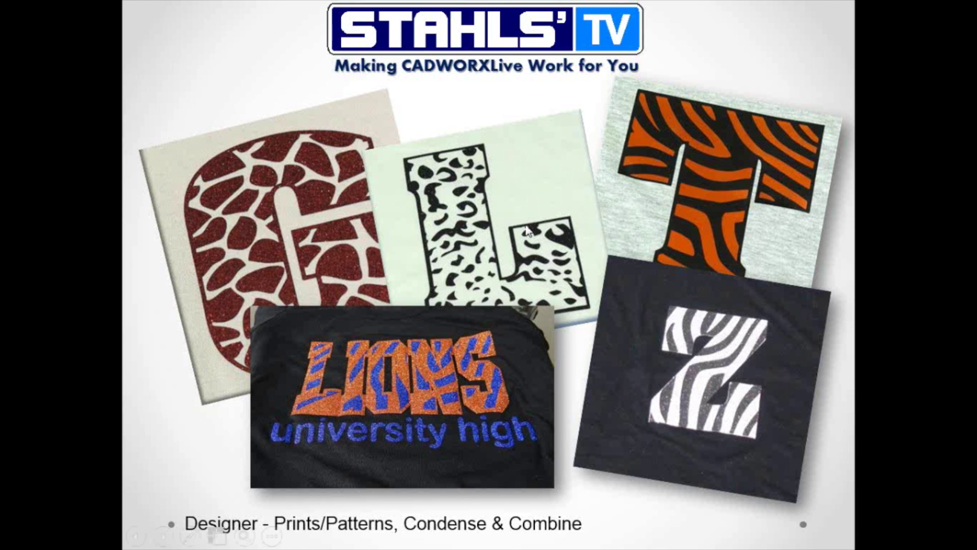
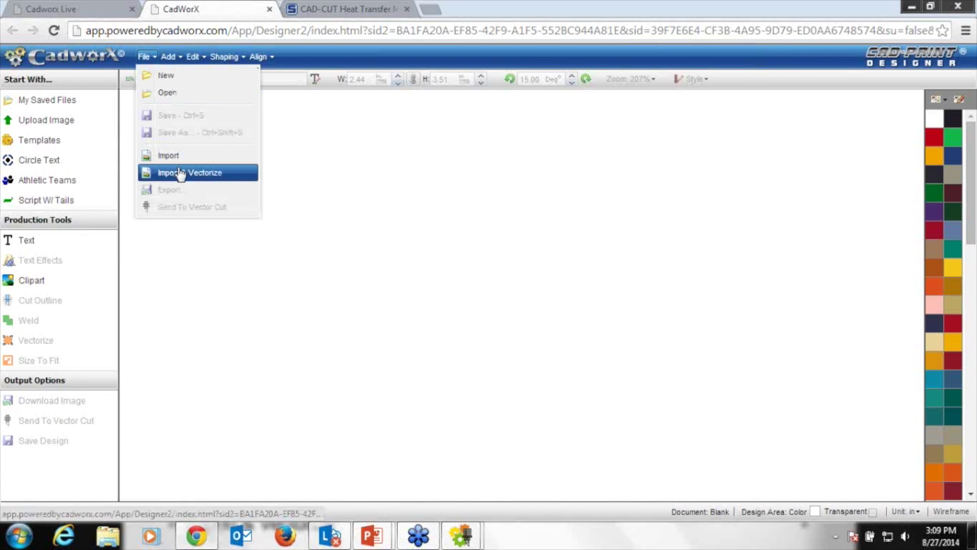
Start Import & Vectorize in the CadWorX designer with the navy chevron pattern from the recent images.
{"action": "left_click", "coordinate": [179, 173]}
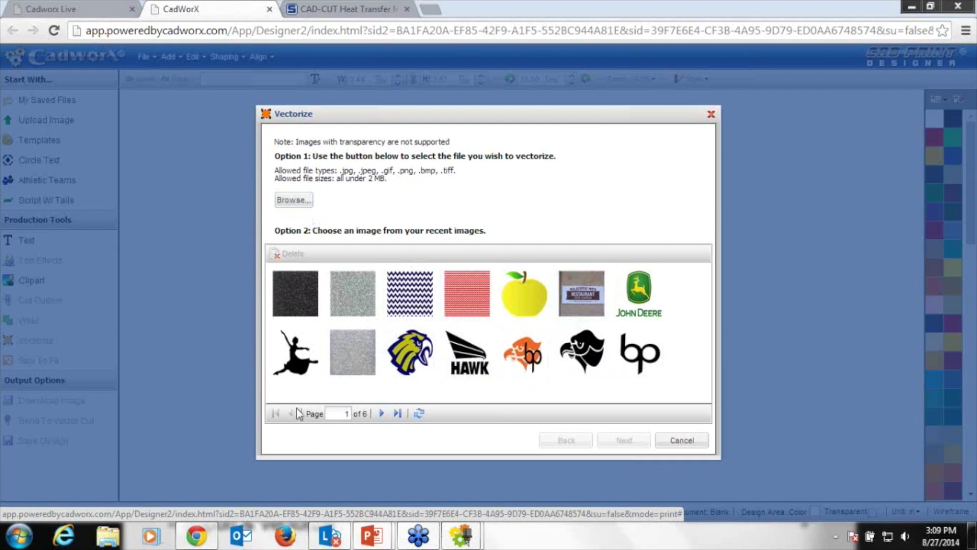
{"action": "left_click", "coordinate": [382, 413]}
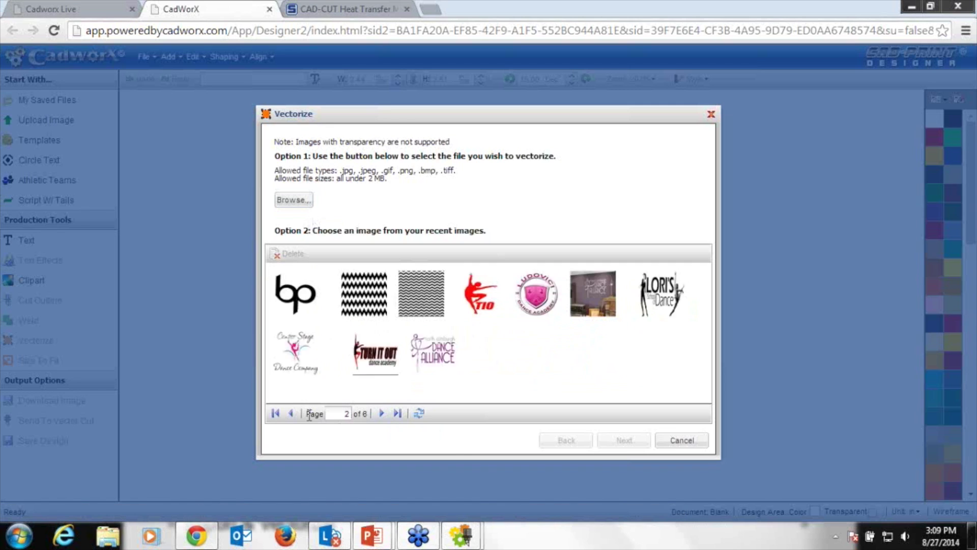
{"action": "left_click", "coordinate": [291, 412]}
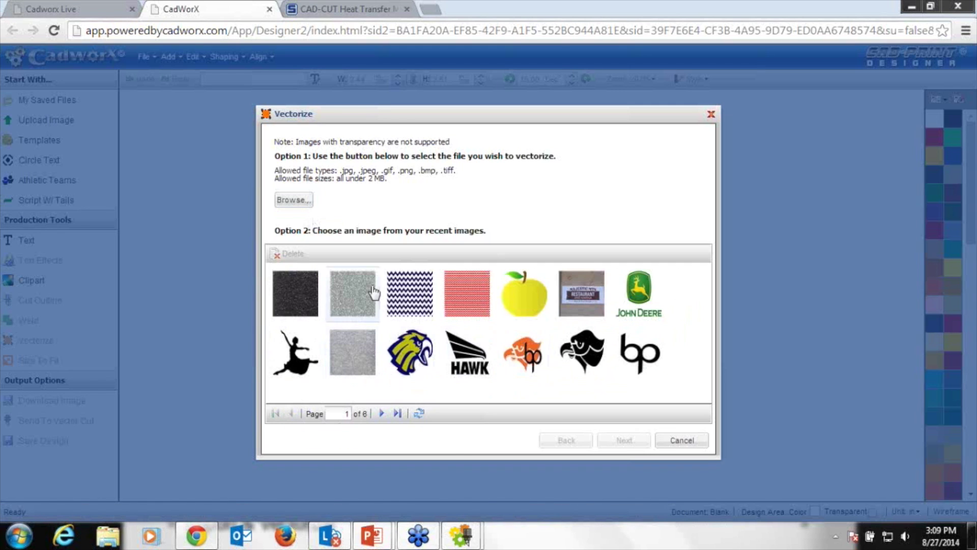
{"action": "left_click", "coordinate": [419, 295]}
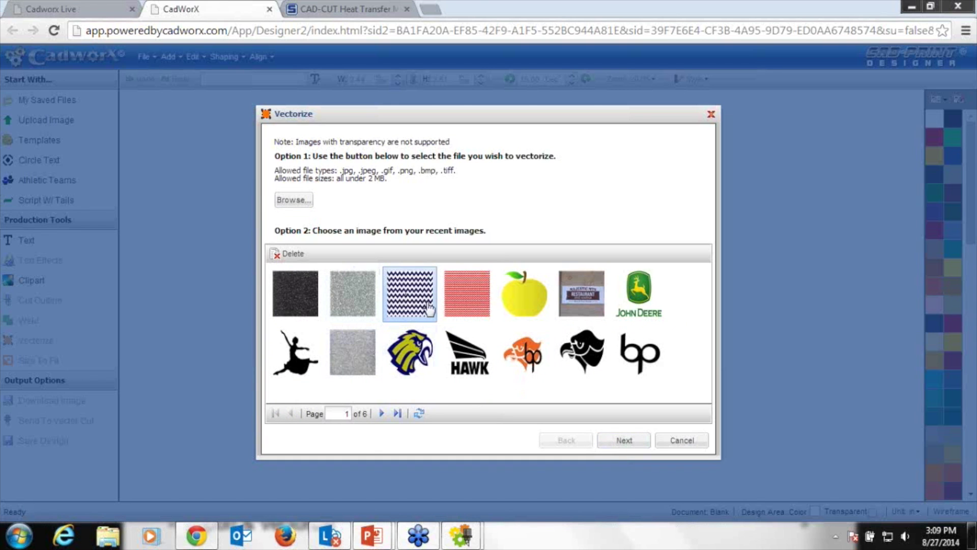
{"action": "left_click", "coordinate": [631, 440]}
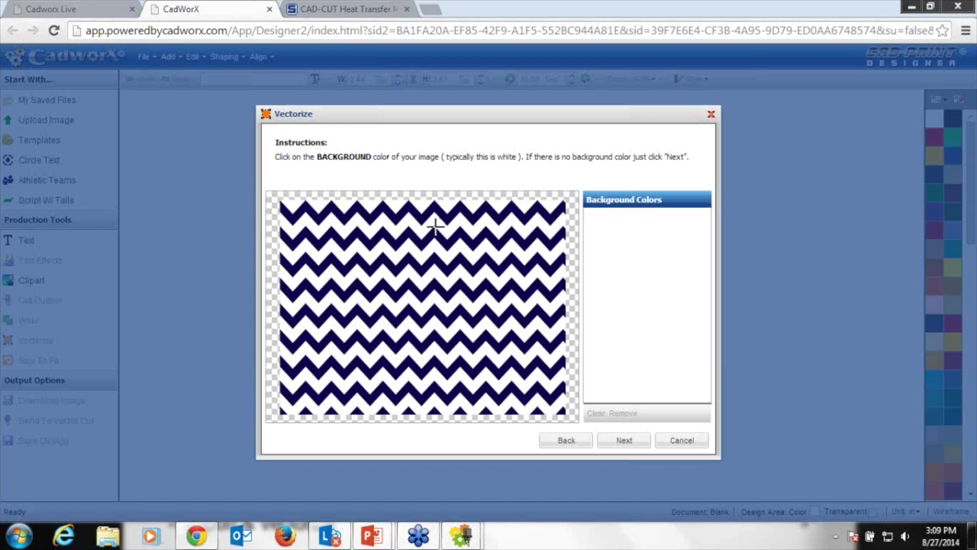
Pick white as the background color and the chevrons' navy as the foreground color for vectorizing.
{"action": "left_click", "coordinate": [406, 222]}
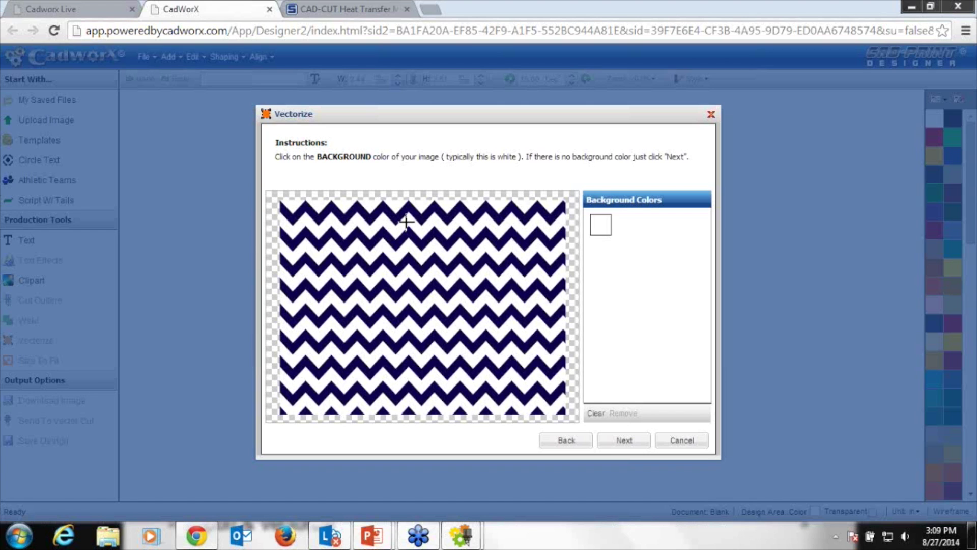
{"action": "left_click", "coordinate": [625, 440]}
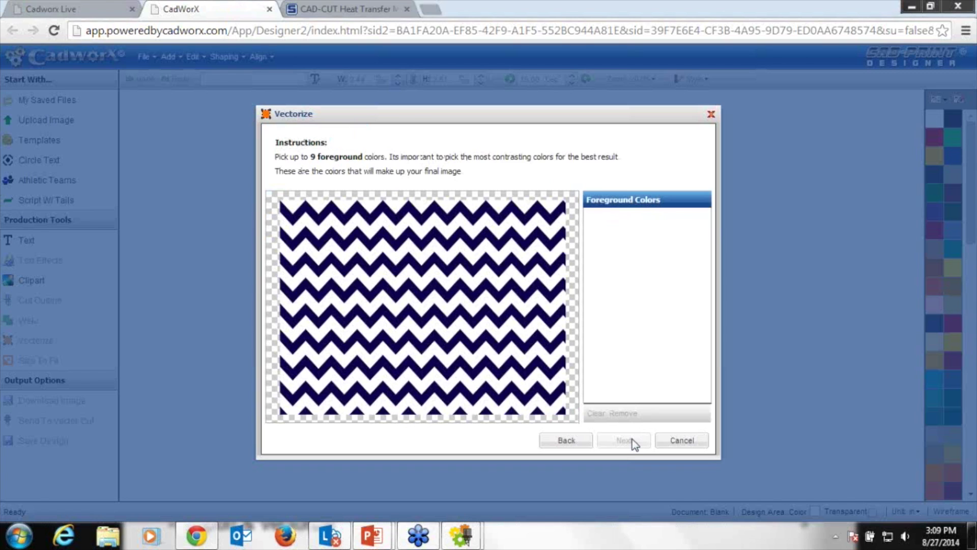
{"action": "left_click", "coordinate": [507, 213]}
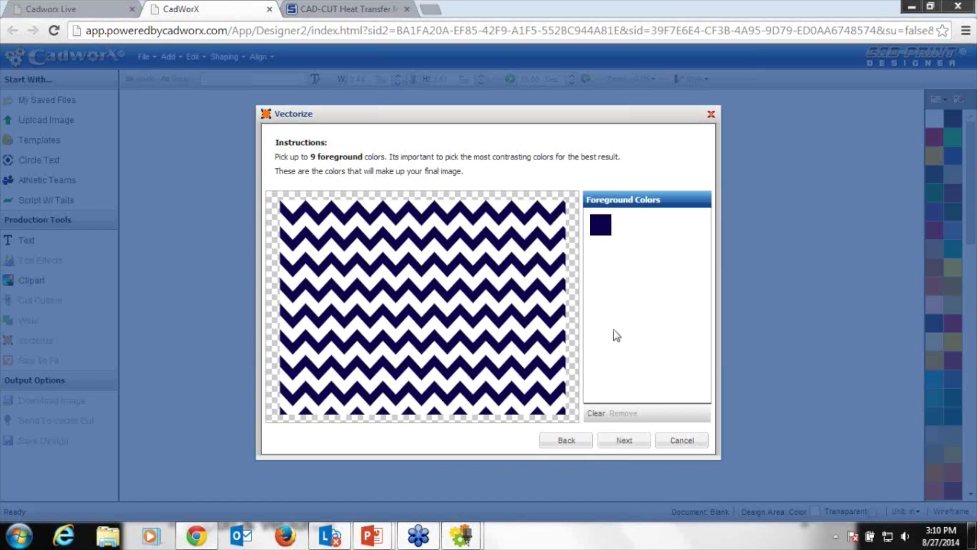
Vectorize the chevron image with Region Resolution 7 and Fit To Curve 6, and accept it into the design.
{"action": "left_click", "coordinate": [626, 441]}
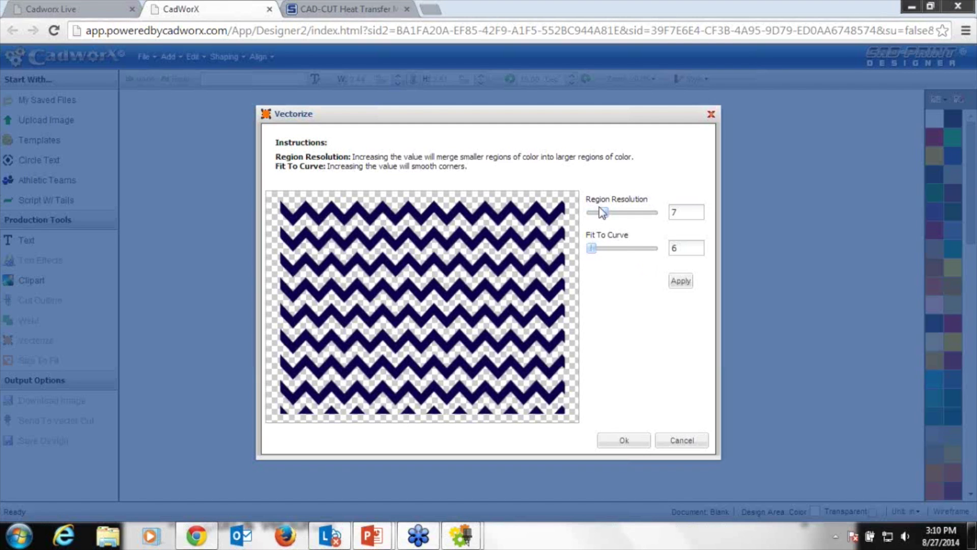
{"action": "left_click", "coordinate": [681, 282]}
{"action": "left_click", "coordinate": [619, 441]}
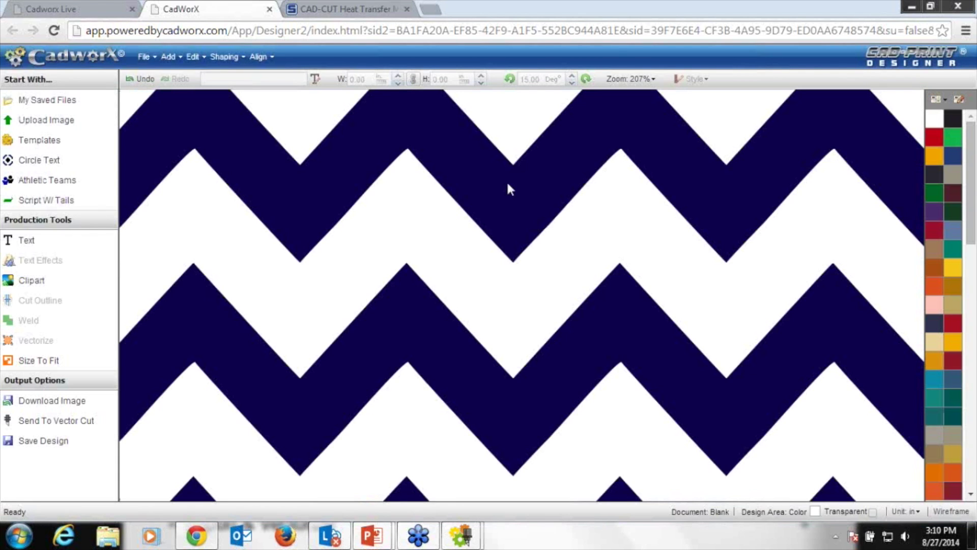
Set the vectorized chevron pattern's width to 10 inches and fit the view to it.
{"action": "left_click", "coordinate": [631, 79]}
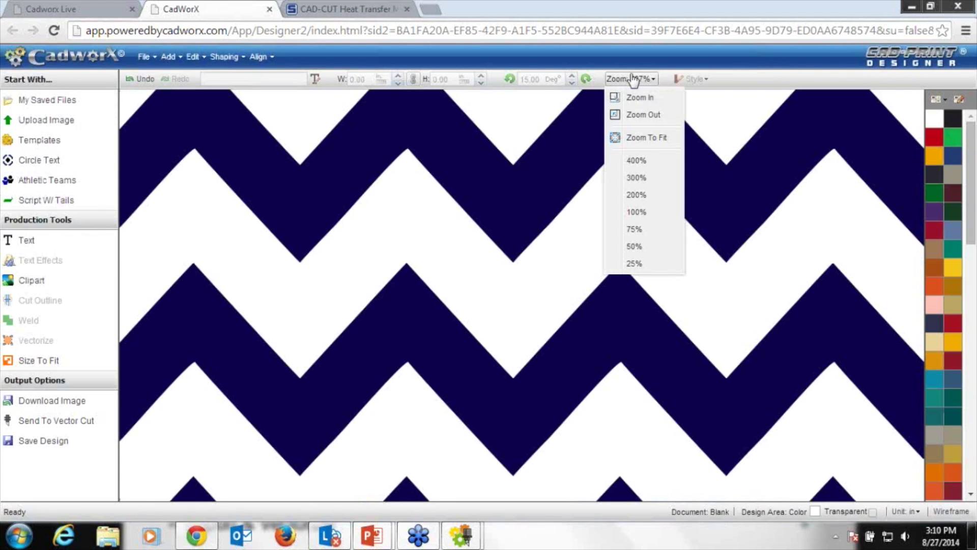
{"action": "left_click", "coordinate": [657, 141]}
{"action": "left_click", "coordinate": [545, 148]}
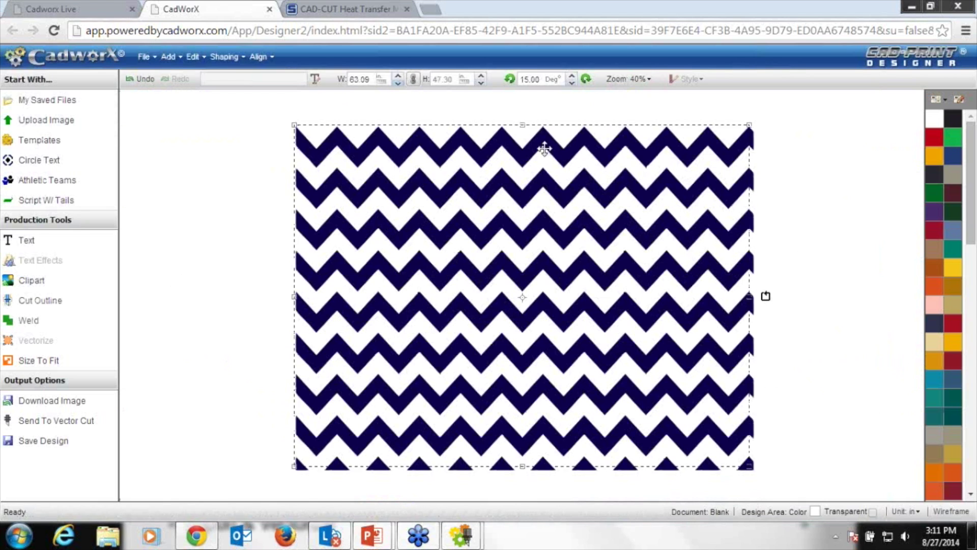
{"action": "double_click", "coordinate": [362, 80]}
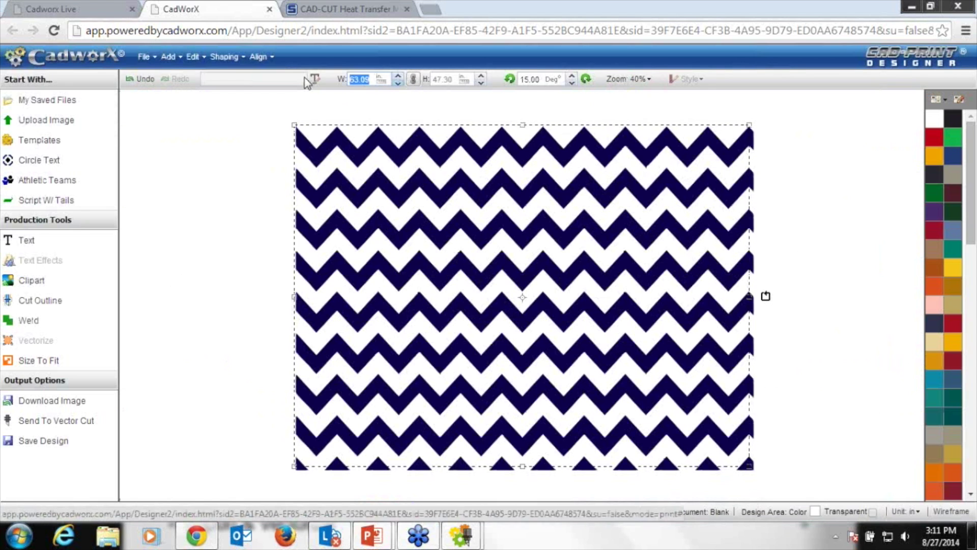
{"action": "type", "text": "10"}
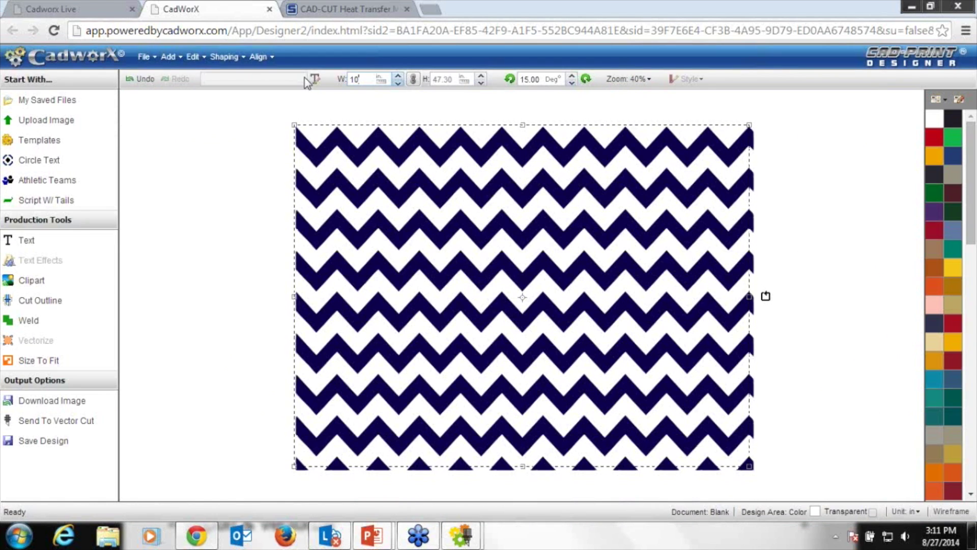
{"action": "key", "text": "Return"}
{"action": "left_click", "coordinate": [629, 79]}
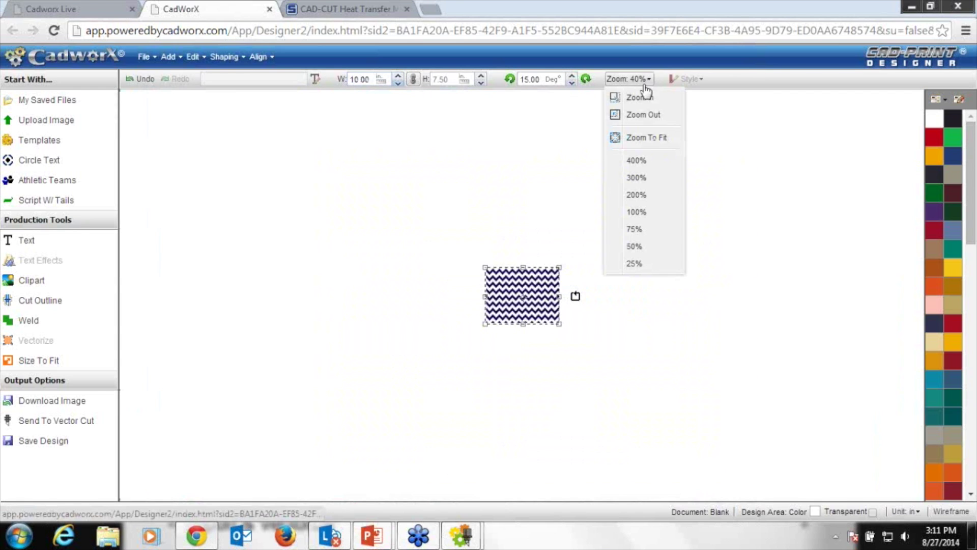
{"action": "left_click", "coordinate": [647, 137]}
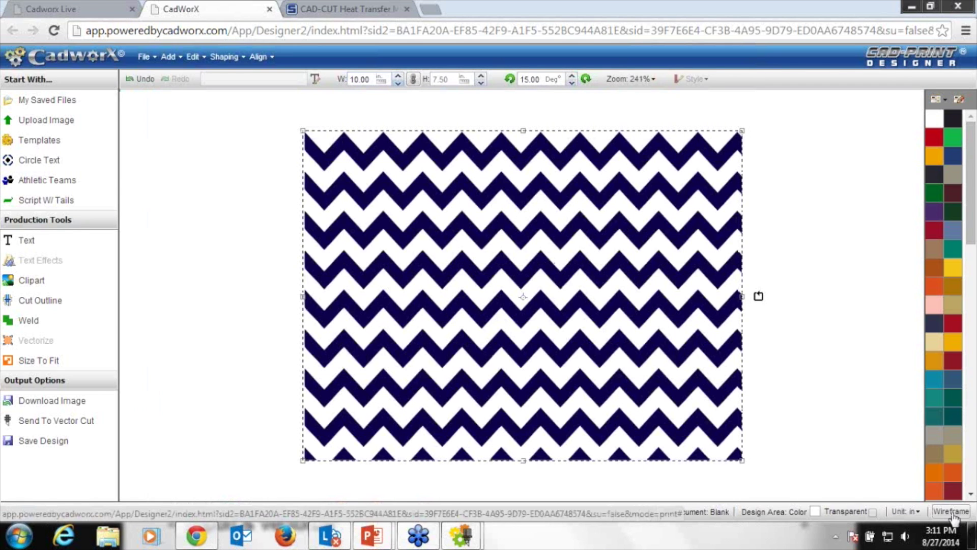
Inspect the cut lines of the chevron pattern in wireframe view, then return to the filled display.
{"action": "left_click", "coordinate": [952, 512]}
{"action": "left_click", "coordinate": [243, 373]}
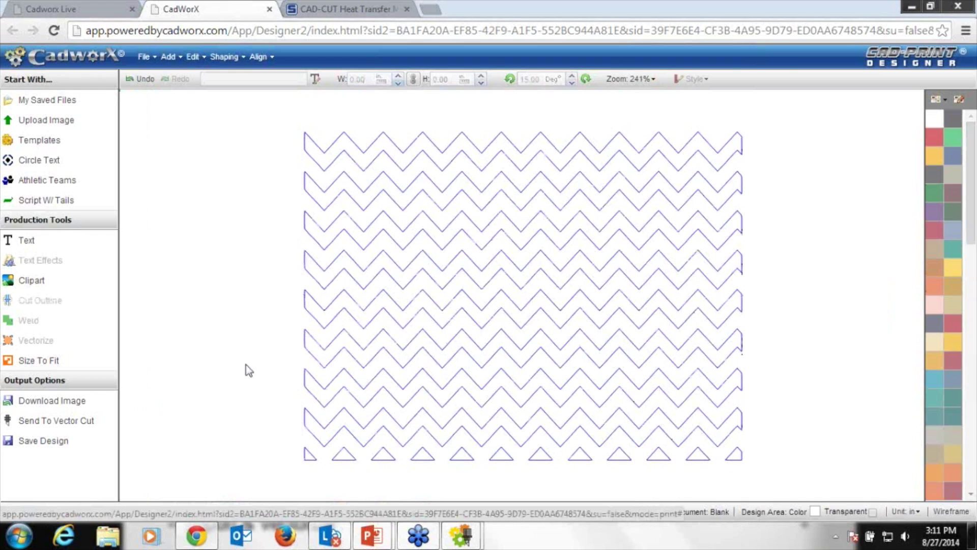
{"action": "left_click", "coordinate": [952, 512]}
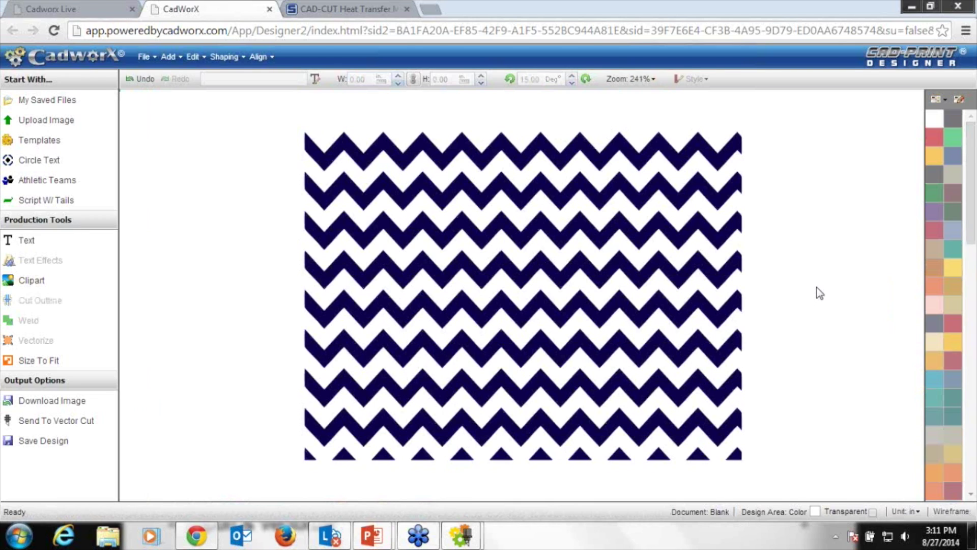
Open the saved Butterfly design from My Files.
{"action": "left_click", "coordinate": [149, 58]}
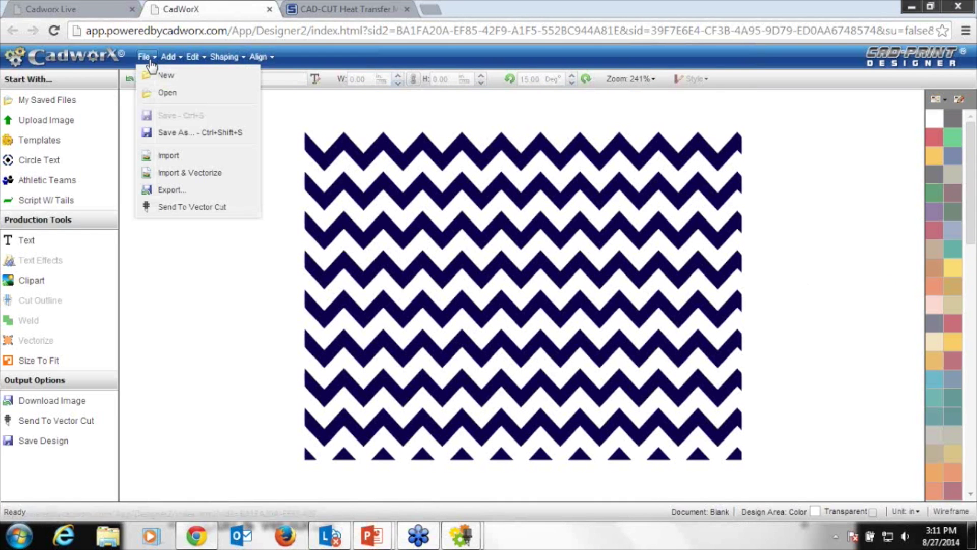
{"action": "left_click", "coordinate": [167, 92]}
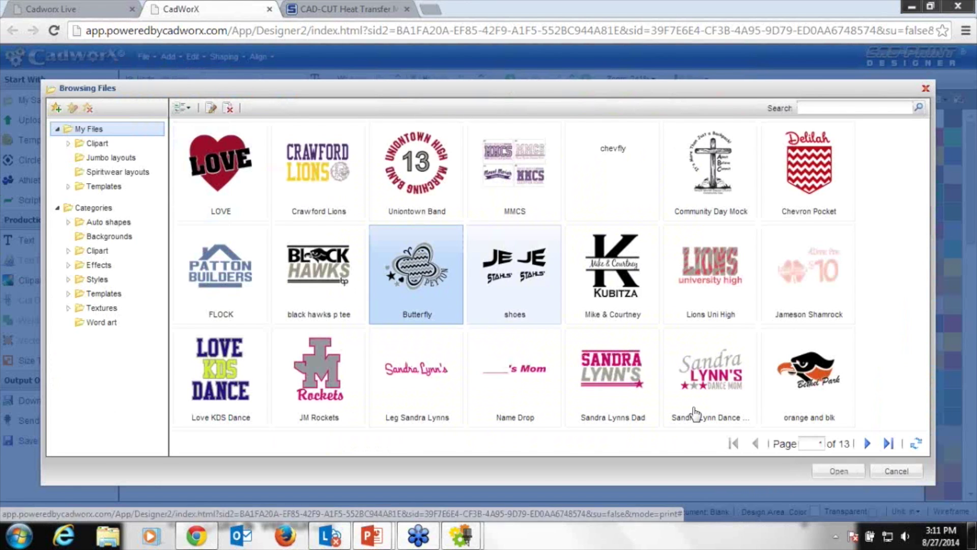
{"action": "left_click", "coordinate": [830, 471]}
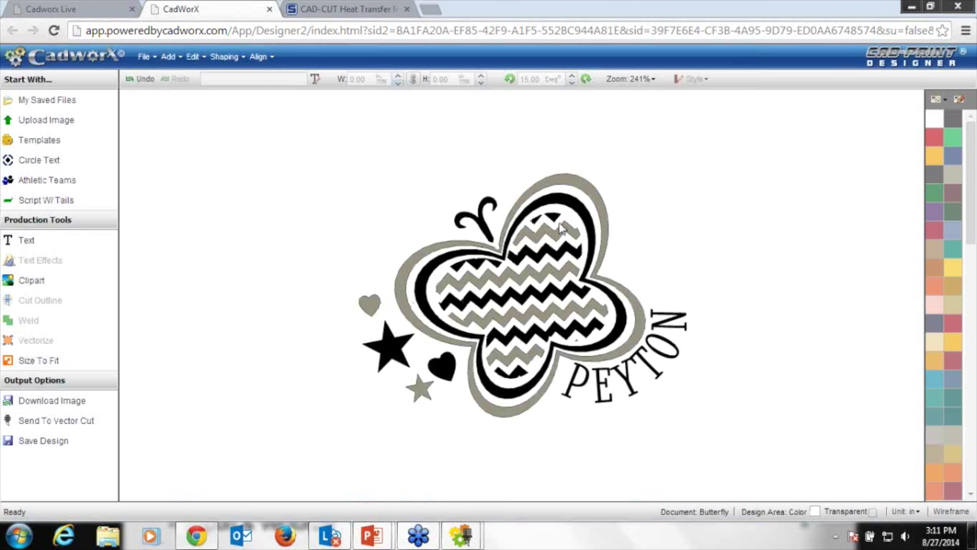
Examine the butterfly design's parts by selecting a black chevron stripe, the outer butterfly shape and the arched name text.
{"action": "left_click", "coordinate": [558, 258]}
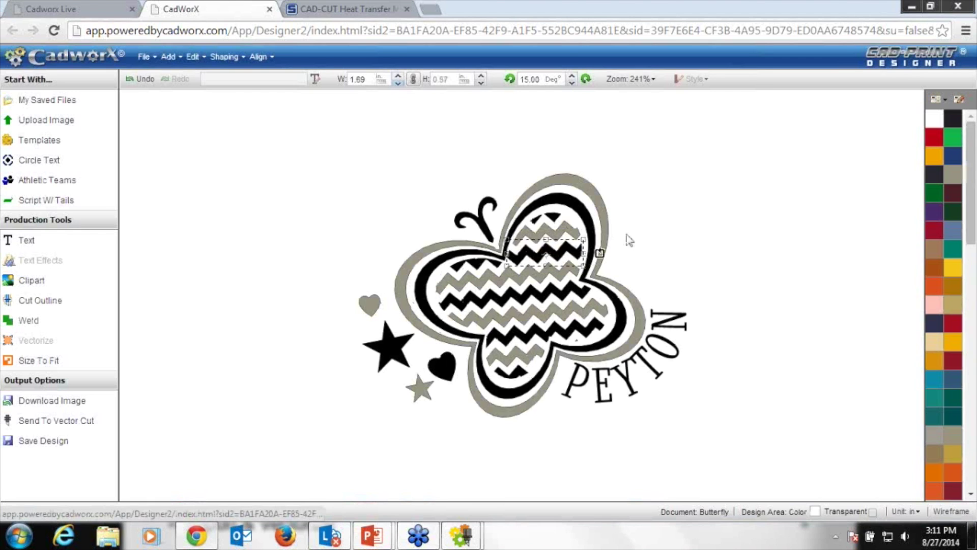
{"action": "left_click", "coordinate": [703, 211]}
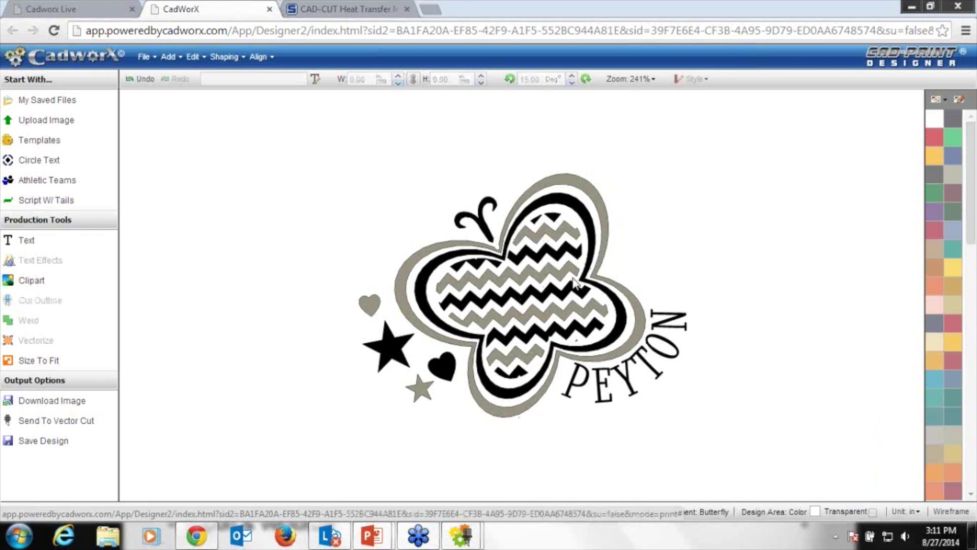
{"action": "left_click", "coordinate": [586, 382]}
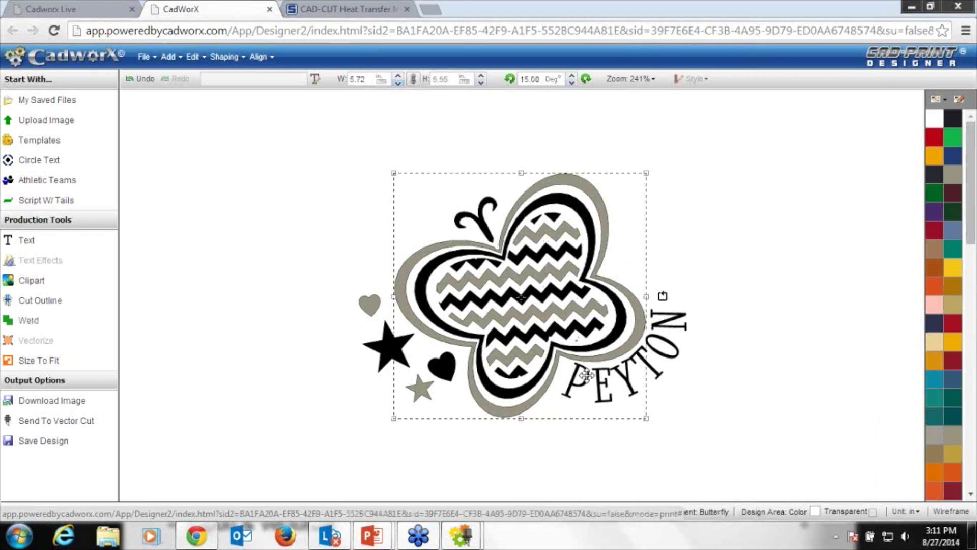
{"action": "left_click", "coordinate": [665, 349]}
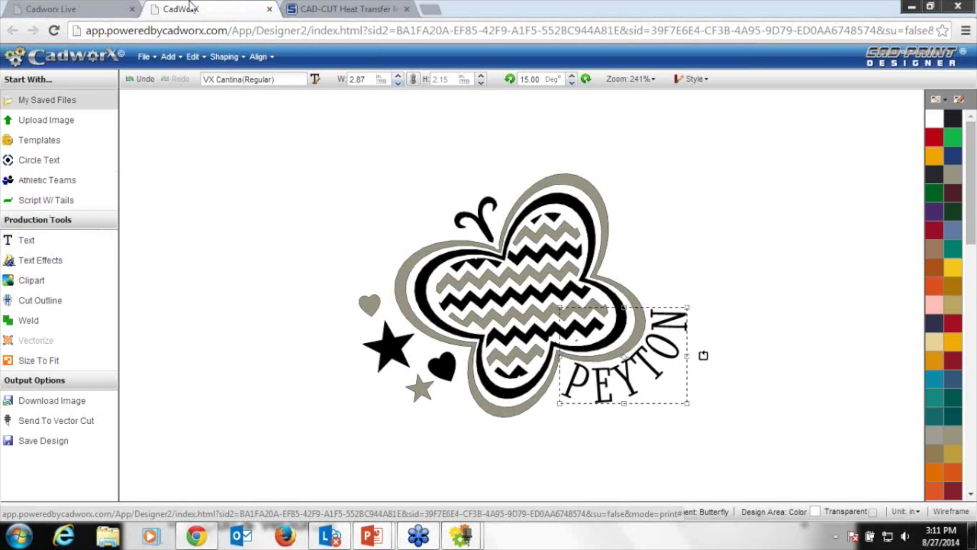
Open the saved Chevron Pocket design and fit the whole artwork in view.
{"action": "left_click", "coordinate": [153, 58]}
{"action": "left_click", "coordinate": [170, 93]}
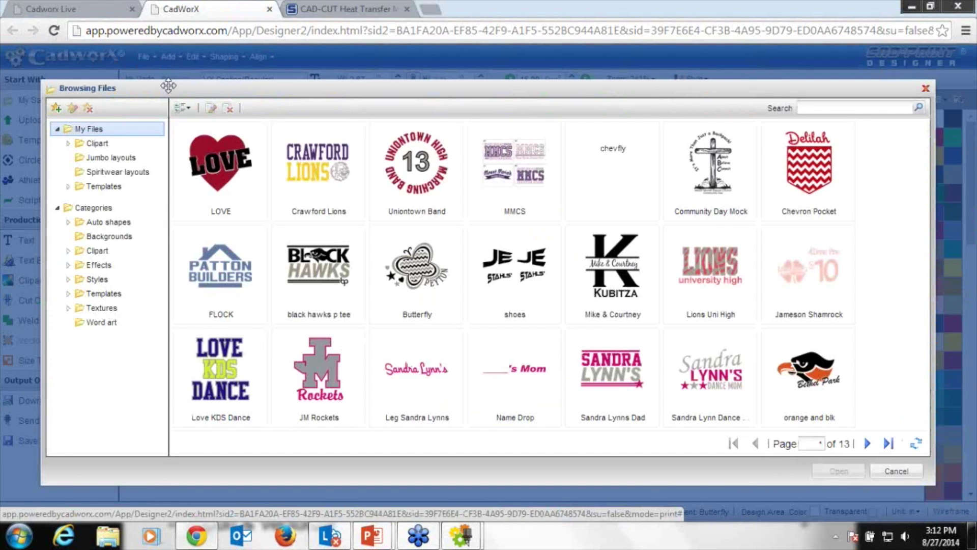
{"action": "left_click", "coordinate": [821, 181]}
{"action": "left_click", "coordinate": [846, 471]}
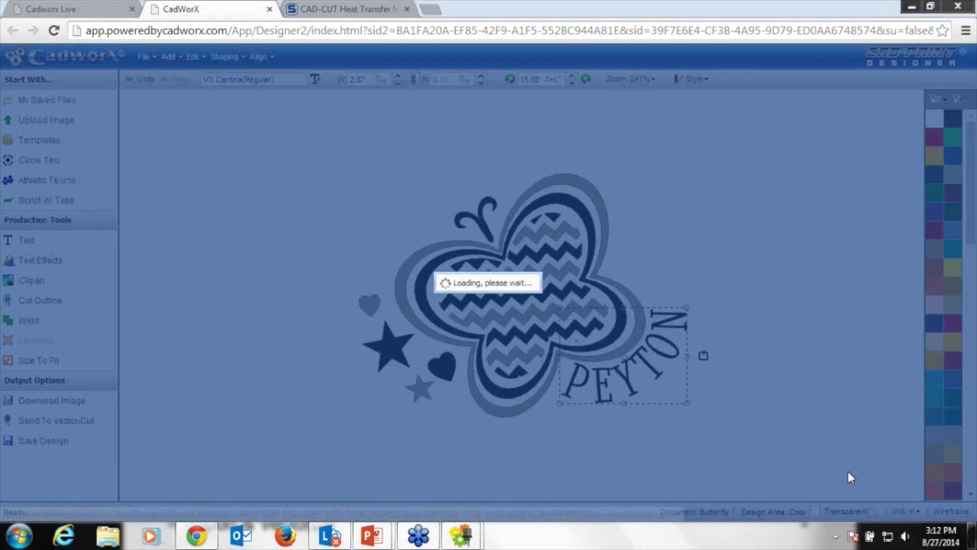
{"action": "left_click", "coordinate": [629, 79]}
{"action": "left_click", "coordinate": [636, 136]}
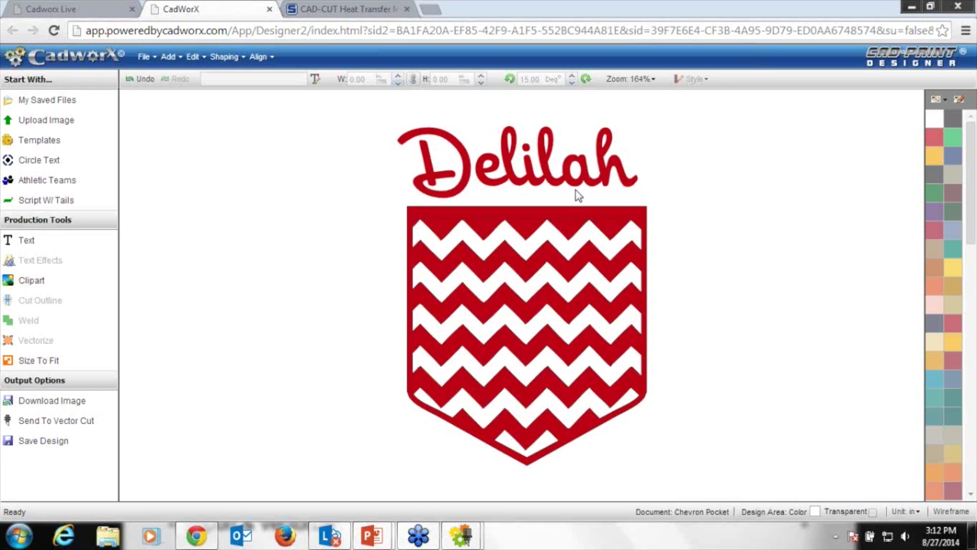
Select the script name above the pocket and check the design's cut lines in wireframe before restoring the filled view.
{"action": "left_click", "coordinate": [525, 179]}
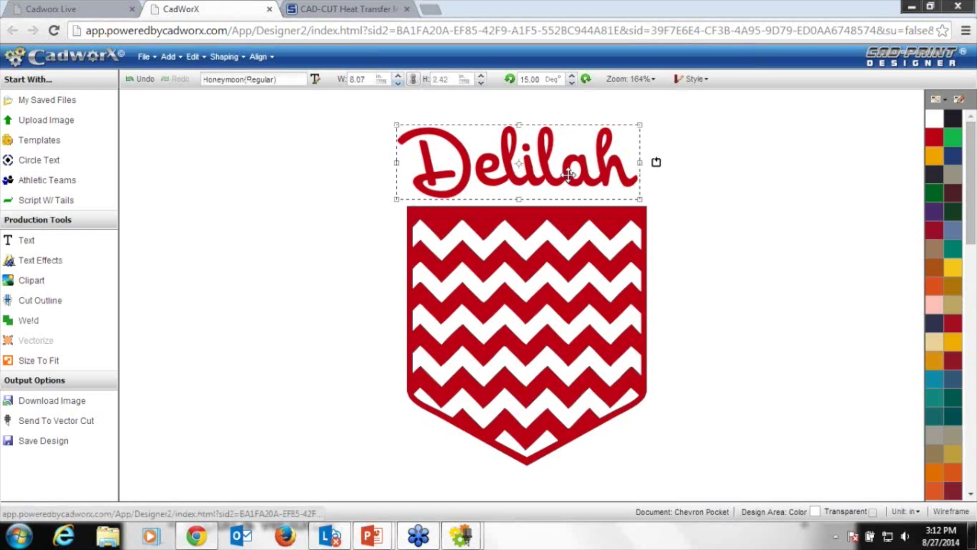
{"action": "left_click", "coordinate": [952, 511]}
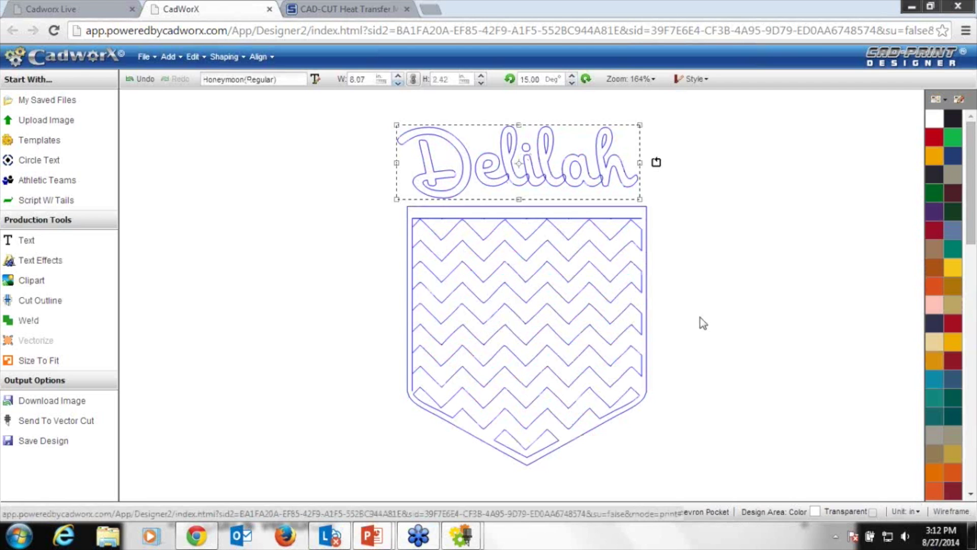
{"action": "left_click", "coordinate": [952, 512]}
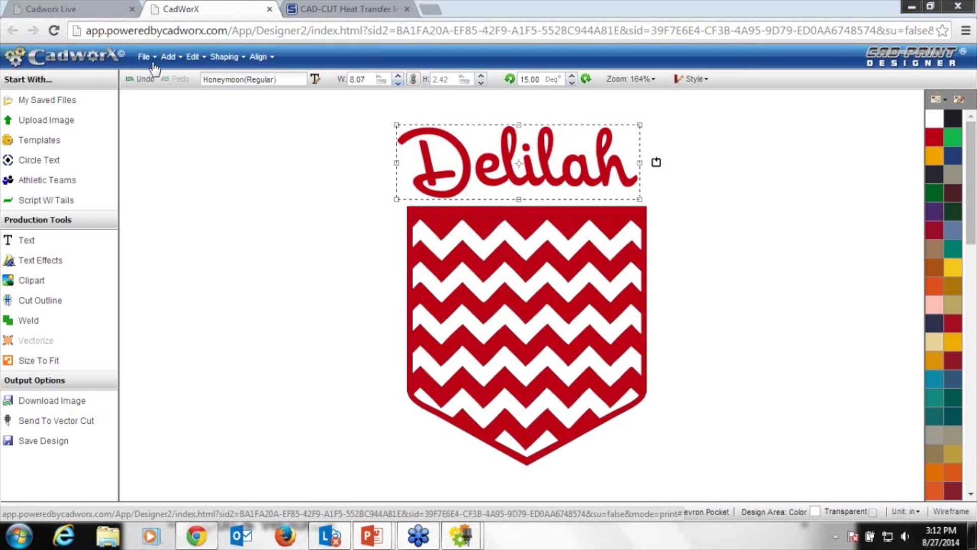
Open the saved design with pink initial hearts and gray chevron stripes from page 2 of My Files.
{"action": "left_click", "coordinate": [145, 57]}
{"action": "left_click", "coordinate": [168, 92]}
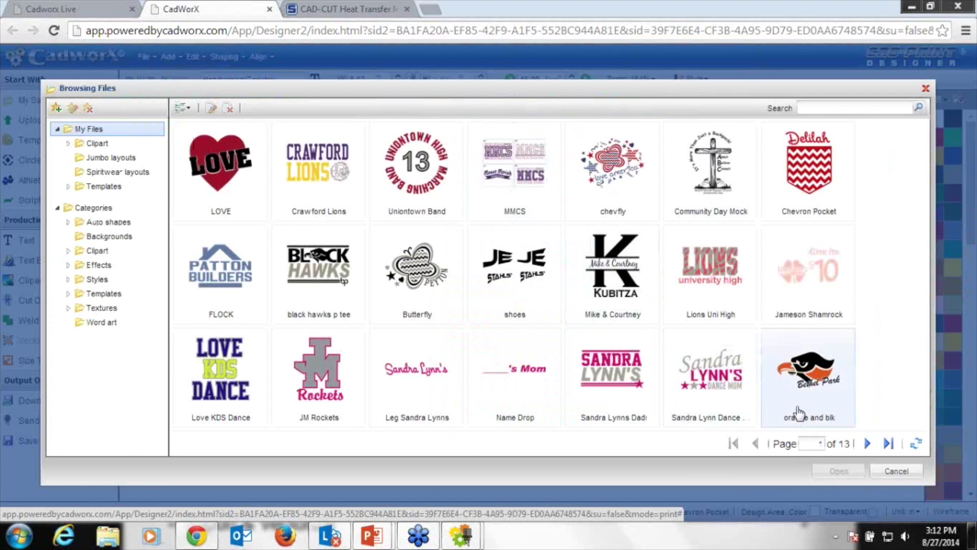
{"action": "left_click", "coordinate": [866, 445]}
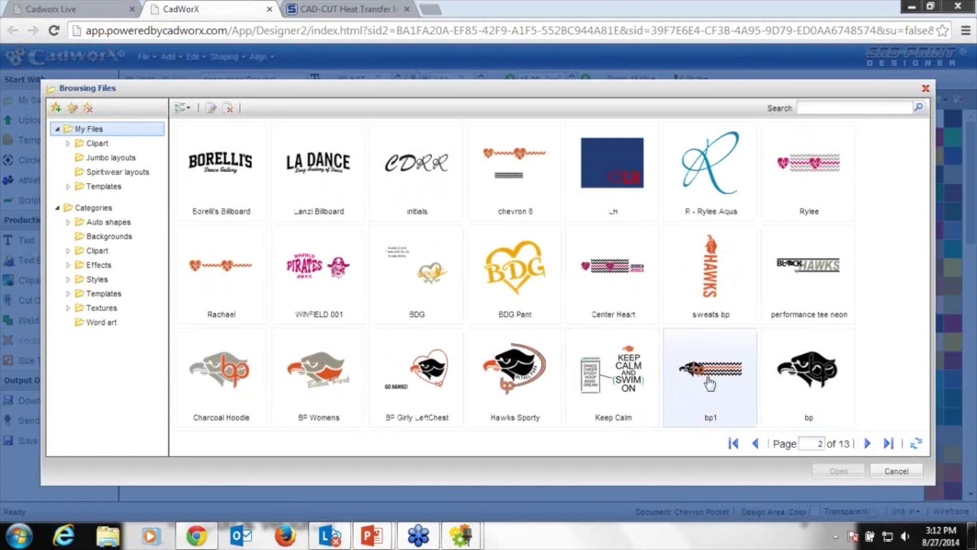
{"action": "left_click", "coordinate": [808, 171]}
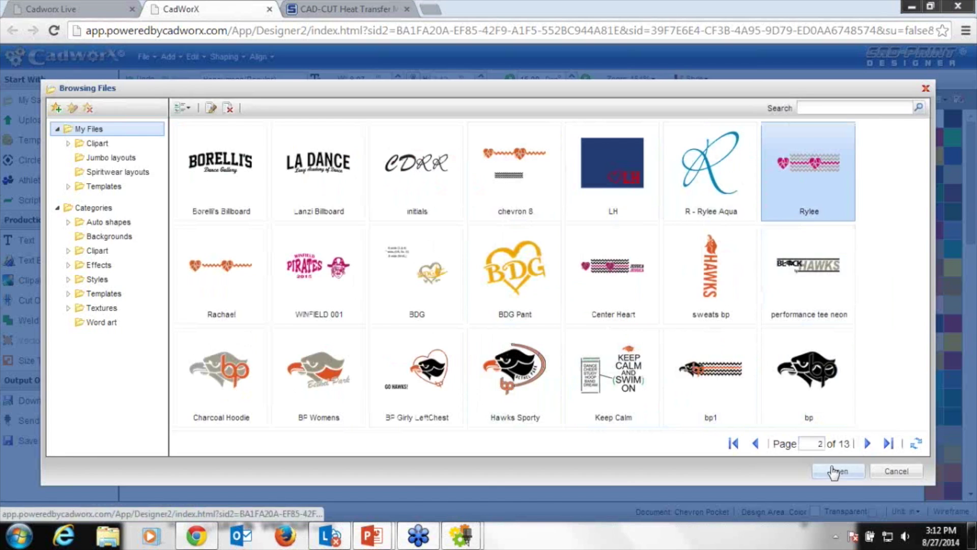
{"action": "left_click", "coordinate": [832, 471]}
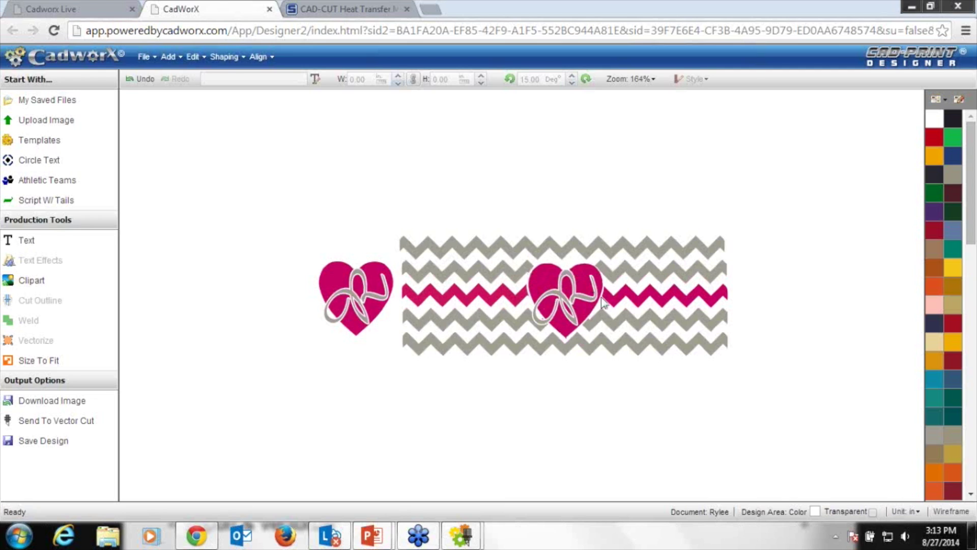
Change the gray script initial in the heart among the chevrons to J and reselect the letter.
{"action": "left_click", "coordinate": [569, 299]}
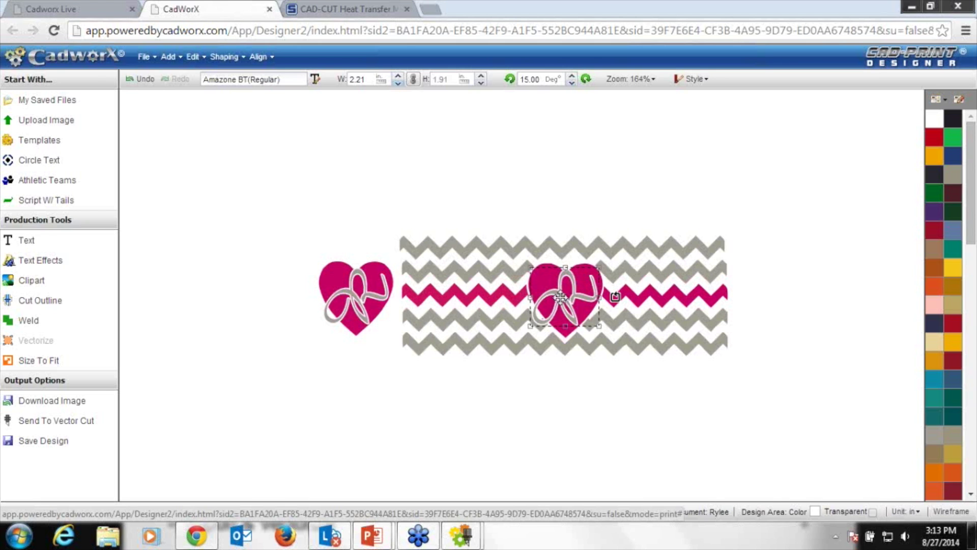
{"action": "double_click", "coordinate": [560, 297]}
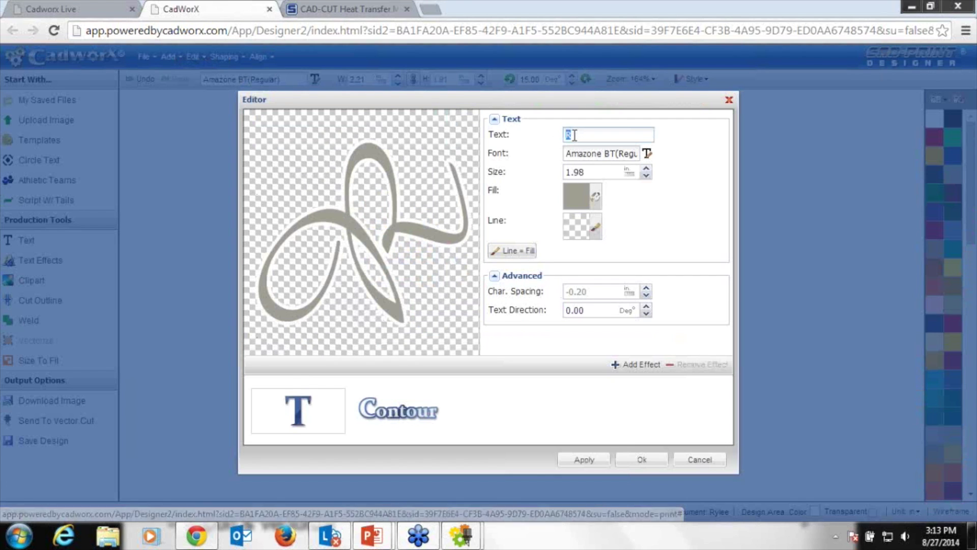
{"action": "key", "text": "BackSpace"}
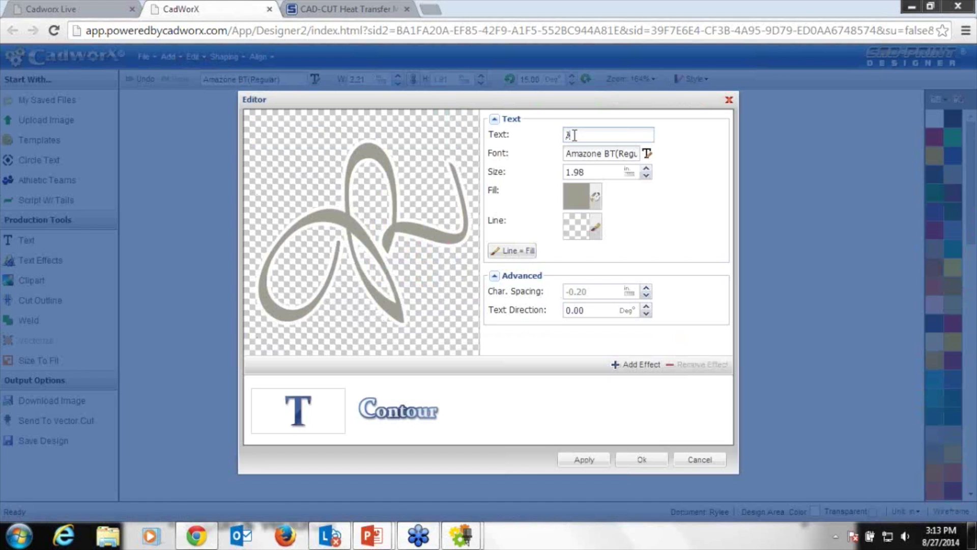
{"action": "left_click", "coordinate": [655, 461]}
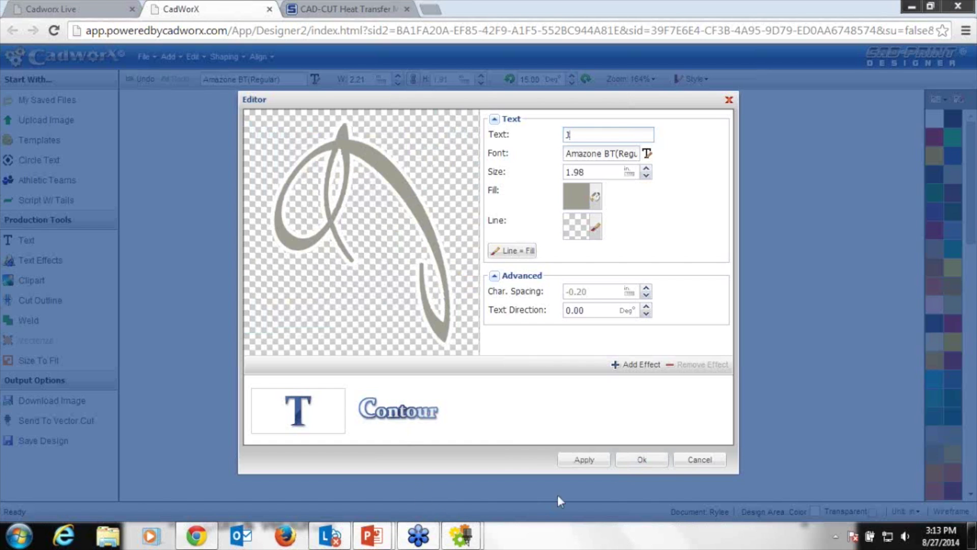
{"action": "left_click", "coordinate": [652, 467]}
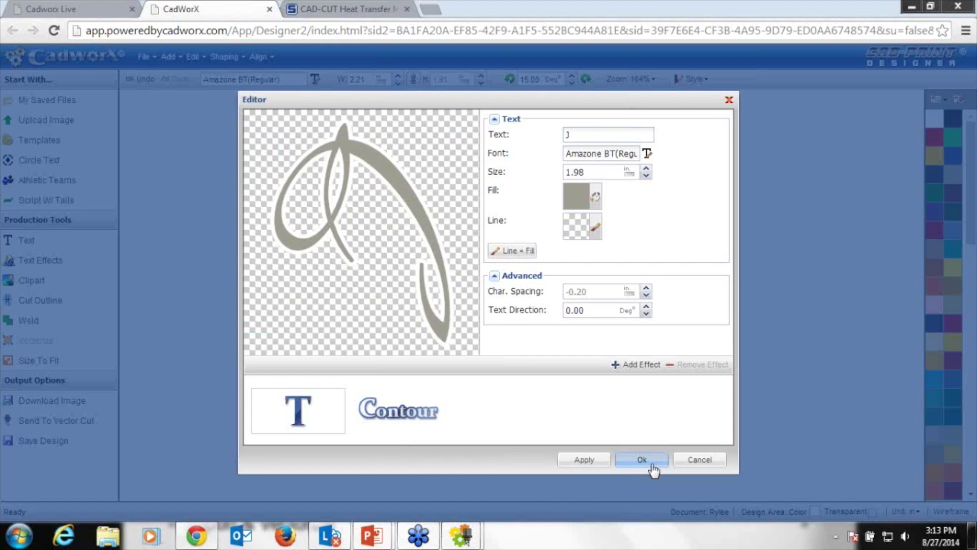
{"action": "left_click", "coordinate": [568, 303]}
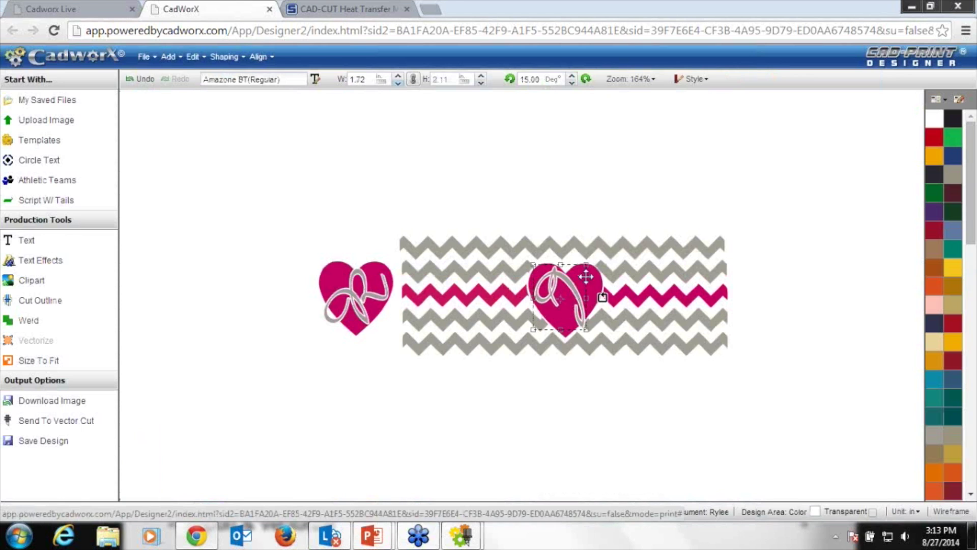
{"action": "left_click", "coordinate": [477, 390]}
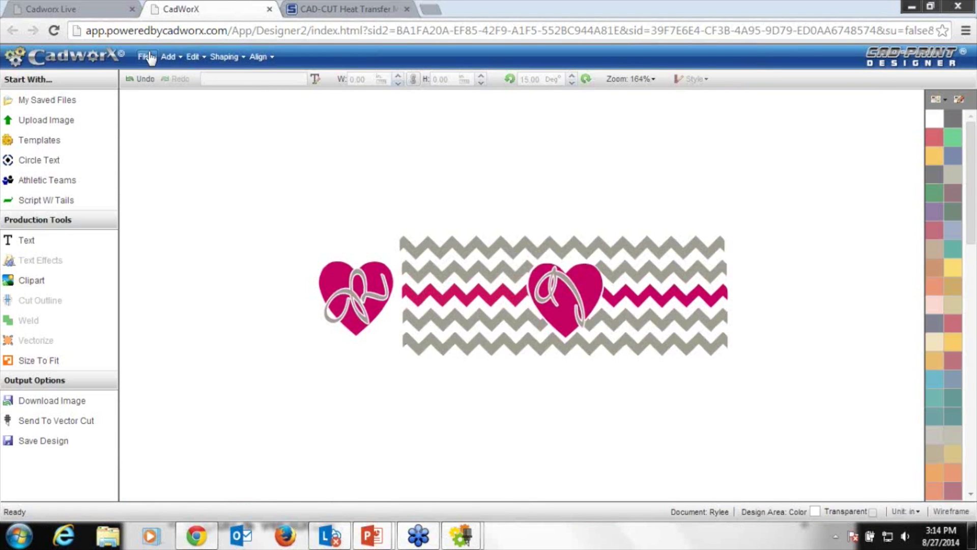
{"action": "left_click", "coordinate": [555, 277]}
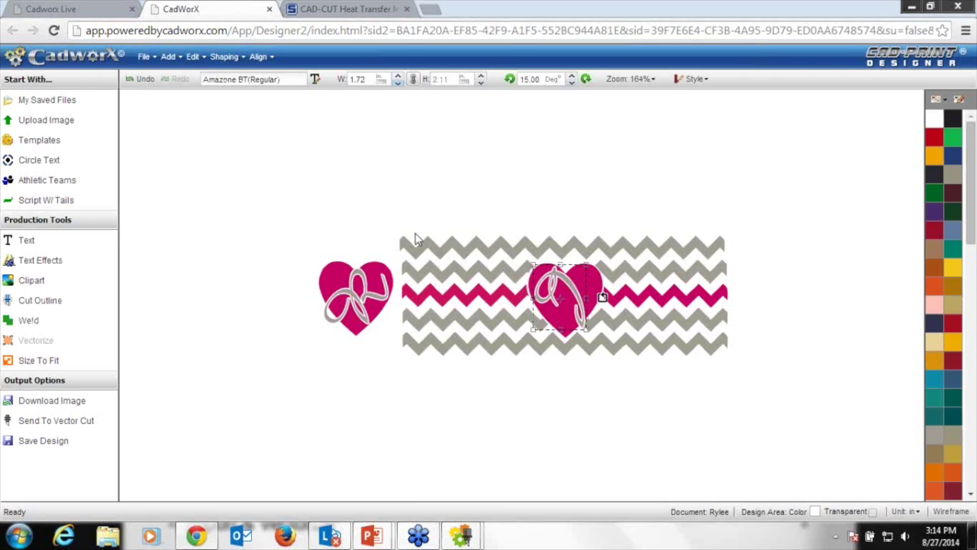
Undo the letter change made to the gray script initial in the heart among the chevrons.
{"action": "left_click", "coordinate": [137, 81]}
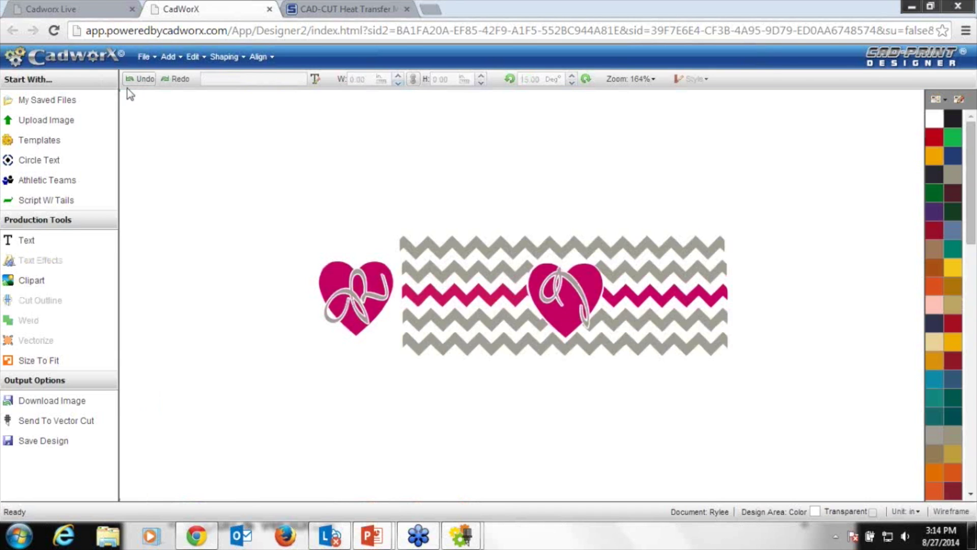
{"action": "left_click", "coordinate": [133, 87]}
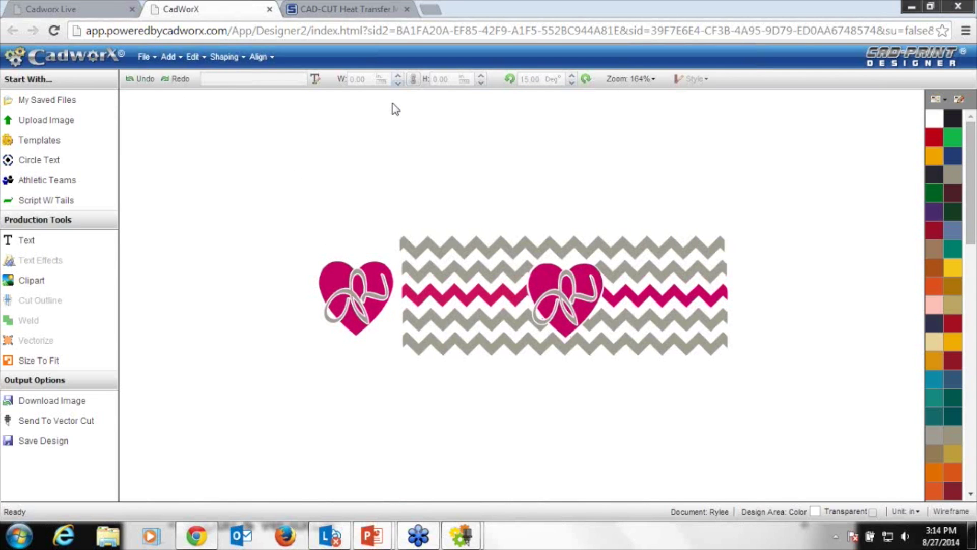
Export the heart and chevron design as a JPEG with the watermark text JOSH'S TEES, and check the downloaded image.
{"action": "left_click", "coordinate": [144, 57]}
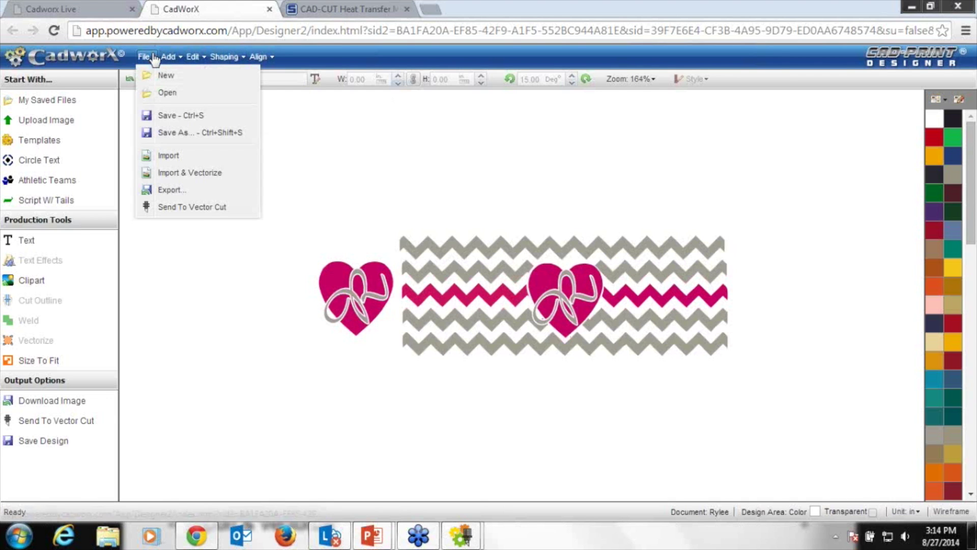
{"action": "left_click", "coordinate": [169, 190]}
{"action": "left_click", "coordinate": [418, 221]}
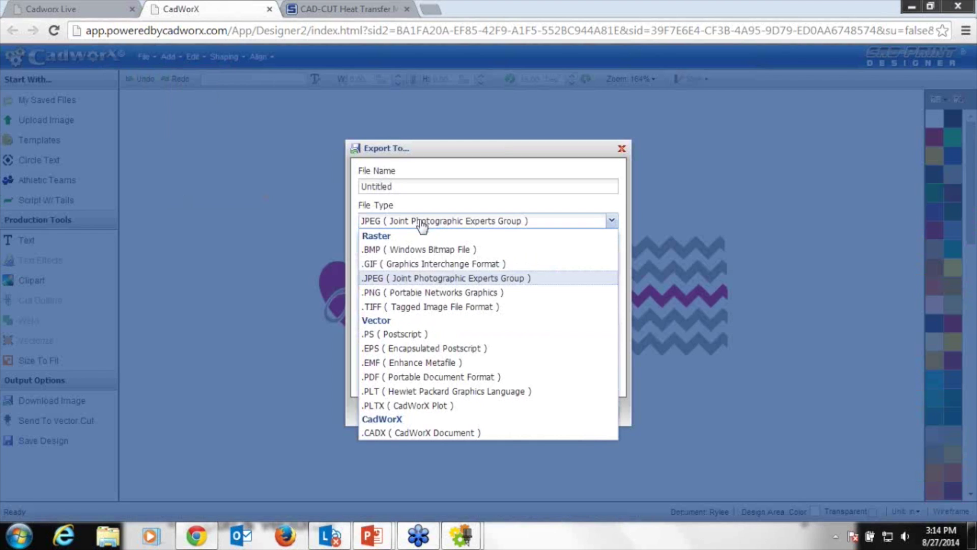
{"action": "left_click", "coordinate": [405, 280]}
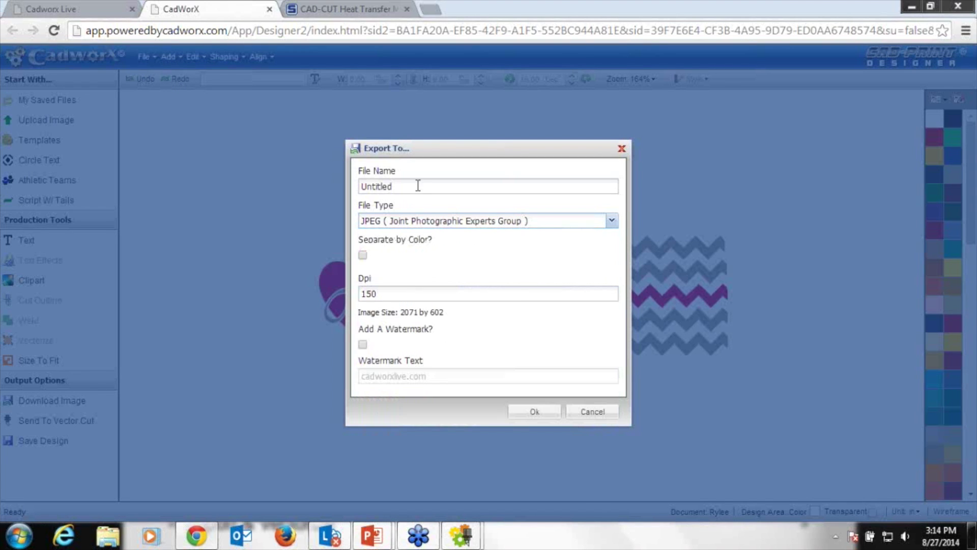
{"action": "left_click", "coordinate": [362, 345]}
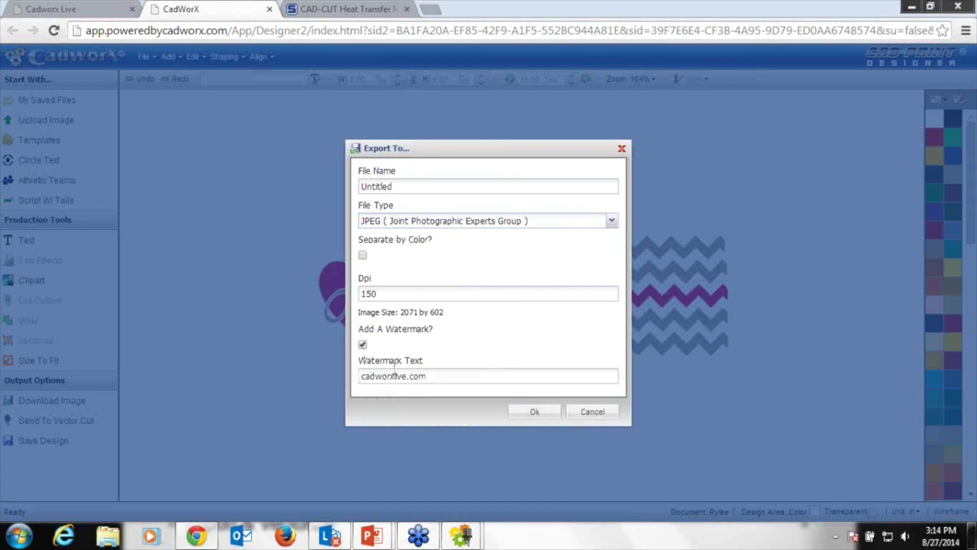
{"action": "left_click_drag", "start_coordinate": [439, 380], "coordinate": [314, 363]}
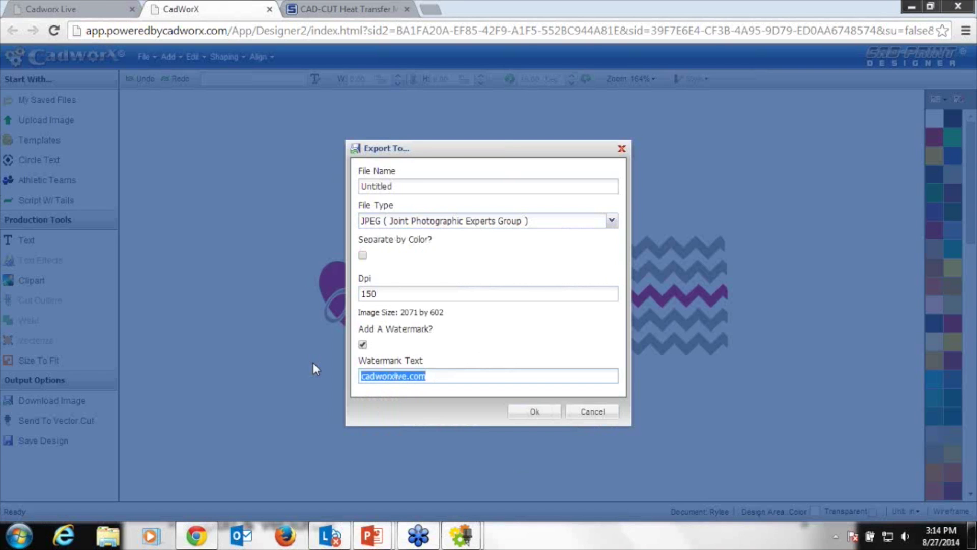
{"action": "type", "text": "JOSH'S TEES"}
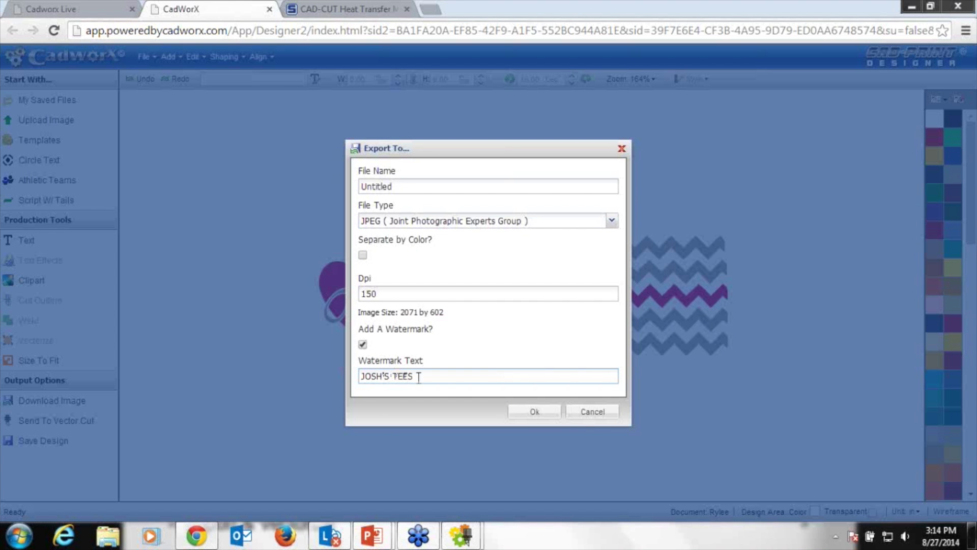
{"action": "left_click", "coordinate": [525, 412]}
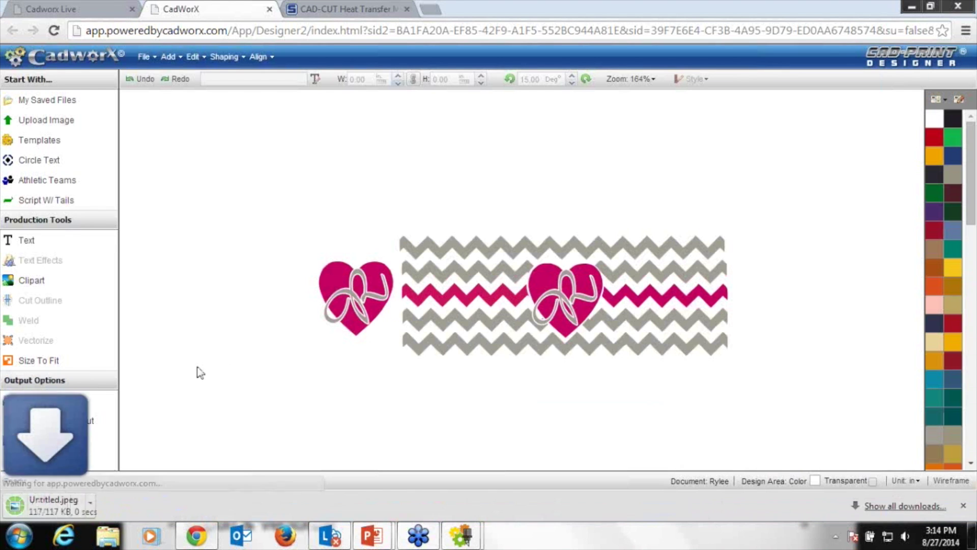
{"action": "left_click", "coordinate": [66, 504]}
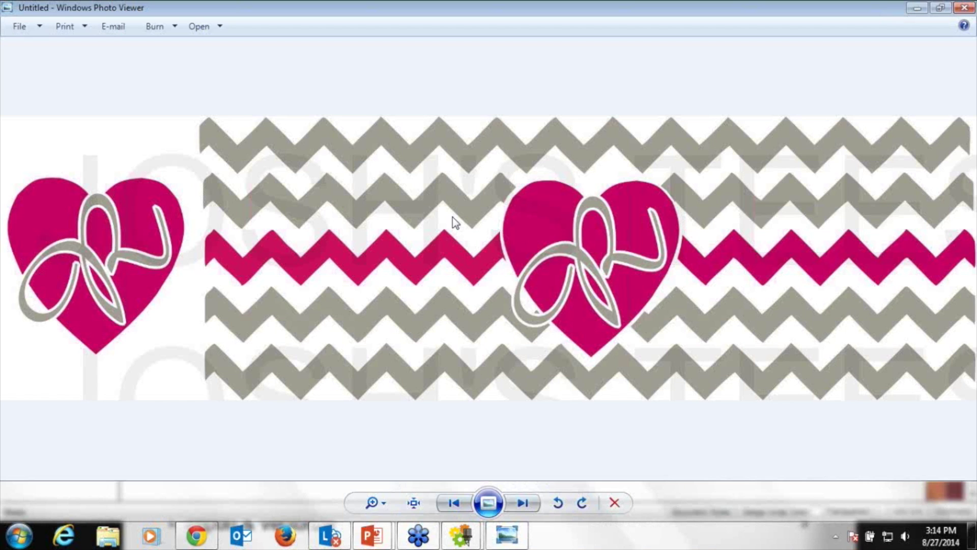
{"action": "left_click", "coordinate": [960, 6]}
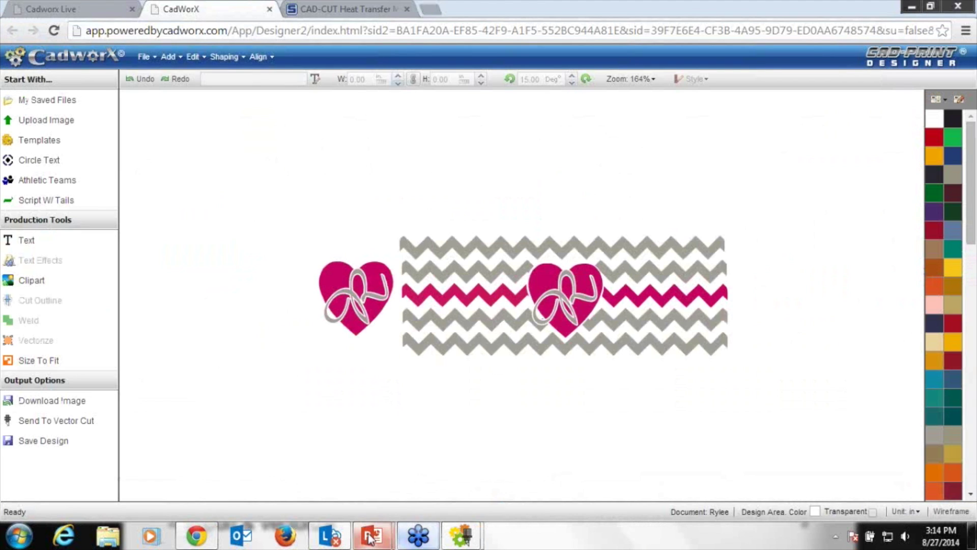
Switch to the PowerPoint presentation to view the Import & Vectorize example images, and return to the CadWorX designer in Chrome.
{"action": "mouse_move", "coordinate": [370, 538]}
{"action": "left_click", "coordinate": [403, 487]}
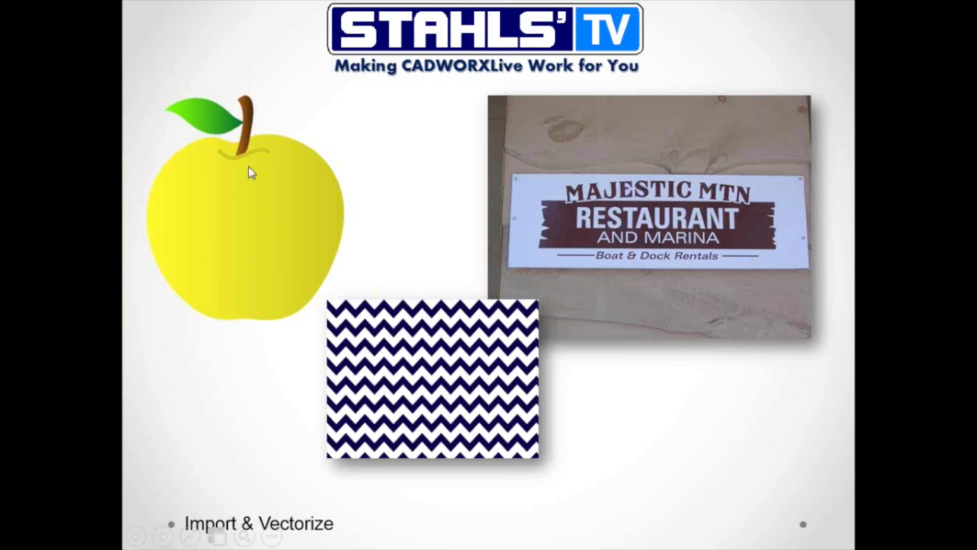
{"action": "key", "text": "super"}
{"action": "left_click", "coordinate": [196, 536]}
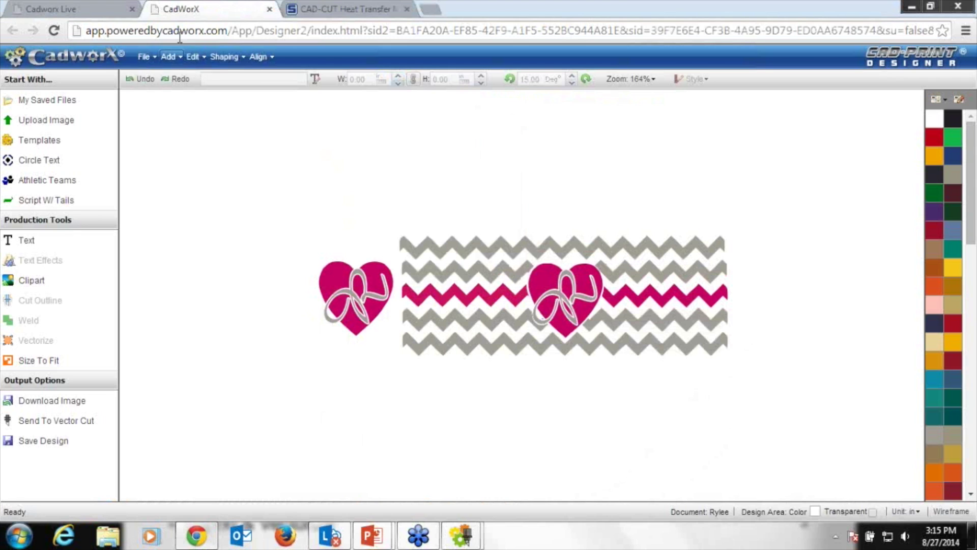
Start a new blank document and choose the yellow apple from the recent images for Import & Vectorize.
{"action": "left_click", "coordinate": [144, 57]}
{"action": "left_click", "coordinate": [156, 72]}
{"action": "left_click", "coordinate": [153, 57]}
{"action": "left_click", "coordinate": [189, 173]}
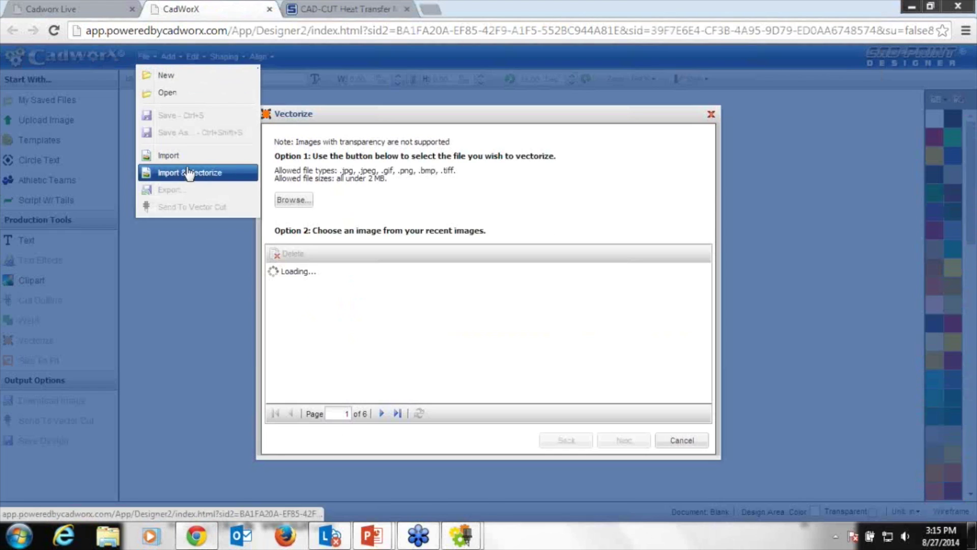
{"action": "left_click", "coordinate": [511, 297]}
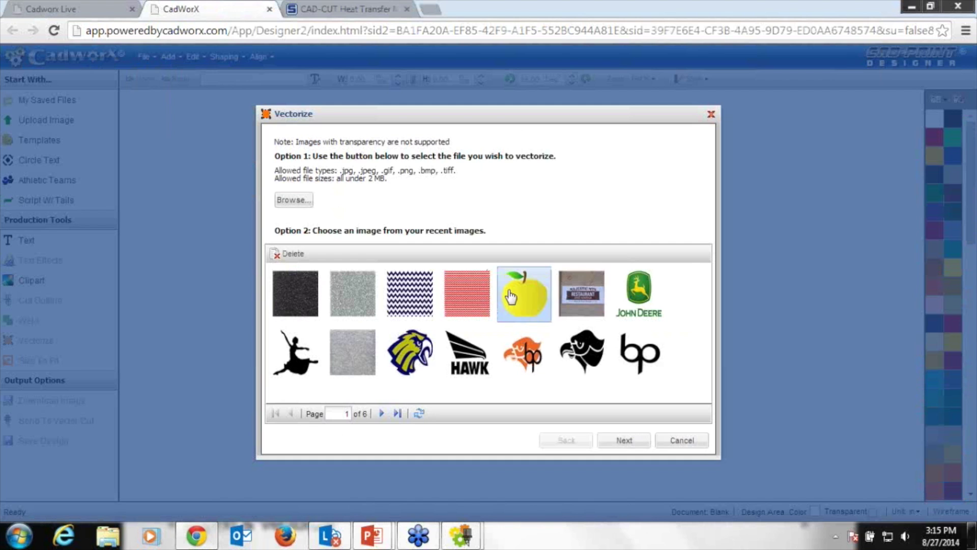
{"action": "left_click", "coordinate": [640, 446]}
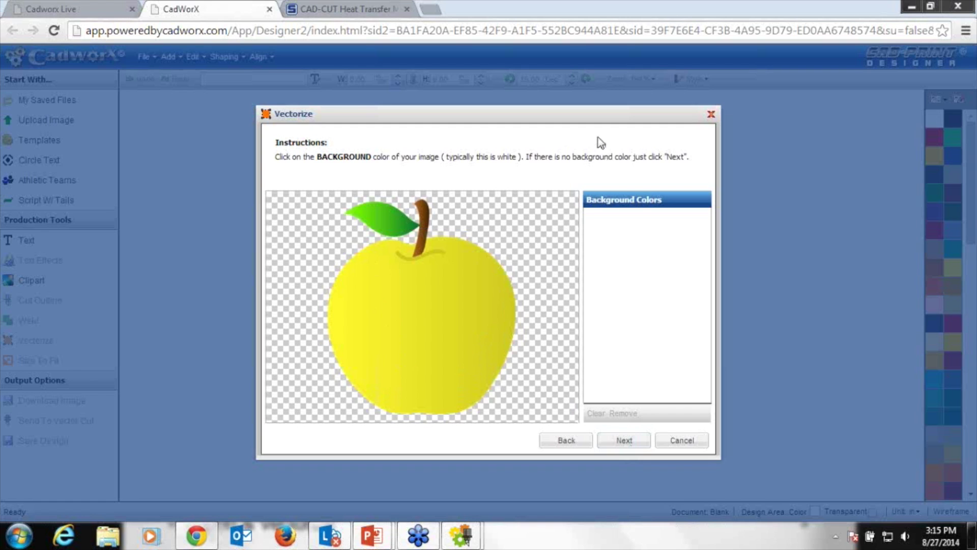
Vectorize the apple with no background color, using the leaf's green, the stem's brown and the body's yellow as foreground colors.
{"action": "left_click", "coordinate": [624, 440]}
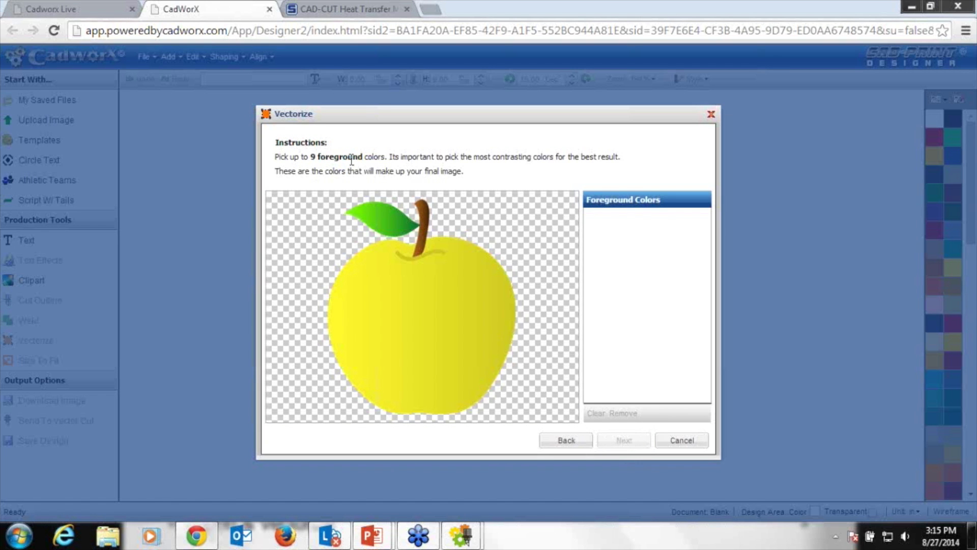
{"action": "left_click", "coordinate": [388, 222]}
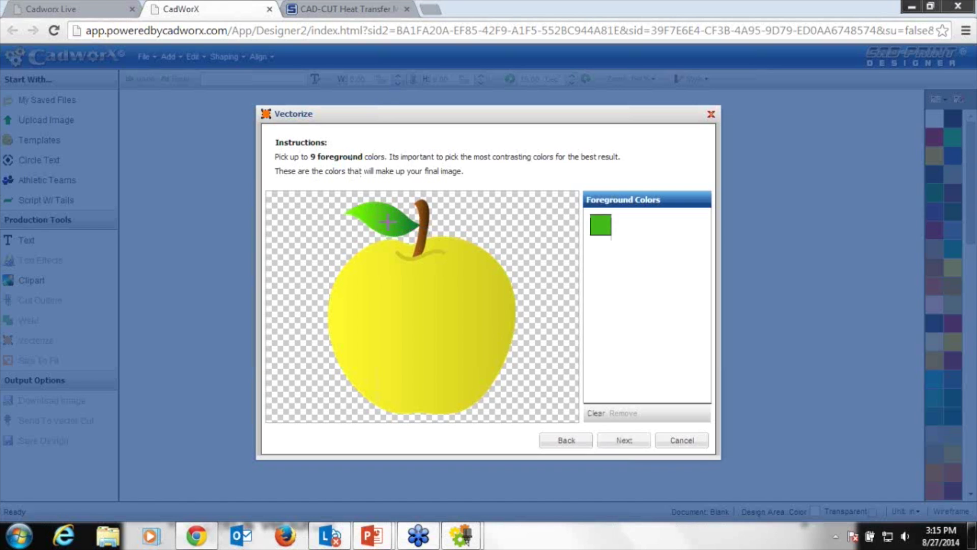
{"action": "left_click", "coordinate": [424, 228]}
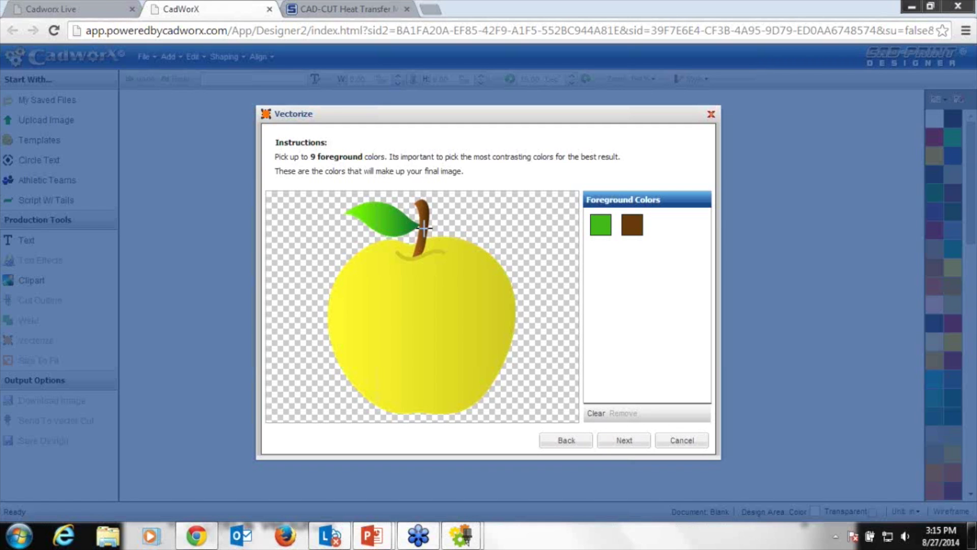
{"action": "left_click", "coordinate": [625, 440]}
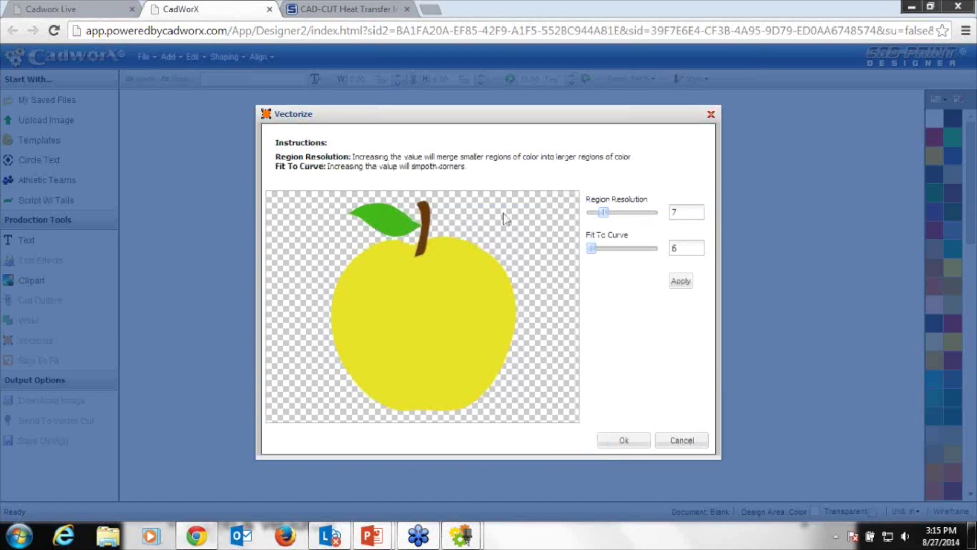
{"action": "left_click", "coordinate": [626, 440]}
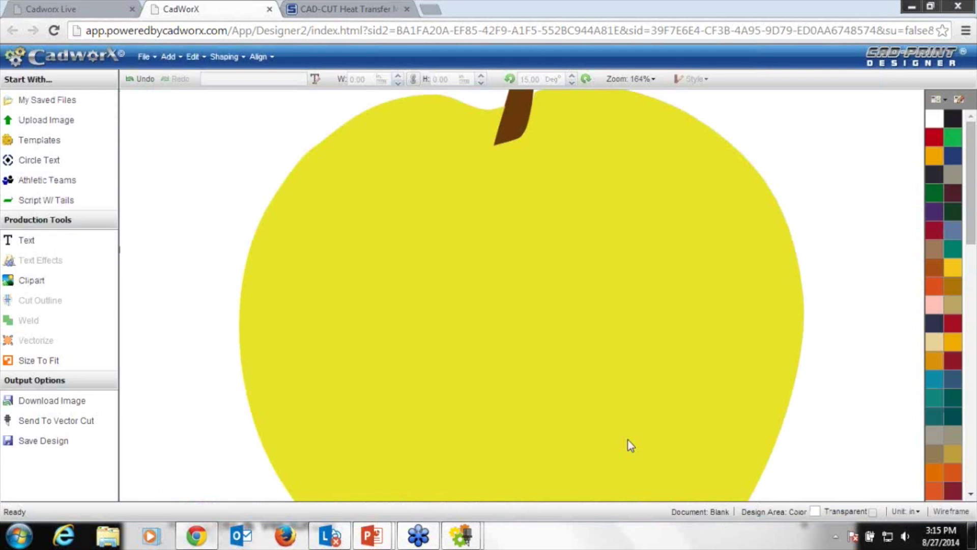
Fit the vectorized apple in view and check its cut lines in wireframe before restoring the filled view.
{"action": "left_click", "coordinate": [631, 79]}
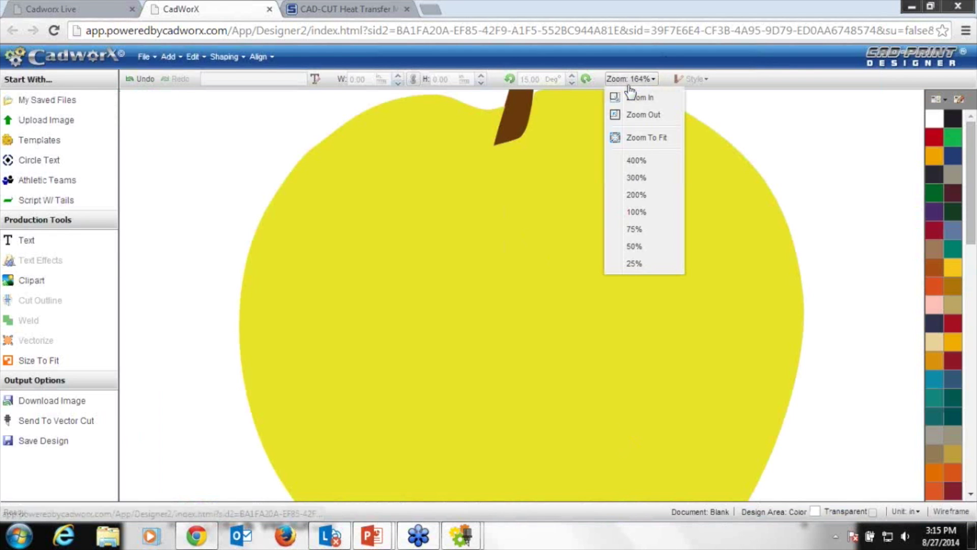
{"action": "left_click", "coordinate": [648, 135]}
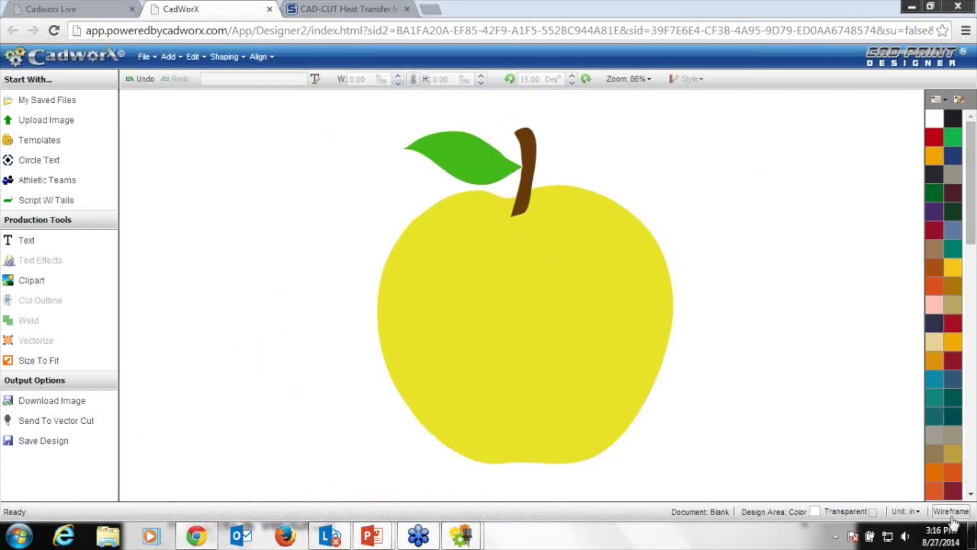
{"action": "left_click", "coordinate": [952, 513]}
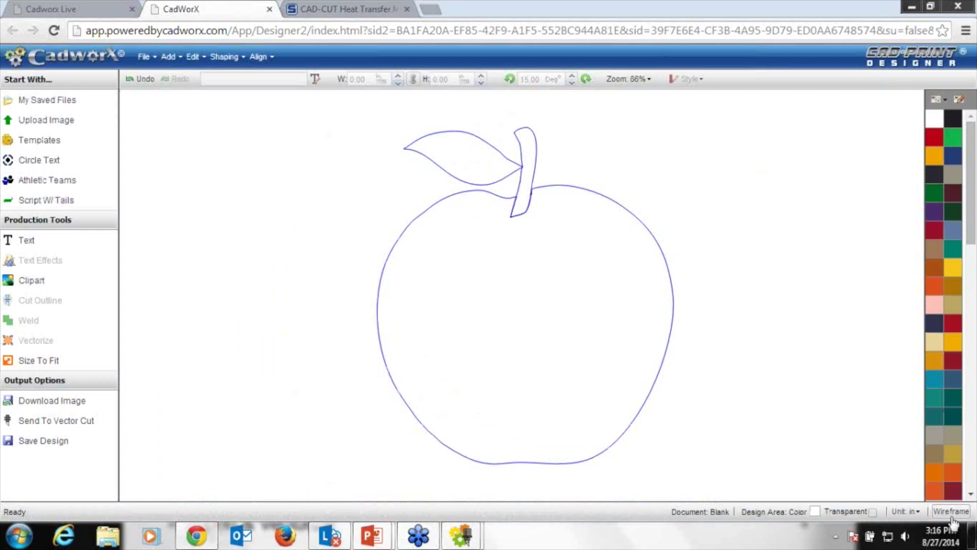
{"action": "left_click", "coordinate": [951, 512]}
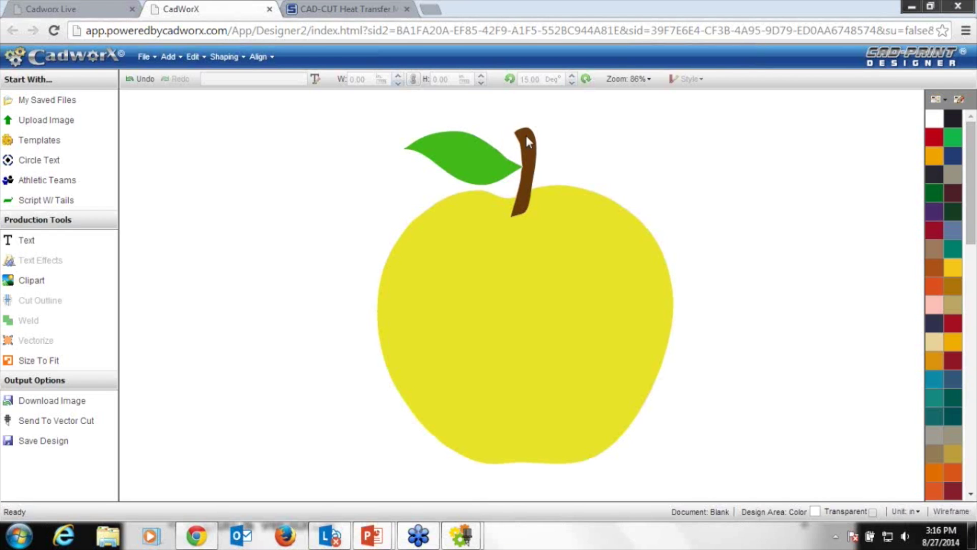
Break the vectorized apple apart by colors.
{"action": "left_click", "coordinate": [490, 248]}
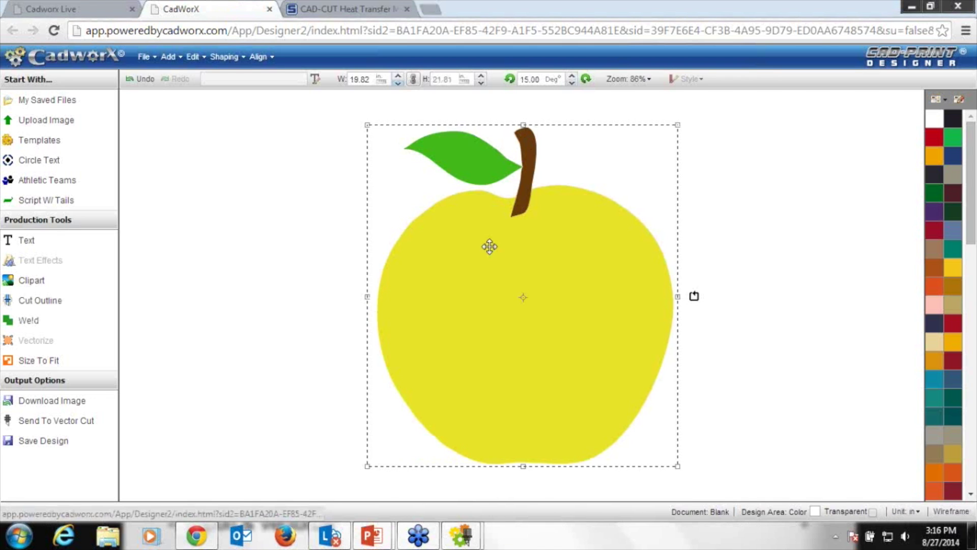
{"action": "left_click", "coordinate": [224, 56]}
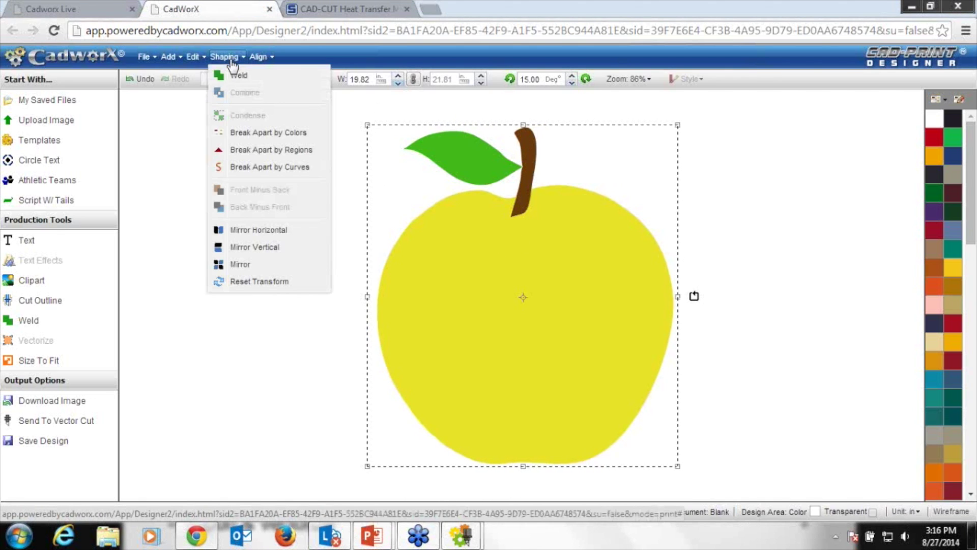
{"action": "left_click", "coordinate": [262, 134]}
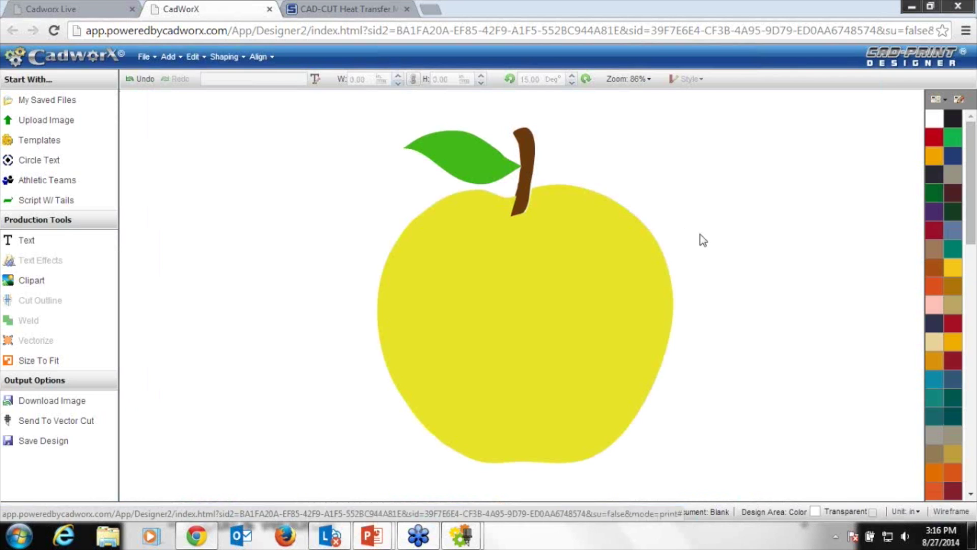
Try Cardinal on the apple's body, replace it with Red, and deselect the shape.
{"action": "left_click", "coordinate": [935, 231]}
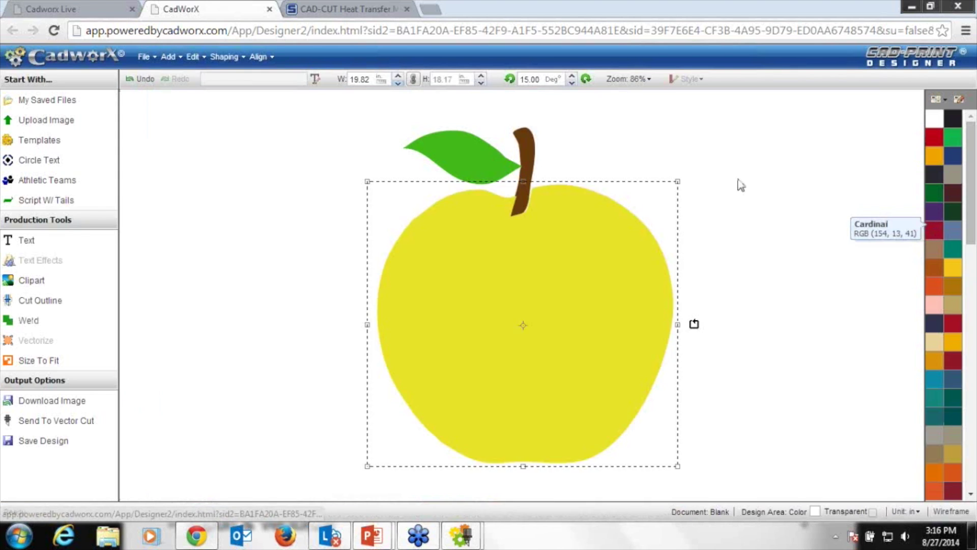
{"action": "left_click", "coordinate": [641, 135]}
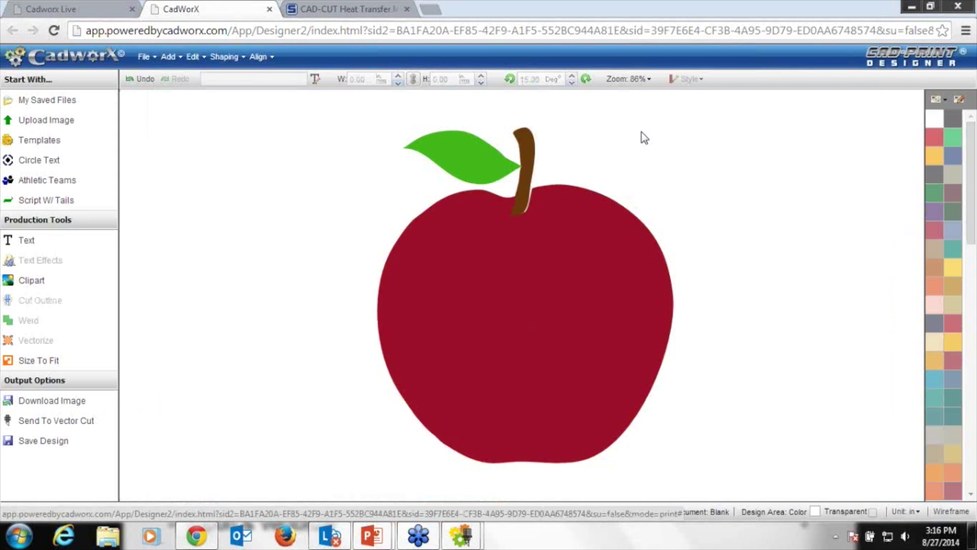
{"action": "left_click", "coordinate": [635, 197]}
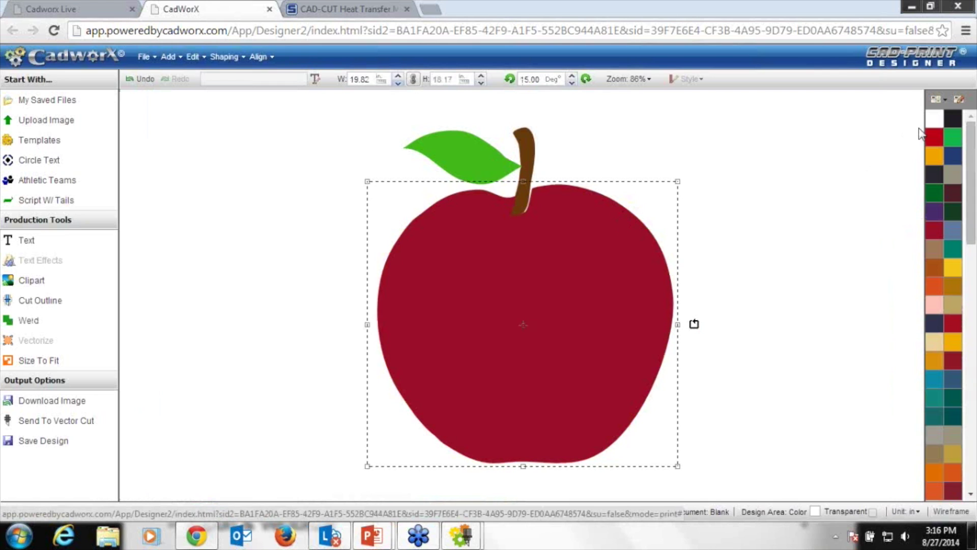
{"action": "left_click", "coordinate": [934, 136]}
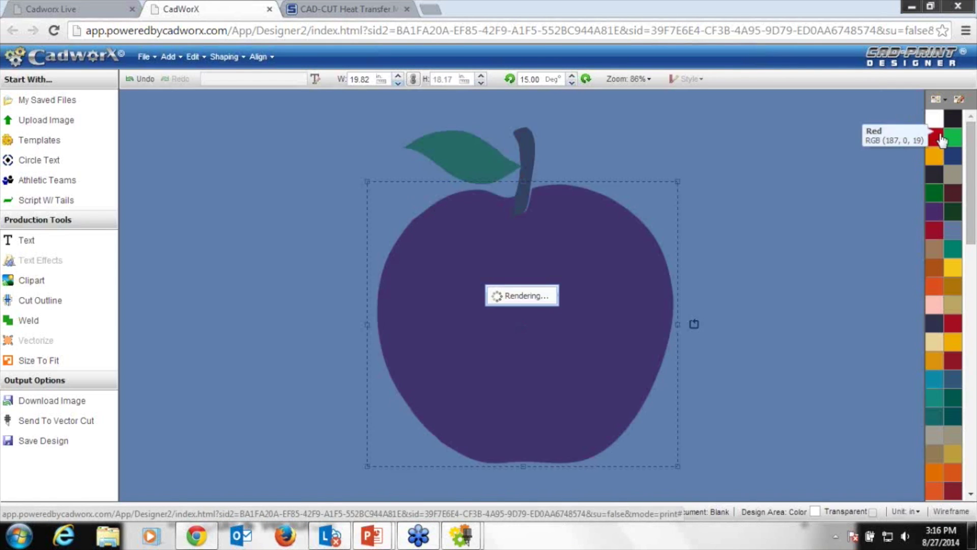
{"action": "left_click", "coordinate": [743, 159]}
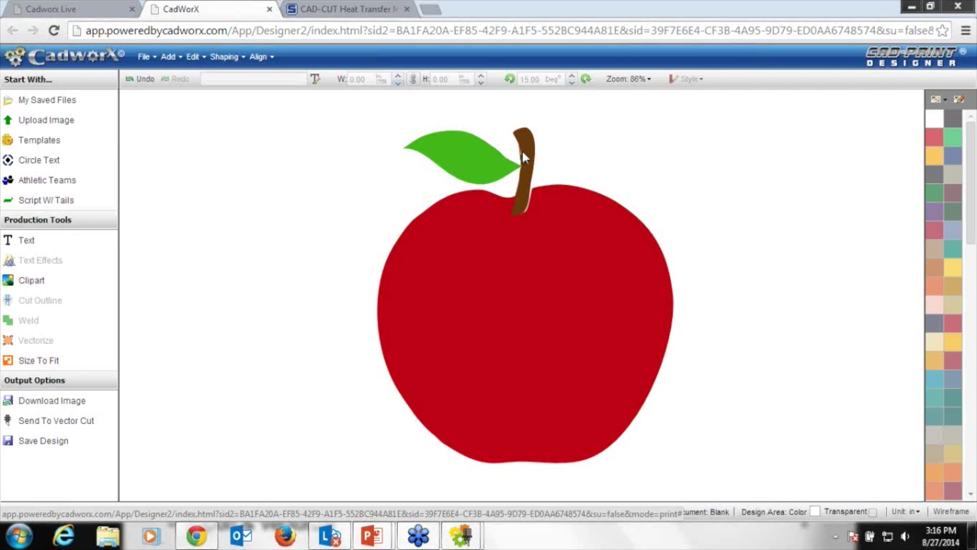
Export the recolored apple as a file, keeping the offered export settings.
{"action": "left_click", "coordinate": [144, 56]}
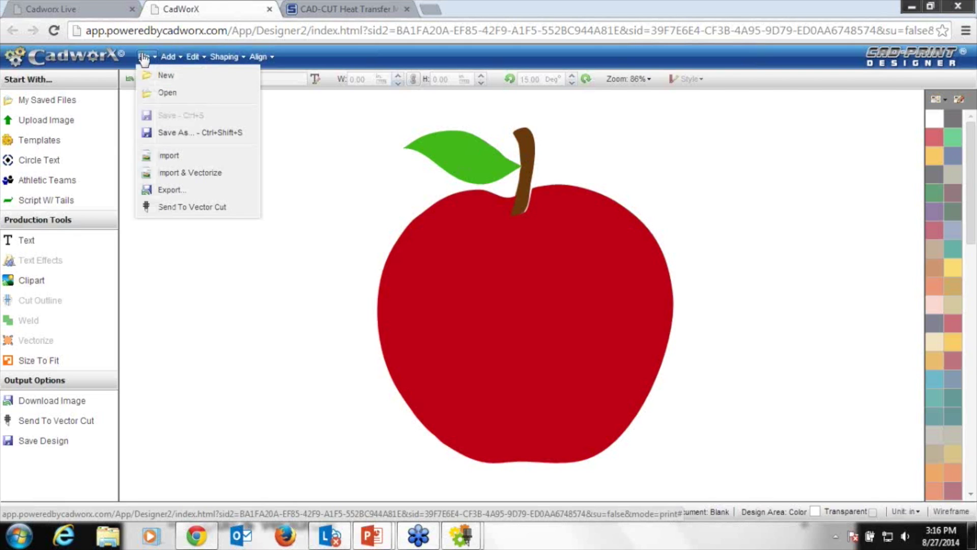
{"action": "left_click", "coordinate": [179, 193]}
{"action": "left_click", "coordinate": [534, 414]}
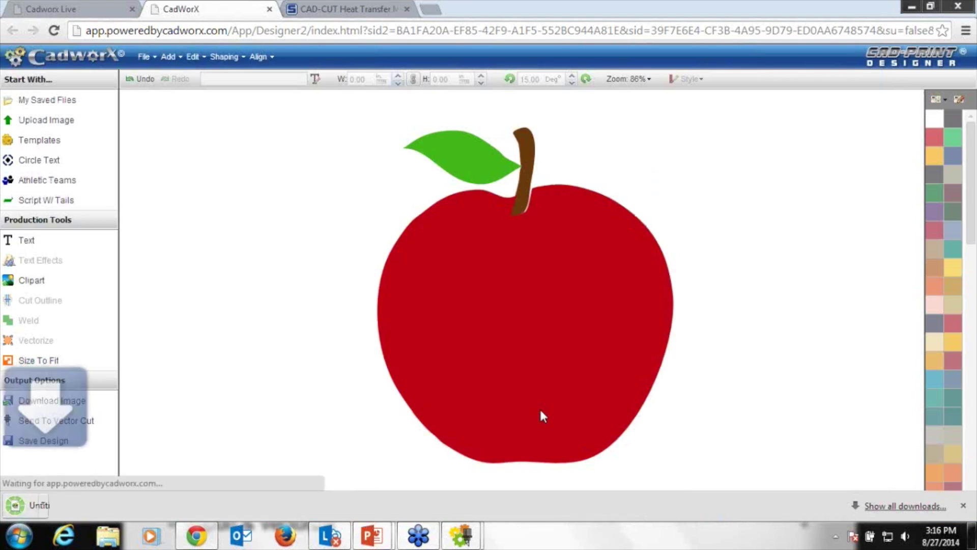
Open the exported apple file in Vector Cut, check its cut colors, and close it without saving changes.
{"action": "left_click", "coordinate": [46, 510]}
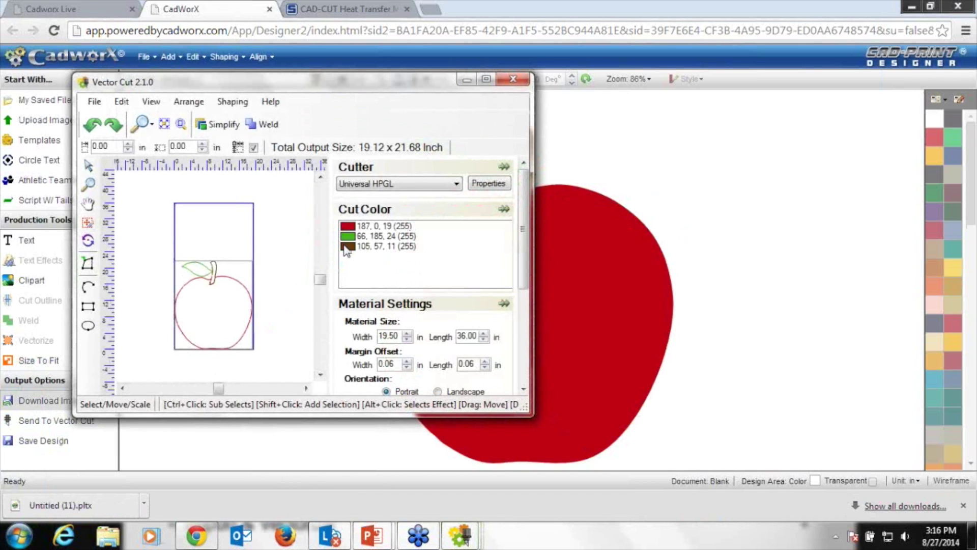
{"action": "left_click", "coordinate": [514, 80]}
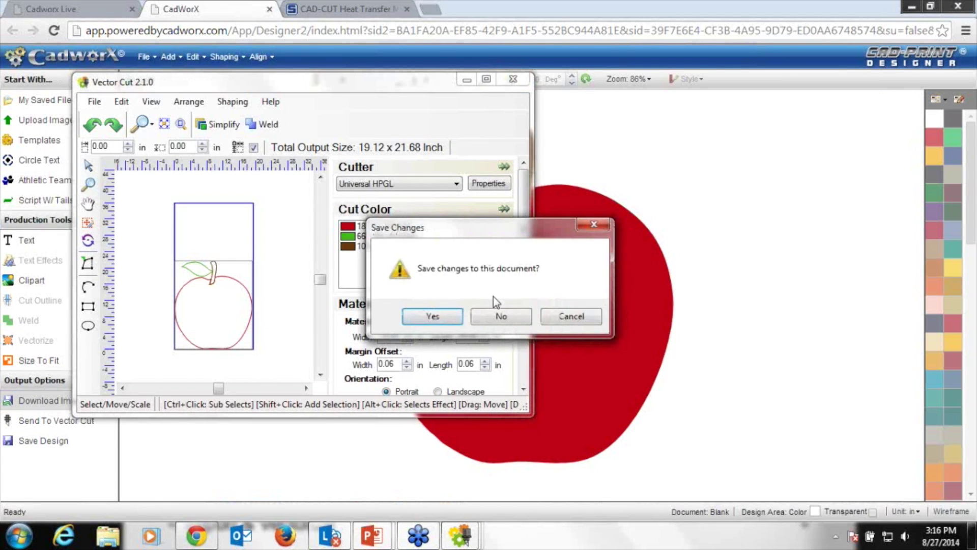
{"action": "left_click", "coordinate": [501, 317]}
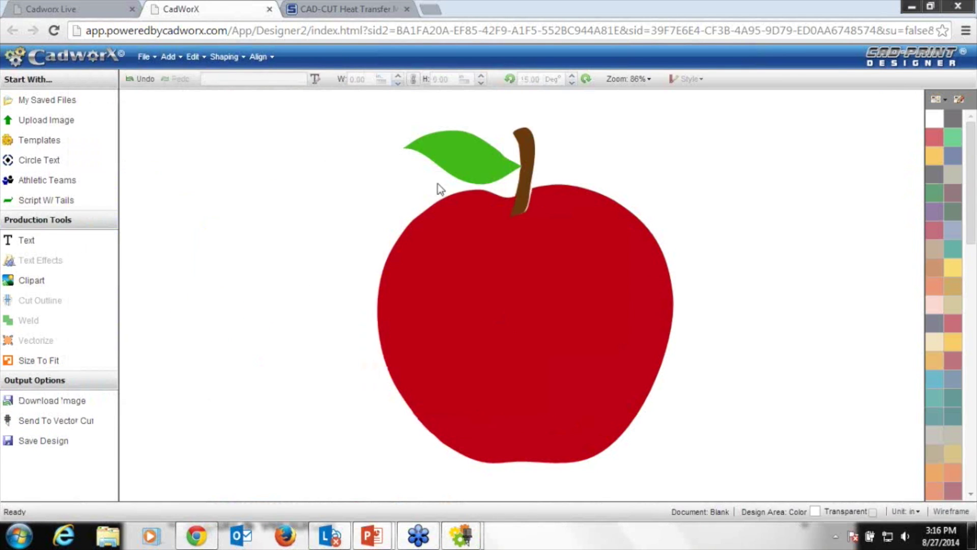
Start a new document and choose the Majestic Mtn restaurant sign photo from the recent images to import and vectorize.
{"action": "left_click", "coordinate": [144, 57]}
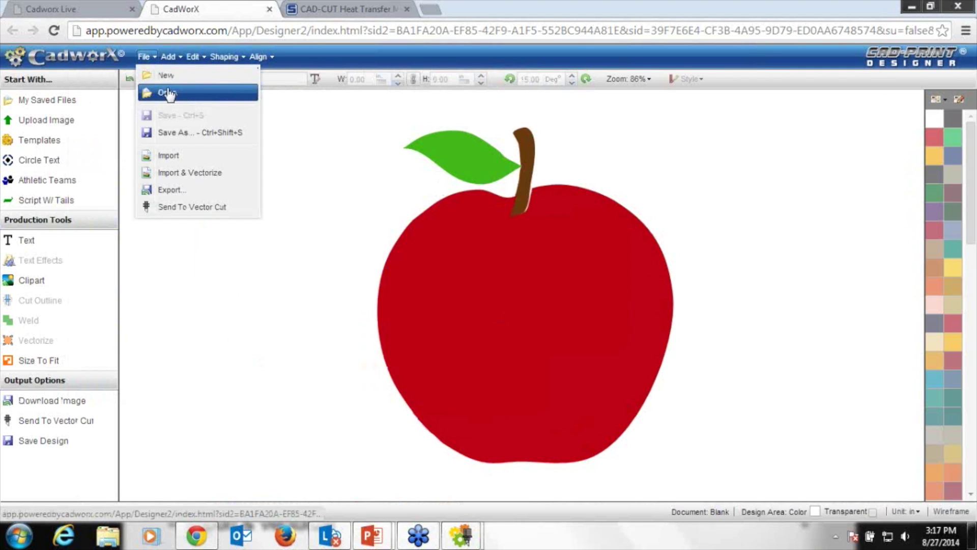
{"action": "left_click", "coordinate": [172, 76]}
{"action": "left_click", "coordinate": [145, 57]}
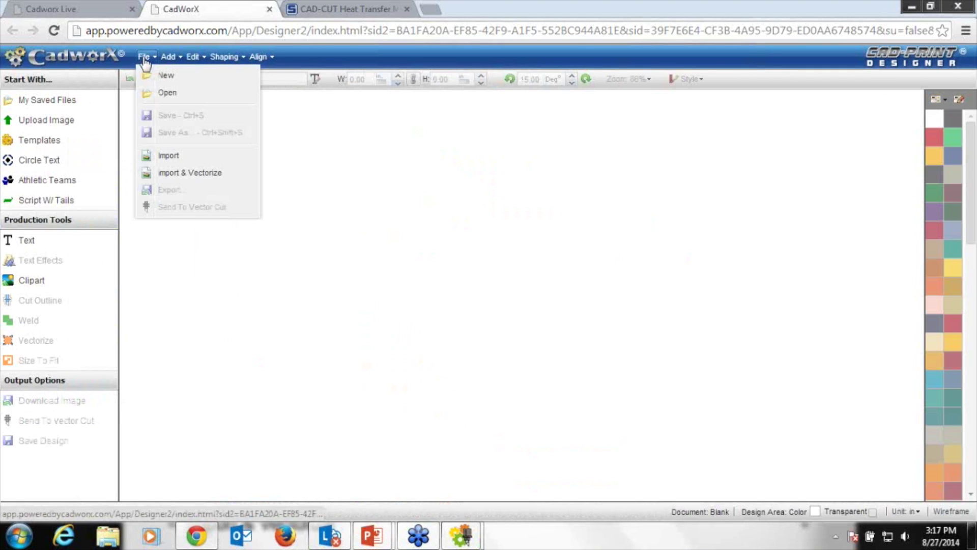
{"action": "left_click", "coordinate": [184, 173]}
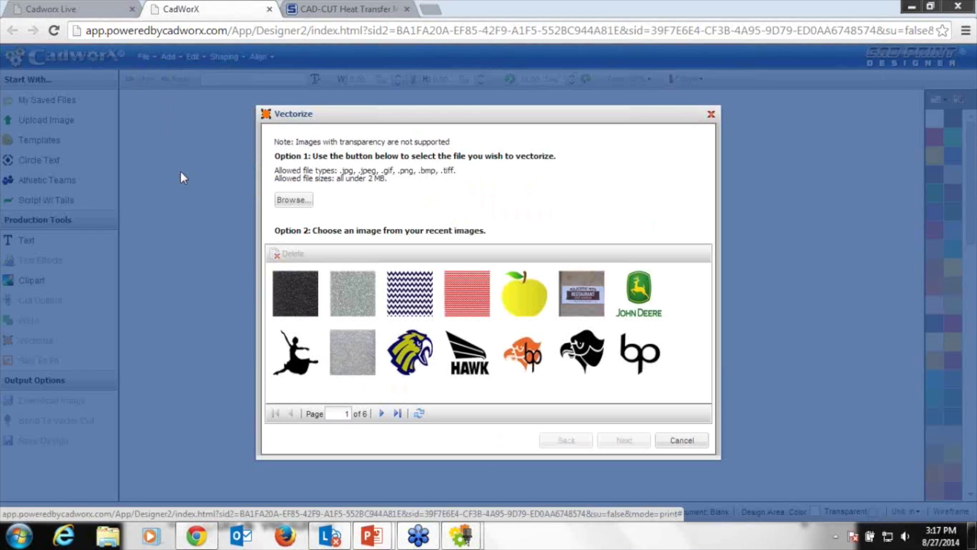
{"action": "left_click", "coordinate": [582, 294]}
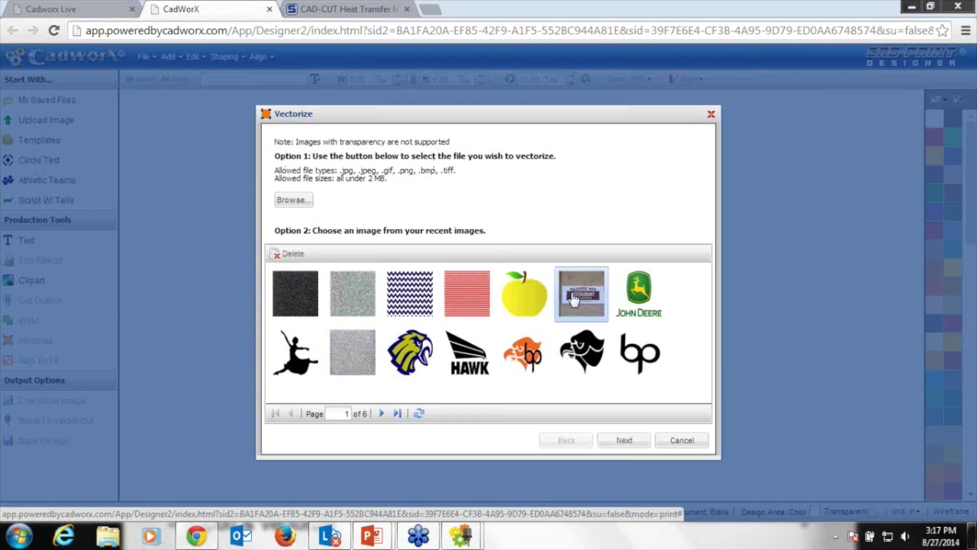
{"action": "left_click", "coordinate": [636, 444]}
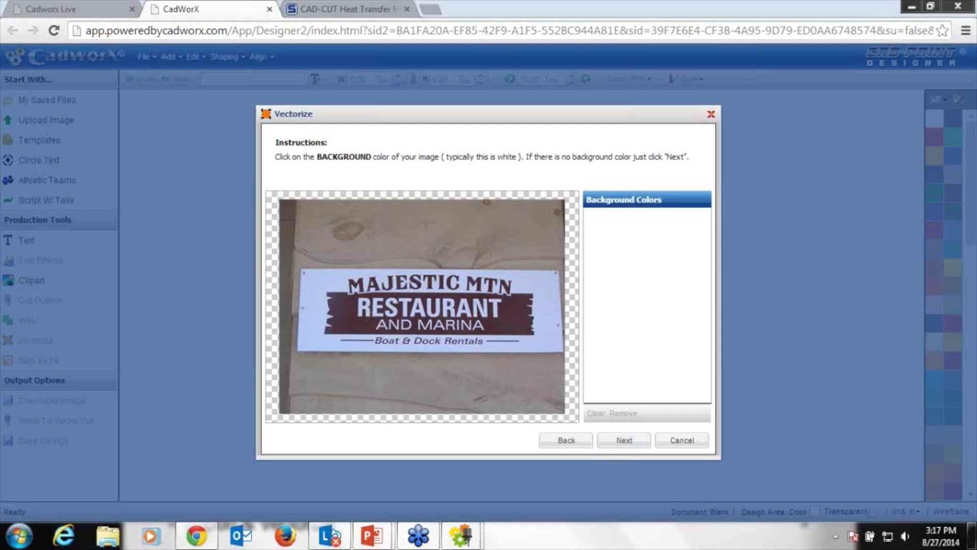
Sample the sign's white area as the background color and its dark brown panel as the only foreground color.
{"action": "left_click", "coordinate": [311, 296]}
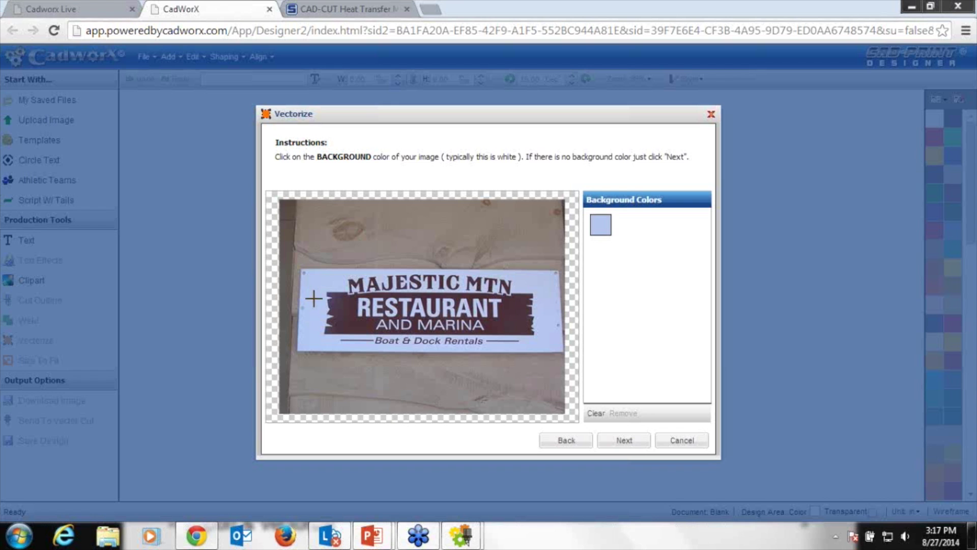
{"action": "left_click", "coordinate": [625, 441]}
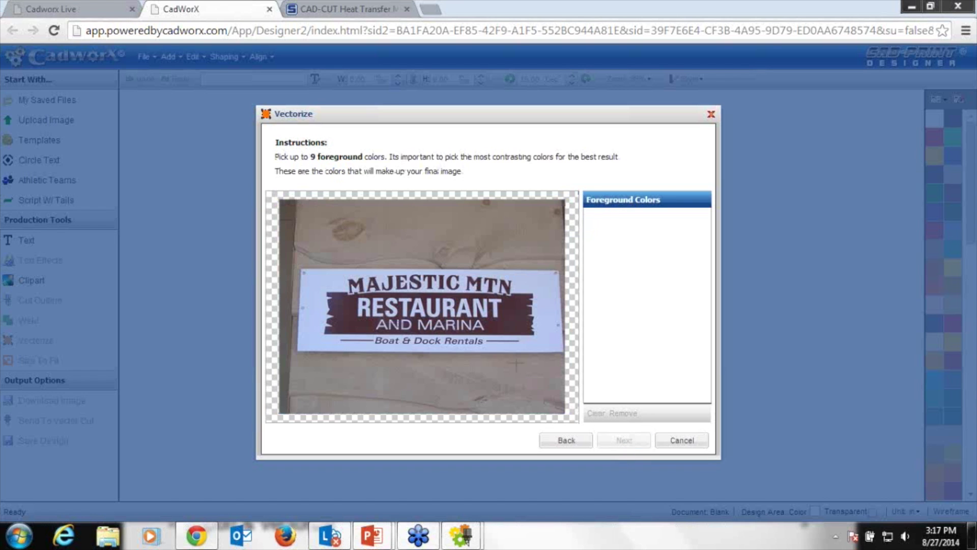
{"action": "left_click", "coordinate": [363, 325]}
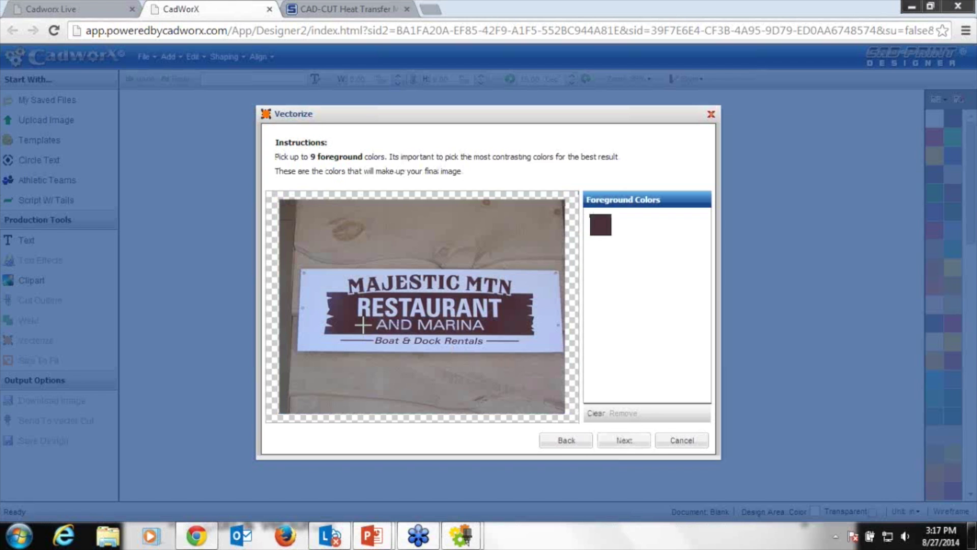
{"action": "left_click", "coordinate": [623, 441]}
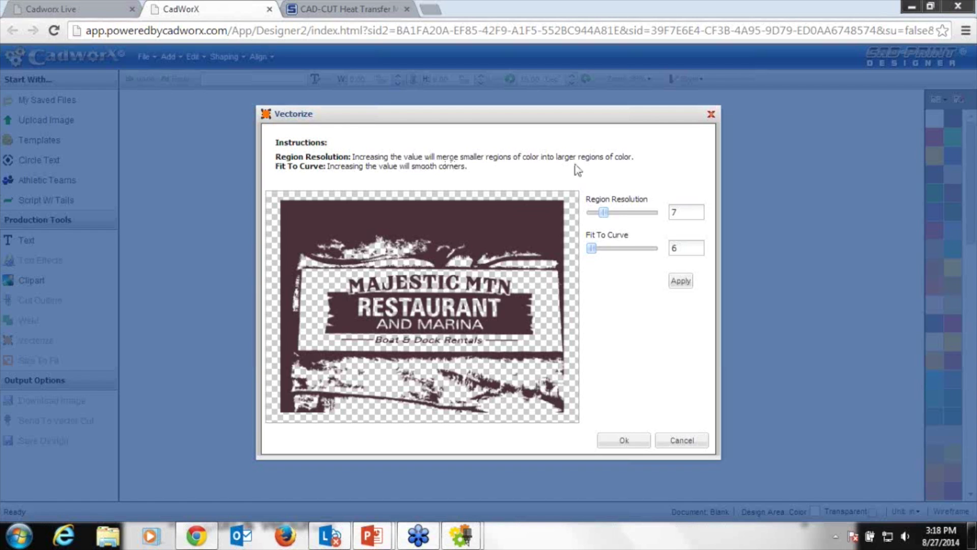
Set the region resolution to 4, apply it to the preview, and accept the vectorized sign.
{"action": "left_click_drag", "start_coordinate": [606, 216], "coordinate": [599, 216]}
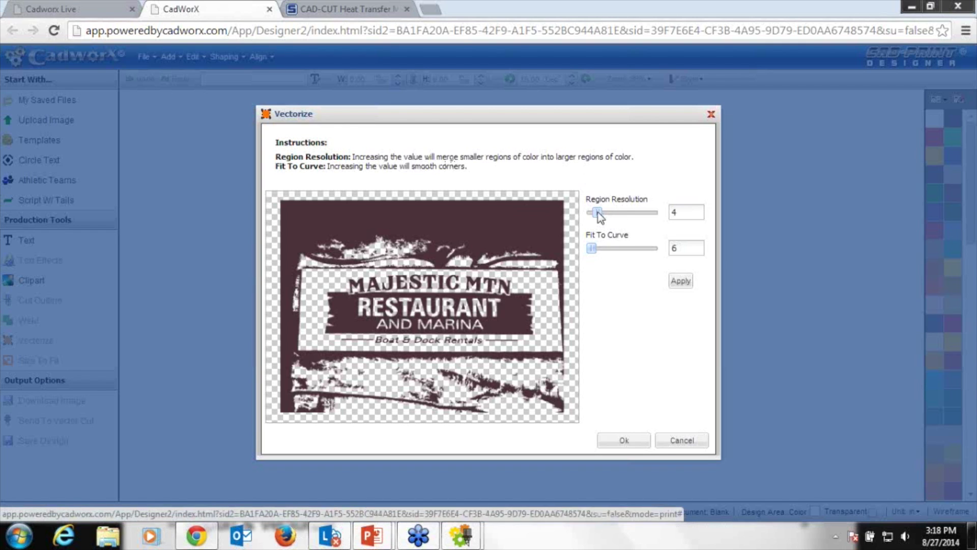
{"action": "left_click", "coordinate": [680, 282]}
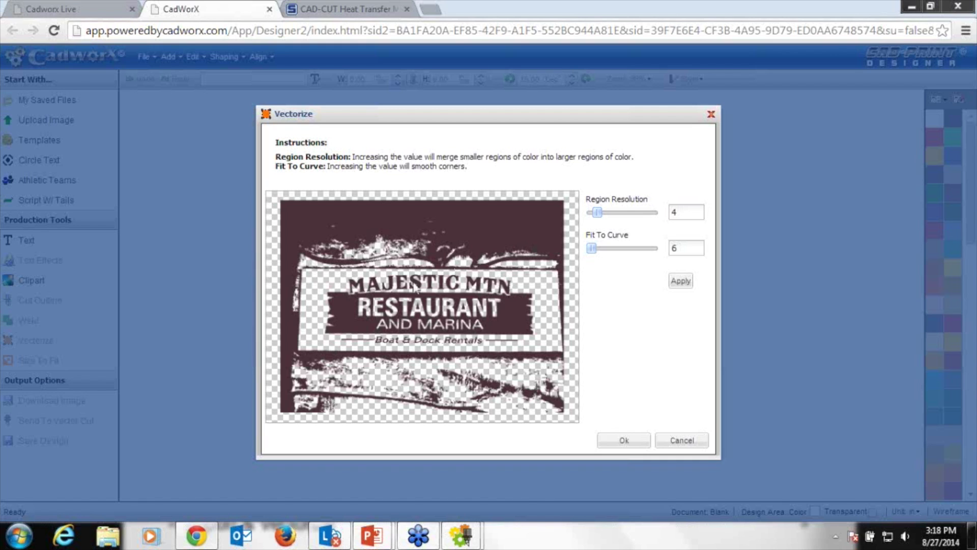
{"action": "left_click", "coordinate": [624, 441]}
{"action": "left_click", "coordinate": [635, 444]}
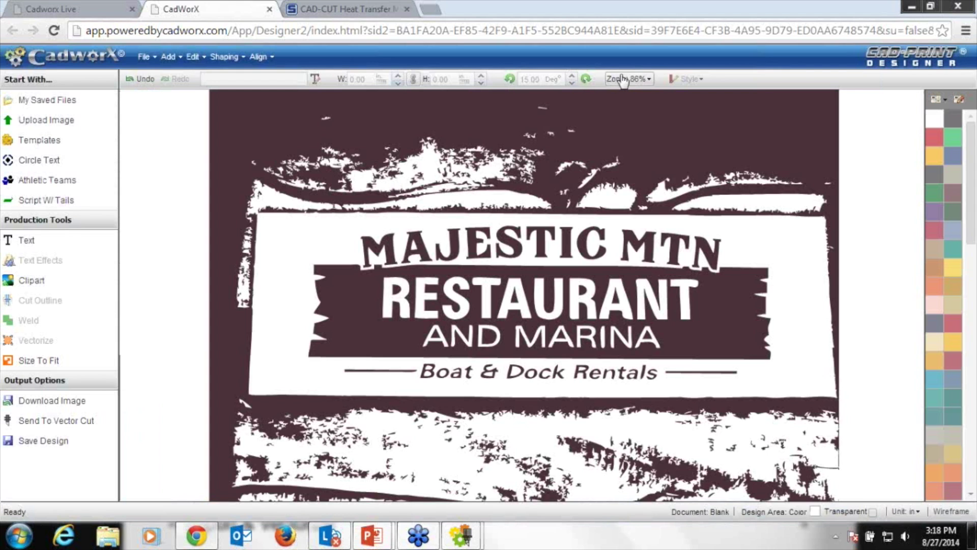
Fit the vectorized sign in view and break the artwork apart by regions.
{"action": "left_click", "coordinate": [624, 80]}
{"action": "left_click", "coordinate": [651, 125]}
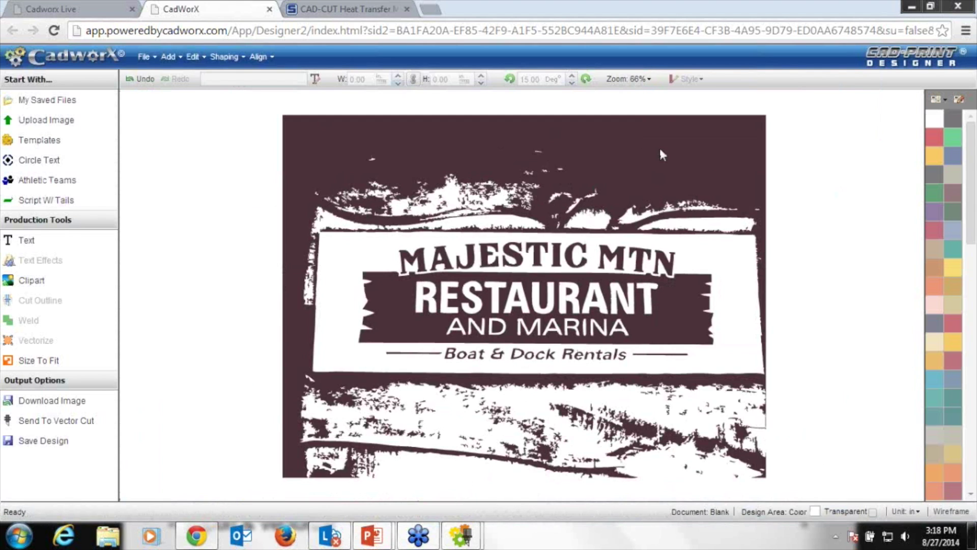
{"action": "left_click", "coordinate": [660, 155]}
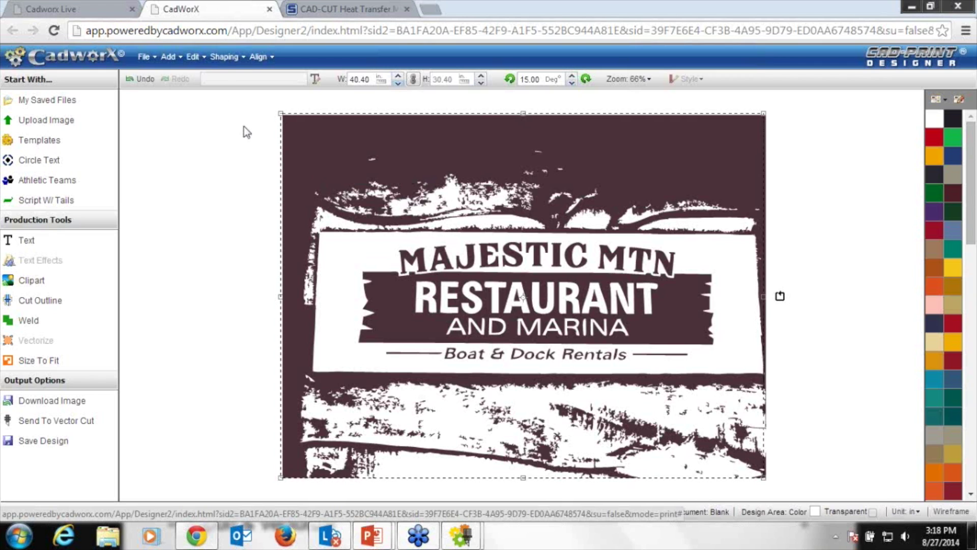
{"action": "left_click", "coordinate": [228, 58]}
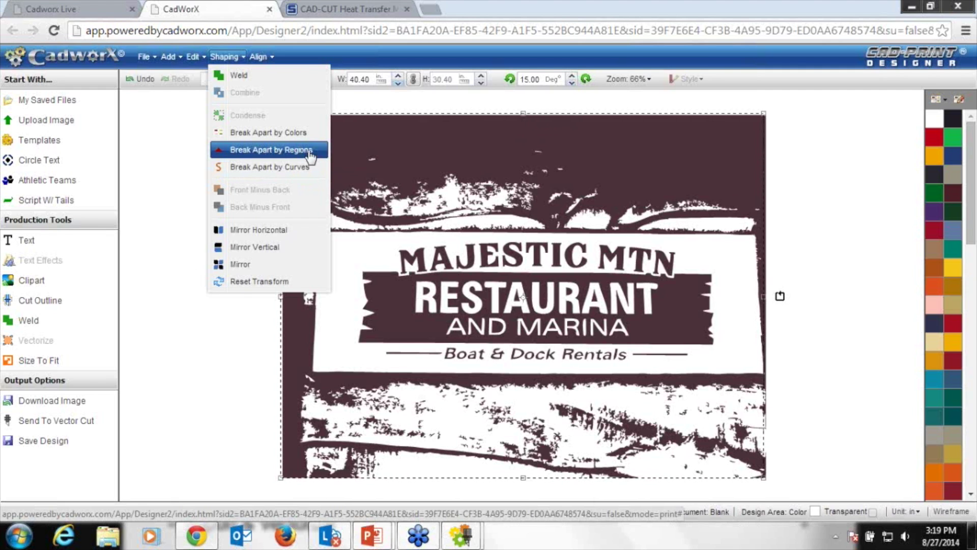
{"action": "left_click", "coordinate": [311, 151]}
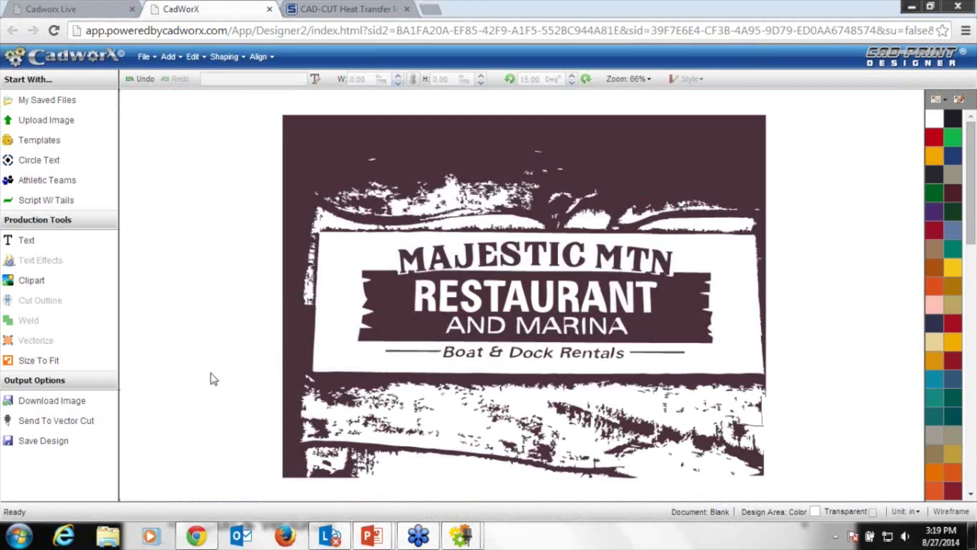
Select all the lettering and panel pieces inside the sign frame and move them left, clear of the surrounding background.
{"action": "left_click_drag", "start_coordinate": [434, 307], "coordinate": [729, 241]}
{"action": "left_click_drag", "start_coordinate": [522, 294], "coordinate": [112, 320]}
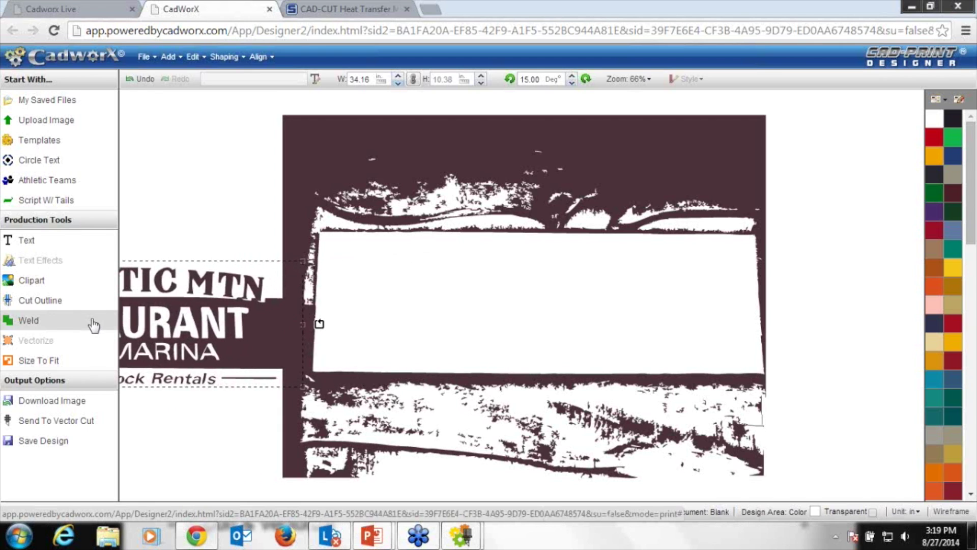
{"action": "left_click_drag", "start_coordinate": [216, 314], "coordinate": [174, 316]}
{"action": "left_click", "coordinate": [306, 135]}
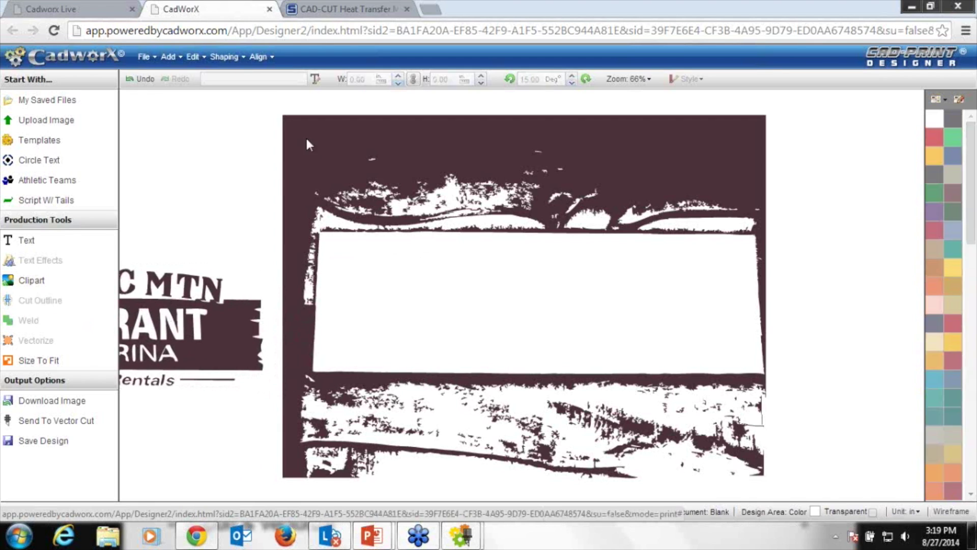
Fit all the artwork in view and delete the leftover wood background and sign frame pieces.
{"action": "left_click", "coordinate": [646, 80]}
{"action": "left_click", "coordinate": [651, 138]}
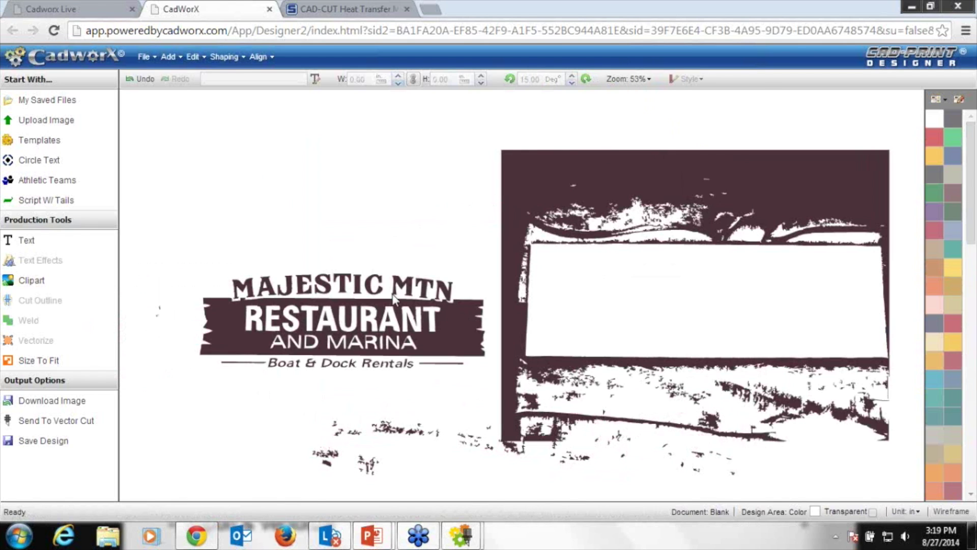
{"action": "left_click_drag", "start_coordinate": [488, 130], "coordinate": [904, 457]}
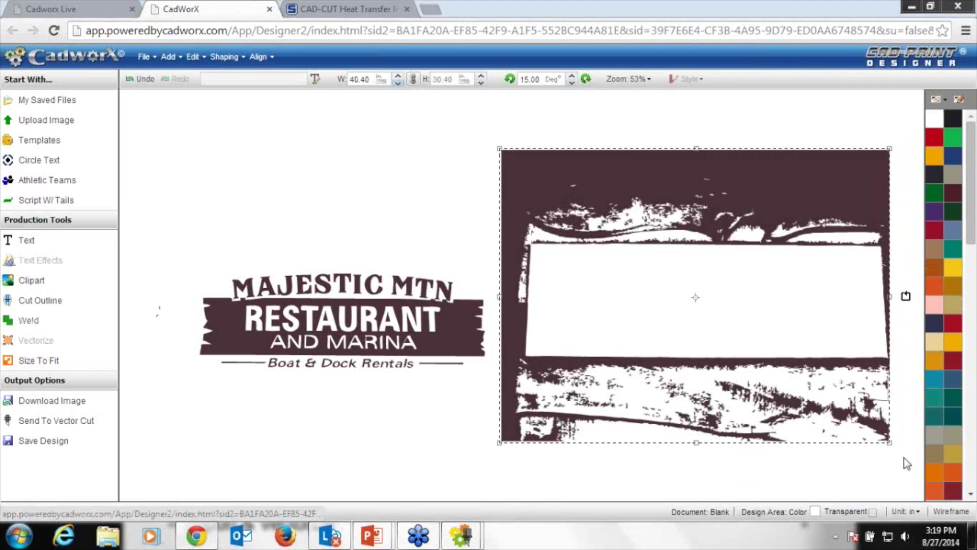
{"action": "key", "text": "Delete"}
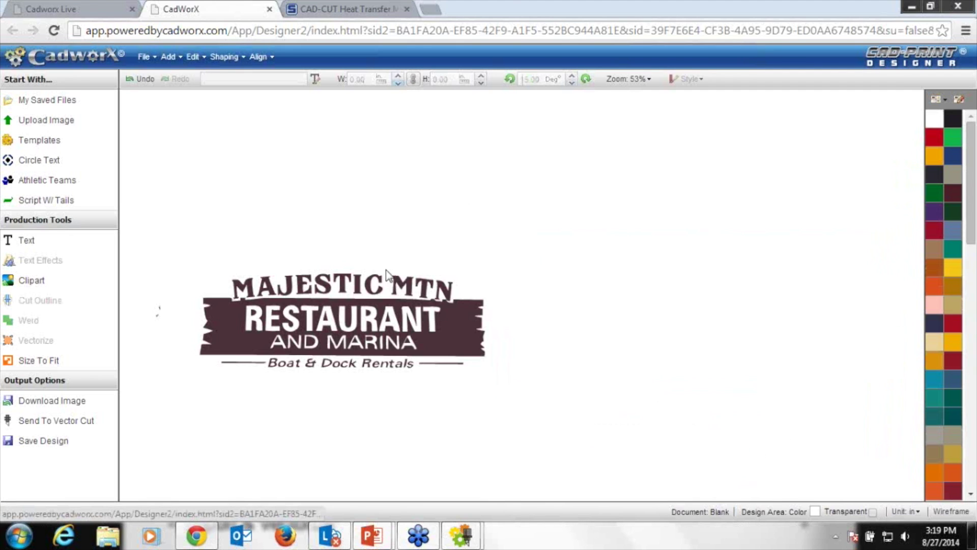
Check the sign artwork in wireframe and delete the stray specks beside it.
{"action": "left_click", "coordinate": [942, 512]}
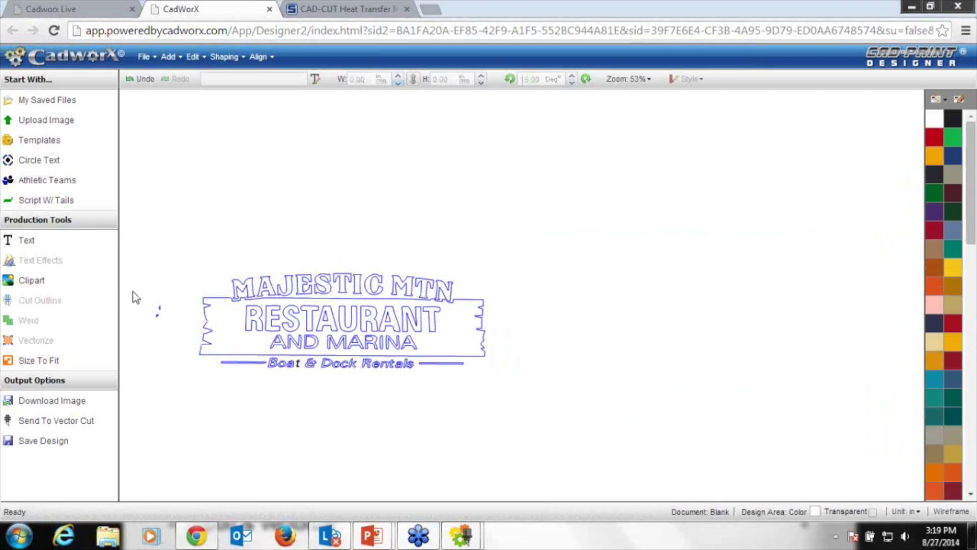
{"action": "left_click_drag", "start_coordinate": [155, 311], "coordinate": [171, 340]}
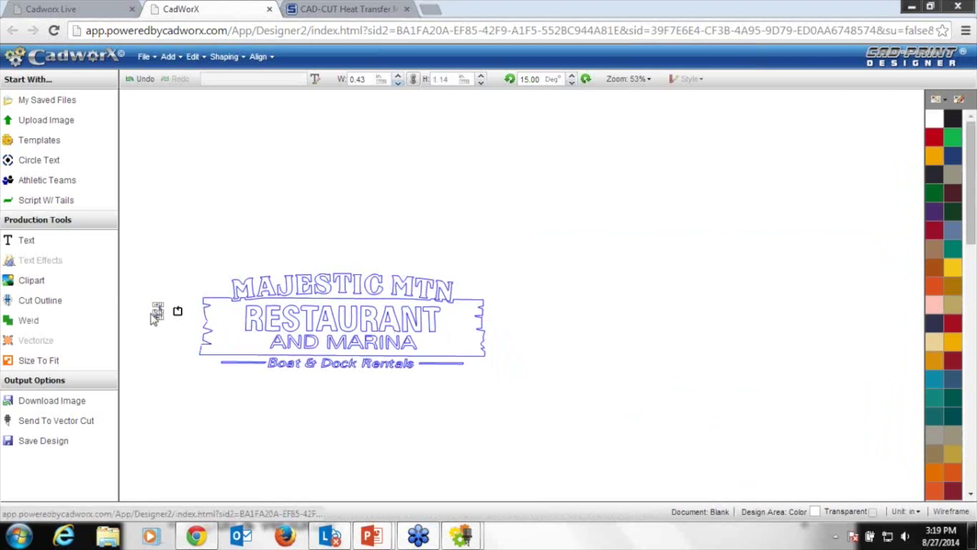
{"action": "key", "text": "Delete"}
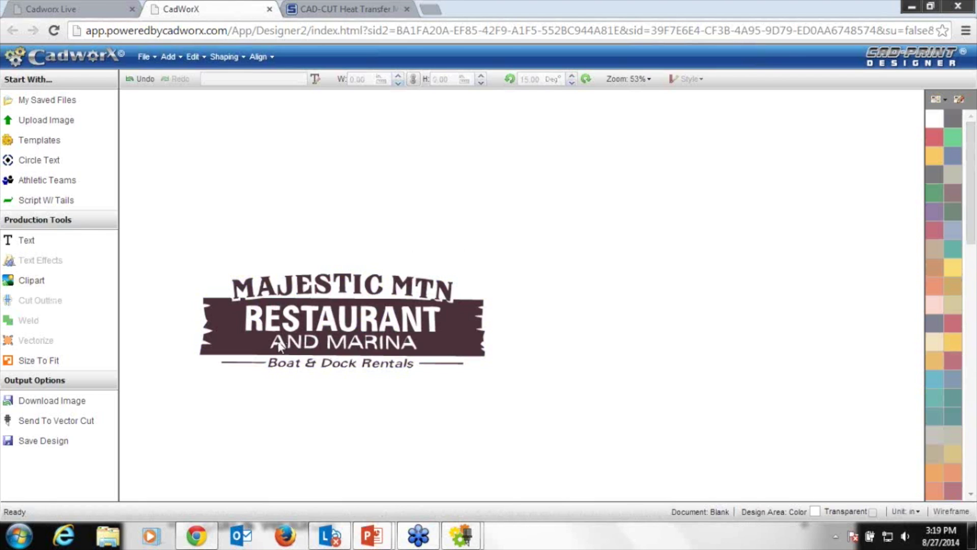
Examine the separate inner pieces of the A and R in "MARINA" by selecting them individually, leaving nothing selected.
{"action": "left_click", "coordinate": [409, 343]}
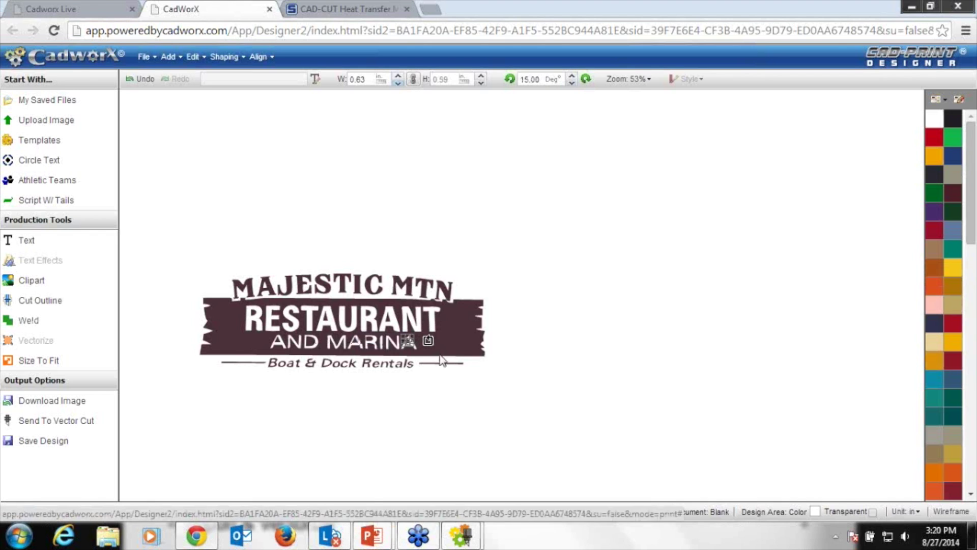
{"action": "left_click", "coordinate": [175, 164]}
{"action": "left_click", "coordinate": [408, 341]}
{"action": "left_click", "coordinate": [551, 258]}
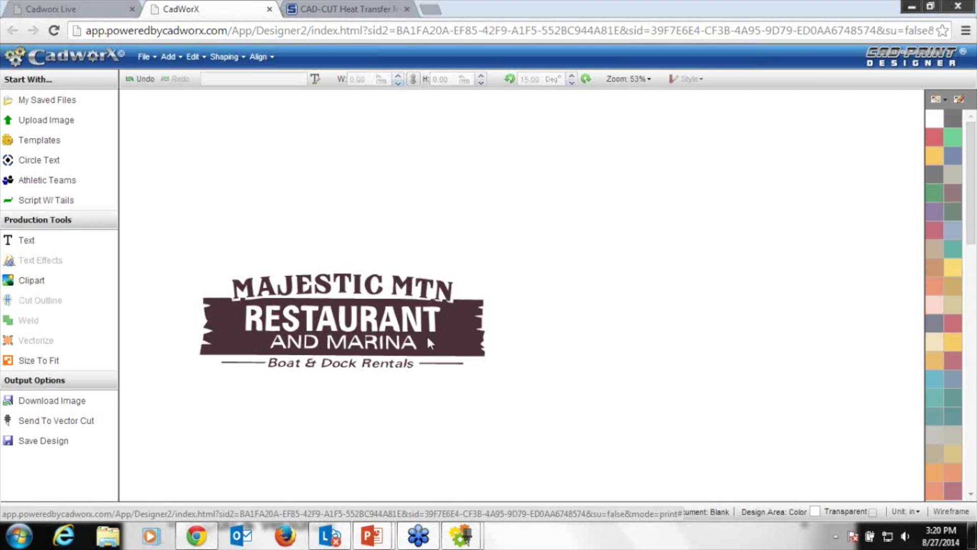
{"action": "left_click", "coordinate": [410, 341]}
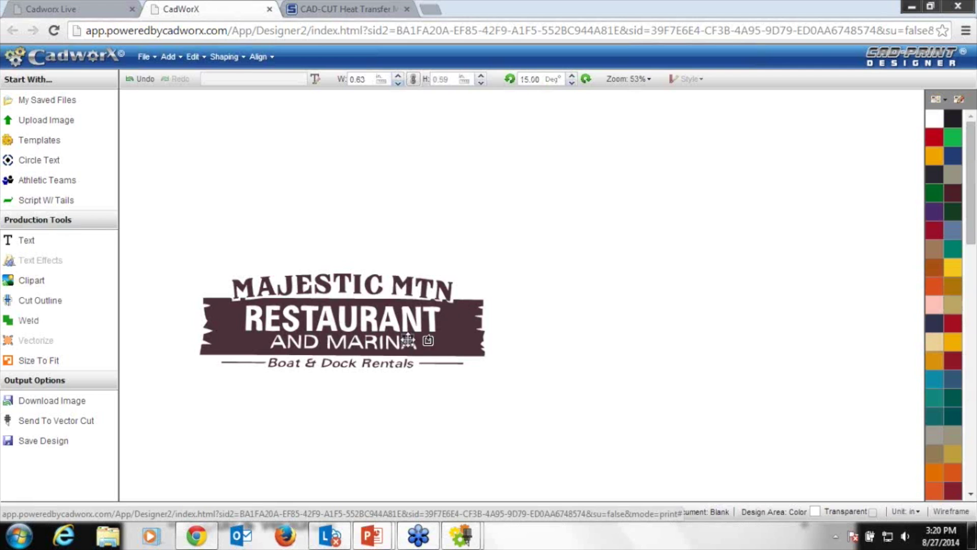
{"action": "left_click", "coordinate": [554, 312]}
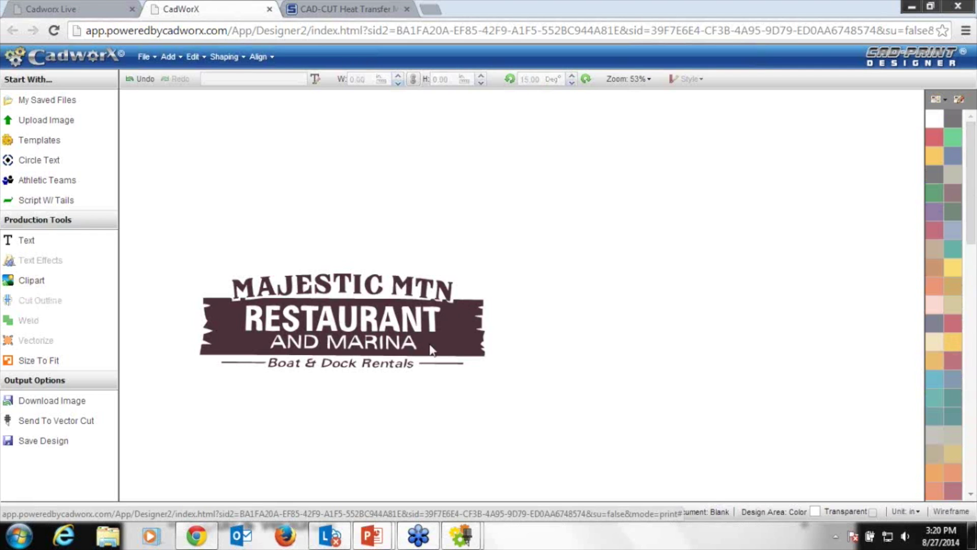
{"action": "left_click", "coordinate": [371, 340]}
{"action": "left_click", "coordinate": [588, 349]}
{"action": "left_click", "coordinate": [370, 339]}
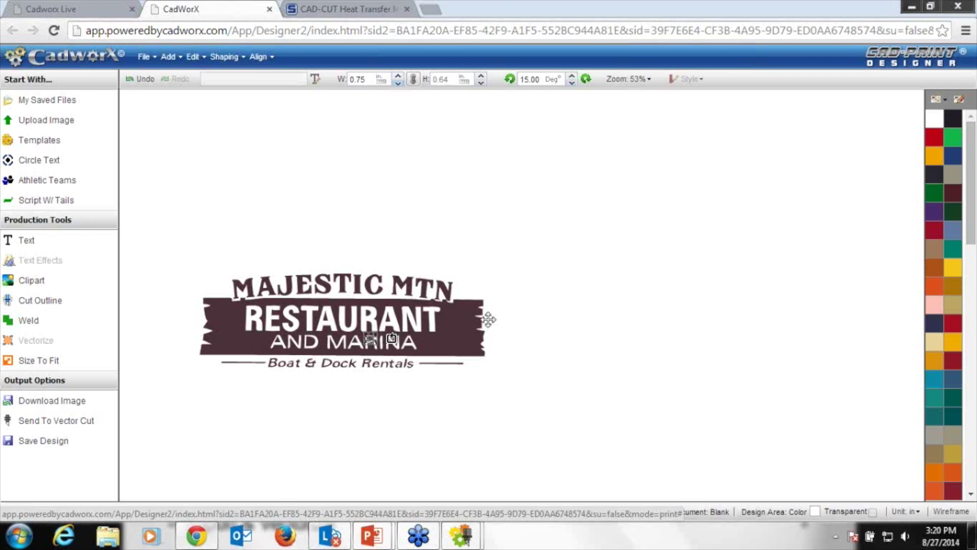
{"action": "left_click", "coordinate": [613, 326]}
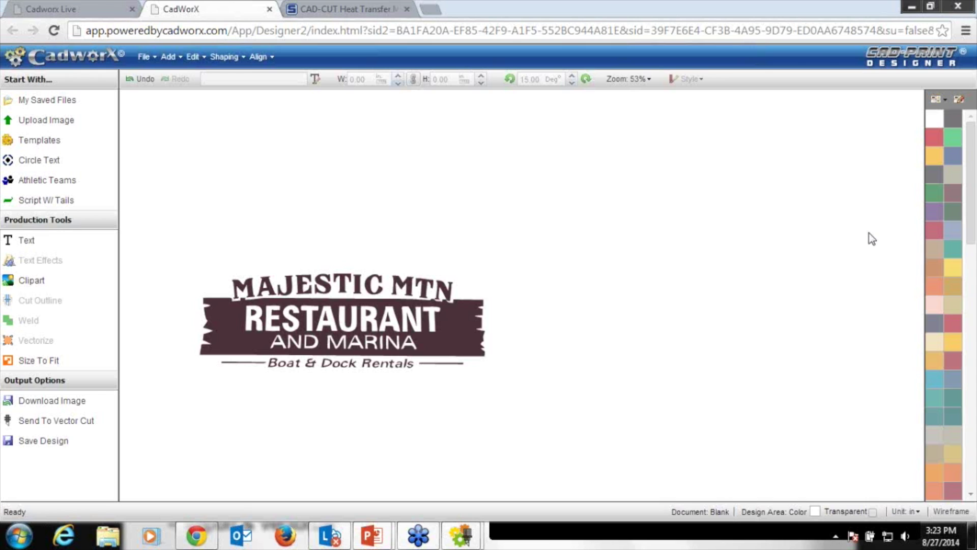
Select the whole Majestic Mtn sign artwork and condense its separate pieces into one object.
{"action": "left_click_drag", "start_coordinate": [147, 234], "coordinate": [586, 384]}
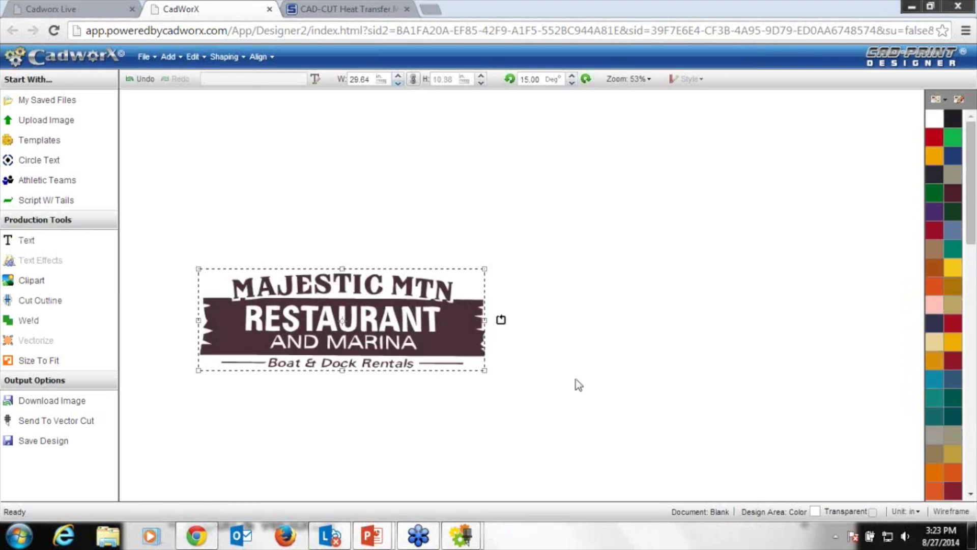
{"action": "left_click", "coordinate": [223, 57]}
{"action": "left_click", "coordinate": [237, 112]}
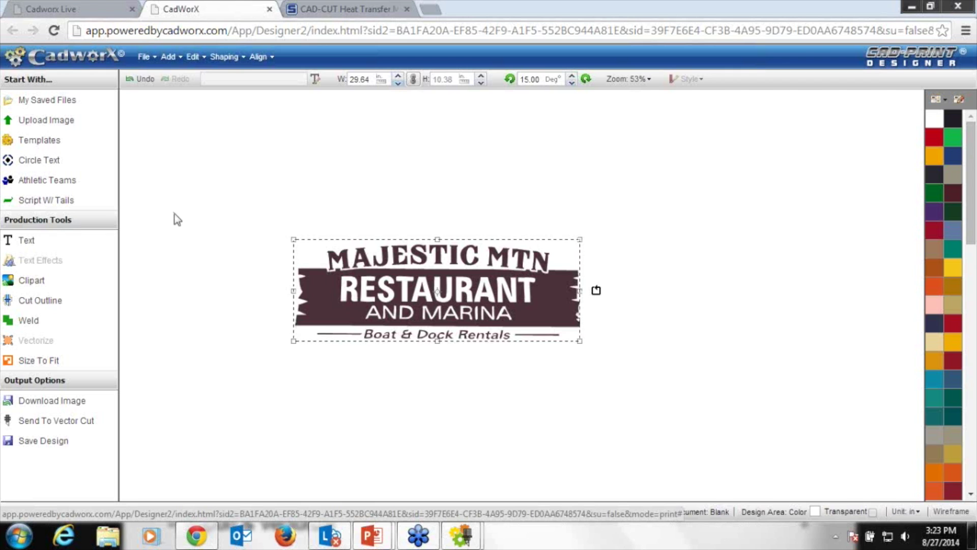
Apply the Split Front 1 effect to the condensed Majestic Mtn sign artwork with its preset values.
{"action": "double_click", "coordinate": [375, 300]}
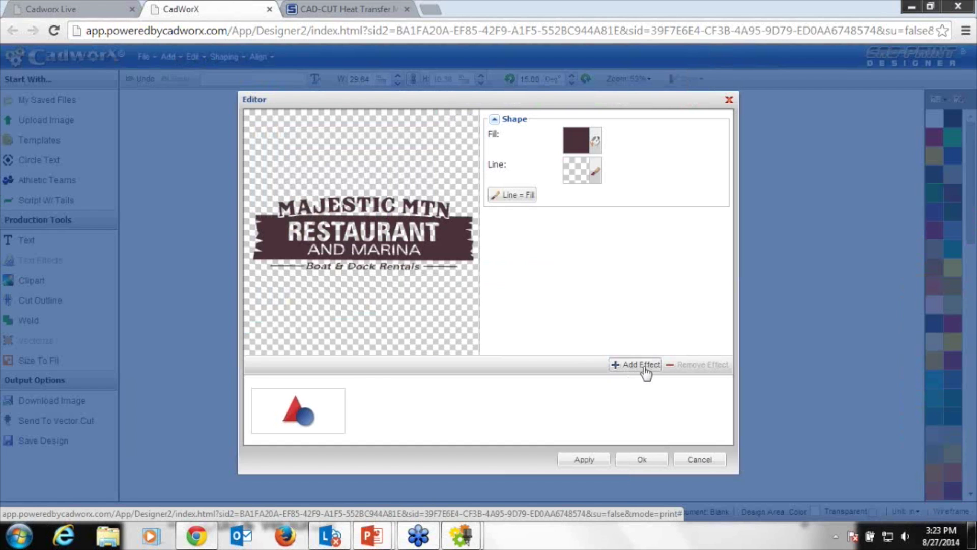
{"action": "left_click", "coordinate": [643, 364]}
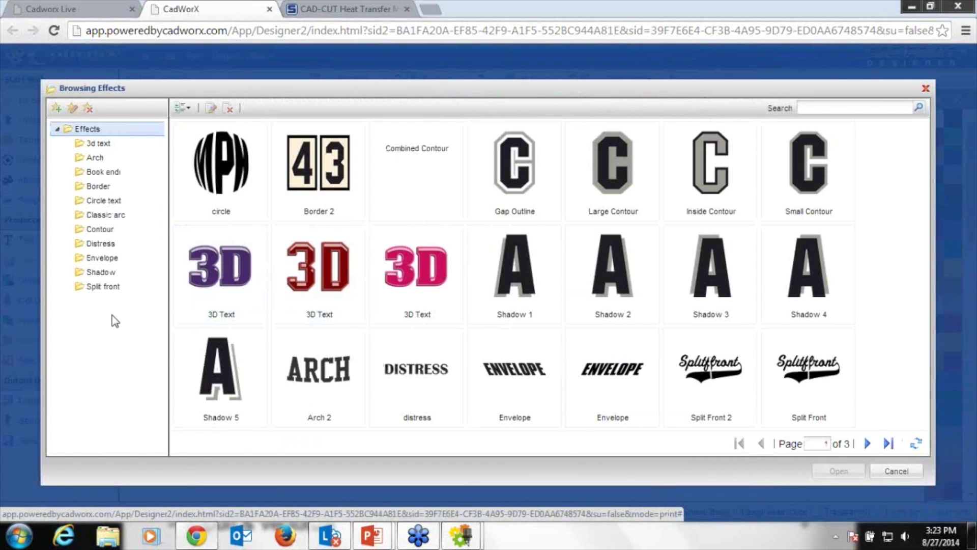
{"action": "left_click", "coordinate": [79, 293]}
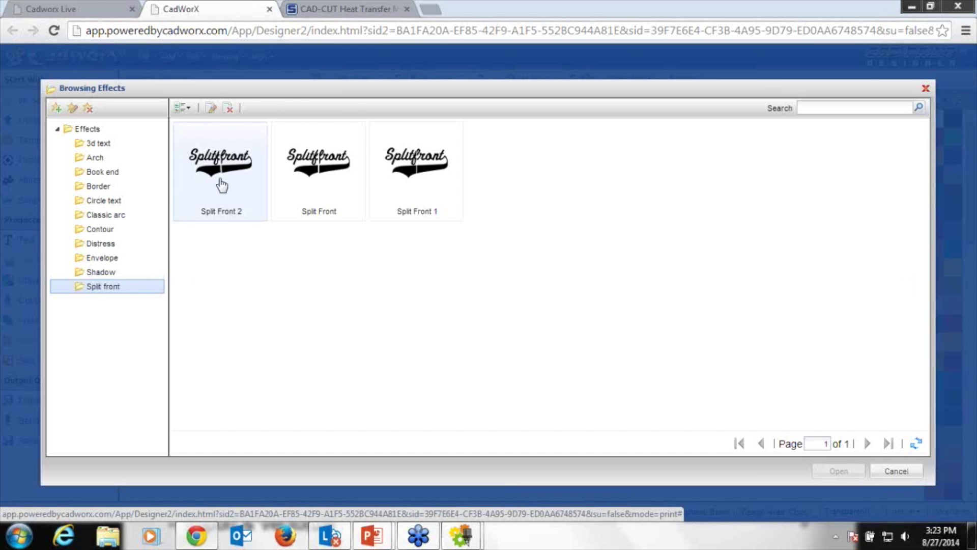
{"action": "left_click", "coordinate": [420, 172]}
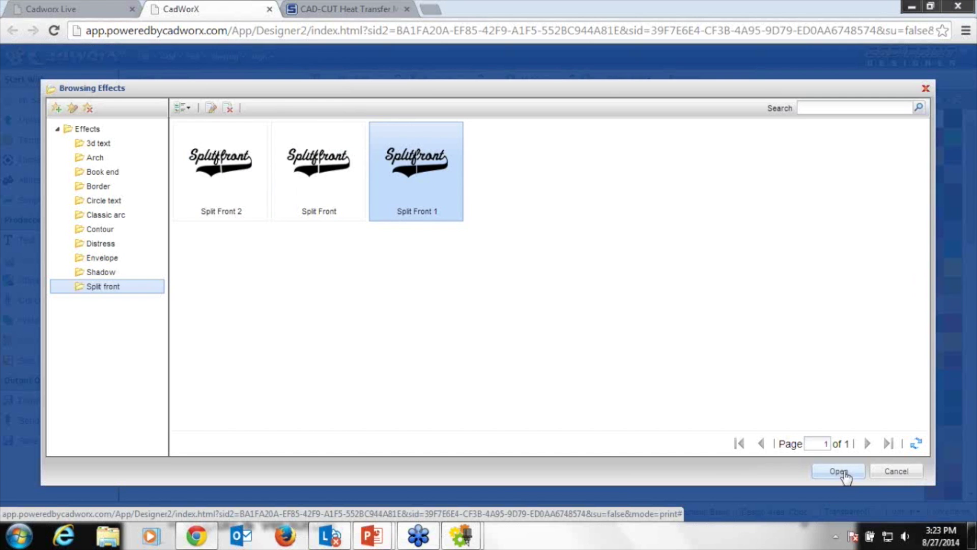
{"action": "left_click", "coordinate": [839, 471]}
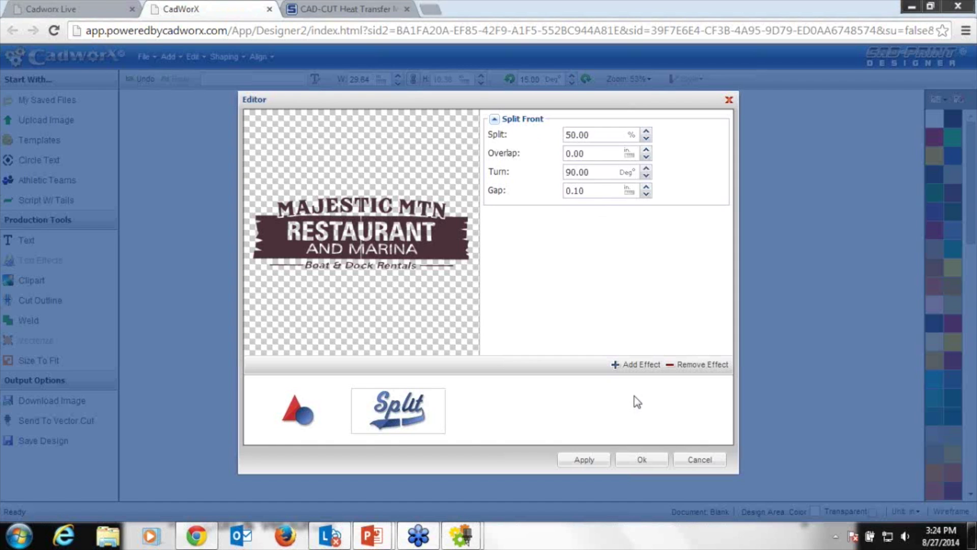
{"action": "left_click", "coordinate": [637, 461]}
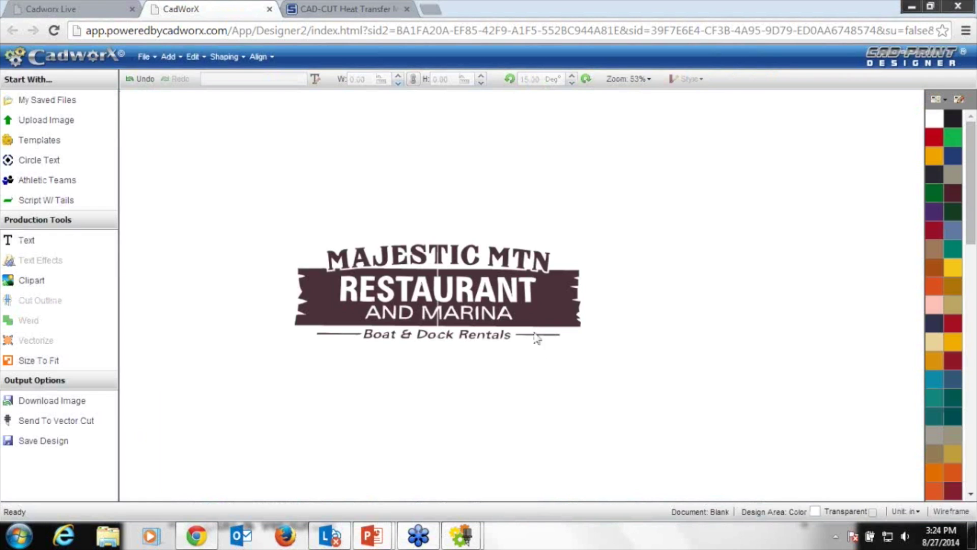
Inspect the vertical split through the sign artwork at full view size and undo the effect.
{"action": "left_click", "coordinate": [639, 79]}
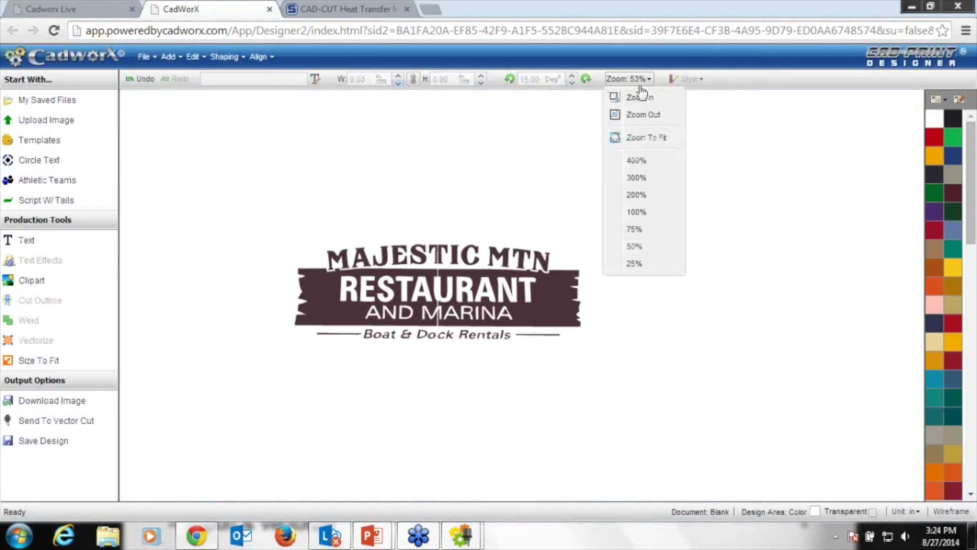
{"action": "left_click", "coordinate": [651, 136]}
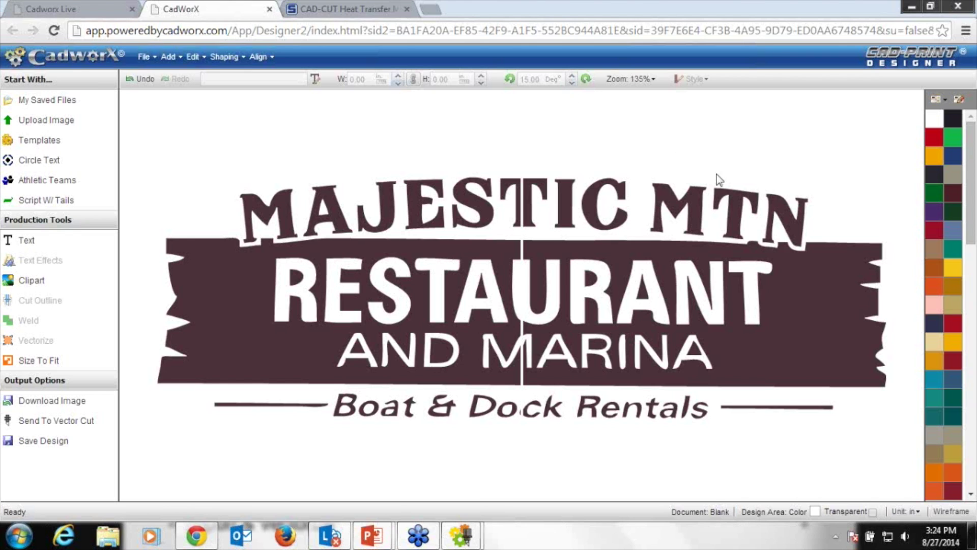
{"action": "left_click", "coordinate": [141, 80]}
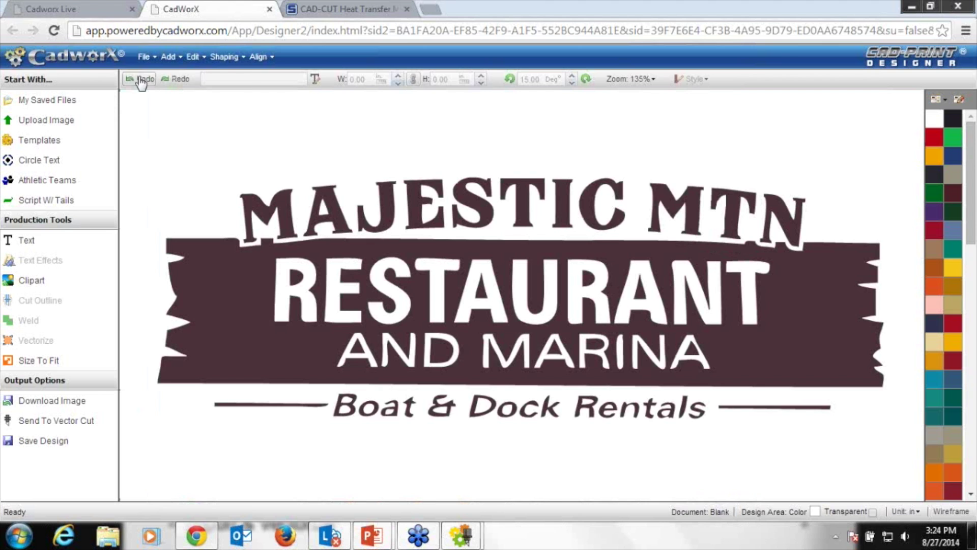
Add the Split Front 2 effect to the sign artwork, keeping its preset split, overlap, turn and gap.
{"action": "left_click", "coordinate": [526, 218]}
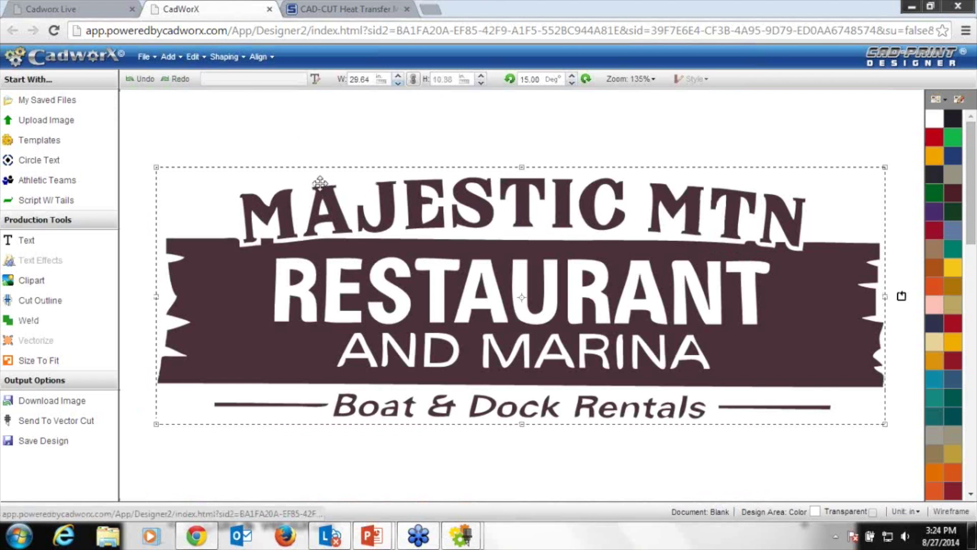
{"action": "double_click", "coordinate": [471, 260]}
{"action": "left_click", "coordinate": [644, 363]}
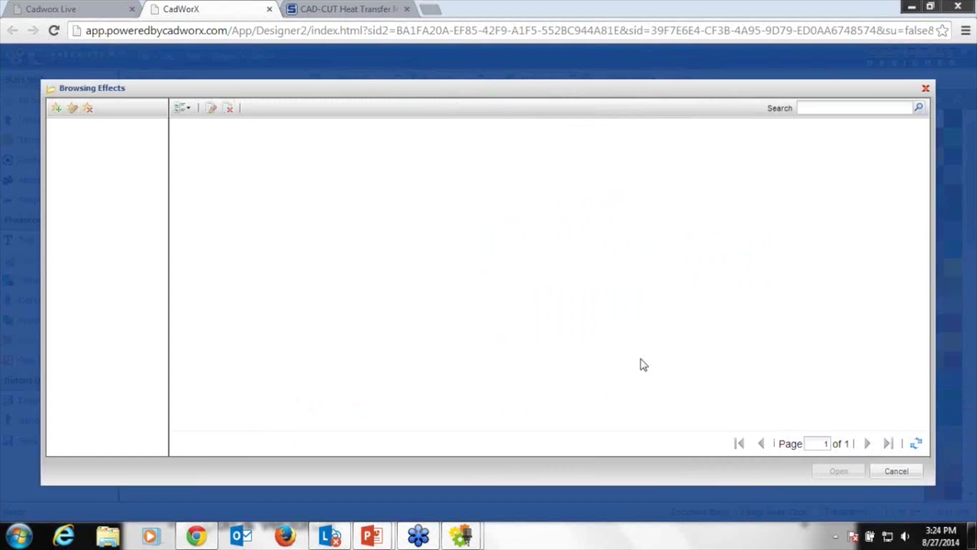
{"action": "left_click", "coordinate": [101, 286]}
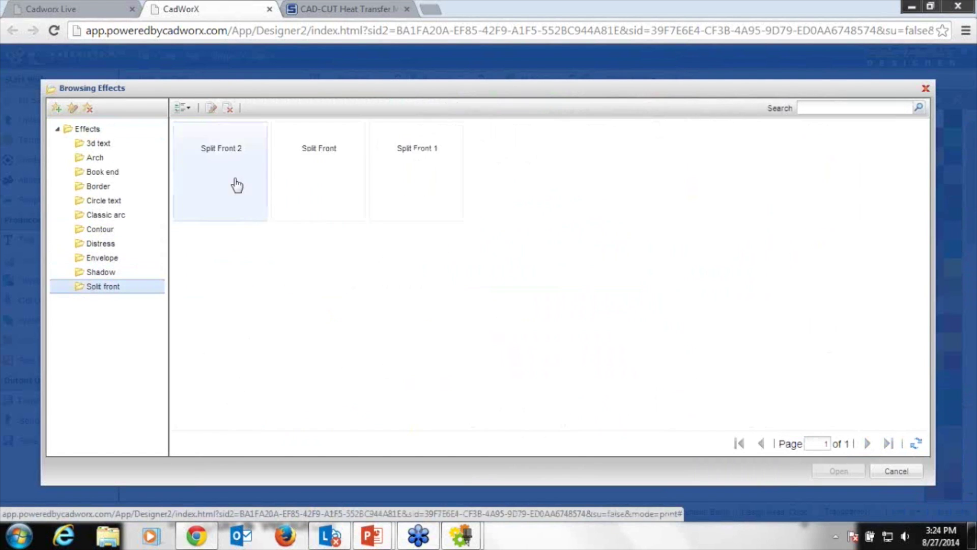
{"action": "left_click", "coordinate": [237, 185]}
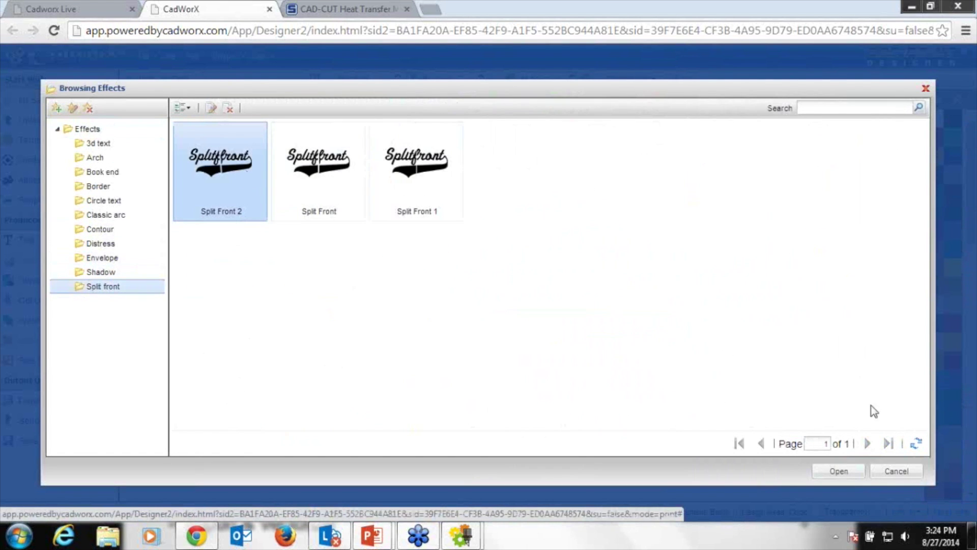
{"action": "left_click", "coordinate": [825, 473]}
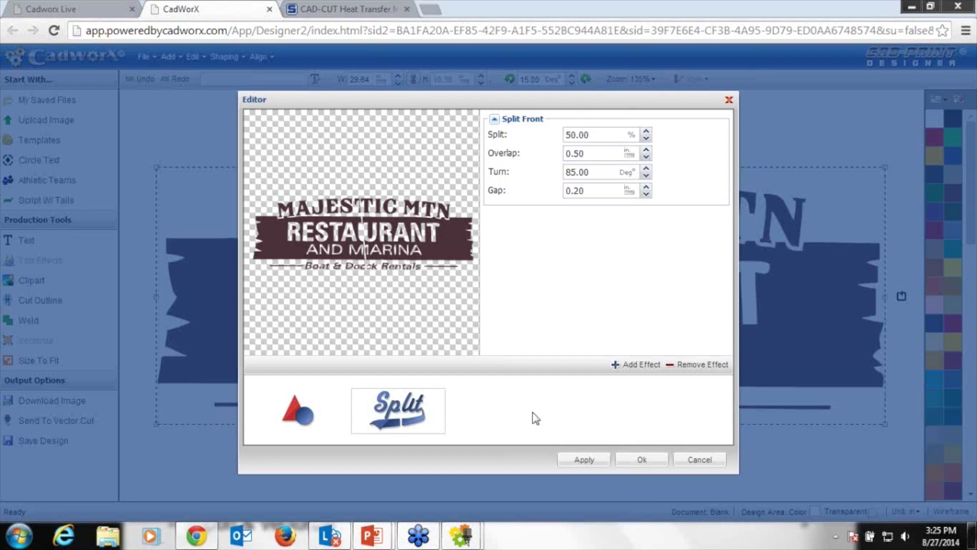
Accept the Split Front effect on the restaurant sign artwork and remove the artwork from the canvas.
{"action": "left_click", "coordinate": [643, 460]}
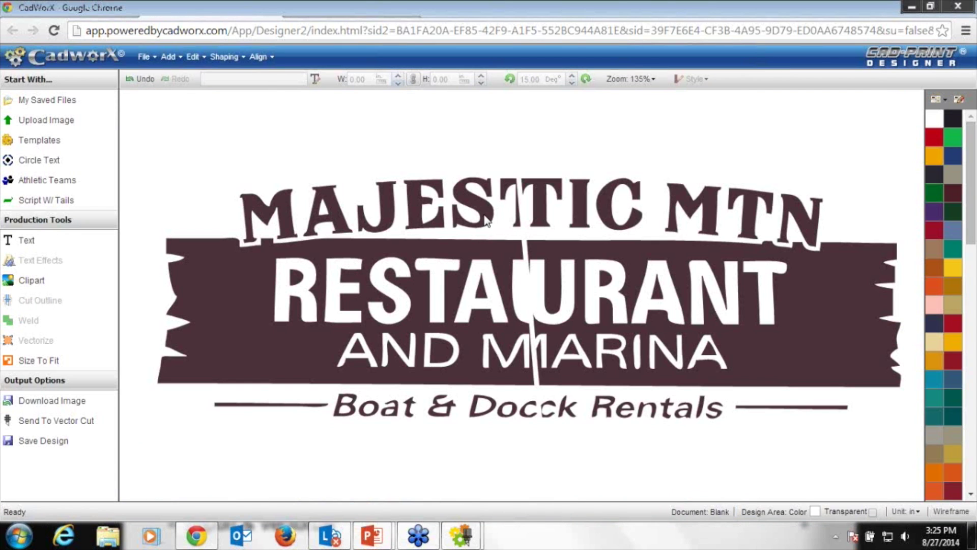
{"action": "left_click", "coordinate": [627, 208]}
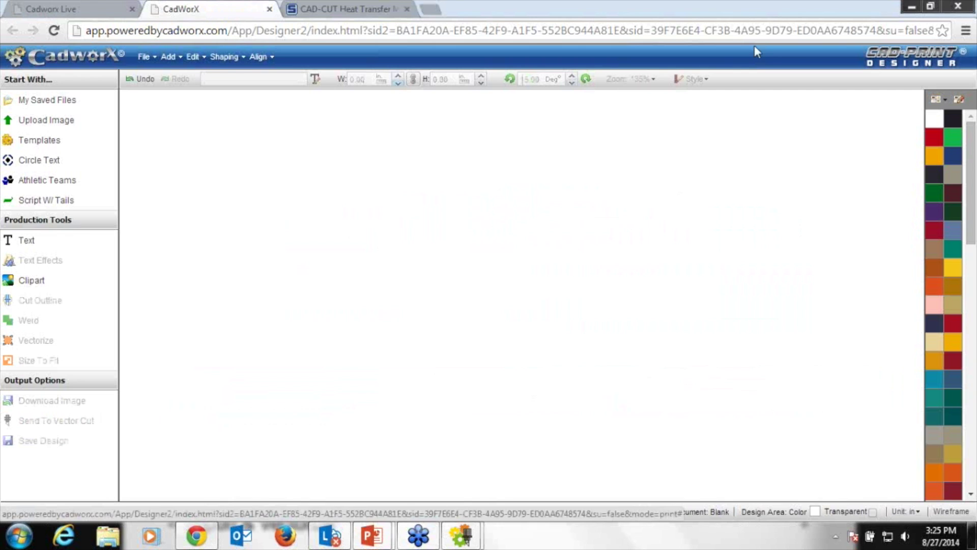
Switch to the PowerPoint slide show and advance to the Feature Review slide with the Black Hawks logo.
{"action": "mouse_move", "coordinate": [372, 535]}
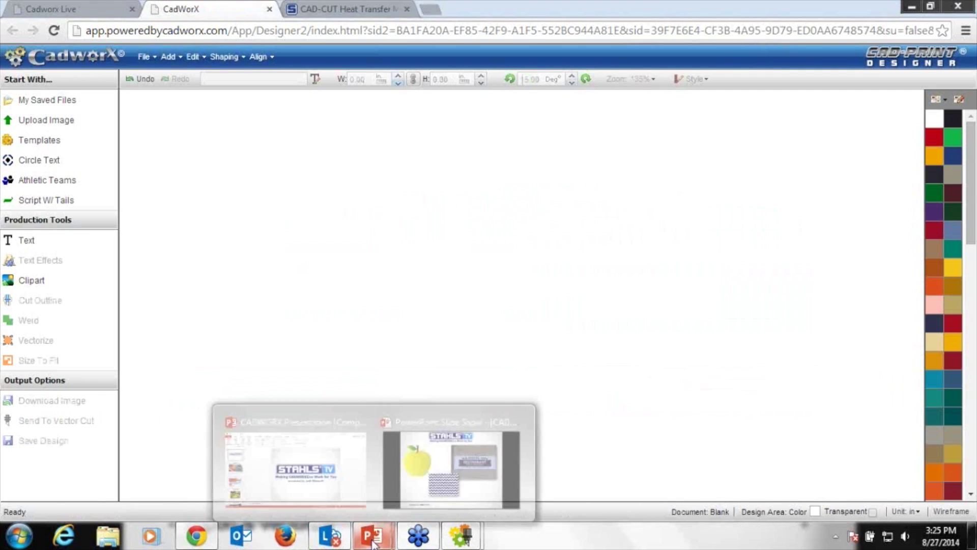
{"action": "left_click", "coordinate": [451, 460]}
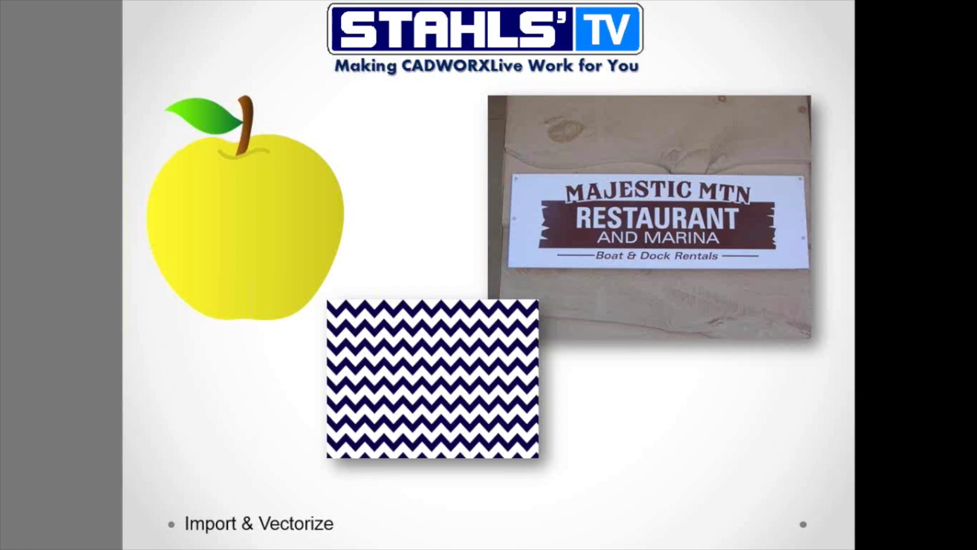
{"action": "left_click", "coordinate": [400, 297]}
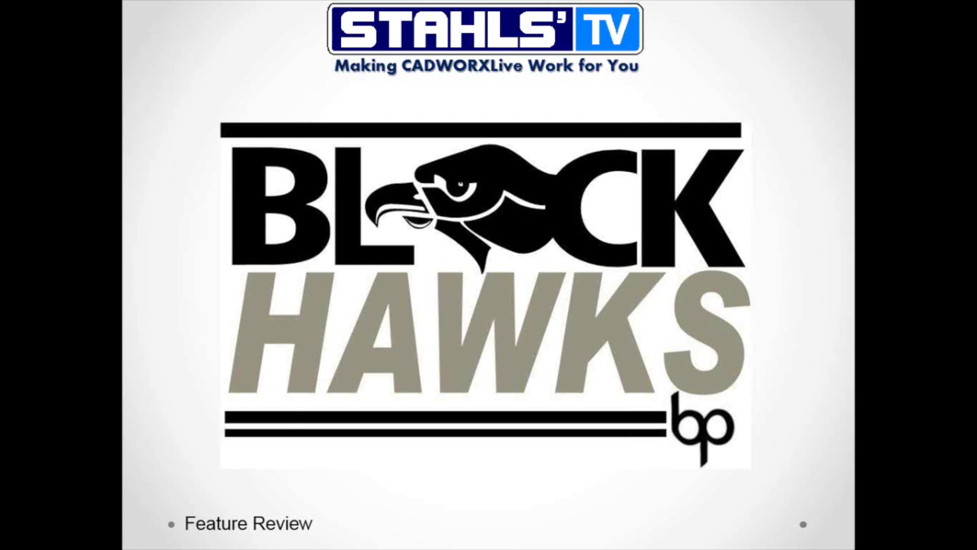
Switch back to CadWorX in Chrome and create a new text object reading BLACK.
{"action": "key", "text": "super"}
{"action": "key", "text": "Escape"}
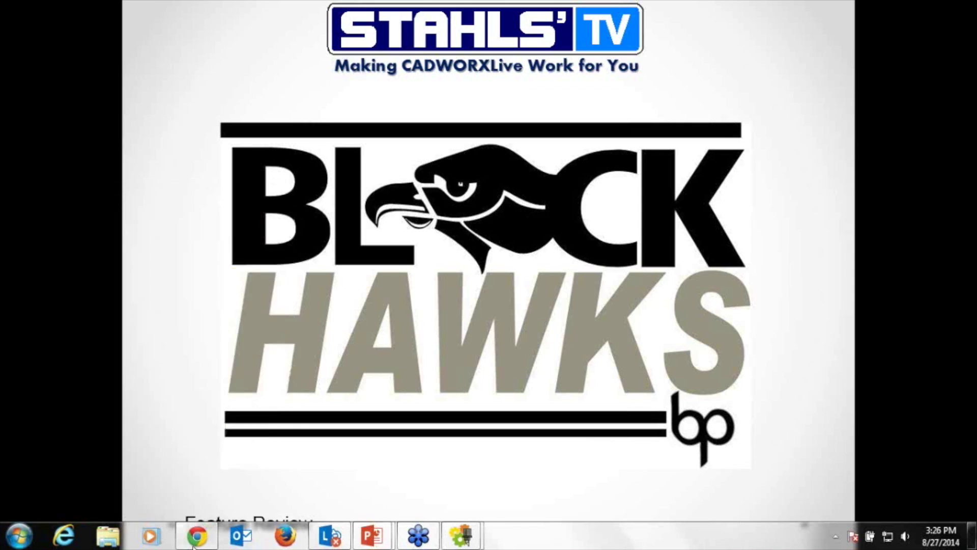
{"action": "key", "text": "alt+Tab"}
{"action": "left_click", "coordinate": [31, 243]}
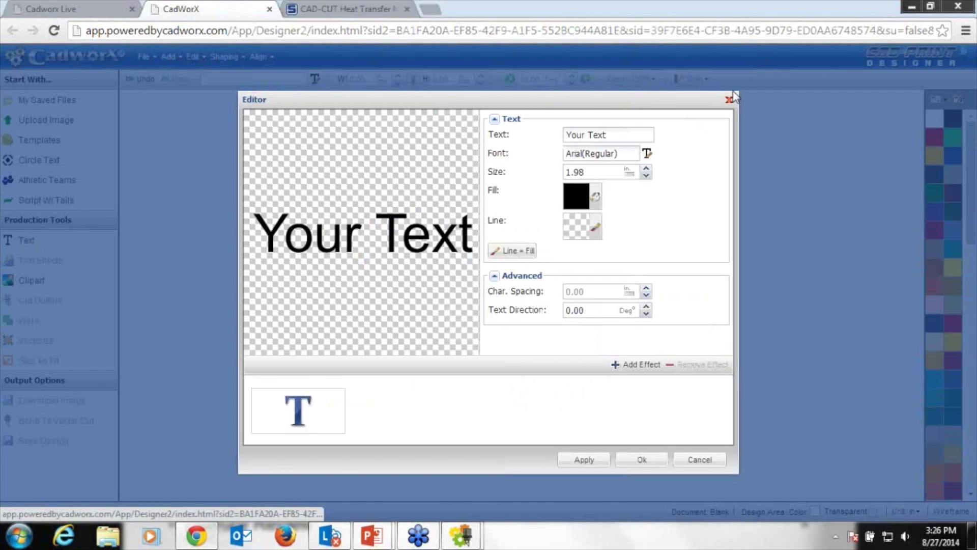
{"action": "triple_click", "coordinate": [644, 135]}
{"action": "type", "text": "BLACK"}
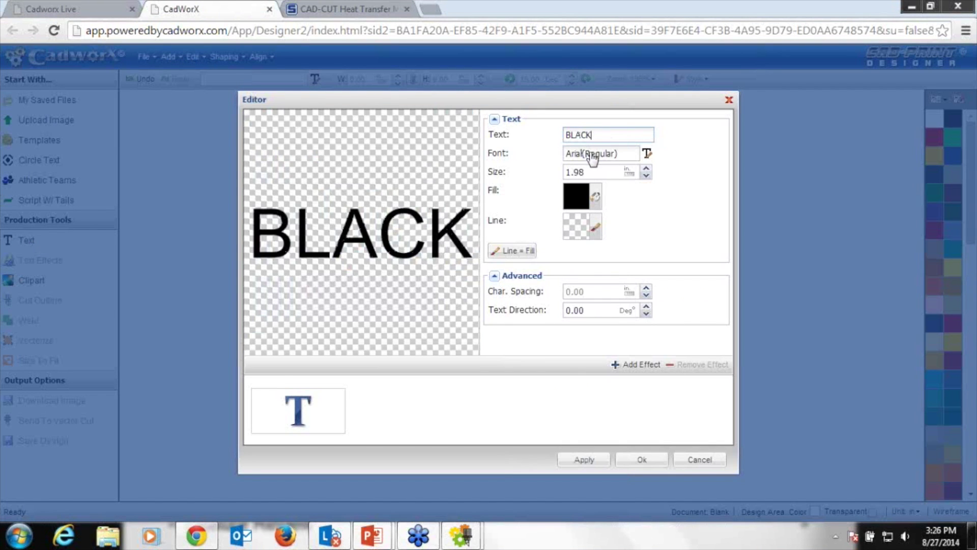
Apply the Athletic font _VX_Ath003 to the BLACK text and place the text on the canvas.
{"action": "left_click", "coordinate": [585, 153]}
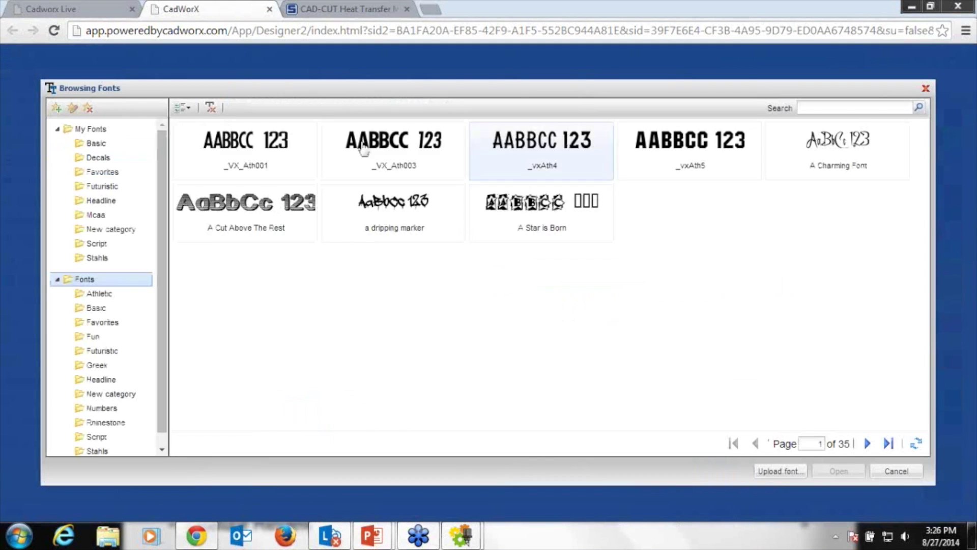
{"action": "left_click", "coordinate": [97, 294]}
{"action": "left_click", "coordinate": [429, 151]}
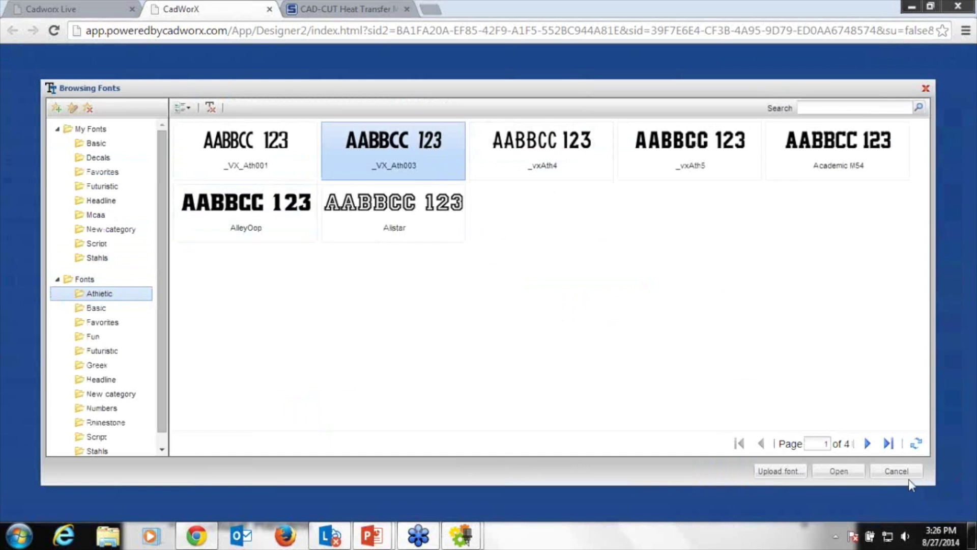
{"action": "left_click", "coordinate": [838, 469]}
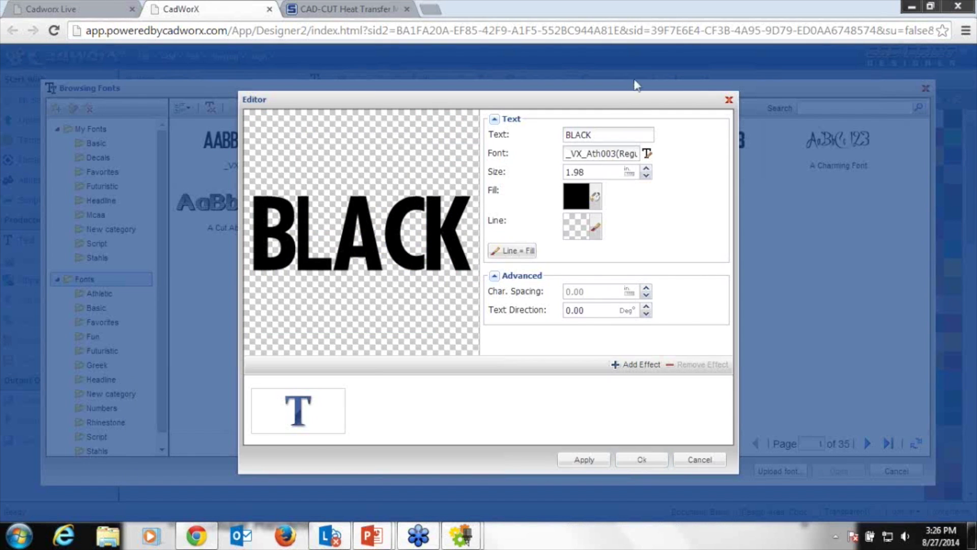
{"action": "double_click", "coordinate": [618, 133]}
{"action": "left_click", "coordinate": [642, 465]}
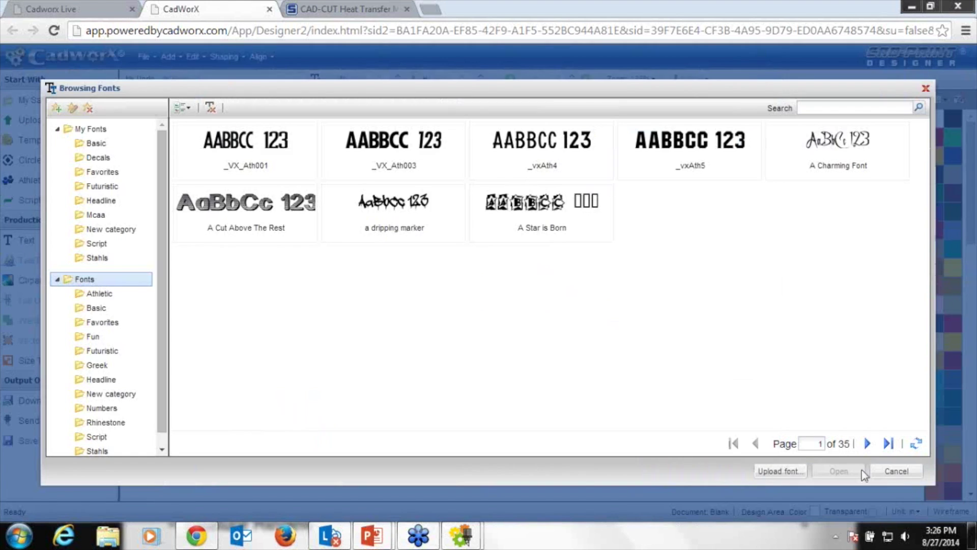
{"action": "left_click", "coordinate": [898, 473]}
{"action": "left_click", "coordinate": [492, 291]}
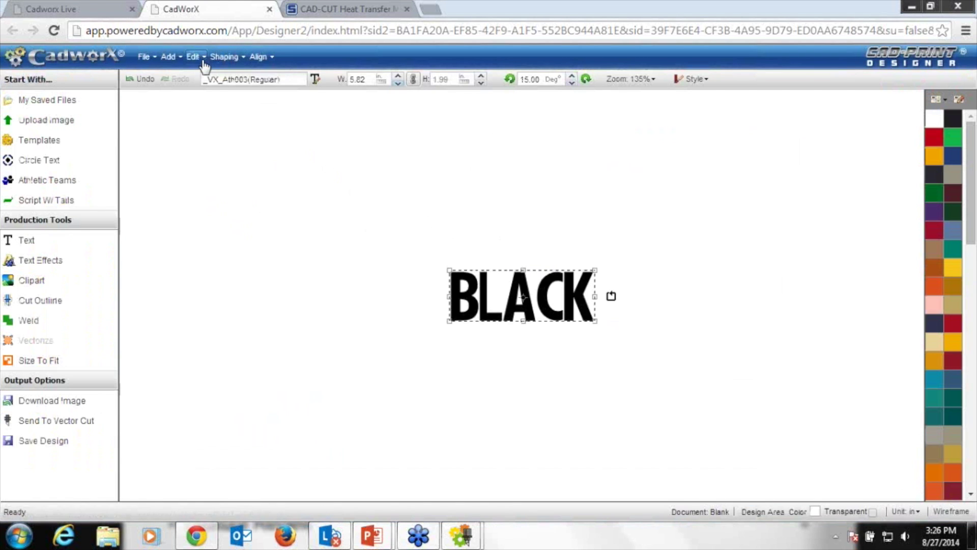
Duplicate the BLACK text and place the copy directly beneath the original.
{"action": "left_click", "coordinate": [194, 56]}
{"action": "left_click", "coordinate": [253, 212]}
{"action": "left_click_drag", "start_coordinate": [558, 330], "coordinate": [539, 361]}
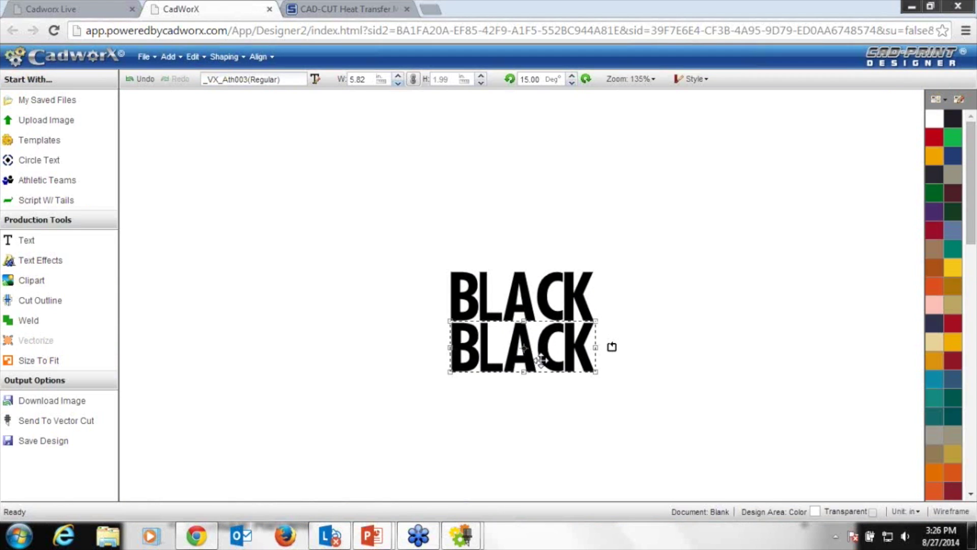
Change the lower text copy's wording to HAWKS and its font to _vxAth5.
{"action": "double_click", "coordinate": [540, 361]}
{"action": "double_click", "coordinate": [592, 133]}
{"action": "type", "text": "HAWKS"}
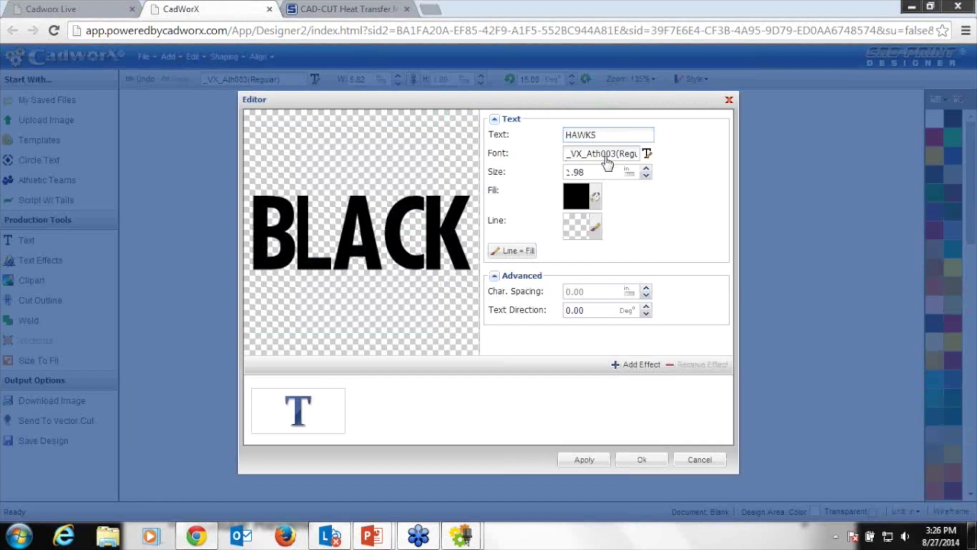
{"action": "left_click", "coordinate": [607, 162]}
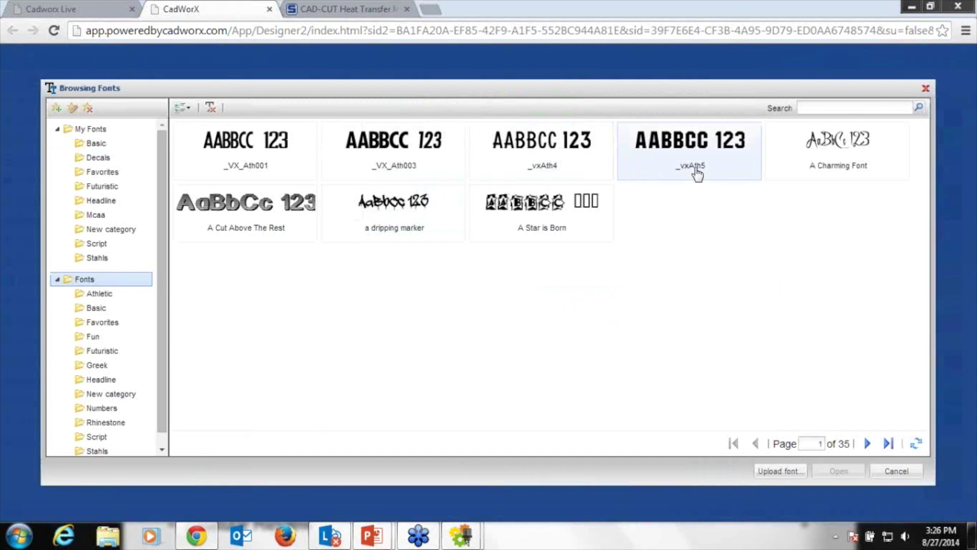
{"action": "left_click", "coordinate": [697, 174]}
{"action": "left_click", "coordinate": [836, 471]}
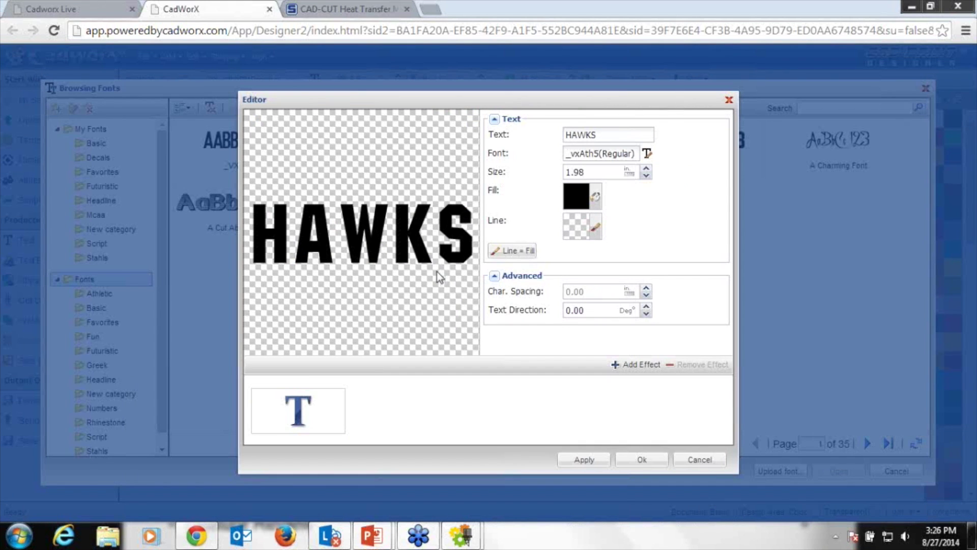
Set the HAWKS text's character spacing to -0.15 and accept the text edits.
{"action": "left_click", "coordinate": [647, 296]}
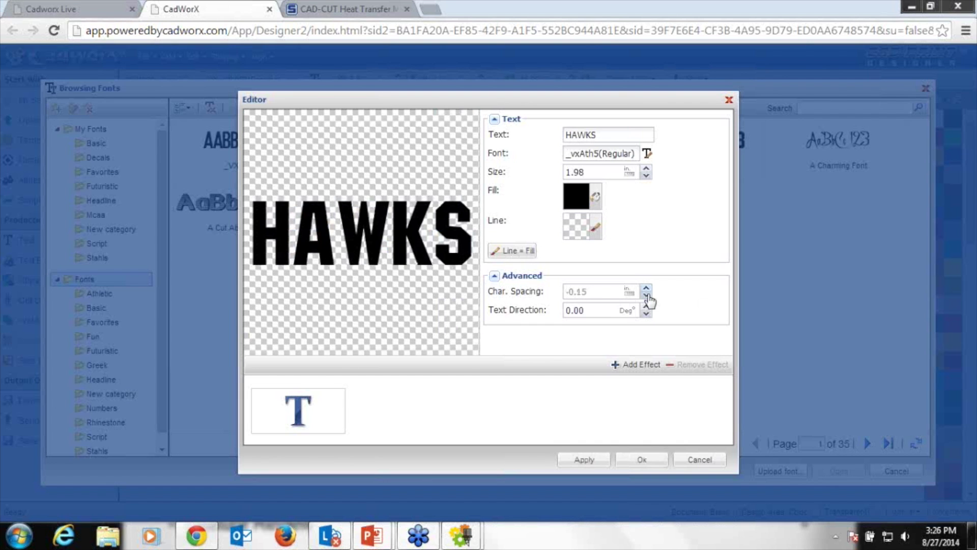
{"action": "left_click", "coordinate": [639, 460]}
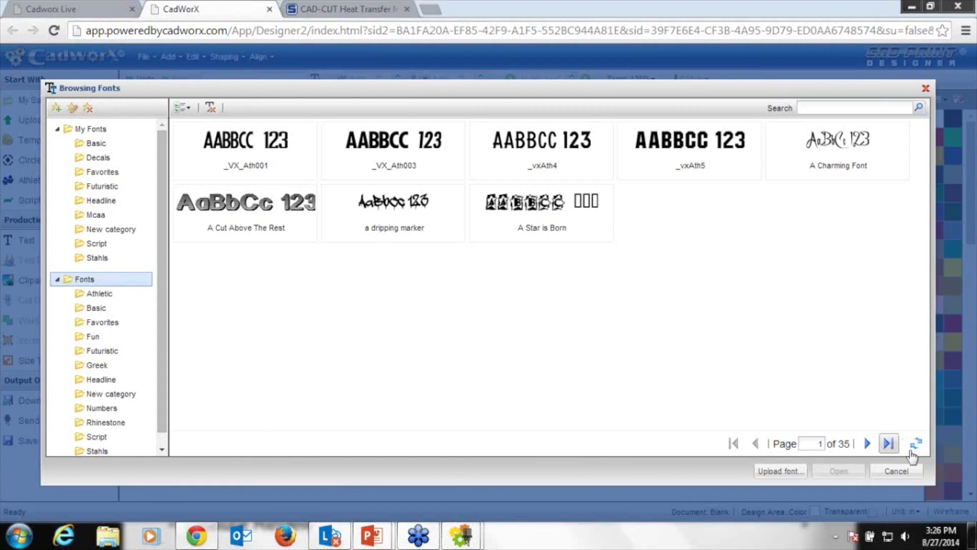
{"action": "left_click", "coordinate": [896, 471]}
Scale HAWKS to about 5.83 in wide to match BLACK, and squash BLACK to about 1.58 in high directly above it.
{"action": "left_click", "coordinate": [509, 339]}
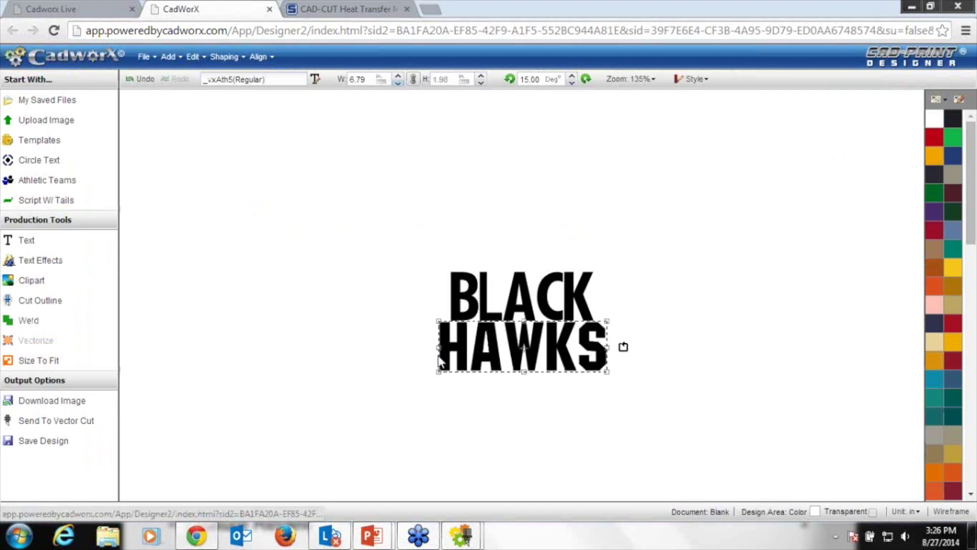
{"action": "left_click_drag", "start_coordinate": [438, 374], "coordinate": [451, 371]}
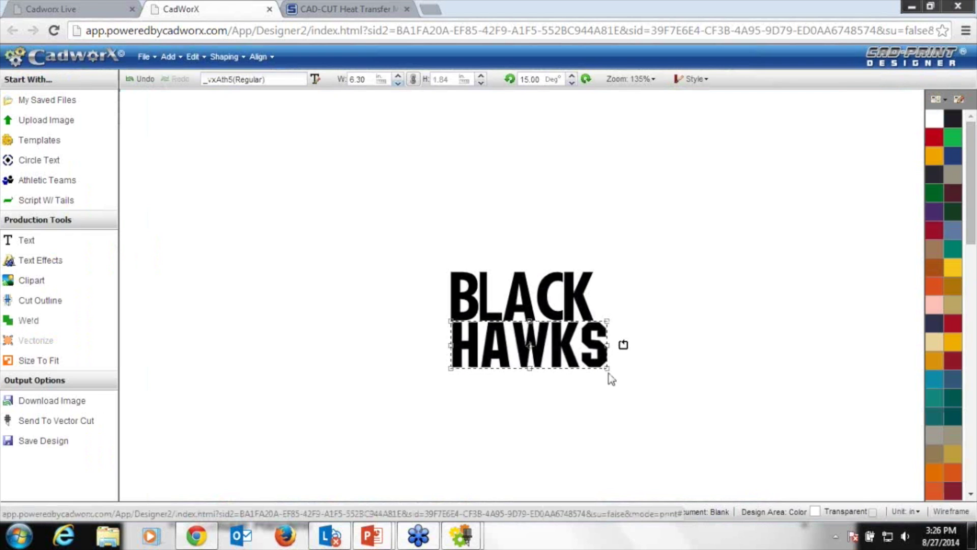
{"action": "left_click_drag", "start_coordinate": [608, 369], "coordinate": [600, 367]}
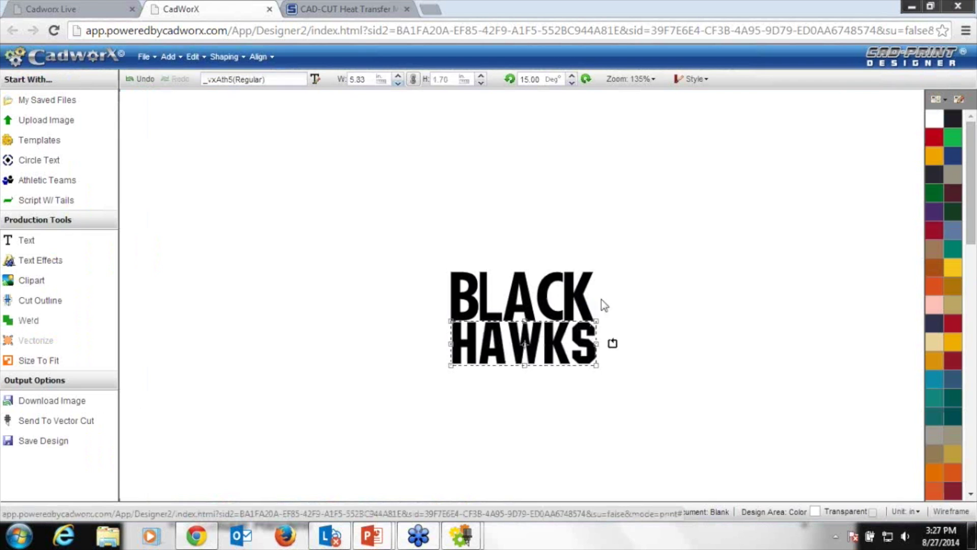
{"action": "left_click", "coordinate": [518, 270]}
{"action": "left_click_drag", "start_coordinate": [519, 268], "coordinate": [523, 280]}
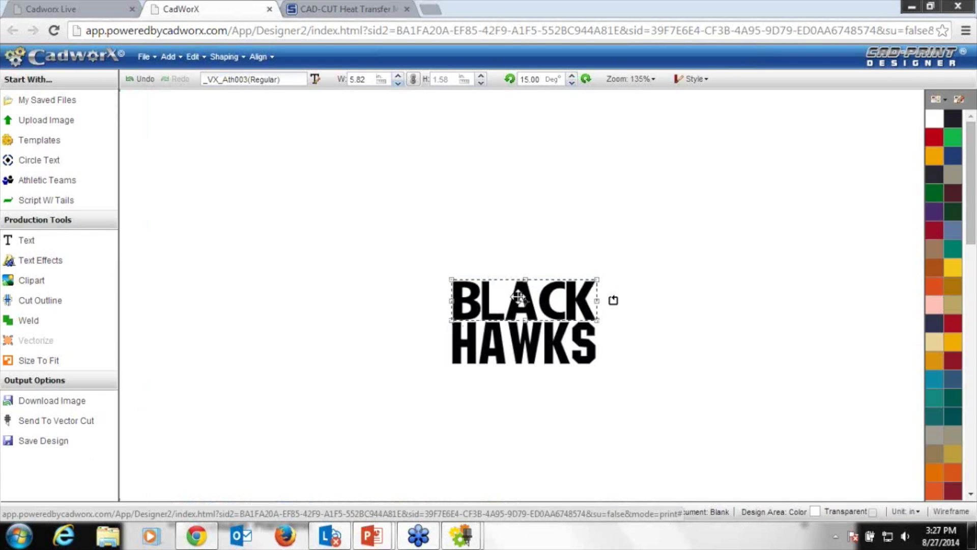
Color the HAWKS text with the warm gray swatch and deselect it.
{"action": "left_click", "coordinate": [517, 342]}
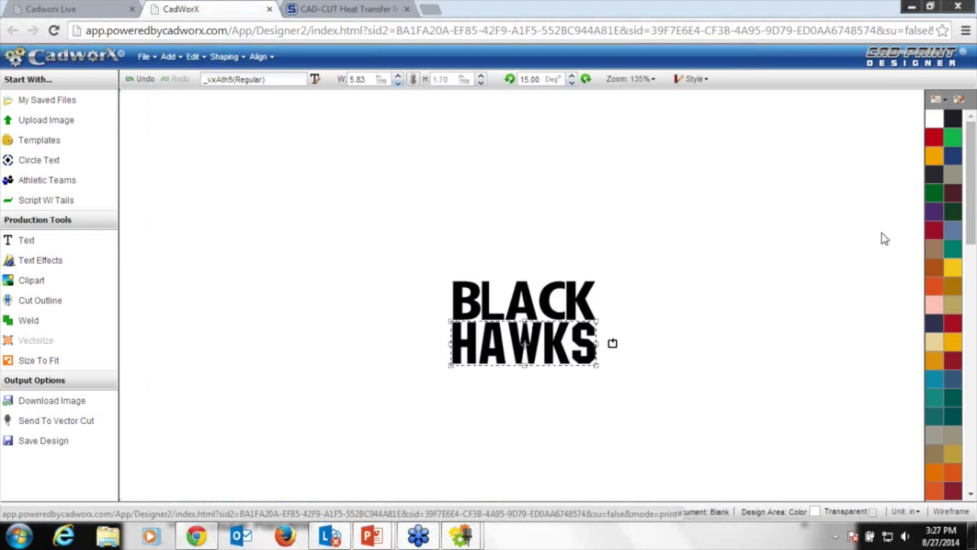
{"action": "left_click", "coordinate": [951, 179]}
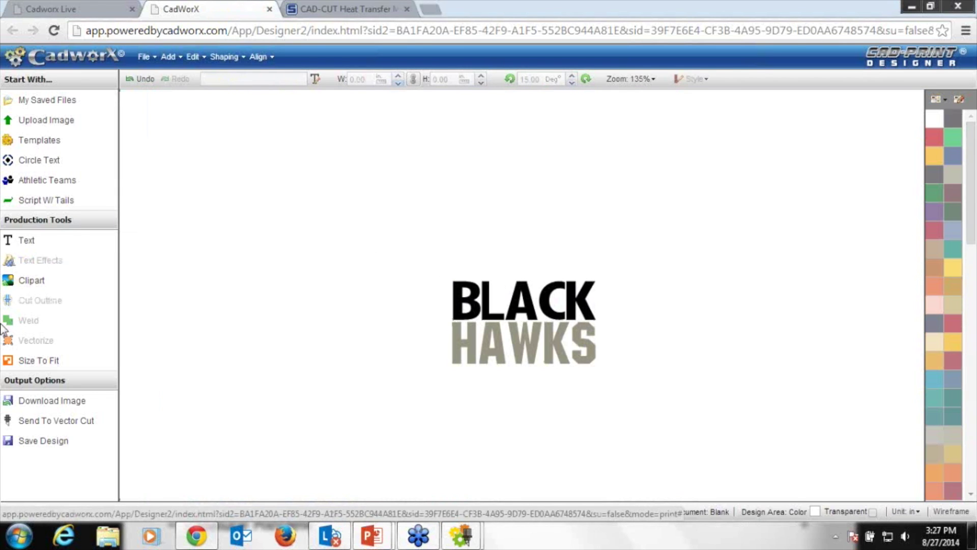
Search the clipart library for SQUARE and insert the Square clipart into the design.
{"action": "left_click", "coordinate": [36, 281]}
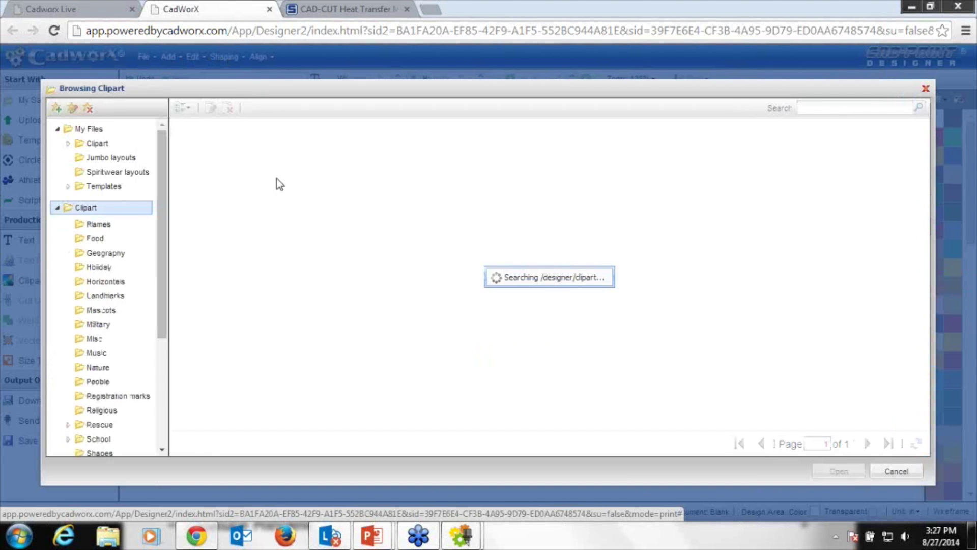
{"action": "left_click", "coordinate": [834, 109]}
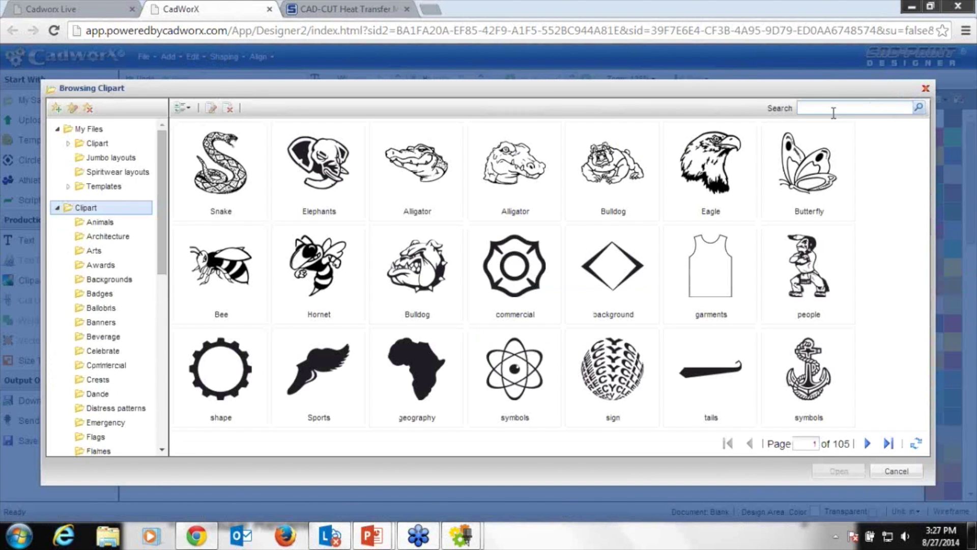
{"action": "type", "text": "SQUARE"}
{"action": "key", "text": "Return"}
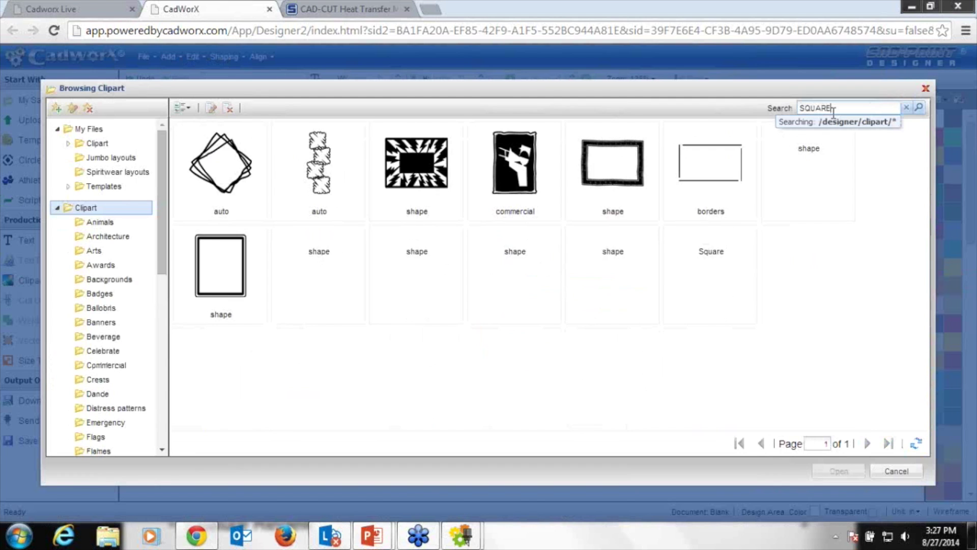
{"action": "left_click", "coordinate": [712, 302]}
{"action": "left_click", "coordinate": [837, 471]}
Flatten the square into a bar about 5.74 in wide and 0.26 in high, placed just above the BLACK text.
{"action": "left_click", "coordinate": [513, 293]}
{"action": "left_click_drag", "start_coordinate": [525, 370], "coordinate": [518, 240]}
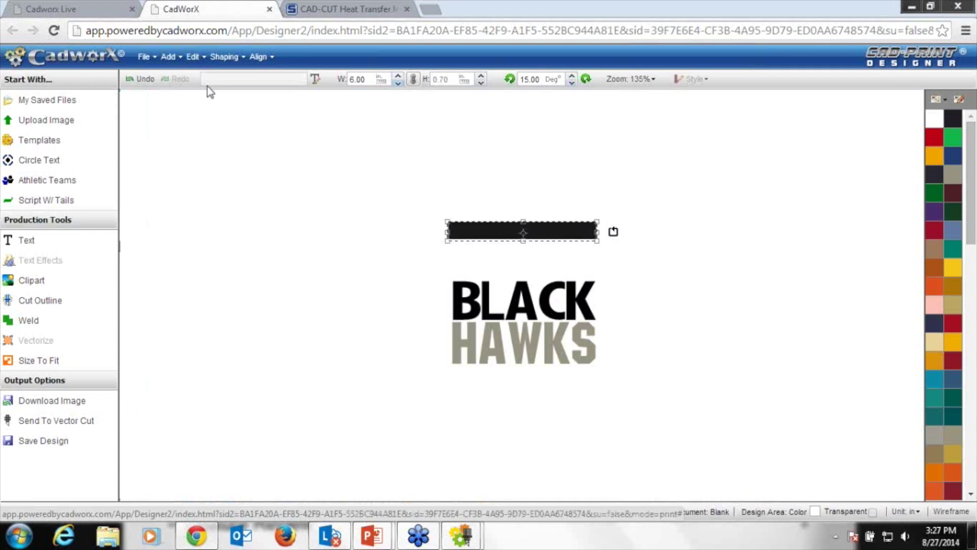
{"action": "left_click", "coordinate": [179, 59]}
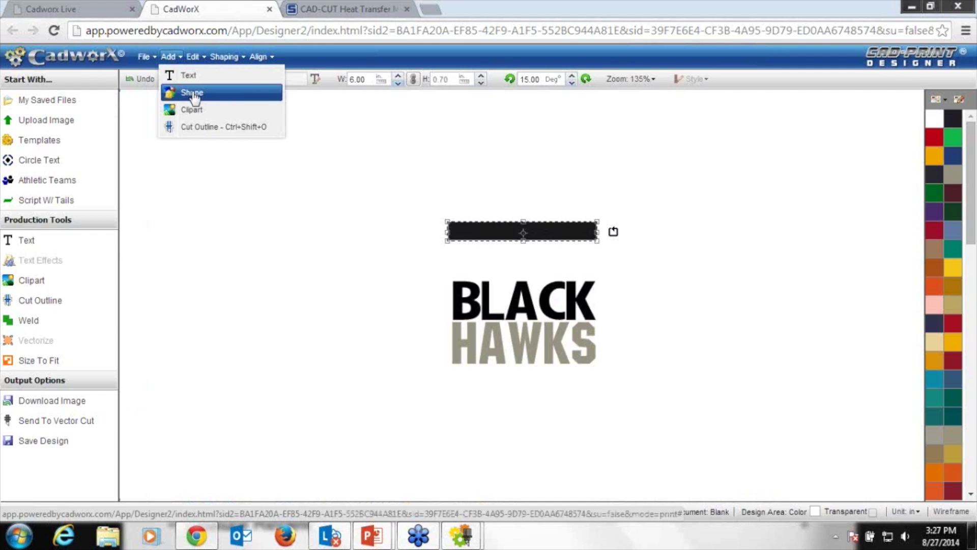
{"action": "left_click", "coordinate": [395, 146]}
{"action": "left_click", "coordinate": [526, 222]}
{"action": "left_click_drag", "start_coordinate": [524, 221], "coordinate": [527, 274]}
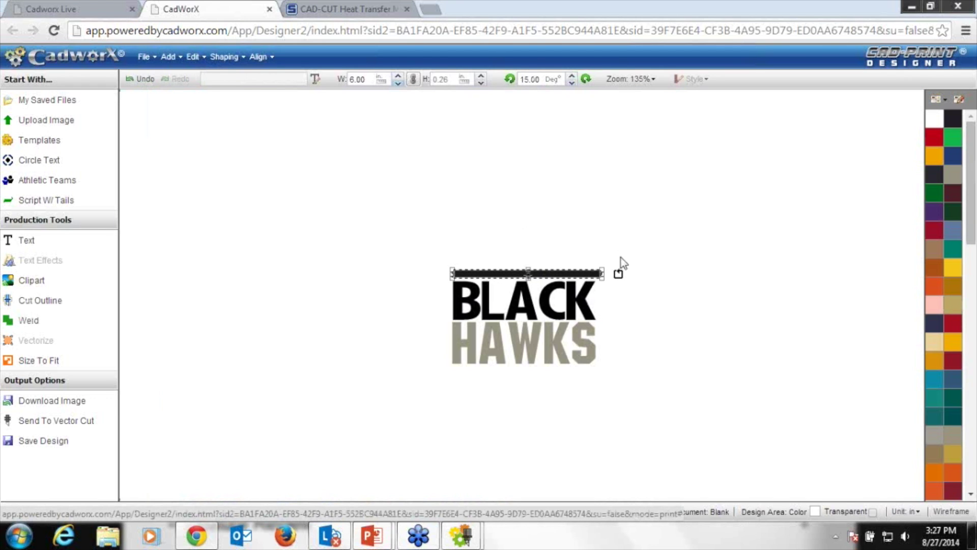
{"action": "left_click_drag", "start_coordinate": [600, 274], "coordinate": [595, 274]}
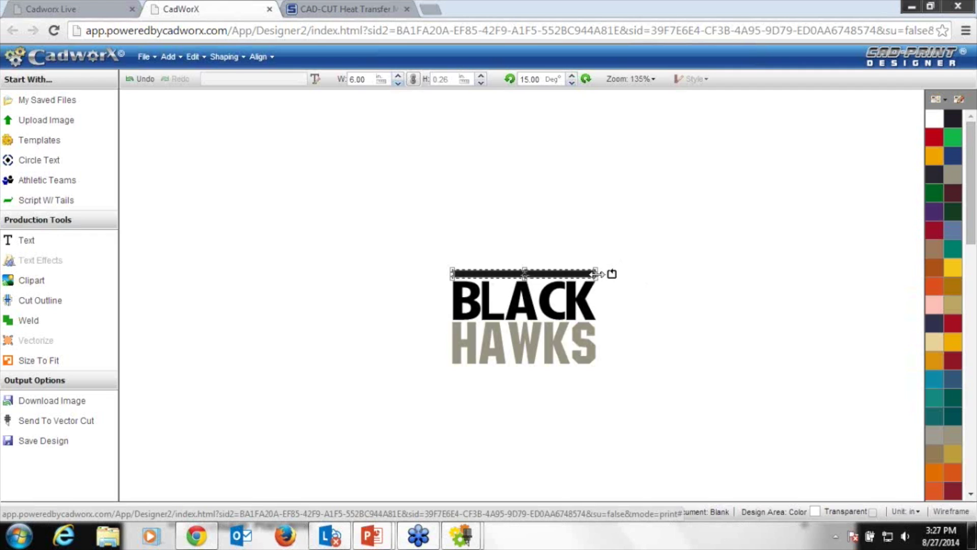
Duplicate the black bar and place the copy just beneath the HAWKS text.
{"action": "left_click", "coordinate": [193, 57]}
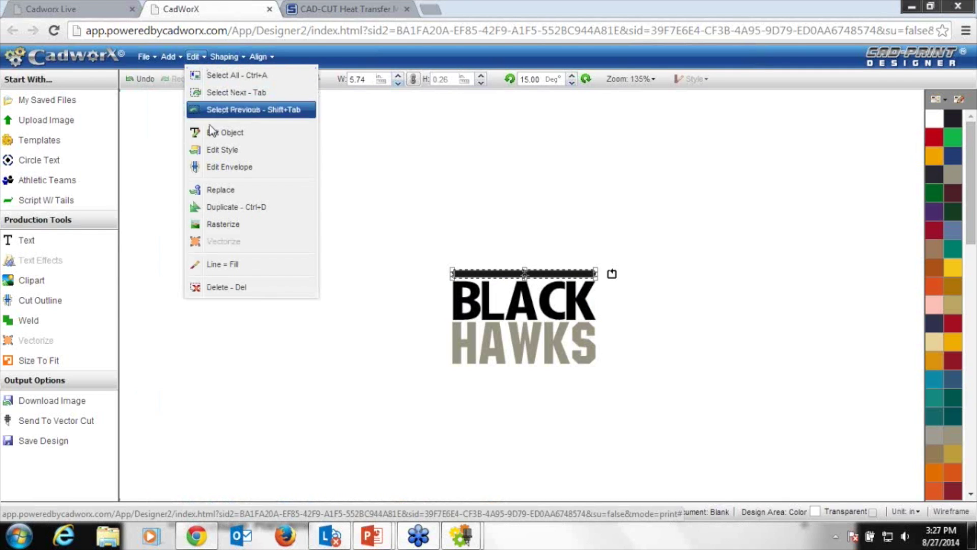
{"action": "left_click", "coordinate": [222, 207]}
{"action": "left_click_drag", "start_coordinate": [504, 274], "coordinate": [501, 369]}
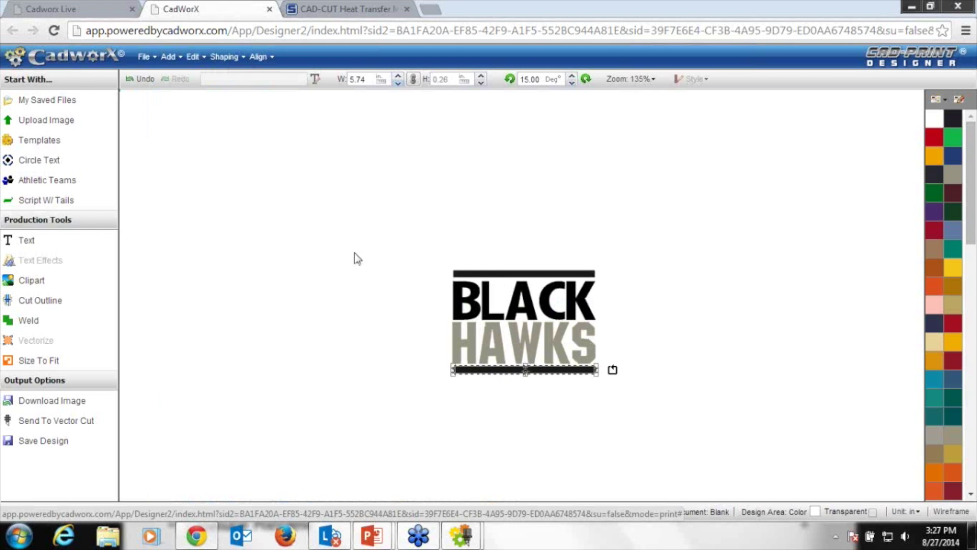
Duplicate the bar beneath HAWKS and place the copy just below it, thinned to about 0.16 in high.
{"action": "left_click", "coordinate": [193, 56]}
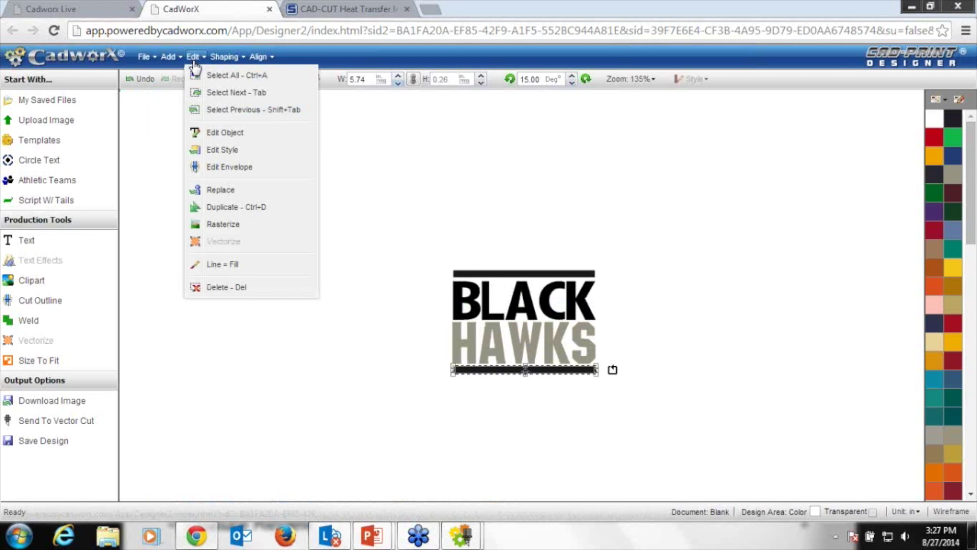
{"action": "left_click", "coordinate": [222, 207]}
{"action": "mouse_move", "coordinate": [536, 379]}
{"action": "left_mouse_down"}
{"action": "mouse_move", "coordinate": [517, 381]}
{"action": "mouse_move", "coordinate": [526, 379]}
{"action": "left_mouse_up"}
{"action": "left_click", "coordinate": [505, 426]}
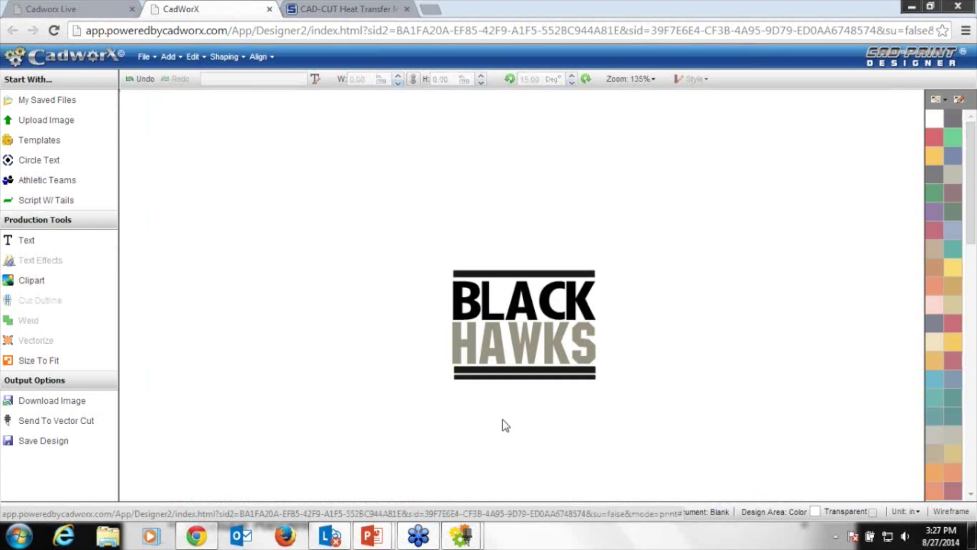
Select all text and bars of the logo, align their centers horizontally, and deselect them.
{"action": "left_click_drag", "start_coordinate": [416, 412], "coordinate": [670, 183]}
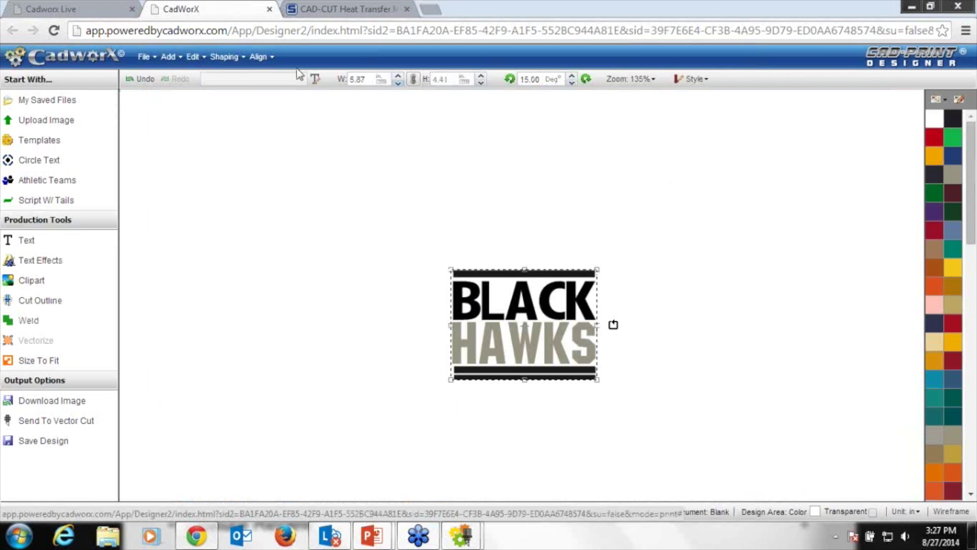
{"action": "left_click", "coordinate": [260, 57]}
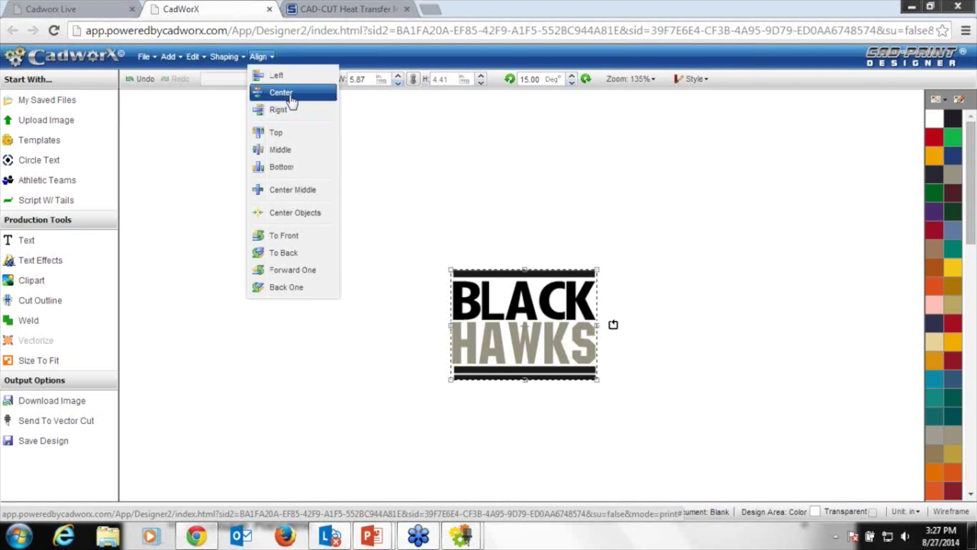
{"action": "left_click", "coordinate": [290, 100]}
{"action": "left_click", "coordinate": [366, 381]}
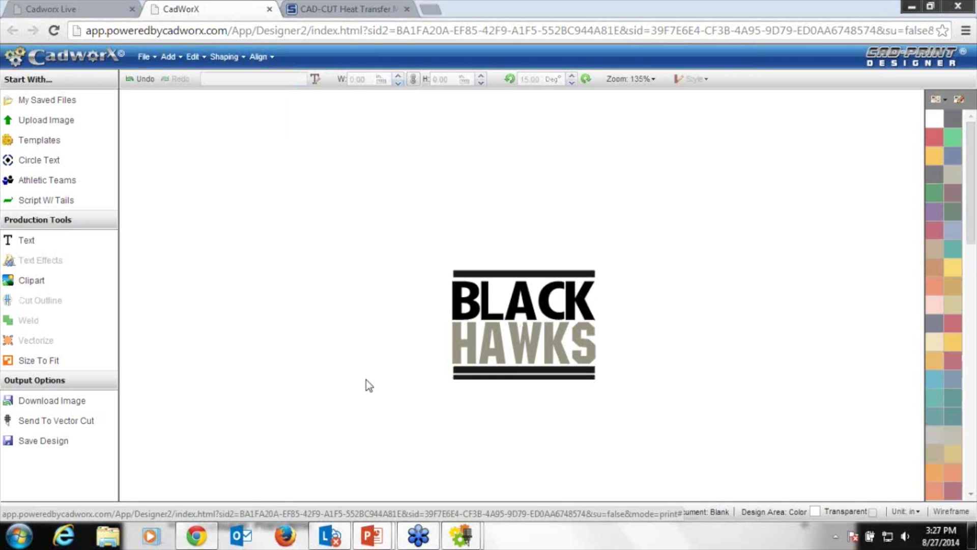
Break the BLACK text apart by regions and move the letter A out to the empty area above the logo.
{"action": "left_click", "coordinate": [519, 309]}
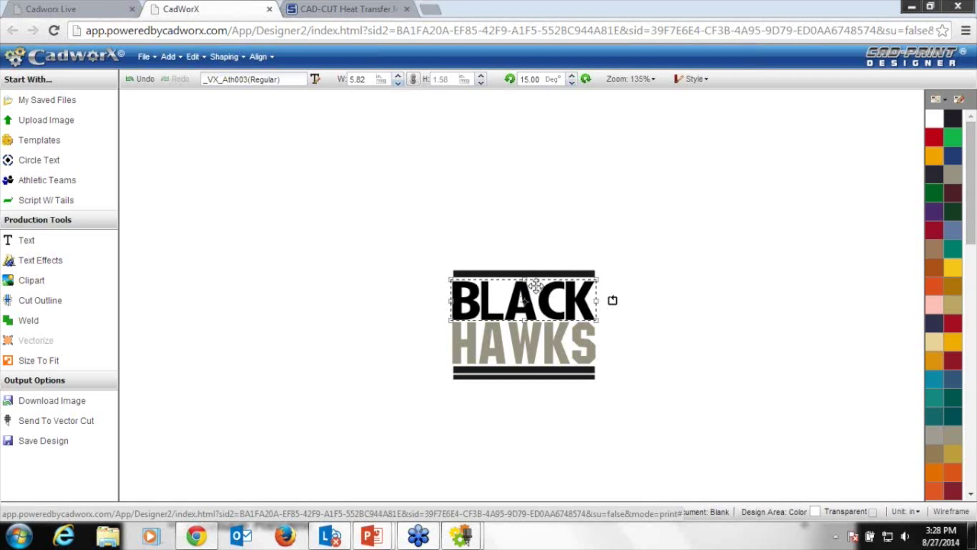
{"action": "left_click", "coordinate": [236, 57]}
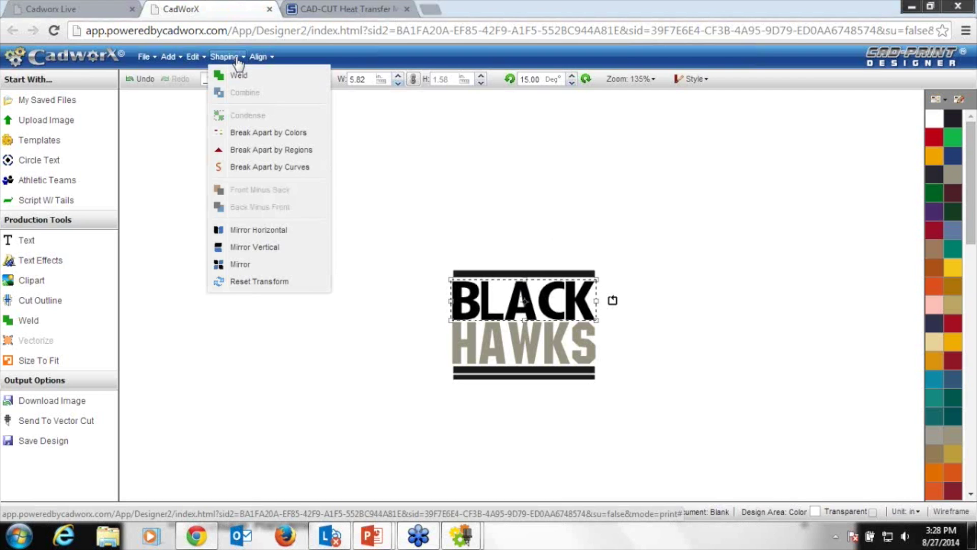
{"action": "left_click", "coordinate": [277, 150]}
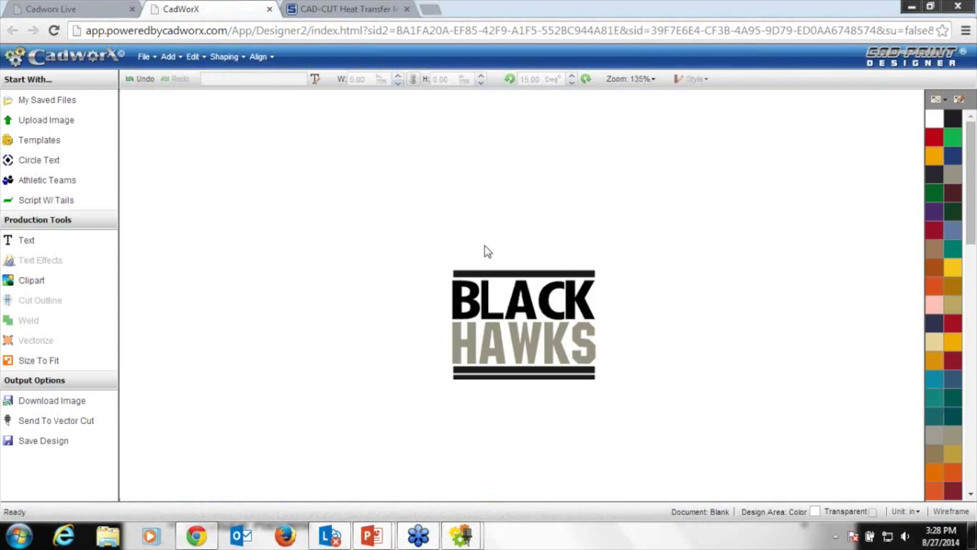
{"action": "left_click_drag", "start_coordinate": [515, 308], "coordinate": [554, 195]}
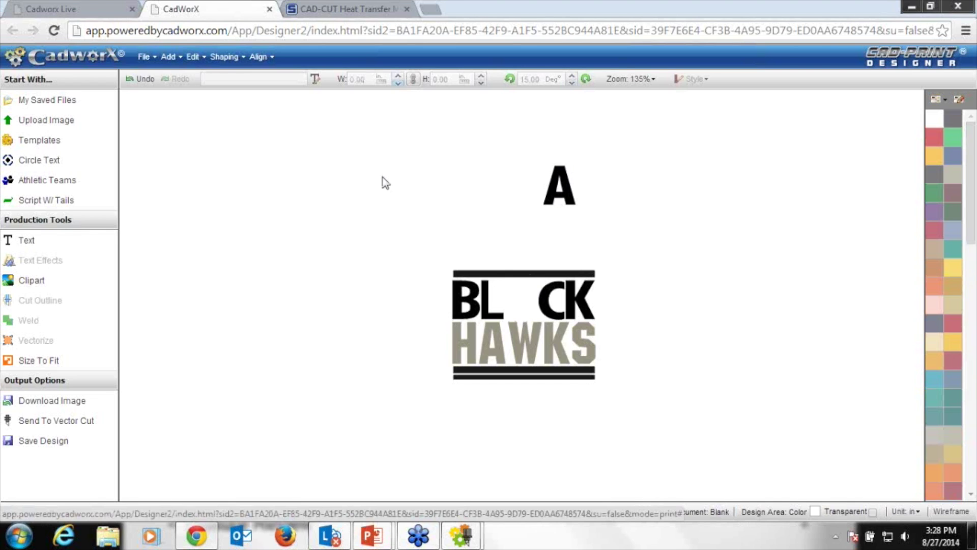
Import and vectorize the black hawk head from the recent images, with white as the background color and black as the foreground color.
{"action": "left_click", "coordinate": [155, 65]}
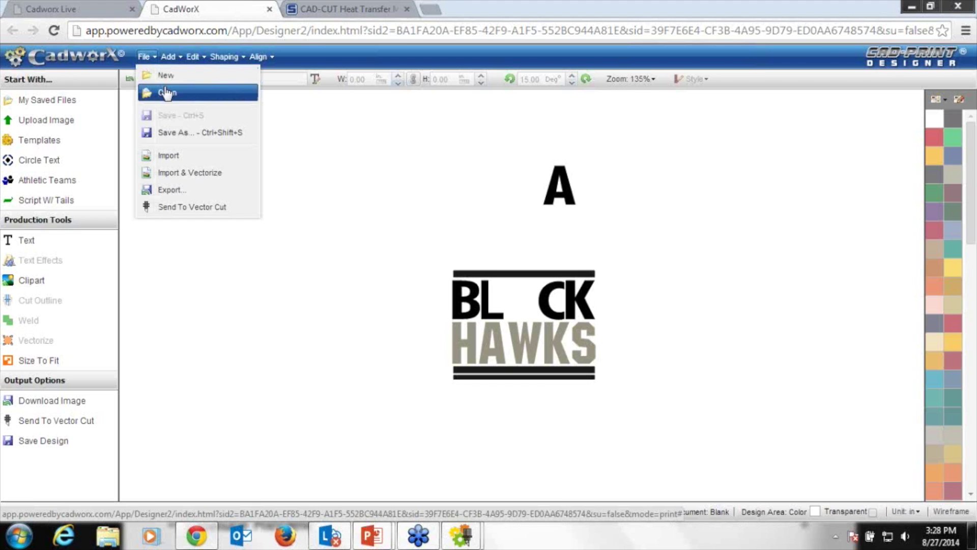
{"action": "left_click", "coordinate": [172, 174]}
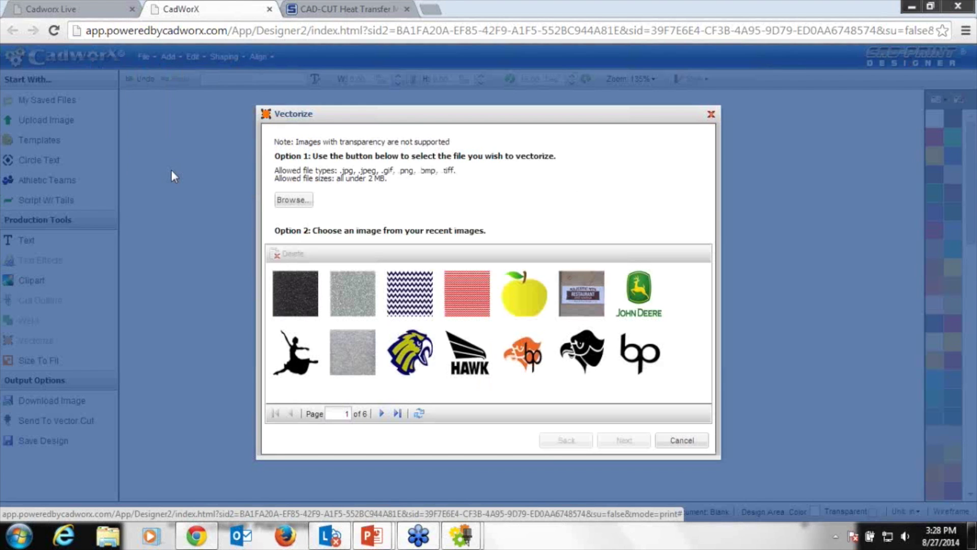
{"action": "left_click", "coordinate": [599, 364]}
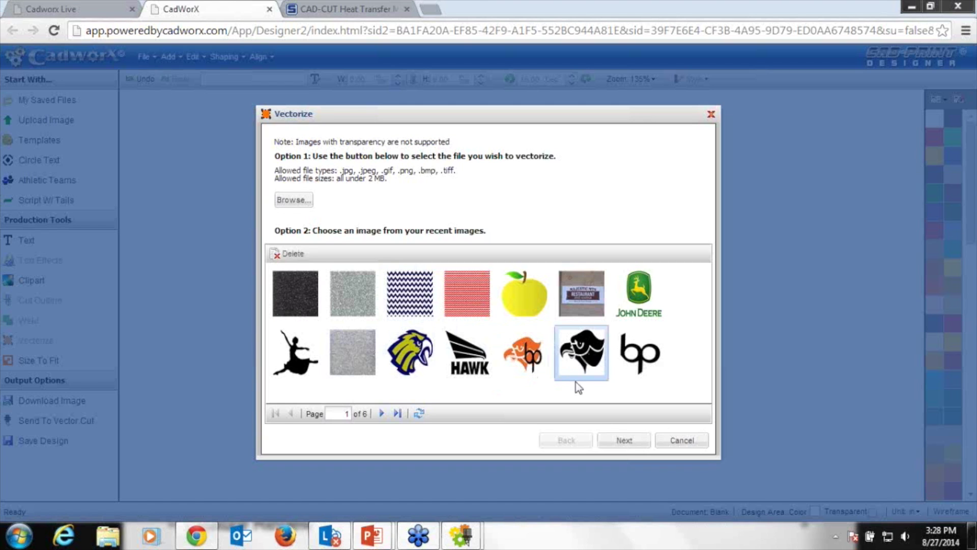
{"action": "left_click", "coordinate": [617, 438]}
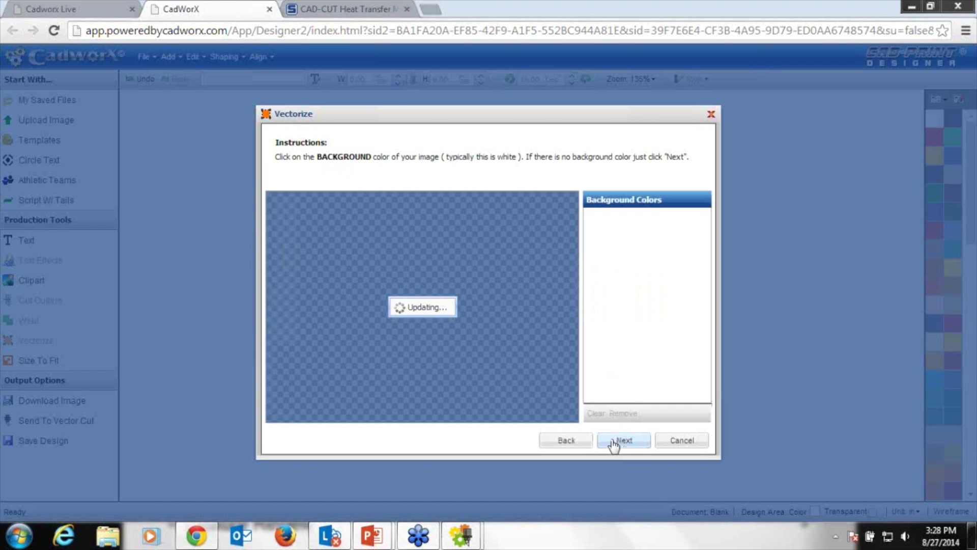
{"action": "left_click", "coordinate": [343, 232]}
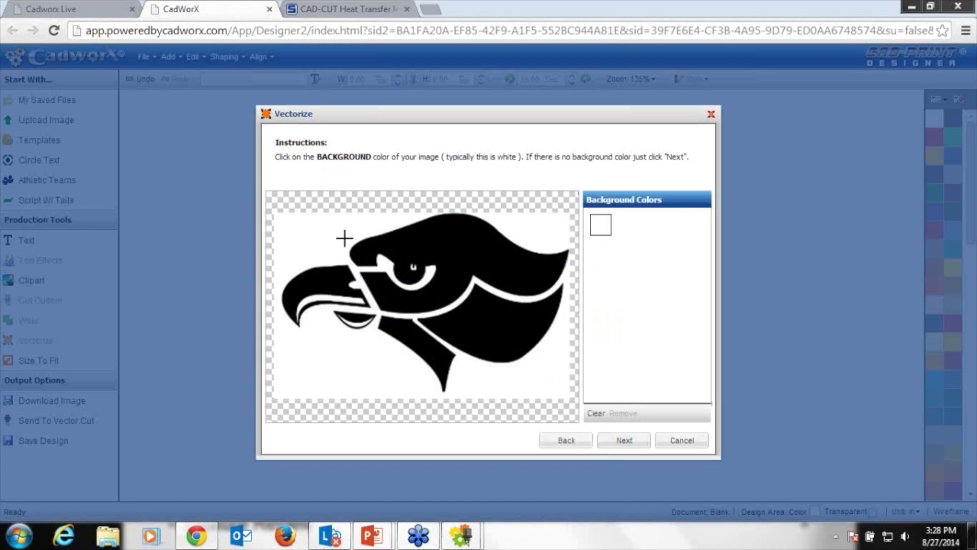
{"action": "left_click", "coordinate": [619, 441]}
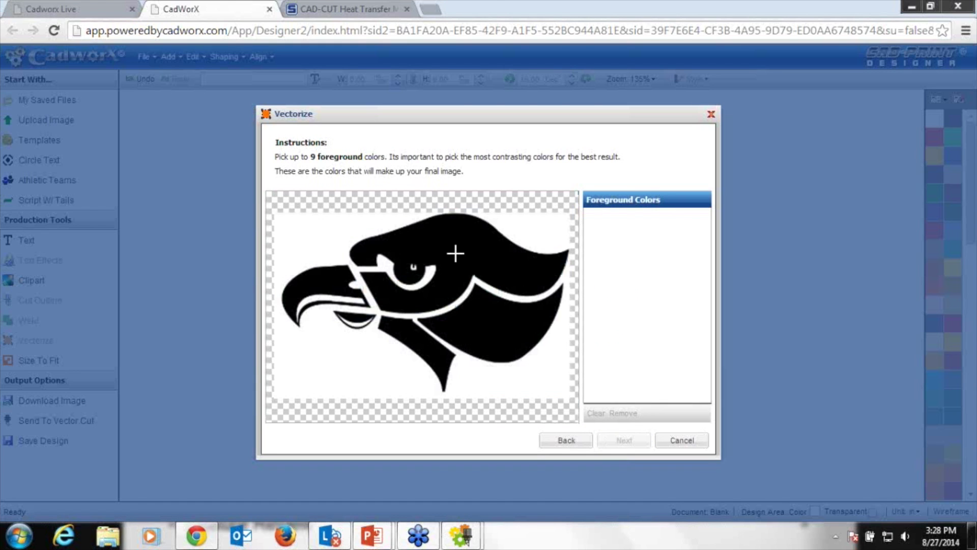
{"action": "left_click", "coordinate": [456, 253]}
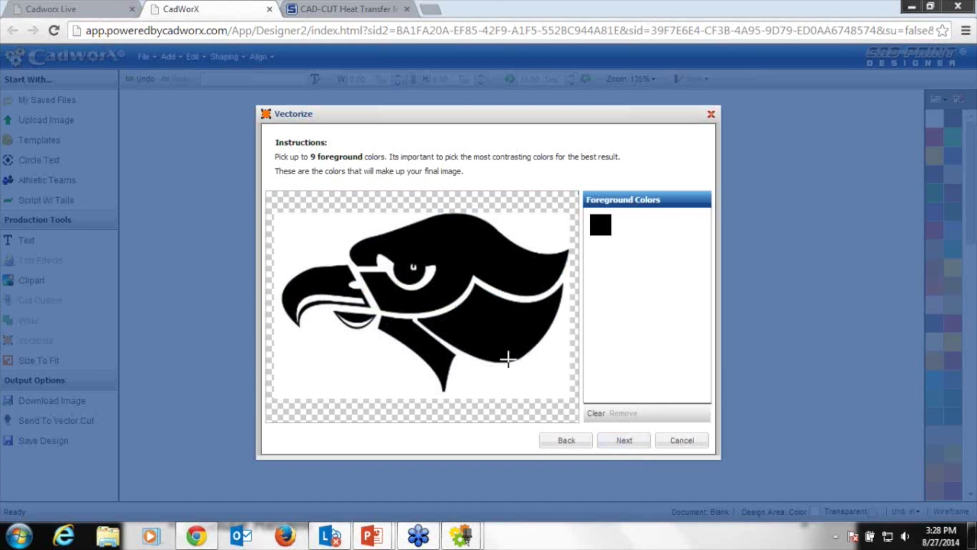
{"action": "left_click", "coordinate": [619, 441]}
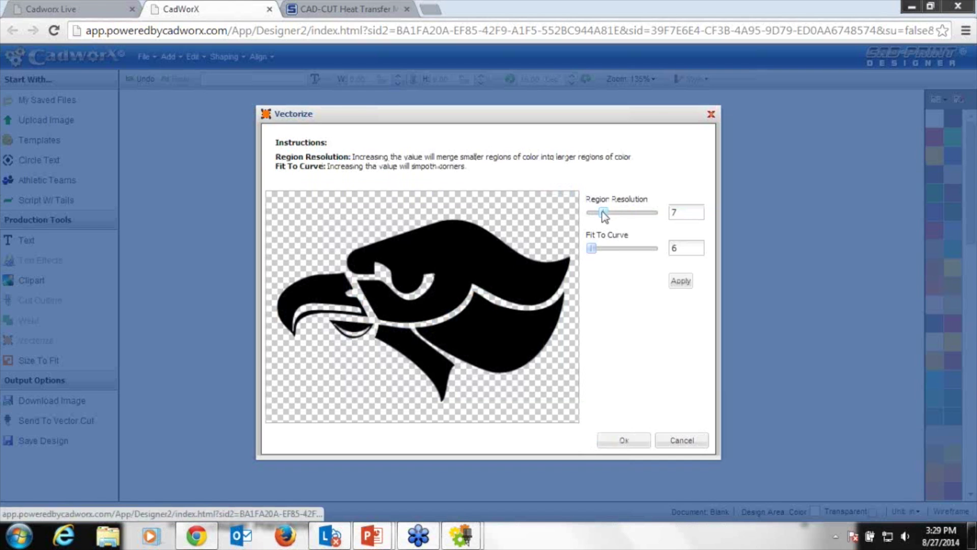
Apply a region resolution of 4 to the hawk head vectorization and insert the result into the design.
{"action": "left_click_drag", "start_coordinate": [603, 216], "coordinate": [599, 217]}
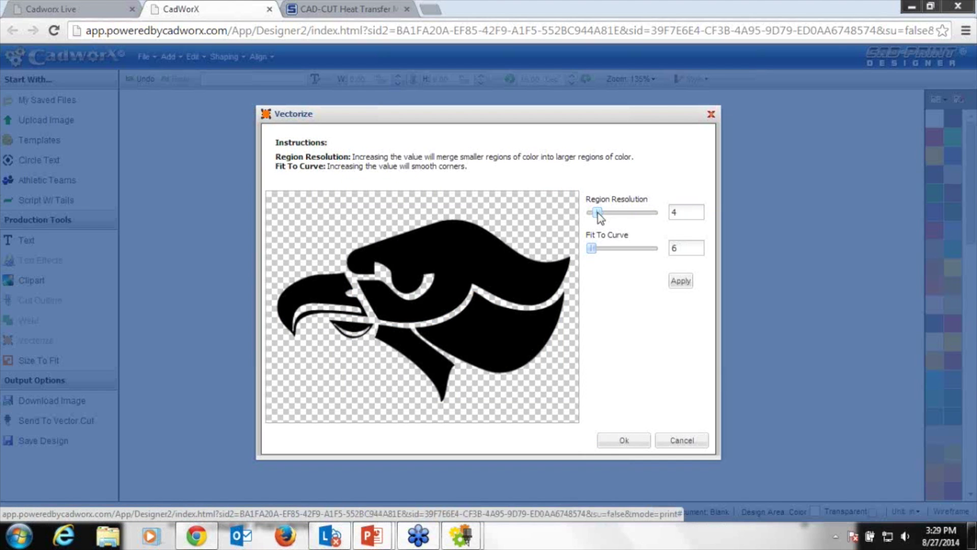
{"action": "left_click", "coordinate": [693, 283]}
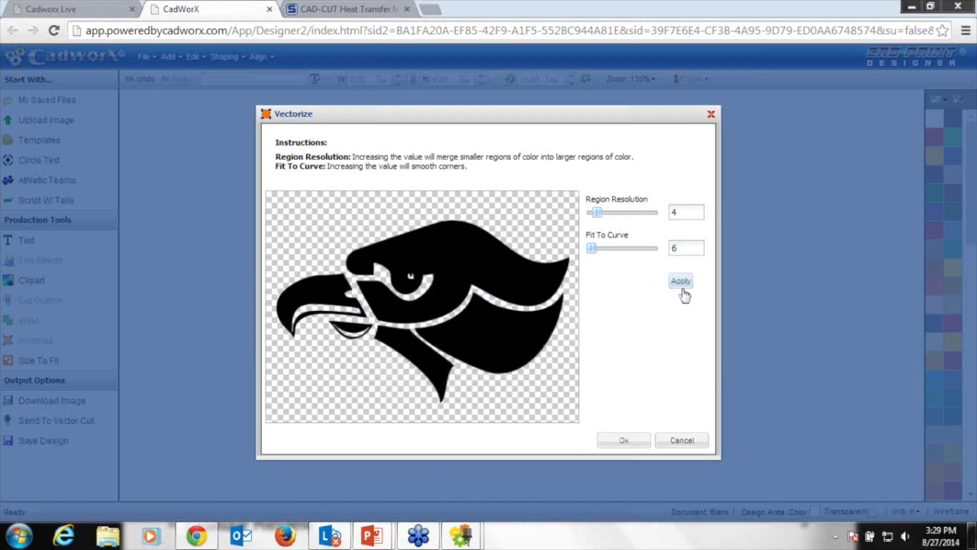
{"action": "left_click", "coordinate": [623, 441]}
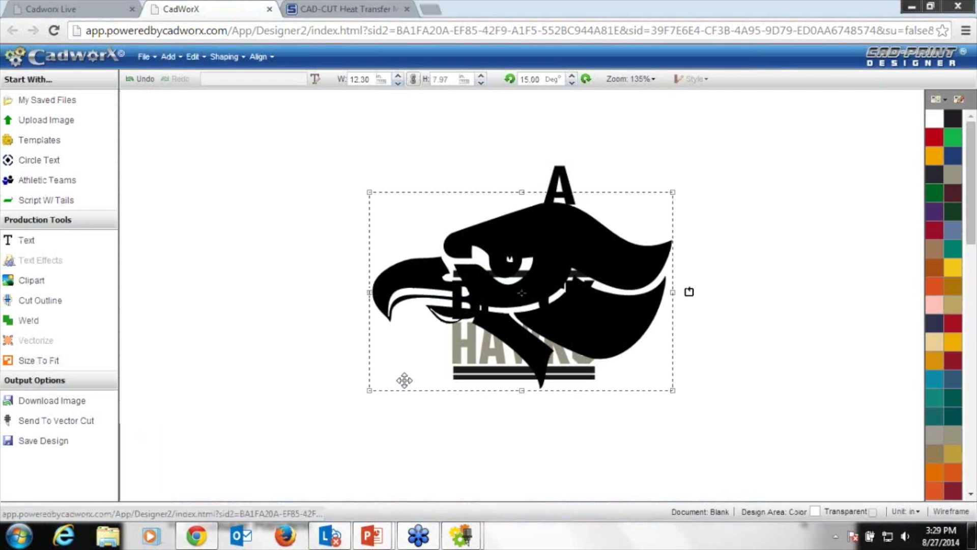
Shrink the hawk head to about 2.35 in wide and 1.52 in high and fit it between the L and C of BLACK.
{"action": "left_click_drag", "start_coordinate": [370, 391], "coordinate": [611, 285]}
{"action": "left_click_drag", "start_coordinate": [643, 210], "coordinate": [512, 304]}
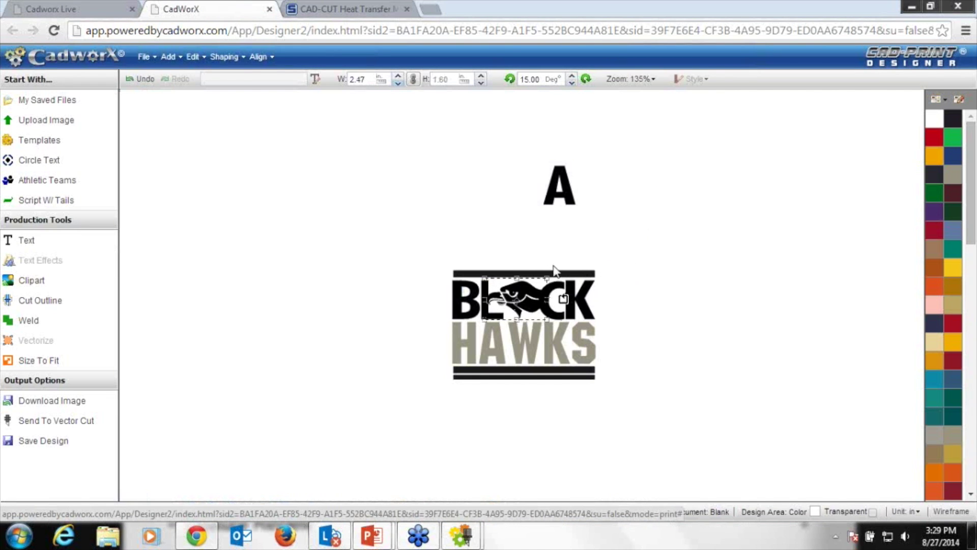
{"action": "left_click", "coordinate": [682, 239]}
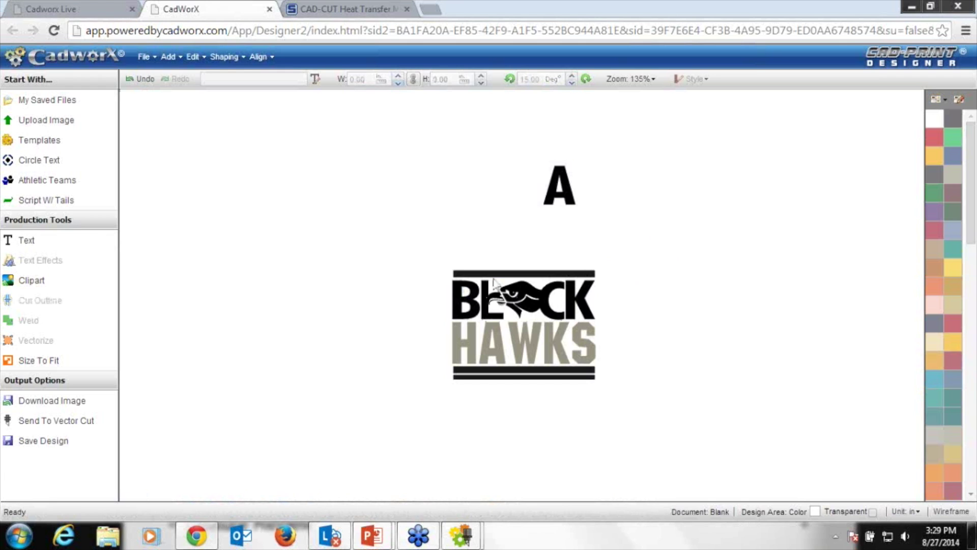
{"action": "left_click", "coordinate": [488, 311]}
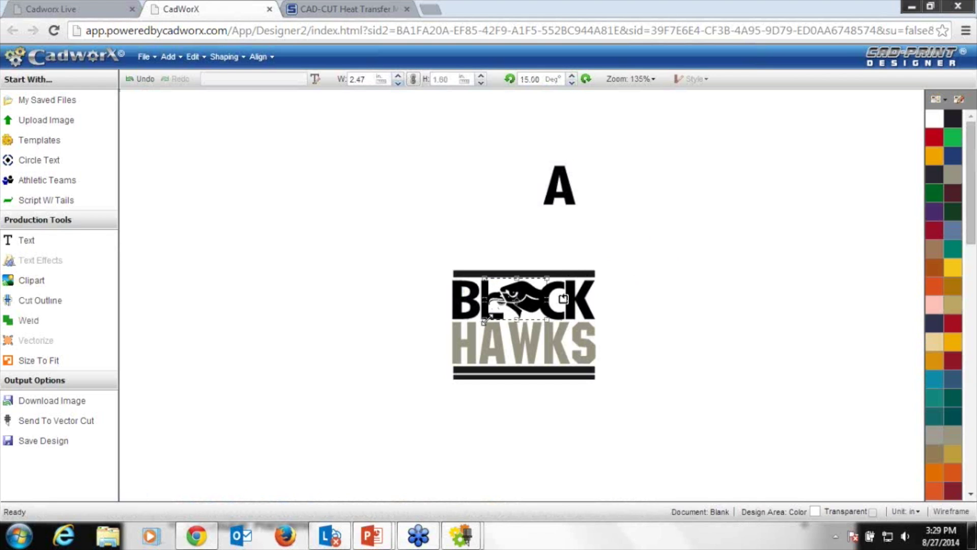
{"action": "left_click_drag", "start_coordinate": [496, 313], "coordinate": [518, 302]}
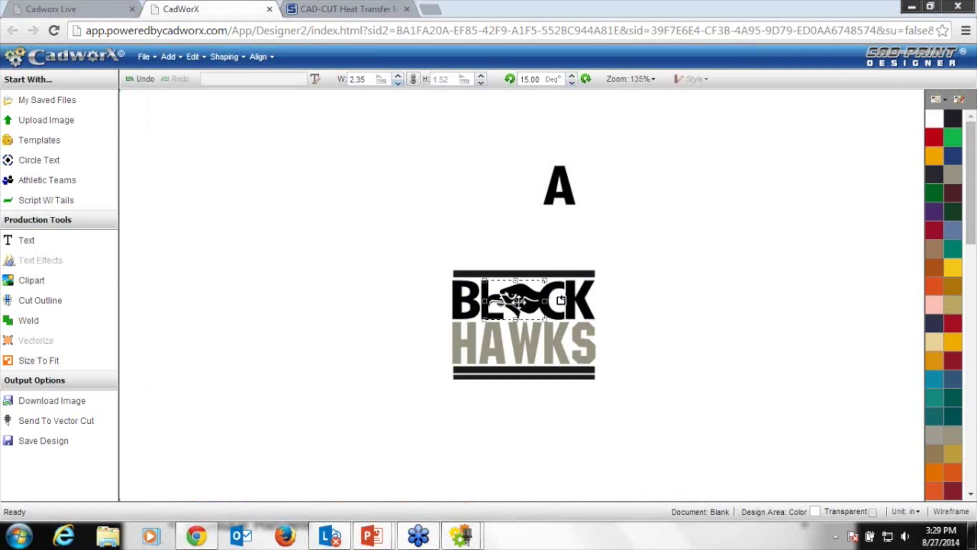
{"action": "left_click", "coordinate": [634, 283]}
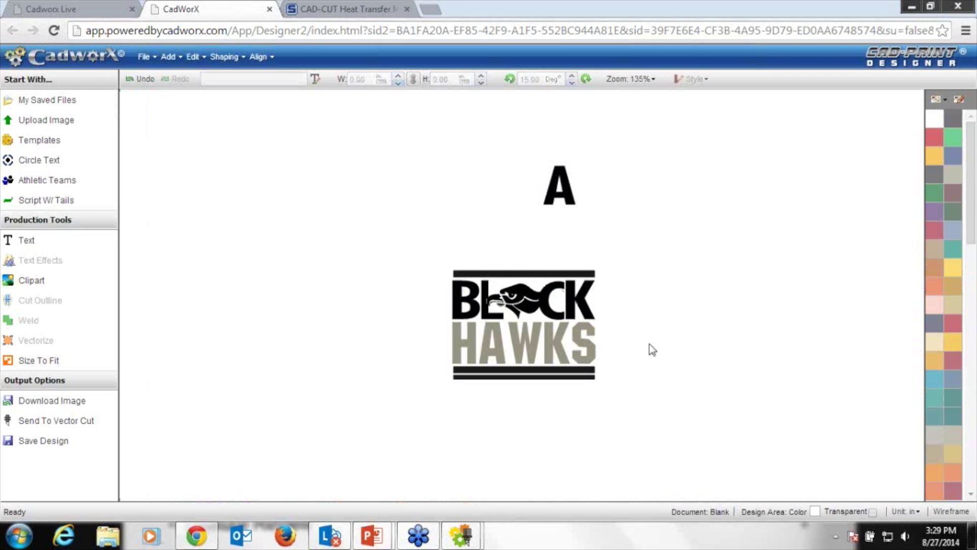
Delete the detached letter A and check the overlapping outlines of the hawk head and letters in wireframe view.
{"action": "left_click", "coordinate": [573, 175]}
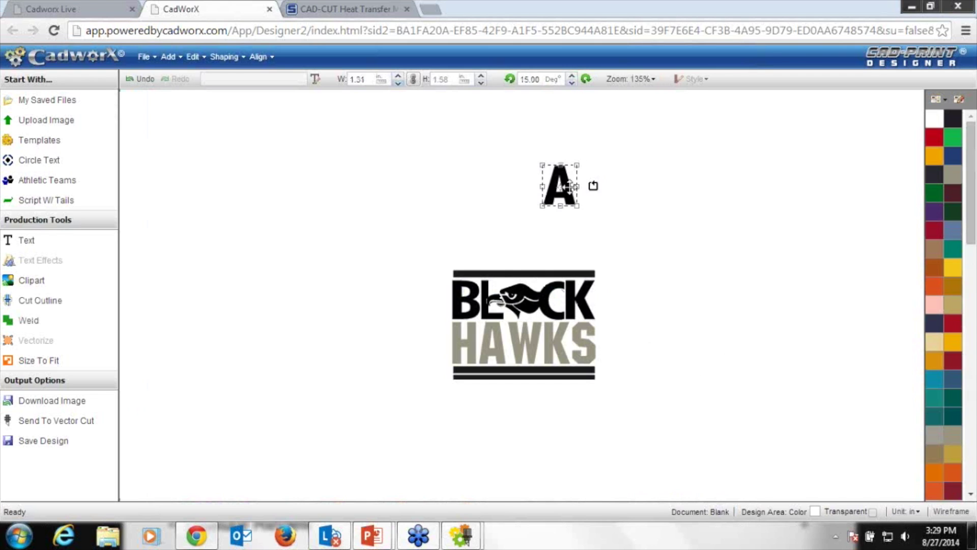
{"action": "key", "text": "Delete"}
{"action": "left_click", "coordinate": [641, 79]}
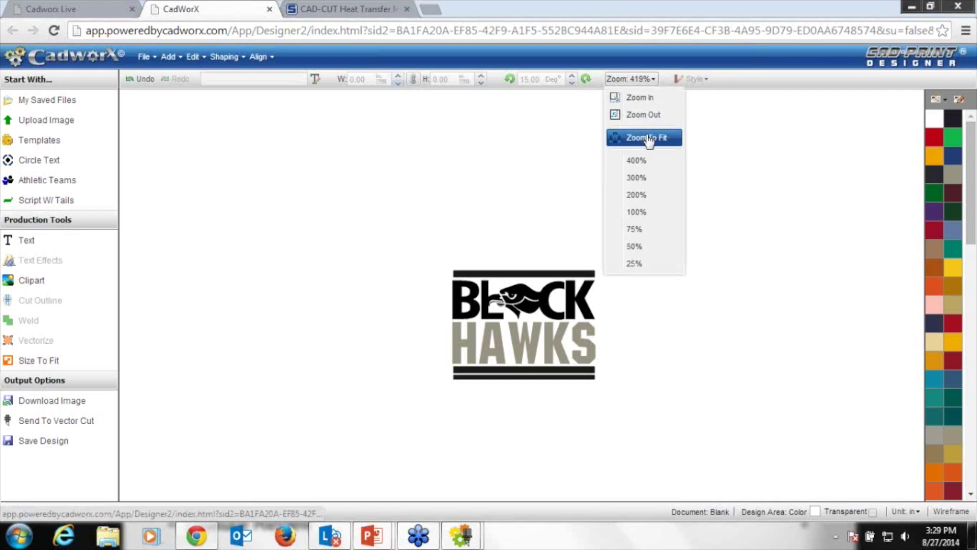
{"action": "left_click", "coordinate": [647, 140]}
{"action": "left_click", "coordinate": [951, 512]}
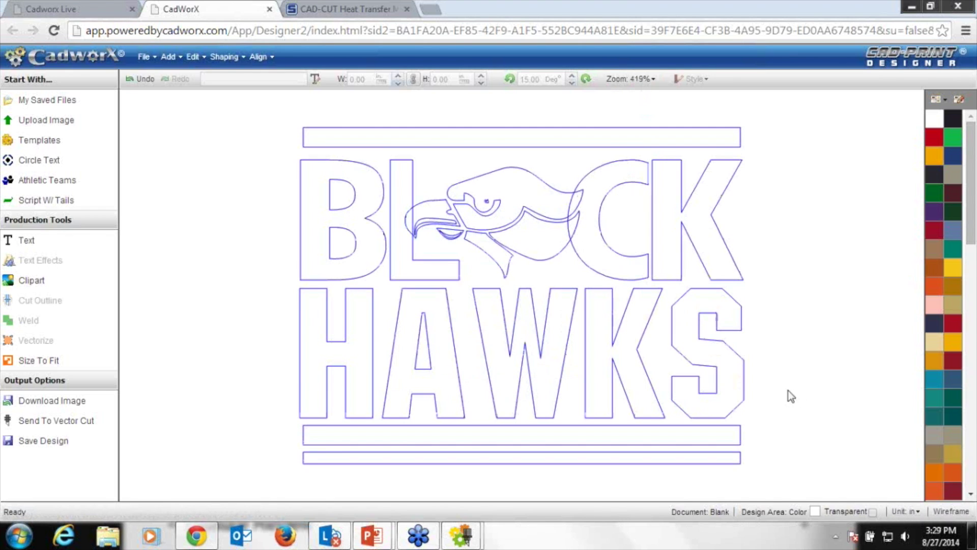
{"action": "left_click", "coordinate": [941, 513]}
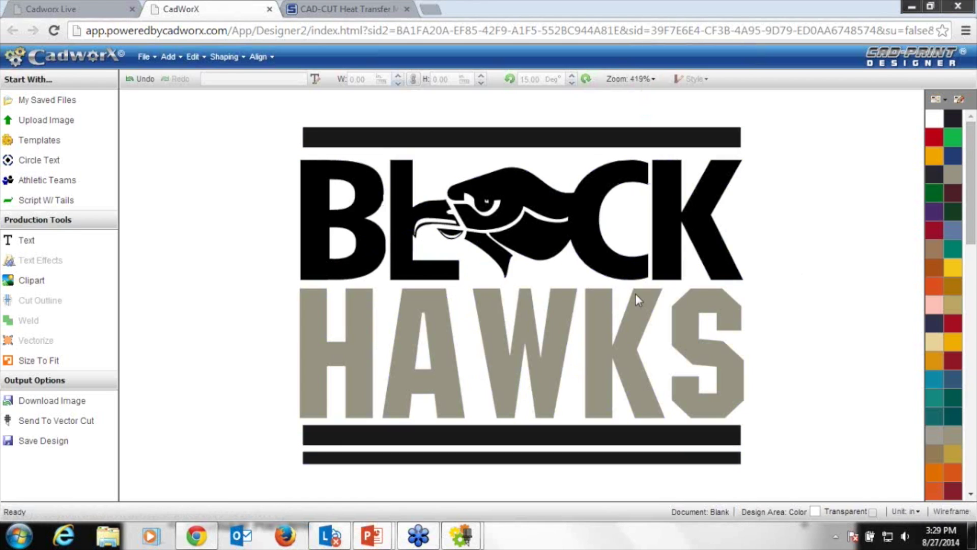
Weld the hawk head to the neighboring letters L and C, and check the merged outline in wireframe view.
{"action": "left_click", "coordinate": [511, 227]}
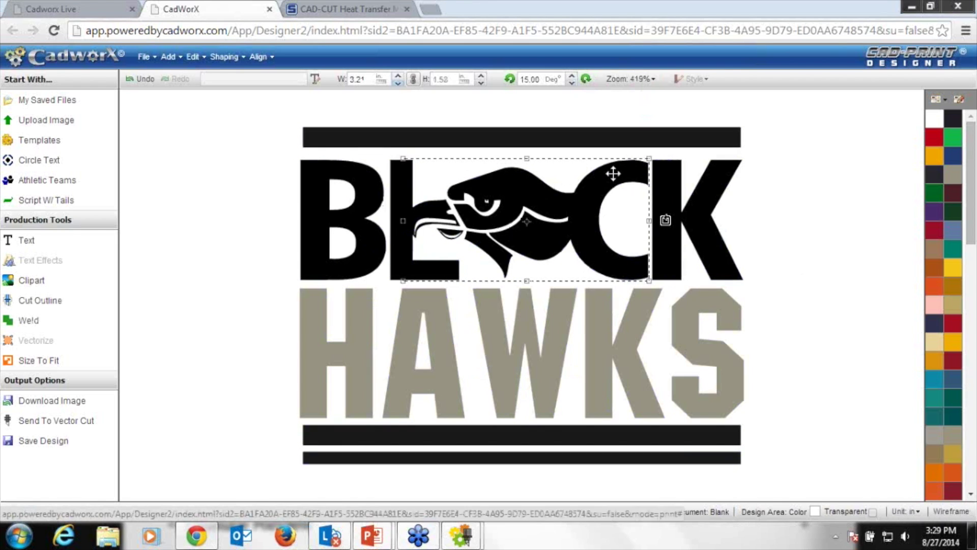
{"action": "left_click_drag", "start_coordinate": [403, 168], "coordinate": [392, 167]}
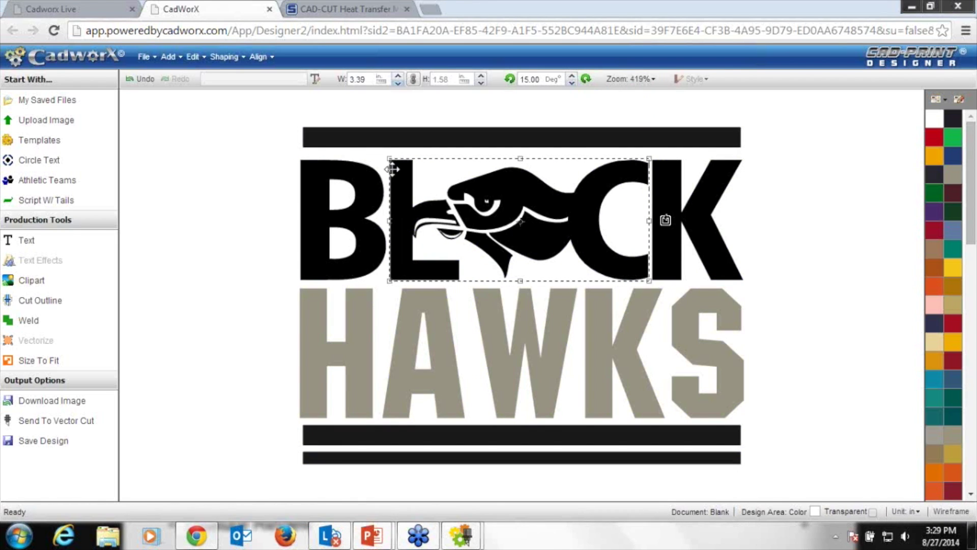
{"action": "left_click", "coordinate": [29, 320]}
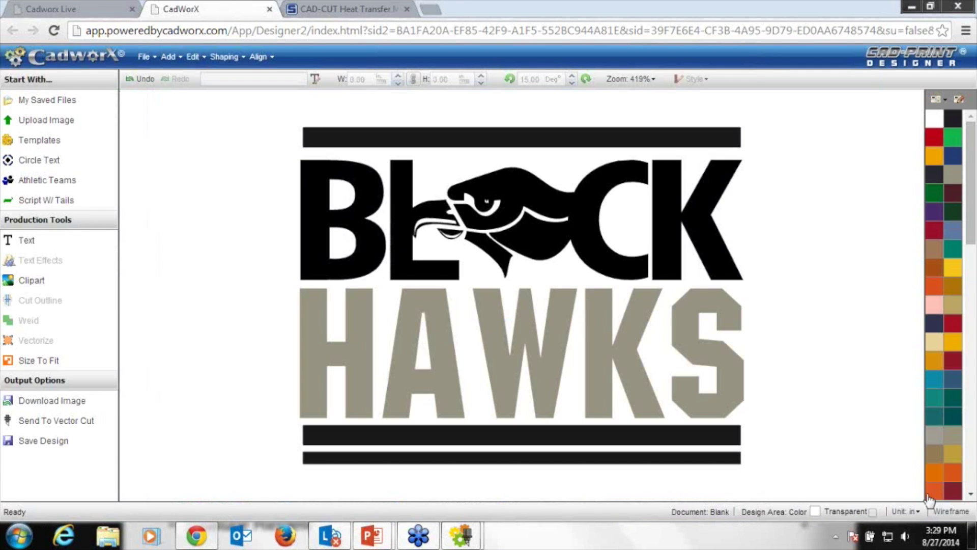
{"action": "left_click", "coordinate": [929, 511]}
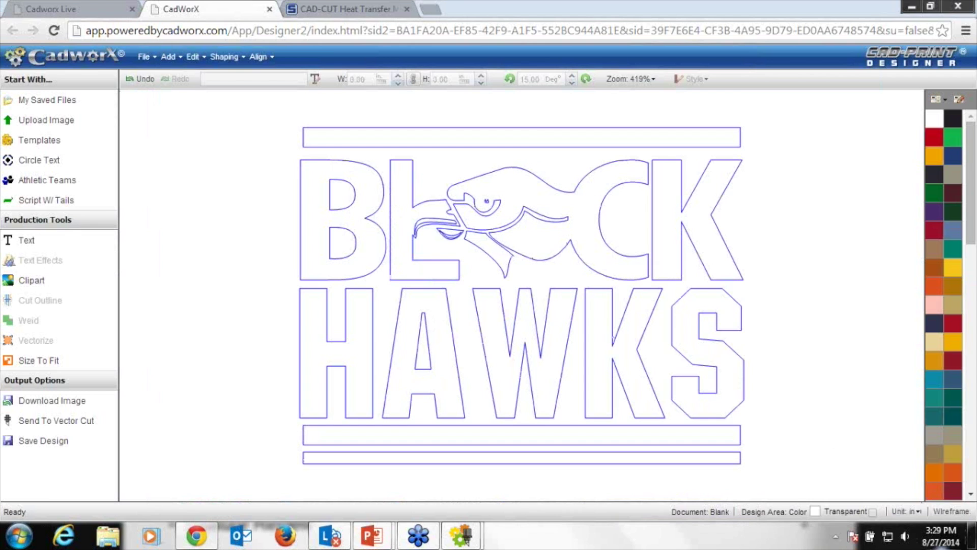
{"action": "left_click", "coordinate": [948, 511]}
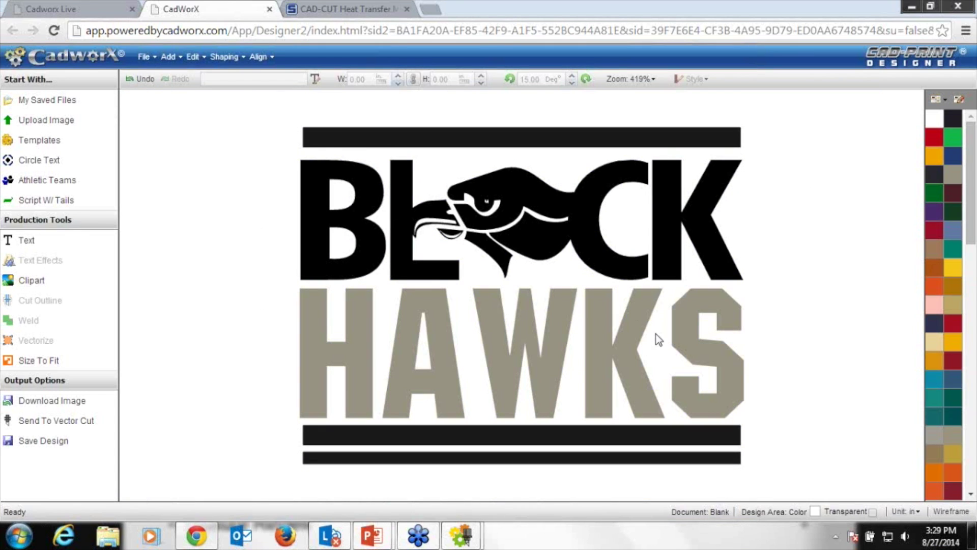
Shorten both bars beneath HAWKS at their right ends so they end at the same point under the S.
{"action": "left_click", "coordinate": [727, 439]}
{"action": "left_click_drag", "start_coordinate": [750, 437], "coordinate": [714, 458]}
{"action": "left_click", "coordinate": [722, 459]}
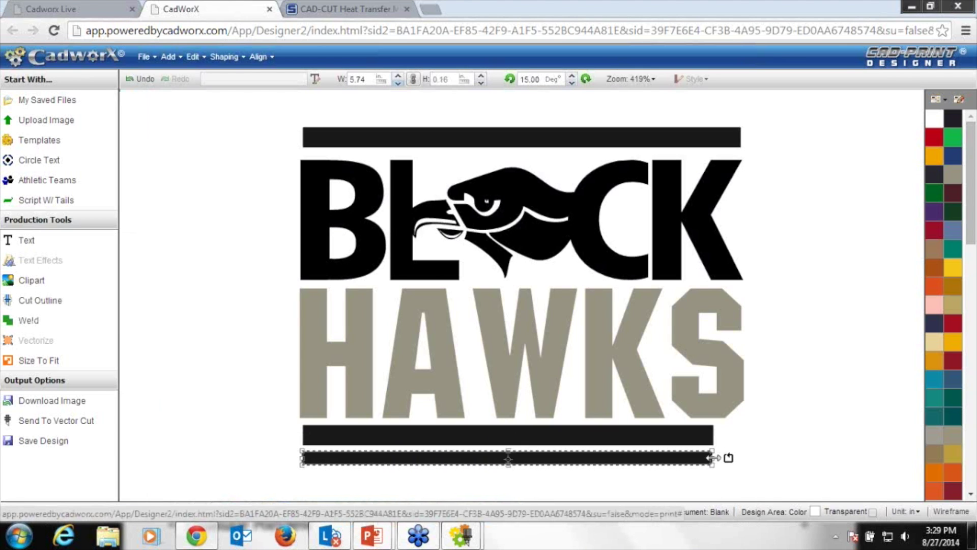
Import and vectorize the bp logo from the recent images, using white as the background color and black as the foreground color.
{"action": "left_click", "coordinate": [773, 422]}
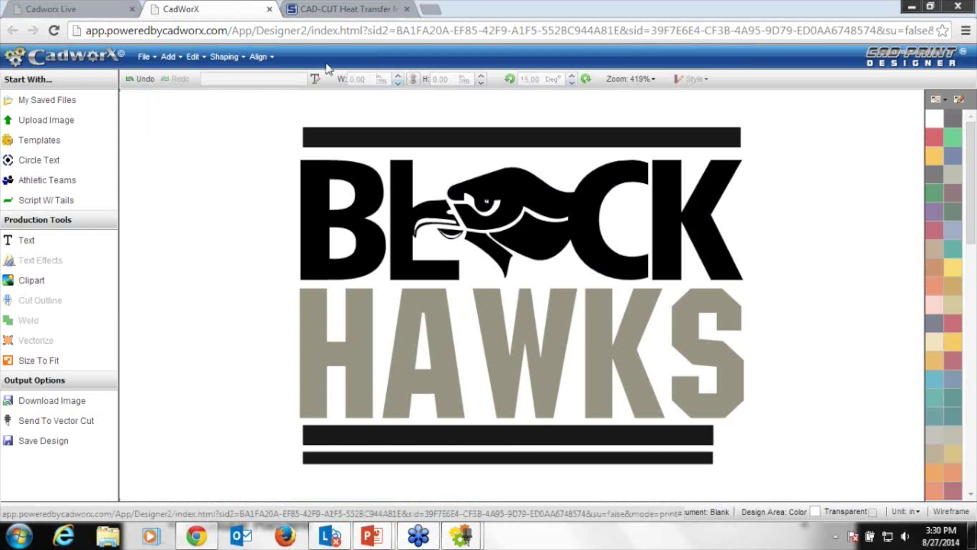
{"action": "left_click", "coordinate": [145, 57]}
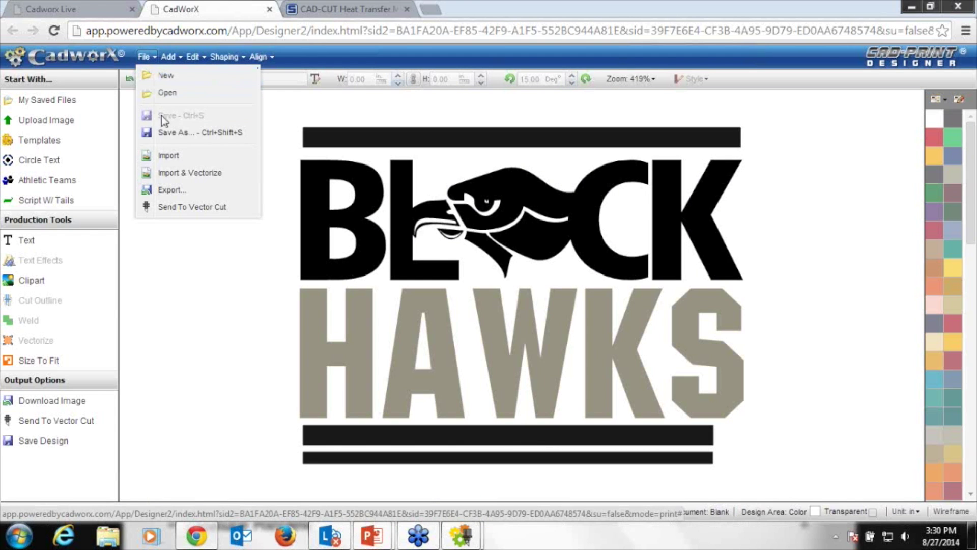
{"action": "left_click", "coordinate": [169, 173]}
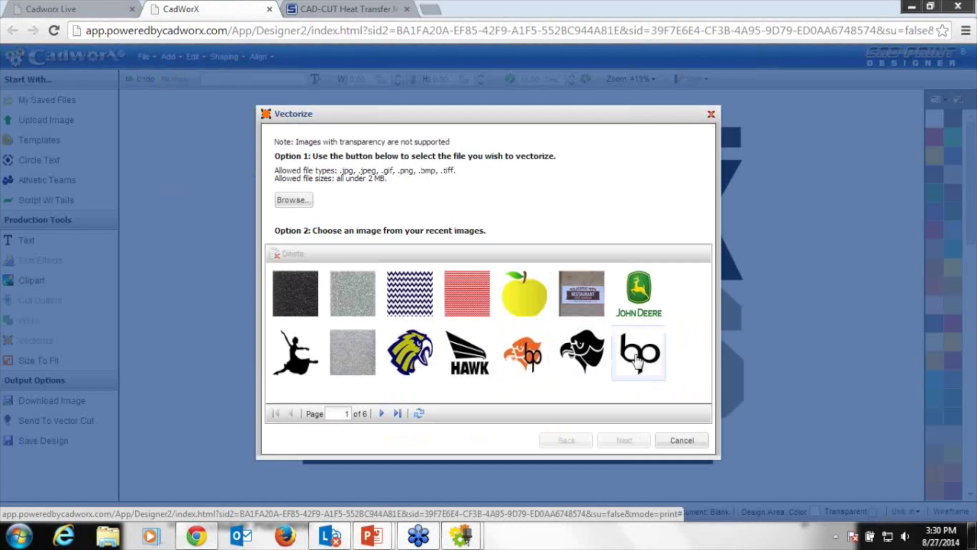
{"action": "left_click", "coordinate": [639, 358]}
{"action": "left_click", "coordinate": [624, 440]}
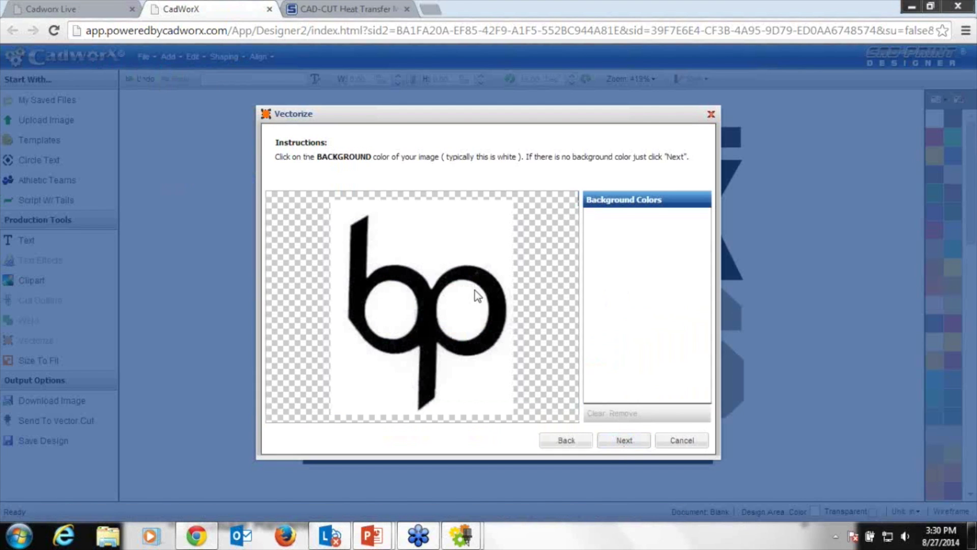
{"action": "left_click", "coordinate": [447, 233]}
{"action": "left_click", "coordinate": [624, 440]}
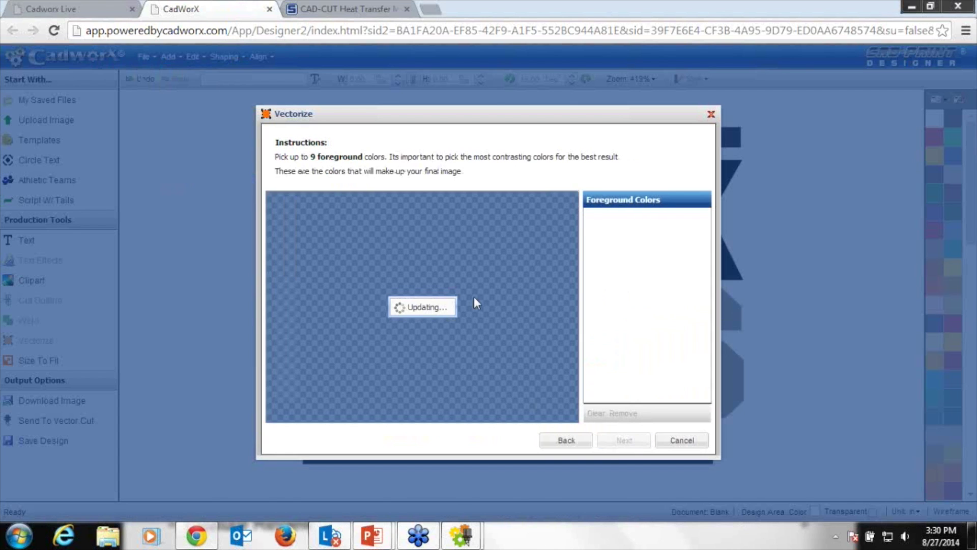
{"action": "left_click", "coordinate": [425, 286]}
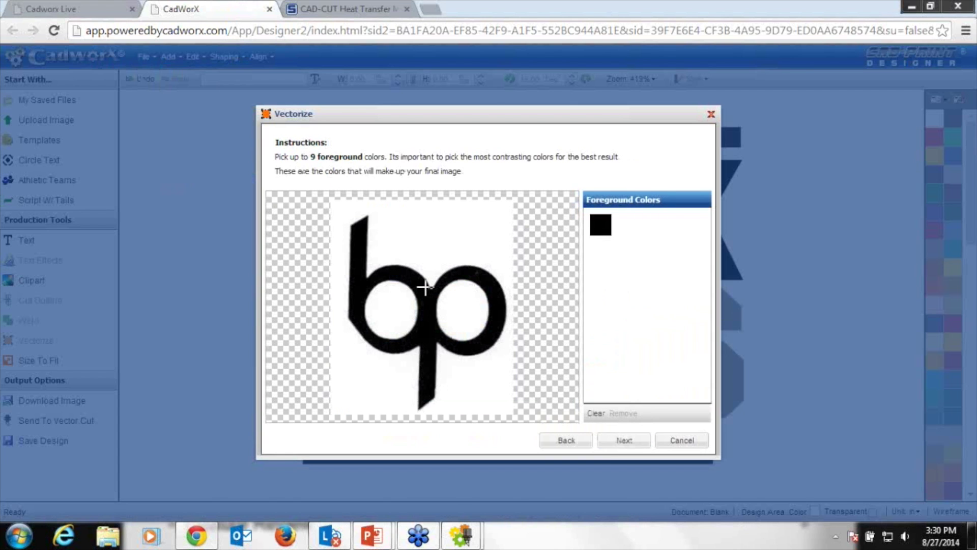
{"action": "left_click", "coordinate": [623, 440]}
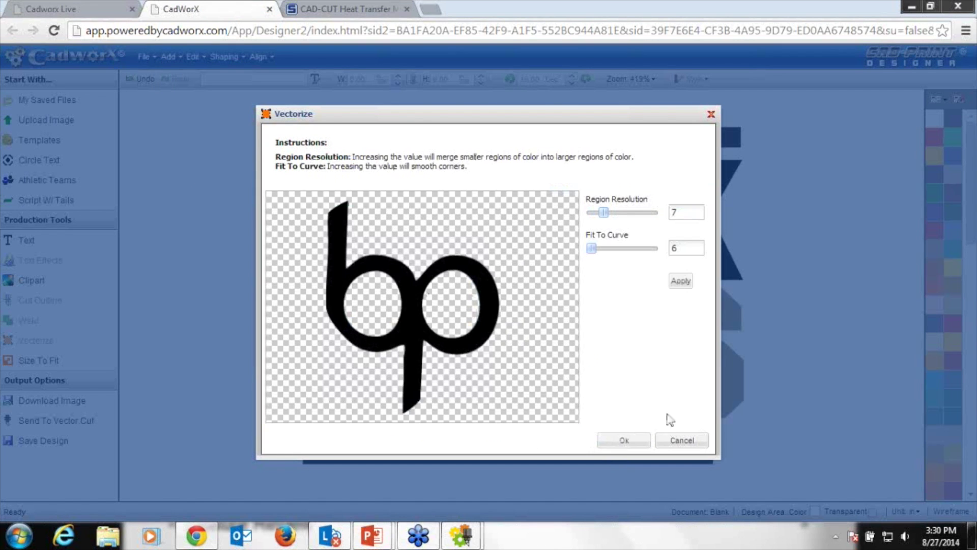
{"action": "left_click", "coordinate": [624, 440]}
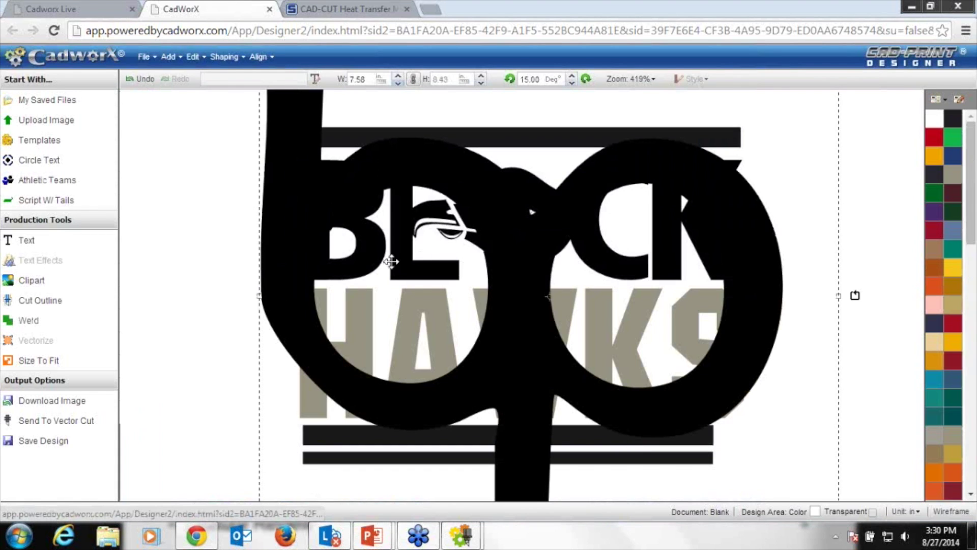
Shrink the bp logo to about 0.53 in wide and 0.59 in high and place it just past the right ends of the two bars beneath HAWKS.
{"action": "left_click", "coordinate": [353, 80]}
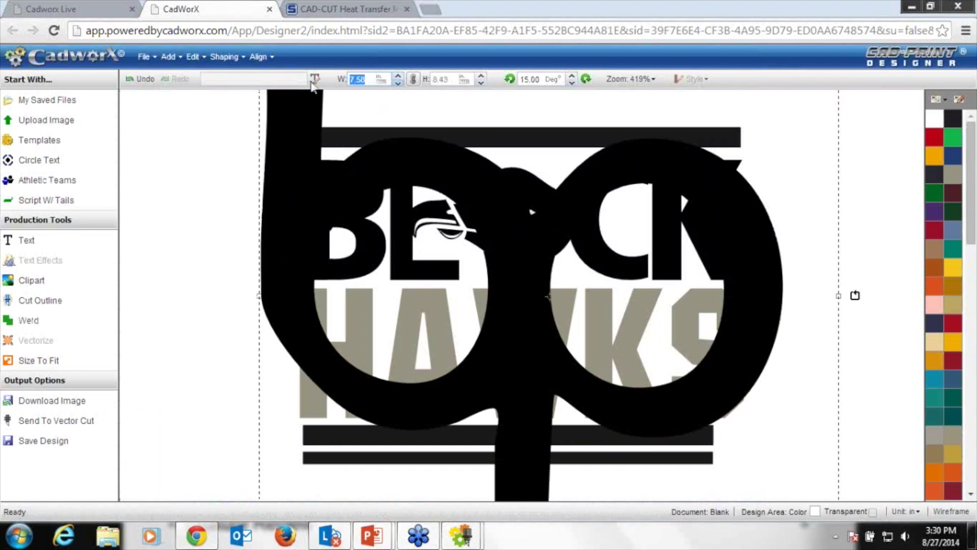
{"action": "type", "text": "4"}
{"action": "key", "text": "Return"}
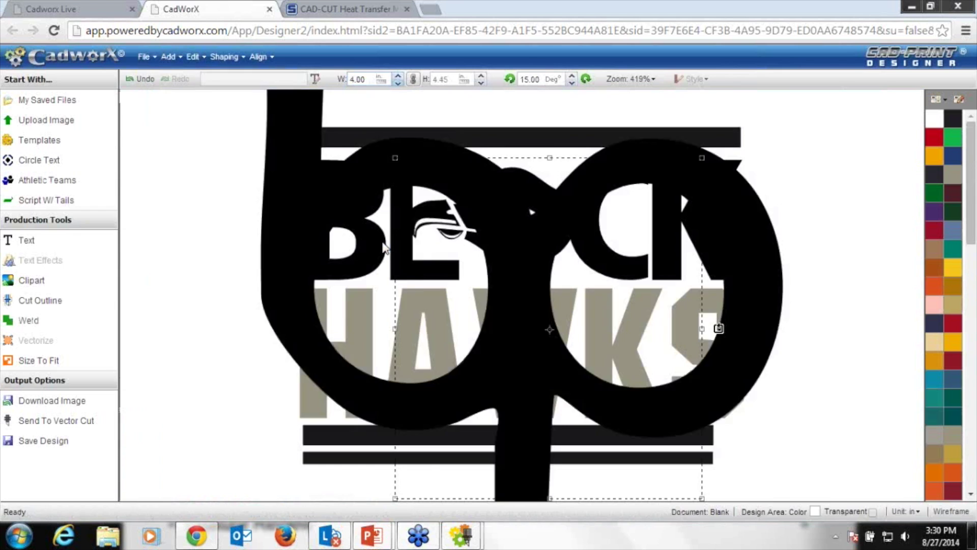
{"action": "left_click_drag", "start_coordinate": [395, 157], "coordinate": [609, 329]}
{"action": "left_click_drag", "start_coordinate": [653, 414], "coordinate": [759, 448]}
{"action": "left_click_drag", "start_coordinate": [713, 392], "coordinate": [729, 440]}
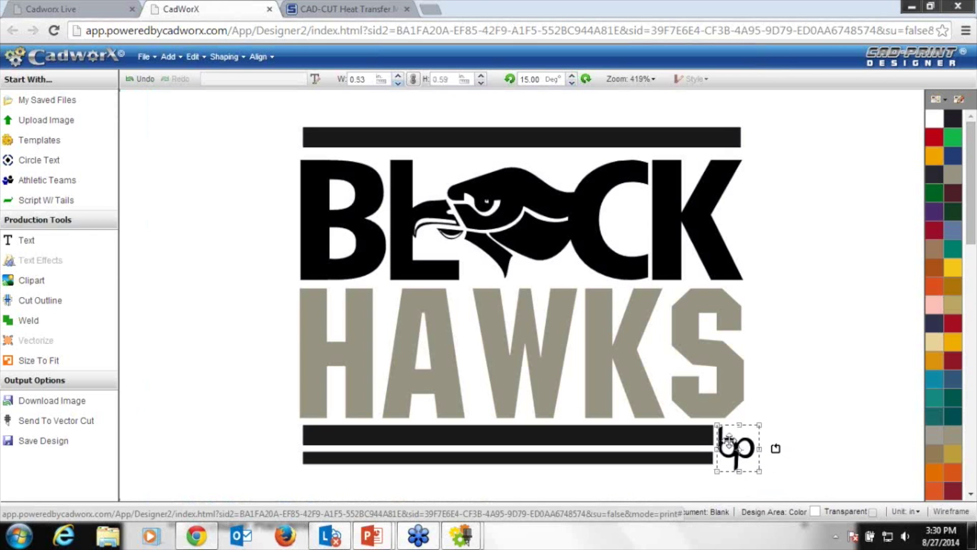
{"action": "left_click", "coordinate": [818, 409]}
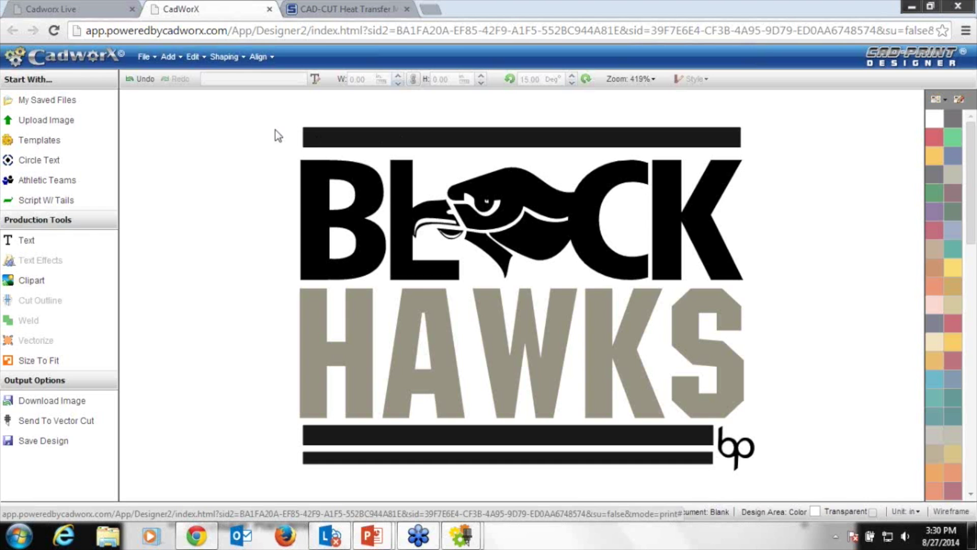
Save the design under the name bp HAWKS.
{"action": "left_click", "coordinate": [144, 56]}
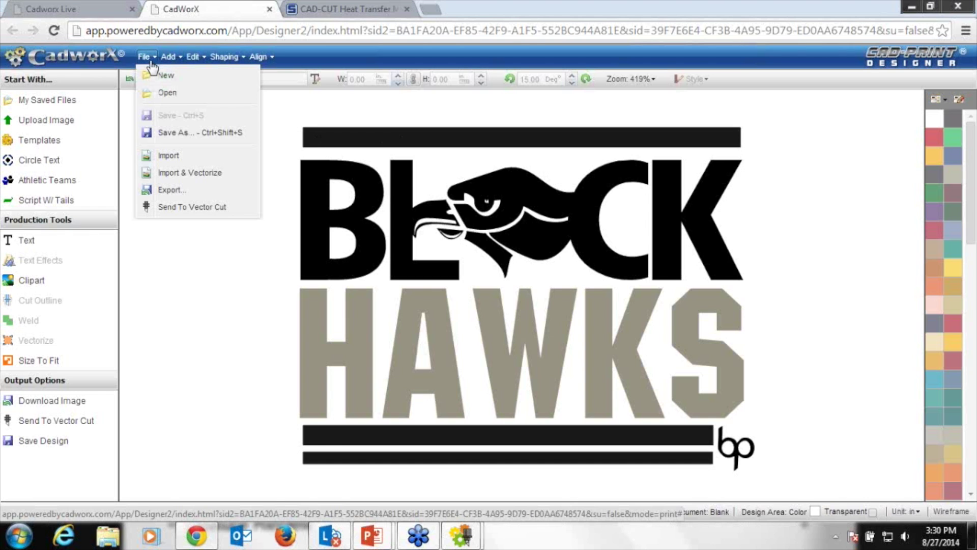
{"action": "left_click", "coordinate": [180, 134]}
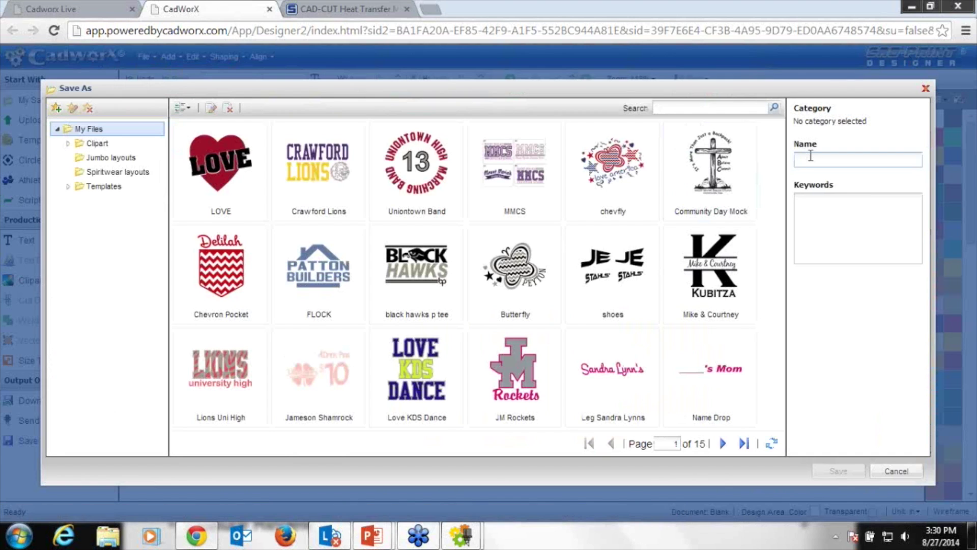
{"action": "type", "text": "bol"}
{"action": "left_click", "coordinate": [827, 466]}
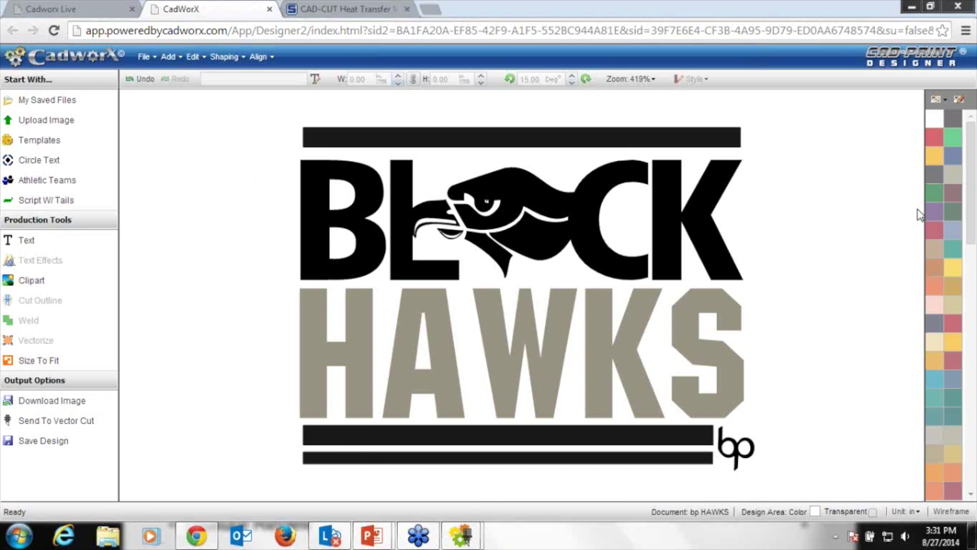
Make the design area transparent and export the design as a PNG file named bp HAWKS 1.
{"action": "left_click", "coordinate": [872, 512]}
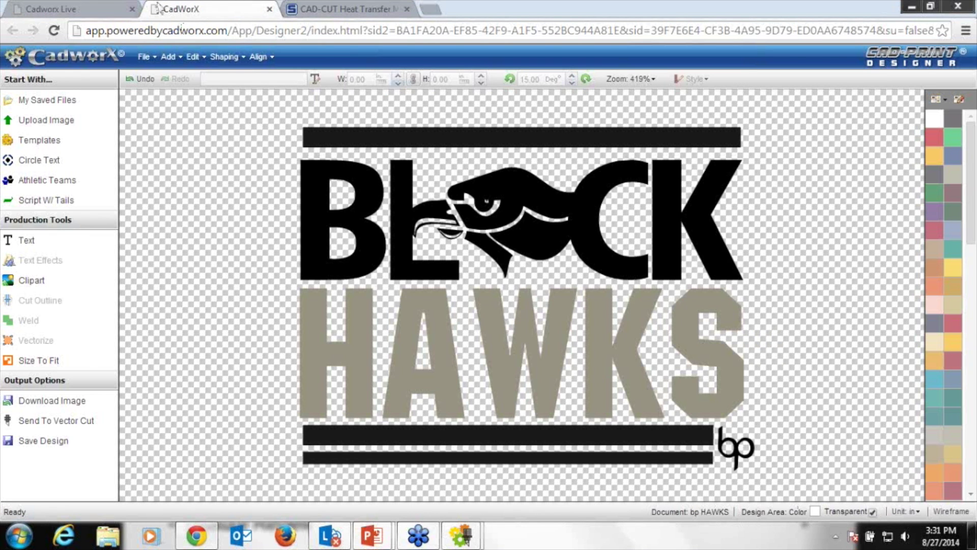
{"action": "left_click", "coordinate": [144, 57]}
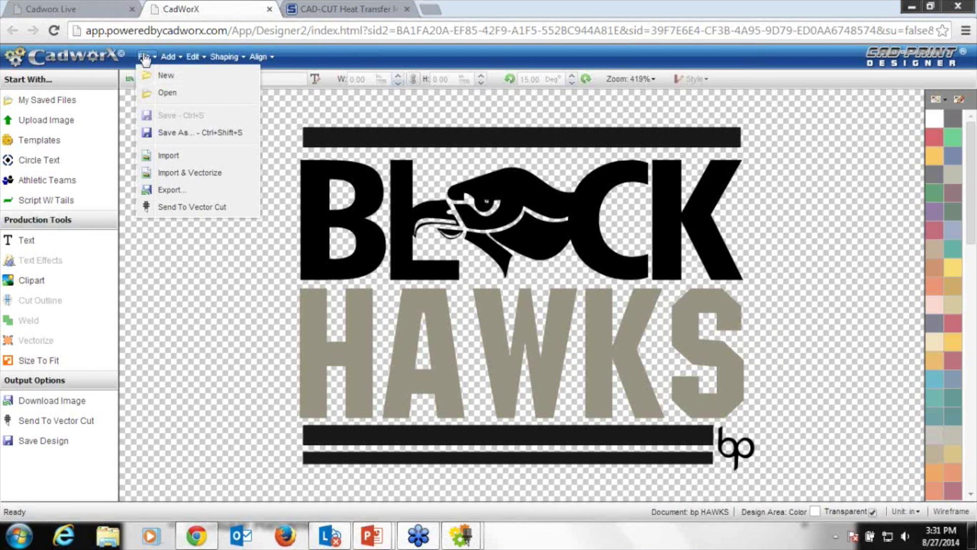
{"action": "left_click", "coordinate": [172, 189]}
{"action": "left_click", "coordinate": [424, 225]}
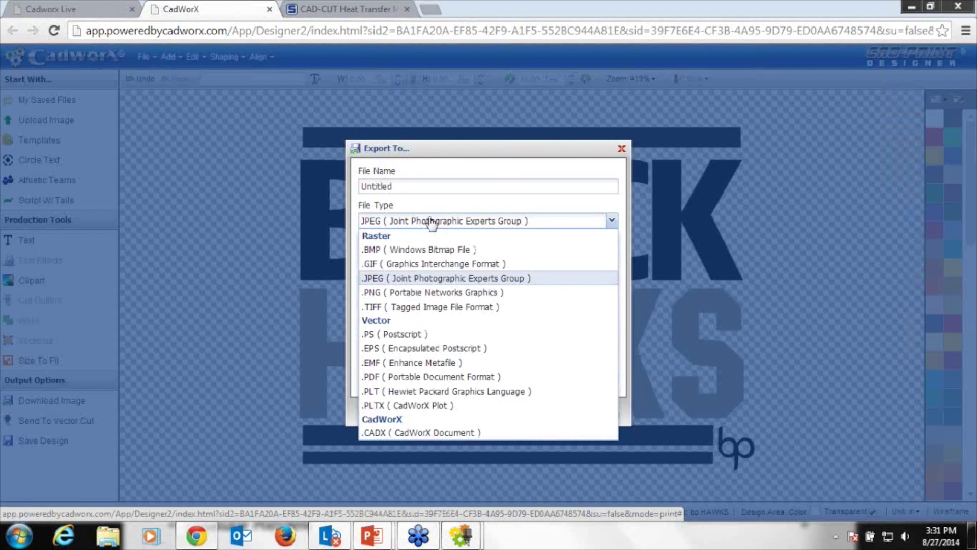
{"action": "left_click", "coordinate": [389, 291]}
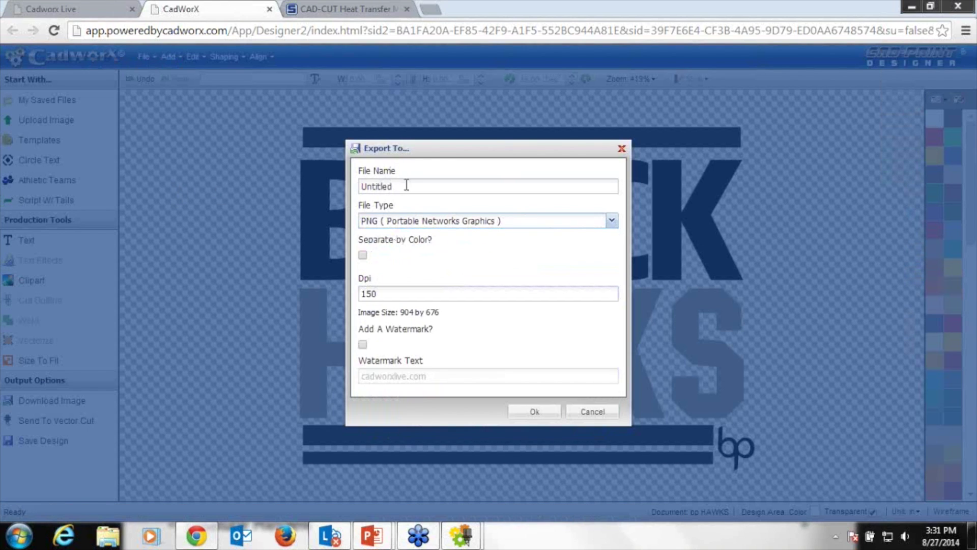
{"action": "left_click_drag", "start_coordinate": [406, 188], "coordinate": [323, 184]}
{"action": "type", "text": "bp HAWKS 1"}
{"action": "left_click", "coordinate": [531, 413]}
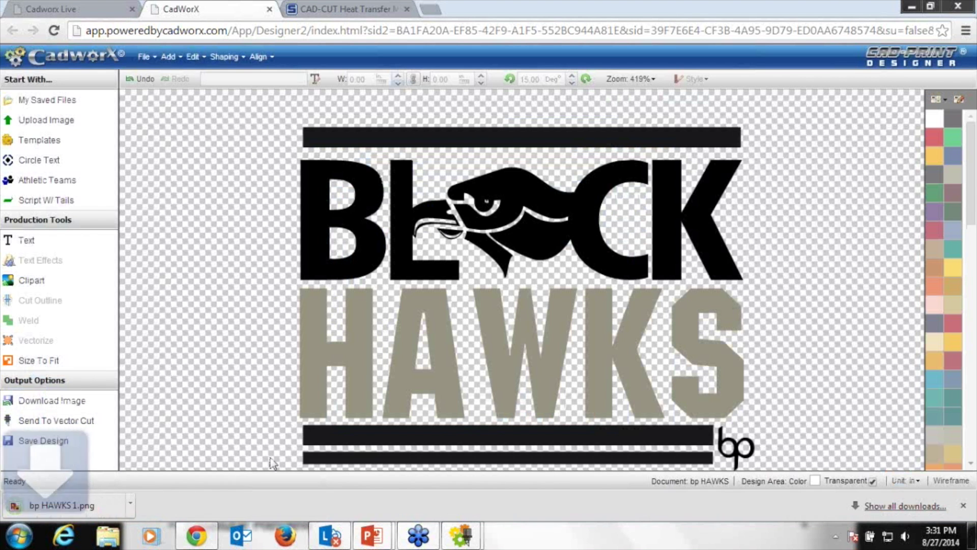
Open the downloaded bp HAWKS 1 image in the photo viewer and save a PNG copy of it to the Desktop.
{"action": "left_click", "coordinate": [71, 507]}
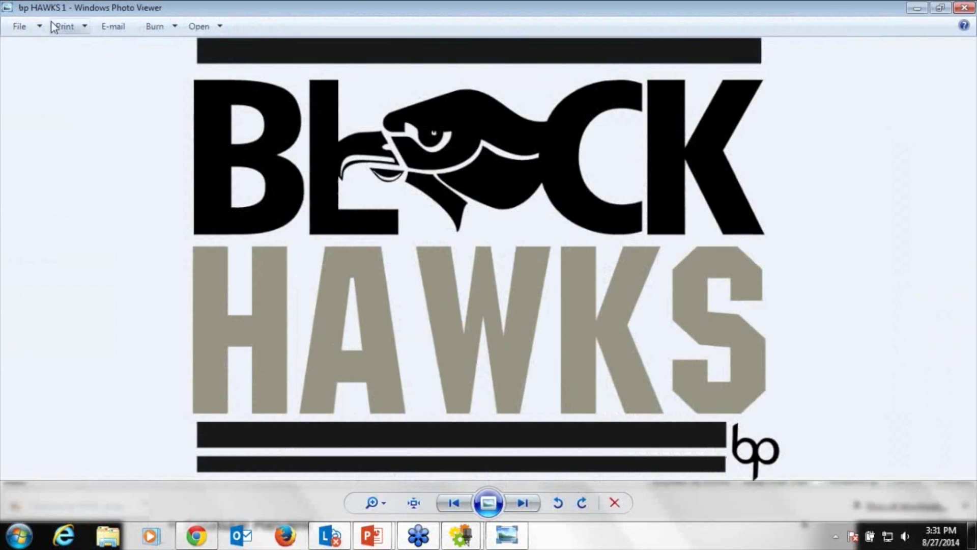
{"action": "left_click", "coordinate": [22, 30]}
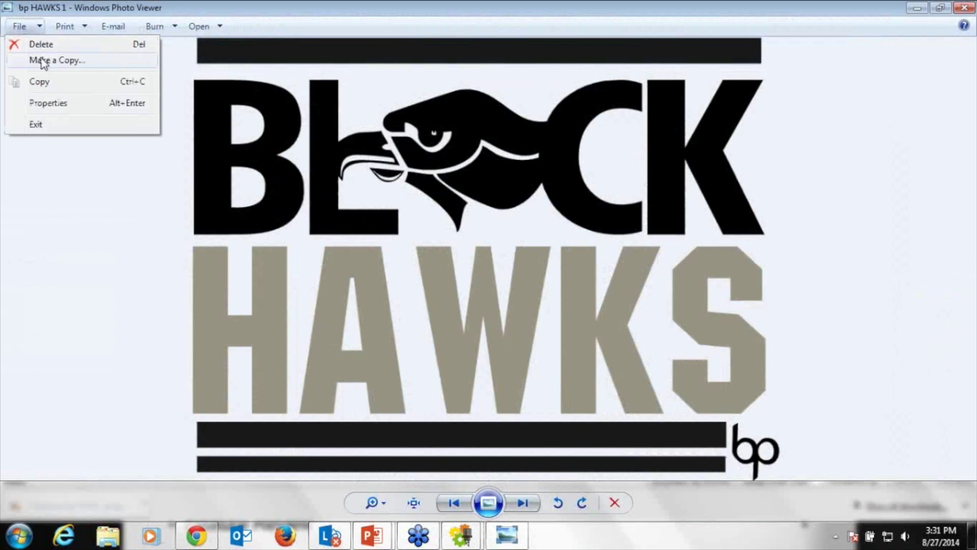
{"action": "left_click", "coordinate": [51, 60]}
{"action": "left_click", "coordinate": [66, 116]}
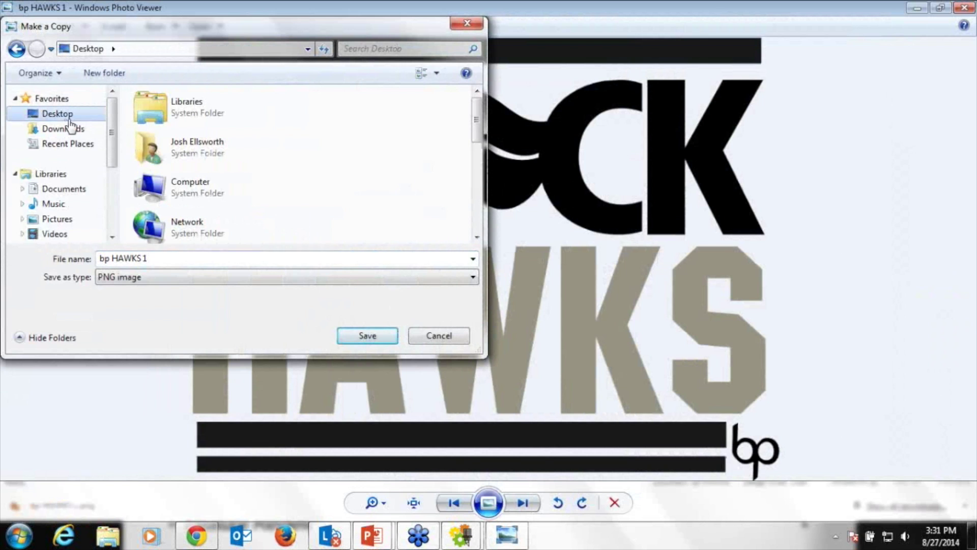
{"action": "left_click", "coordinate": [366, 337]}
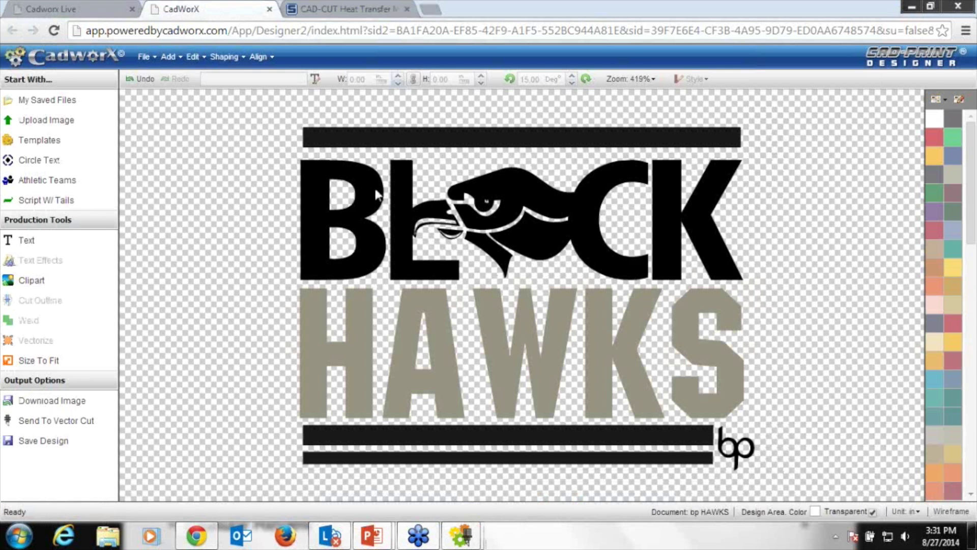
Open sanmar.com in a new browser tab and search its products for SPORT TEK.
{"action": "left_click", "coordinate": [341, 5]}
{"action": "left_click", "coordinate": [326, 29]}
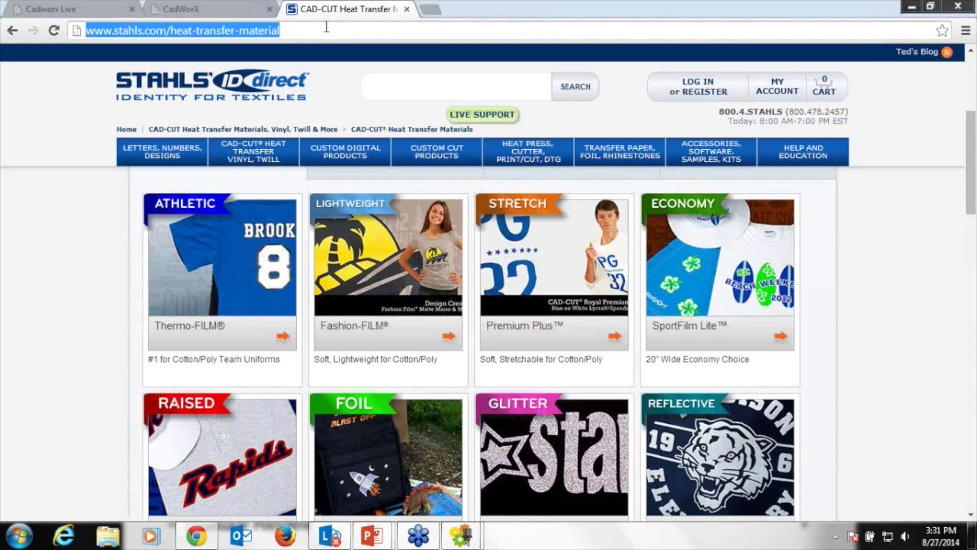
{"action": "left_click", "coordinate": [432, 11]}
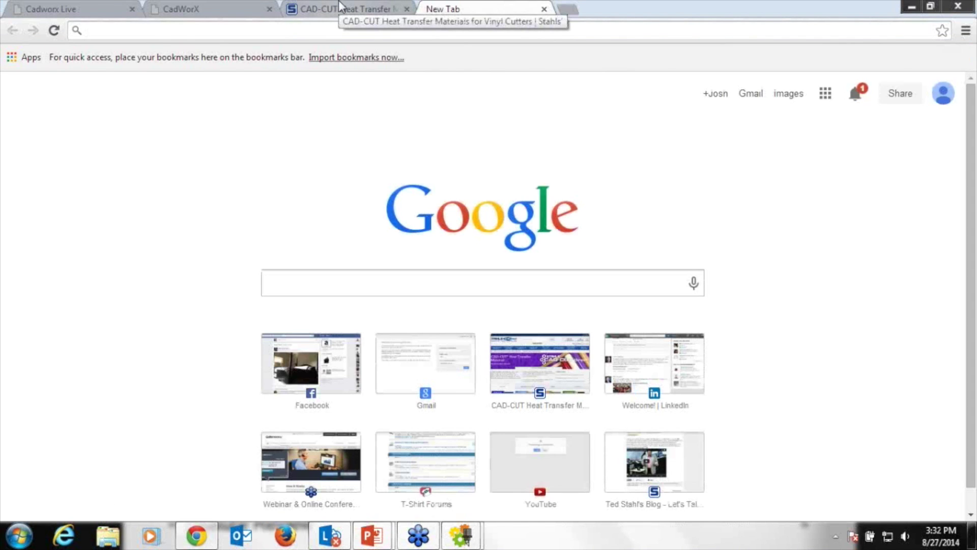
{"action": "type", "text": "SANmar.com"}
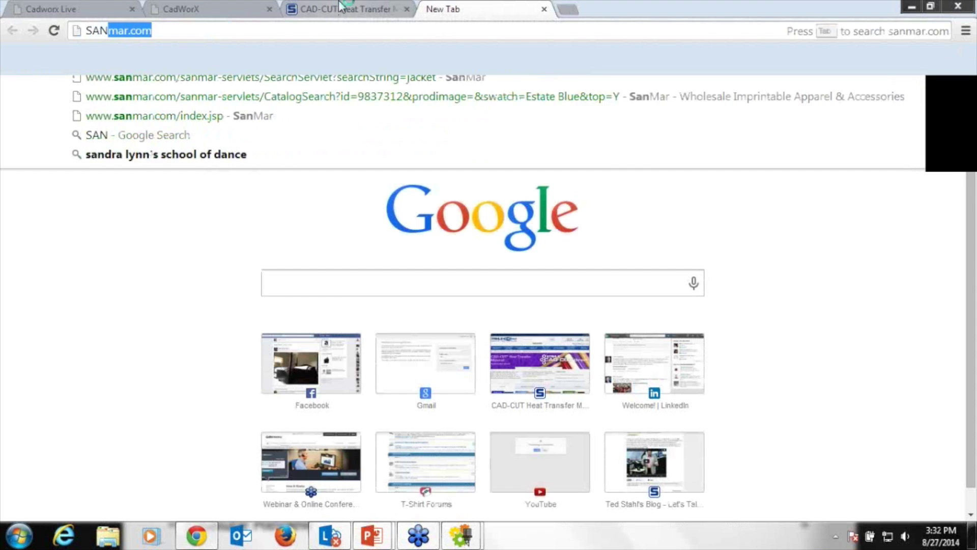
{"action": "key", "text": "Return"}
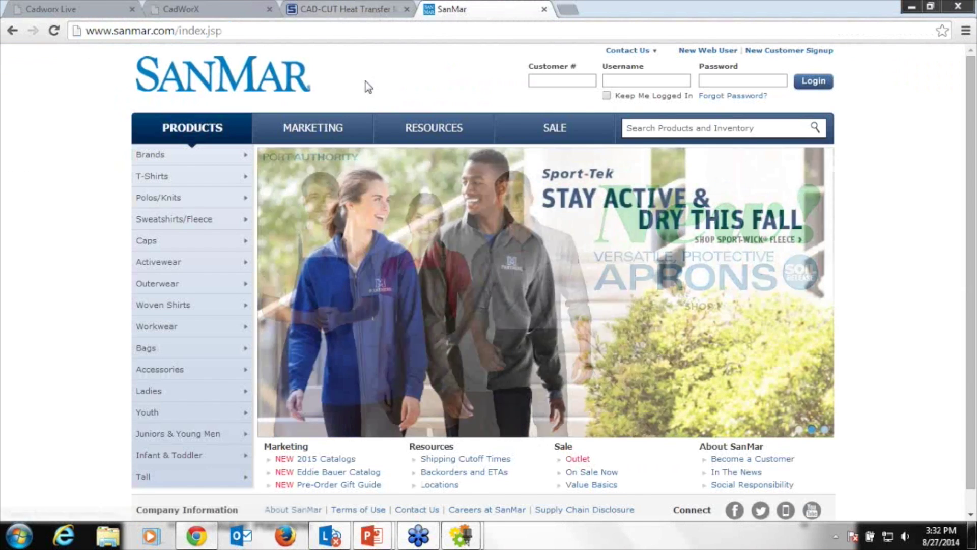
{"action": "left_click", "coordinate": [657, 130]}
{"action": "type", "text": "SPORT"}
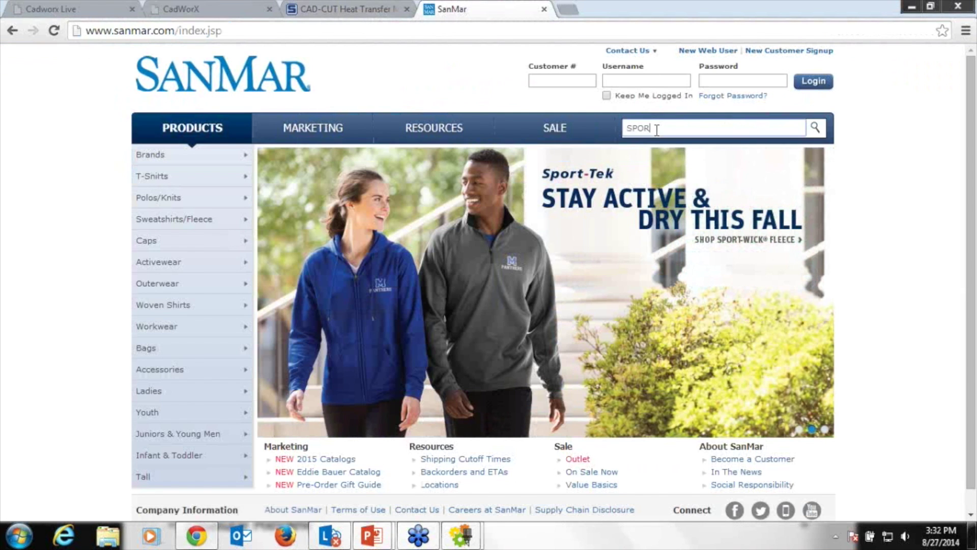
{"action": "type", "text": " TEK"}
{"action": "key", "text": "Return"}
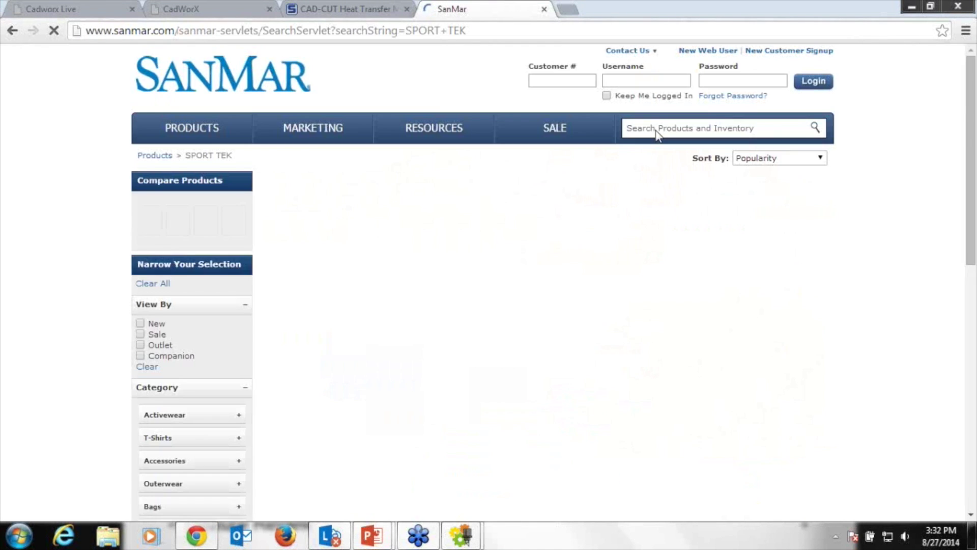
Open the Sport-Tek Youth Long Sleeve Competitor Tee YST350LS and bring up its logo upload options.
{"action": "mouse_move", "coordinate": [296, 485]}
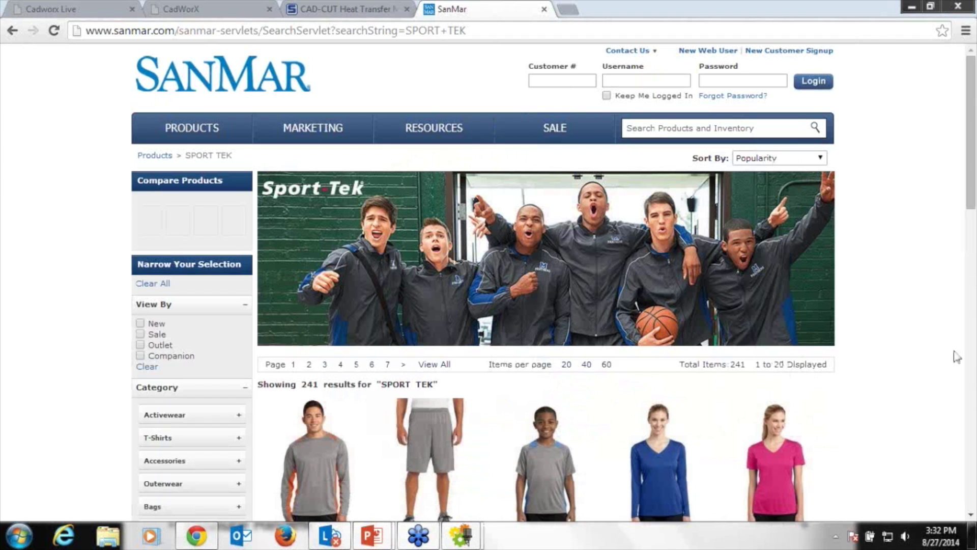
{"action": "scroll", "coordinate": [970, 515], "scroll_direction": "down", "scroll_amount": 7}
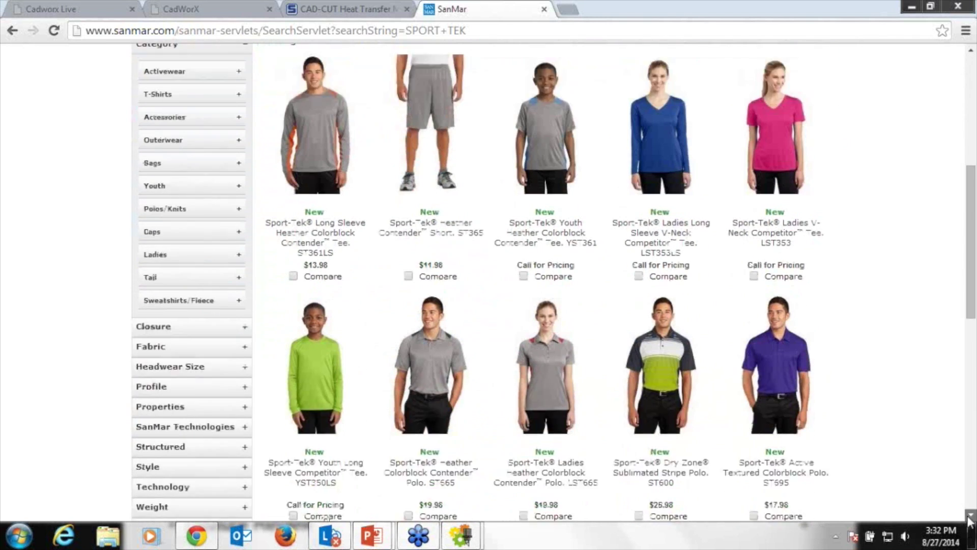
{"action": "left_click", "coordinate": [313, 350]}
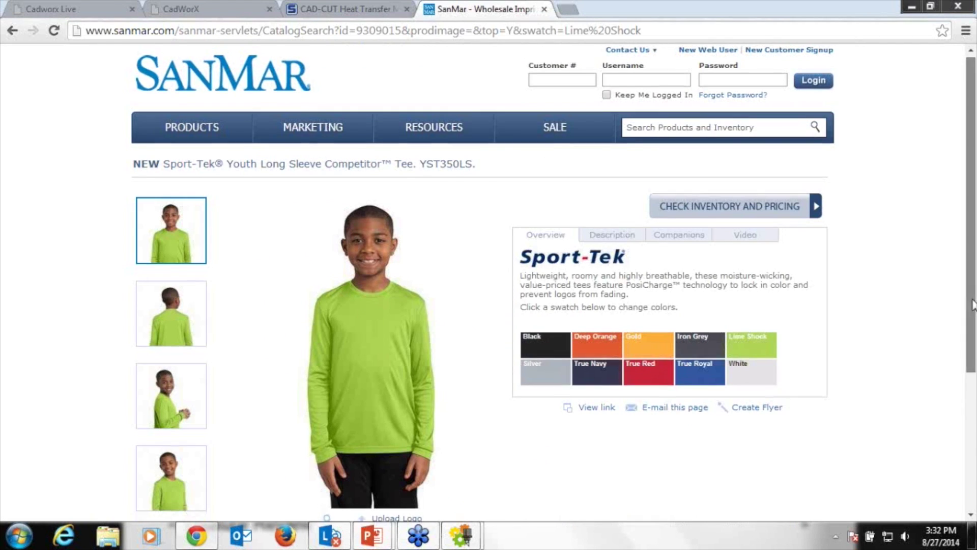
{"action": "scroll", "coordinate": [959, 370], "scroll_direction": "down", "scroll_amount": 2}
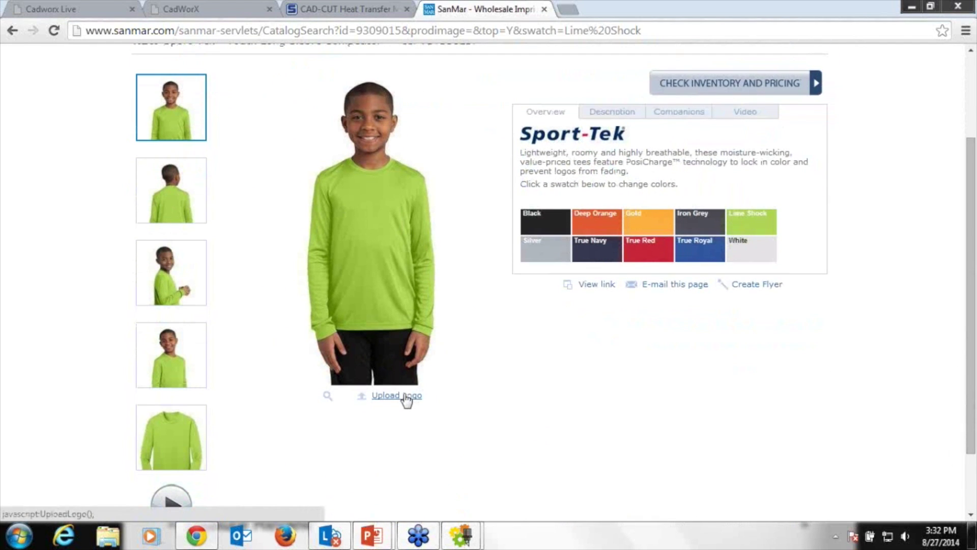
{"action": "left_click", "coordinate": [402, 396]}
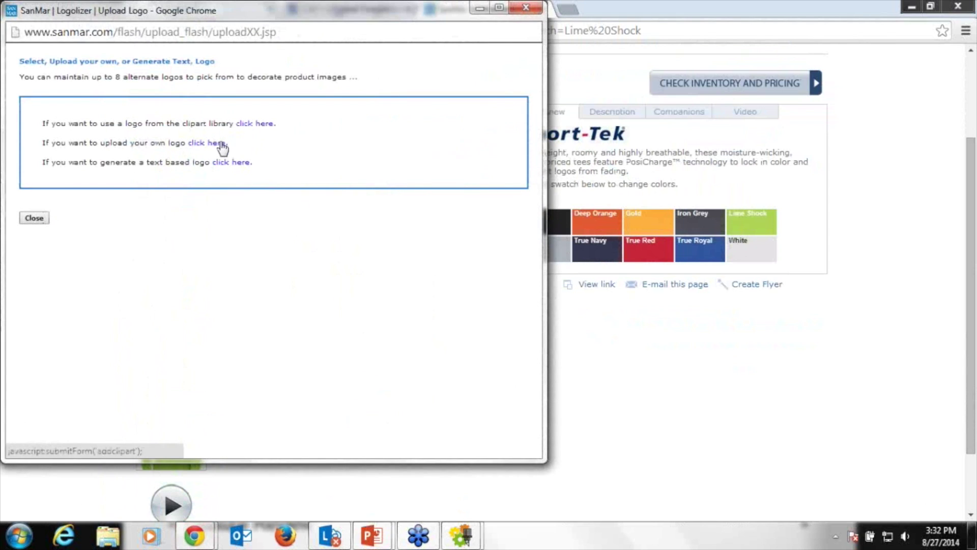
Upload the bp HAWKS 1 image from the Desktop as a custom logo without removing any pixels, and close the upload window.
{"action": "left_click", "coordinate": [196, 144]}
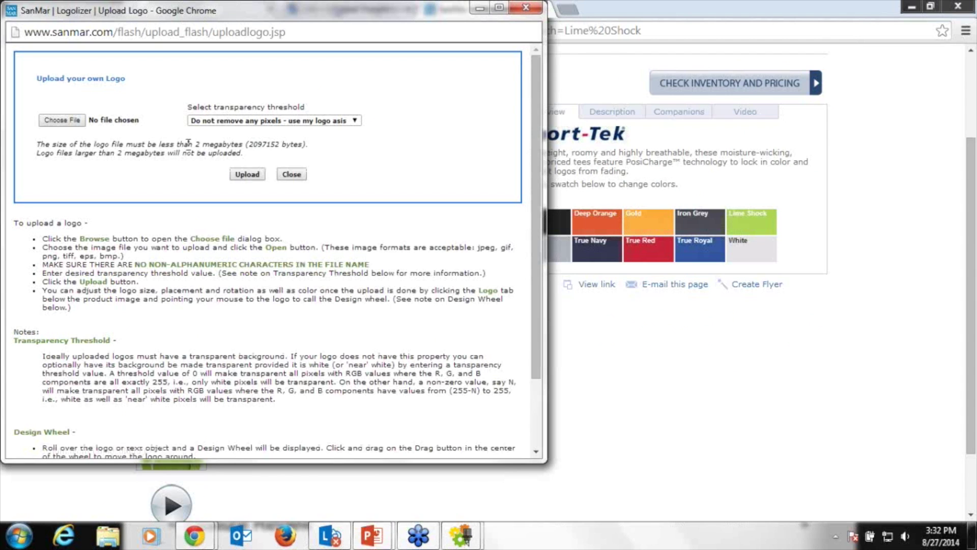
{"action": "left_click", "coordinate": [79, 122]}
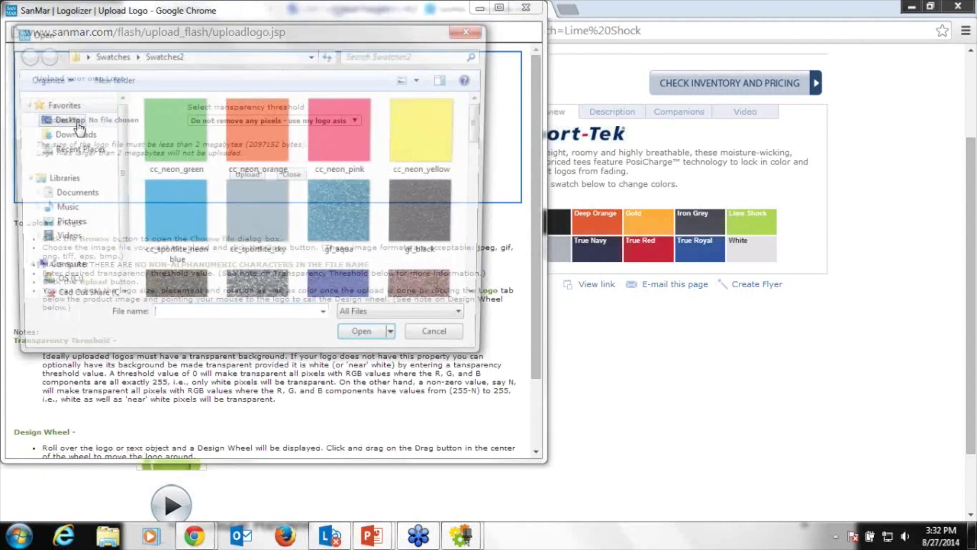
{"action": "left_click", "coordinate": [57, 119]}
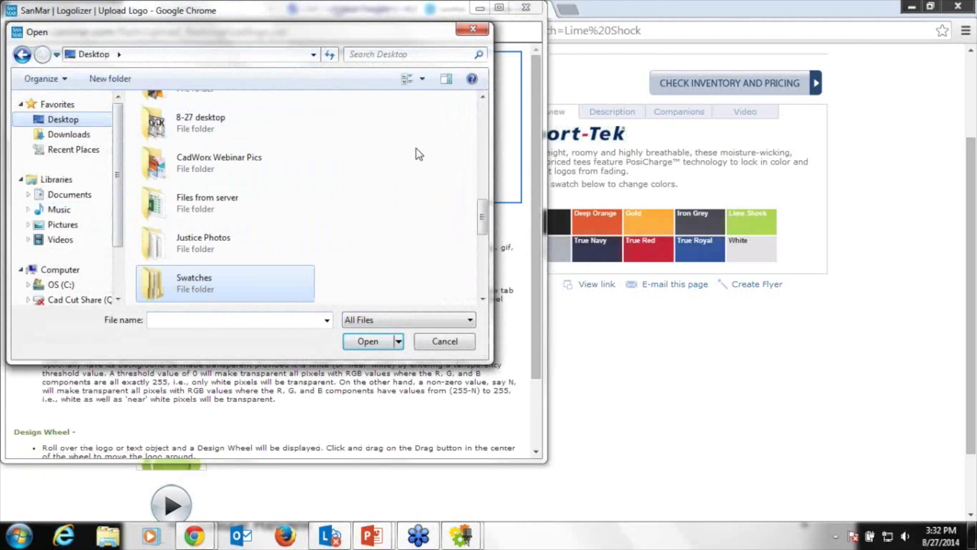
{"action": "left_click_drag", "start_coordinate": [481, 216], "coordinate": [482, 256]}
{"action": "double_click", "coordinate": [160, 153]}
{"action": "left_click", "coordinate": [250, 175]}
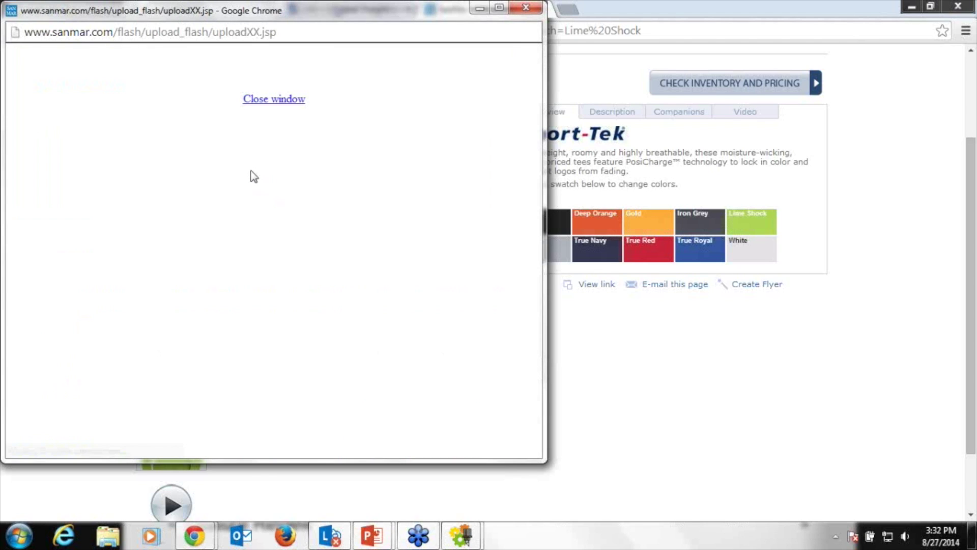
{"action": "left_click", "coordinate": [285, 99]}
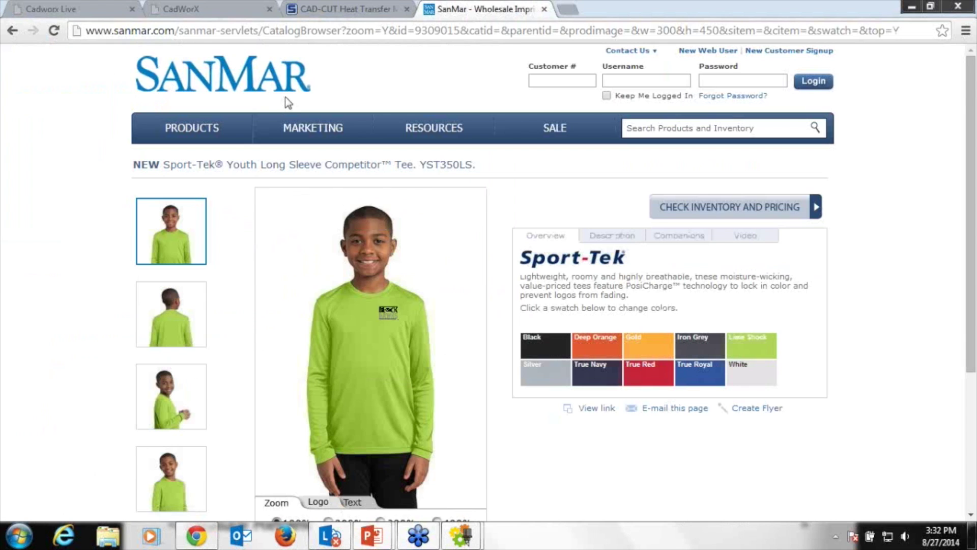
Enlarge the uploaded Black Hawks logo and center it across the chest of the Lime Shock tee.
{"action": "left_click", "coordinate": [395, 320]}
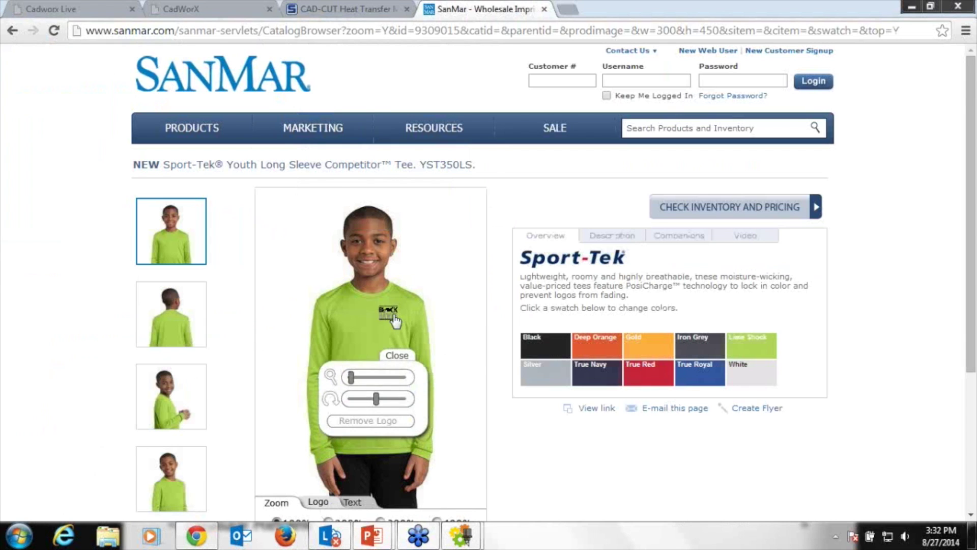
{"action": "left_click_drag", "start_coordinate": [353, 374], "coordinate": [355, 376]}
{"action": "left_click_drag", "start_coordinate": [386, 324], "coordinate": [370, 349]}
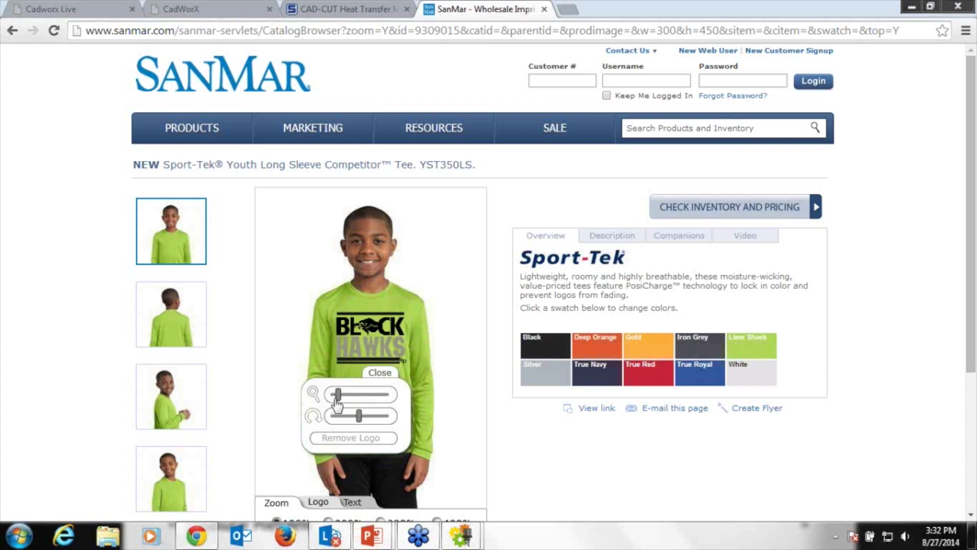
{"action": "left_click_drag", "start_coordinate": [339, 395], "coordinate": [337, 396]}
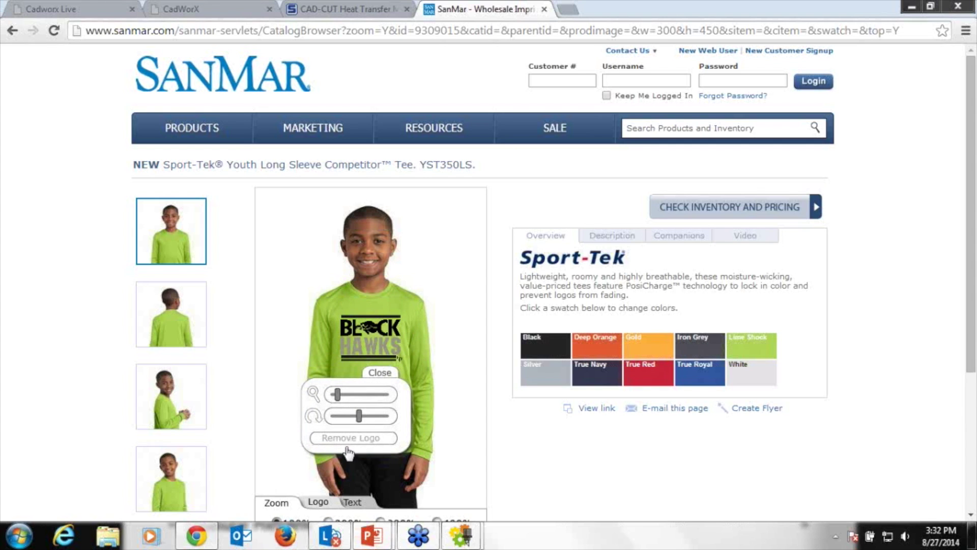
{"action": "left_click", "coordinate": [380, 373]}
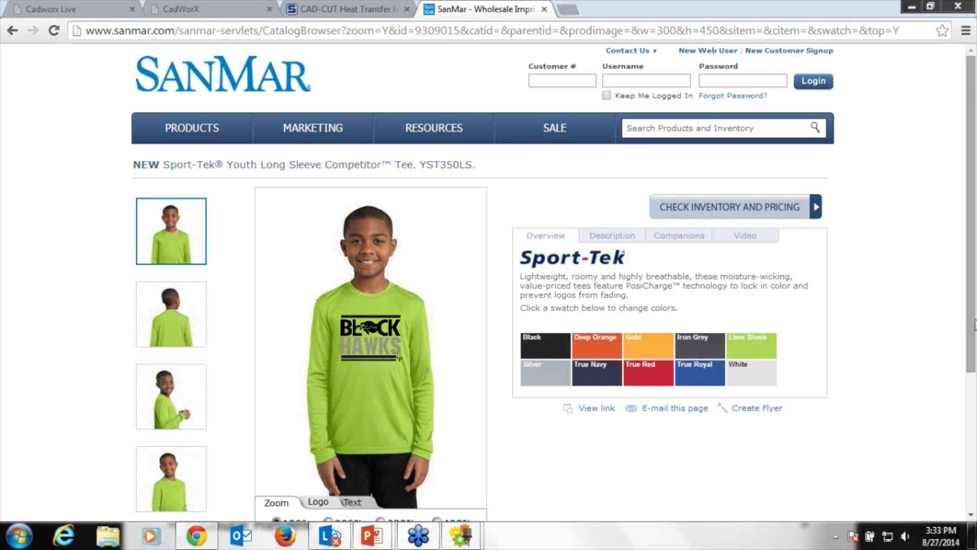
Capture the tee mockup with the Black Hawks logo as a rectangular snip using the Snipping Tool.
{"action": "left_click_drag", "start_coordinate": [972, 325], "coordinate": [959, 448]}
{"action": "scroll", "coordinate": [955, 438], "scroll_direction": "down", "scroll_amount": 1}
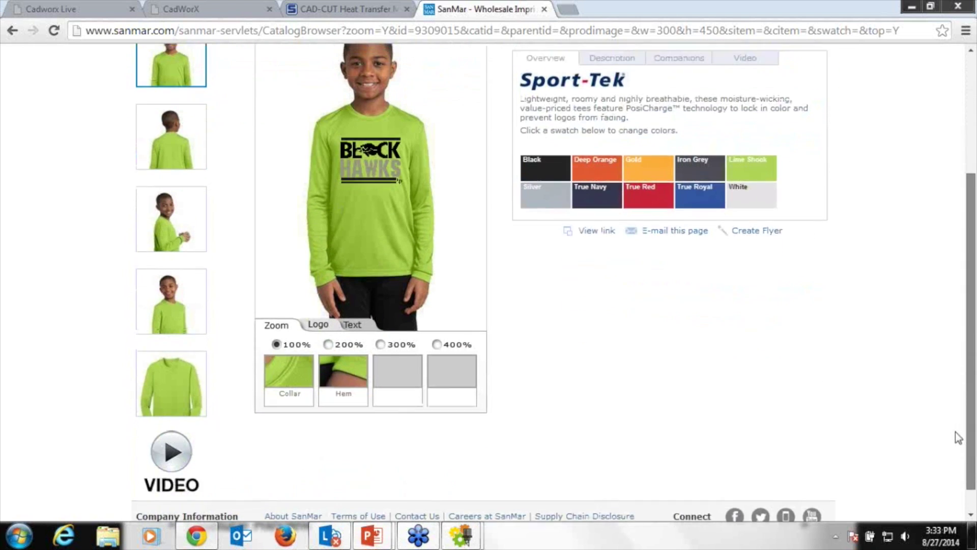
{"action": "scroll", "coordinate": [937, 326], "scroll_direction": "up", "scroll_amount": 4}
{"action": "scroll", "coordinate": [934, 341], "scroll_direction": "down", "scroll_amount": 1}
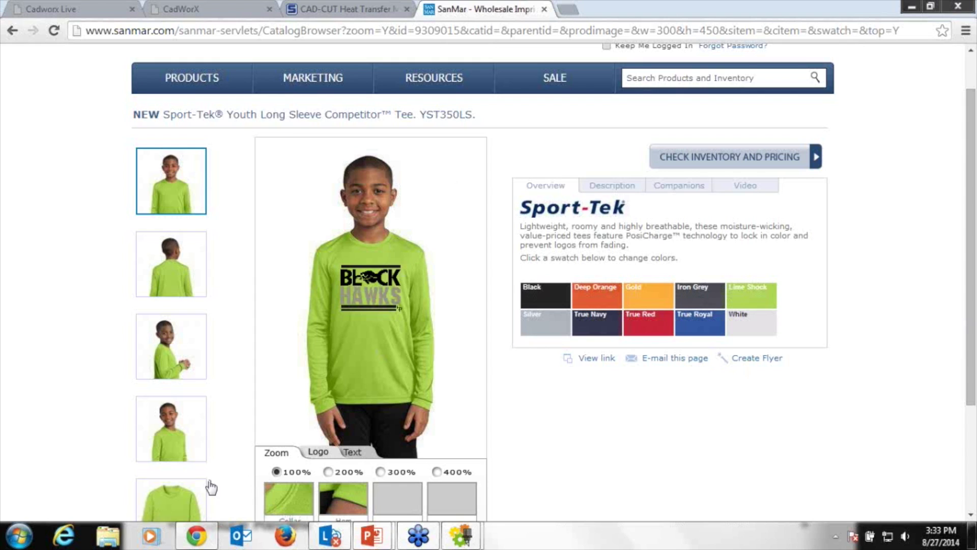
{"action": "left_click", "coordinate": [30, 538]}
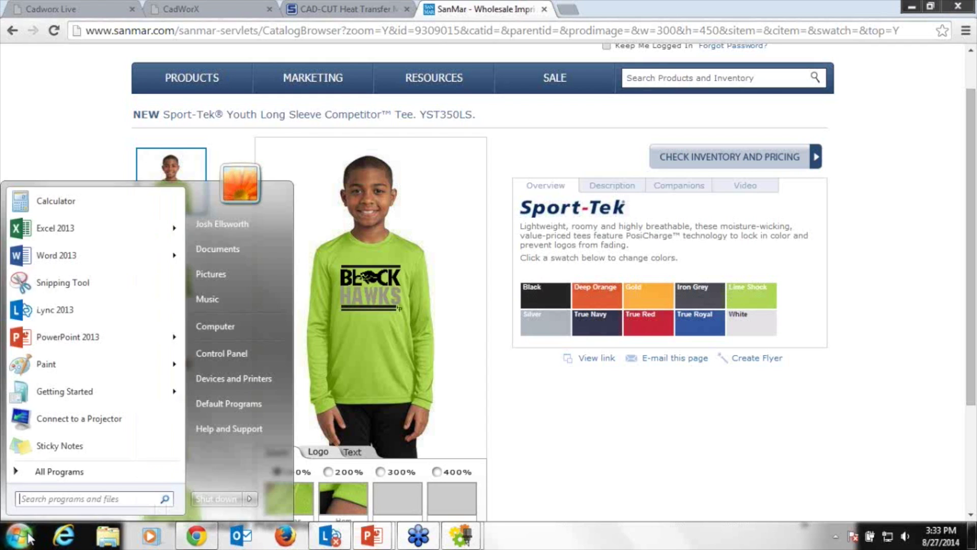
{"action": "type", "text": "SNIP"}
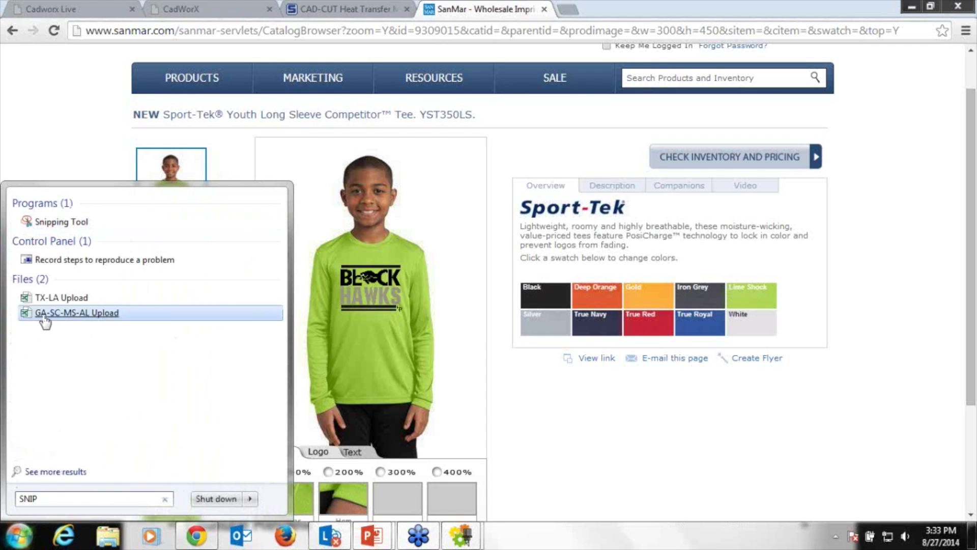
{"action": "left_click", "coordinate": [61, 222]}
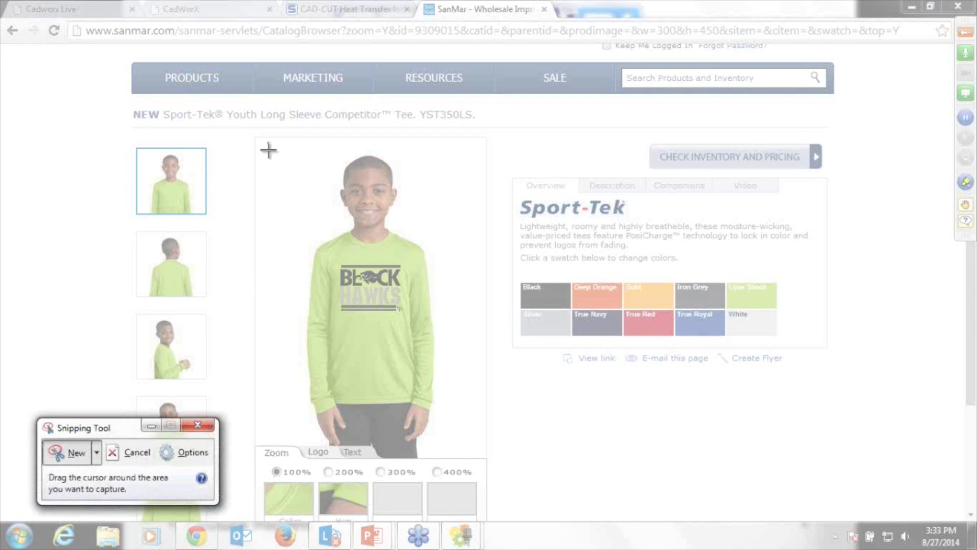
{"action": "left_click_drag", "start_coordinate": [268, 150], "coordinate": [476, 447]}
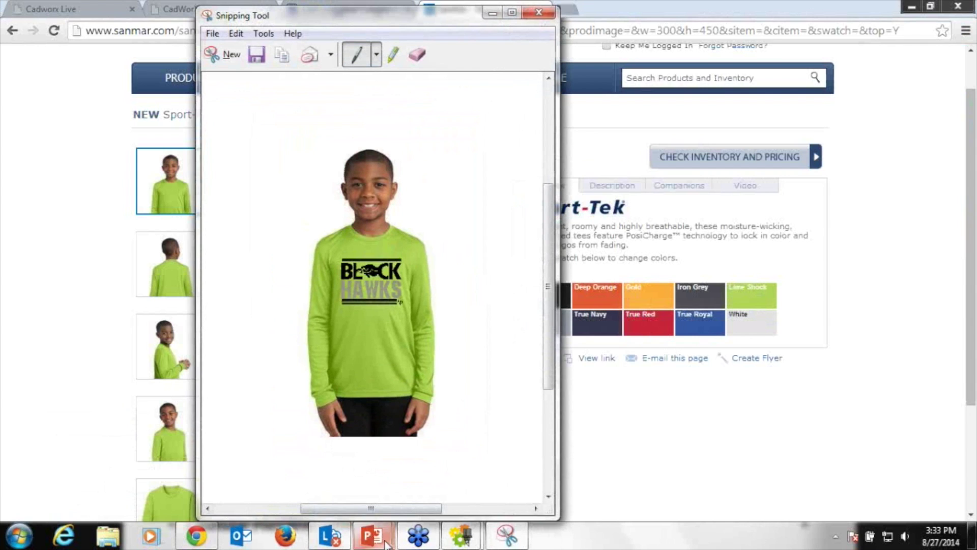
Switch to the CADWORX Presentation in PowerPoint, paste the tee snip onto slide 2 and place it over the blue shirt photo.
{"action": "mouse_move", "coordinate": [372, 542]}
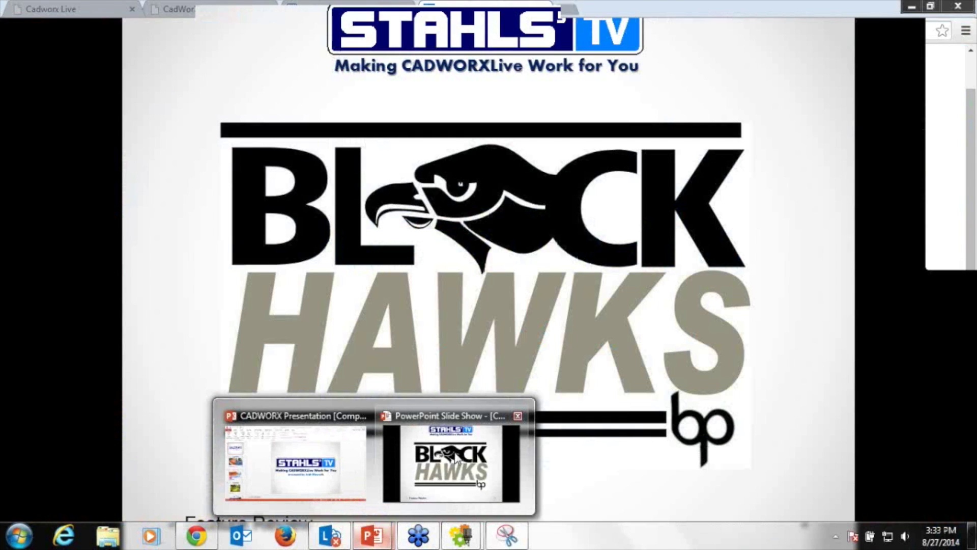
{"action": "left_click", "coordinate": [457, 459]}
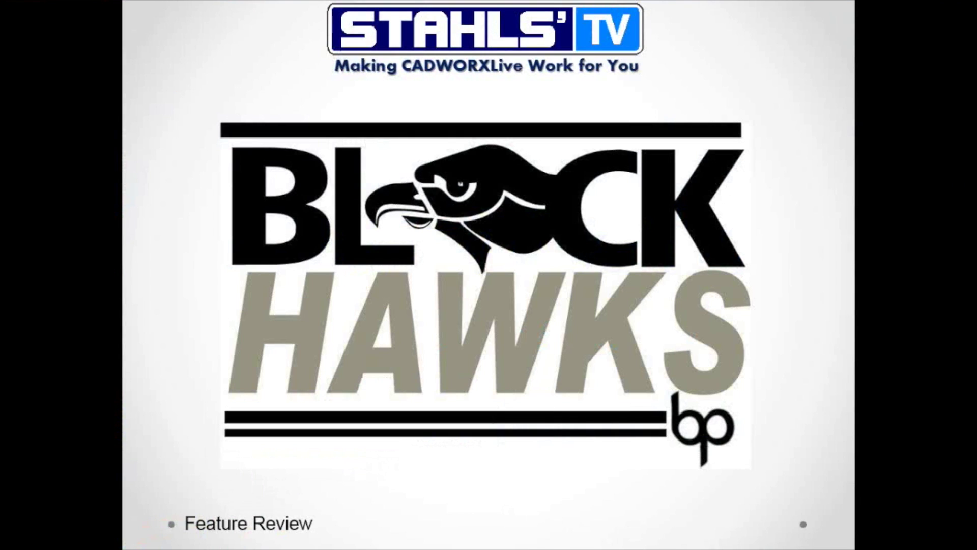
{"action": "key", "text": "super"}
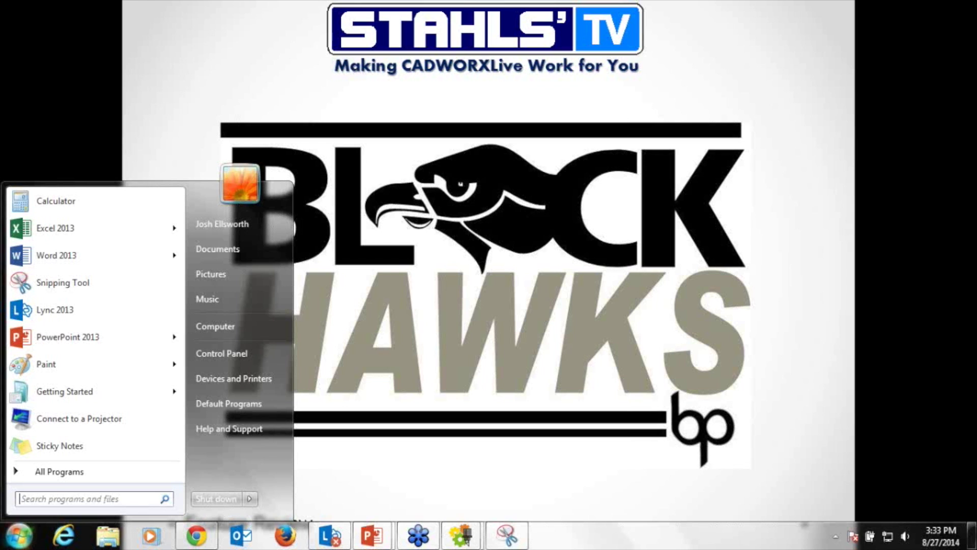
{"action": "left_click", "coordinate": [372, 536]}
{"action": "left_click", "coordinate": [428, 458]}
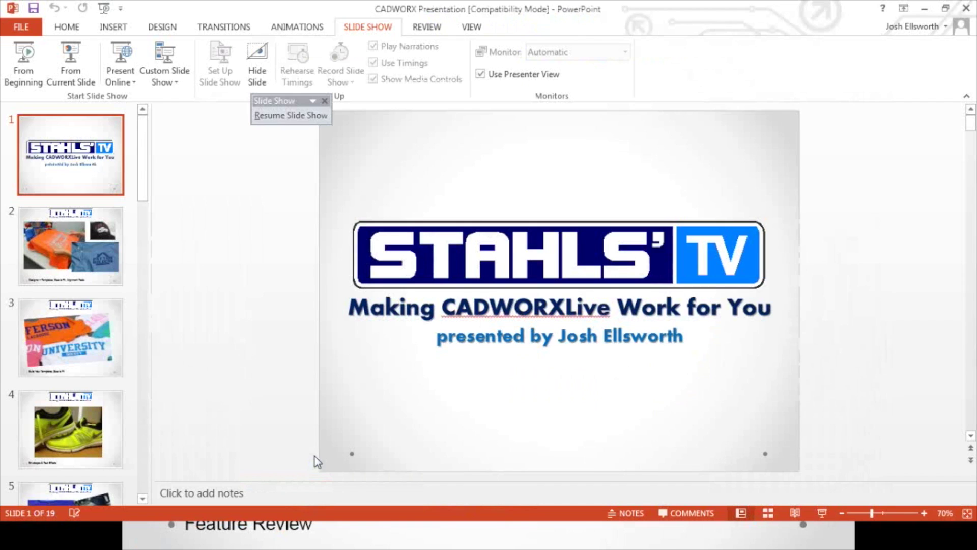
{"action": "left_click", "coordinate": [71, 246]}
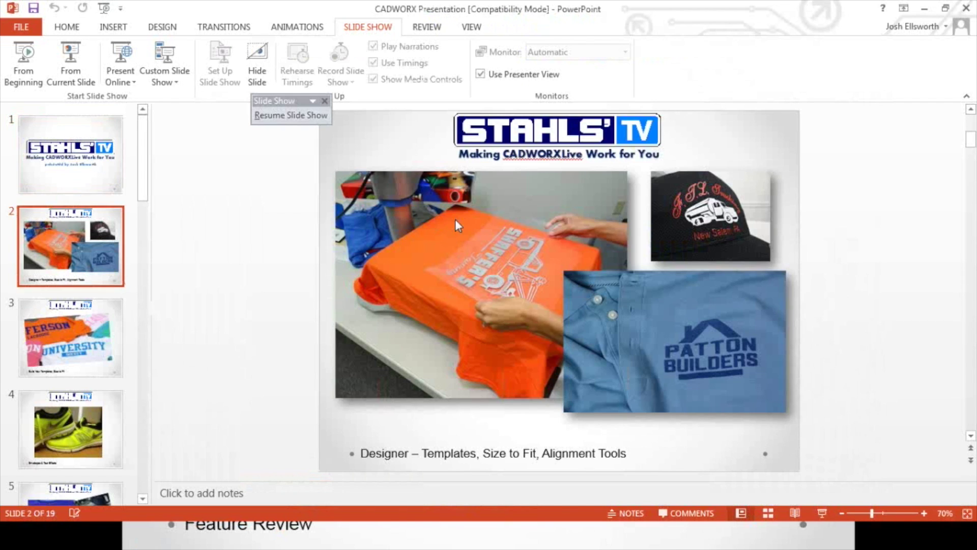
{"action": "key", "text": "ctrl+v"}
{"action": "left_click_drag", "start_coordinate": [571, 285], "coordinate": [701, 325]}
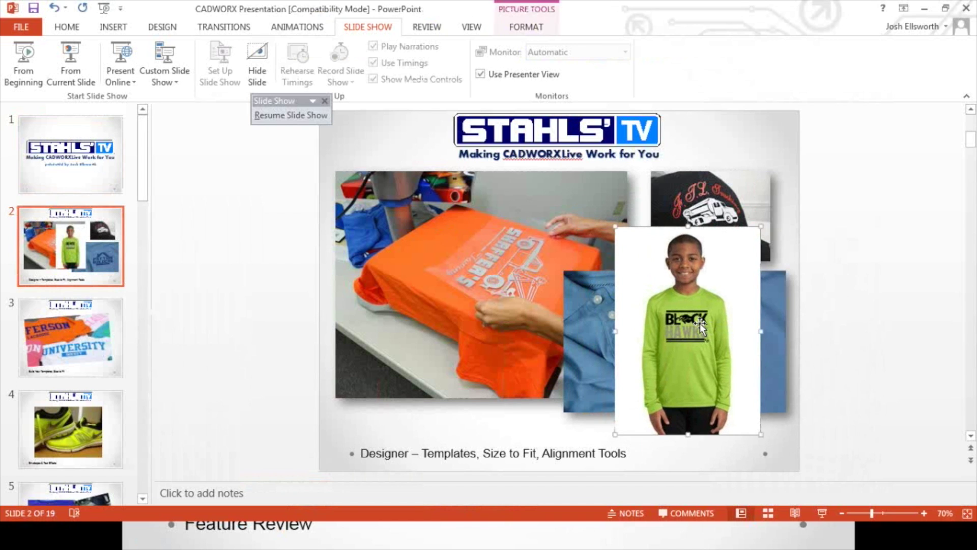
{"action": "left_click", "coordinate": [272, 337]}
Return to the running slide show at the Feature Review slide with the Black Hawks logo.
{"action": "key", "text": "super"}
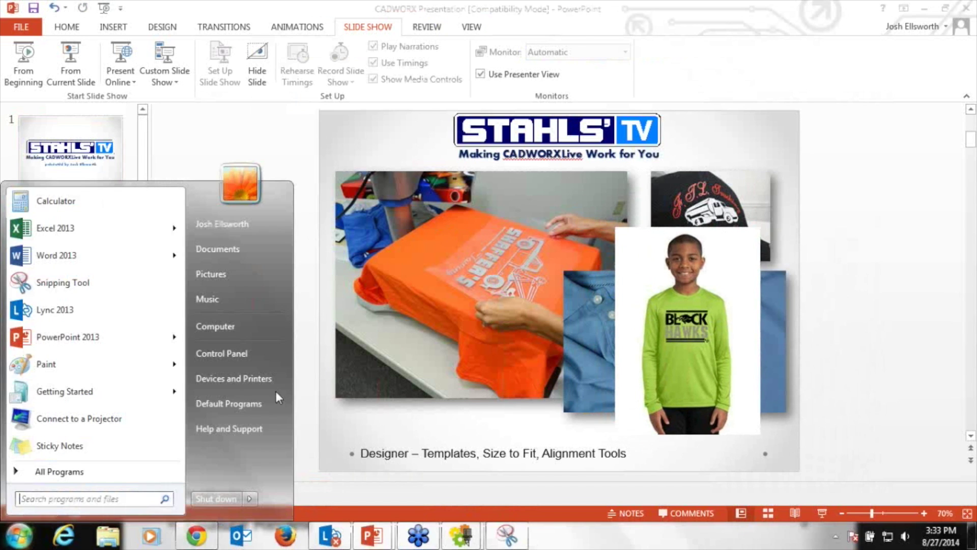
{"action": "left_click", "coordinate": [371, 536]}
{"action": "left_click", "coordinate": [382, 496]}
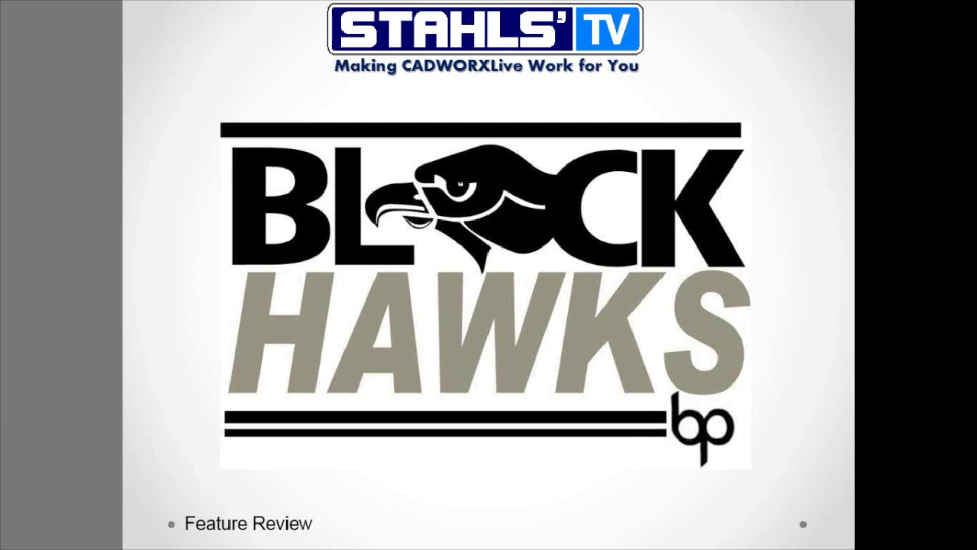
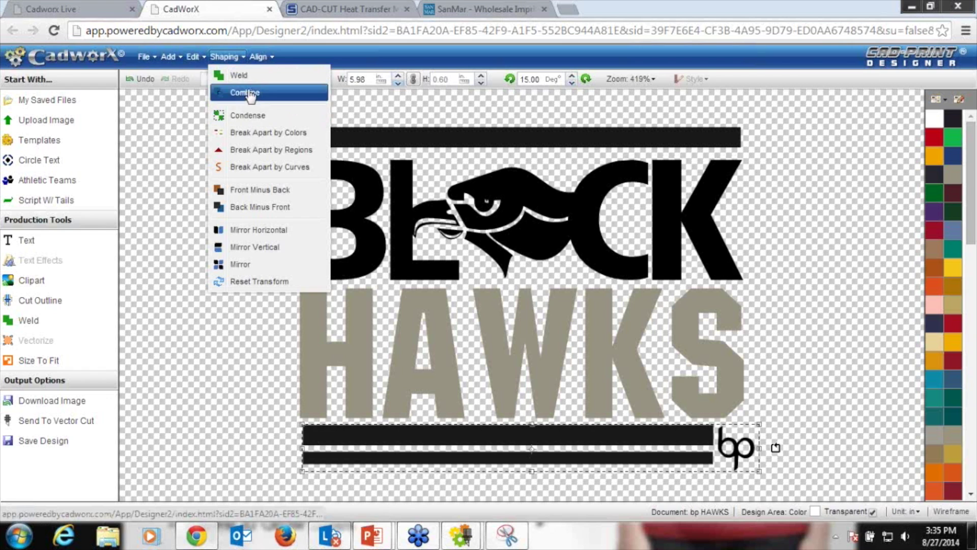
In CadWorX, condense the two lower bars with the bp mark, and condense the entire logo artwork as well.
{"action": "left_click", "coordinate": [247, 114]}
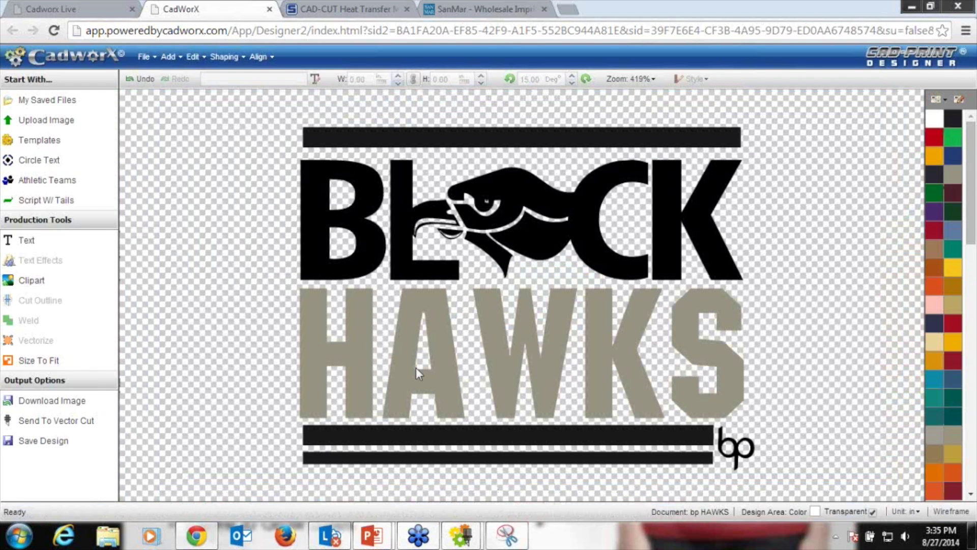
{"action": "left_click", "coordinate": [415, 435]}
{"action": "left_click", "coordinate": [393, 239]}
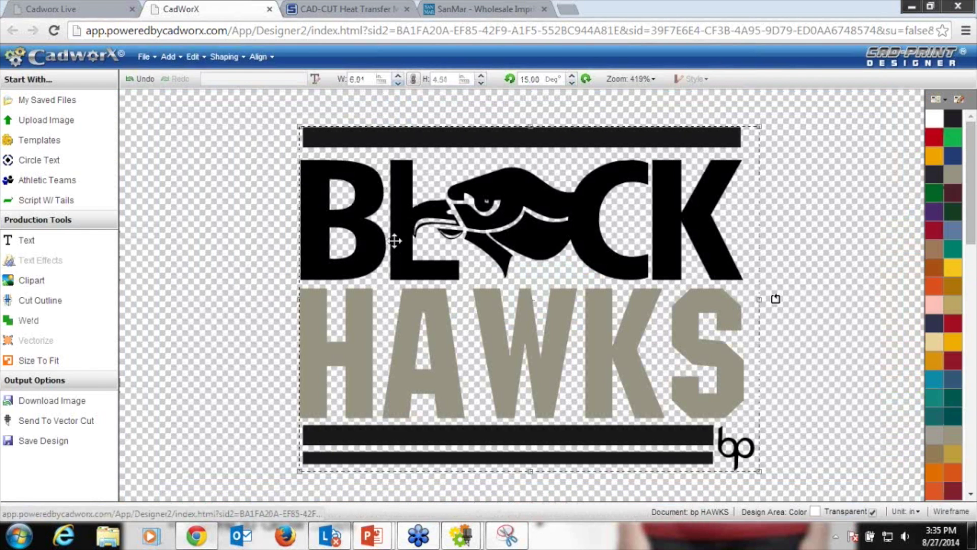
{"action": "left_click", "coordinate": [224, 57]}
{"action": "left_click", "coordinate": [255, 114]}
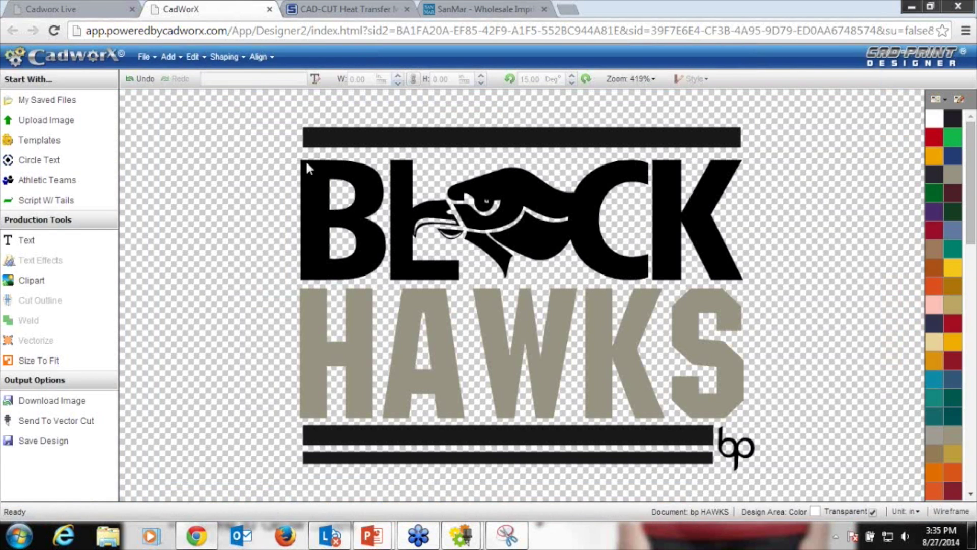
Open the solid fill options of the condensed black logo shape and browse the Stahls' Digital color palette.
{"action": "left_click", "coordinate": [318, 183]}
{"action": "double_click", "coordinate": [318, 183]}
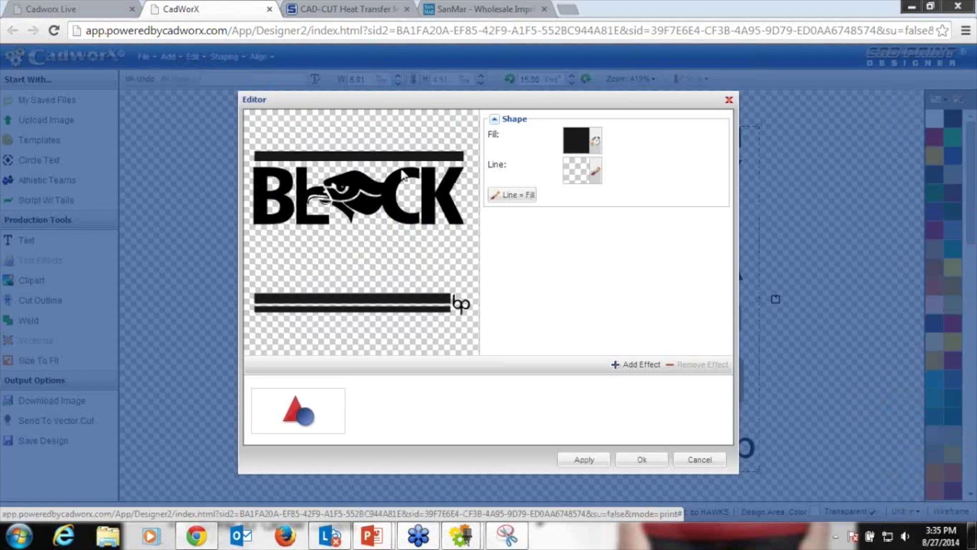
{"action": "left_click", "coordinate": [597, 142]}
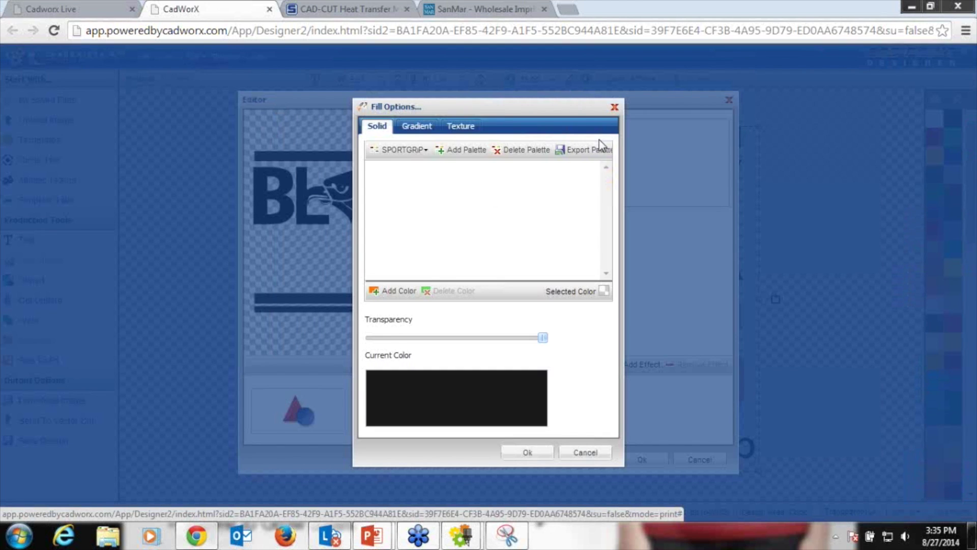
{"action": "left_click", "coordinate": [427, 151]}
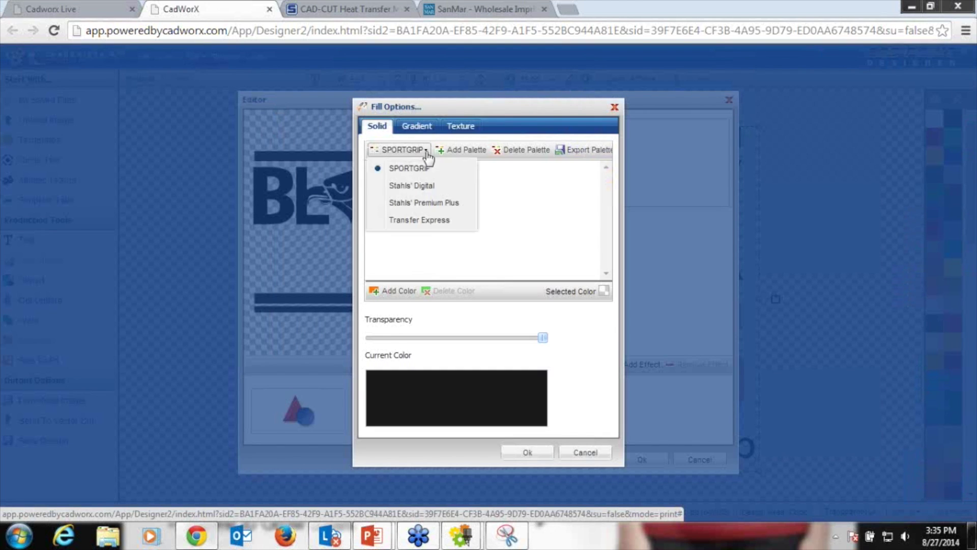
{"action": "left_click", "coordinate": [413, 185]}
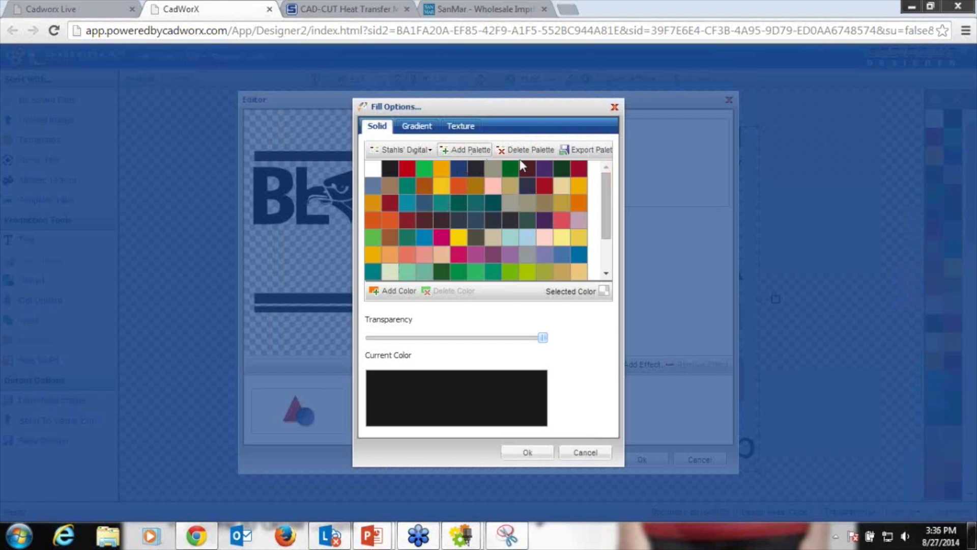
{"action": "left_click_drag", "start_coordinate": [602, 188], "coordinate": [594, 246]}
Look through the gradient and texture fills, then import a gold glitter swatch from the Swatches2 folder as a new texture.
{"action": "left_click", "coordinate": [428, 127]}
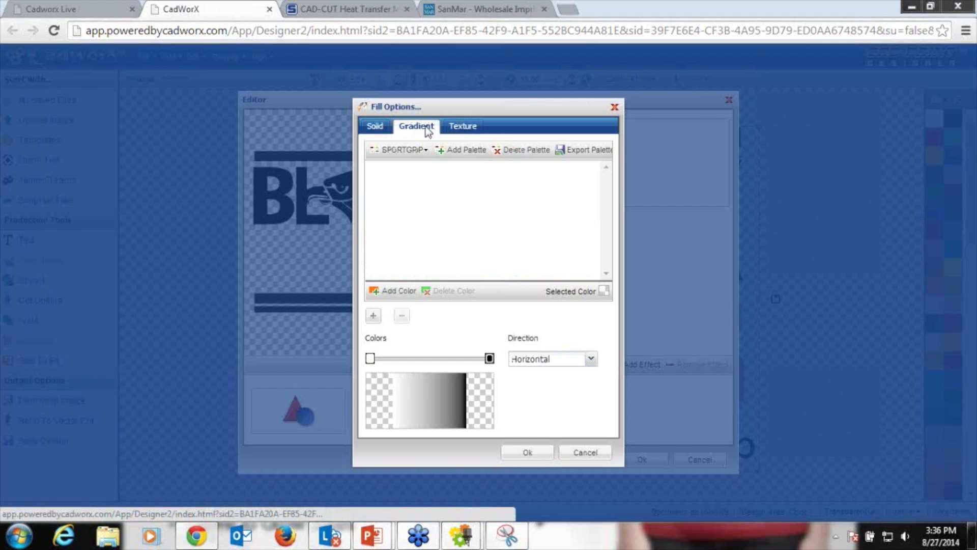
{"action": "left_click", "coordinate": [464, 127]}
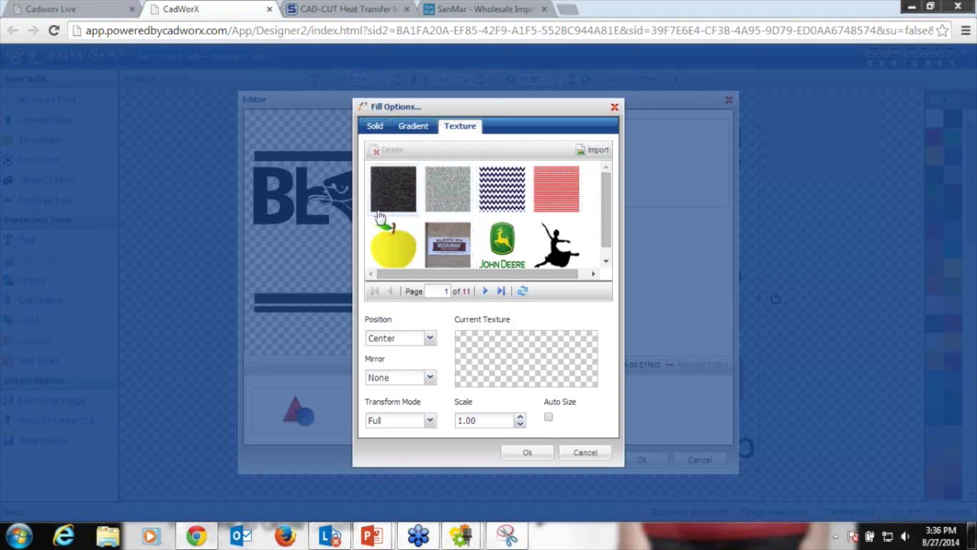
{"action": "left_click", "coordinate": [593, 153]}
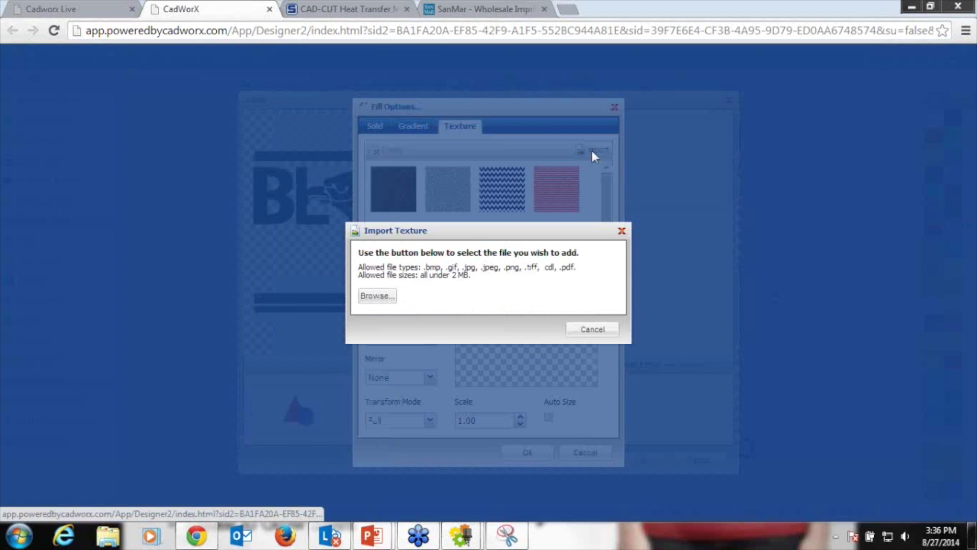
{"action": "left_click", "coordinate": [387, 297]}
{"action": "left_click_drag", "start_coordinate": [475, 87], "coordinate": [465, 233]}
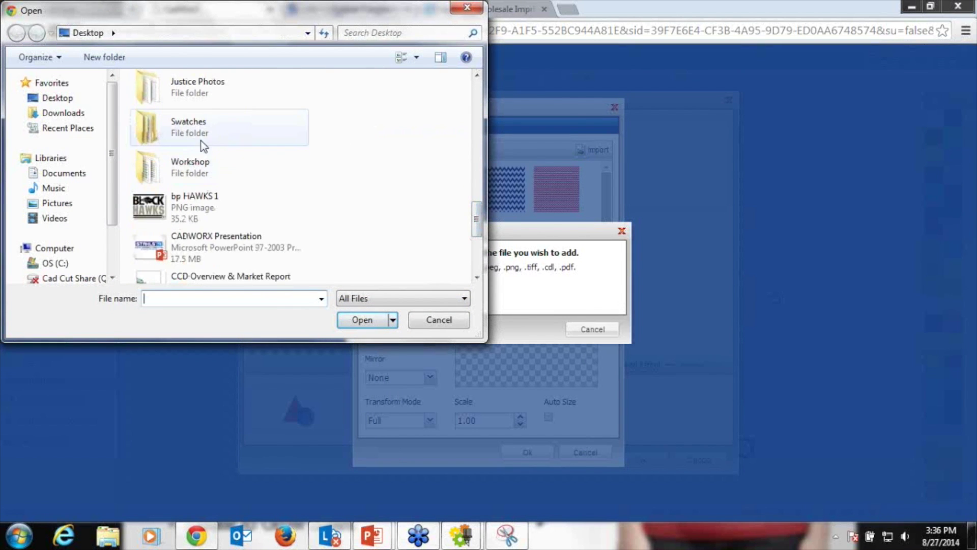
{"action": "double_click", "coordinate": [163, 126]}
{"action": "double_click", "coordinate": [163, 103]}
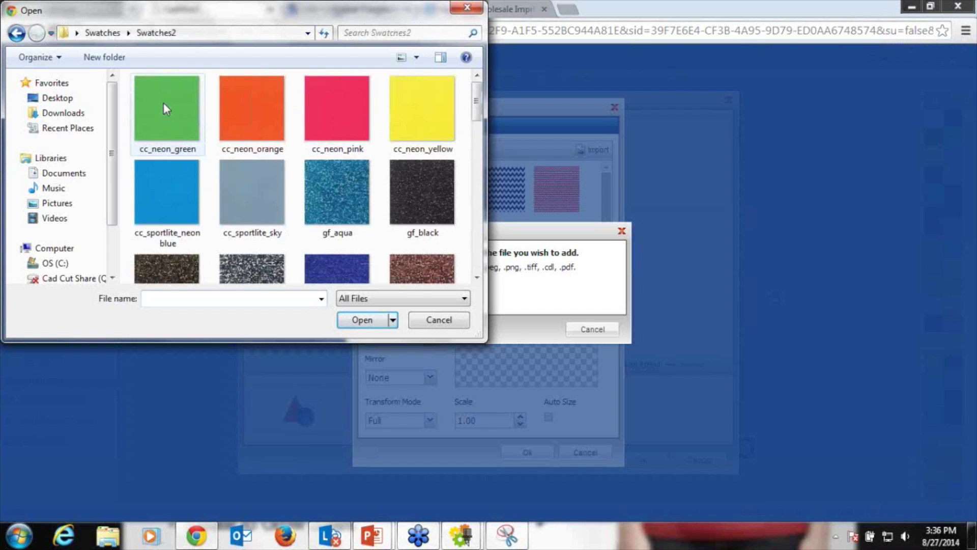
{"action": "left_click_drag", "start_coordinate": [476, 114], "coordinate": [459, 268]}
{"action": "double_click", "coordinate": [356, 242]}
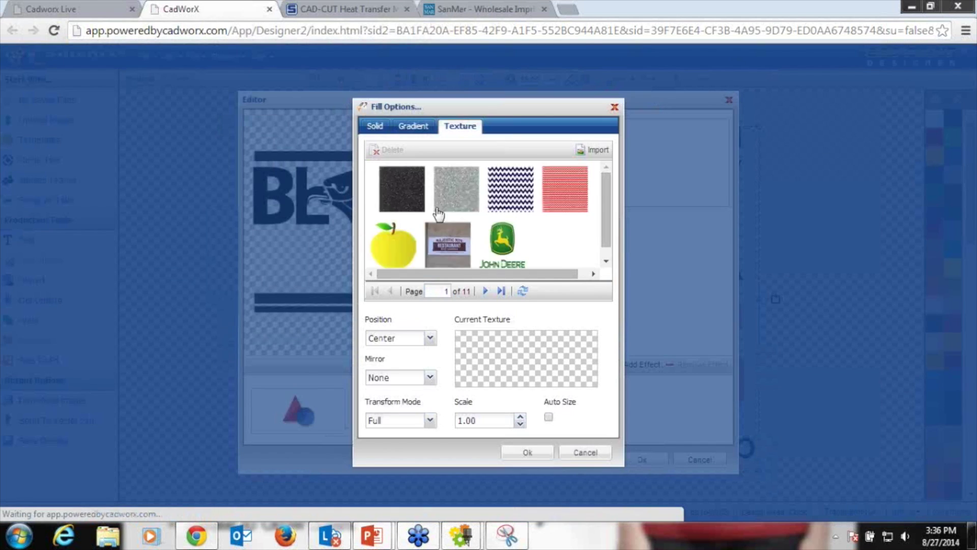
Fill the condensed black logo shape with the imported gold glitter texture using Auto Size, and accept the editor changes.
{"action": "left_click", "coordinate": [392, 197]}
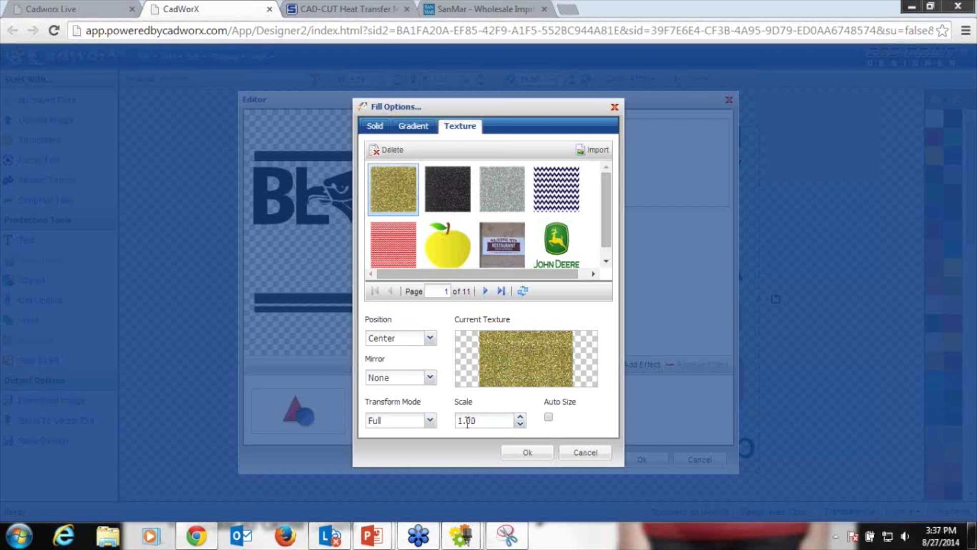
{"action": "left_click", "coordinate": [547, 418]}
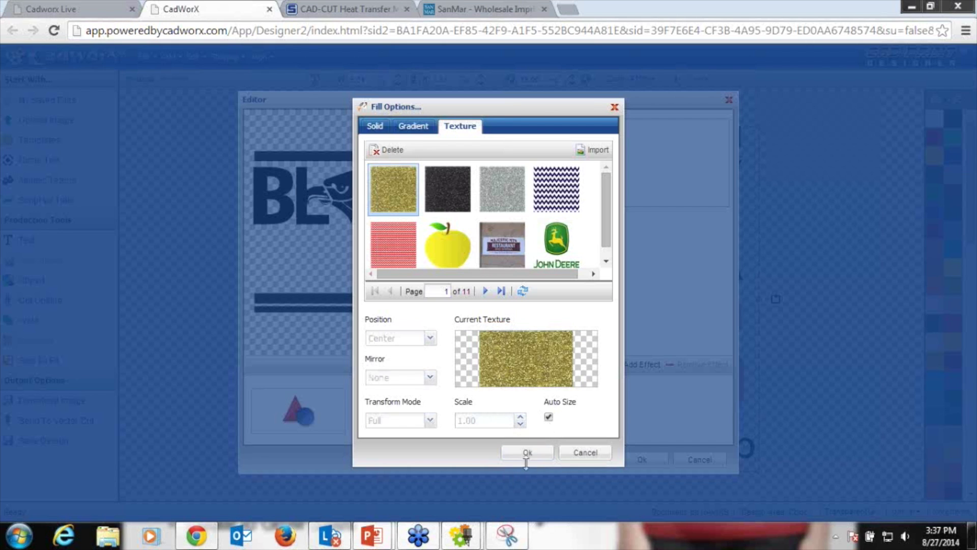
{"action": "left_click", "coordinate": [528, 453]}
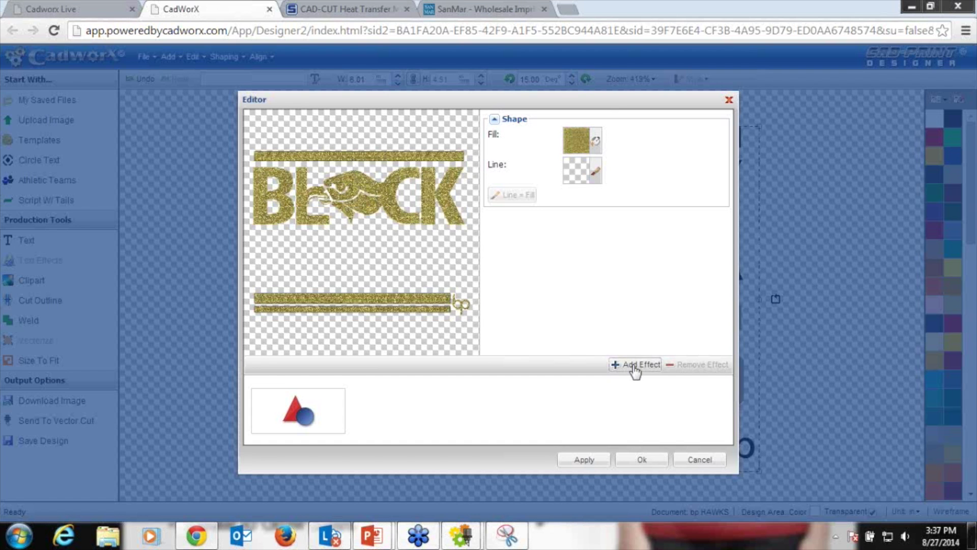
{"action": "left_click", "coordinate": [642, 460]}
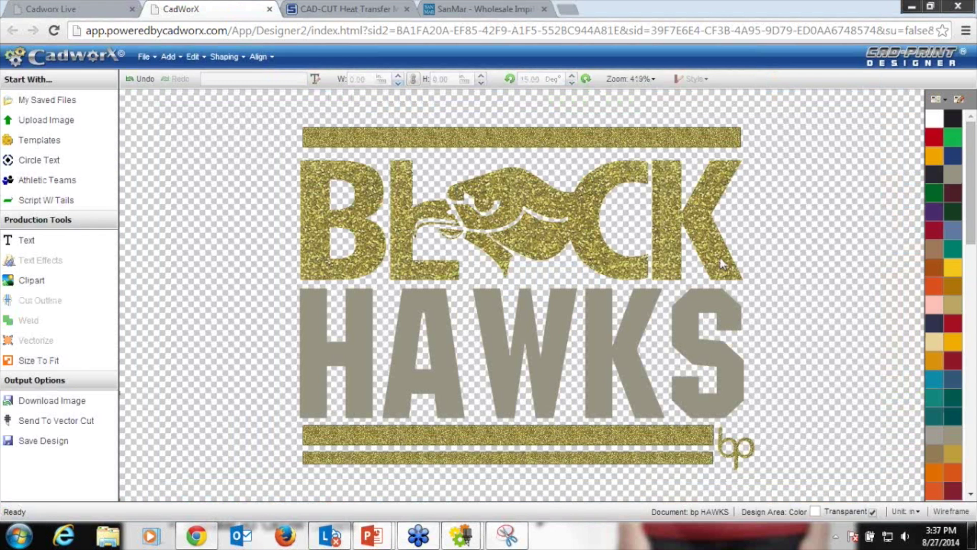
Switch to the PowerPoint slide show and advance past the Glitter Color Options and Split Front slides to Easy Teams.
{"action": "mouse_move", "coordinate": [373, 535]}
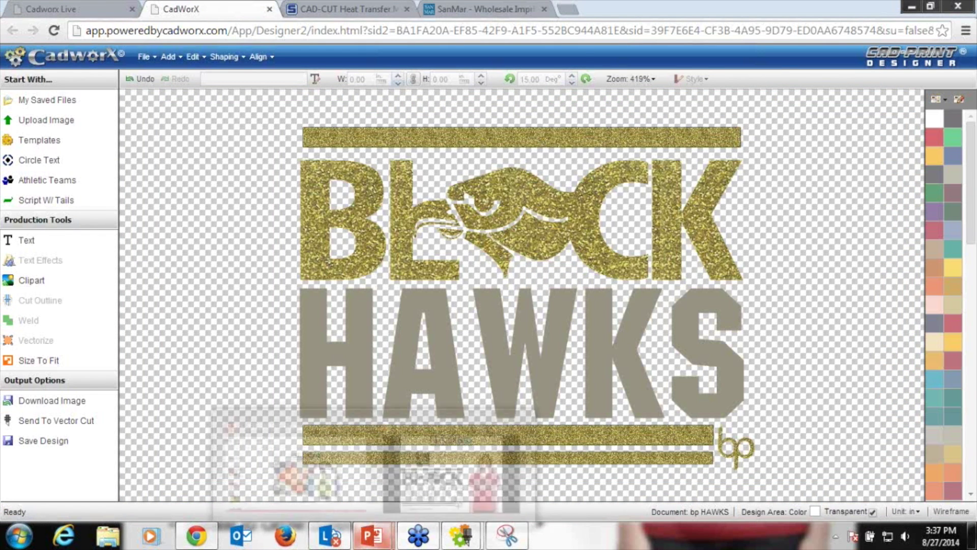
{"action": "left_click", "coordinate": [448, 479]}
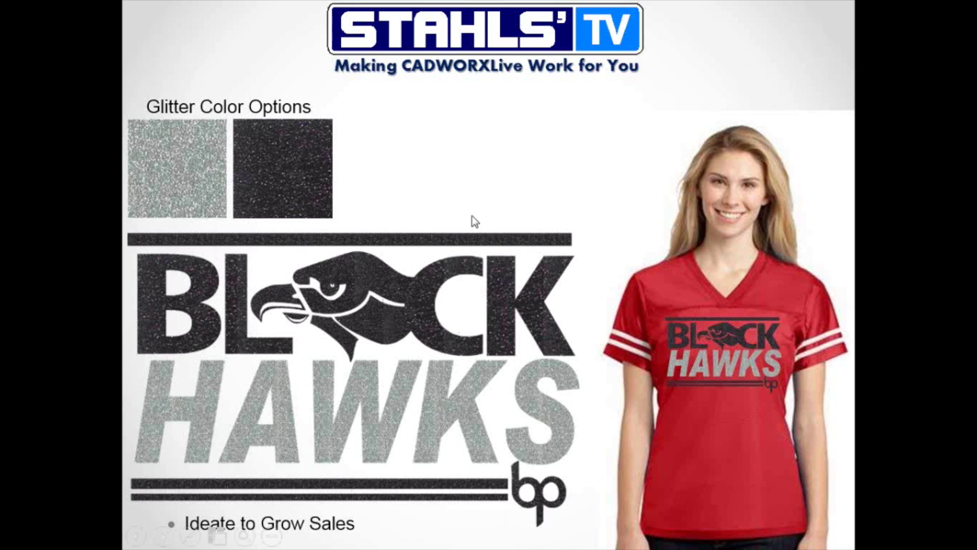
{"action": "key", "text": "Right"}
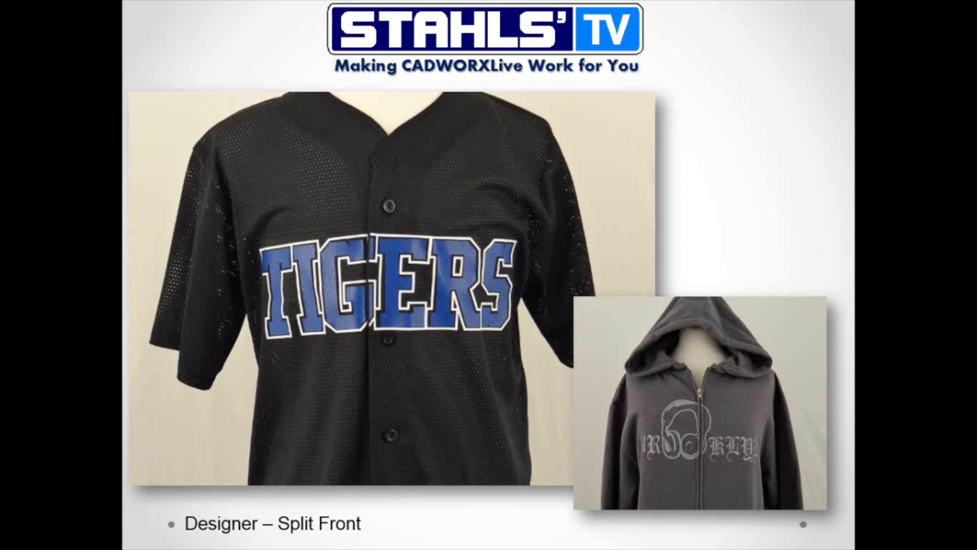
{"action": "key", "text": "Right"}
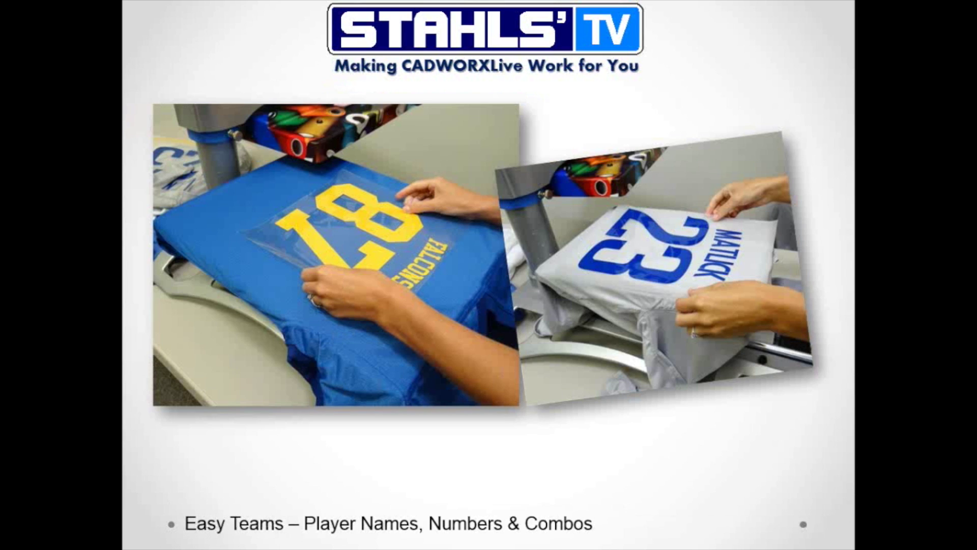
Switch back to CadWorX and start a new blank design.
{"action": "key", "text": "super"}
{"action": "left_click", "coordinate": [196, 535]}
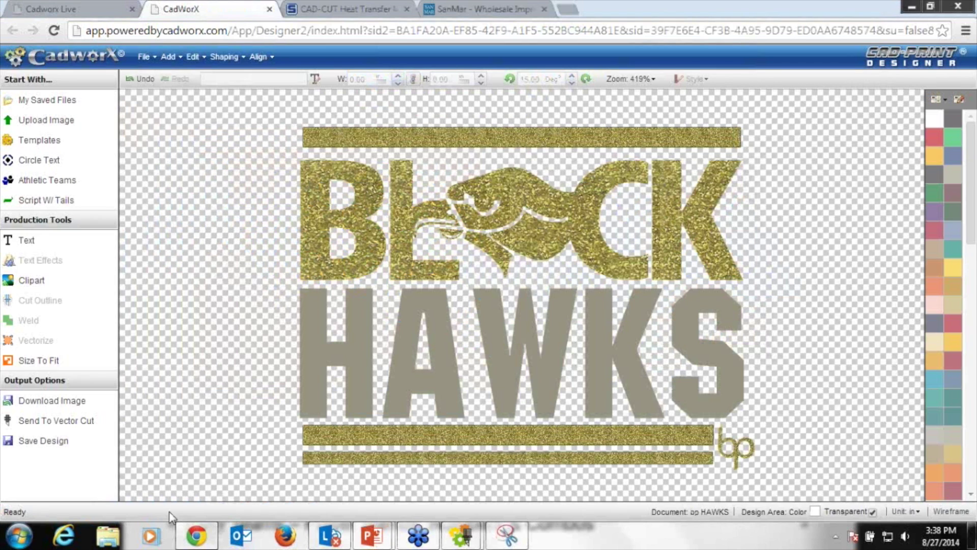
{"action": "left_click", "coordinate": [144, 56]}
{"action": "left_click", "coordinate": [164, 79]}
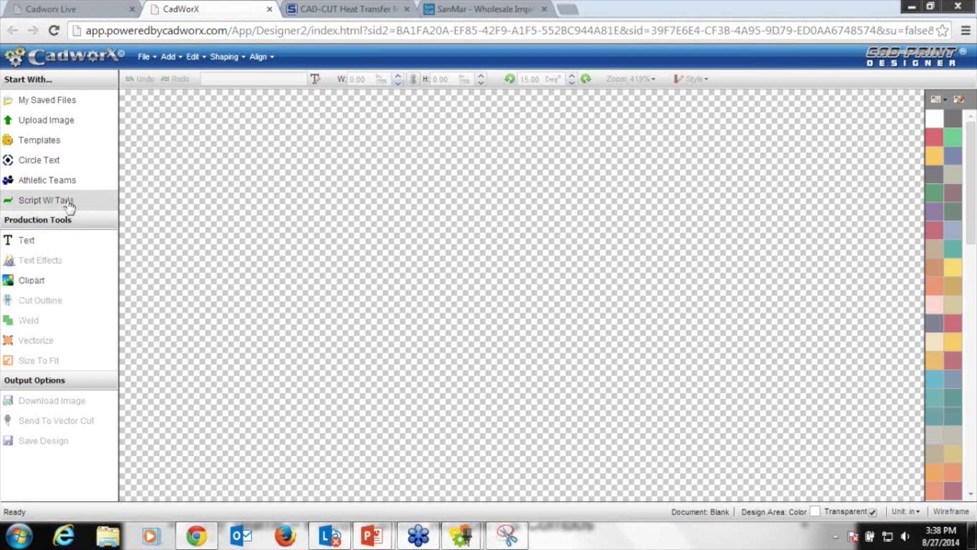
Open the Athletics script layout with the plain three-stripe tail from the Tails library and fit it to the view.
{"action": "left_click", "coordinate": [35, 201]}
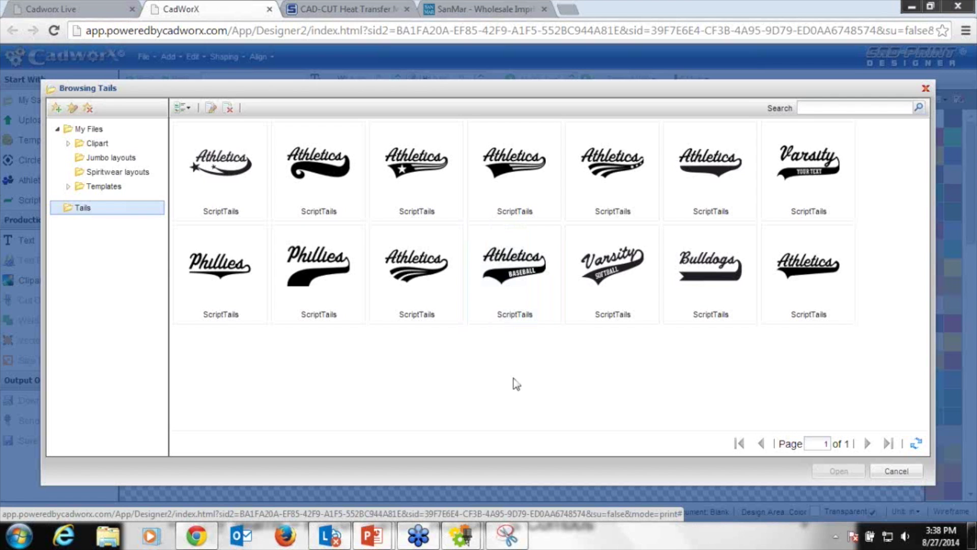
{"action": "left_click", "coordinate": [417, 288]}
{"action": "left_click", "coordinate": [839, 471]}
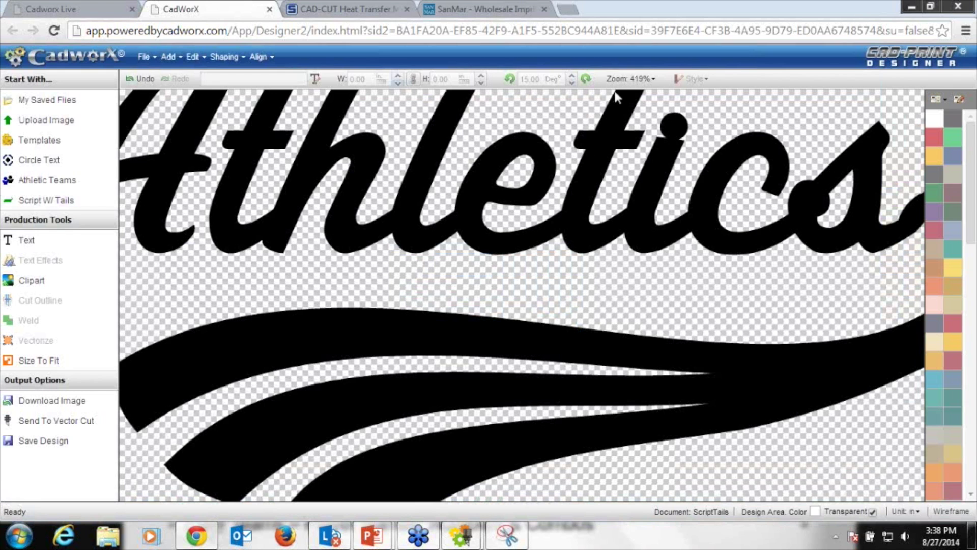
{"action": "left_click", "coordinate": [630, 80]}
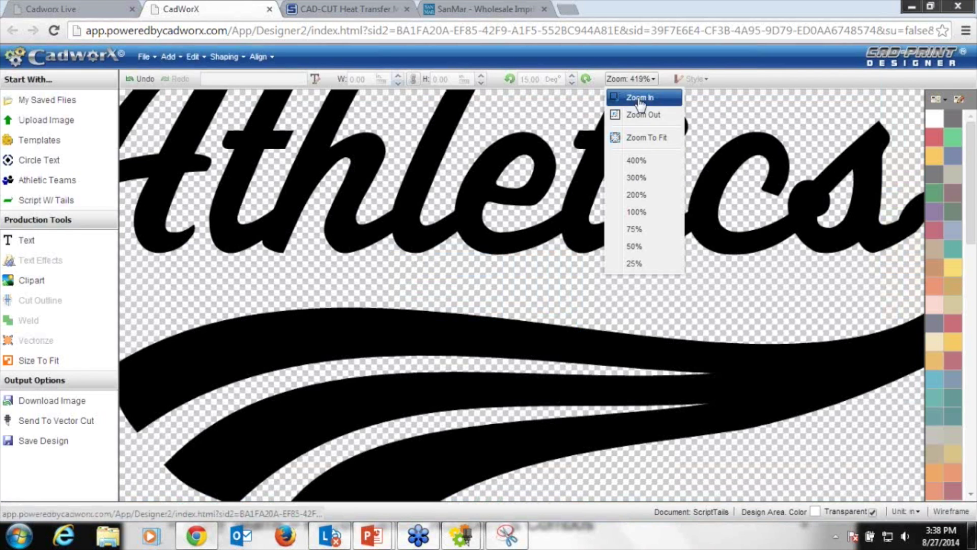
{"action": "left_click", "coordinate": [646, 138]}
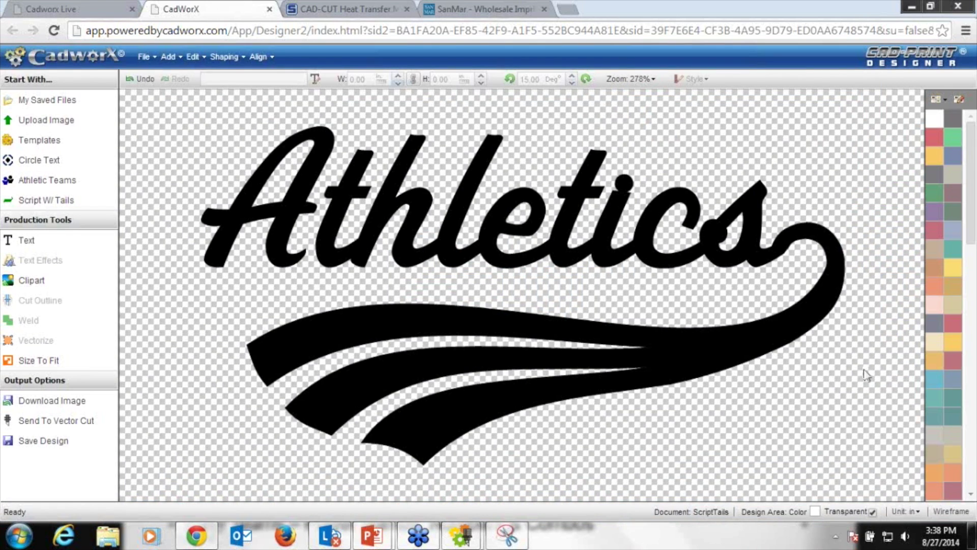
Change the script text above the tail to Rockets.
{"action": "left_click", "coordinate": [760, 230]}
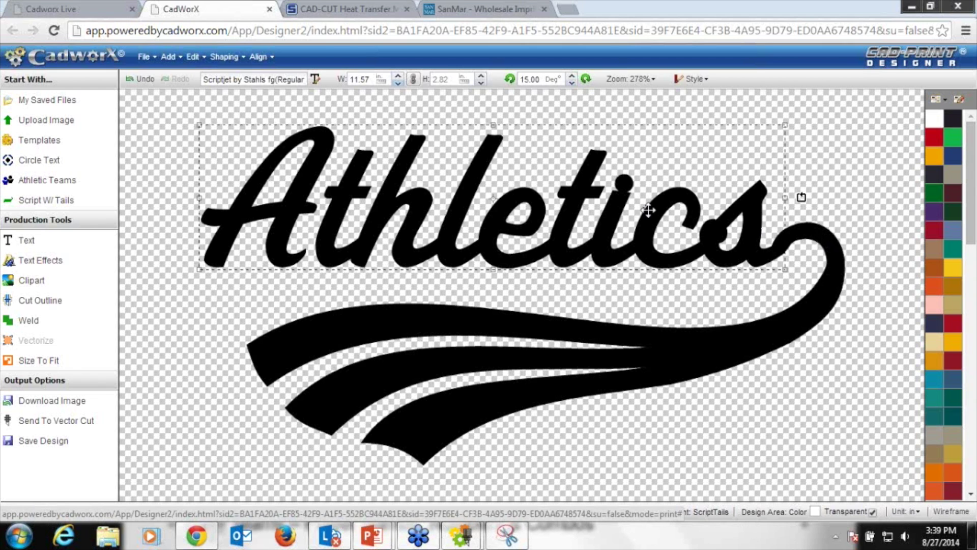
{"action": "double_click", "coordinate": [612, 200]}
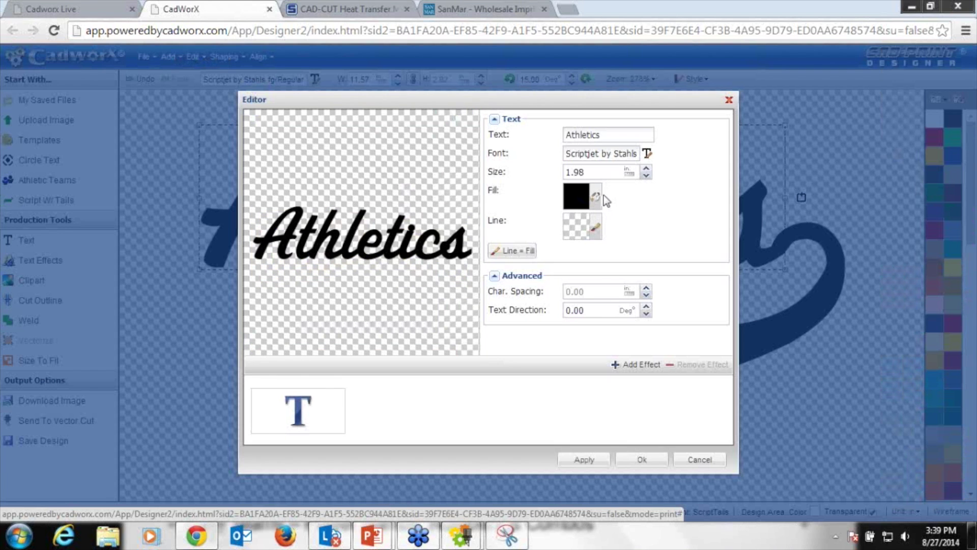
{"action": "double_click", "coordinate": [618, 135]}
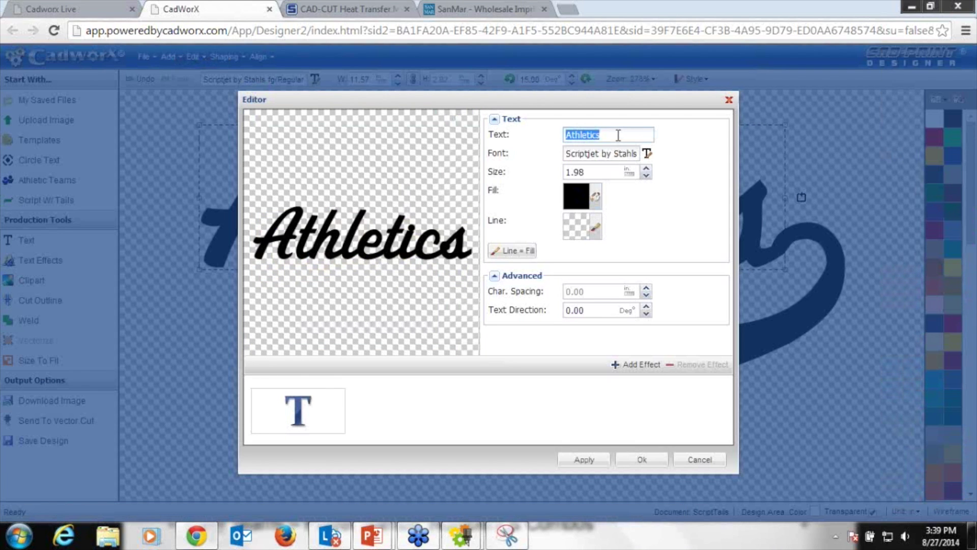
{"action": "type", "text": "RO"}
{"action": "key", "text": "BackSpace"}
{"action": "key", "text": "Caps_Lock"}
{"action": "type", "text": "ockets"}
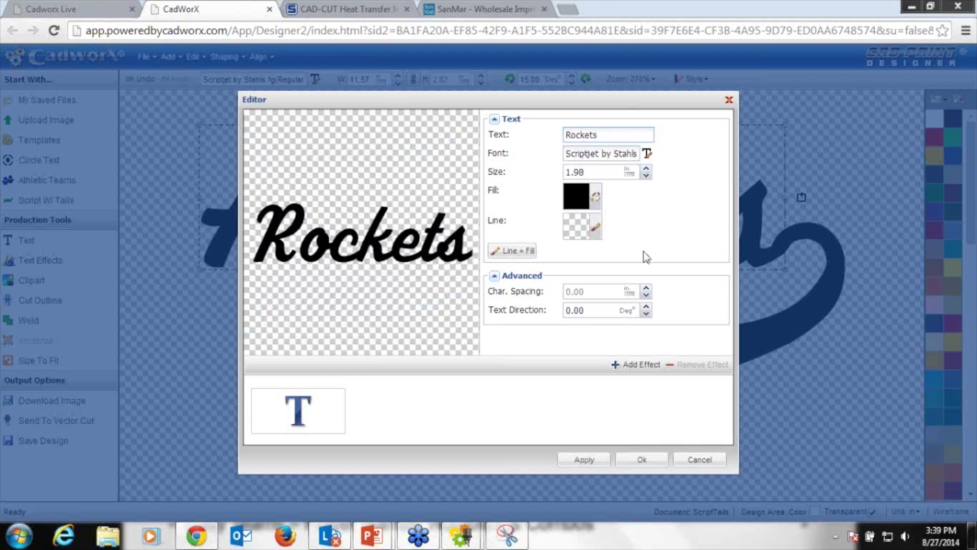
{"action": "left_click", "coordinate": [656, 461]}
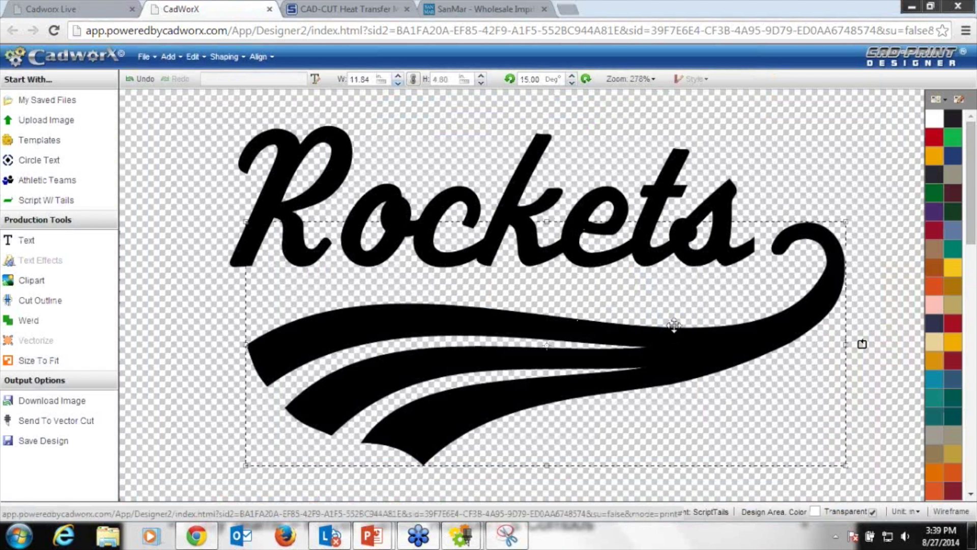
Move the three-stripe tail left so its curl meets the end of the final s in Rockets.
{"action": "mouse_move", "coordinate": [705, 332]}
{"action": "left_mouse_down"}
{"action": "mouse_move", "coordinate": [687, 331]}
{"action": "mouse_move", "coordinate": [732, 333]}
{"action": "mouse_move", "coordinate": [724, 336]}
{"action": "left_mouse_up"}
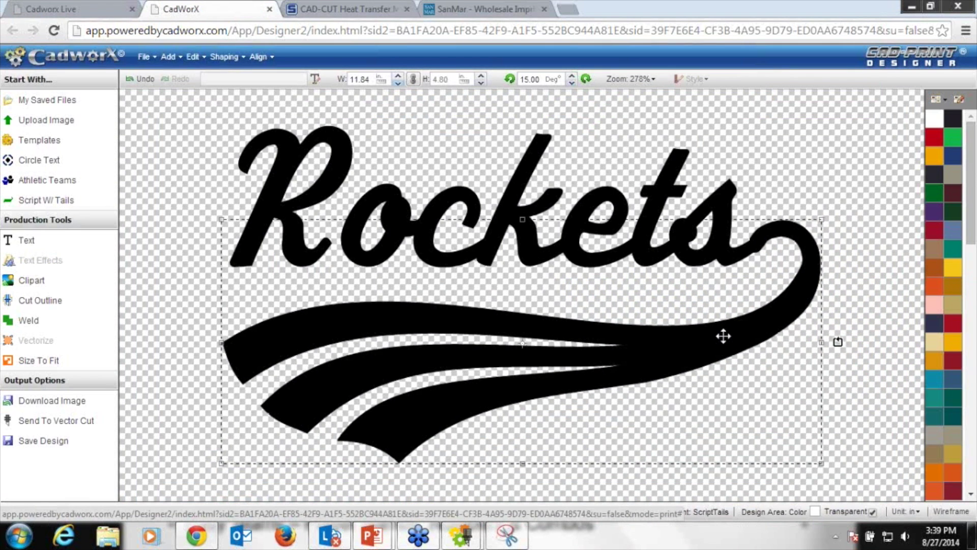
{"action": "left_click", "coordinate": [833, 176]}
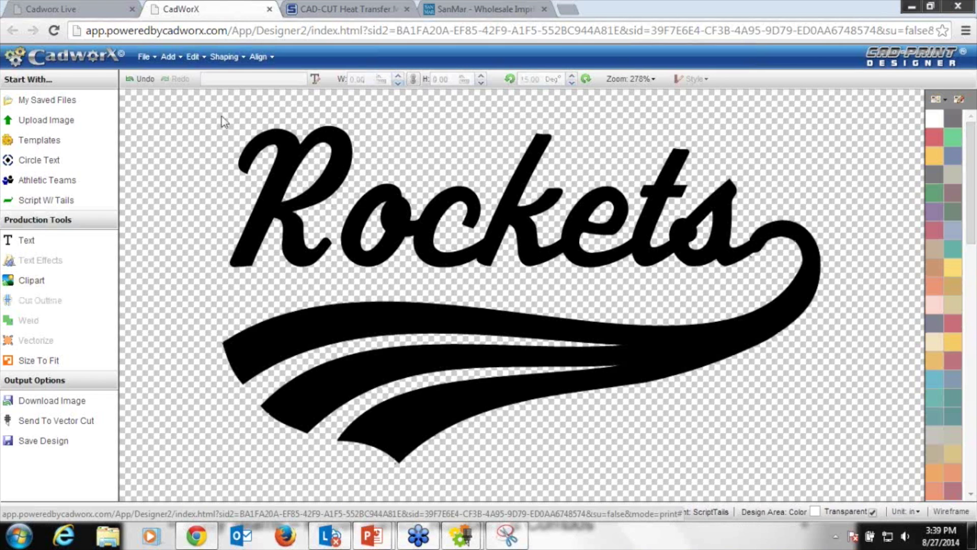
{"action": "left_click_drag", "start_coordinate": [168, 120], "coordinate": [818, 313]}
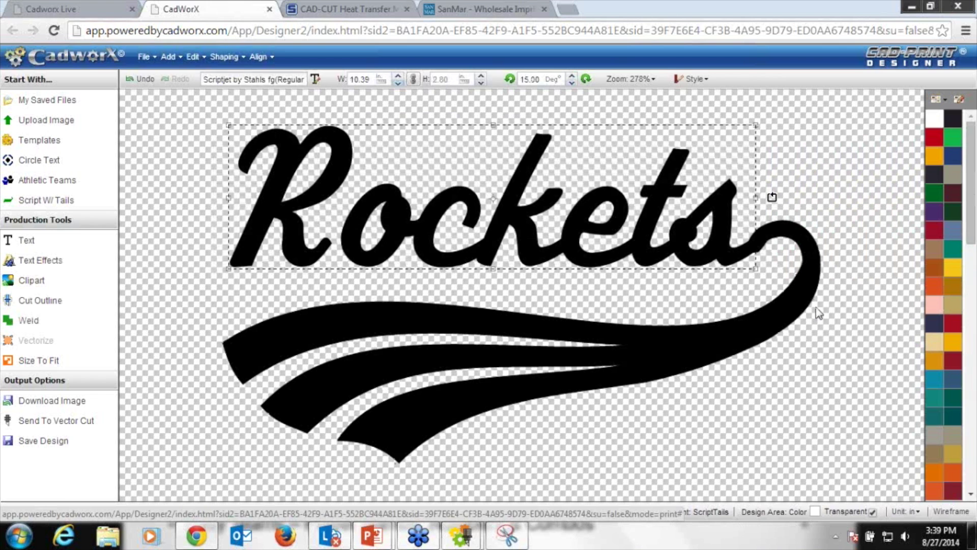
{"action": "left_click", "coordinate": [860, 367]}
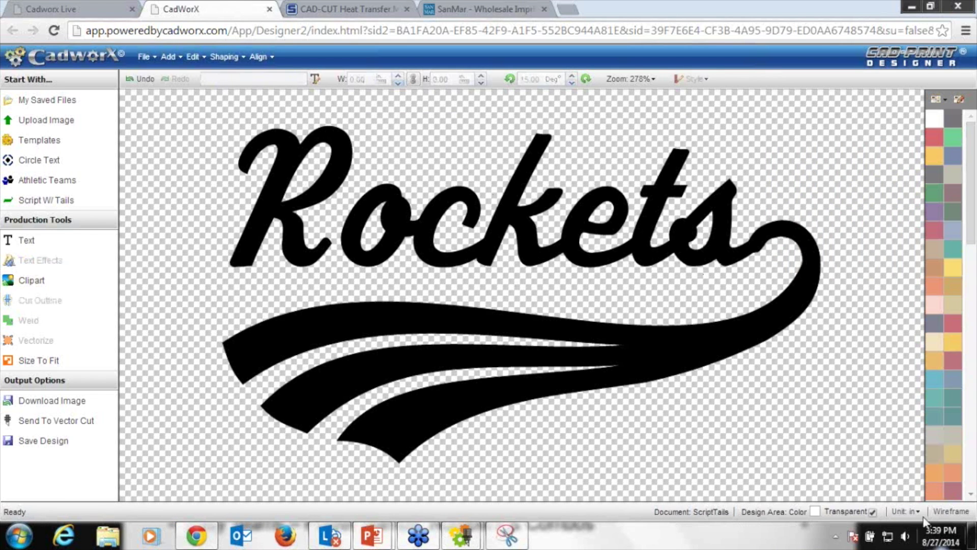
Show the design in wireframe, weld the Rockets text and the tail together, and return to the filled view.
{"action": "left_click", "coordinate": [943, 513]}
{"action": "left_click", "coordinate": [728, 245]}
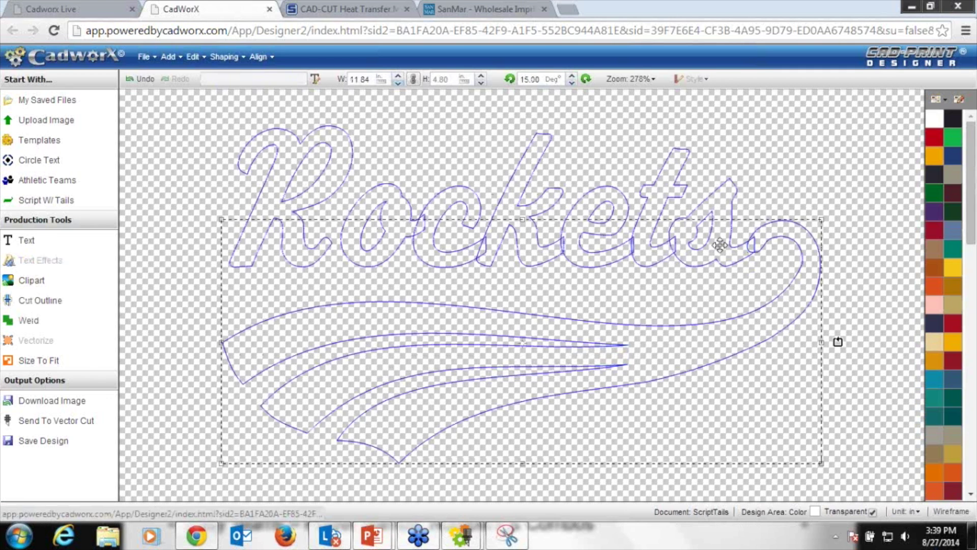
{"action": "left_click", "coordinate": [727, 198], "text": "shift"}
{"action": "left_click", "coordinate": [35, 324]}
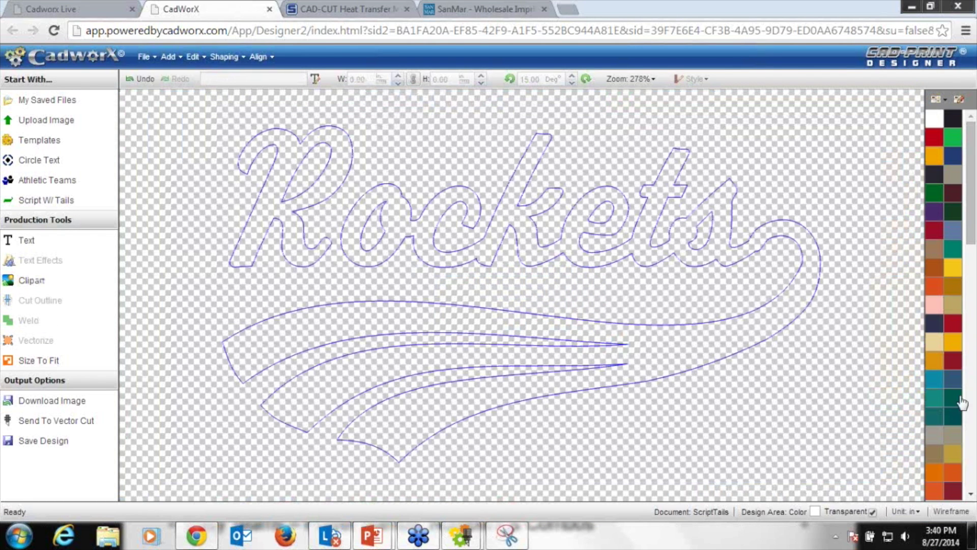
{"action": "left_click", "coordinate": [951, 511]}
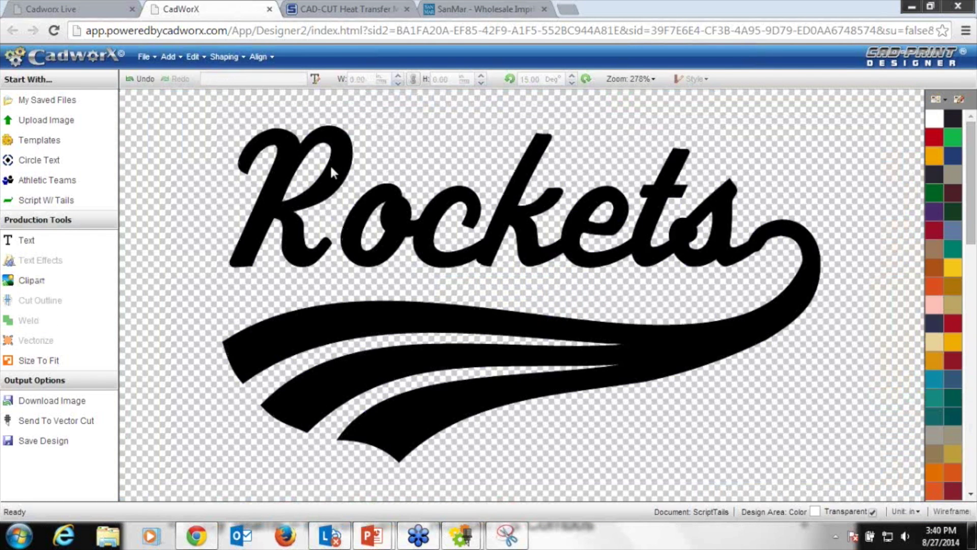
Send the welded Rockets design to Vector Cut and open the downloaded file in Vector Cut.
{"action": "left_click", "coordinate": [144, 57]}
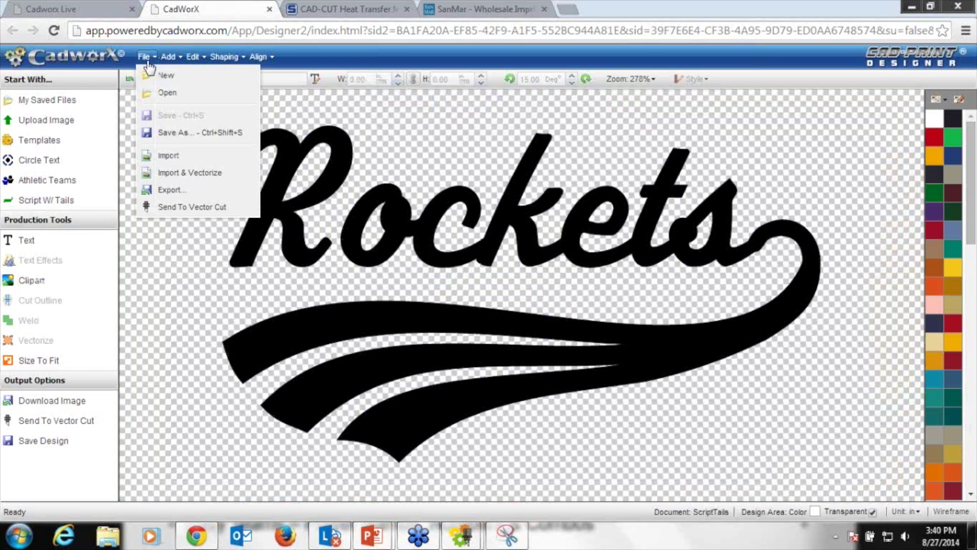
{"action": "left_click", "coordinate": [185, 207]}
{"action": "left_click", "coordinate": [533, 411]}
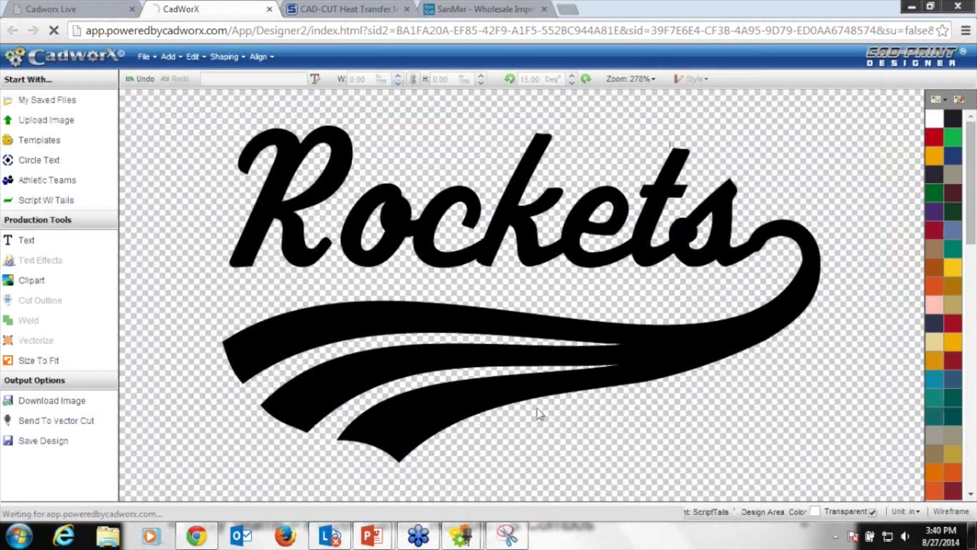
{"action": "left_click", "coordinate": [60, 505]}
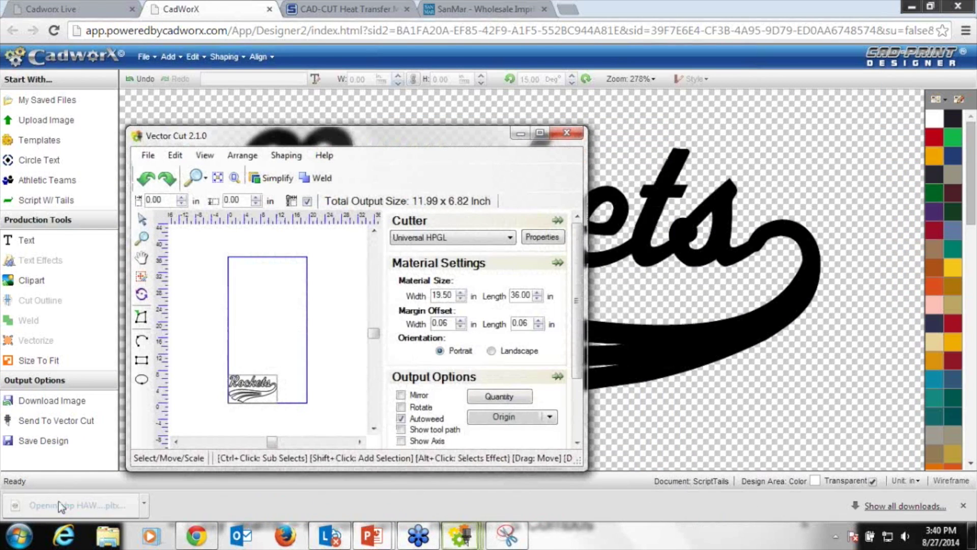
Maximize the Vector Cut window and turn on the Mirror and Rotate output options for the Rockets design.
{"action": "left_click", "coordinate": [540, 133]}
{"action": "left_click", "coordinate": [795, 276]}
{"action": "left_click", "coordinate": [796, 264]}
Set the selected Rockets design's quantity to 5 and move the topmost copy down inside the material outline.
{"action": "left_click", "coordinate": [899, 267]}
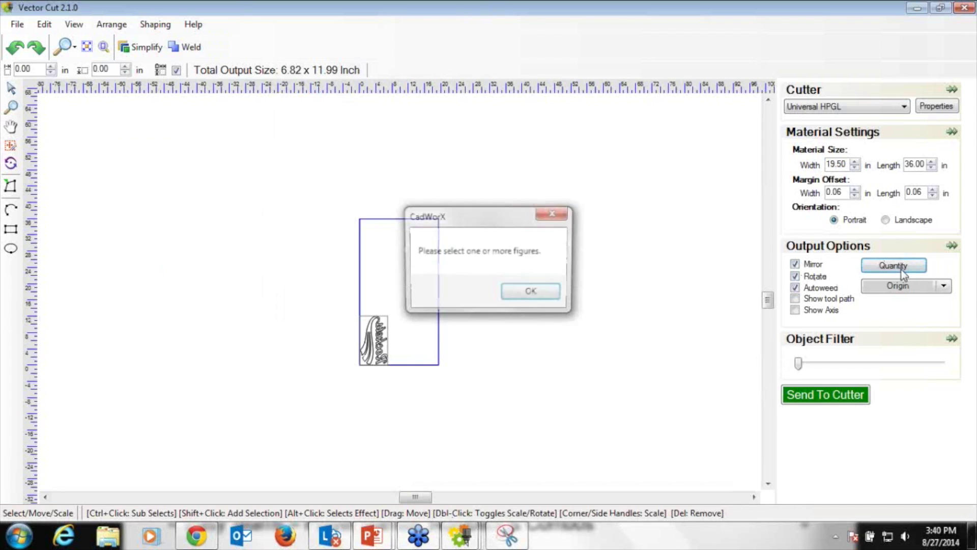
{"action": "left_click", "coordinate": [533, 292]}
{"action": "left_click_drag", "start_coordinate": [336, 403], "coordinate": [452, 283]}
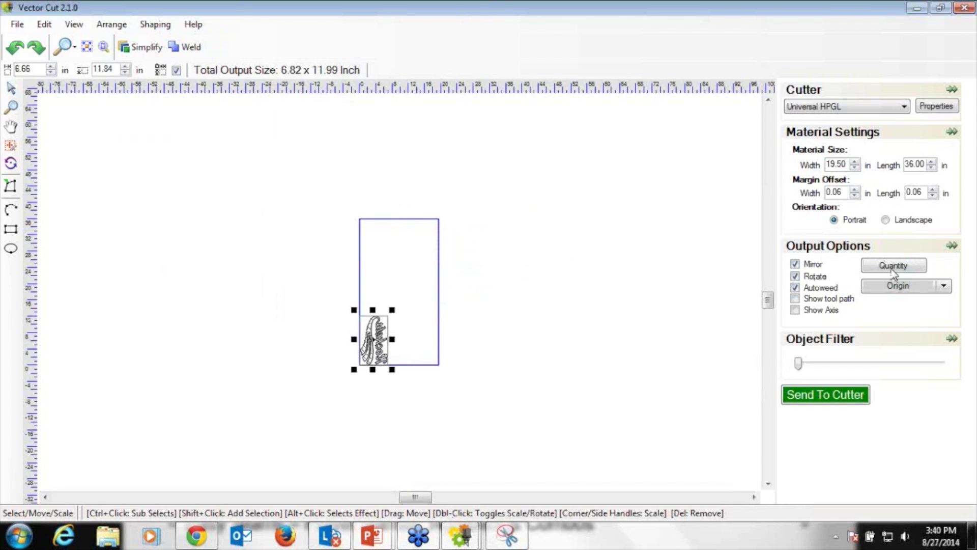
{"action": "left_click", "coordinate": [925, 270]}
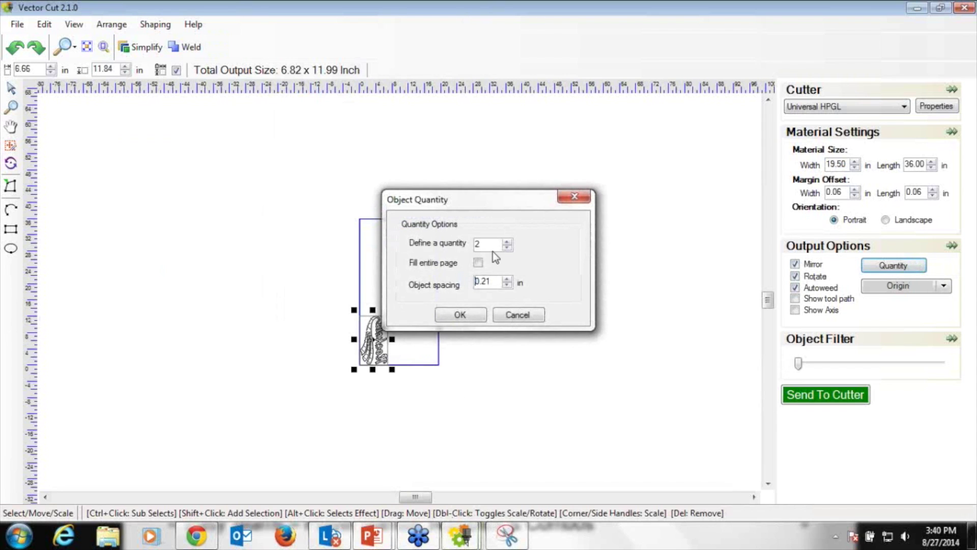
{"action": "key", "text": "BackSpace"}
{"action": "type", "text": "5"}
{"action": "left_click", "coordinate": [460, 315]}
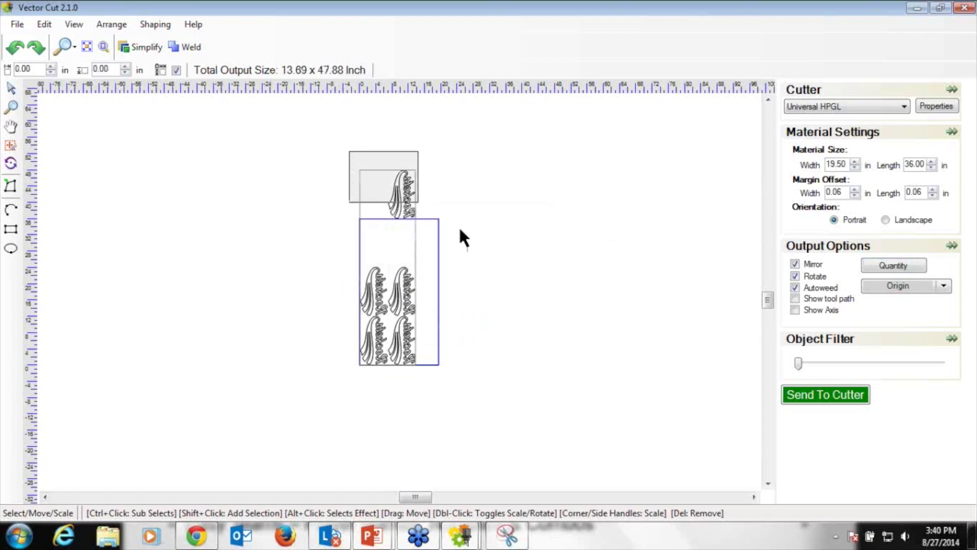
{"action": "left_click_drag", "start_coordinate": [403, 196], "coordinate": [402, 244]}
{"action": "left_click", "coordinate": [480, 270]}
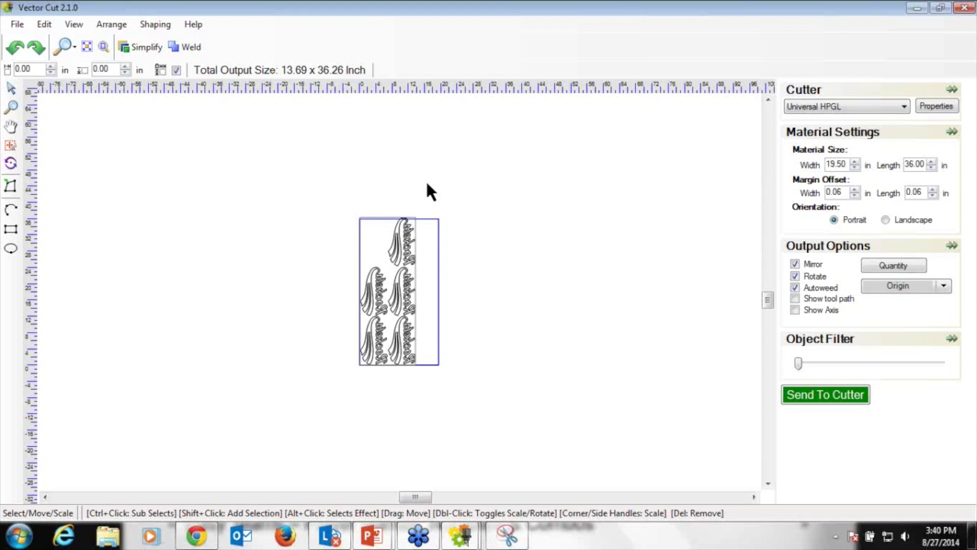
Switch to Chrome and close the CadWorX designer page containing the Rockets design.
{"action": "left_click", "coordinate": [196, 536]}
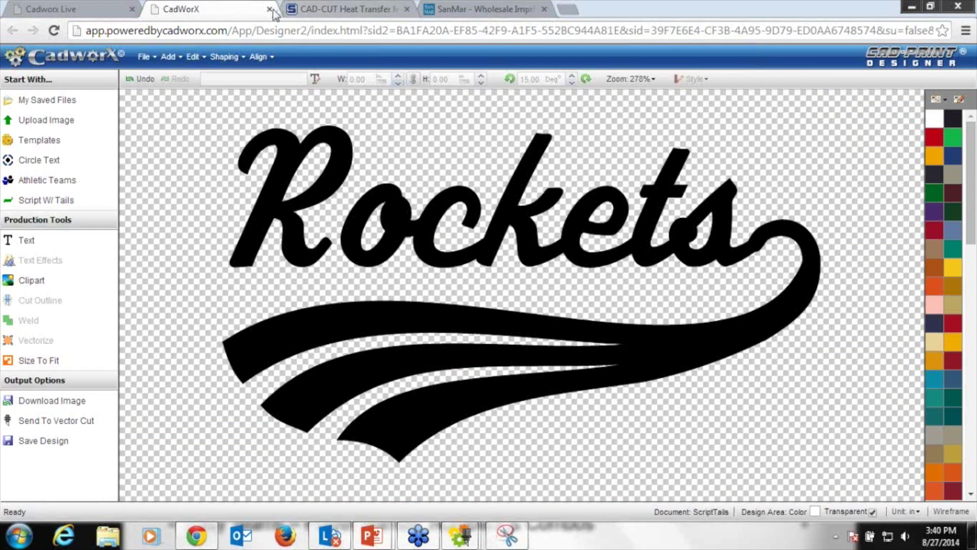
{"action": "left_click", "coordinate": [65, 15]}
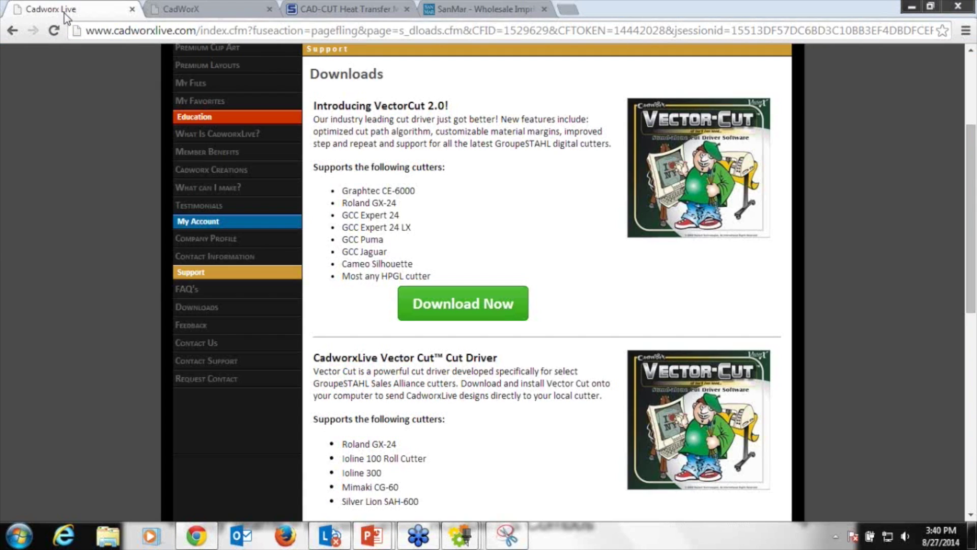
{"action": "left_click", "coordinate": [210, 11]}
{"action": "left_click", "coordinate": [270, 10]}
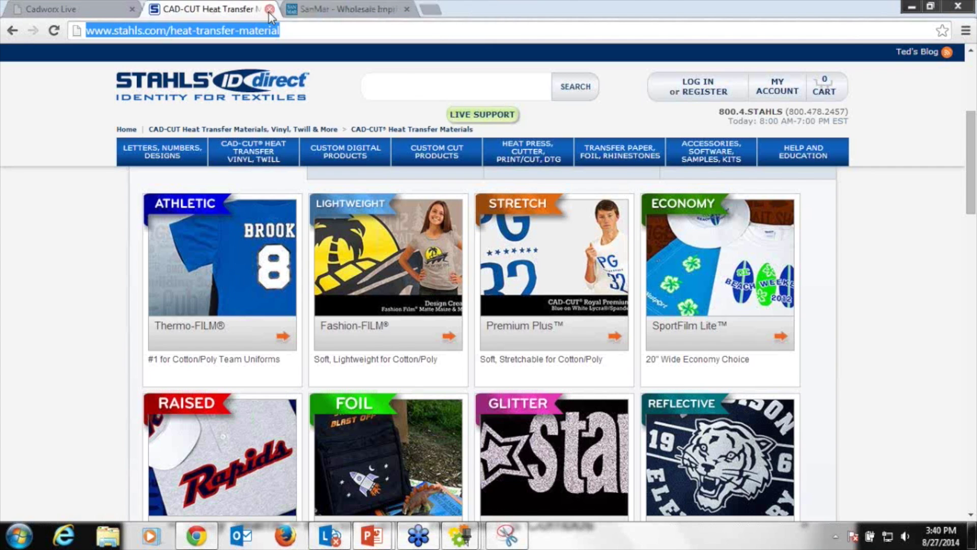
Go back to the Cadworx Live site, request its home page, and launch Easy Teams.
{"action": "left_click", "coordinate": [105, 4]}
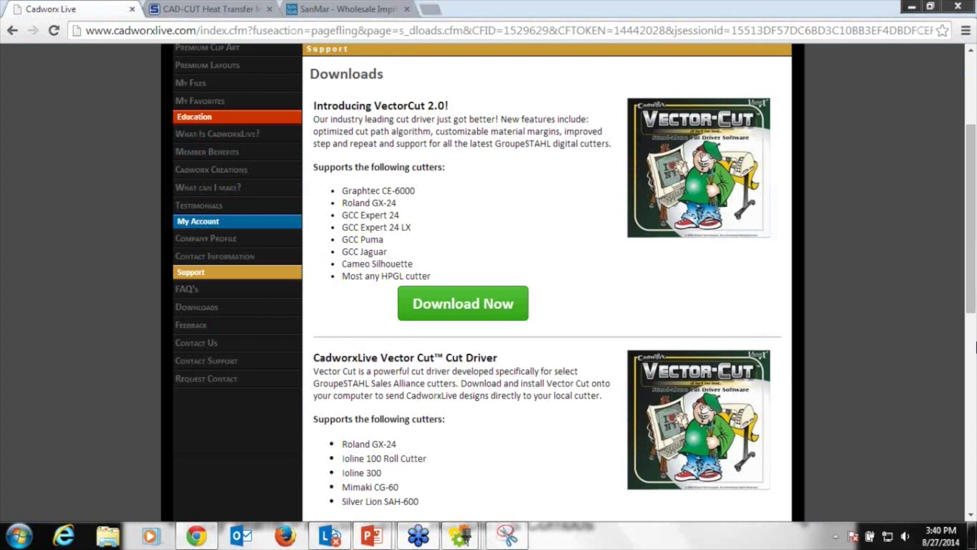
{"action": "scroll", "coordinate": [949, 181], "scroll_direction": "up", "scroll_amount": 4}
{"action": "left_click", "coordinate": [302, 95]}
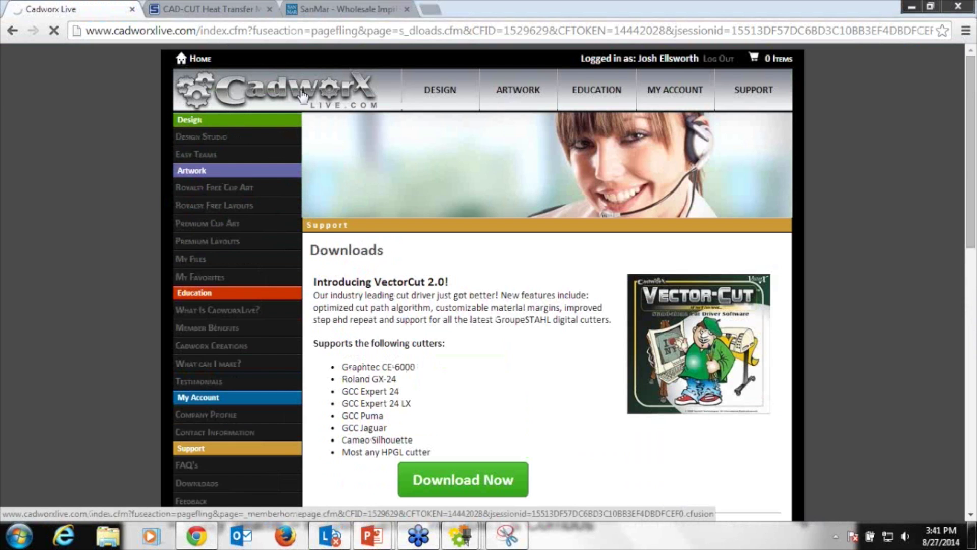
{"action": "mouse_move", "coordinate": [447, 97]}
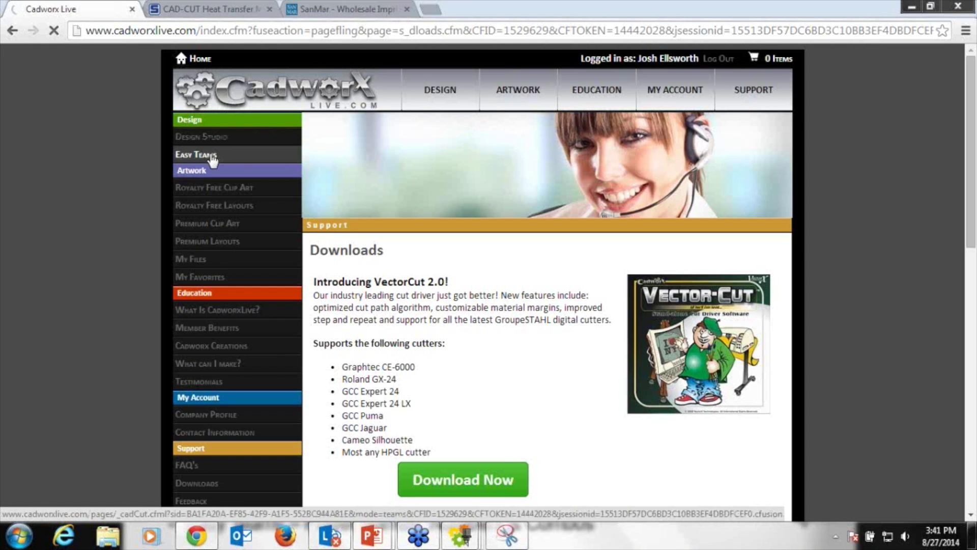
{"action": "left_click", "coordinate": [192, 155]}
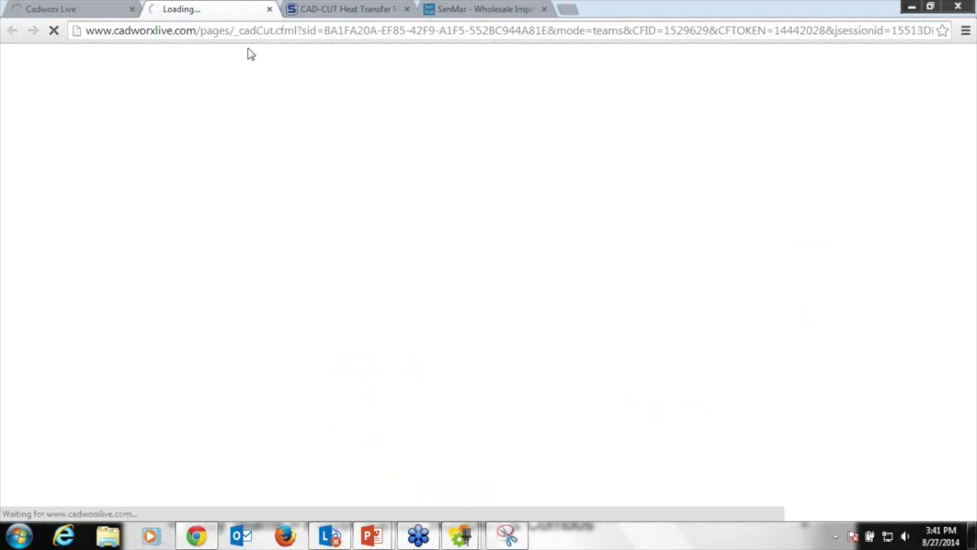
Close the SanMar page, dismiss the Cadworx Live error message, and bring up the Easy Teams page.
{"action": "left_click", "coordinate": [545, 11]}
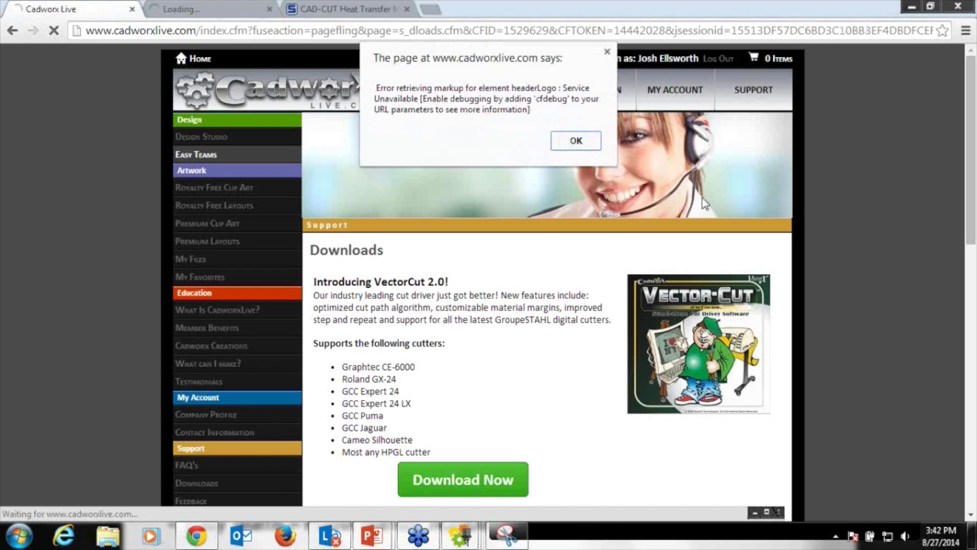
{"action": "left_click", "coordinate": [607, 53]}
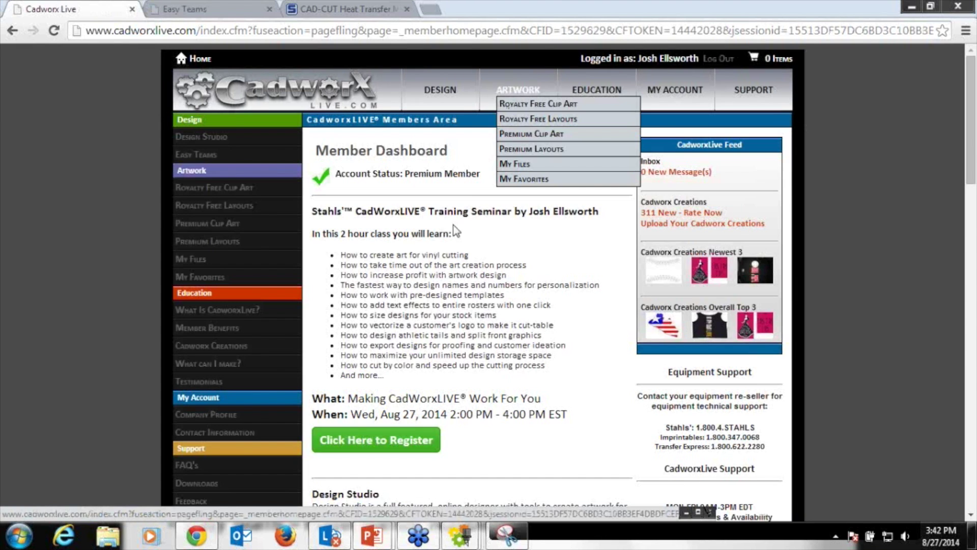
{"action": "left_click", "coordinate": [196, 10]}
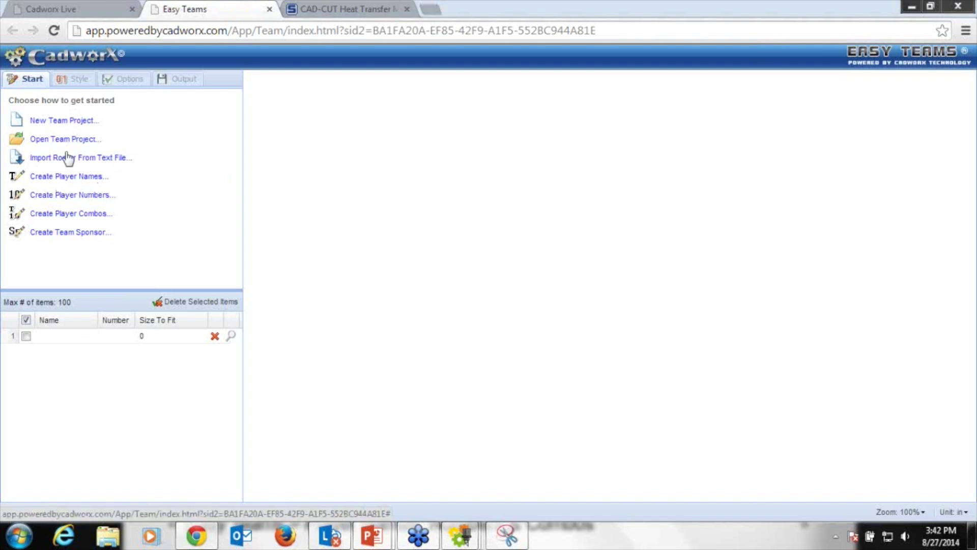
Create player names from a typed list of four capitalized surnames, one per line, and preview the second entry.
{"action": "left_click", "coordinate": [64, 178]}
{"action": "left_click", "coordinate": [439, 299]}
{"action": "key", "text": "Caps_Lock"}
{"action": "type", "text": "JONES "}
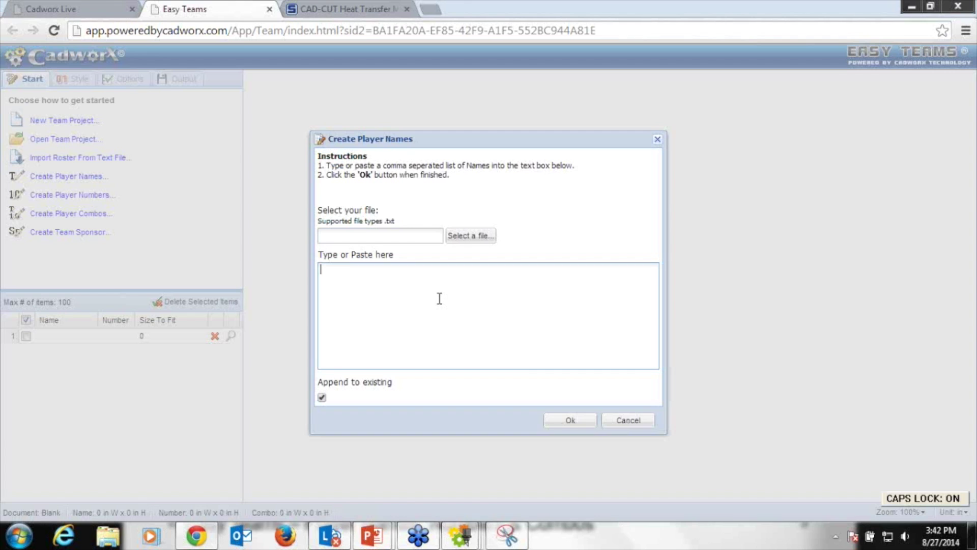
{"action": "type", "text": "ELLSWORTH"}
{"action": "key", "text": "Return"}
{"action": "type", "text": "RTH ROBINSON"}
{"action": "key", "text": "Return"}
{"action": "type", "text": "HARRIS"}
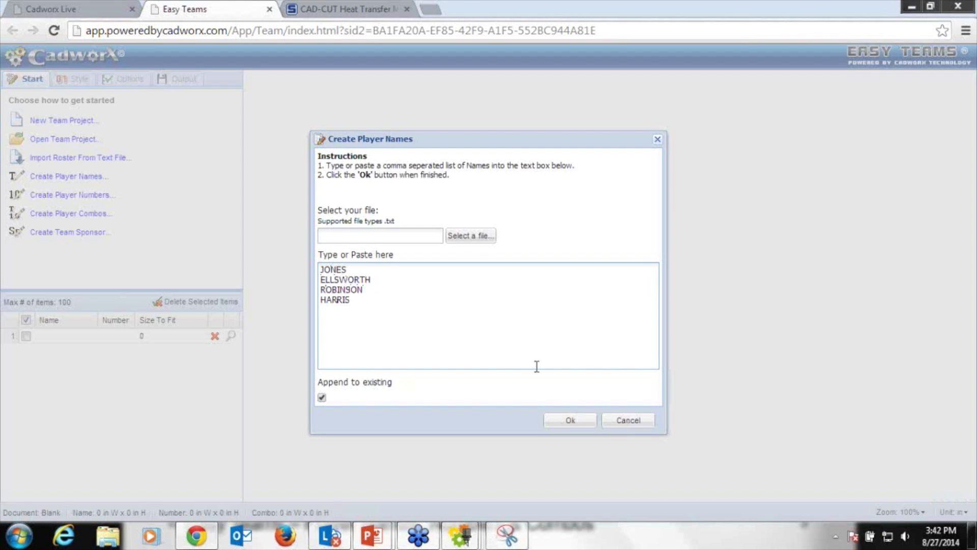
{"action": "left_click", "coordinate": [576, 423]}
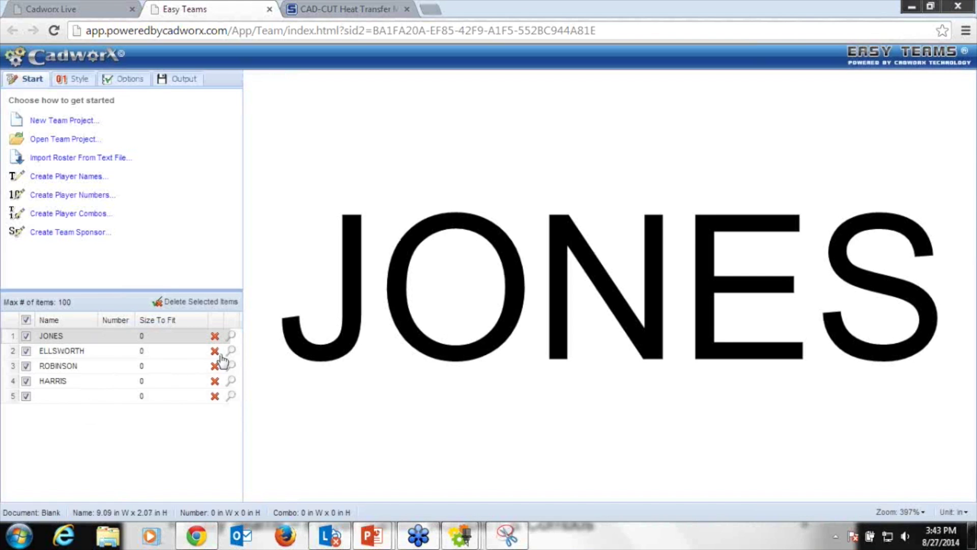
{"action": "left_click", "coordinate": [230, 351]}
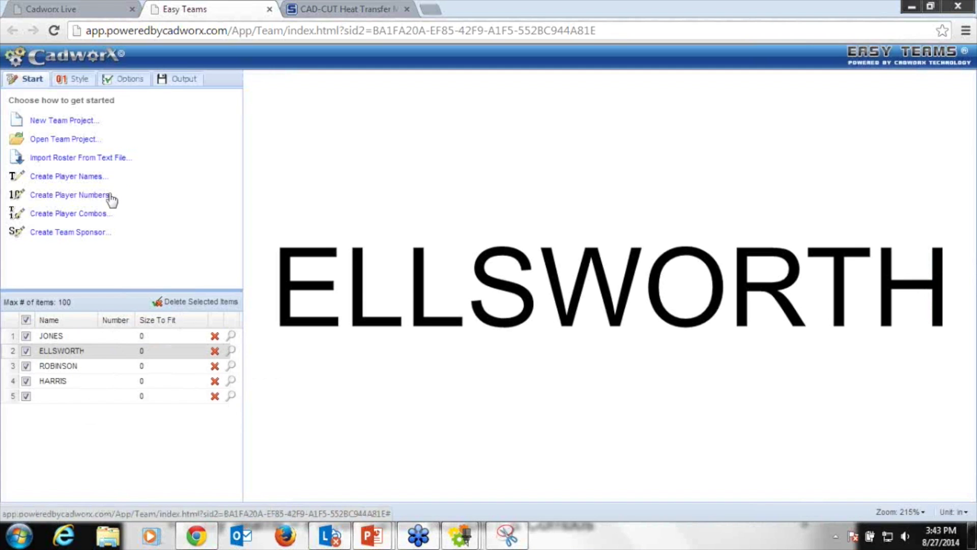
Create three player combos appended to the roster, pairing capitalized surnames with the numbers 23, 44 and 22.
{"action": "left_click", "coordinate": [91, 217]}
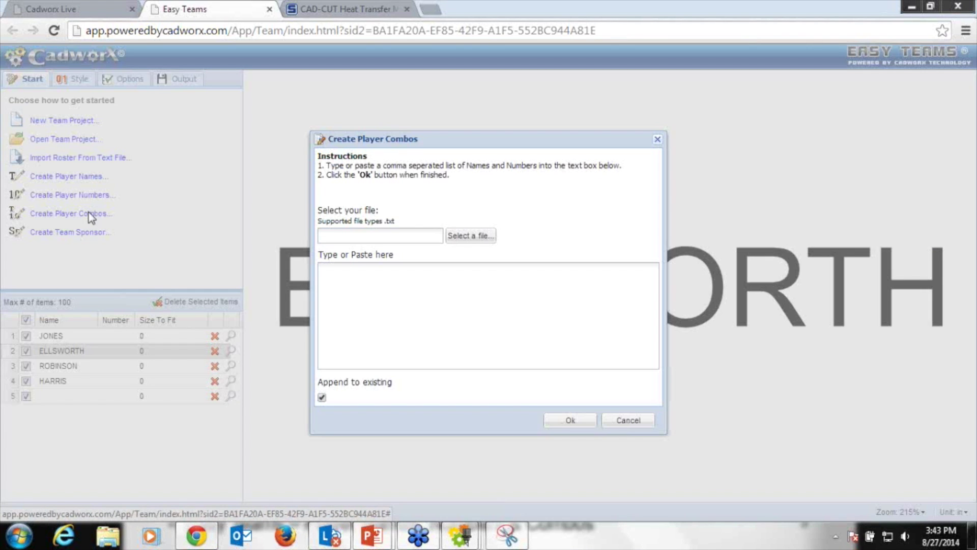
{"action": "type", "text": "JONES"}
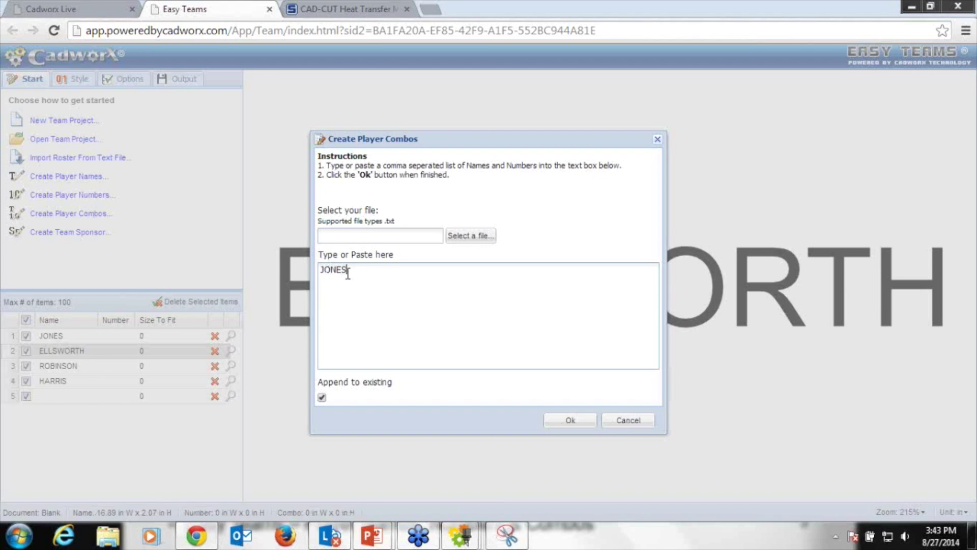
{"action": "type", "text": ", 23"}
{"action": "key", "text": "Return"}
{"action": "type", "text": "ELLSWORTH, 44"}
{"action": "key", "text": "Return"}
{"action": "type", "text": "HARRIS, 22"}
{"action": "left_click", "coordinate": [588, 421]}
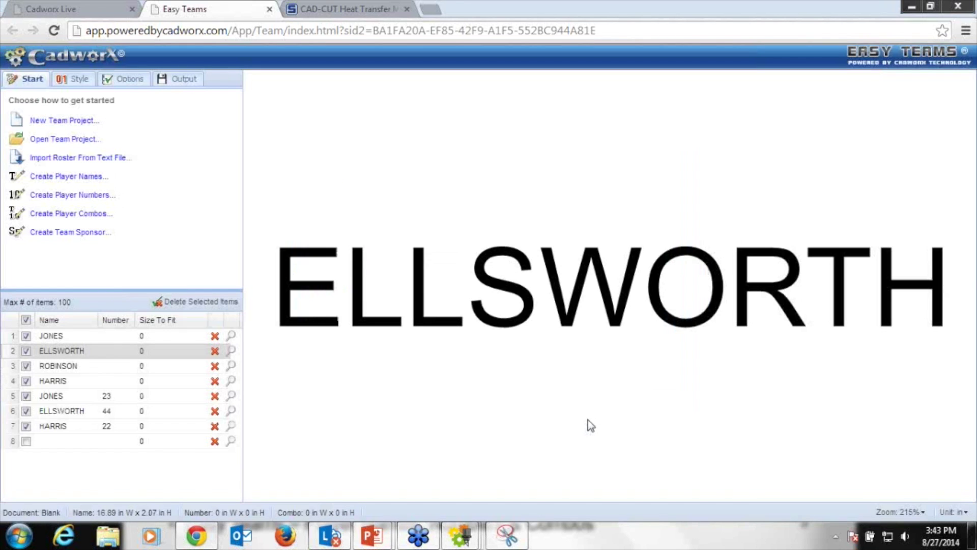
Preview the name-and-number combos for players 23, 44 and 22 one after another.
{"action": "left_click", "coordinate": [231, 397]}
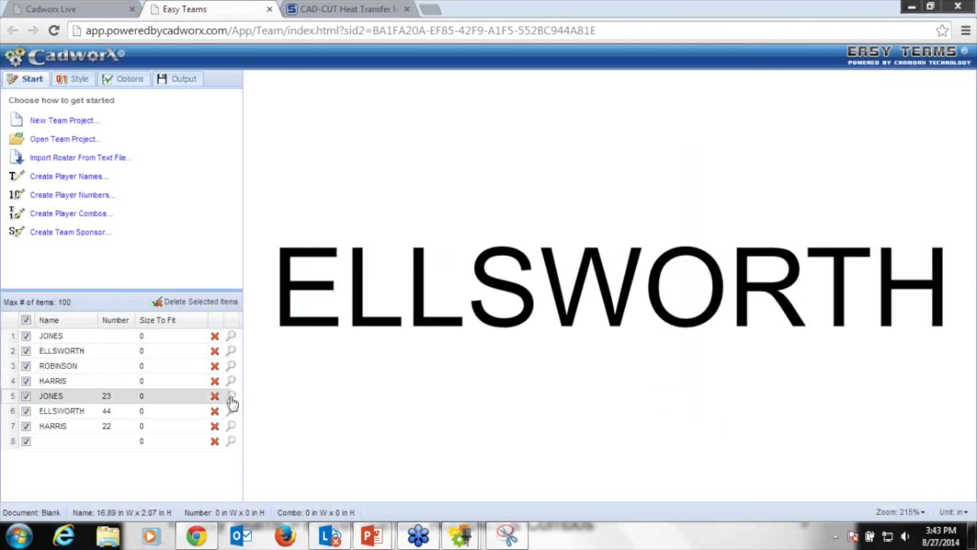
{"action": "left_click", "coordinate": [231, 411]}
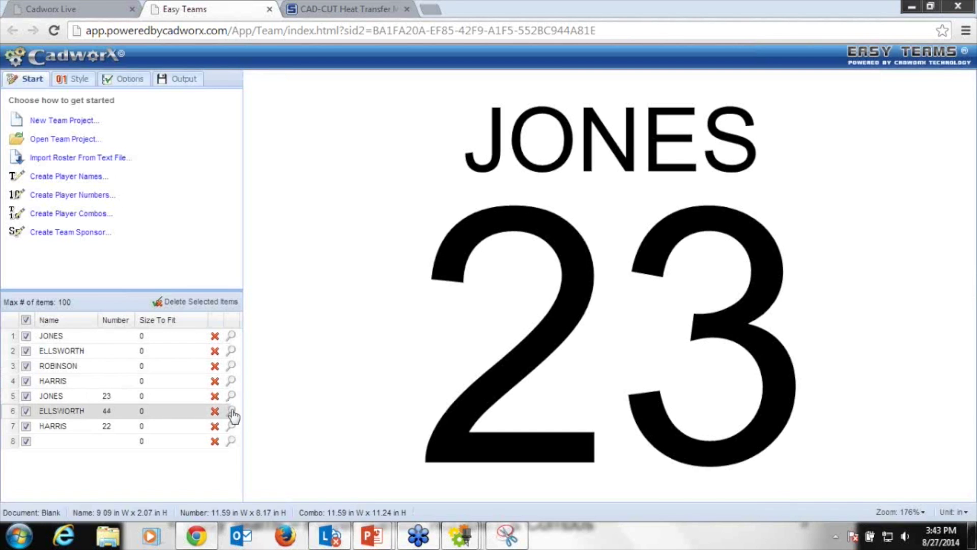
{"action": "left_click", "coordinate": [231, 427]}
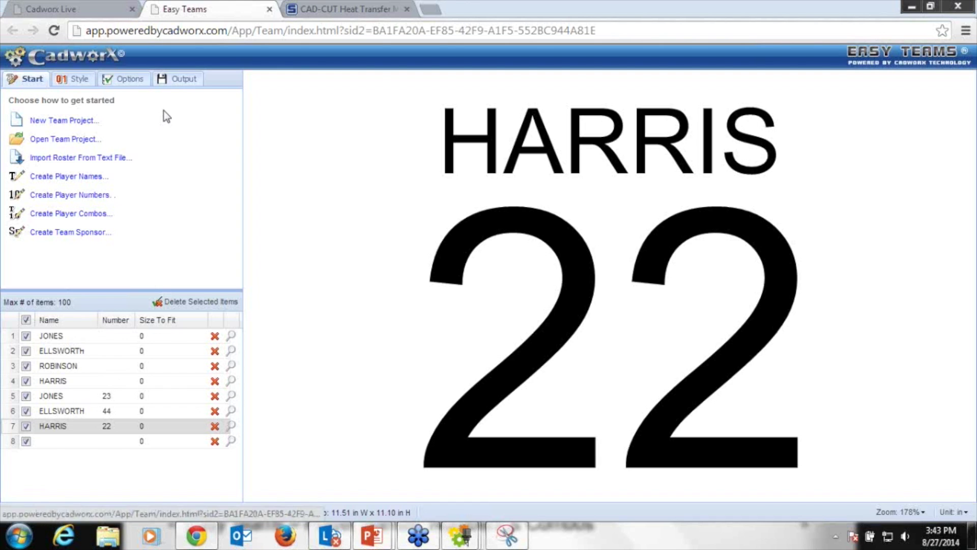
Edit the name style of the selected roster items and set the font to Stahls Athletic 3 from the Stahls category.
{"action": "left_click", "coordinate": [85, 79]}
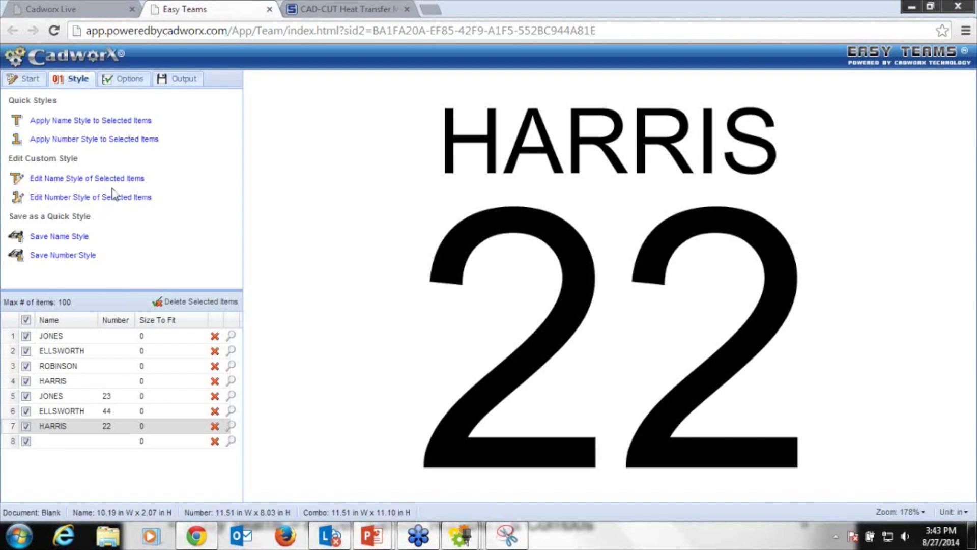
{"action": "left_click", "coordinate": [124, 179]}
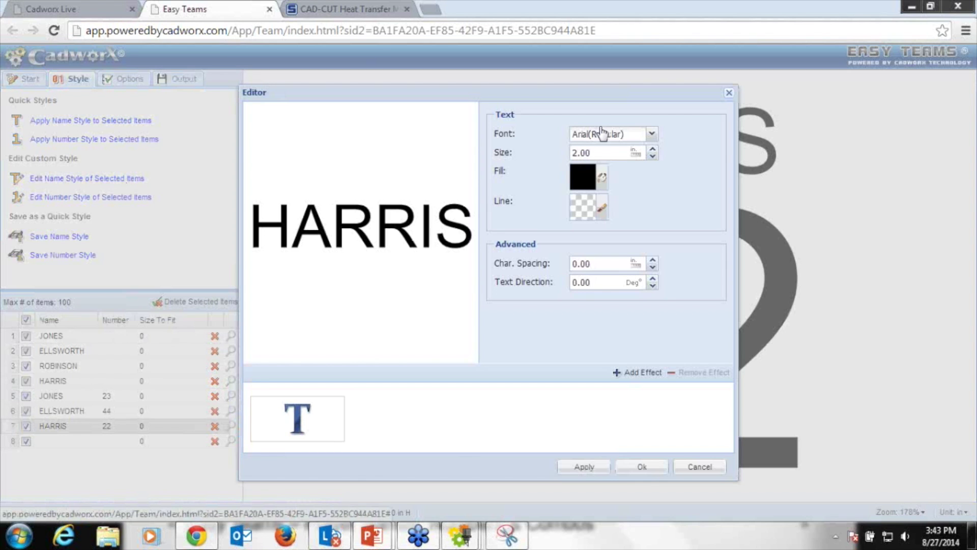
{"action": "left_click", "coordinate": [629, 134]}
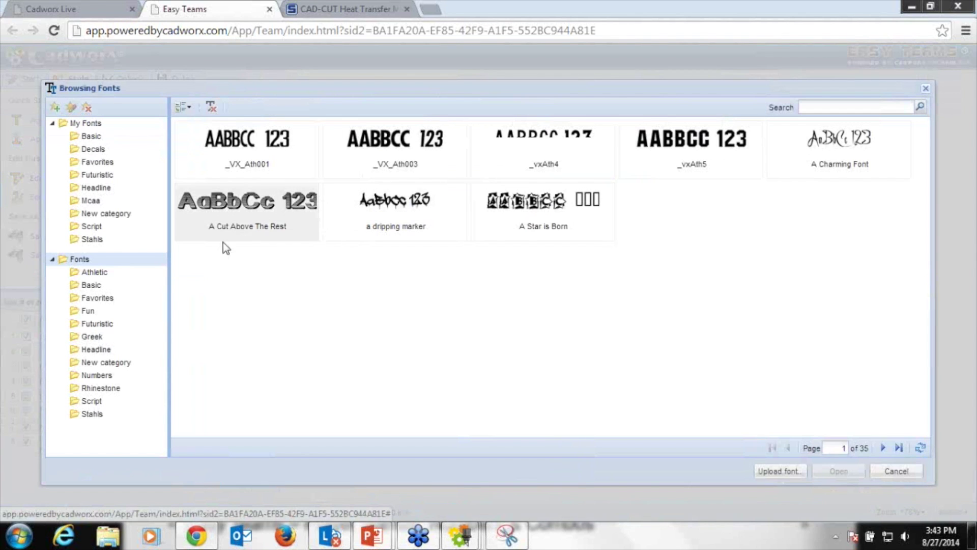
{"action": "left_click", "coordinate": [102, 414]}
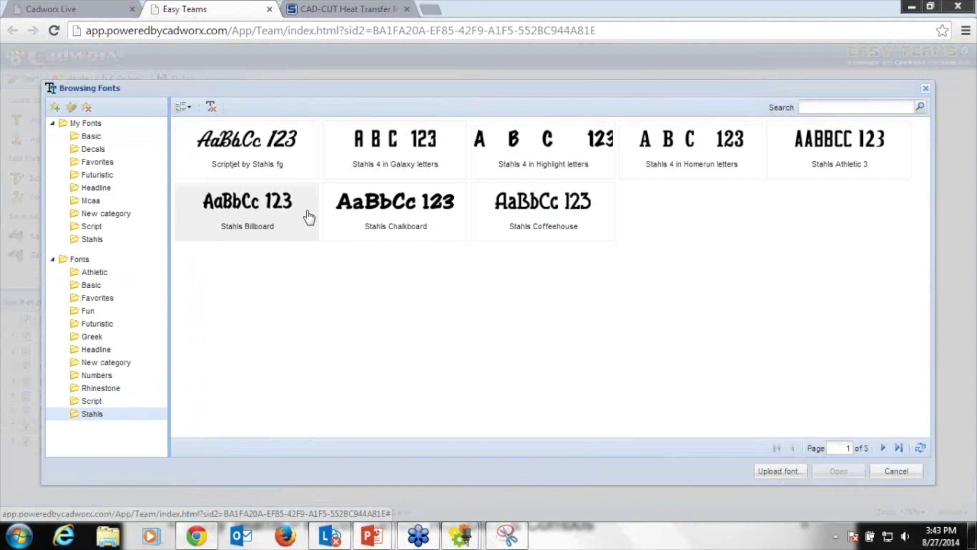
{"action": "left_click", "coordinate": [841, 154]}
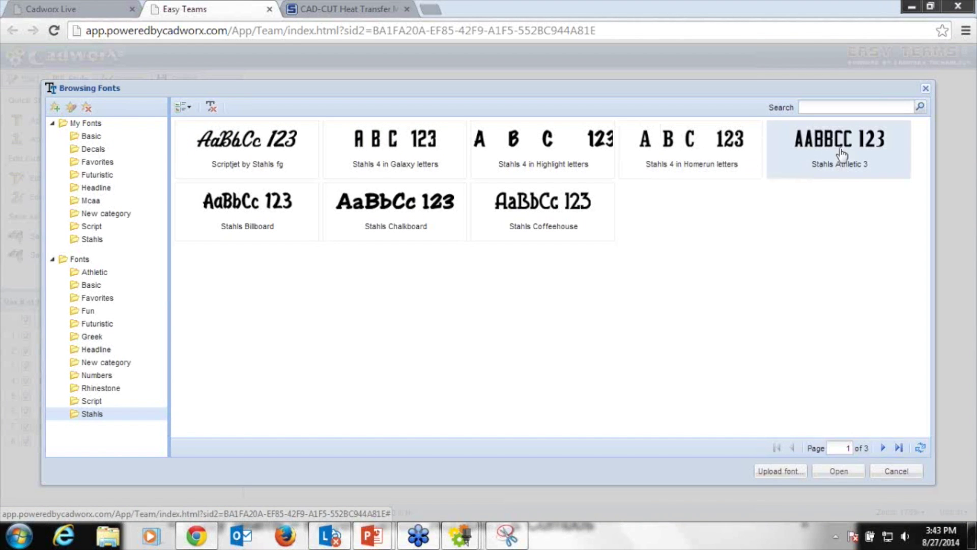
{"action": "left_click", "coordinate": [854, 471]}
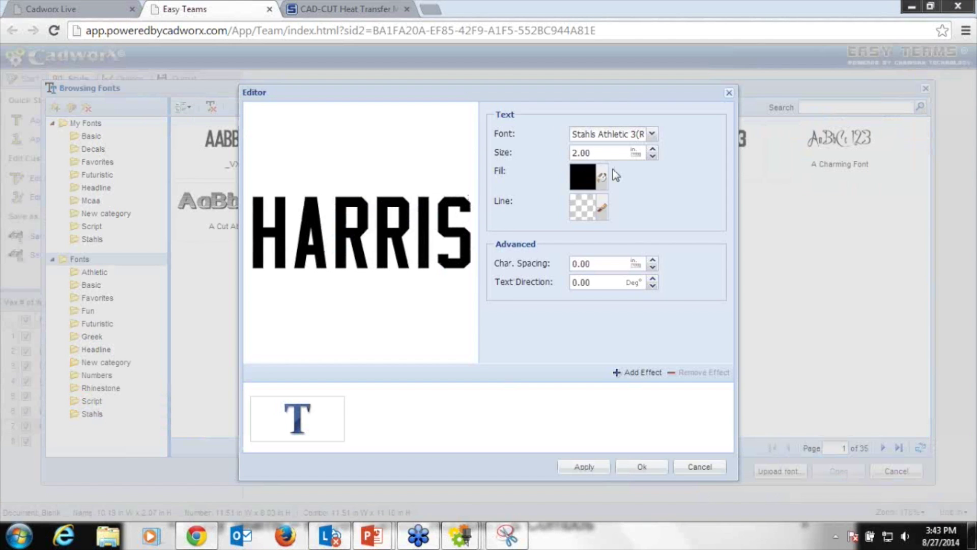
Add the Arch 1 effect to the name style and apply the style to the selected items.
{"action": "left_click", "coordinate": [639, 372]}
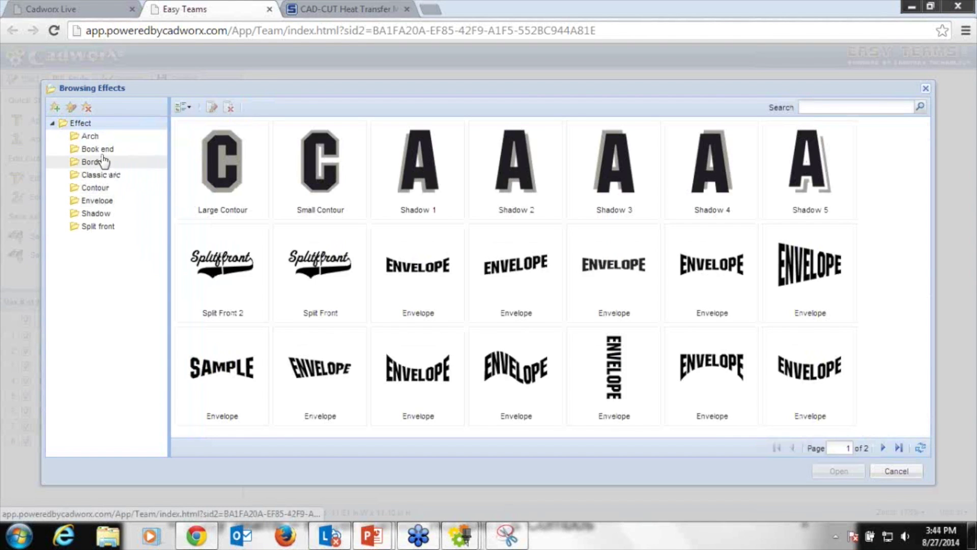
{"action": "left_click", "coordinate": [97, 138]}
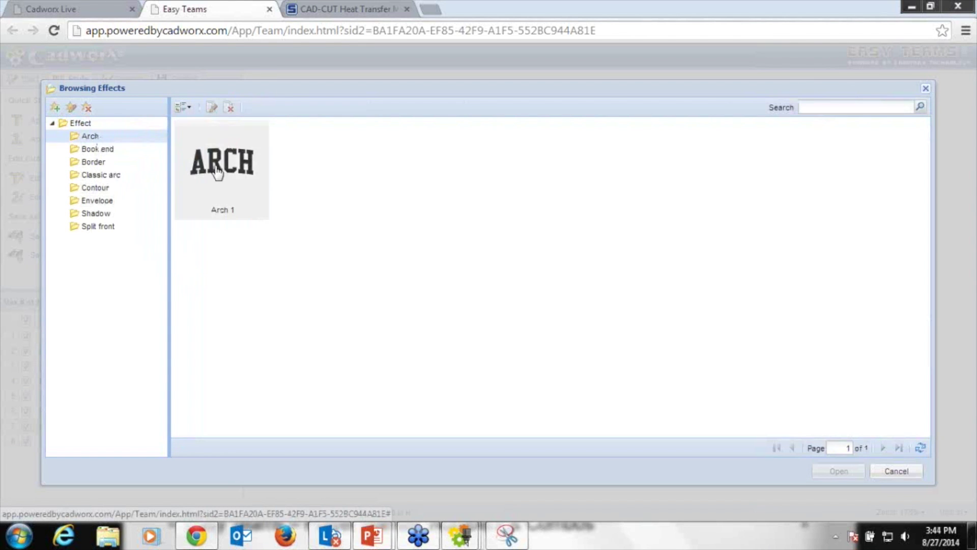
{"action": "left_click", "coordinate": [838, 472]}
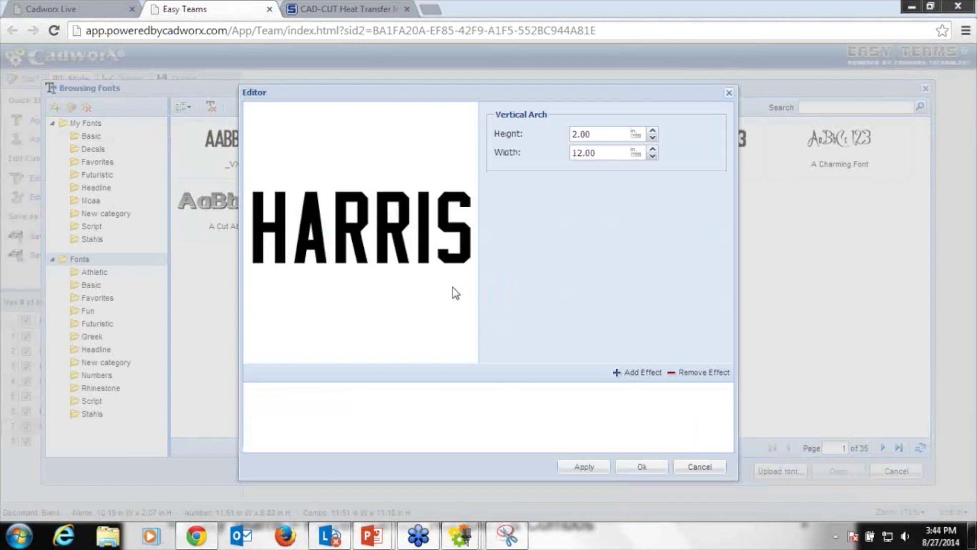
{"action": "left_click", "coordinate": [642, 467]}
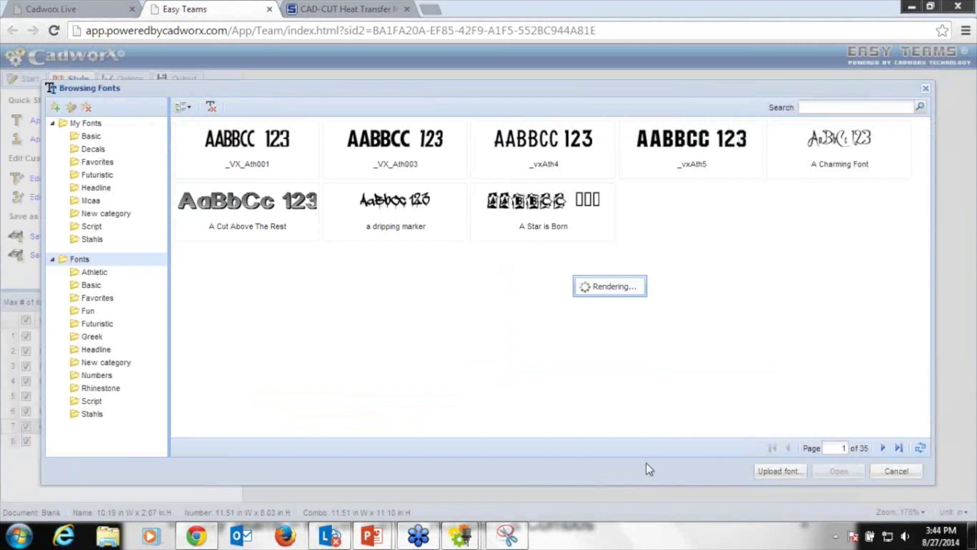
Dismiss the font browser and preview the arched name style on roster items 6, 5 and 4, returning to item 5.
{"action": "left_click", "coordinate": [914, 476]}
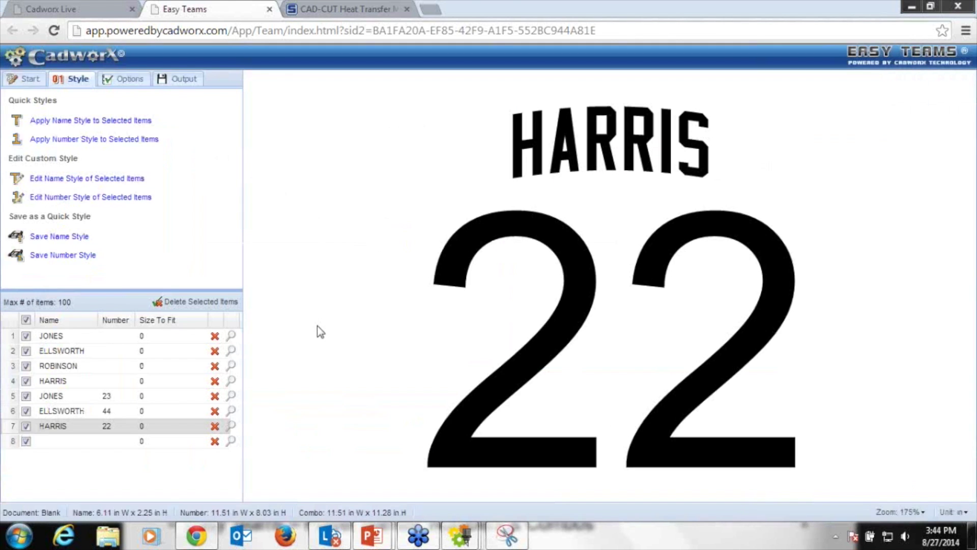
{"action": "left_click", "coordinate": [232, 411]}
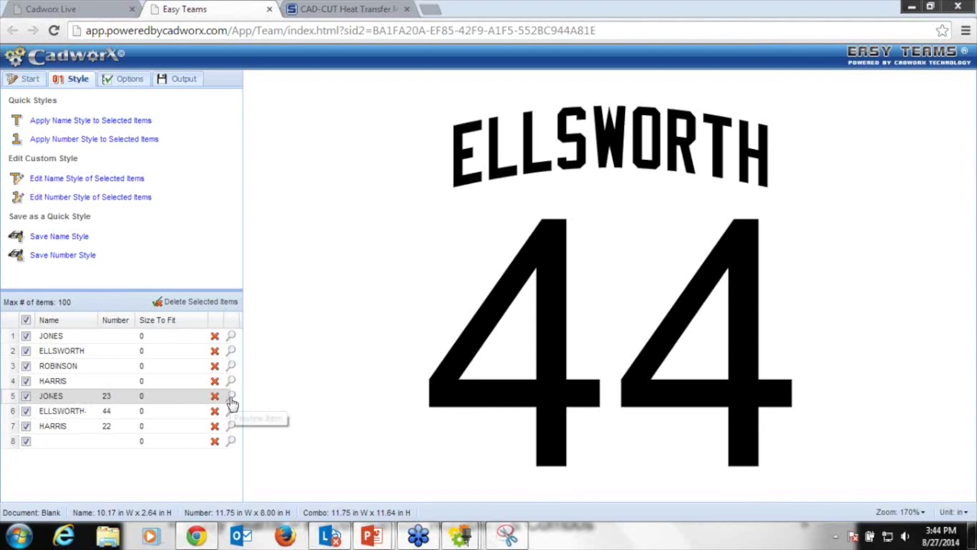
{"action": "left_click", "coordinate": [231, 395]}
{"action": "left_click", "coordinate": [231, 381]}
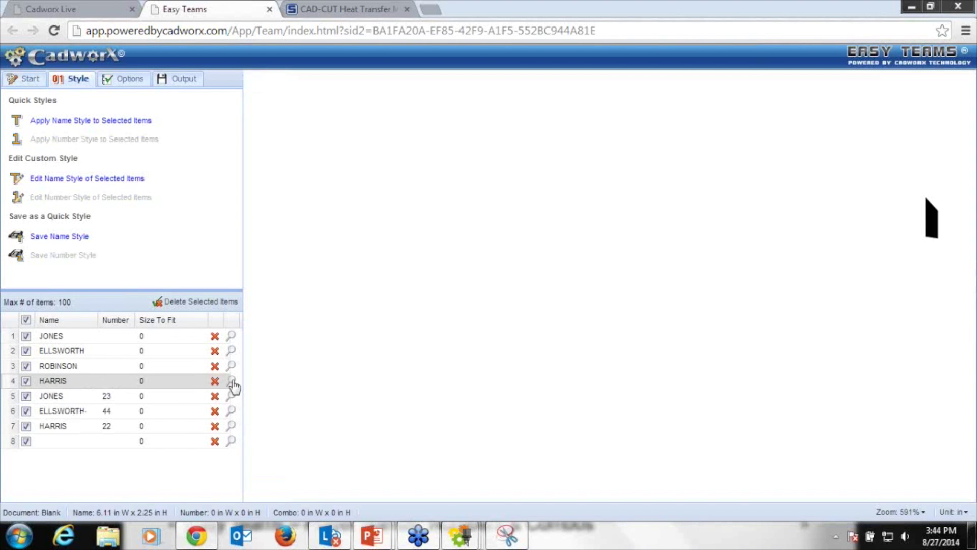
{"action": "left_click", "coordinate": [232, 396]}
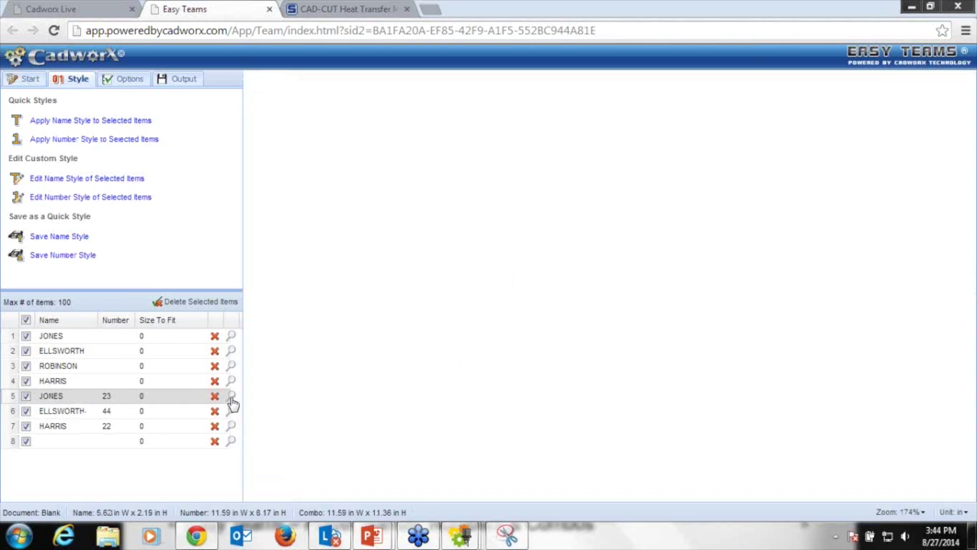
Edit the number style of the selected roster items and set the font to Stahls Athletic 3 from the Stahls category.
{"action": "left_click", "coordinate": [60, 197]}
{"action": "left_click", "coordinate": [633, 138]}
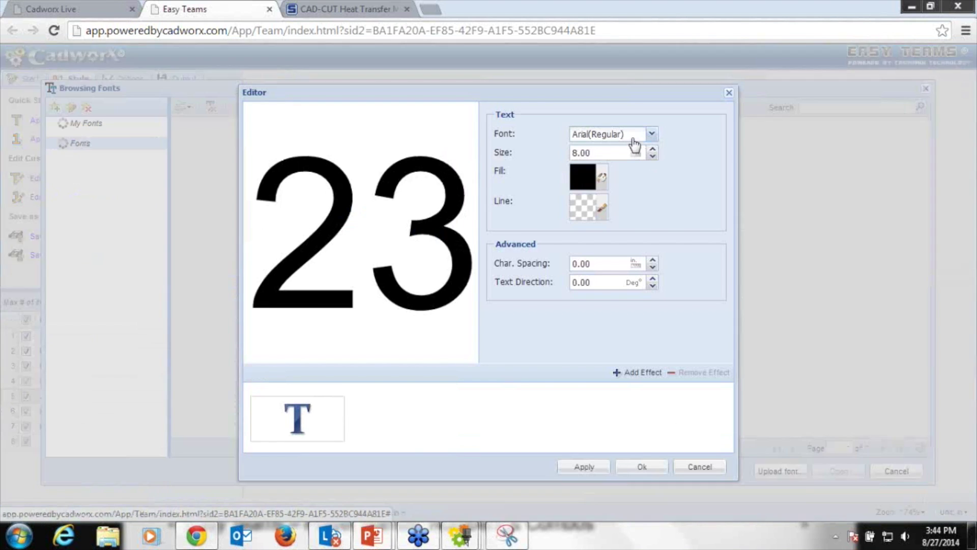
{"action": "left_click", "coordinate": [105, 274]}
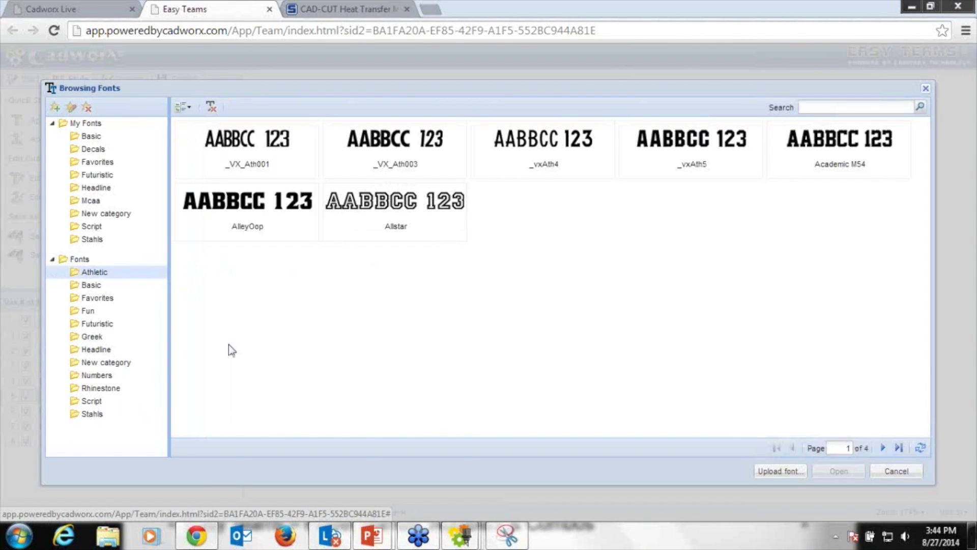
{"action": "left_click", "coordinate": [92, 413]}
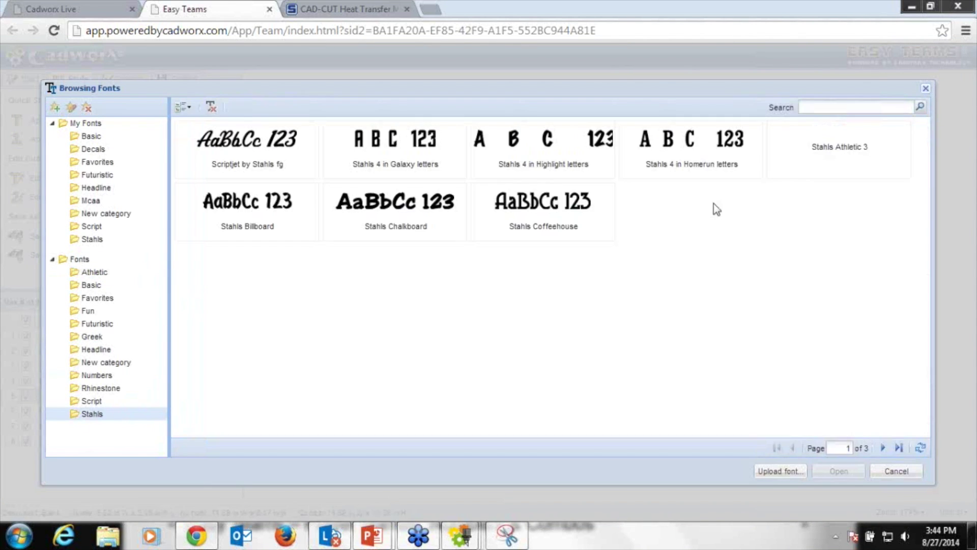
{"action": "left_click", "coordinate": [863, 167]}
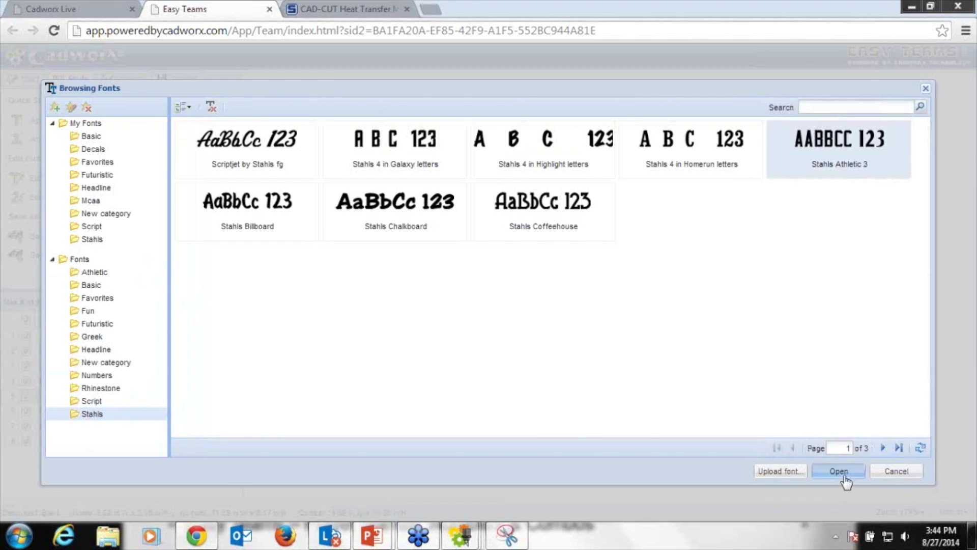
{"action": "left_click", "coordinate": [843, 474]}
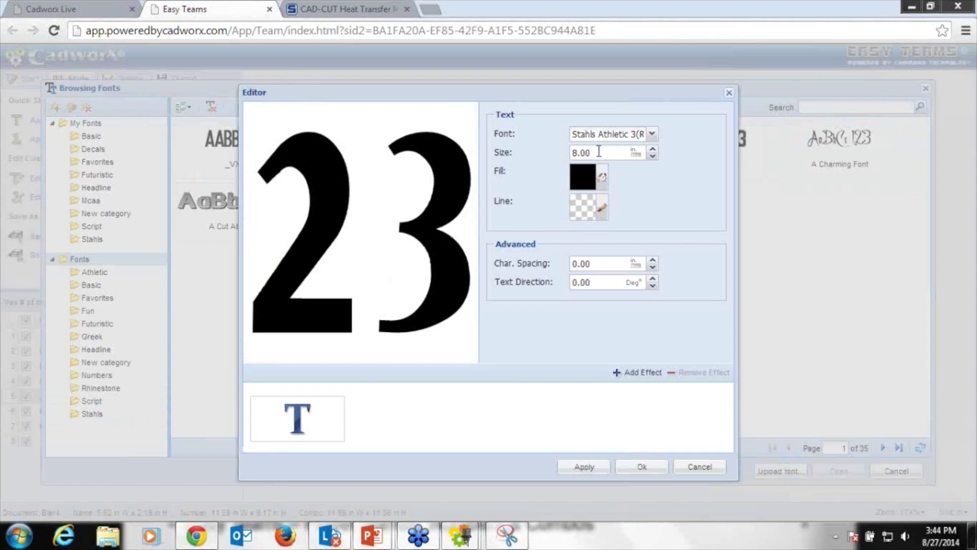
Set the number size to 10 inches, apply the style, and preview the combos for players 44 and 22.
{"action": "left_click_drag", "start_coordinate": [599, 152], "coordinate": [573, 149]}
{"action": "type", "text": "10"}
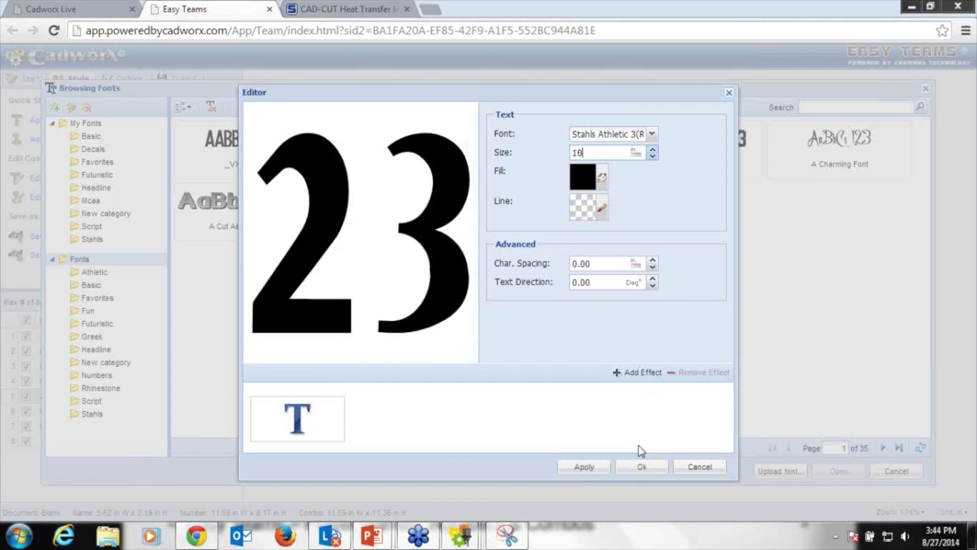
{"action": "left_click", "coordinate": [641, 466]}
{"action": "left_click", "coordinate": [884, 473]}
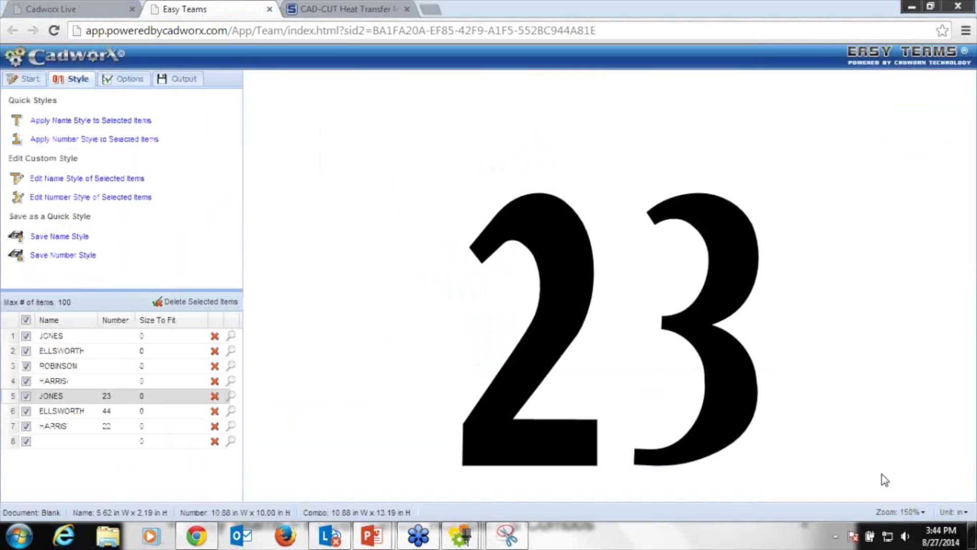
{"action": "left_click", "coordinate": [237, 412]}
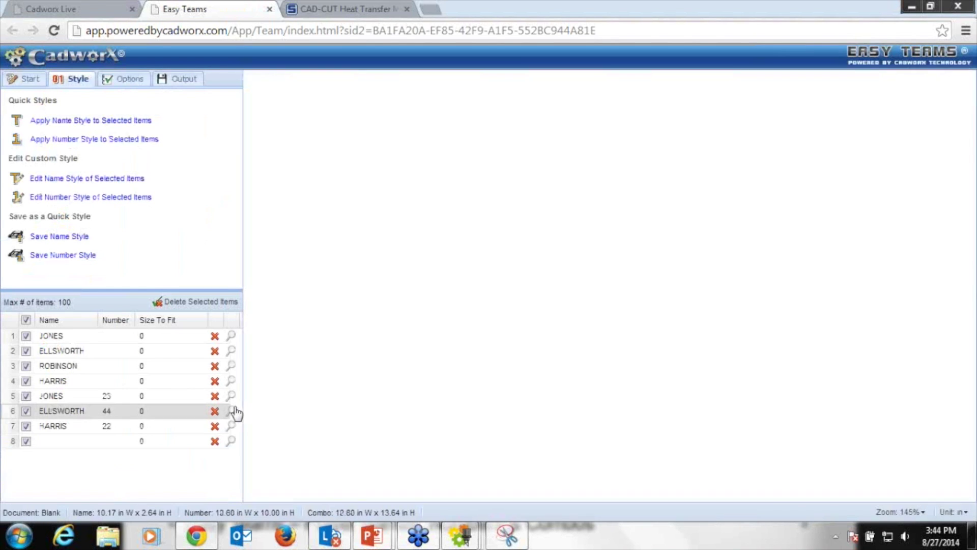
{"action": "left_click", "coordinate": [233, 428]}
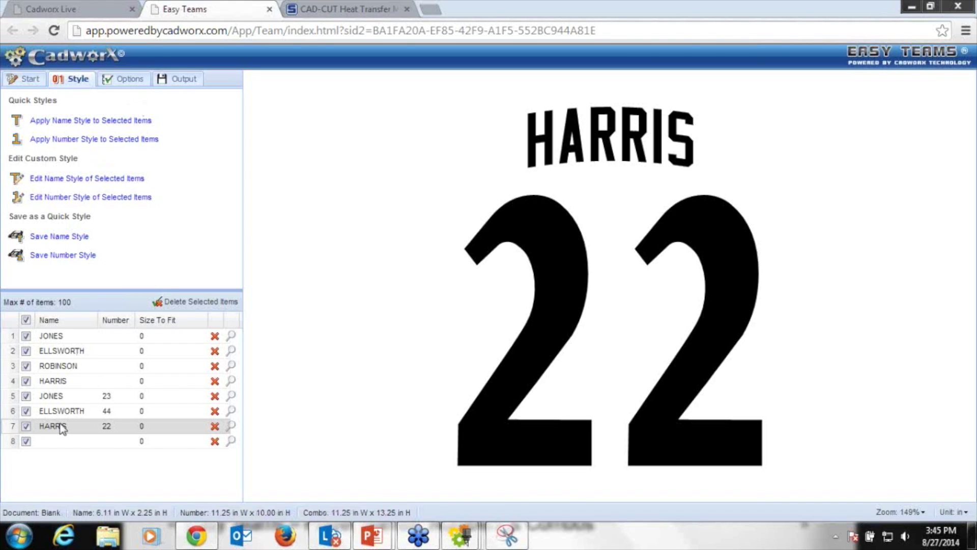
Set the global width constraint to 10 inches, the youth M jersey size, and preview the combo for player 44.
{"action": "left_click", "coordinate": [132, 80]}
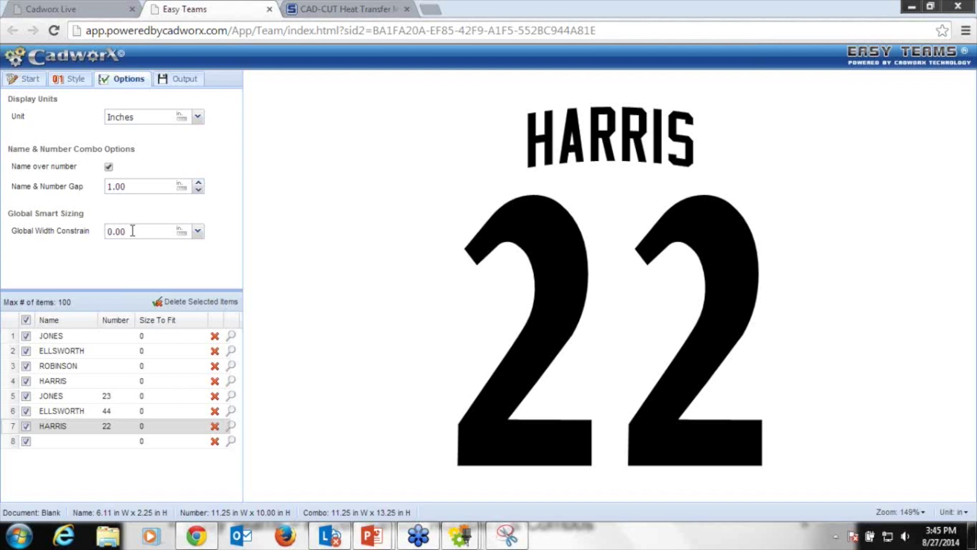
{"action": "left_click_drag", "start_coordinate": [132, 231], "coordinate": [97, 225]}
{"action": "type", "text": "10"}
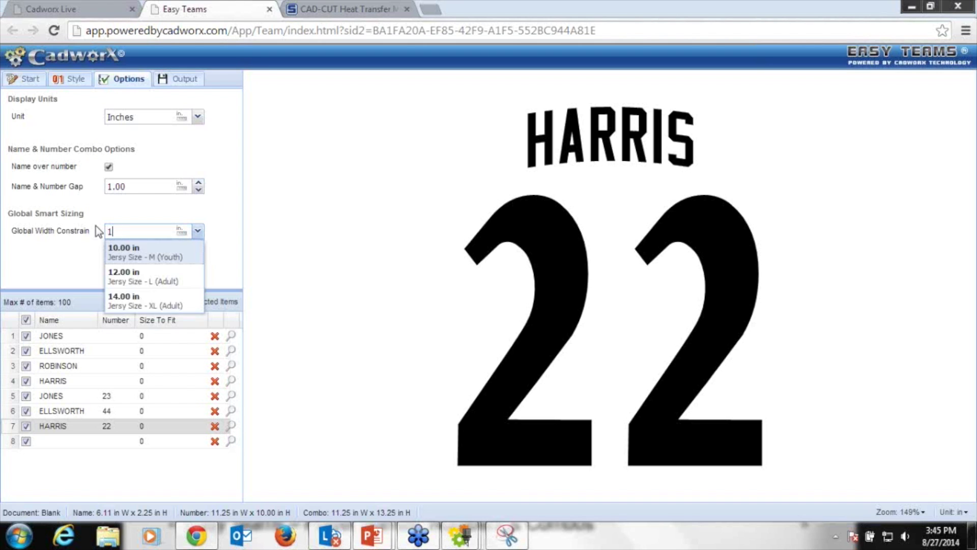
{"action": "left_click", "coordinate": [130, 248]}
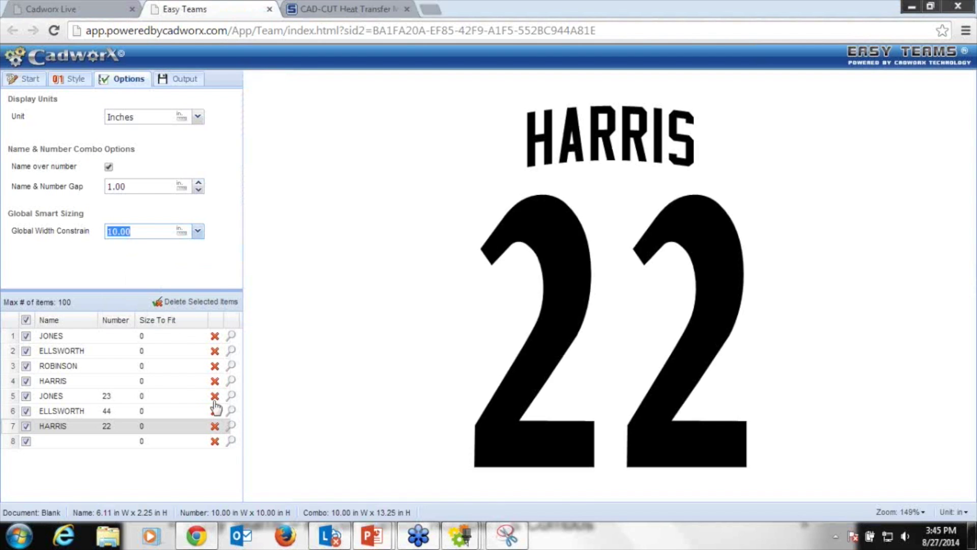
{"action": "left_click", "coordinate": [233, 413]}
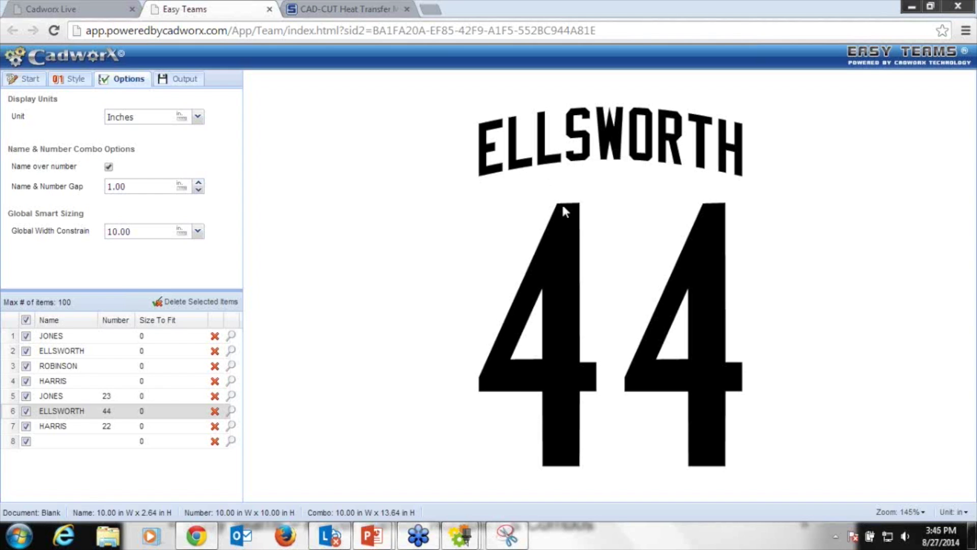
Try a 2-inch gap between name and number, and clear the gap value so the two parts sit close together.
{"action": "left_click", "coordinate": [143, 190]}
{"action": "left_click_drag", "start_coordinate": [142, 191], "coordinate": [62, 179]}
{"action": "type", "text": "2"}
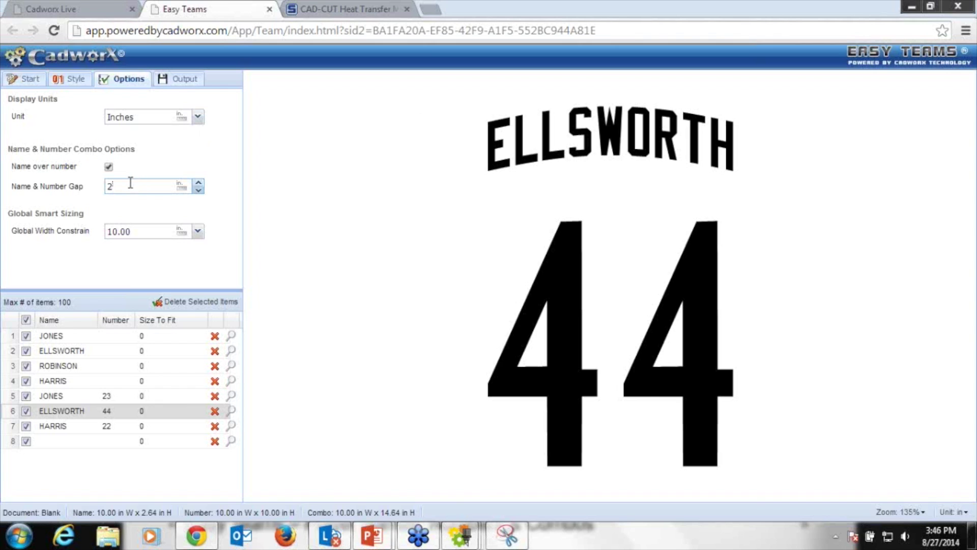
{"action": "key", "text": "BackSpace"}
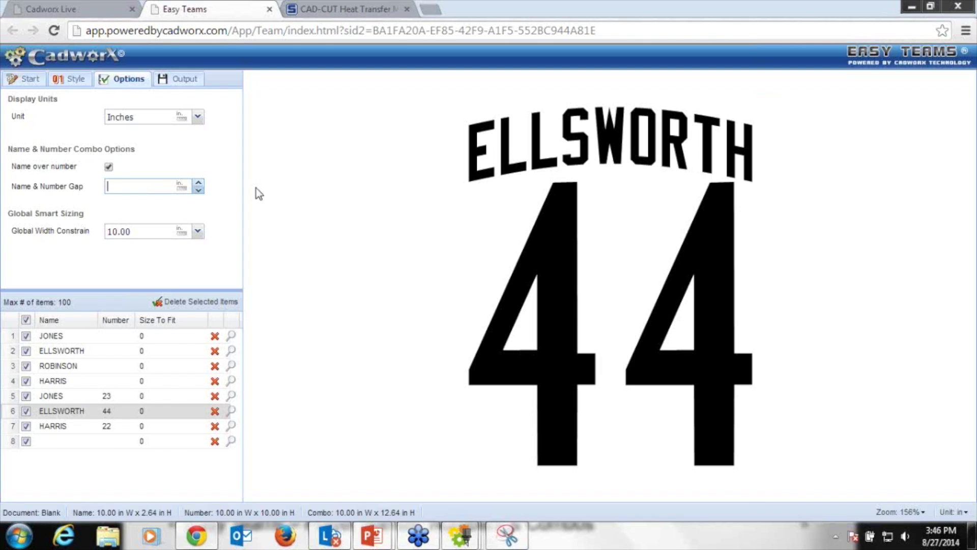
{"action": "left_click", "coordinate": [175, 80]}
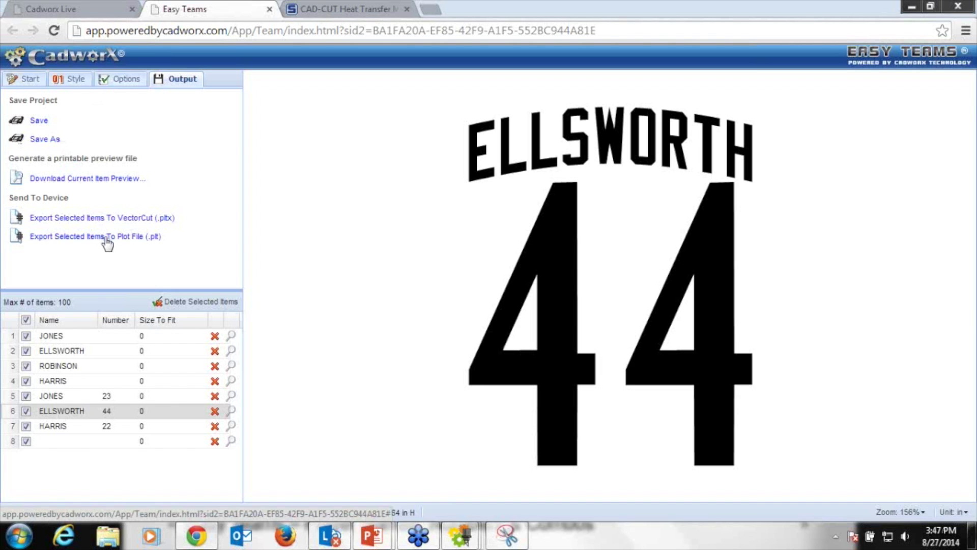
{"action": "left_click", "coordinate": [75, 82]}
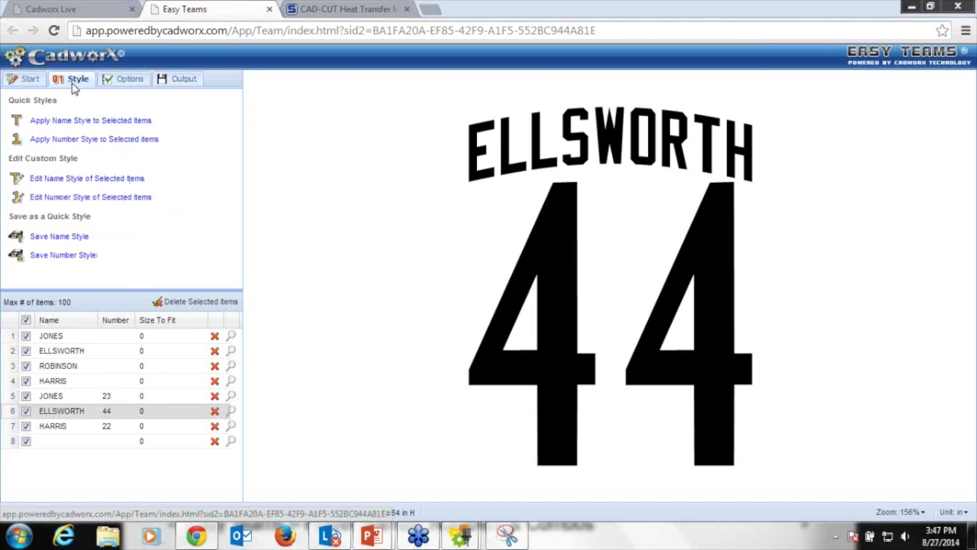
{"action": "left_click", "coordinate": [27, 80]}
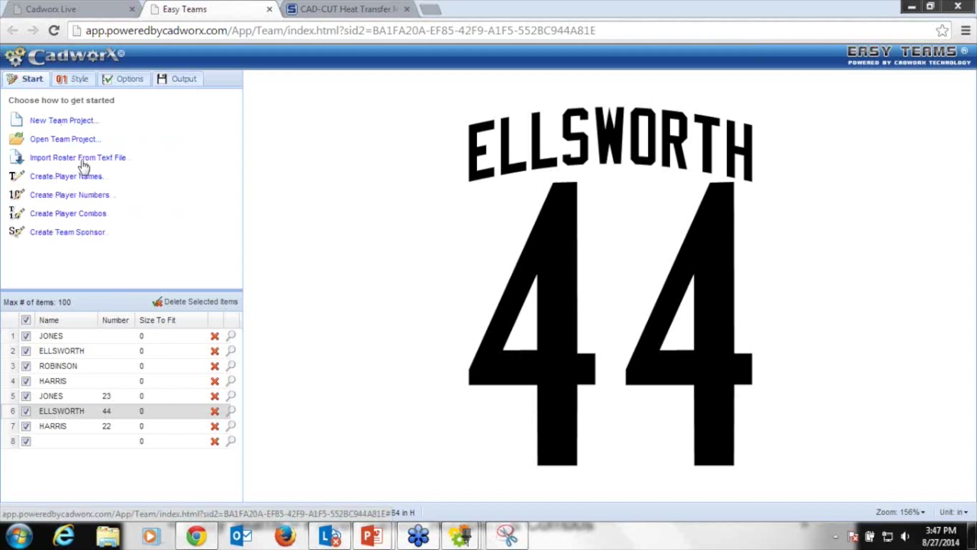
Open Word and create a blank document.
{"action": "left_click", "coordinate": [20, 535]}
{"action": "left_click", "coordinate": [91, 264]}
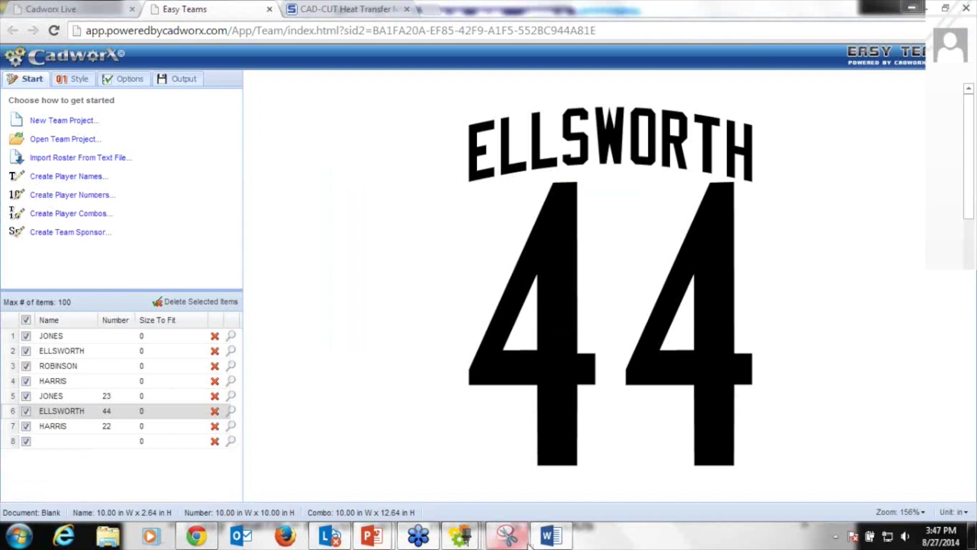
{"action": "left_click", "coordinate": [551, 535]}
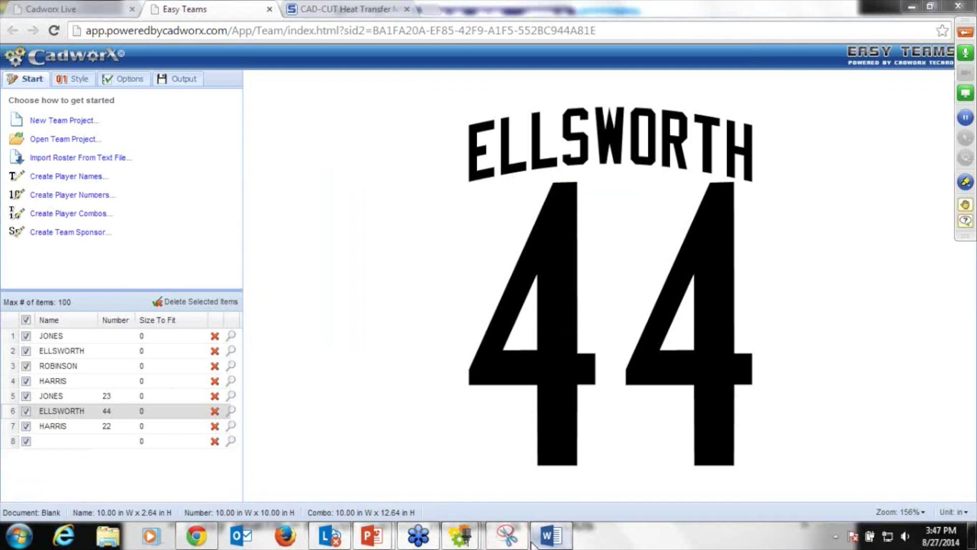
{"action": "mouse_move", "coordinate": [551, 535]}
{"action": "left_click", "coordinate": [564, 490]}
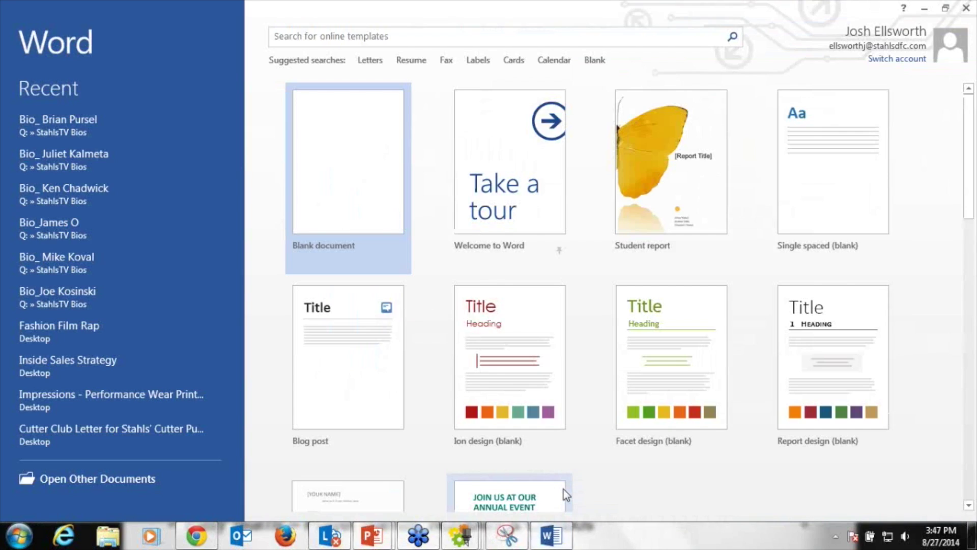
{"action": "left_click", "coordinate": [374, 163]}
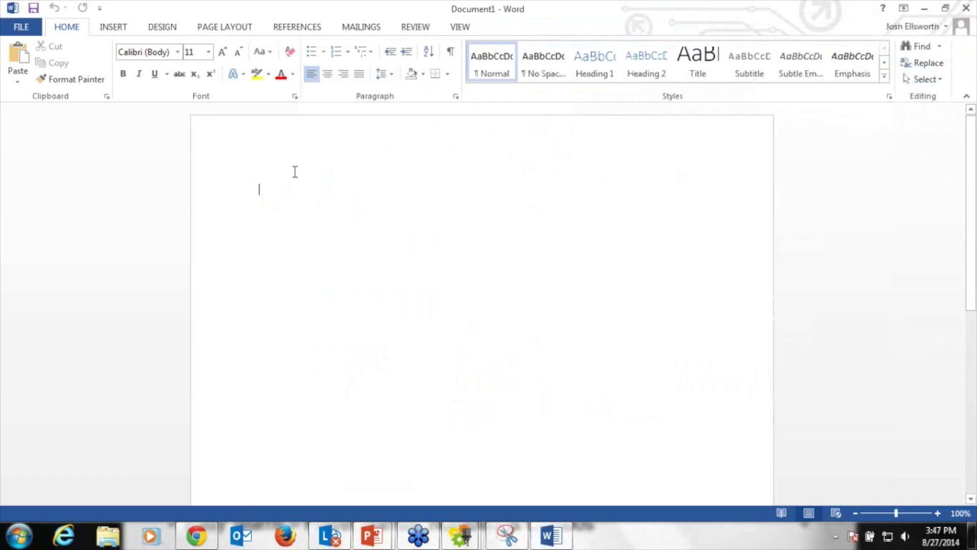
Enter three roster lines, each with a capitalized name, a comma and a number, using the numbers 24, 48 and 26.
{"action": "type", "text": "SMI"}
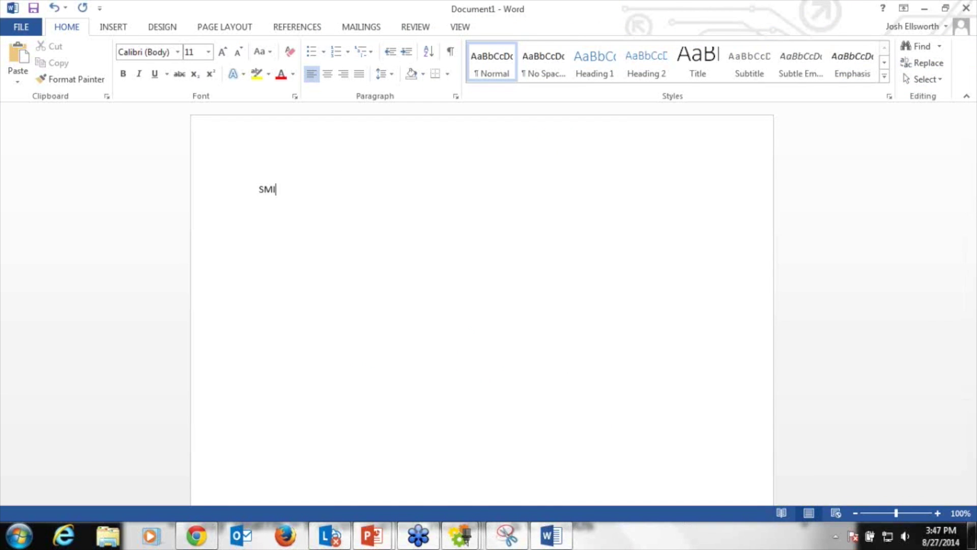
{"action": "type", "text": "THFIELD, 24"}
{"action": "key", "text": "Return"}
{"action": "type", "text": "FAIRC"}
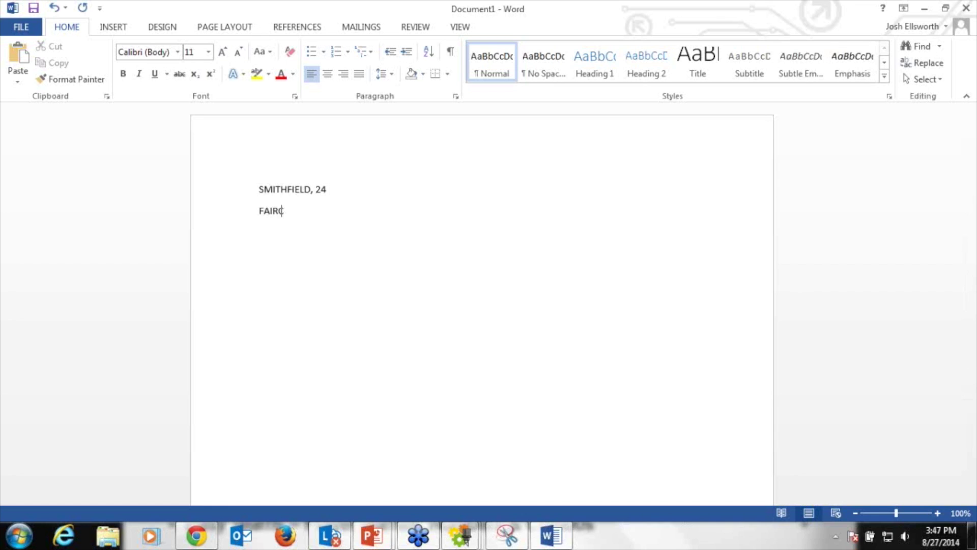
{"action": "type", "text": "HANCE, 48"}
{"action": "key", "text": "Return"}
{"action": "type", "text": "STAHLS, 26"}
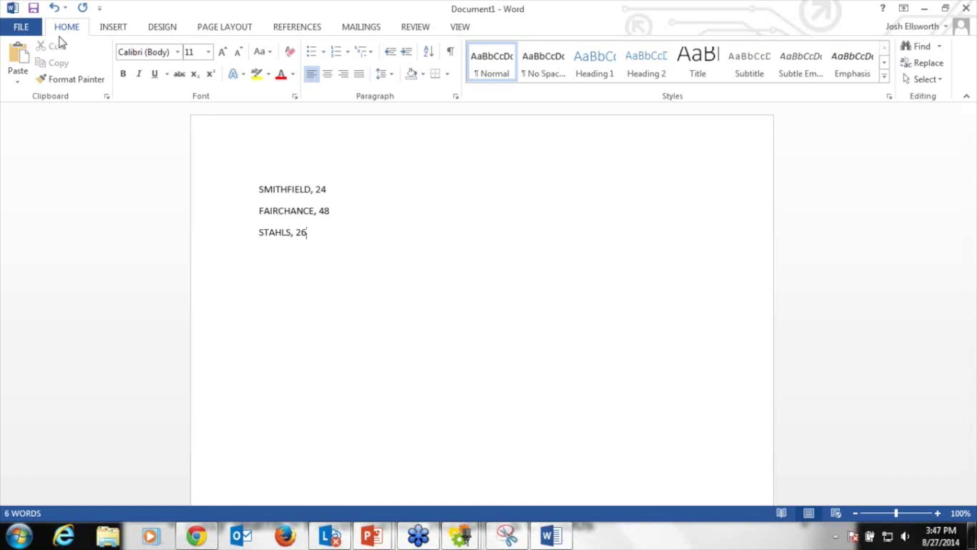
Save the document to the Desktop as a plain text file named ROSTER with Windows (Default) encoding, and close Word.
{"action": "left_click", "coordinate": [20, 26]}
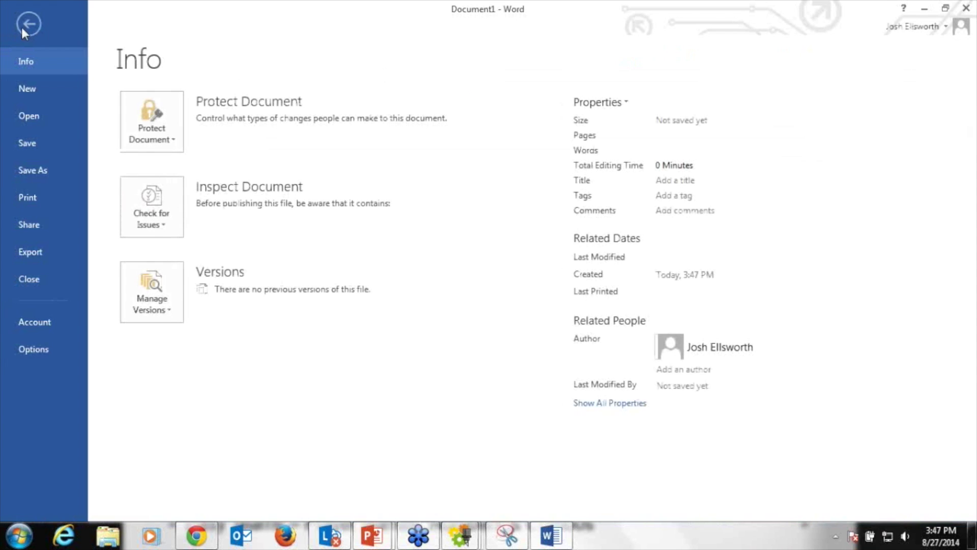
{"action": "left_click", "coordinate": [39, 168]}
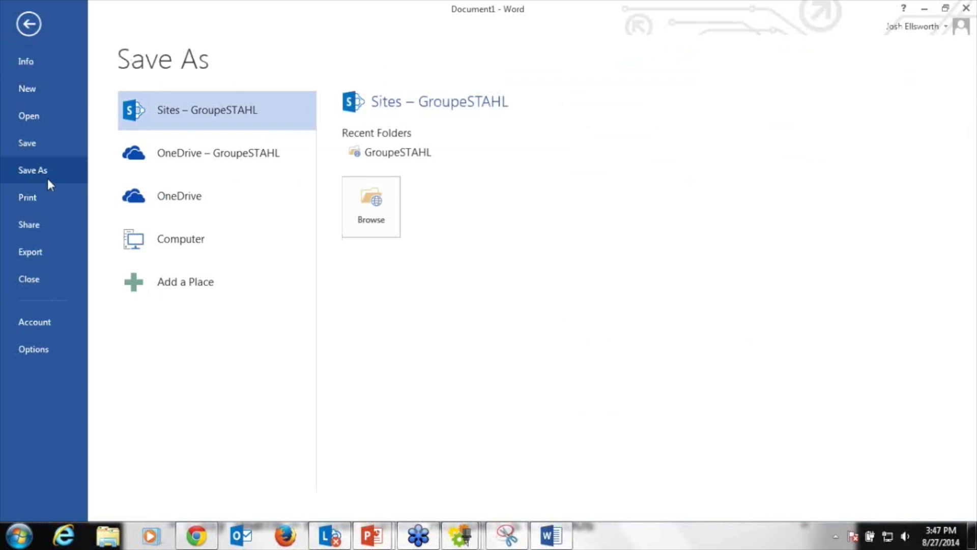
{"action": "left_click", "coordinate": [168, 246]}
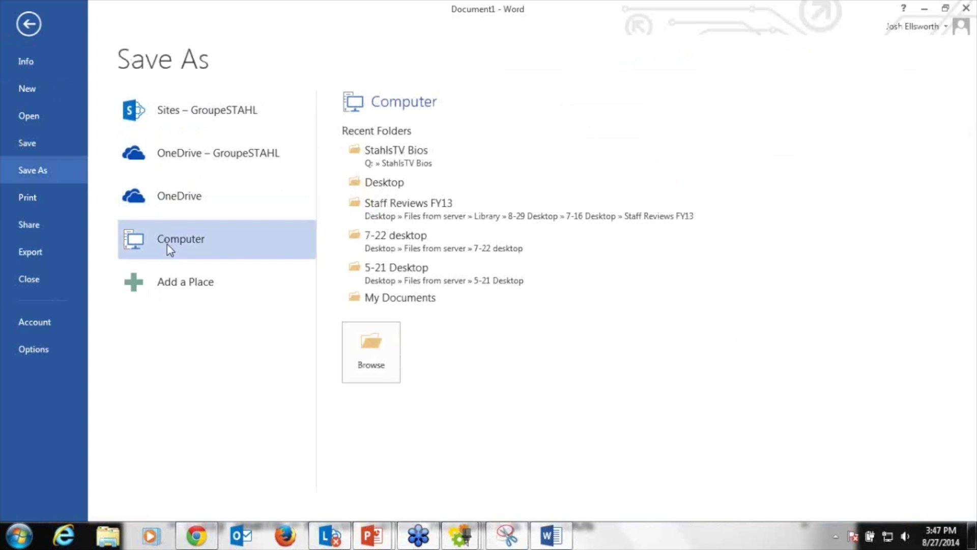
{"action": "left_click", "coordinate": [389, 184]}
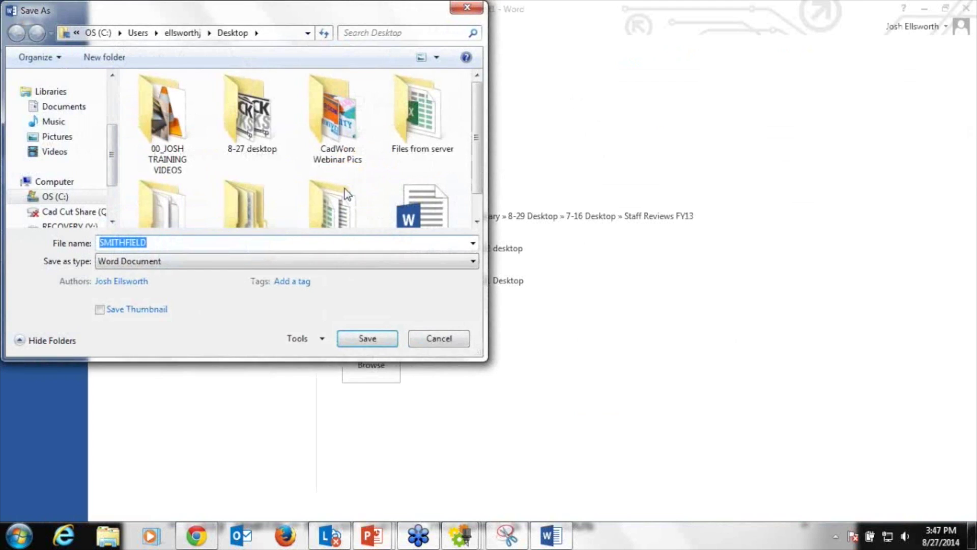
{"action": "left_click", "coordinate": [230, 265]}
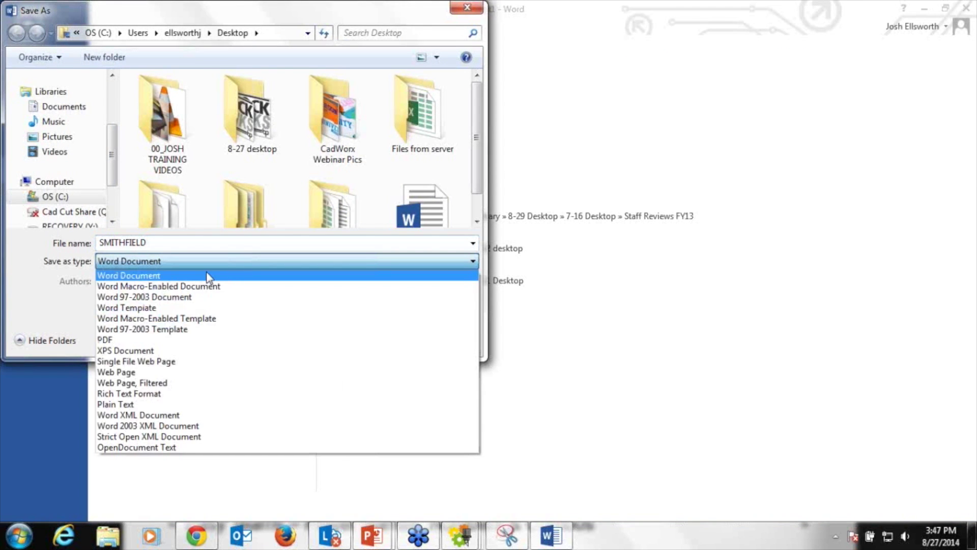
{"action": "left_click", "coordinate": [157, 405]}
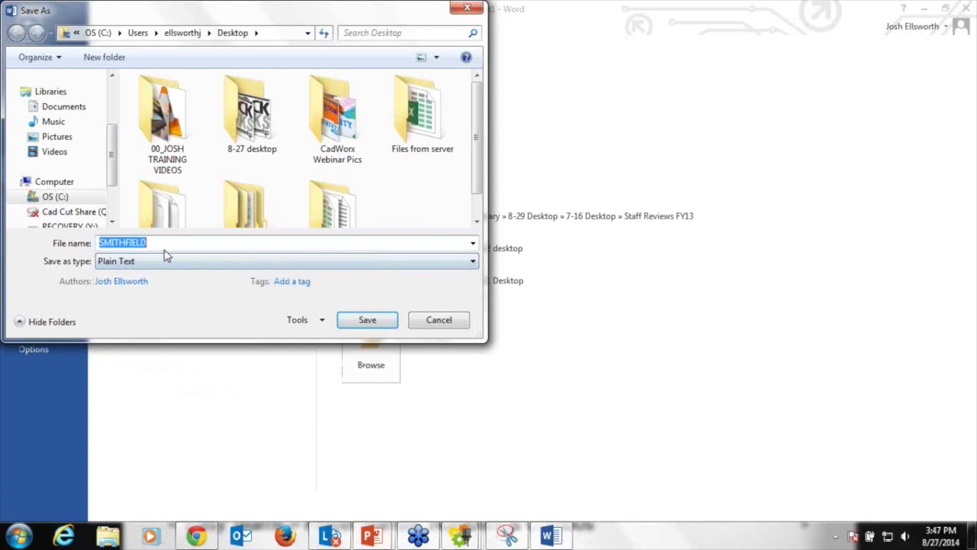
{"action": "type", "text": "ROSTER"}
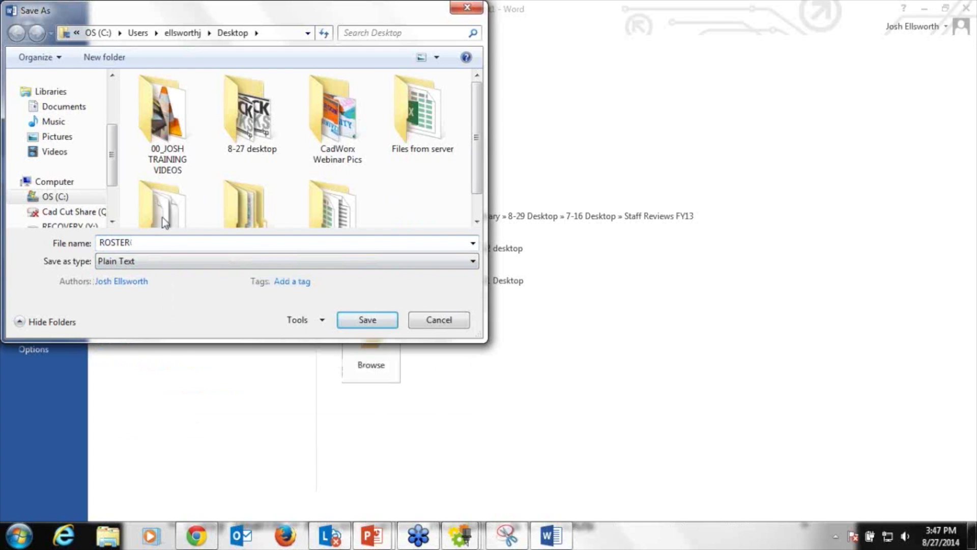
{"action": "left_click", "coordinate": [355, 326]}
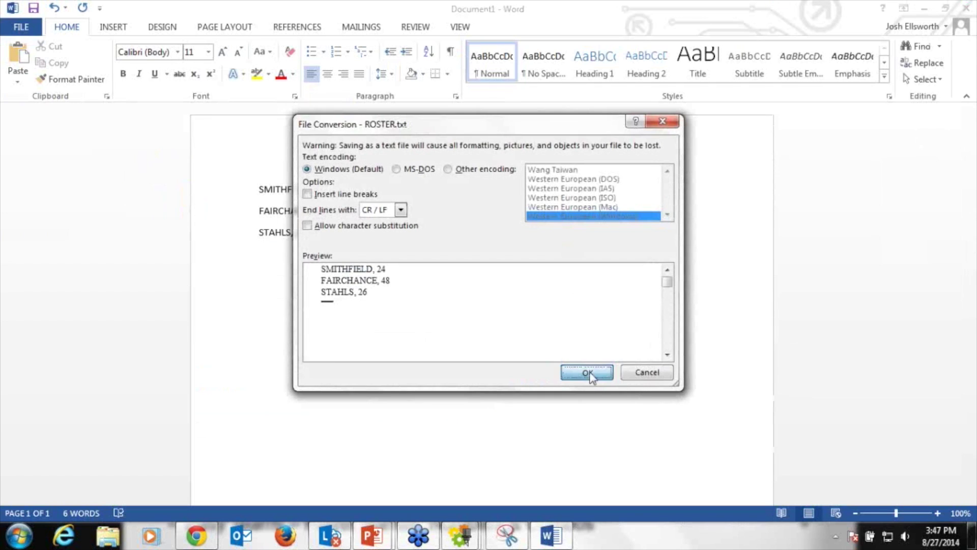
{"action": "left_click", "coordinate": [585, 372]}
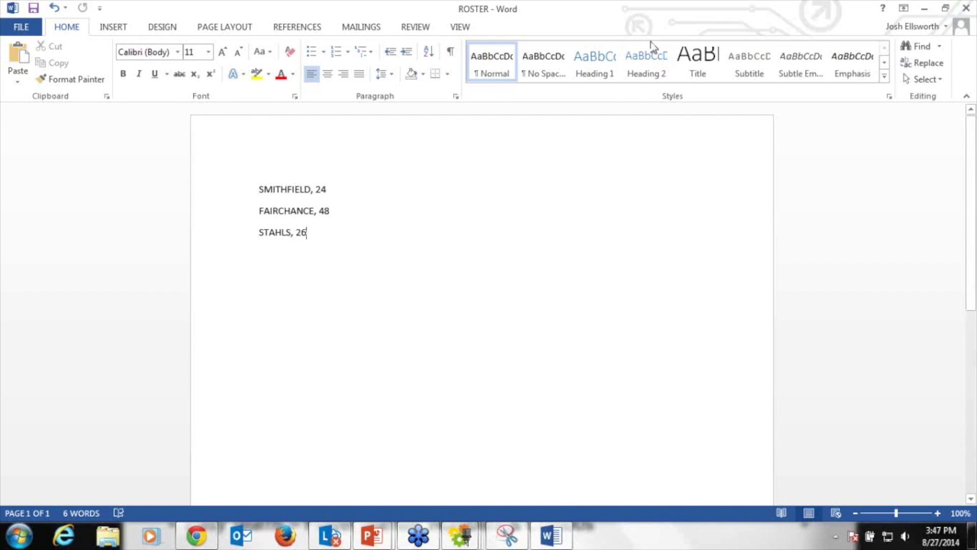
{"action": "left_click", "coordinate": [969, 7]}
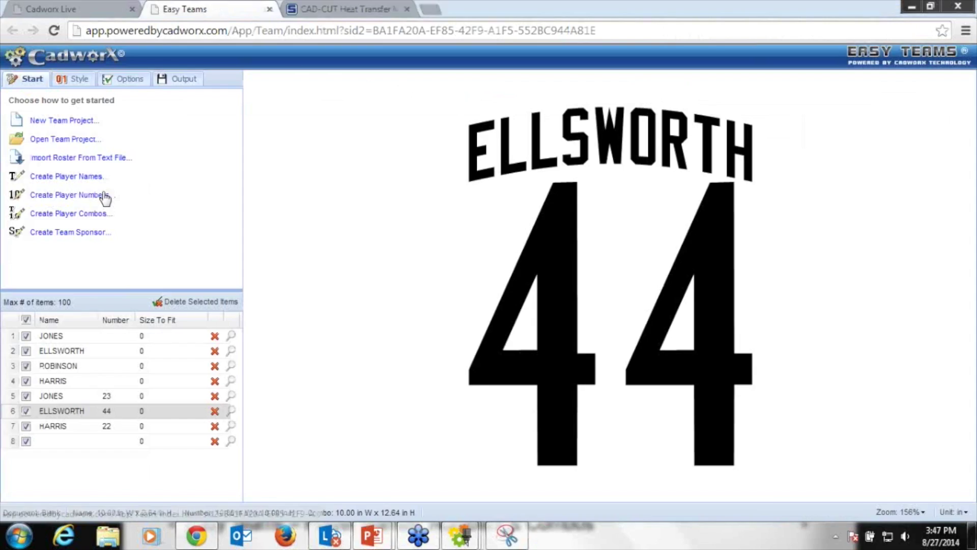
Import ROSTER.txt into the Easy Teams roster, appended to the existing items, and preview the imported players numbered 24 and 48.
{"action": "left_click", "coordinate": [64, 159]}
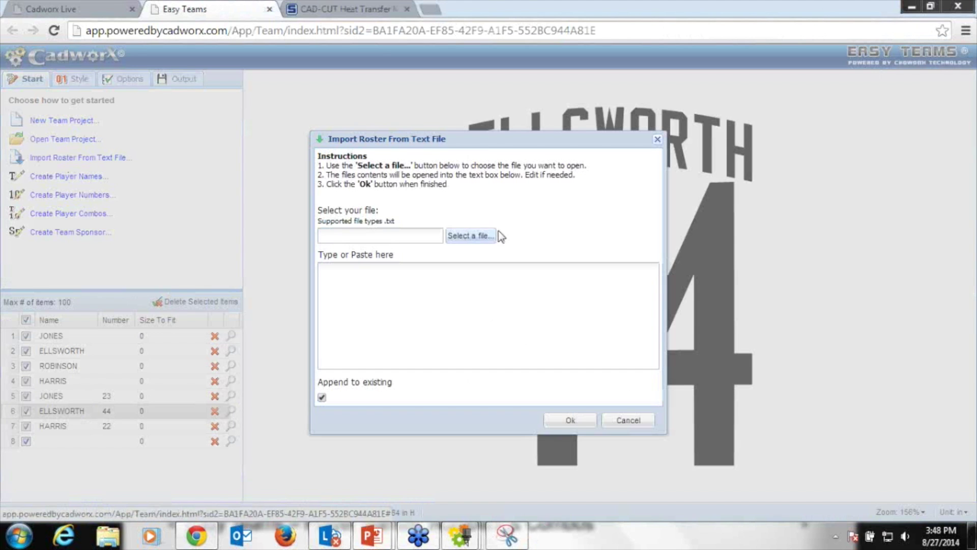
{"action": "left_click", "coordinate": [472, 236]}
{"action": "left_click", "coordinate": [61, 98]}
{"action": "left_click_drag", "start_coordinate": [476, 191], "coordinate": [476, 252]}
{"action": "double_click", "coordinate": [196, 263]}
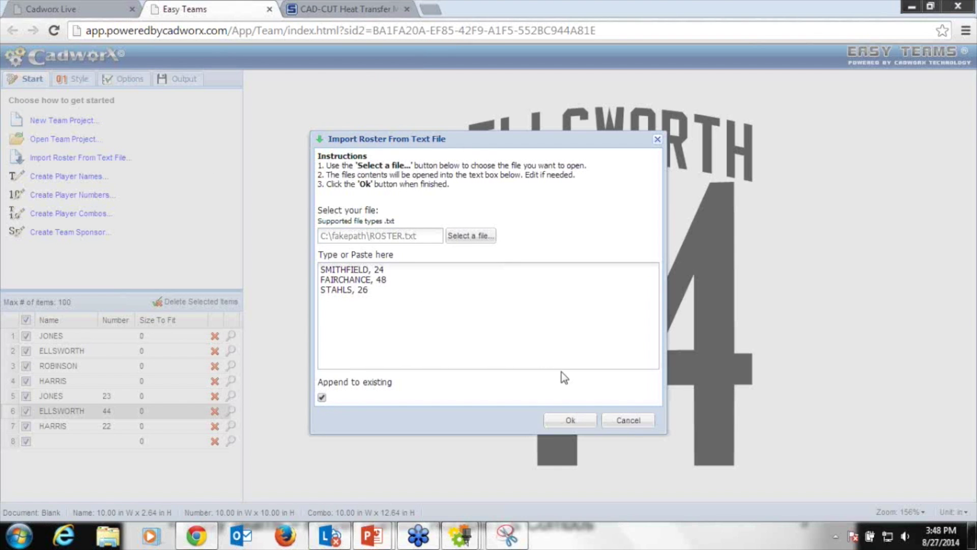
{"action": "left_click", "coordinate": [573, 421]}
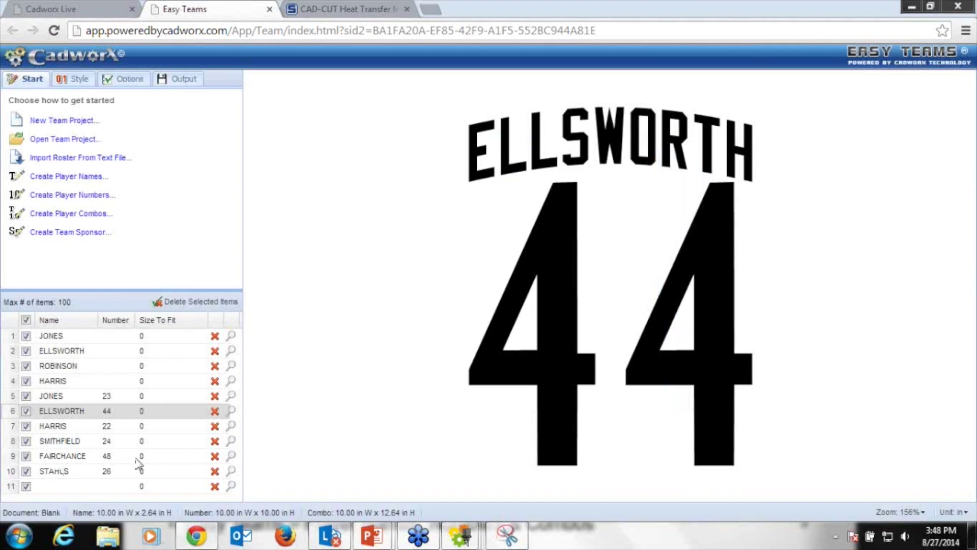
{"action": "left_click", "coordinate": [230, 442]}
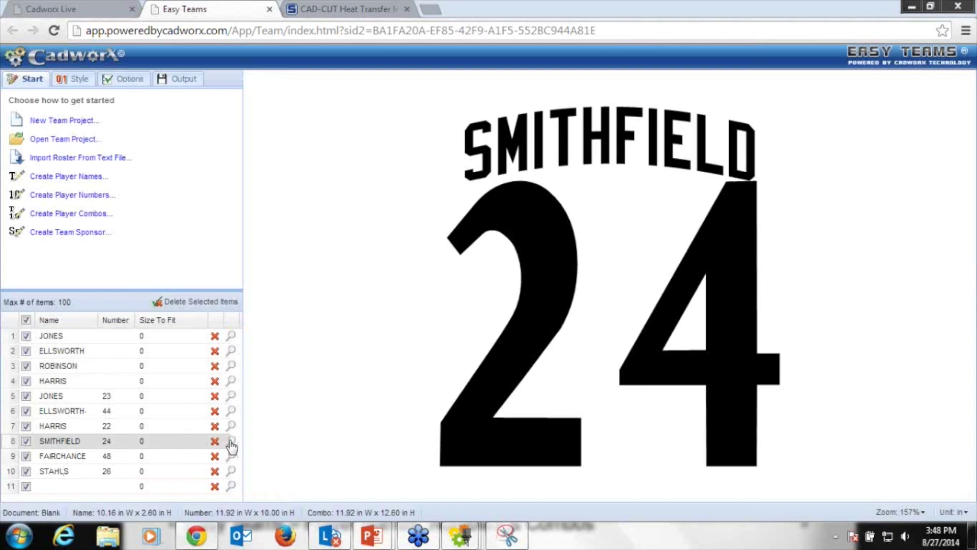
{"action": "left_click", "coordinate": [233, 460]}
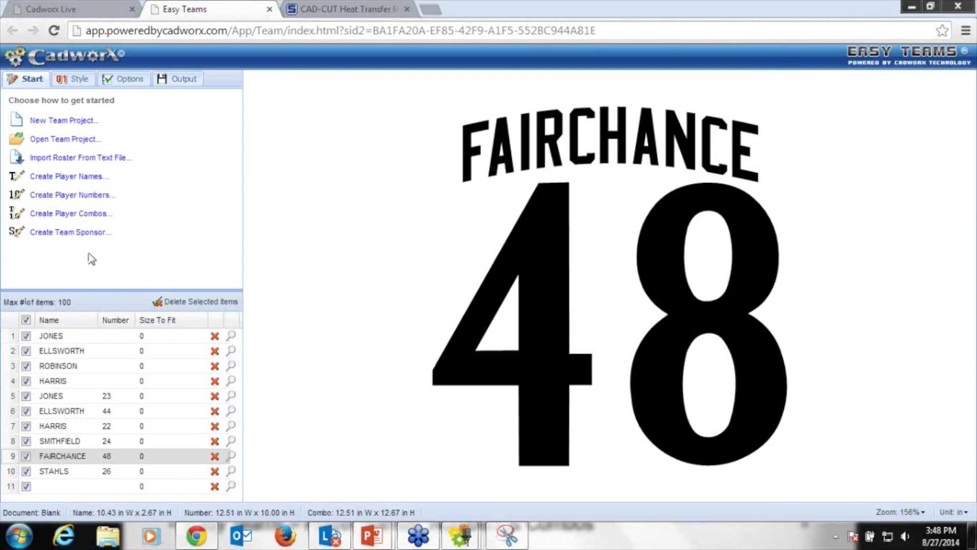
Append the player numbers 1-10, 23 and 48 to the roster and preview number 7.
{"action": "left_click", "coordinate": [90, 195]}
{"action": "left_click", "coordinate": [507, 304]}
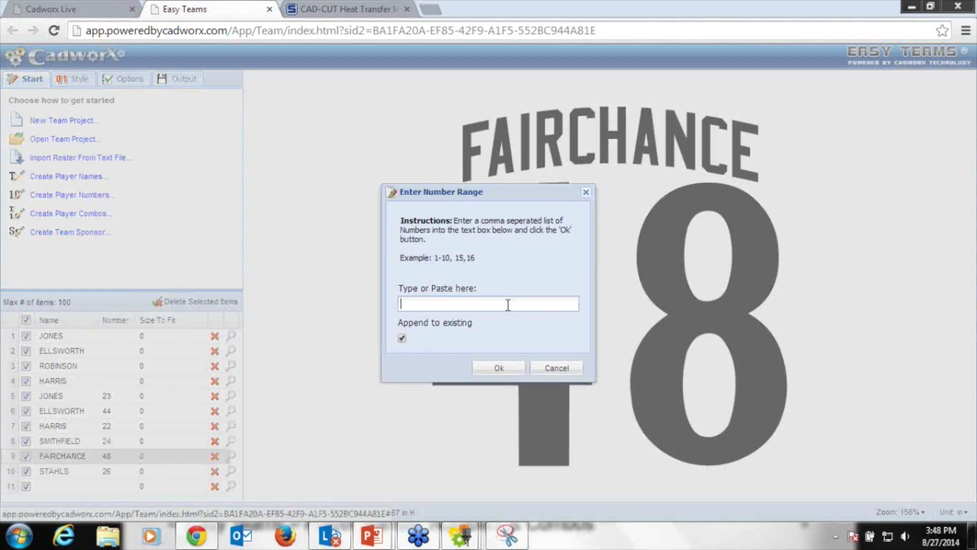
{"action": "type", "text": "1-10,"}
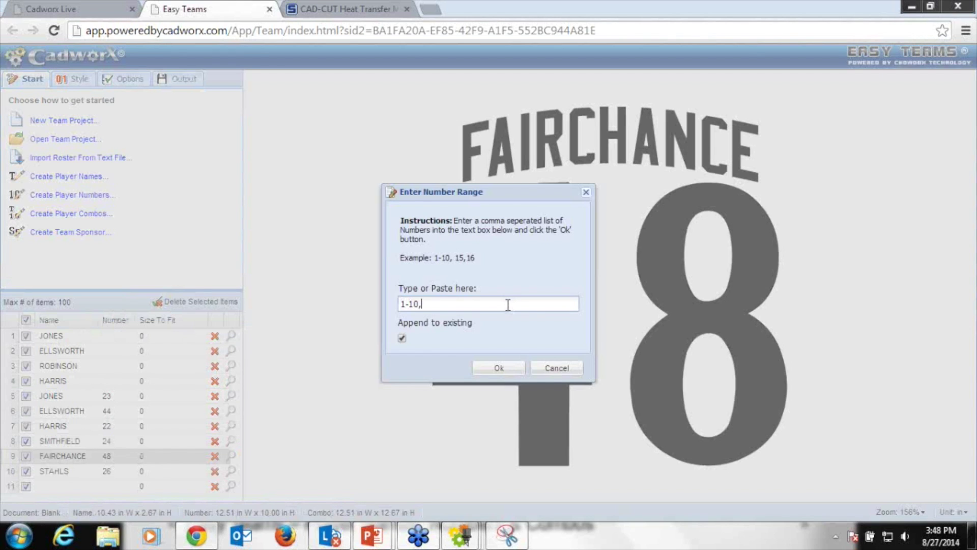
{"action": "type", "text": " 23, 48"}
{"action": "left_click", "coordinate": [493, 369]}
{"action": "scroll", "coordinate": [231, 402], "scroll_direction": "down", "scroll_amount": 3}
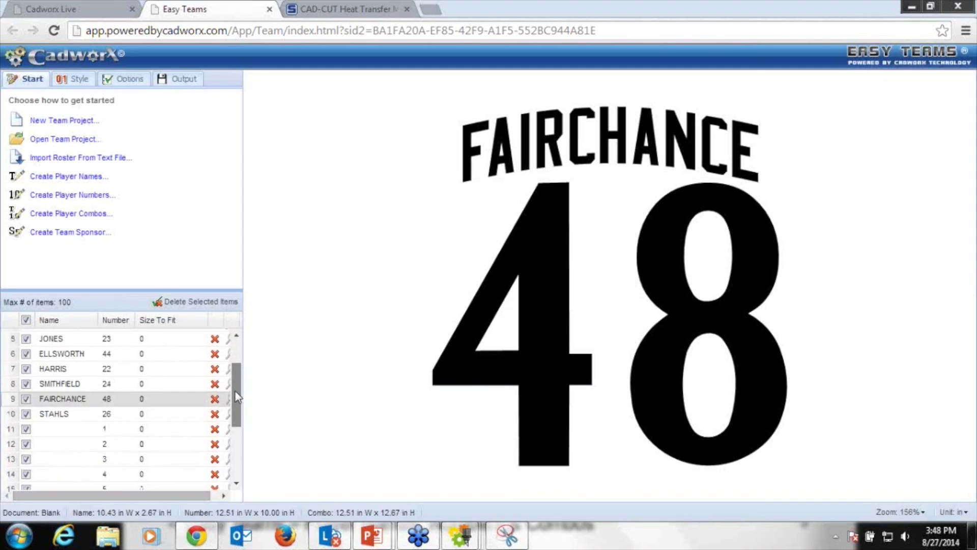
{"action": "left_click", "coordinate": [227, 439]}
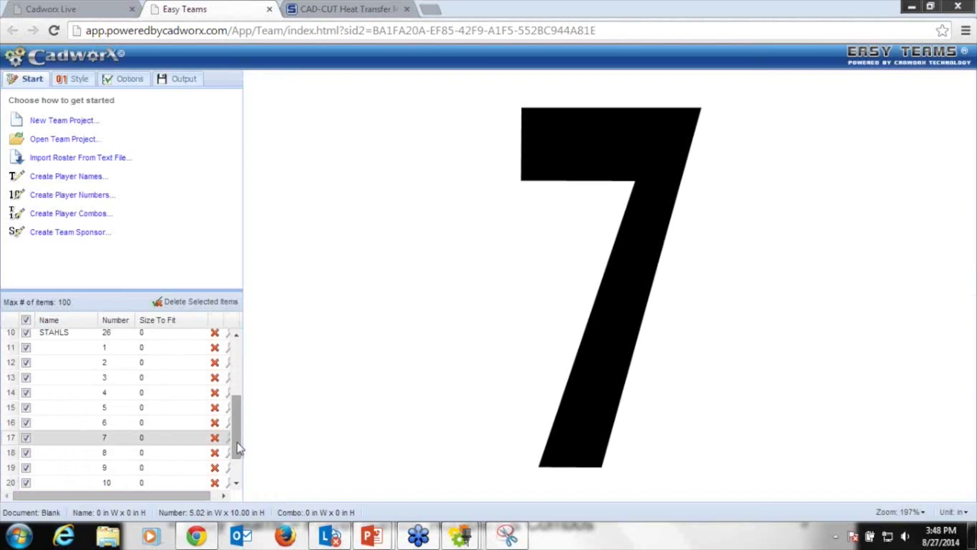
{"action": "scroll", "coordinate": [235, 458], "scroll_direction": "down", "scroll_amount": 1}
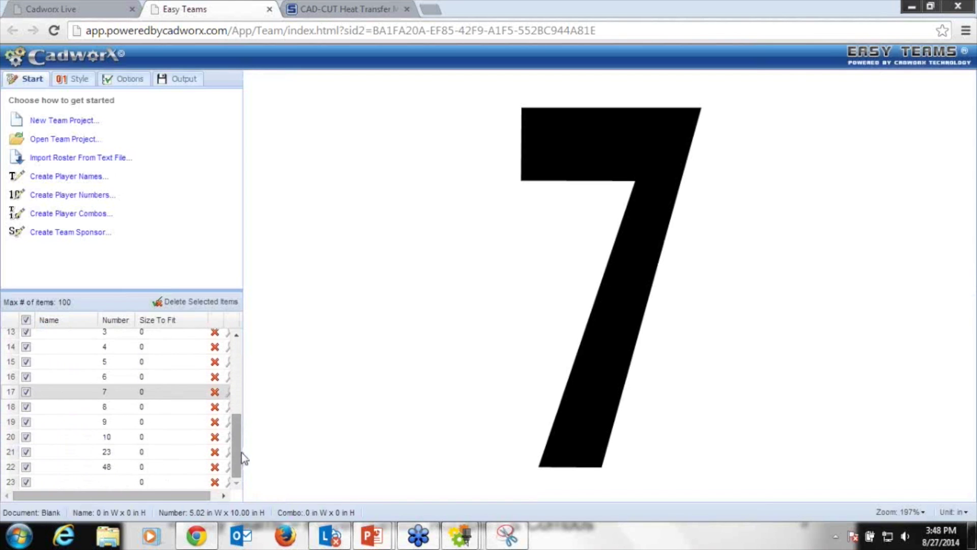
{"action": "scroll", "coordinate": [240, 457], "scroll_direction": "up", "scroll_amount": 4}
Append 25 copies of the team sponsor AUTO ZONE to the roster and preview the last one.
{"action": "left_click", "coordinate": [89, 232]}
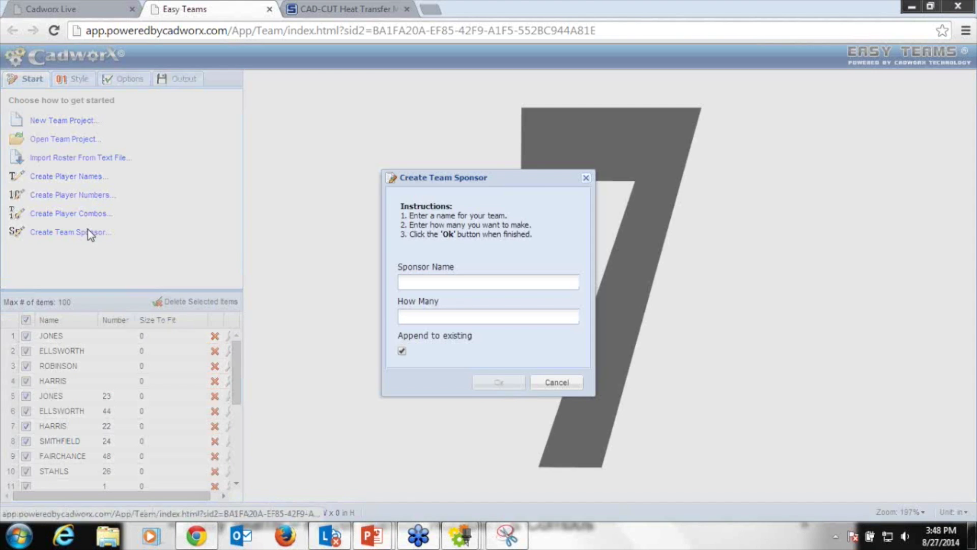
{"action": "left_click", "coordinate": [449, 283]}
{"action": "type", "text": "AUTO ZONE"}
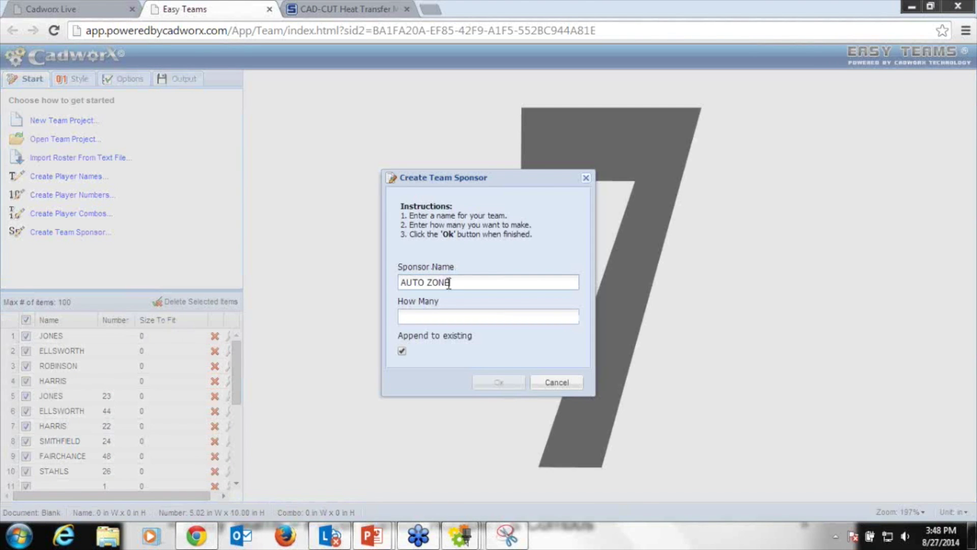
{"action": "left_click", "coordinate": [441, 316]}
{"action": "type", "text": "25"}
{"action": "left_click", "coordinate": [499, 383]}
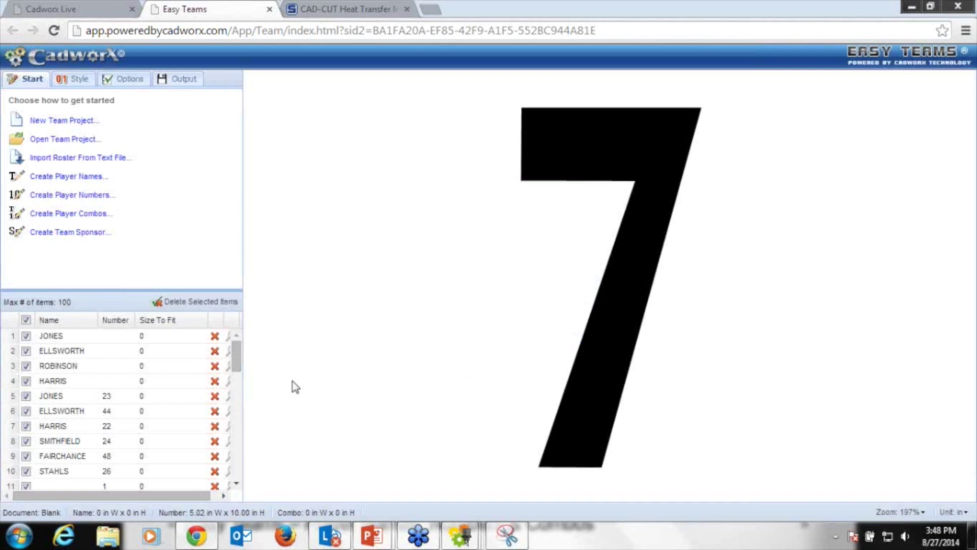
{"action": "left_click_drag", "start_coordinate": [235, 364], "coordinate": [235, 508]}
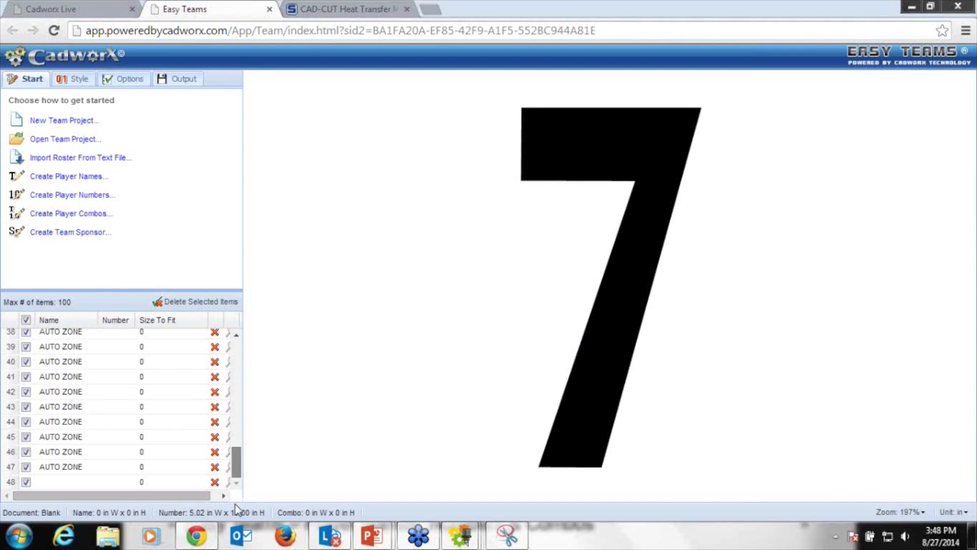
{"action": "left_click", "coordinate": [230, 471]}
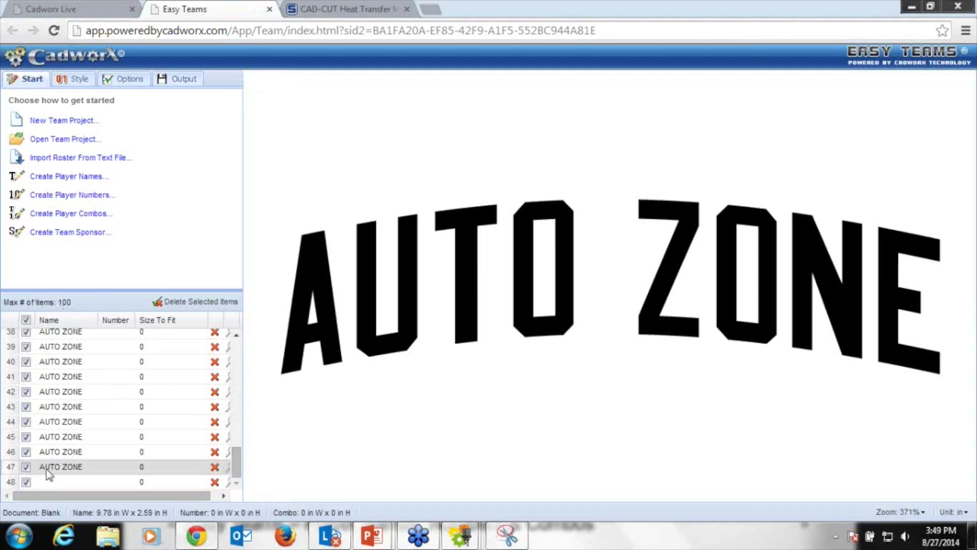
Review the style, sizing and output choices available for the sponsor item.
{"action": "left_click", "coordinate": [74, 84]}
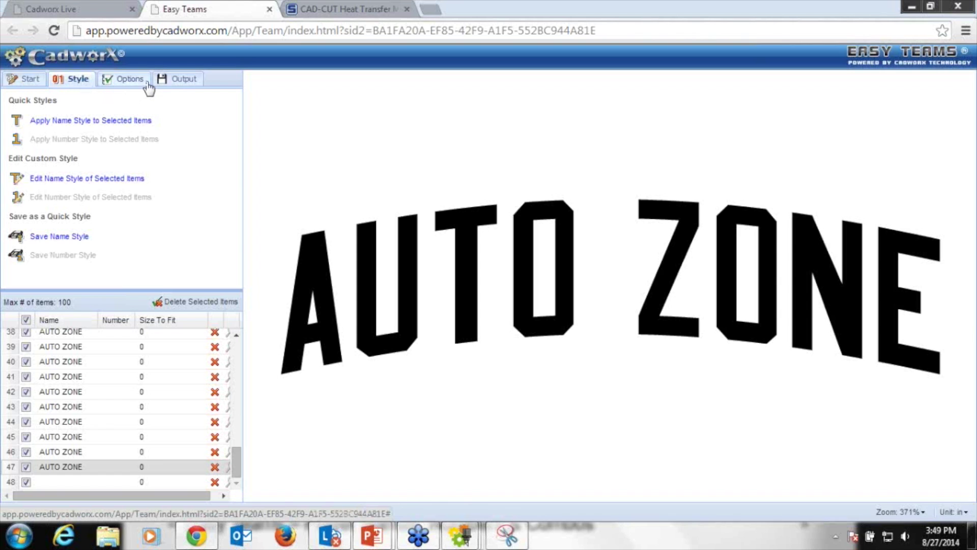
{"action": "left_click", "coordinate": [117, 80]}
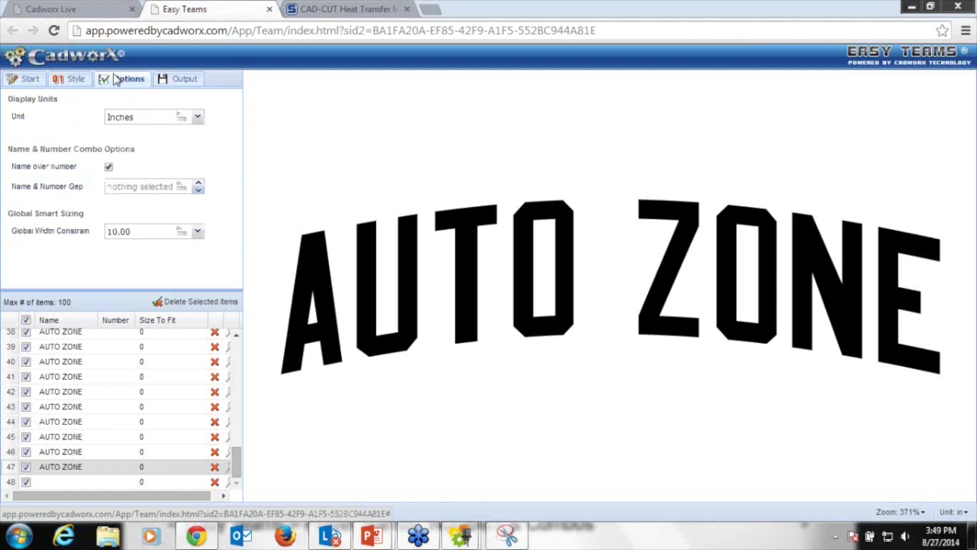
{"action": "left_click", "coordinate": [182, 81]}
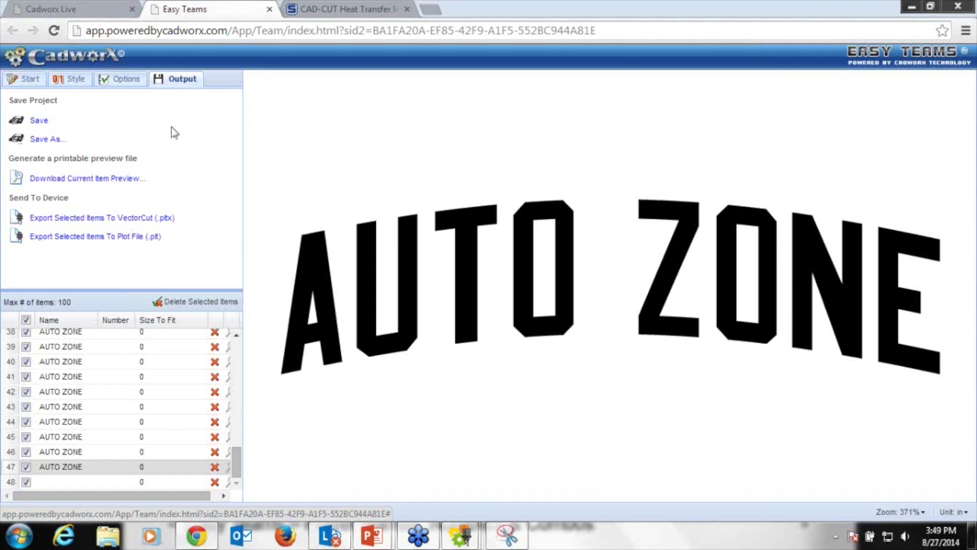
Switch to the running PowerPoint slide show and advance to the Easy Teams – Multi-Color Player Combos slide.
{"action": "left_click", "coordinate": [332, 7]}
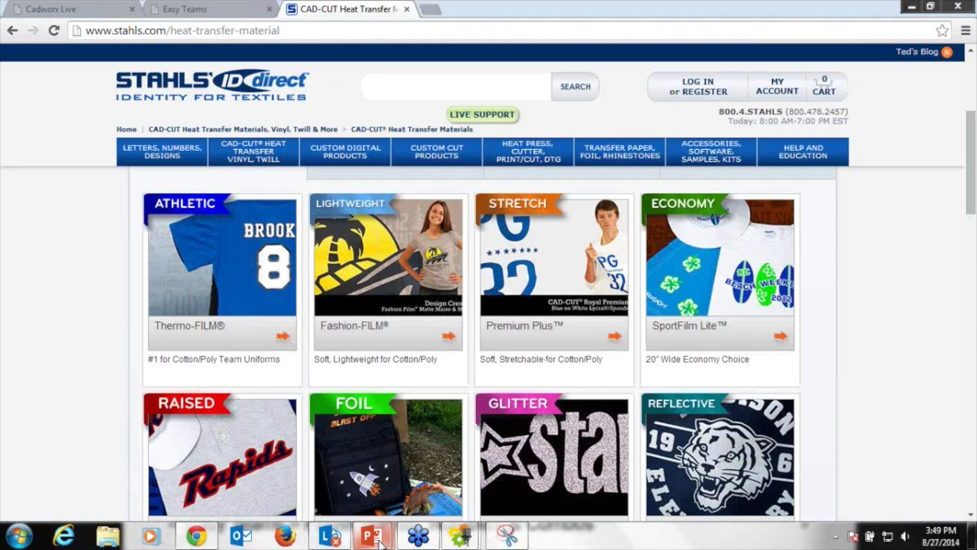
{"action": "mouse_move", "coordinate": [372, 536]}
{"action": "left_click", "coordinate": [333, 476]}
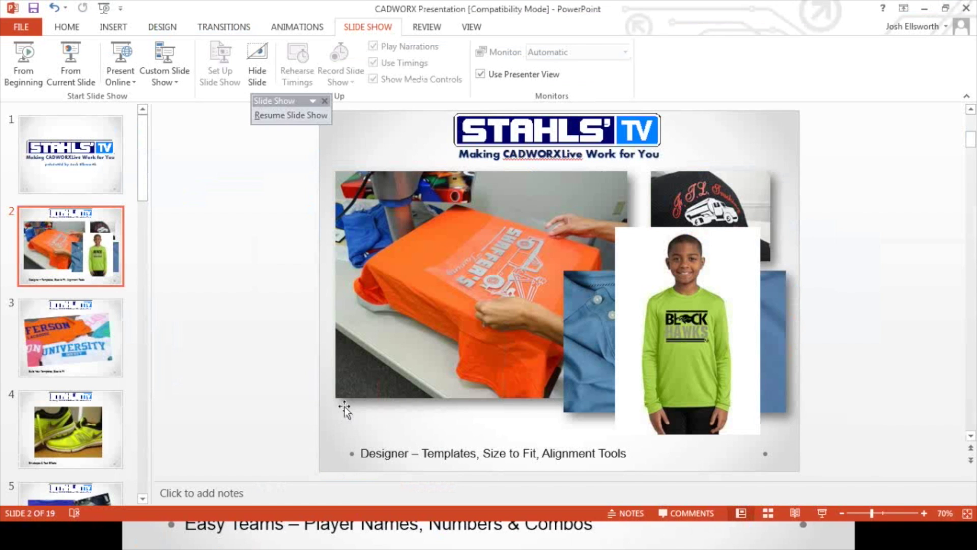
{"action": "key", "text": "super"}
{"action": "left_click", "coordinate": [372, 535]}
{"action": "left_click", "coordinate": [451, 459]}
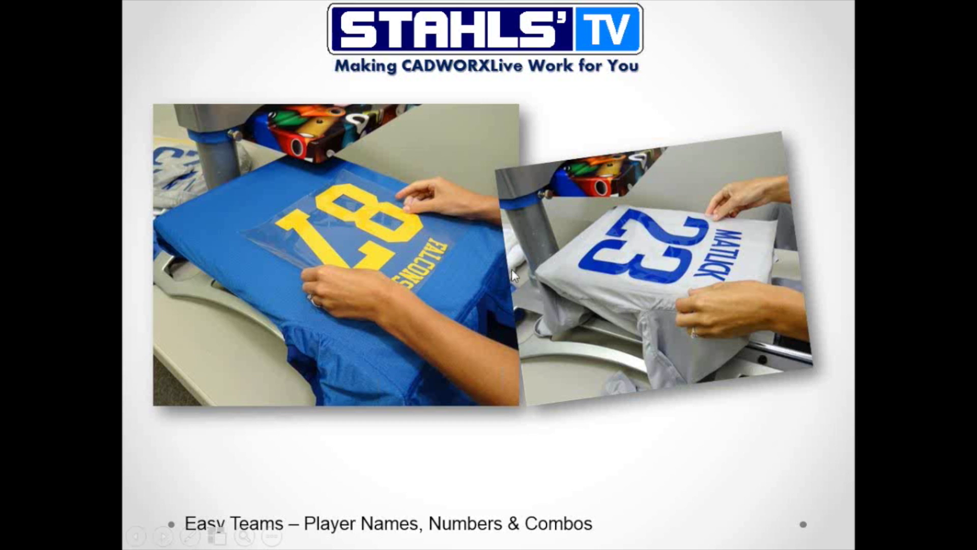
{"action": "left_click", "coordinate": [411, 258]}
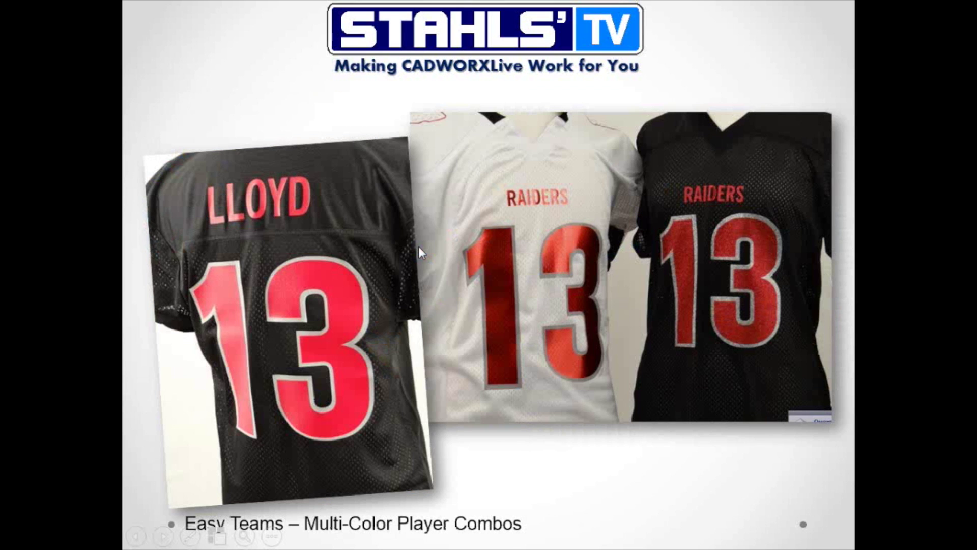
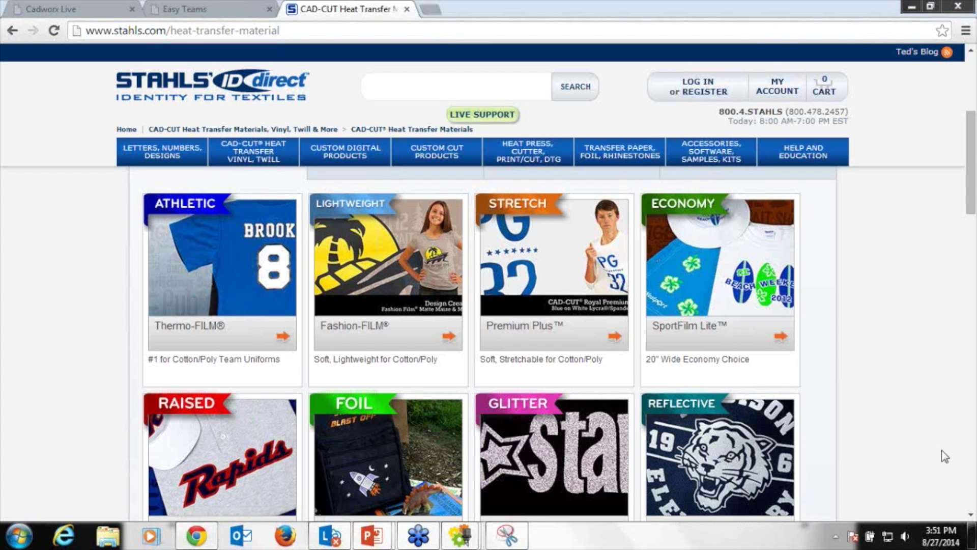
Look over the heat transfer materials on the Stahls' page and switch to the CadworxLive member dashboard.
{"action": "scroll", "coordinate": [962, 514], "scroll_direction": "down", "scroll_amount": 1}
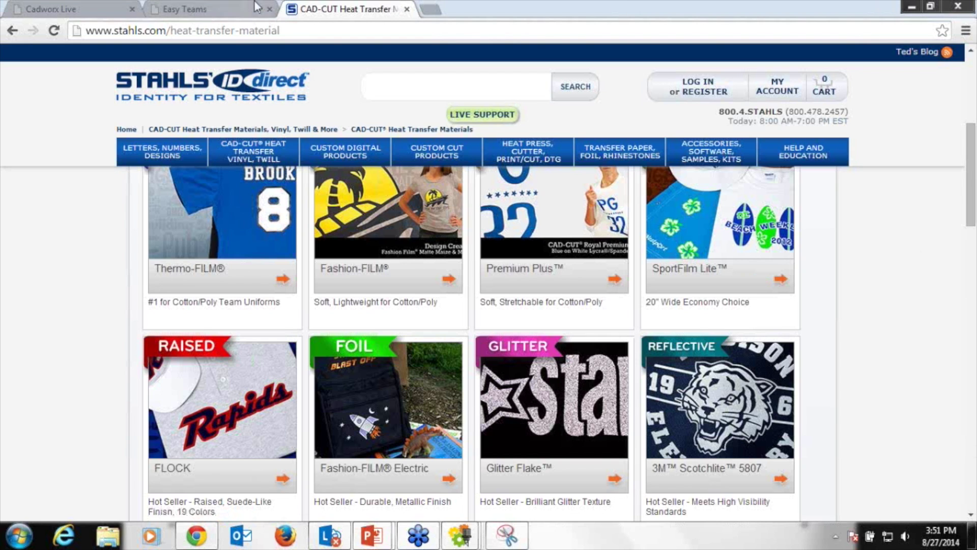
{"action": "left_click", "coordinate": [87, 3]}
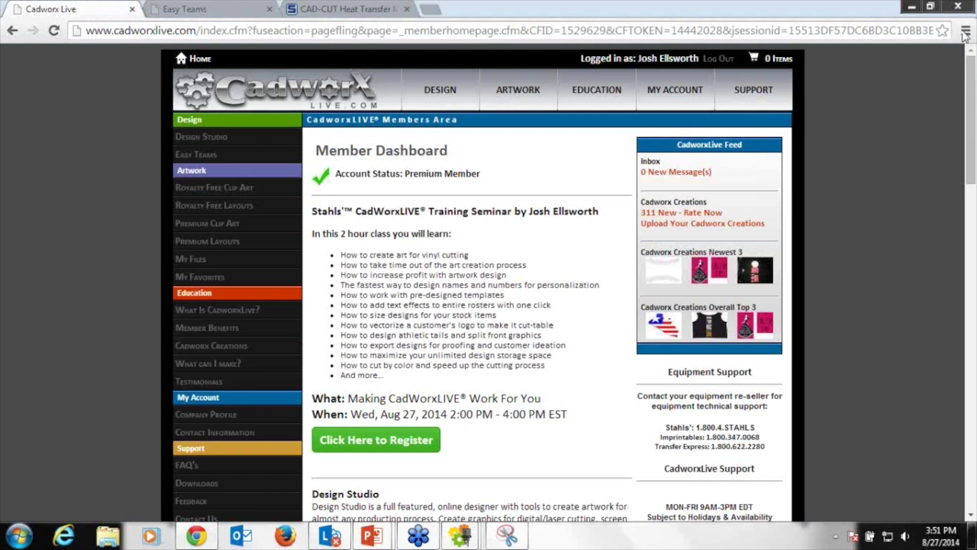
Go from the Stahls' heat transfer materials page to Stahls' Events and show the StahlsTV Live Online Events details.
{"action": "left_click", "coordinate": [190, 7]}
{"action": "left_click", "coordinate": [331, 9]}
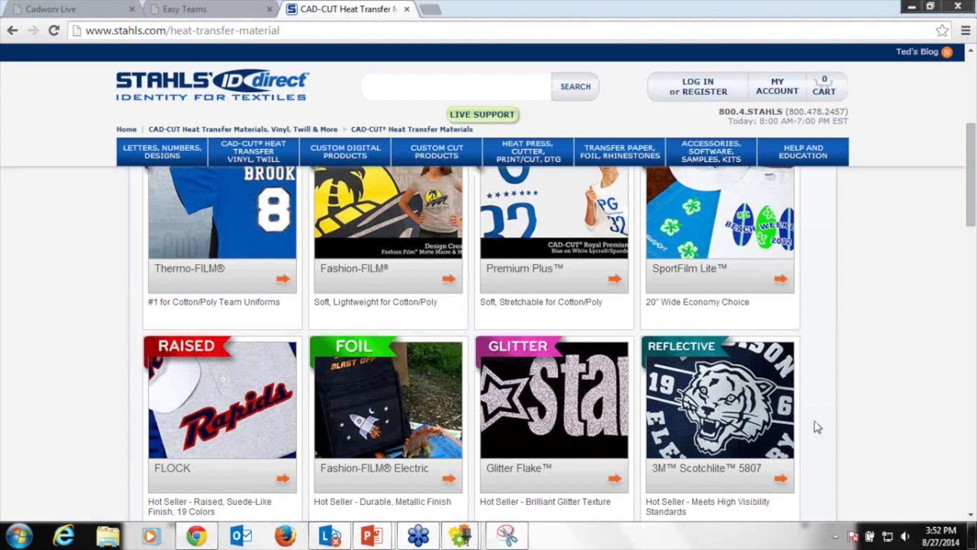
{"action": "left_click", "coordinate": [971, 515]}
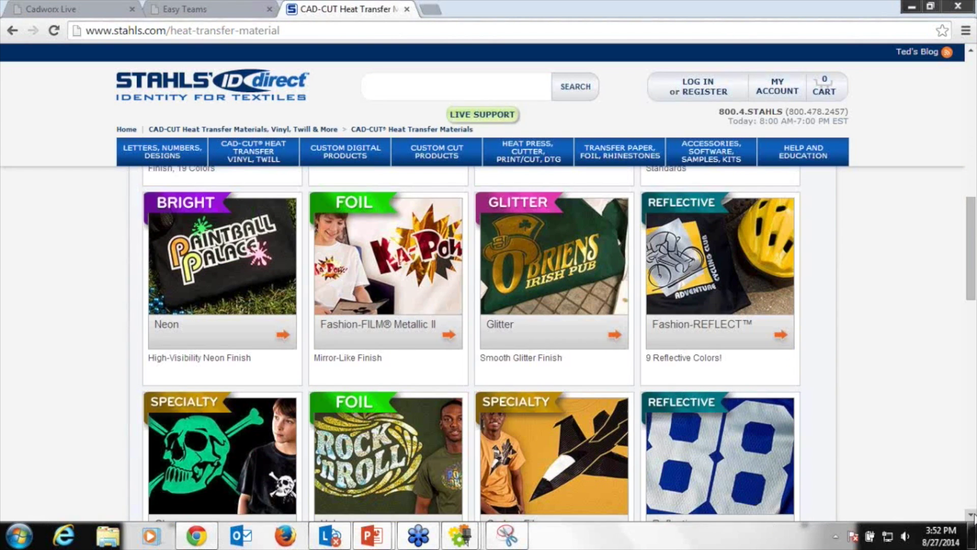
{"action": "left_click_drag", "start_coordinate": [971, 515], "coordinate": [972, 516]}
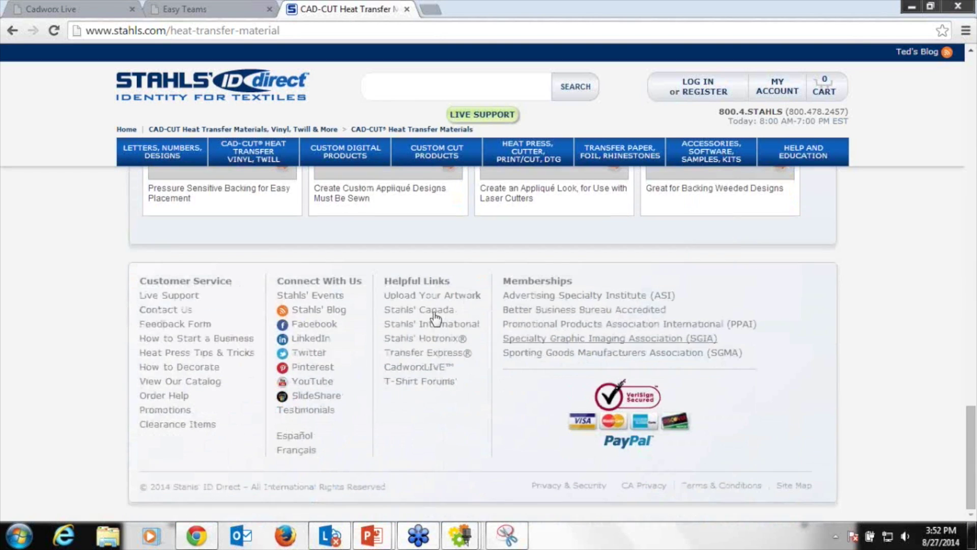
{"action": "left_click", "coordinate": [323, 298]}
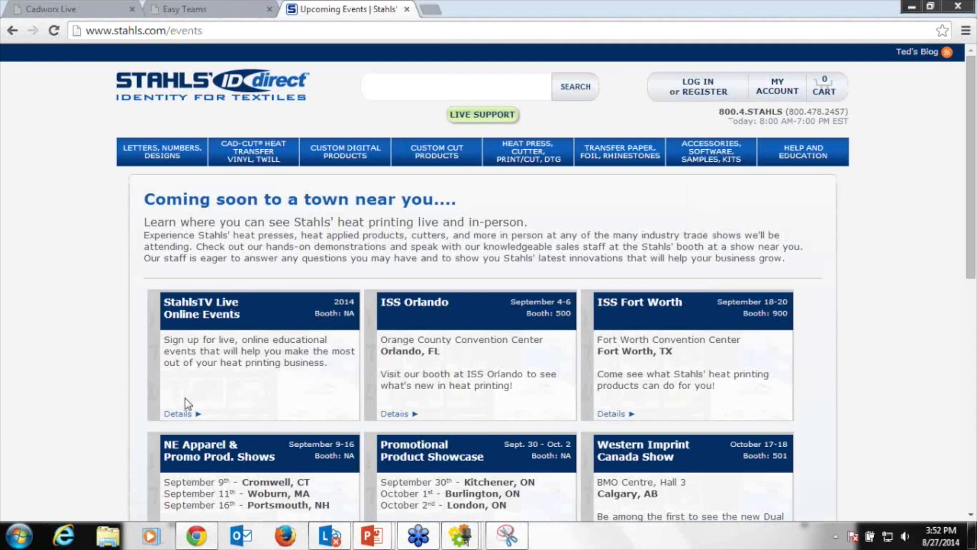
{"action": "left_click", "coordinate": [179, 414]}
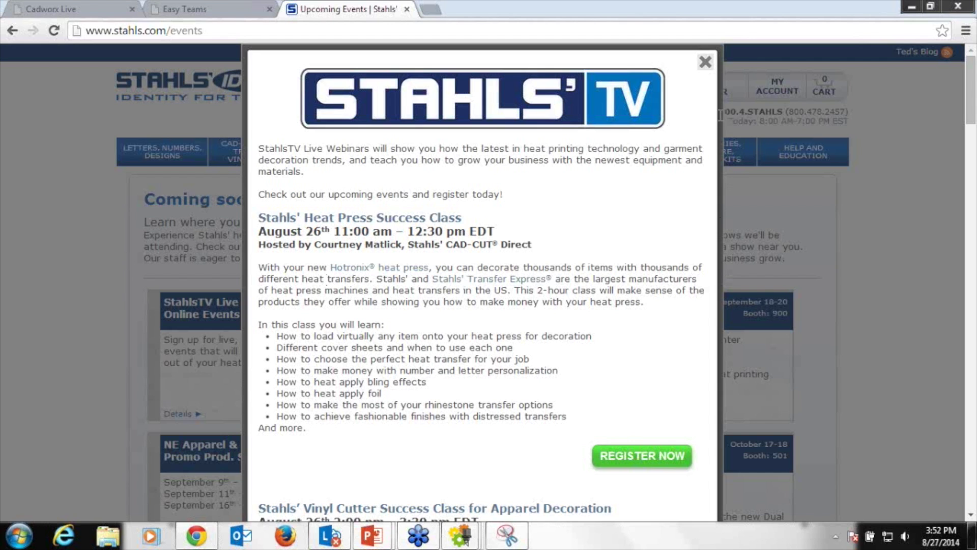
Read through the upcoming StahlsTV webinar listings down to the October classes and close the details.
{"action": "left_click_drag", "start_coordinate": [723, 172], "coordinate": [679, 224]}
{"action": "left_click", "coordinate": [678, 225]}
{"action": "left_click_drag", "start_coordinate": [716, 157], "coordinate": [714, 269]}
{"action": "left_click", "coordinate": [713, 269]}
{"action": "left_click_drag", "start_coordinate": [971, 515], "coordinate": [972, 516]}
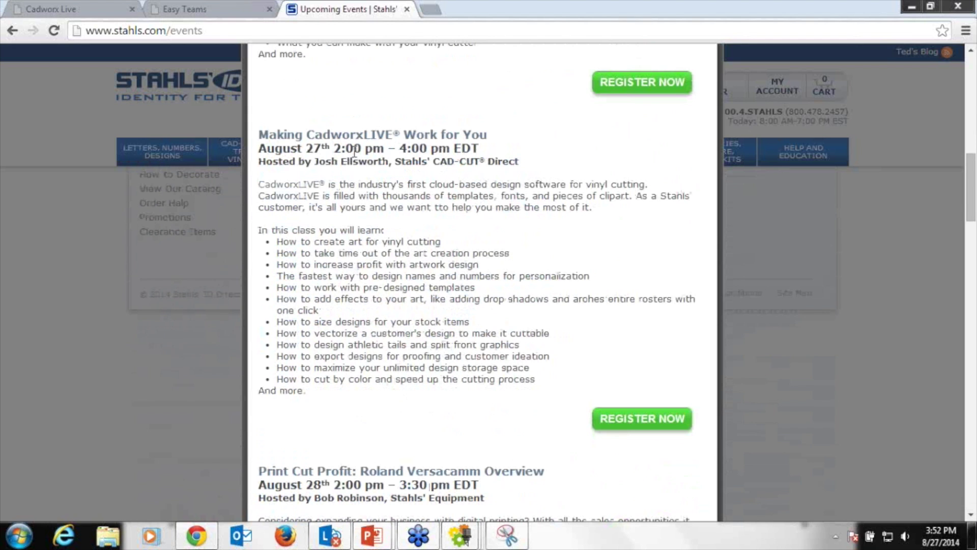
{"action": "left_click_drag", "start_coordinate": [970, 515], "coordinate": [971, 515]}
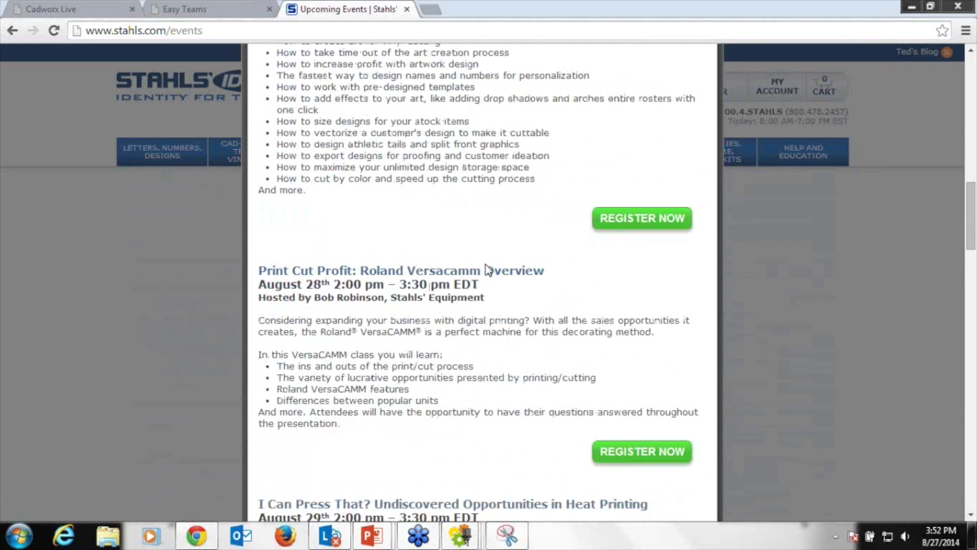
{"action": "left_click", "coordinate": [971, 515]}
{"action": "left_click_drag", "start_coordinate": [971, 517], "coordinate": [971, 517]}
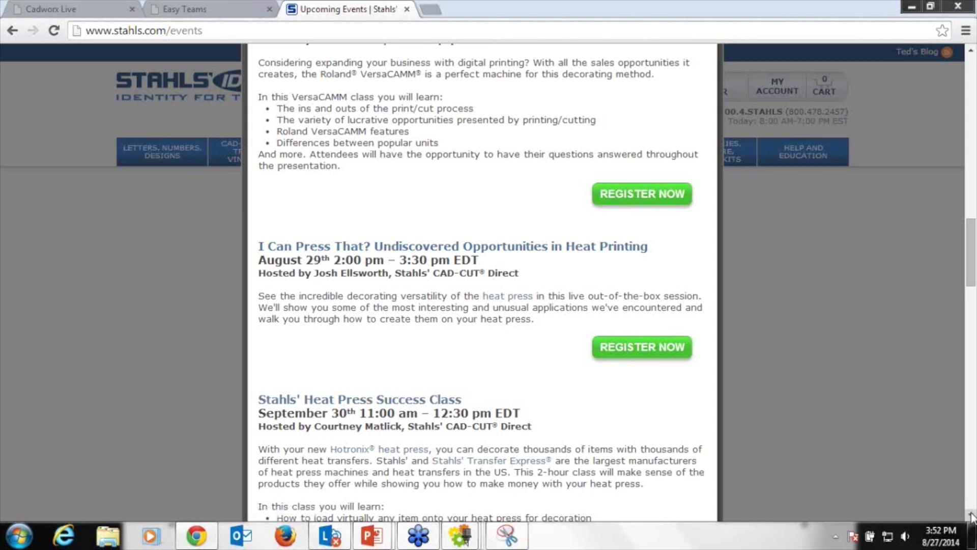
{"action": "scroll", "coordinate": [971, 516], "scroll_direction": "down", "scroll_amount": 6}
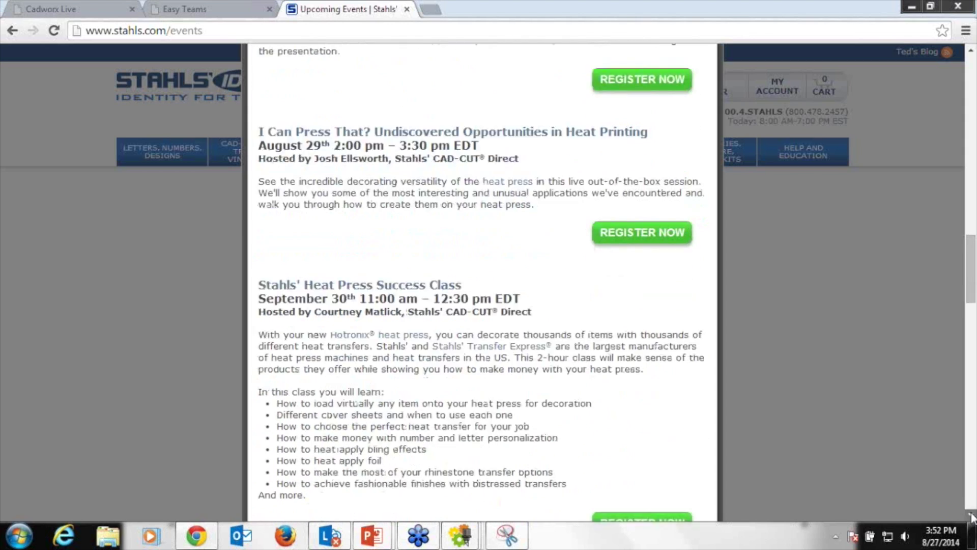
{"action": "scroll", "coordinate": [971, 516], "scroll_direction": "down", "scroll_amount": 12}
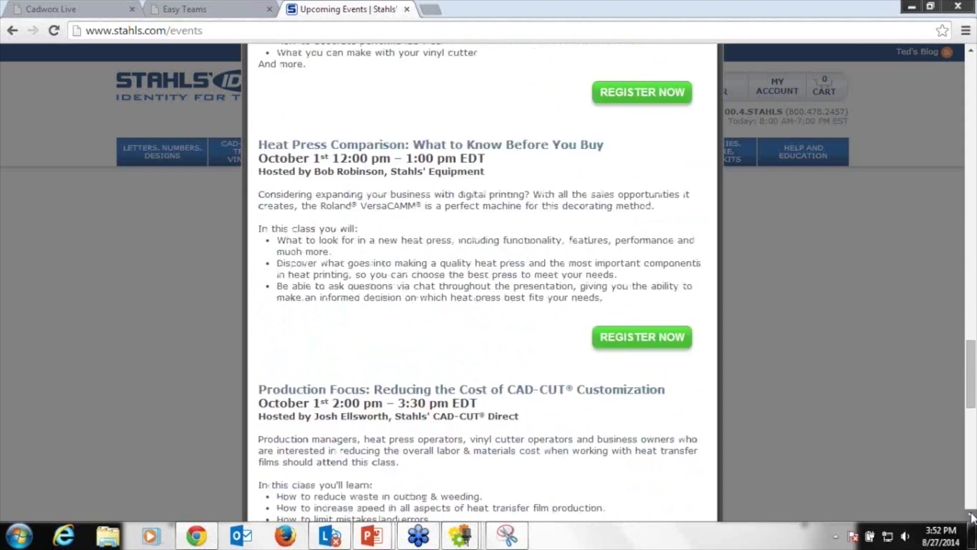
{"action": "scroll", "coordinate": [971, 516], "scroll_direction": "down", "scroll_amount": 7}
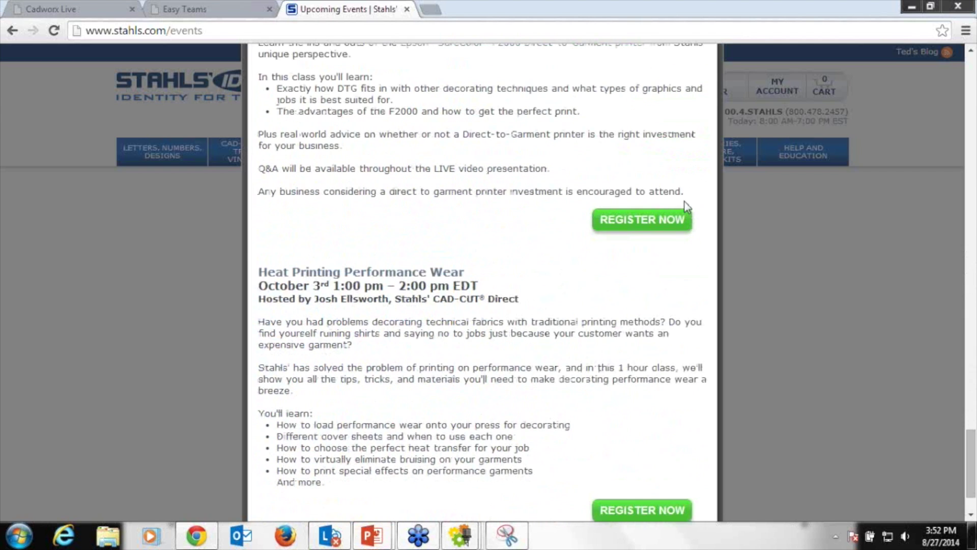
{"action": "left_click", "coordinate": [204, 266]}
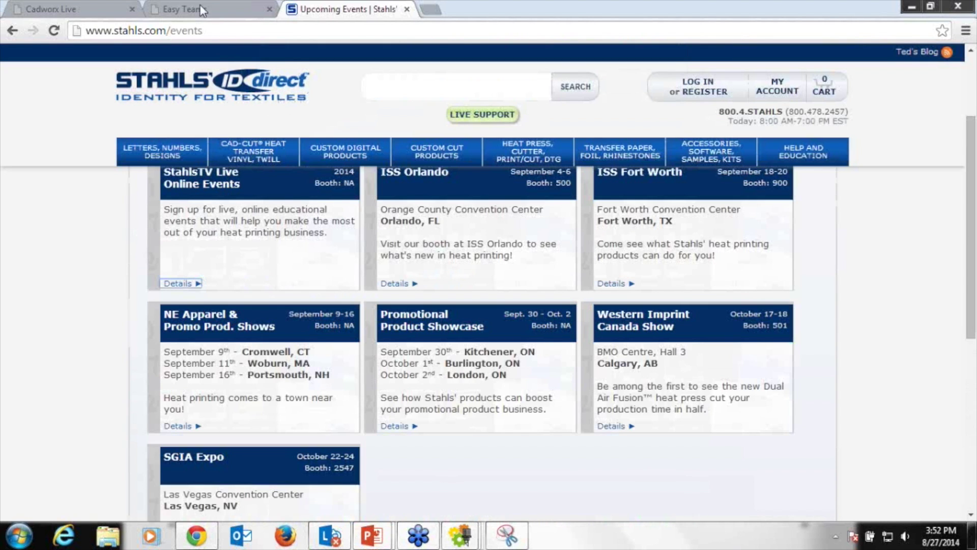
Return to the Easy Teams project and open the name style editor for the selected AUTO ZONE items.
{"action": "mouse_move", "coordinate": [778, 87]}
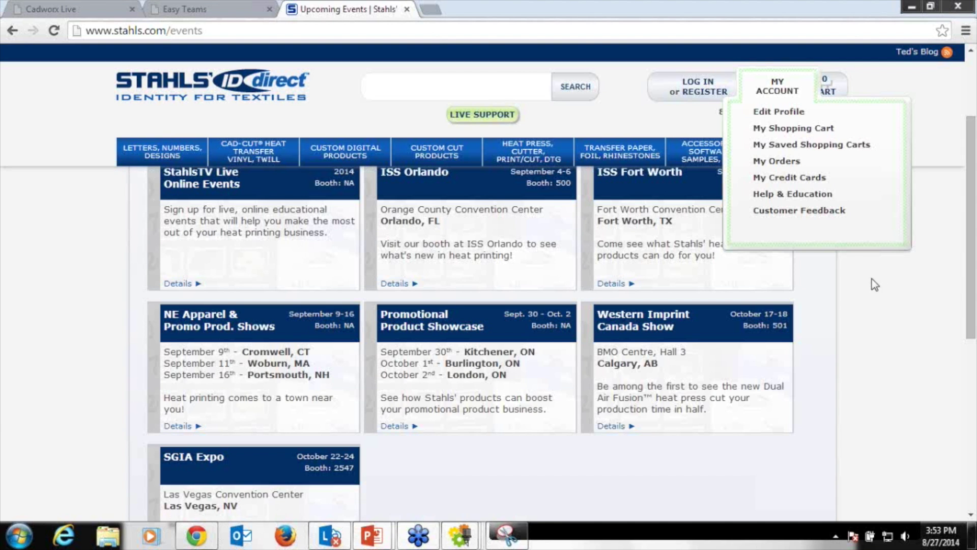
{"action": "left_click", "coordinate": [109, 9]}
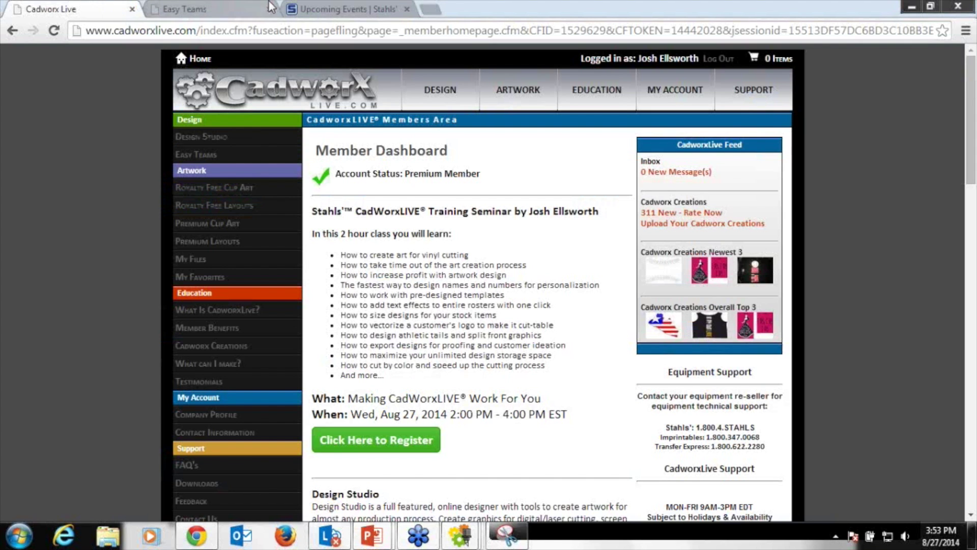
{"action": "left_click", "coordinate": [234, 9]}
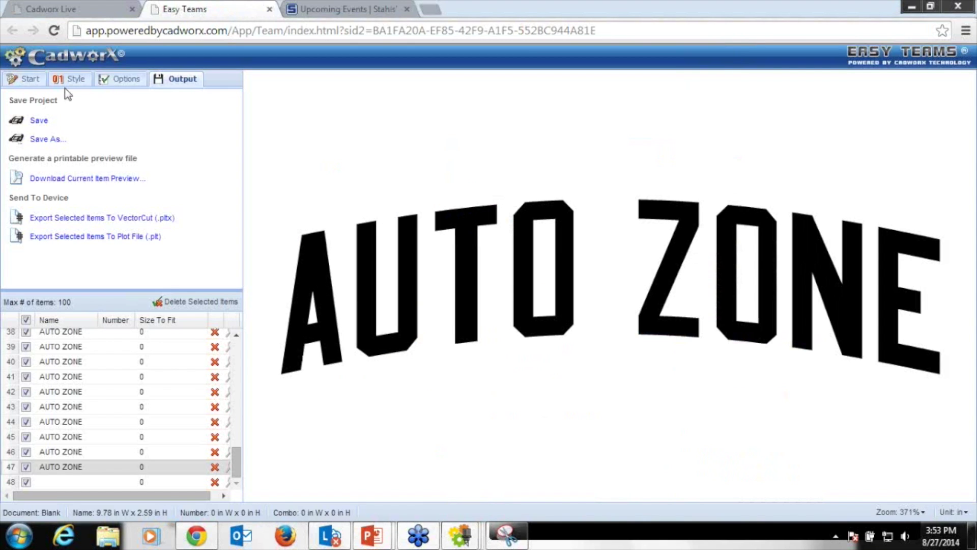
{"action": "left_click", "coordinate": [102, 87]}
{"action": "left_click", "coordinate": [79, 80]}
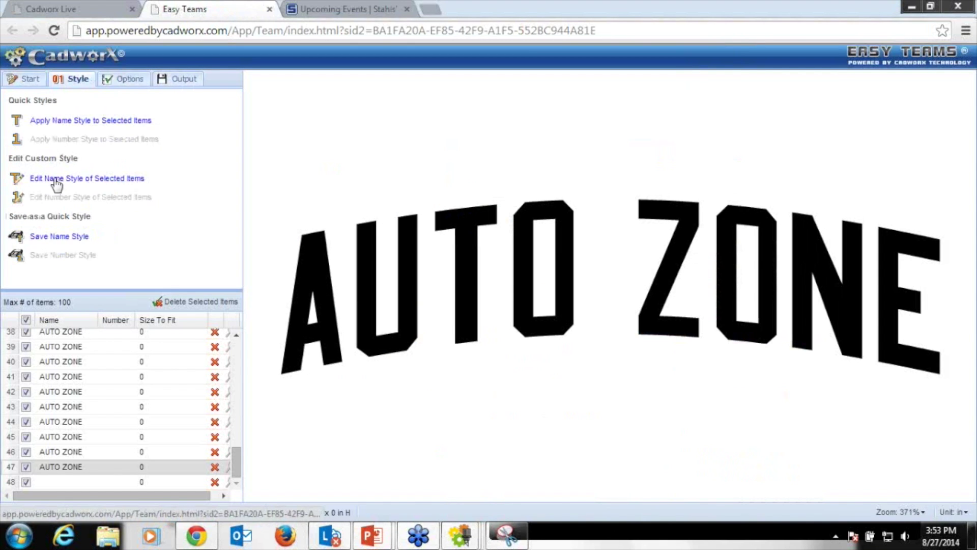
{"action": "left_click", "coordinate": [65, 179]}
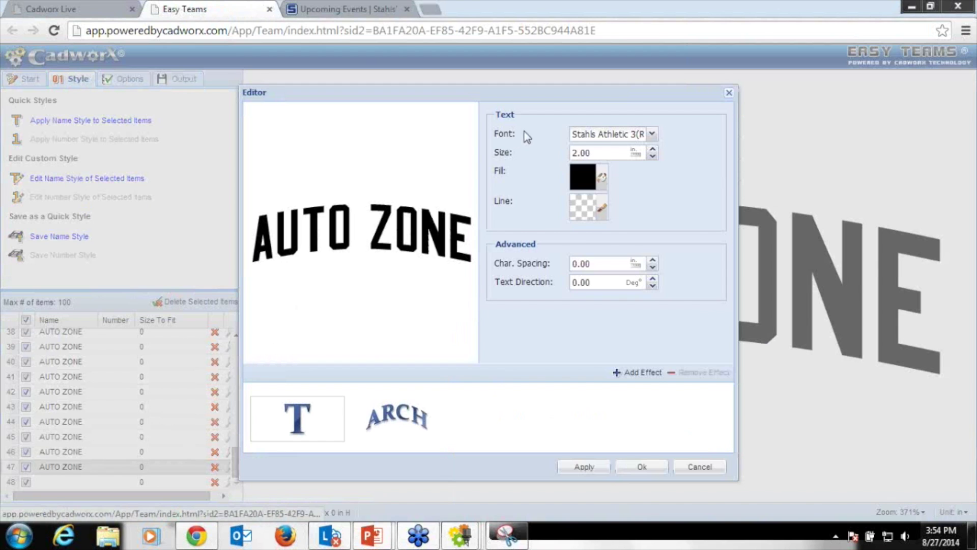
Browse the Rhinestone font category for the name text and select the Bead Chain font.
{"action": "left_click", "coordinate": [594, 135]}
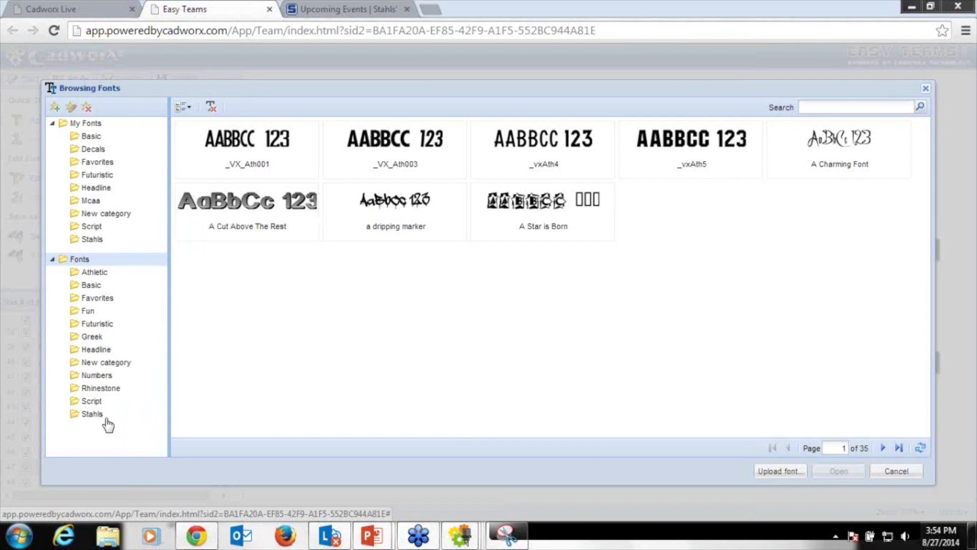
{"action": "left_click", "coordinate": [98, 390]}
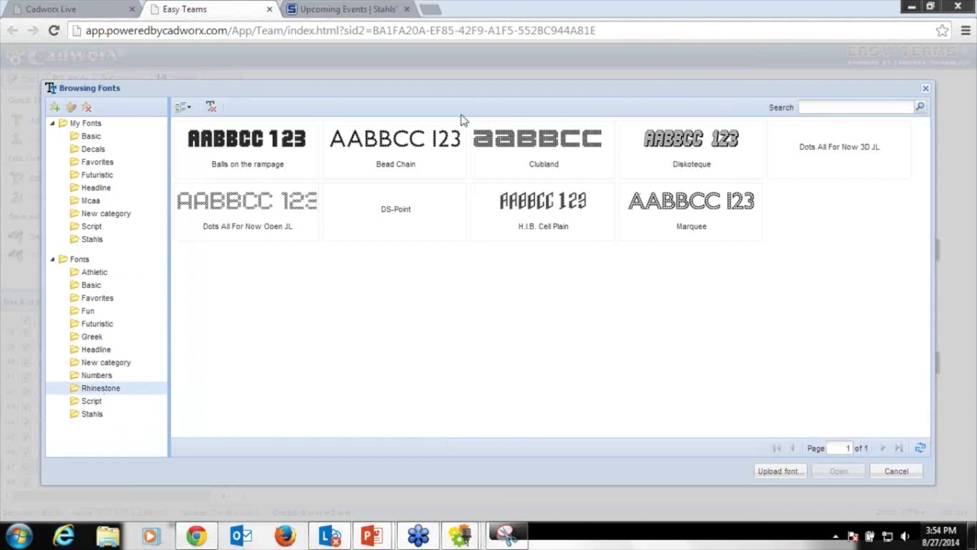
{"action": "left_click", "coordinate": [393, 159]}
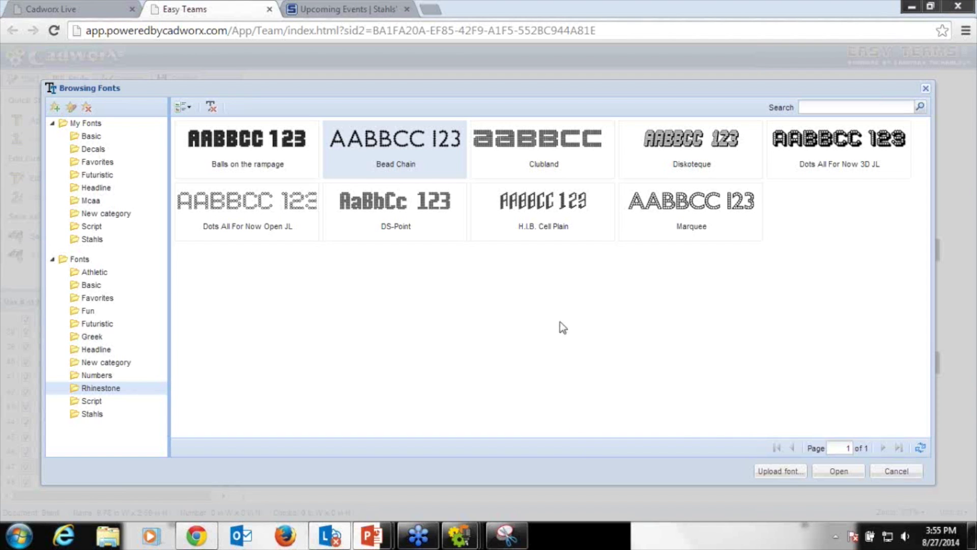
Search the computer's programs for SNIP to locate the Snipping Tool, and dismiss the results.
{"action": "left_click", "coordinate": [11, 541]}
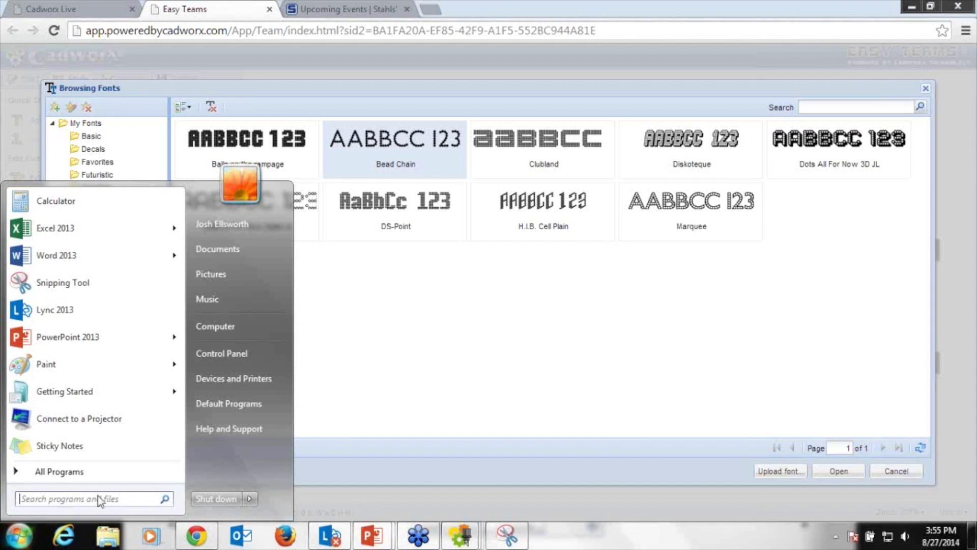
{"action": "type", "text": "SNIP"}
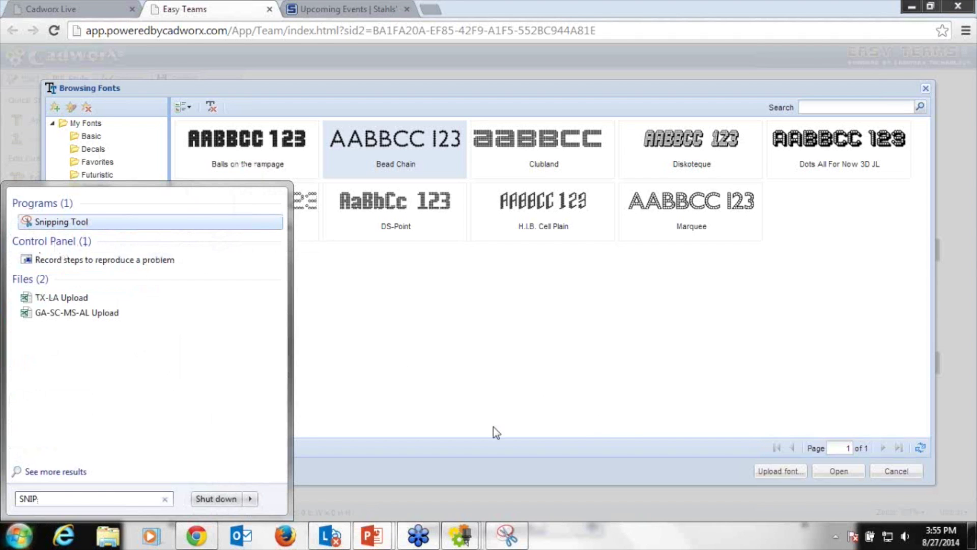
{"action": "left_click", "coordinate": [375, 413]}
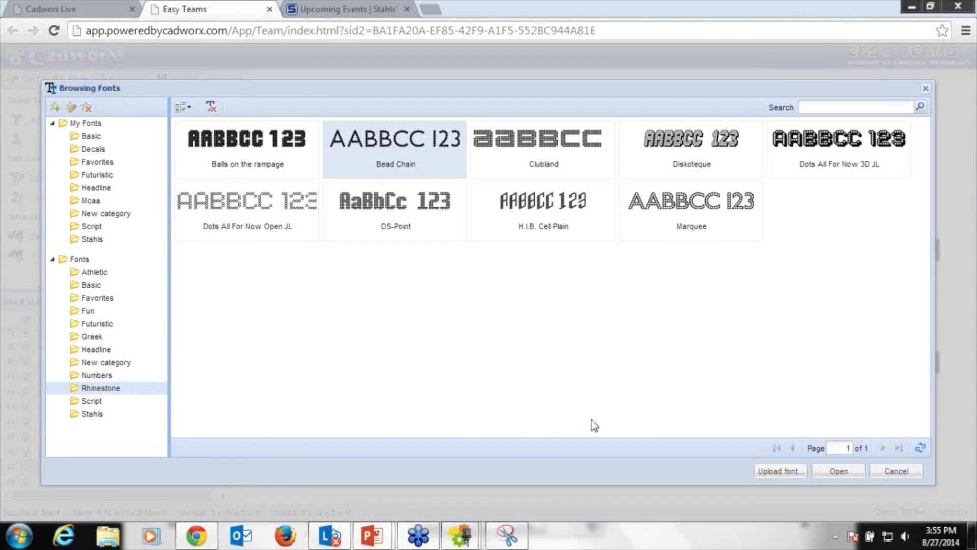